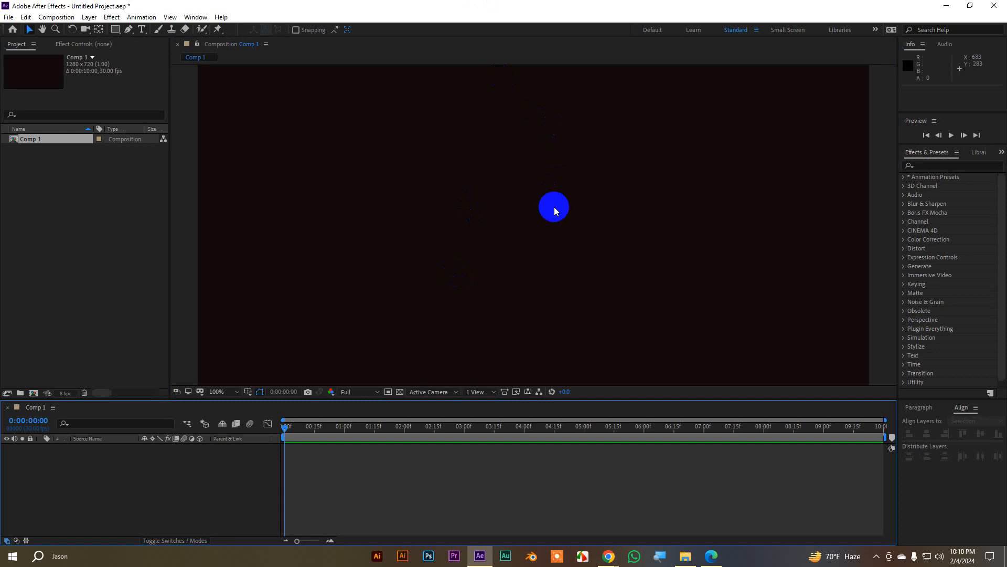
Draw a small square of about 44 px with the Rectangle tool in the upper-left area of the composition.
scroll(554, 207, "down", 2)
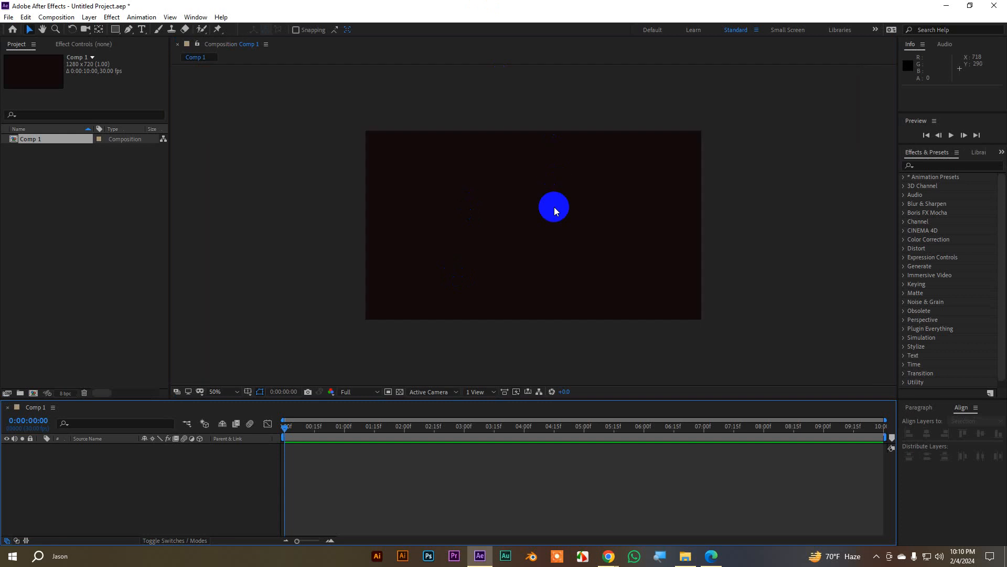
scroll(554, 206, "up", 2)
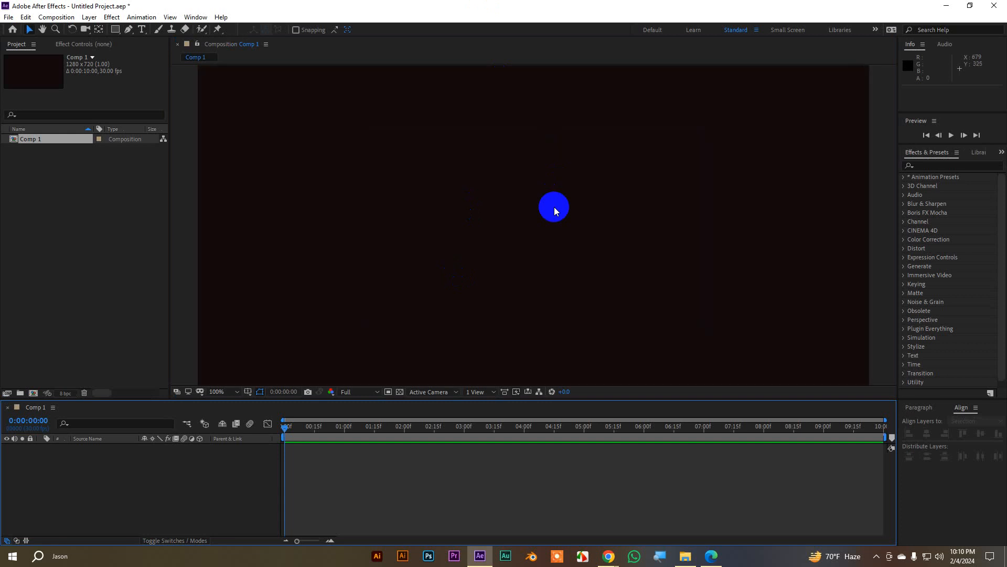
left_click(117, 33)
left_click_drag(119, 35, 157, 31)
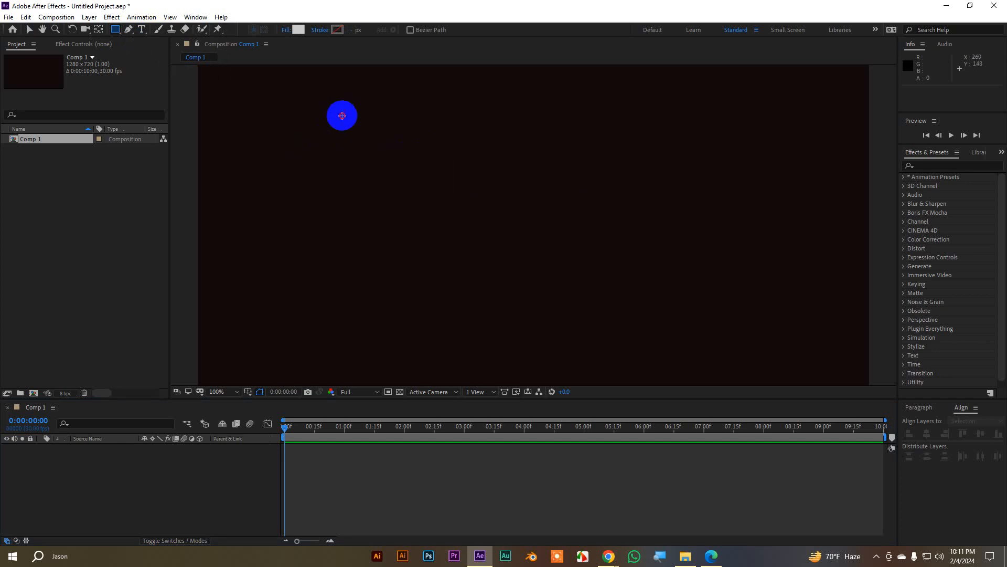
left_click_drag(339, 111, 364, 136)
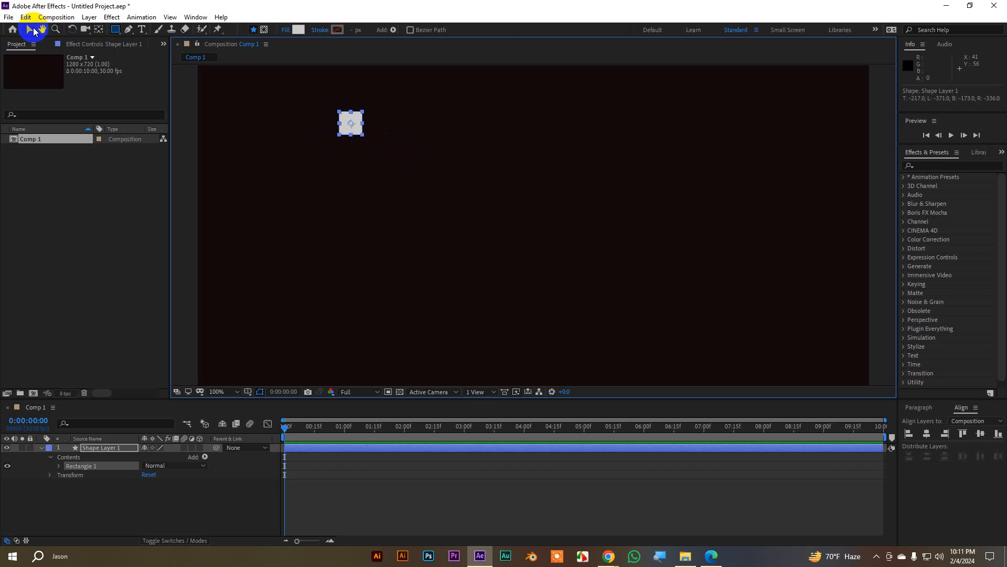
Set the square's fill color to red, B32C2C.
left_click(28, 30)
left_click(383, 30)
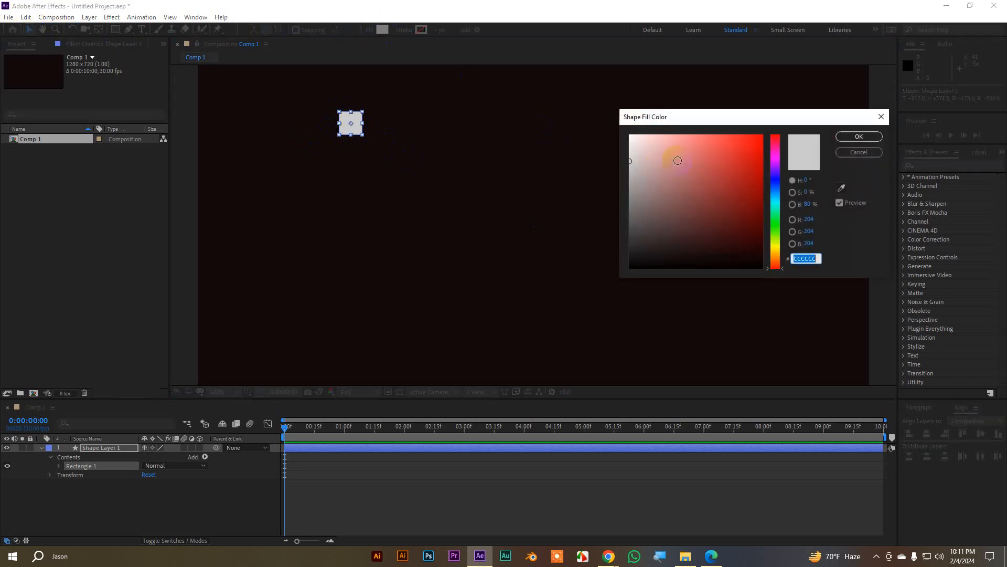
mouse_move(680, 156)
left_mouse_down()
mouse_move(715, 135)
mouse_move(730, 174)
left_mouse_up()
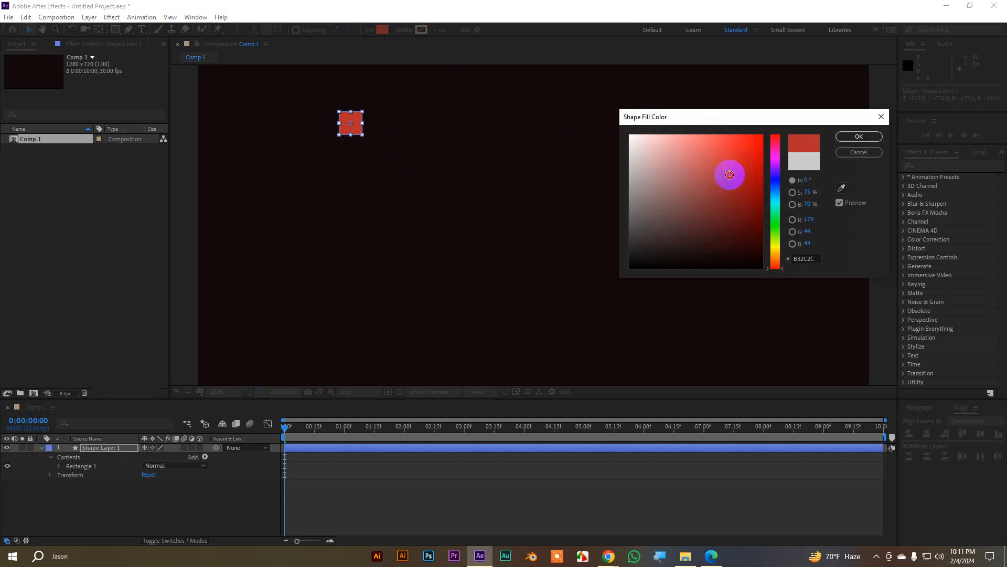
left_click(851, 138)
left_click(288, 135)
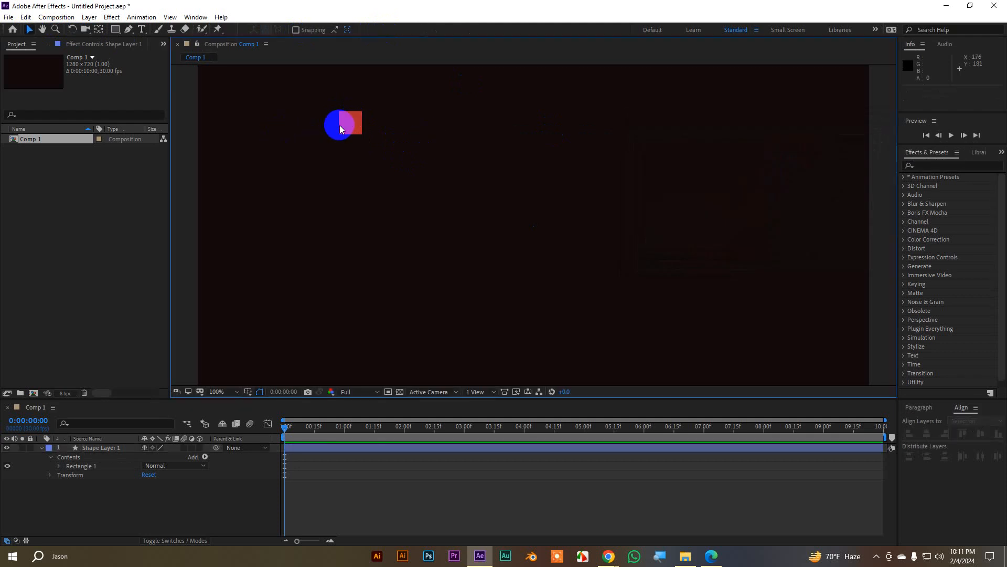
Duplicate Shape Layer 1 twice and place the two copies below the original in a vertical column.
left_click(41, 447)
left_click(102, 448)
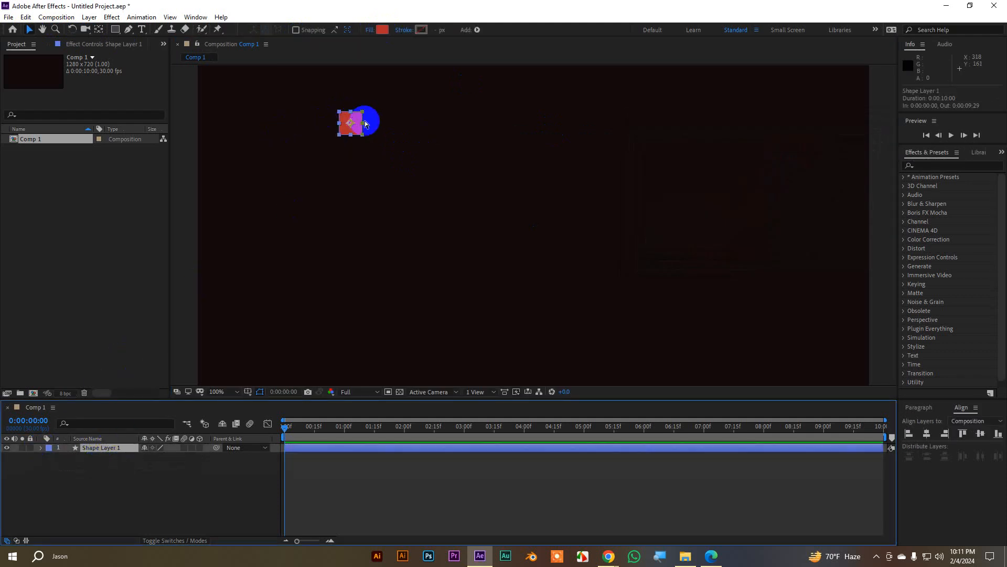
key("ctrl+d")
key("ctrl+d")
left_click_drag(366, 124, 344, 264)
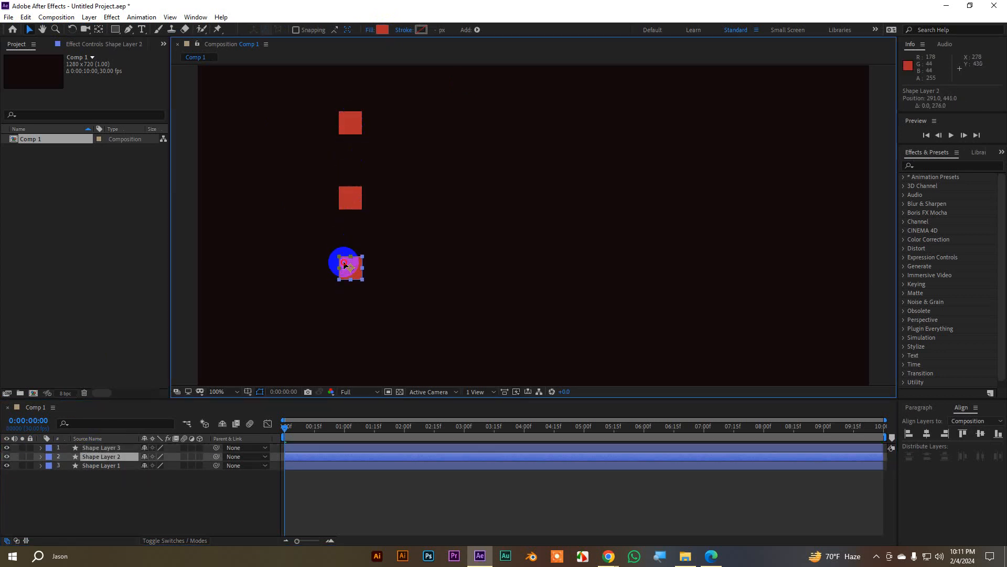
Swap the two copies, putting Shape Layer 2 in the middle and Shape Layer 3 at the bottom at 291, 456.
left_click(111, 466)
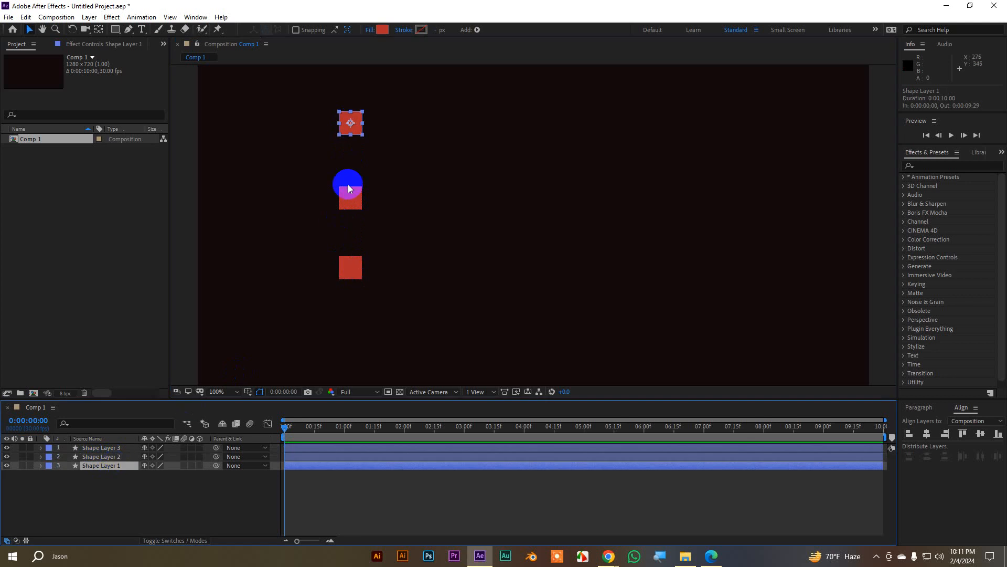
left_click(111, 456)
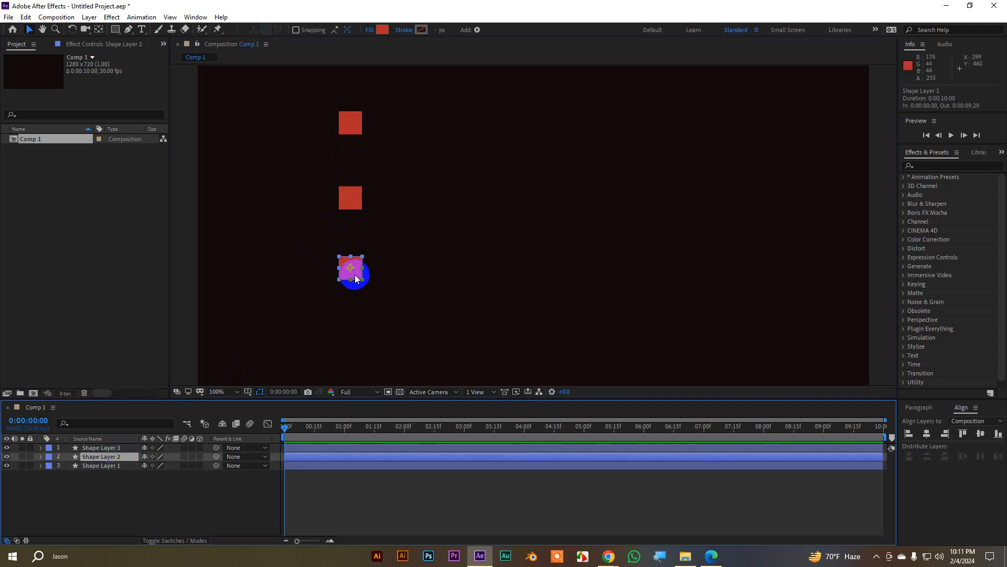
left_click_drag(355, 278, 361, 201)
mouse_move(108, 448)
left_mouse_down()
mouse_move(111, 464)
mouse_move(100, 462)
left_mouse_up()
left_click_drag(350, 190, 355, 275)
left_click_drag(103, 456, 117, 466)
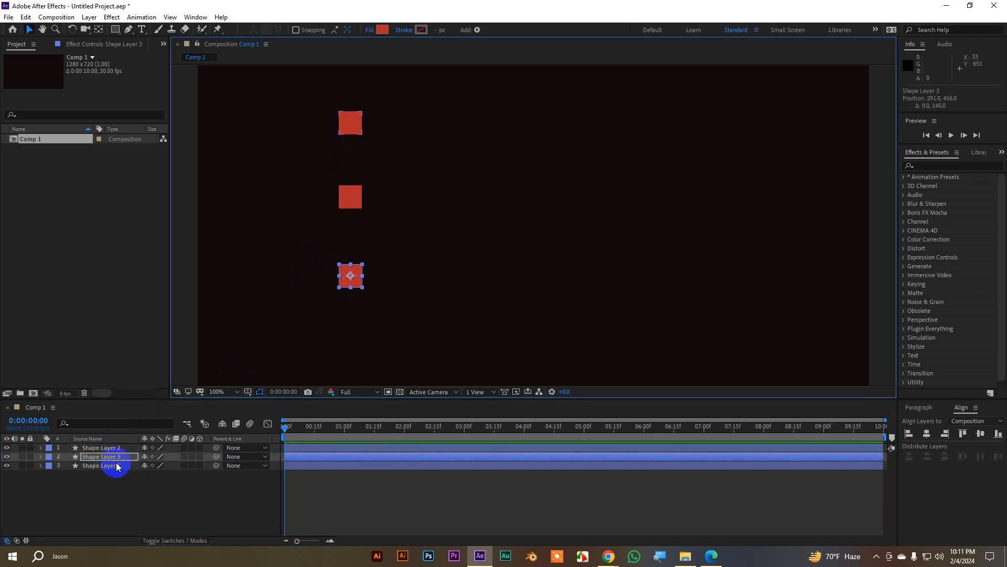
Nudge the middle square down to 291, 314 and reorder the layers with Shape Layer 3 above Shape Layer 2.
left_click(356, 200)
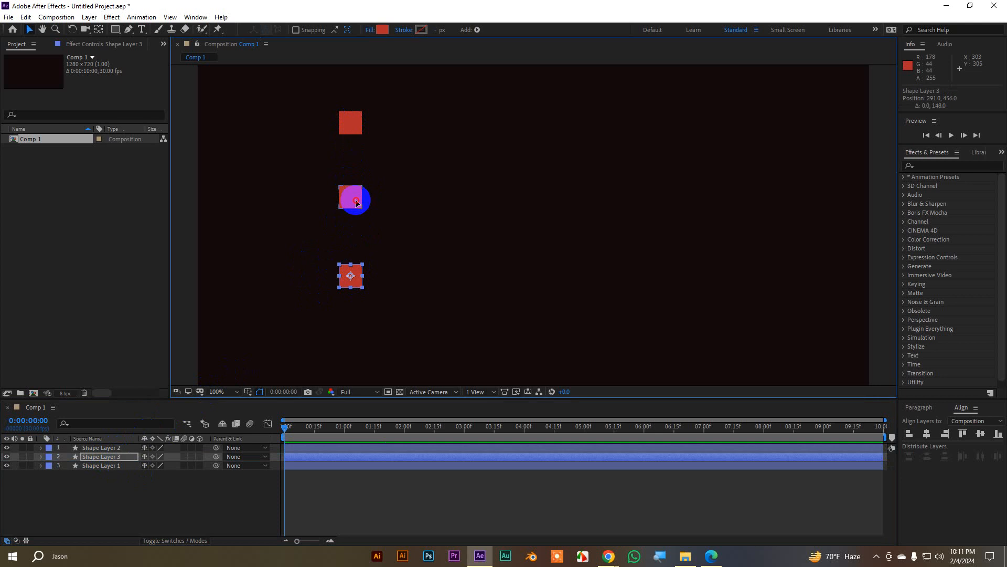
left_click_drag(356, 200, 356, 204)
left_click(355, 121)
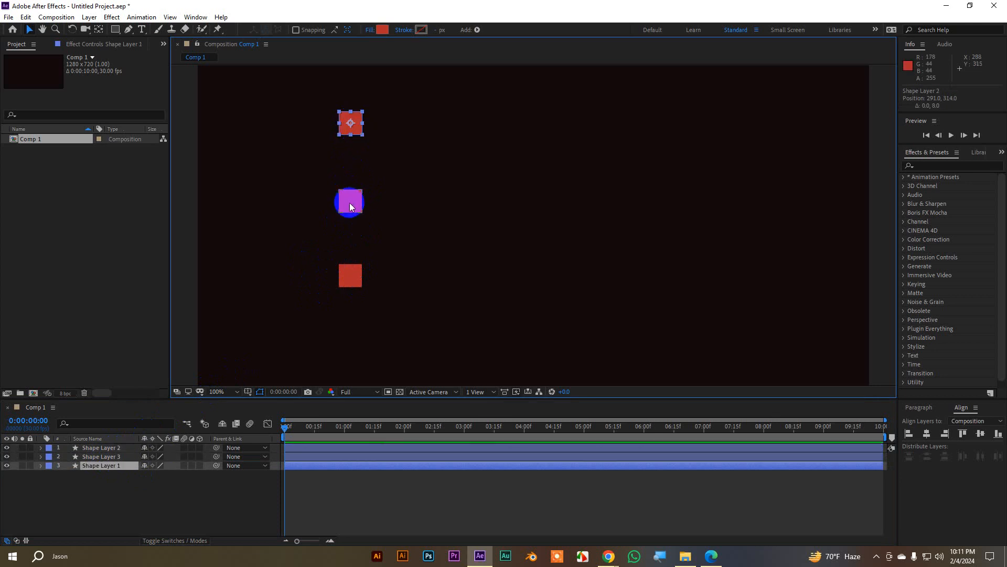
left_click(350, 202)
left_click_drag(108, 450, 122, 467)
left_click(344, 282)
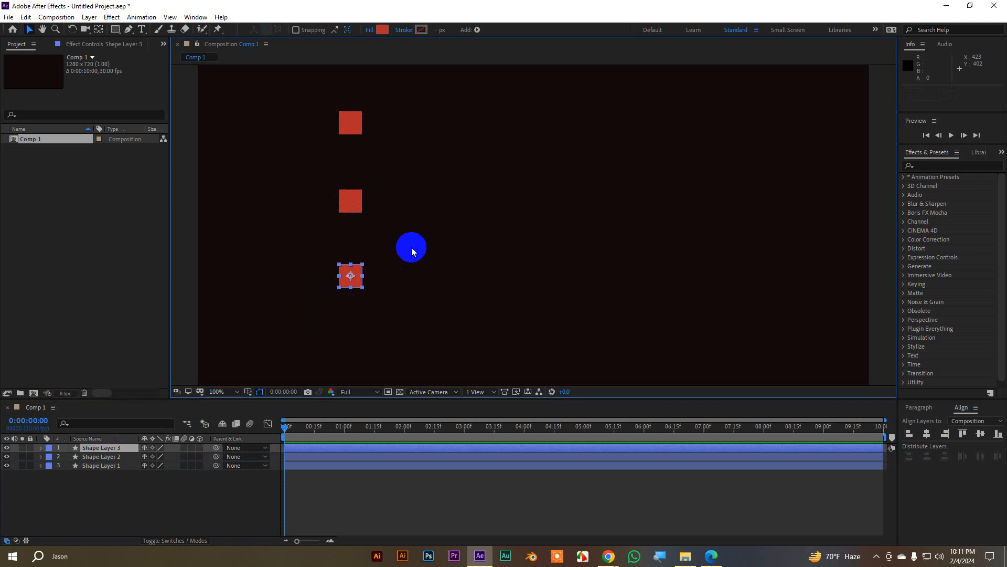
Change the middle square's fill color to yellow-green, 9EB22C.
left_click(348, 203)
left_click(383, 29)
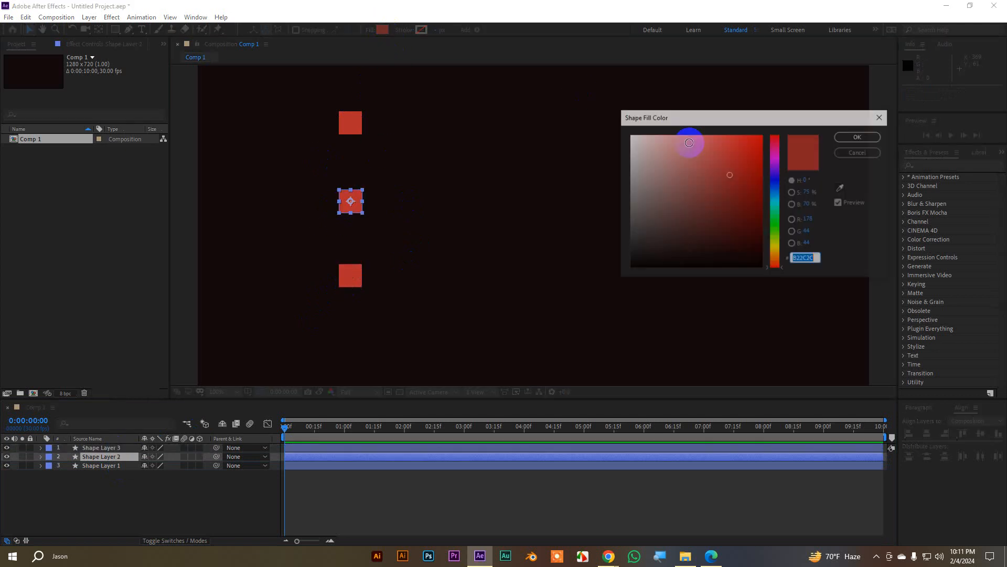
left_click(776, 221)
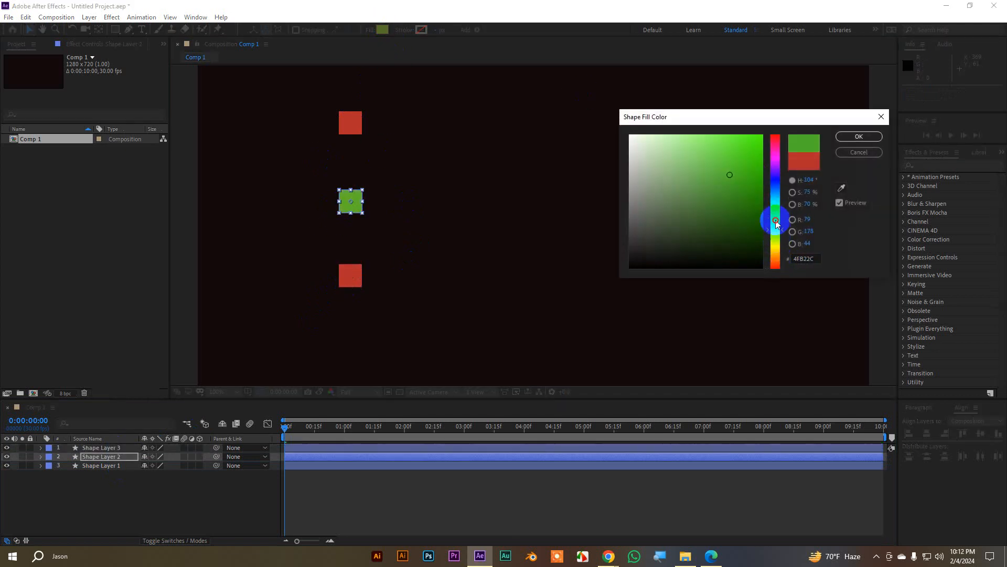
left_click_drag(776, 222, 776, 242)
left_click(856, 153)
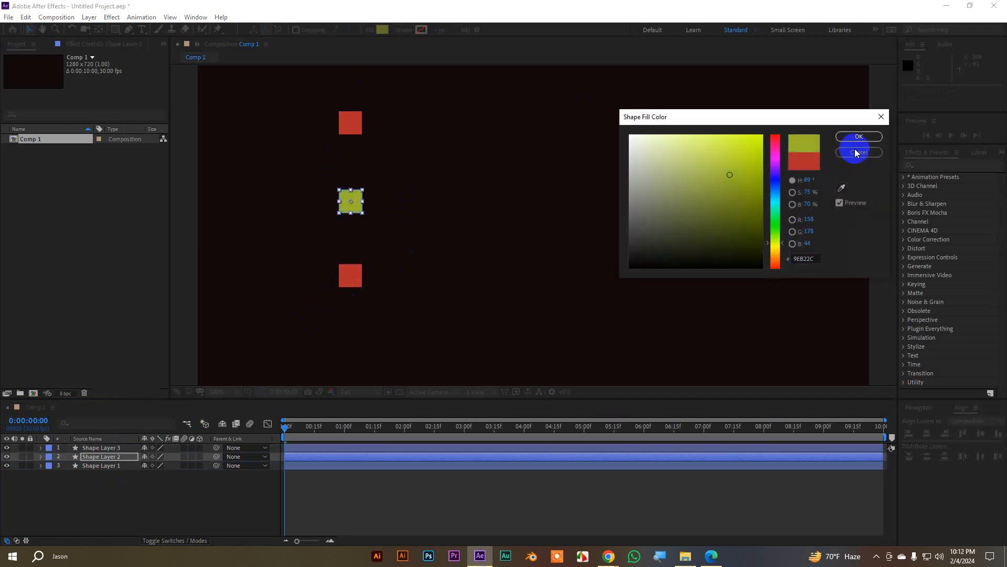
left_click(859, 136)
Change the fill color of the bottom square, Shape Layer 3, to blue, 2C97B2.
left_click(350, 275)
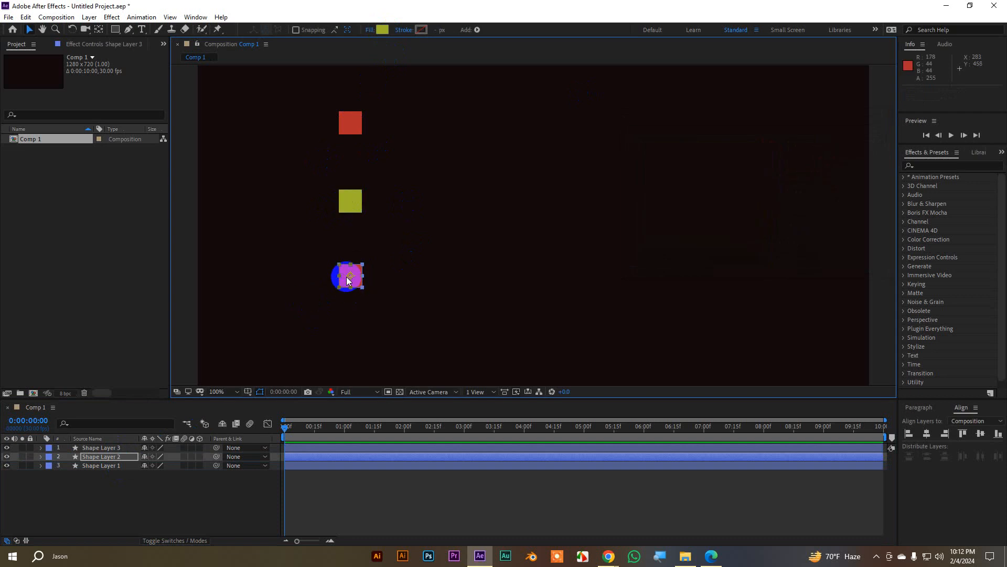
left_click(382, 29)
left_click(775, 199)
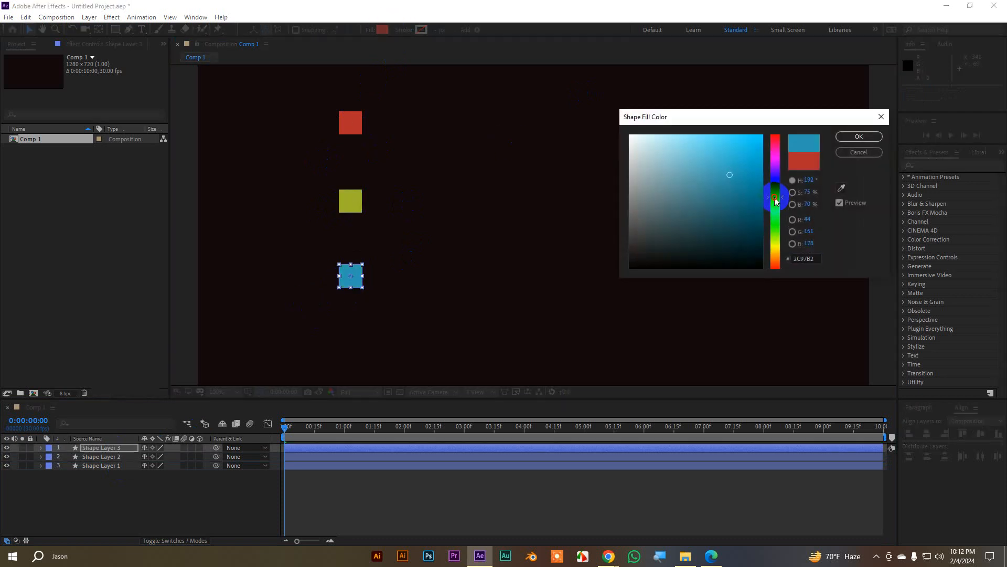
left_click(859, 136)
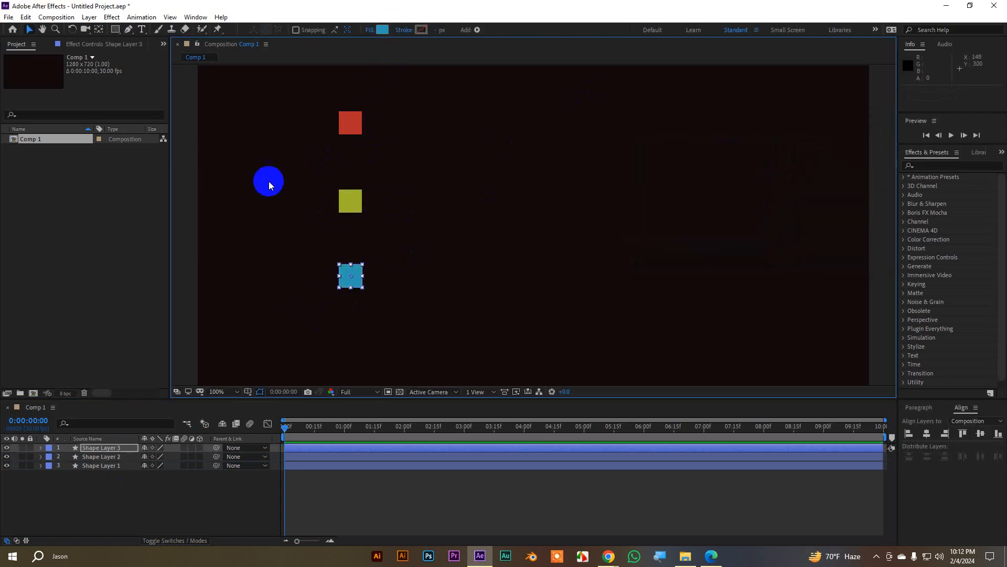
left_click(193, 124)
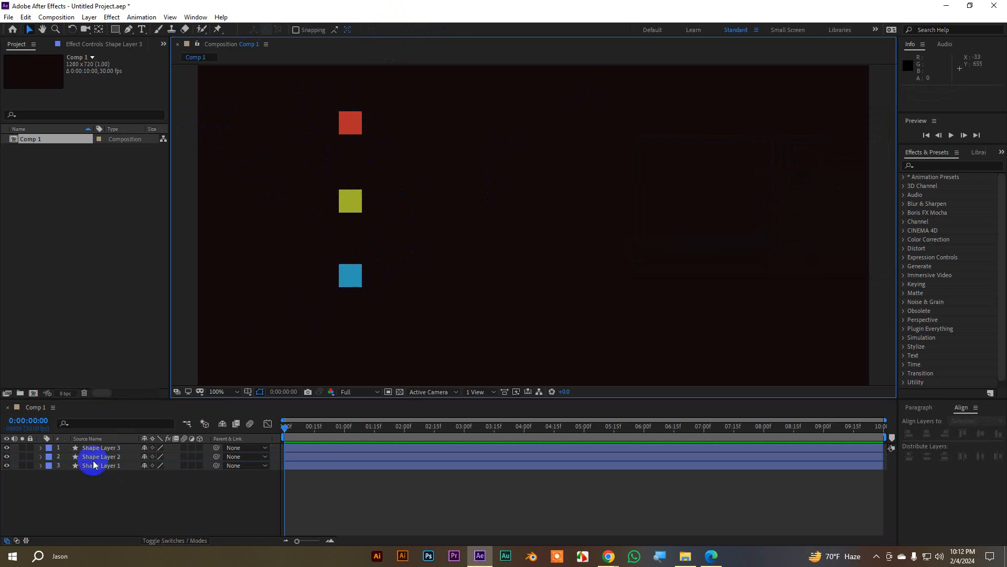
Duplicate Shape Layer 3 and place the copy straight below the blue square at 291, 603.
left_click(103, 447)
key("ctrl+d")
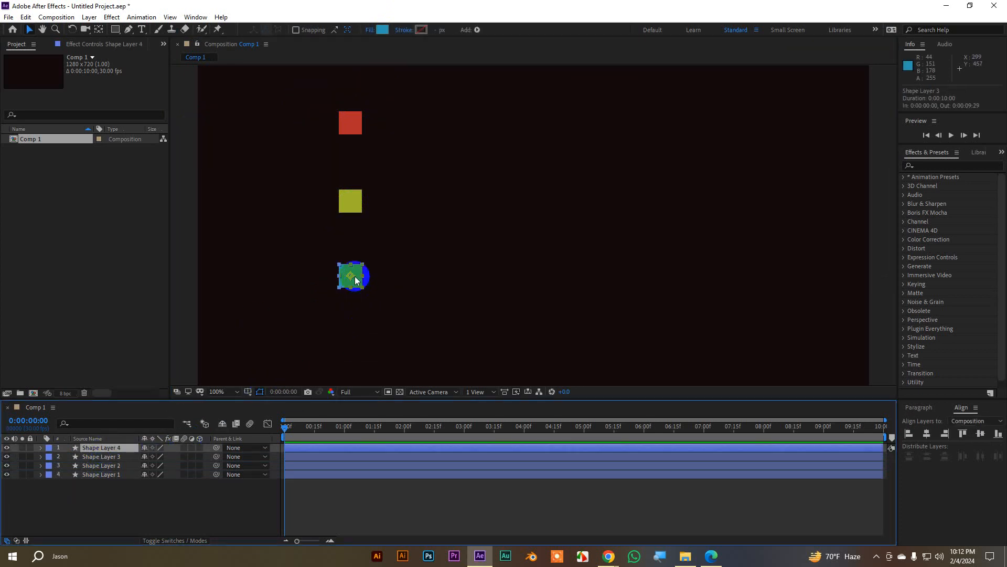
left_click_drag(354, 280, 355, 356)
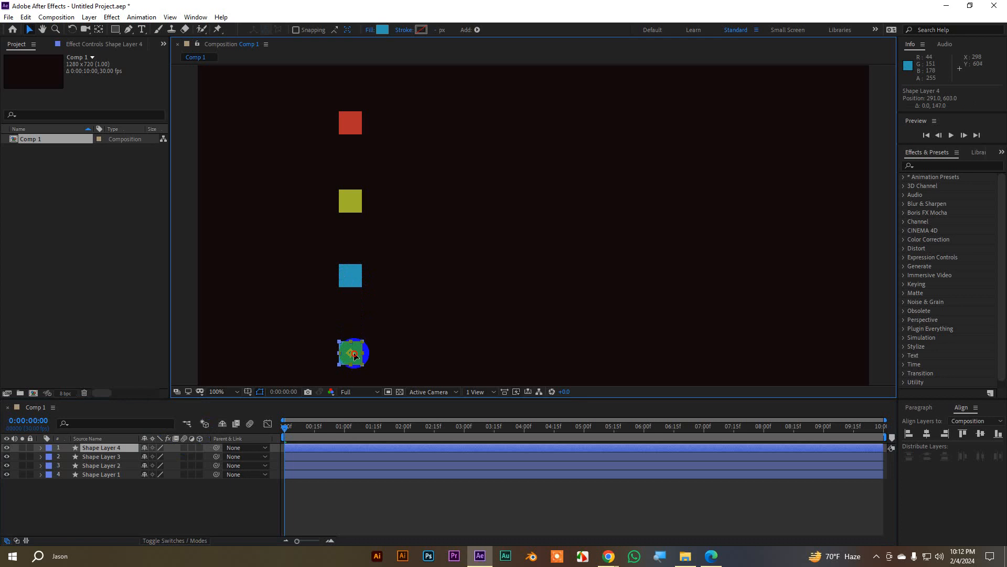
Change the new bottom square's fill color to purple, 7E2CB2.
left_click(382, 29)
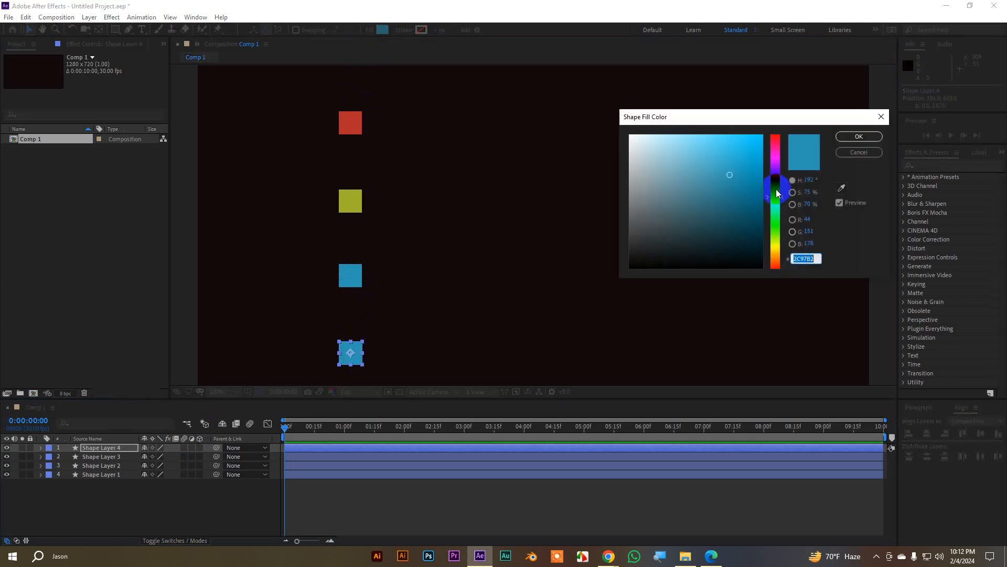
left_click_drag(777, 194, 778, 169)
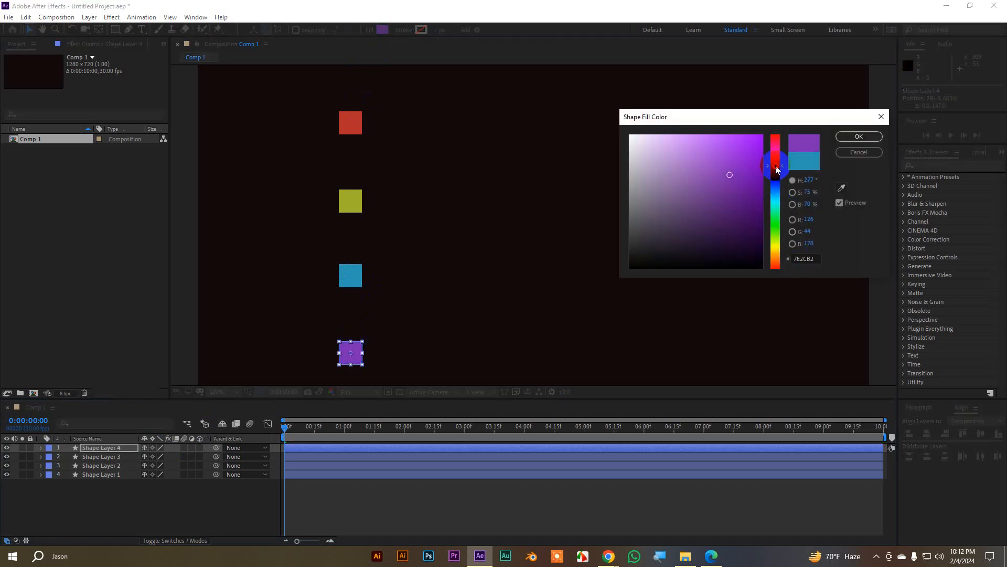
left_click(856, 136)
left_click(205, 341)
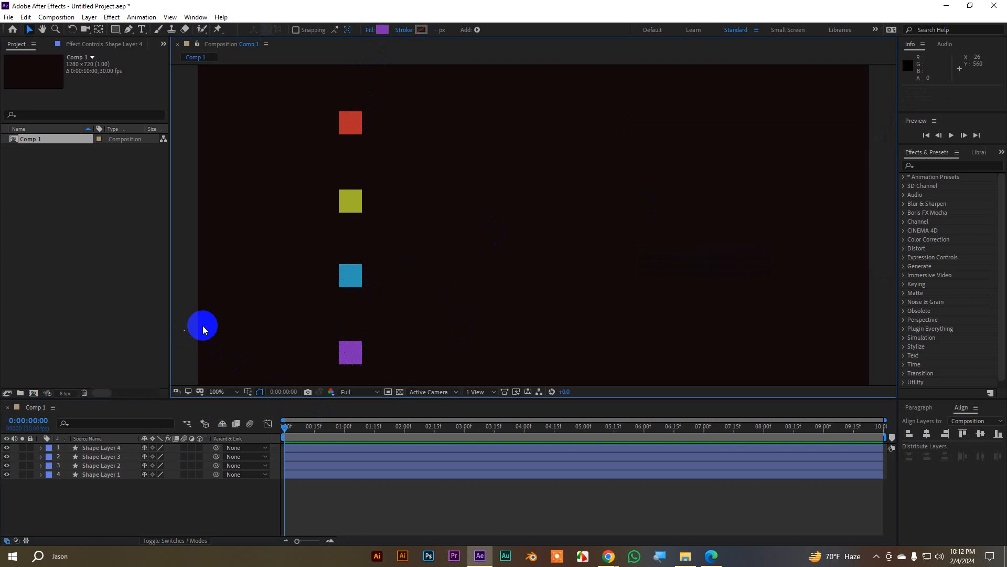
Reveal the Position of all four shape layers and set starting Position keyframes at 0:00:00:20.
left_click_drag(105, 490, 103, 447)
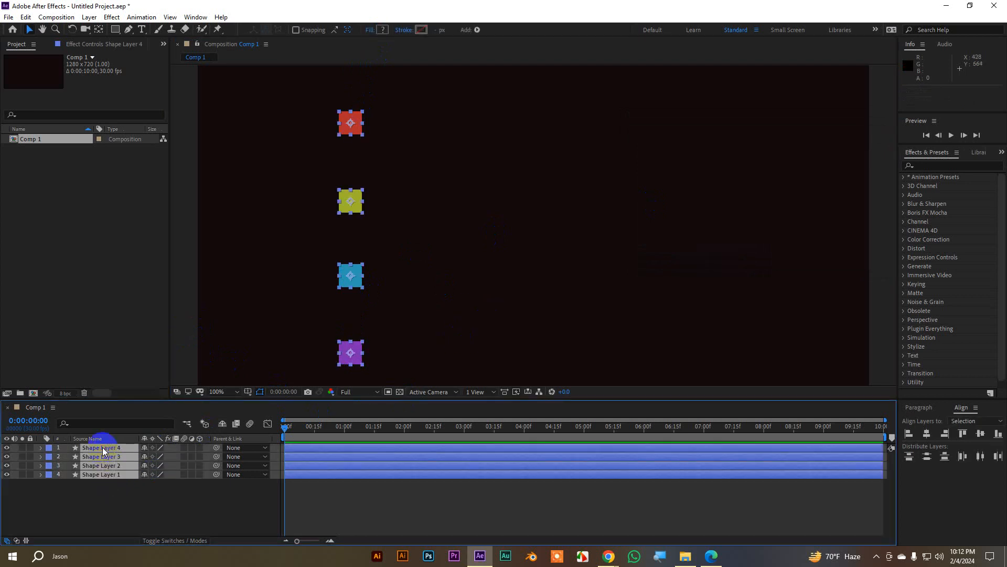
key("p")
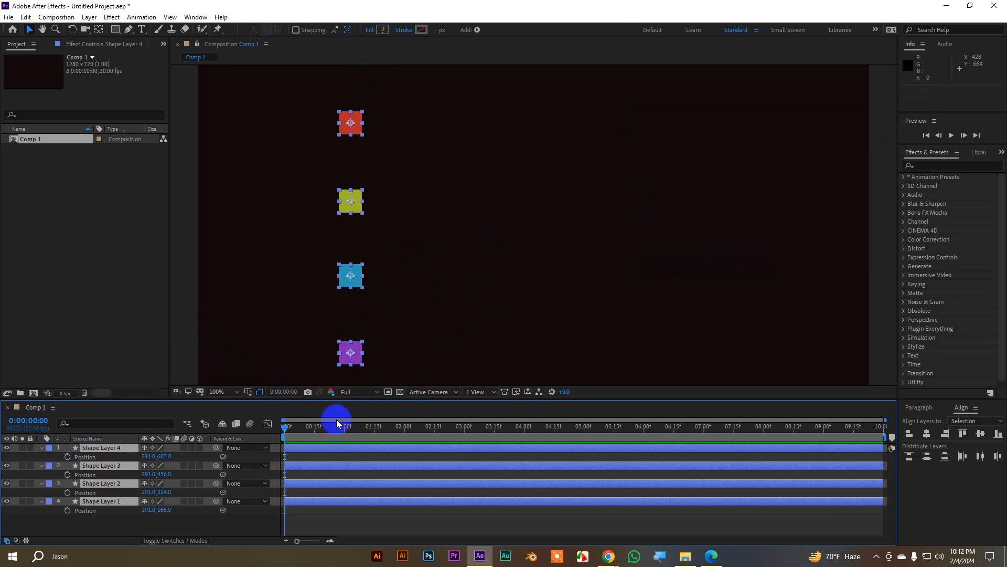
mouse_move(283, 422)
left_mouse_down()
mouse_move(329, 428)
mouse_move(270, 423)
left_mouse_up()
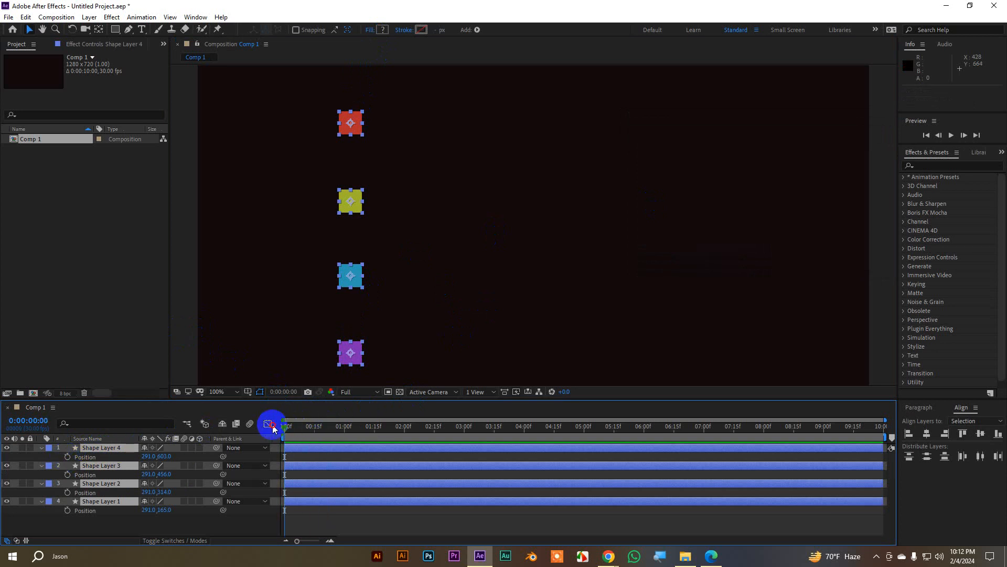
key("shift+Page_Down")
key("shift+Page_Down")
left_click(67, 457)
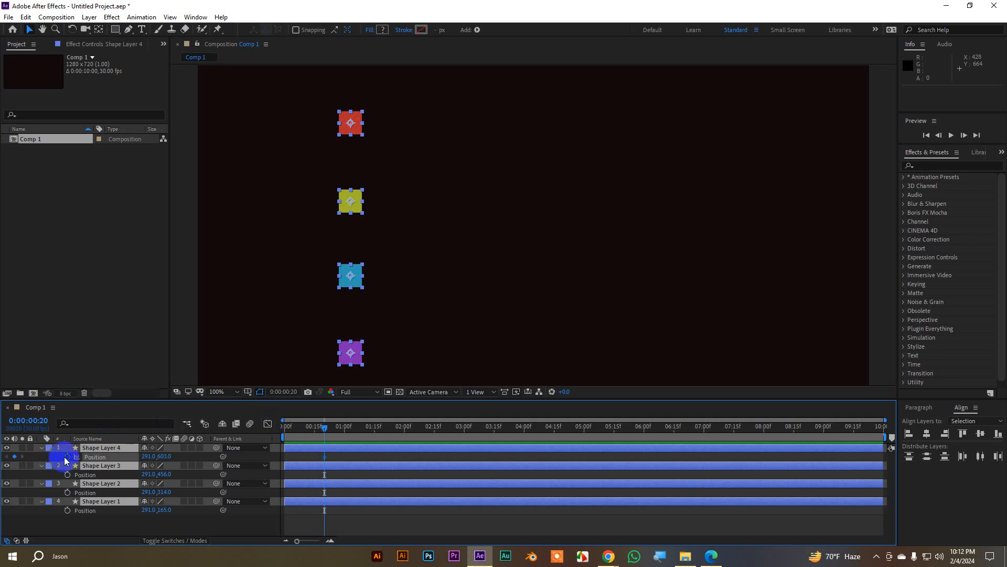
Add Position keyframes for all four layers at 0:00:01:20, moving the squares horizontally to X 1057, and return to the start of the timeline.
key("shift+Page_Down")
key("shift+Page_Down")
key("shift+Page_Down")
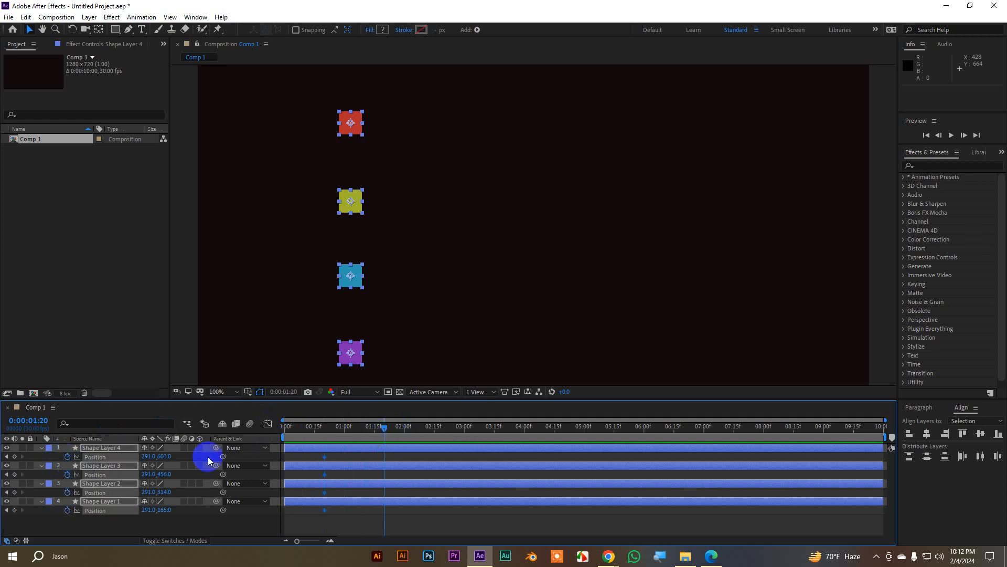
left_click(14, 456)
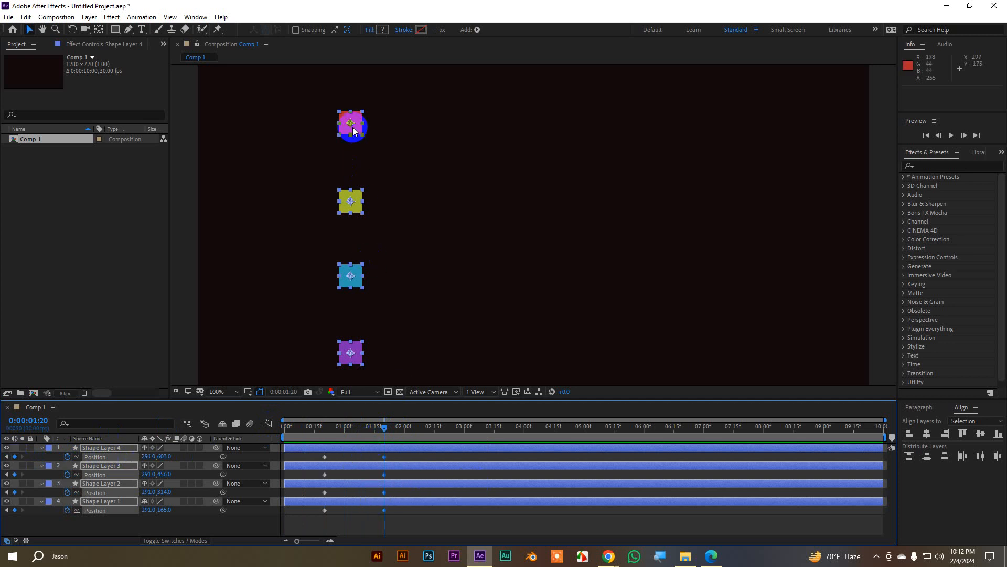
left_click_drag(351, 126, 753, 135)
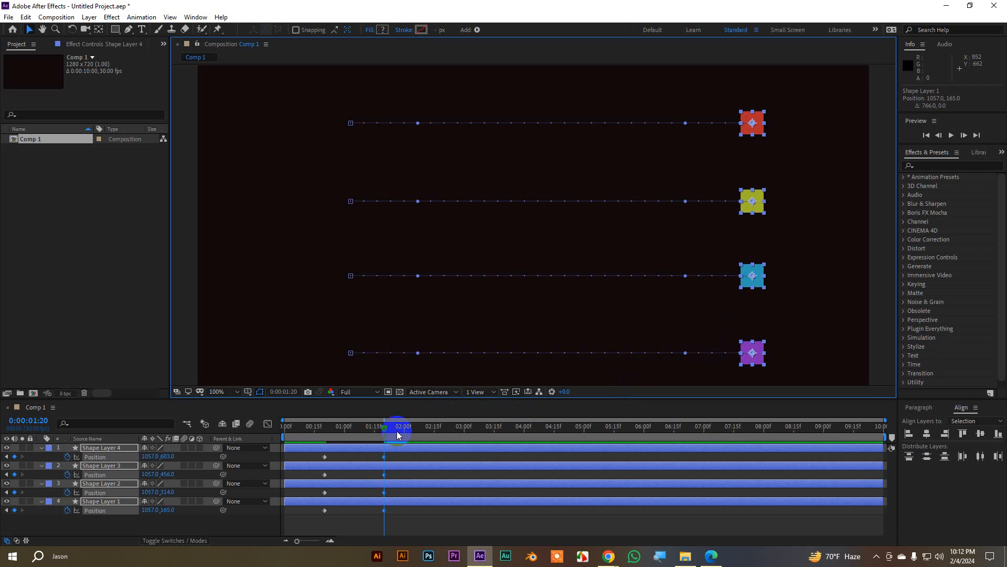
left_click_drag(397, 434, 219, 432)
left_click(454, 528)
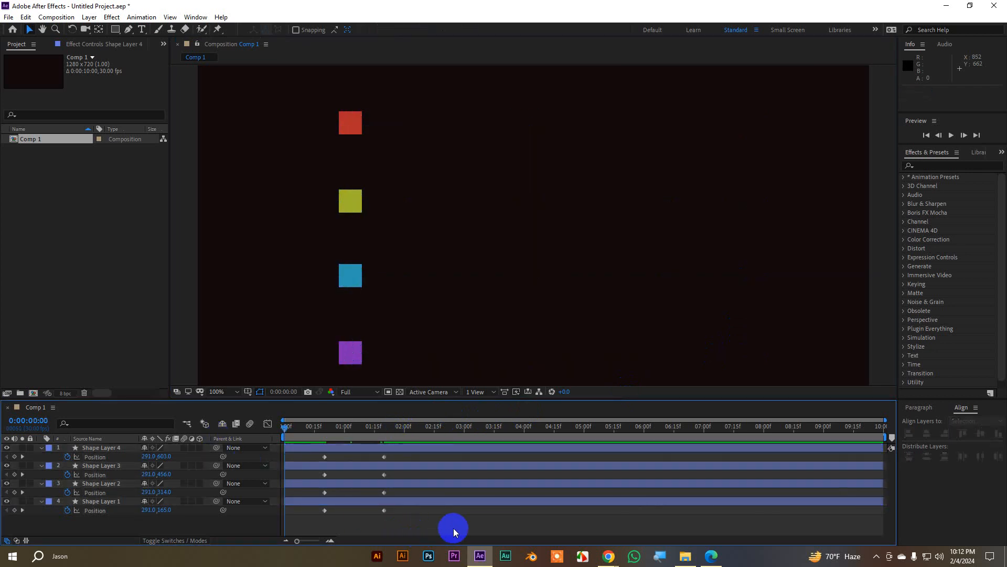
Play the animation from the start and scrub between the keyframes at 0:00:00:20 and 0:00:01:20 to examine the squares' uneased motion.
key("space")
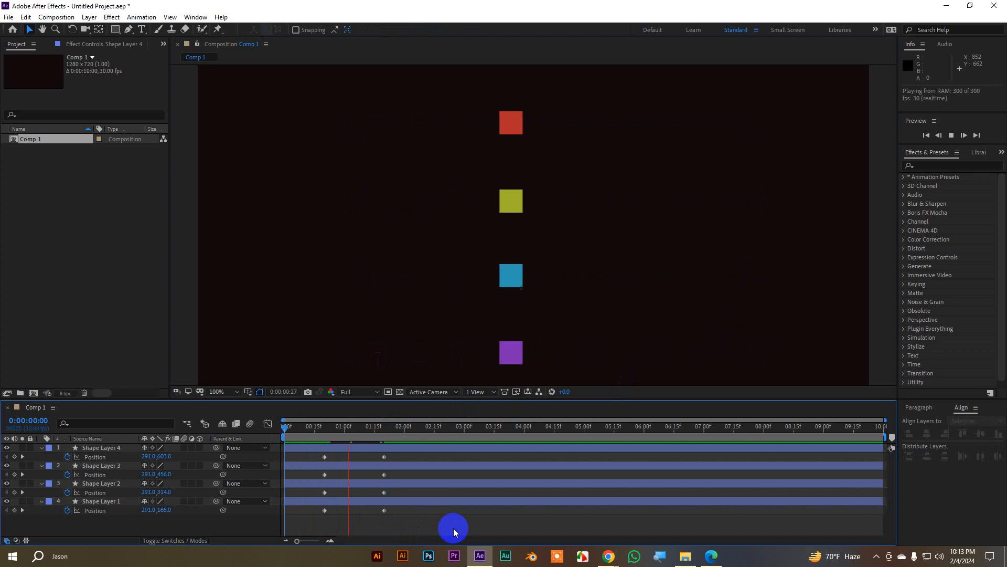
key("space")
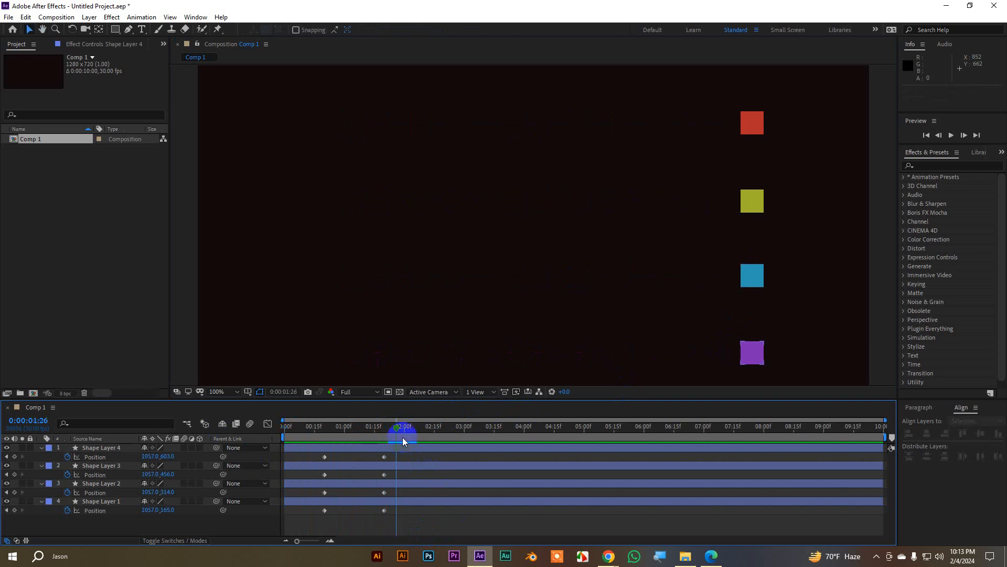
left_click_drag(403, 438, 326, 439)
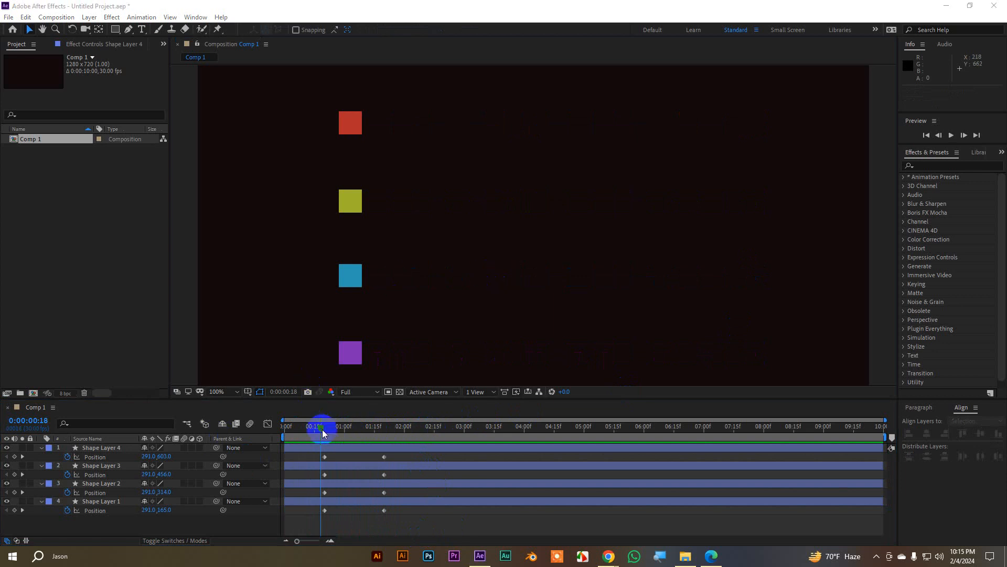
left_click_drag(315, 427, 309, 435)
key("space")
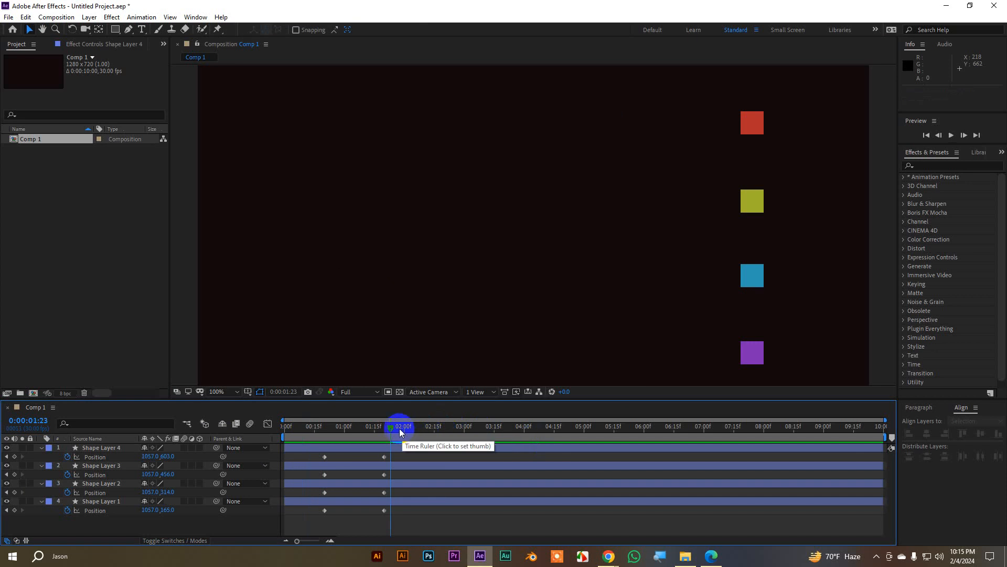
left_click_drag(397, 426, 307, 434)
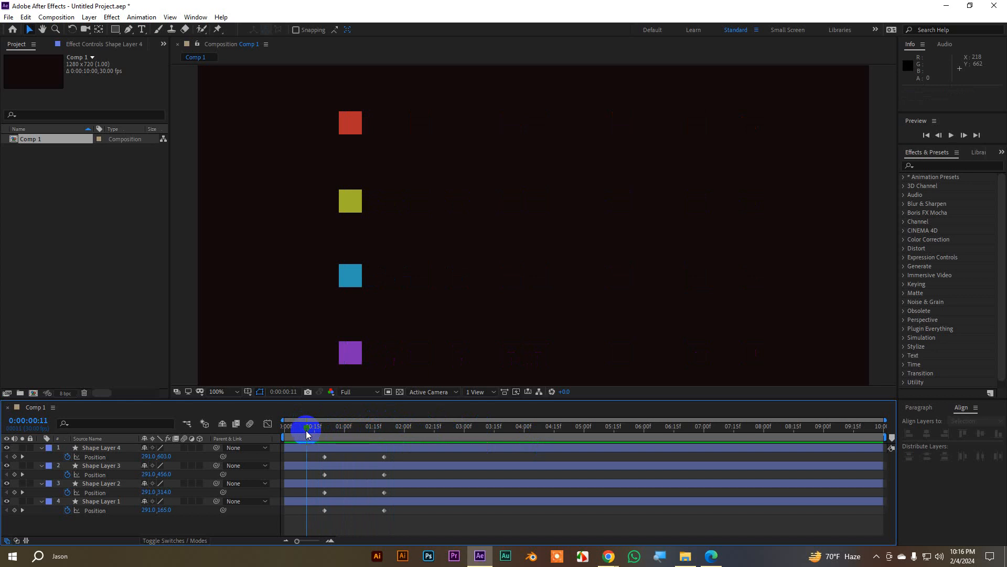
left_click_drag(306, 434, 389, 438)
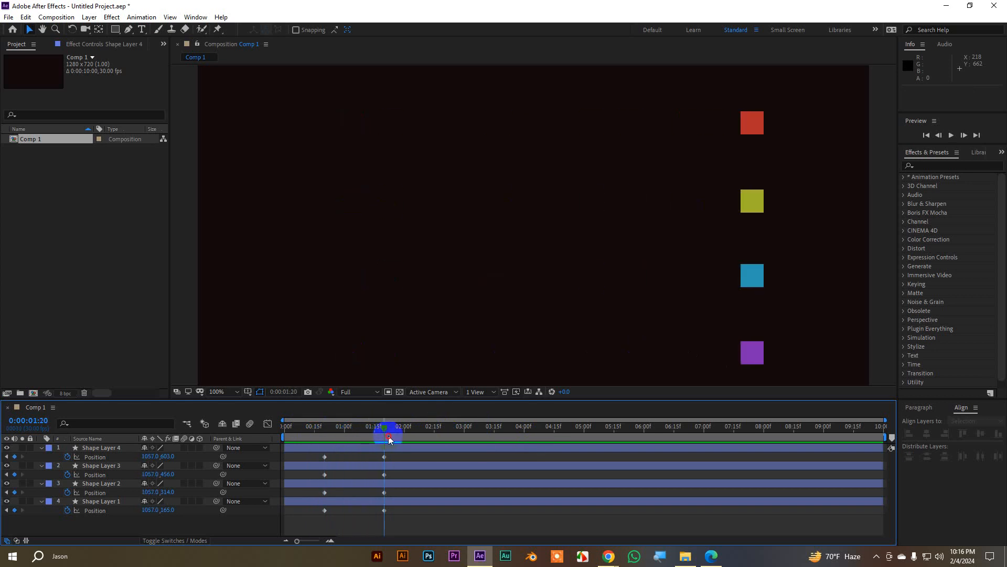
left_click_drag(389, 438, 329, 439)
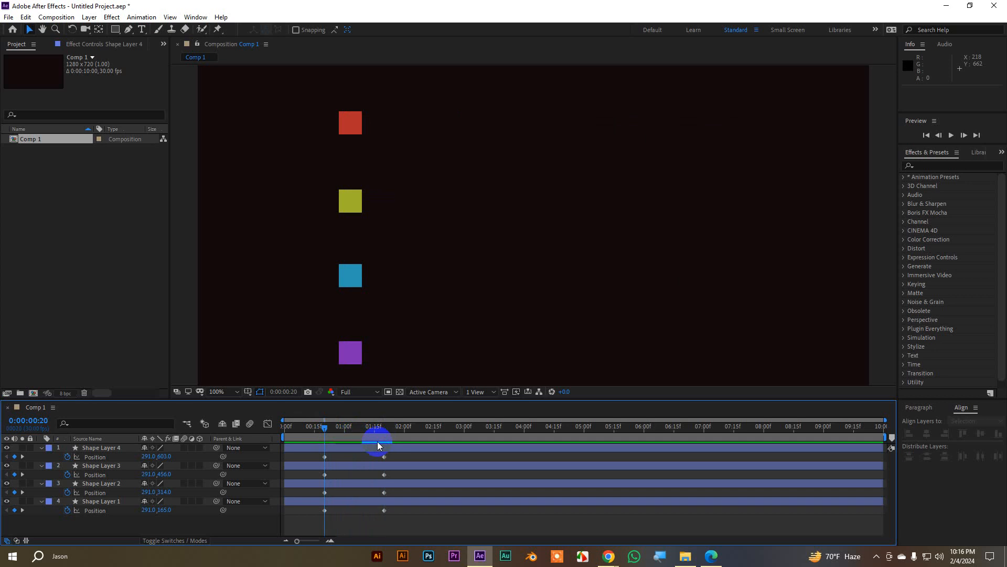
Apply Easy Ease to both Position keyframes of Shape Layer 2, the yellow square.
left_click(122, 448)
left_click(111, 502)
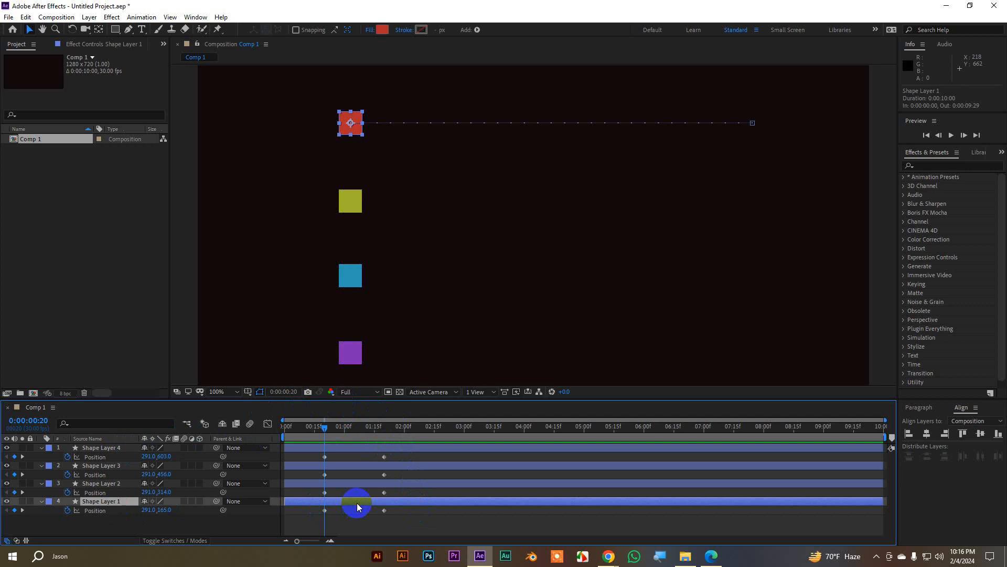
left_click(389, 484)
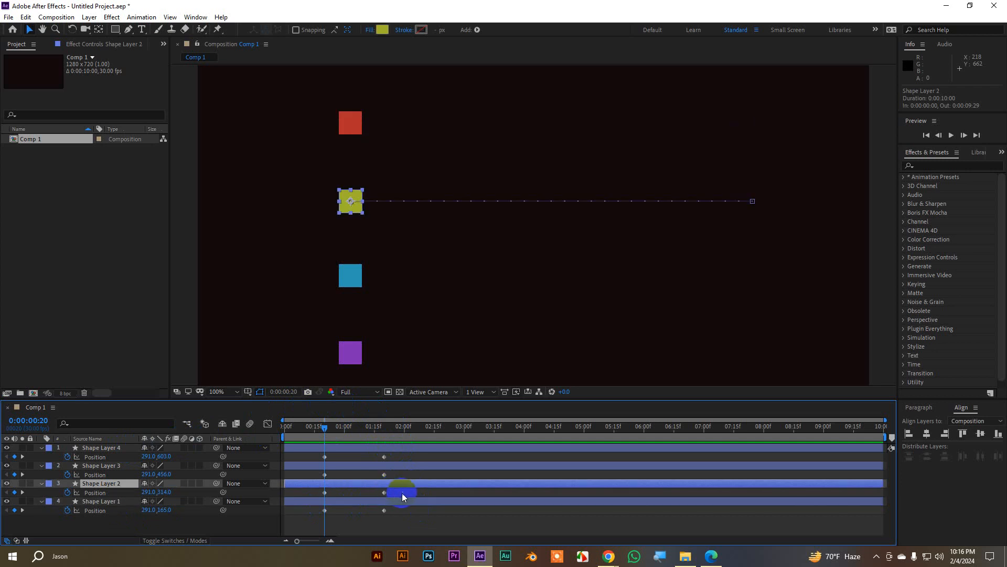
left_click_drag(408, 493, 315, 494)
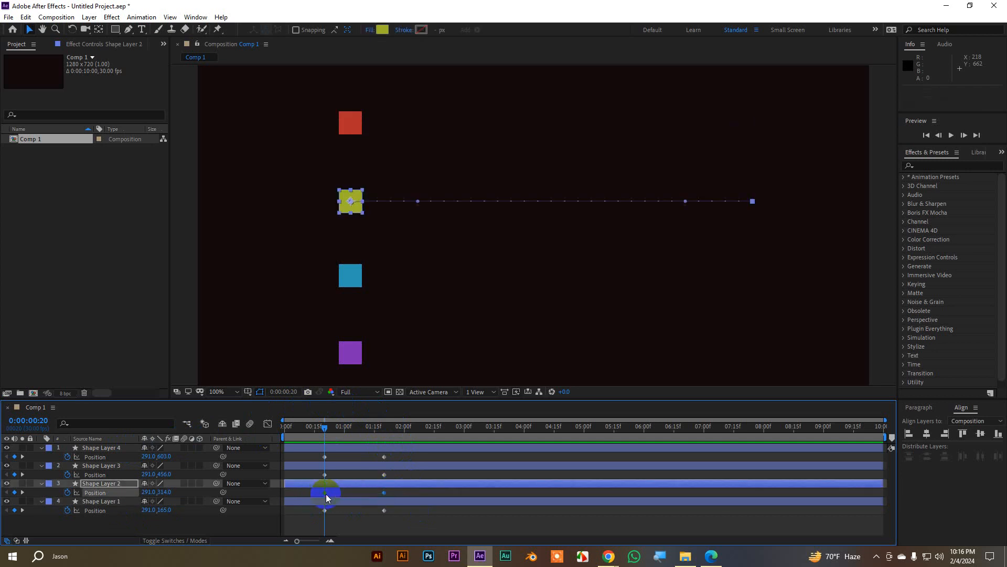
right_click(385, 496)
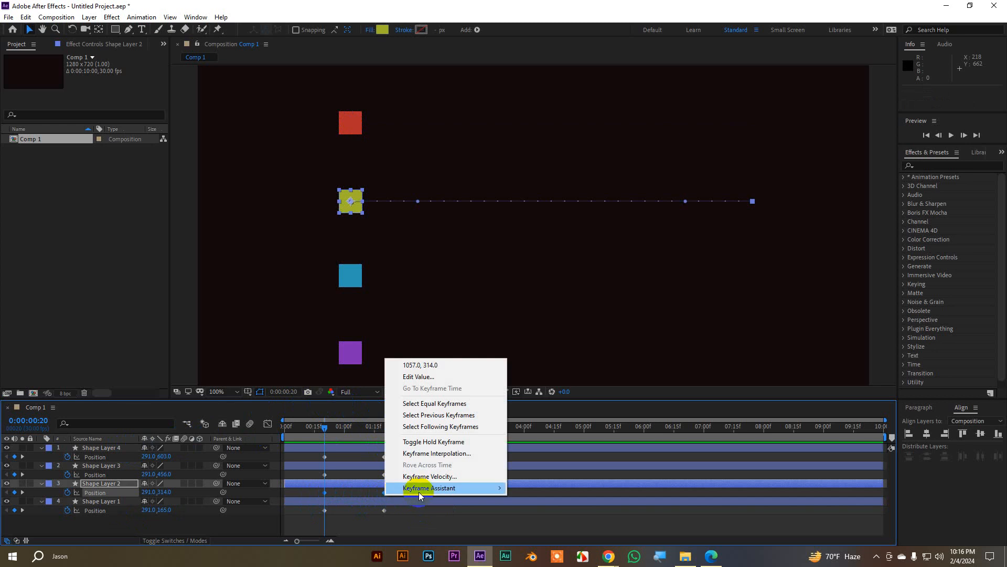
mouse_move(419, 492)
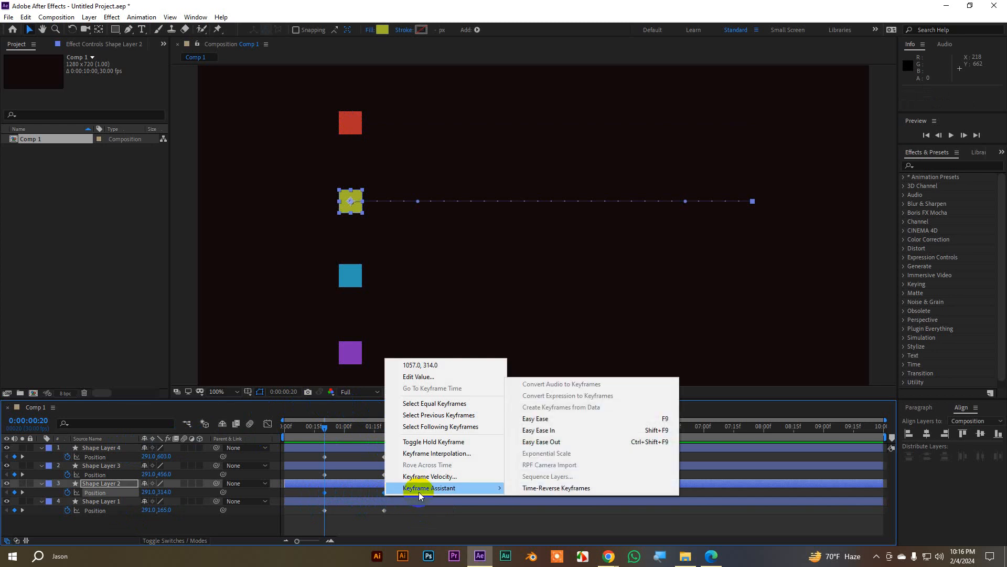
left_click(550, 420)
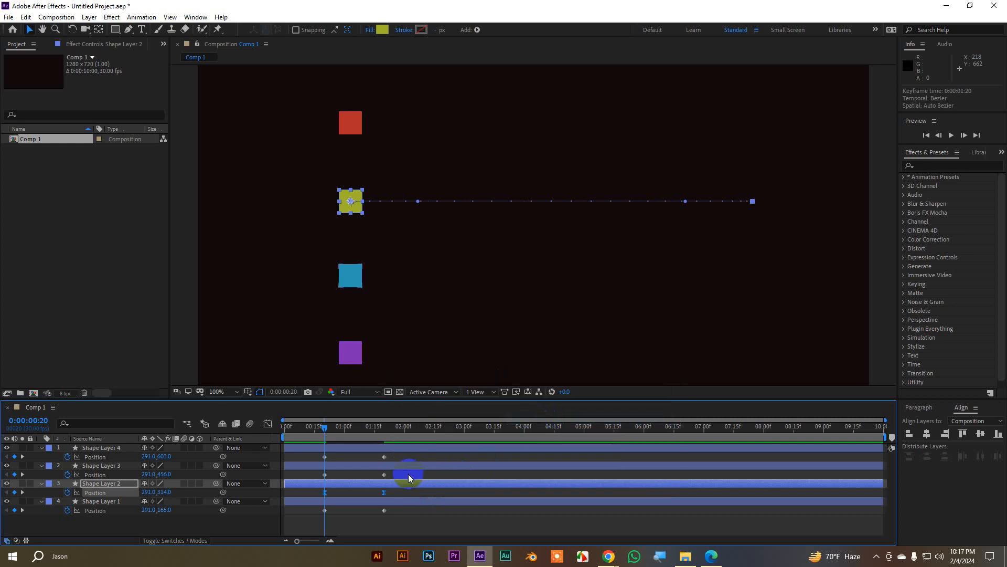
Apply Easy Ease In to both Position keyframes of Shape Layer 3, the blue square.
left_click_drag(409, 474, 314, 477)
right_click(384, 474)
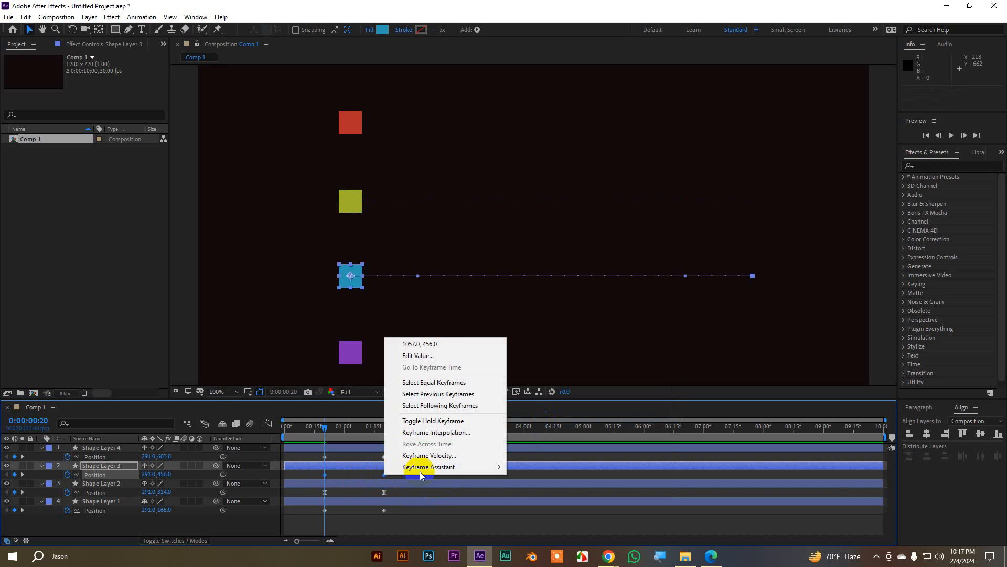
mouse_move(427, 469)
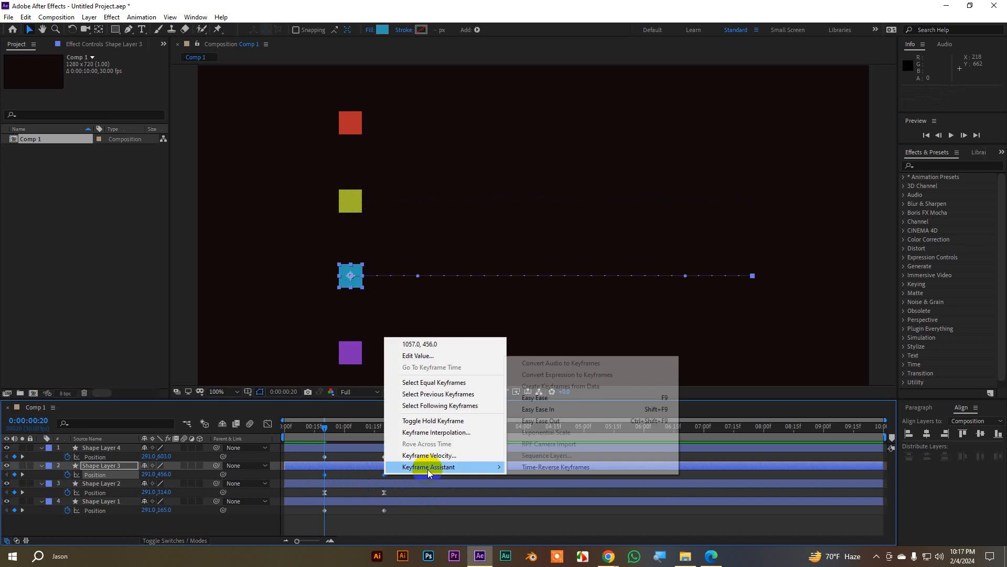
left_click(549, 415)
Apply Easy Ease Out to both Position keyframes of Shape Layer 4, the purple square.
left_click(382, 458)
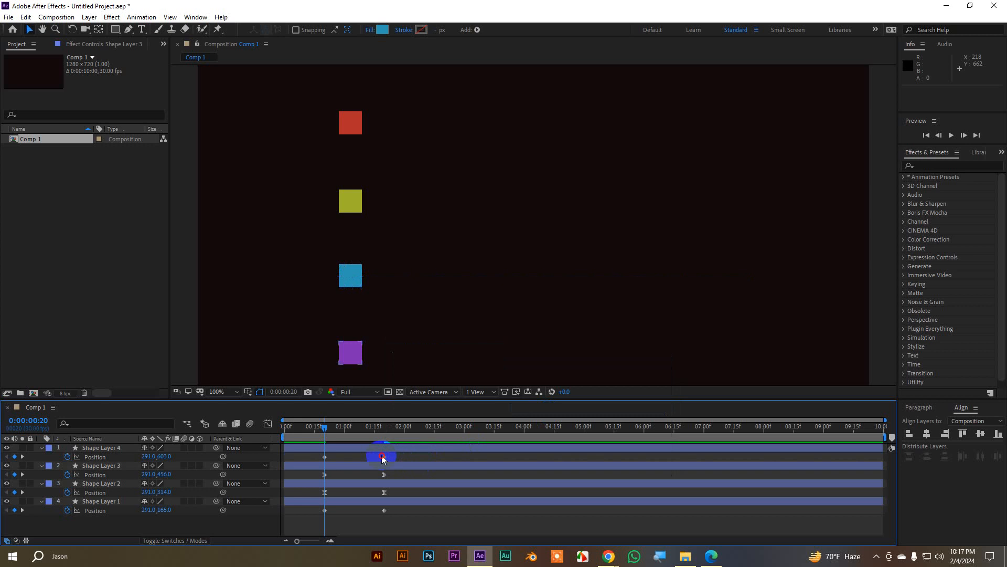
left_click(324, 457)
right_click(385, 456)
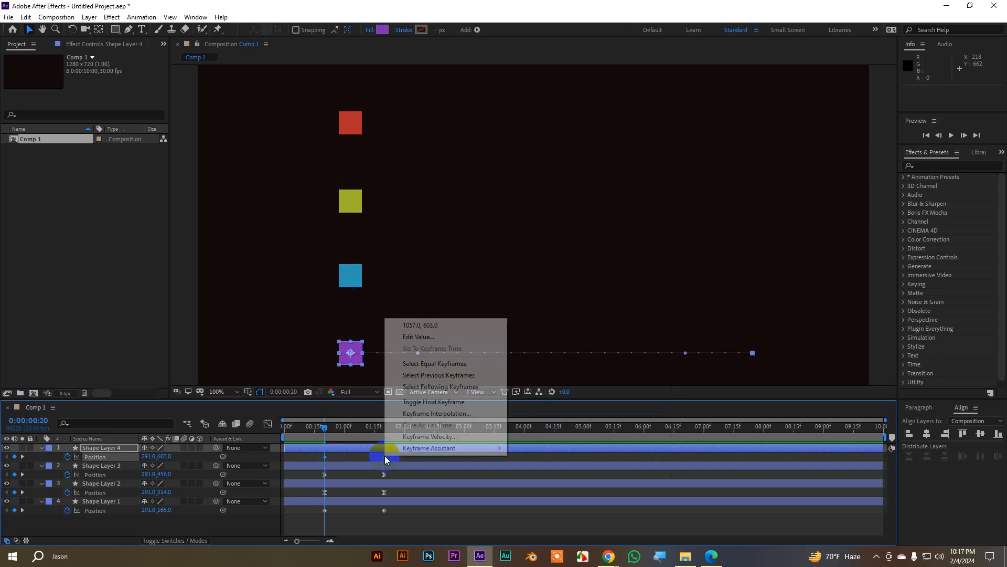
mouse_move(427, 447)
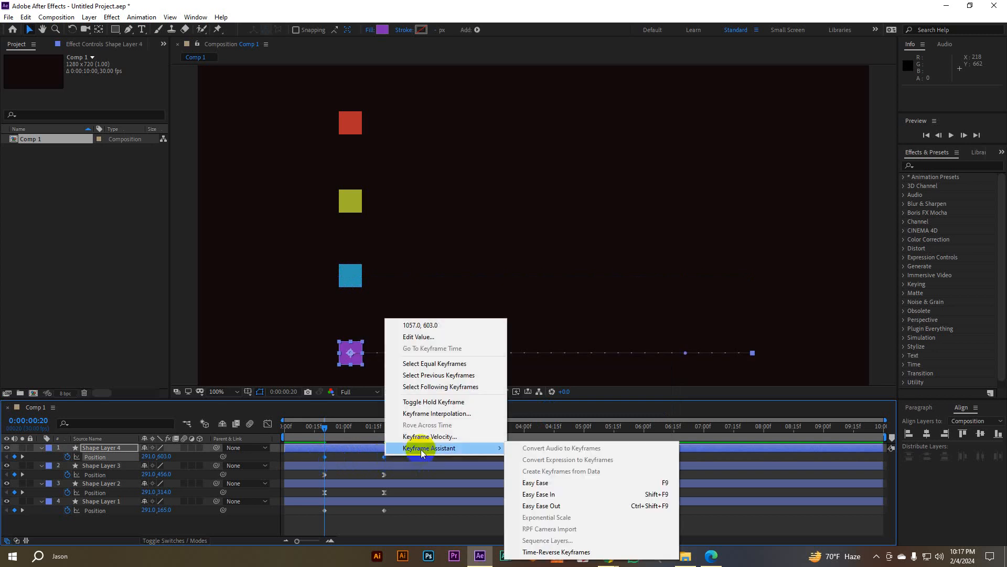
left_click(558, 507)
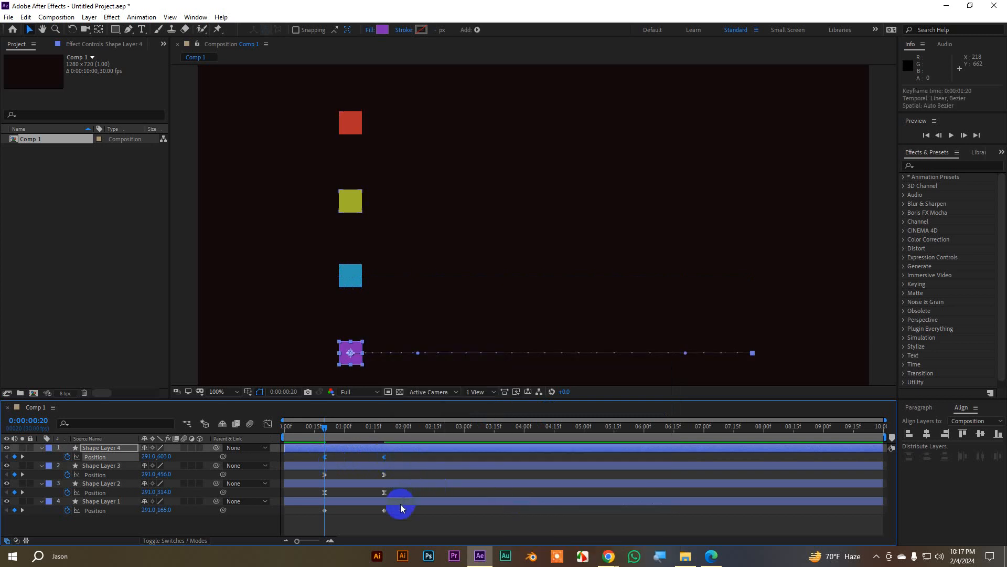
Check each layer's Position keyframes in turn, then play the animation from the start to compare the squares' motion.
left_click(437, 501)
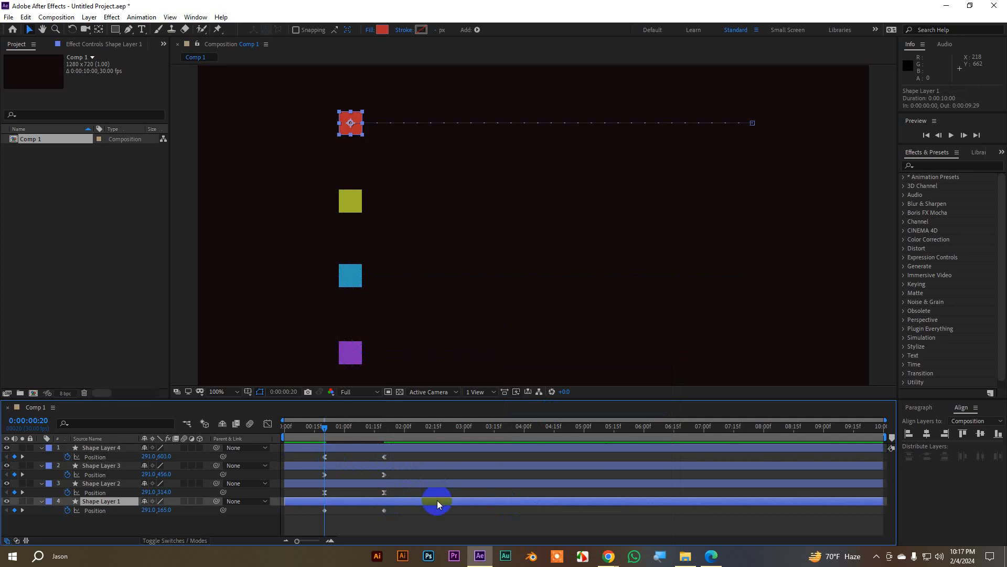
left_click(401, 483)
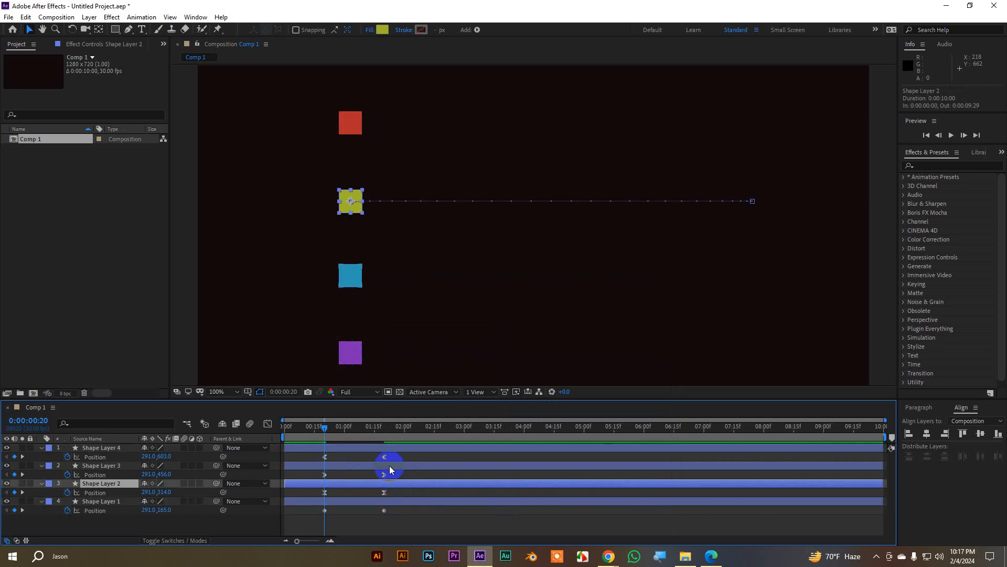
left_click(389, 465)
left_click(389, 450)
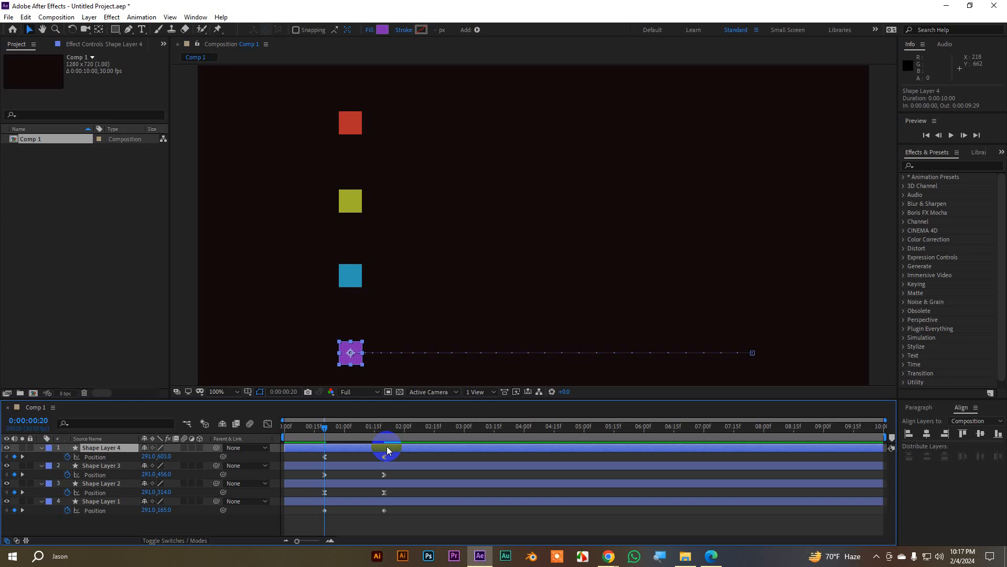
left_click_drag(319, 430, 266, 427)
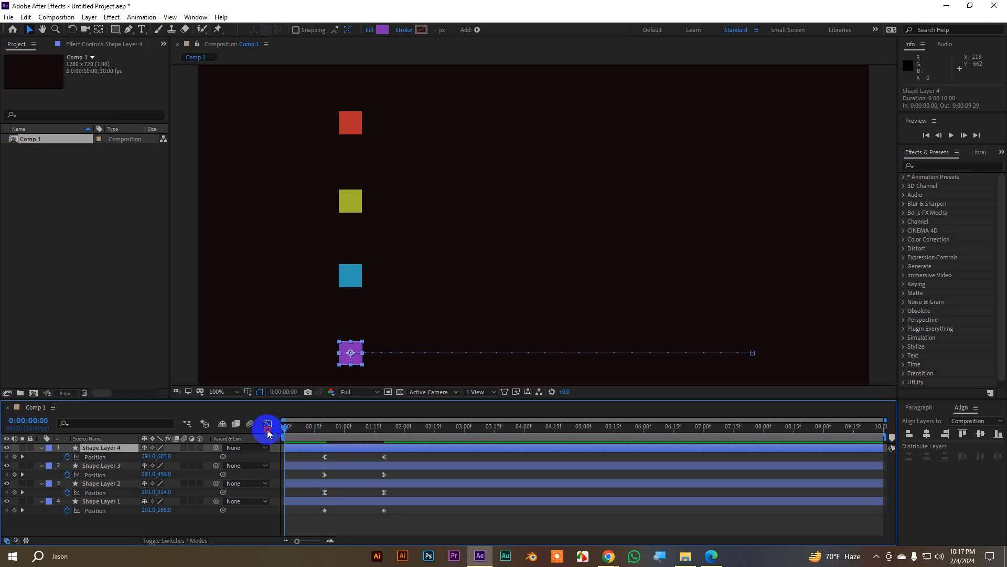
left_click(465, 524)
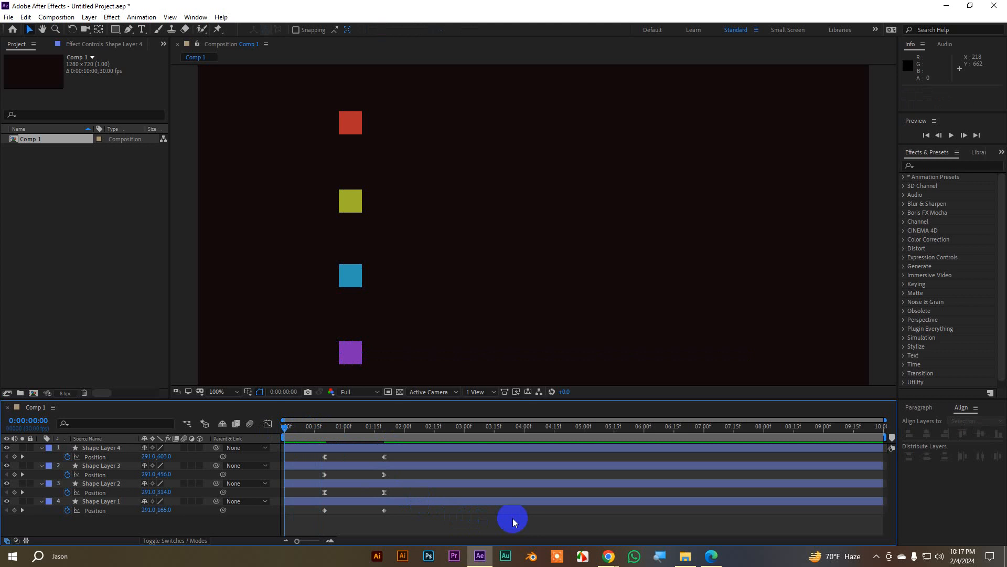
key("space")
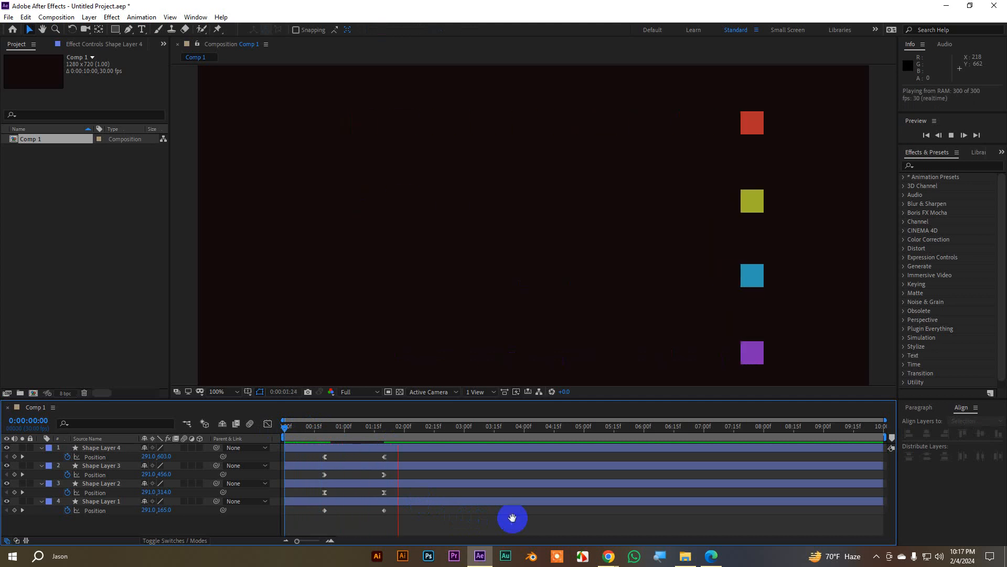
key("space")
Replay the animation from 0:00:00:11 and again from 0:00:00:17 to compare how the four squares speed up and slow down.
left_click(330, 437)
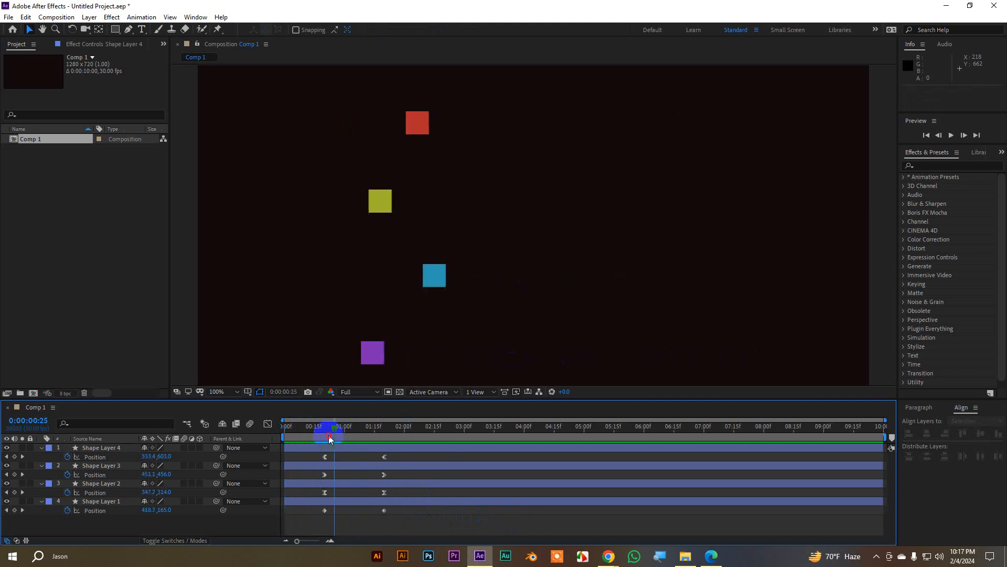
left_click_drag(330, 437, 307, 443)
left_click(537, 464)
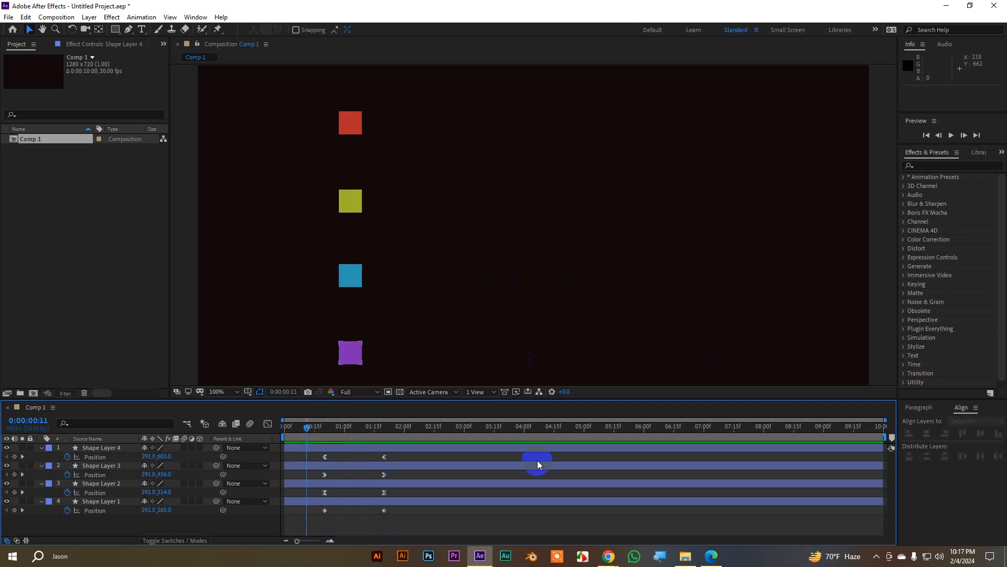
key("space")
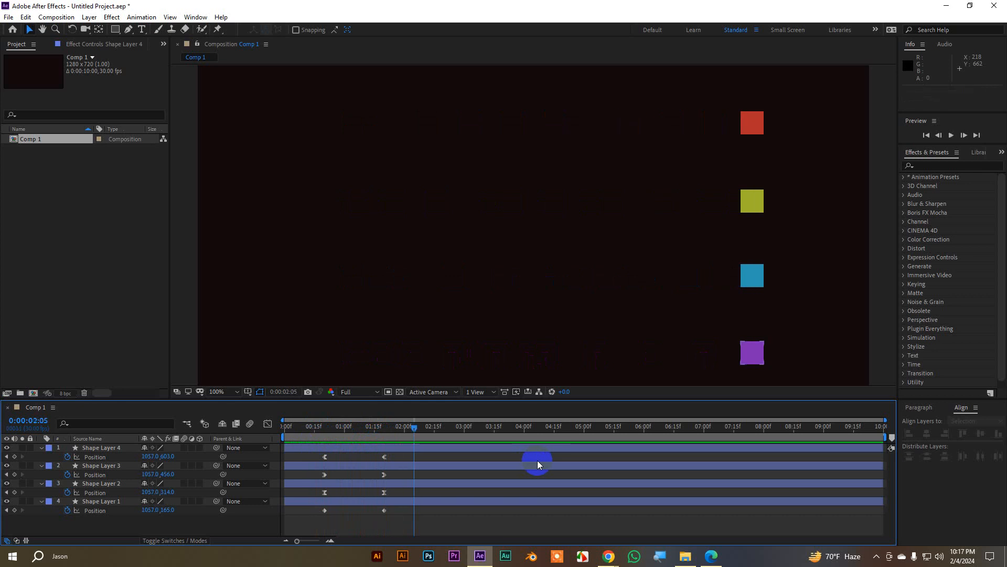
left_click_drag(409, 428, 319, 427)
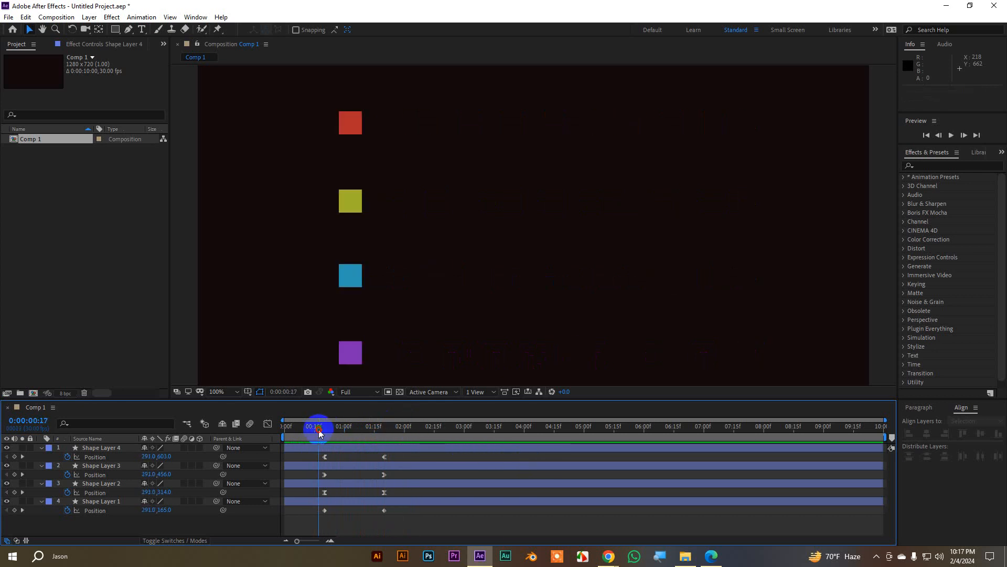
left_click(506, 467)
key("space")
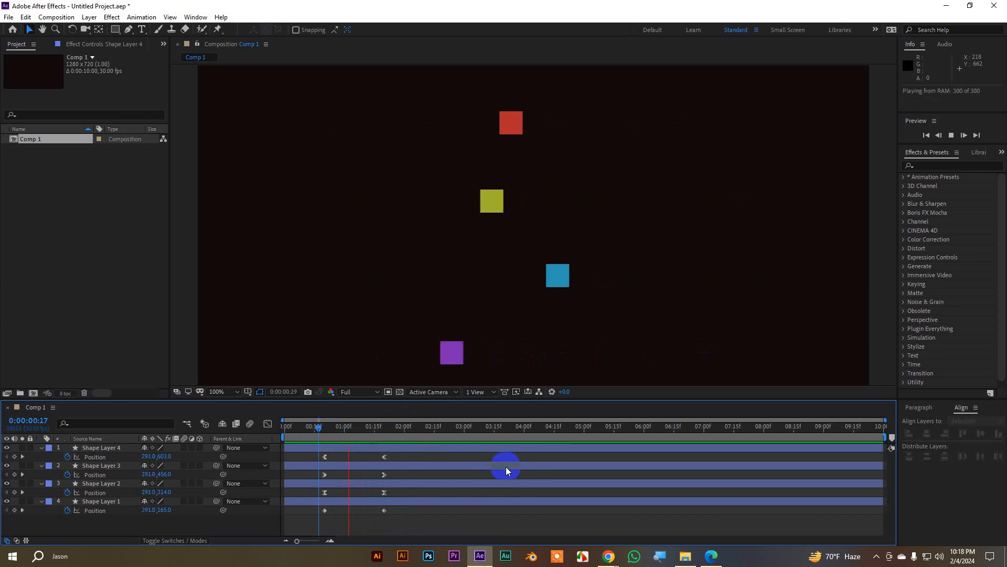
Compare the motion of Shape Layers 1, 2 and 3 by scrubbing from 0:00:00:20 to 0:00:01:19 and back to 0:00:01:00.
left_click_drag(374, 427, 324, 455)
left_click(337, 502)
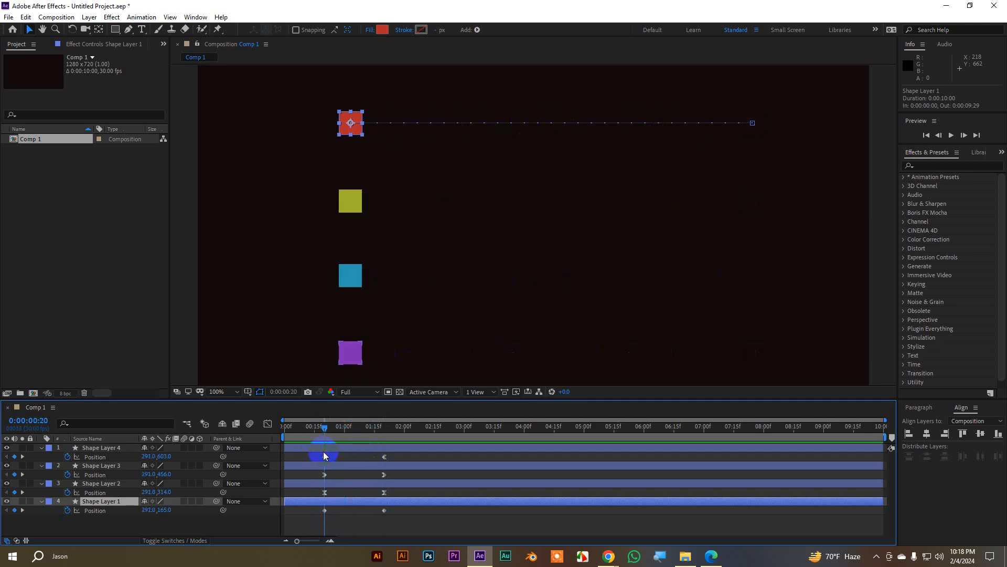
left_click(332, 483)
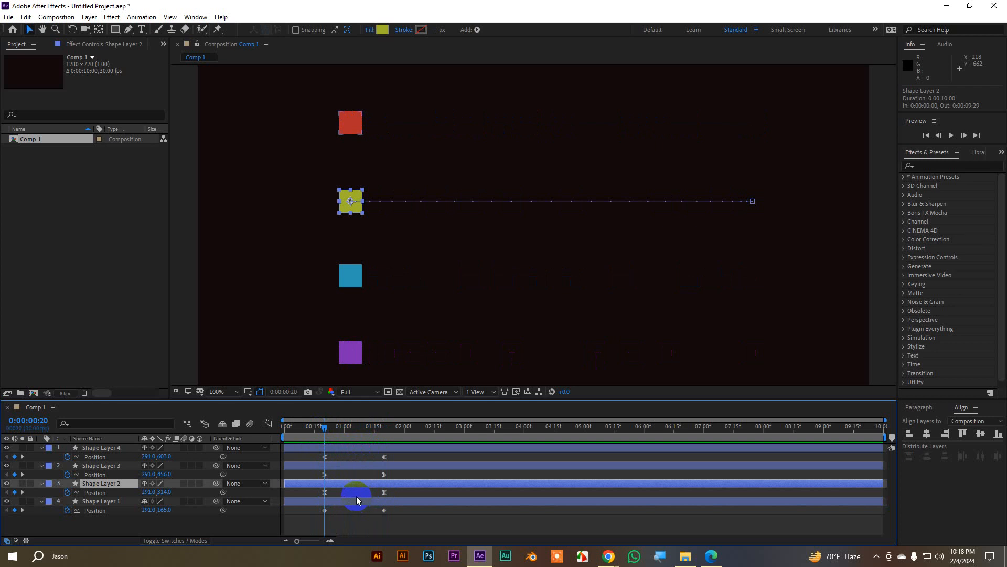
left_click_drag(323, 429, 382, 445)
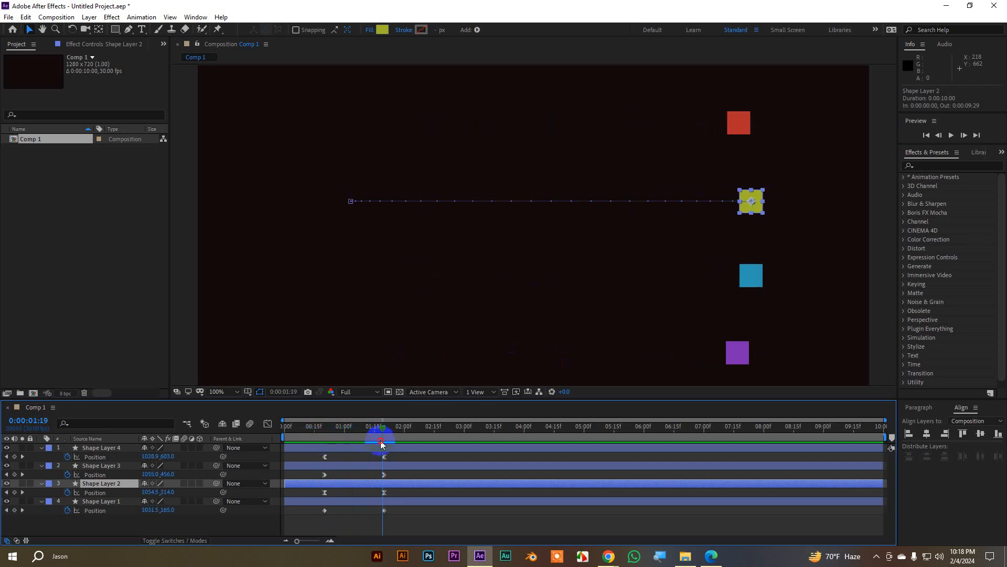
left_click_drag(381, 445, 344, 452)
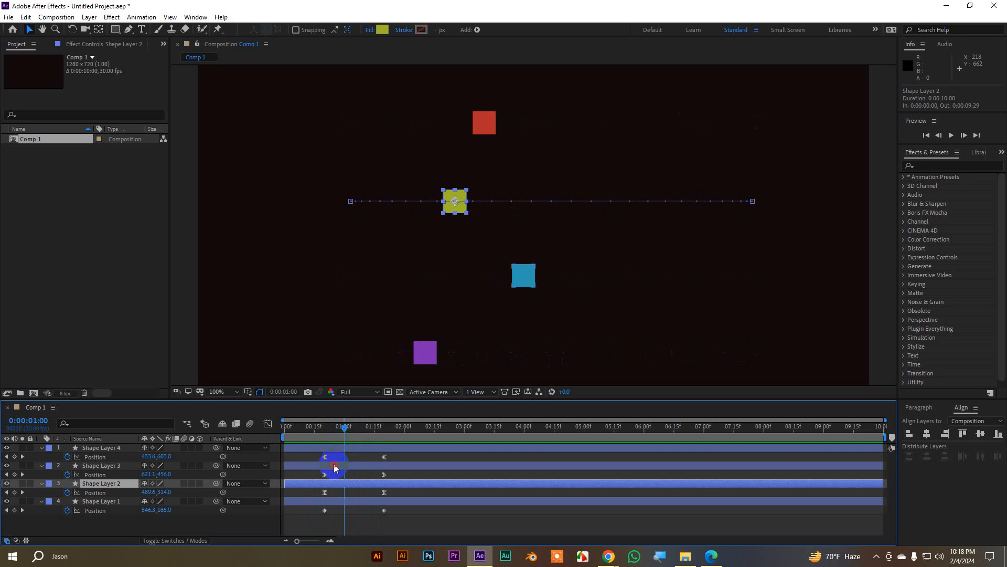
left_click(335, 468)
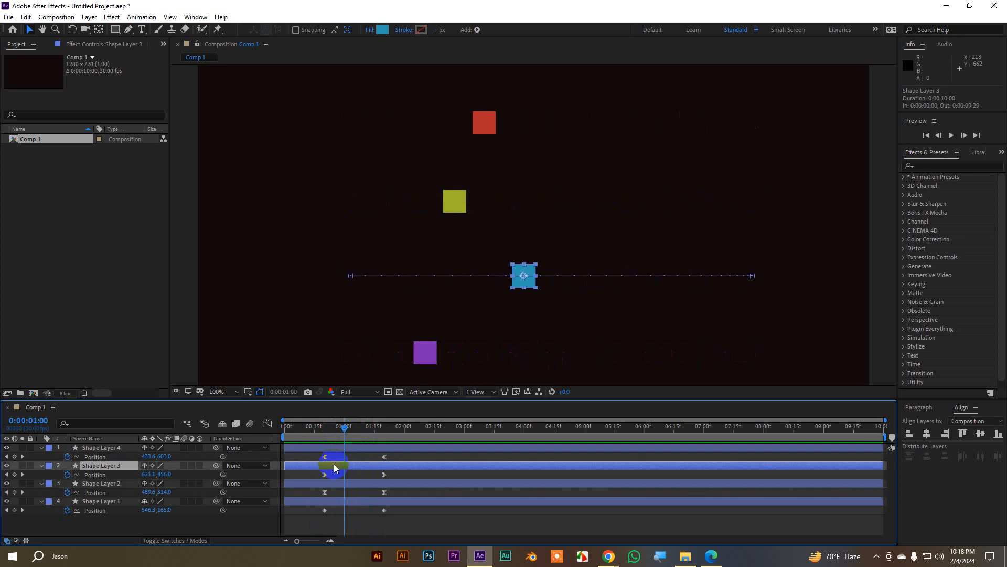
Examine how Shape Layer 3, the blue square, starts moving by scrubbing between 0:00:00:20 and 0:00:00:26.
left_click_drag(344, 427, 325, 430)
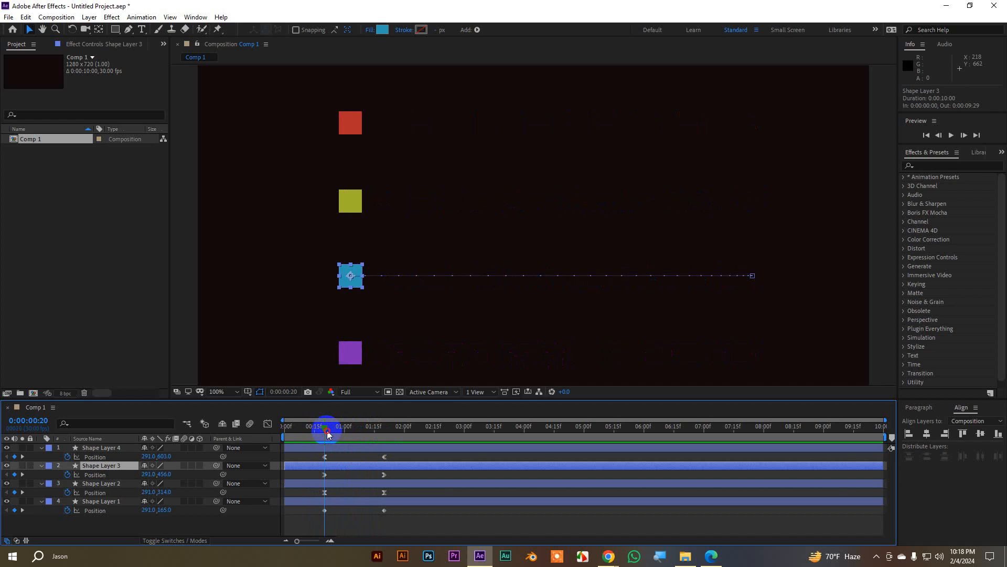
left_click_drag(326, 428, 338, 431)
left_click(346, 458)
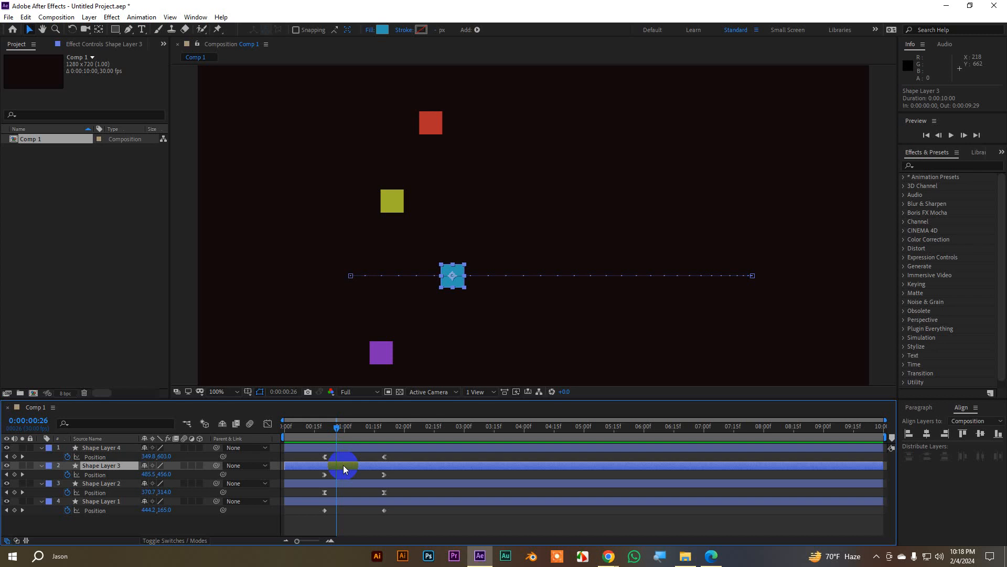
mouse_move(338, 429)
left_mouse_down()
mouse_move(324, 429)
mouse_move(360, 434)
mouse_move(315, 445)
mouse_move(335, 444)
left_mouse_up()
left_click(434, 283)
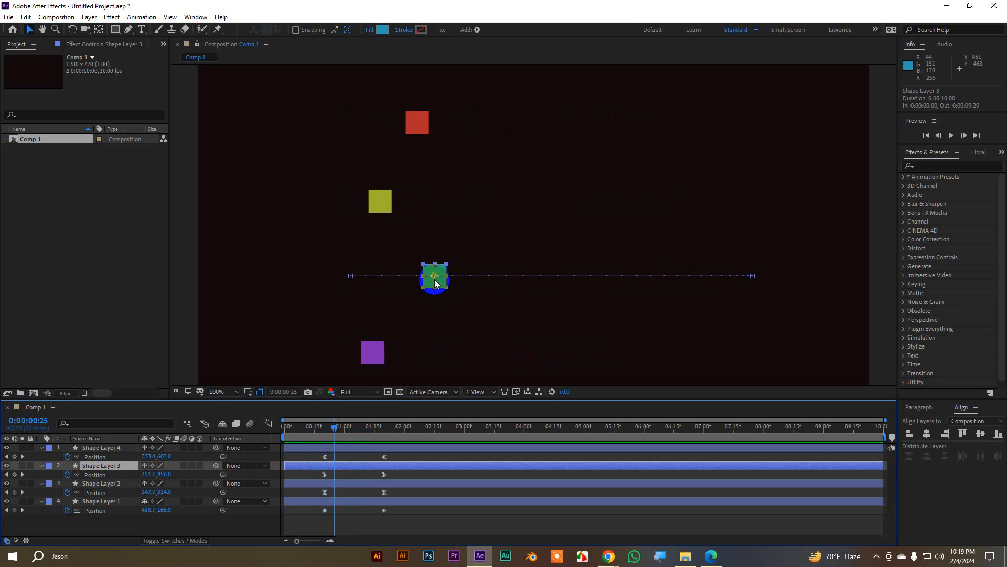
mouse_move(328, 430)
left_mouse_down()
mouse_move(390, 430)
mouse_move(322, 428)
mouse_move(326, 440)
left_mouse_up()
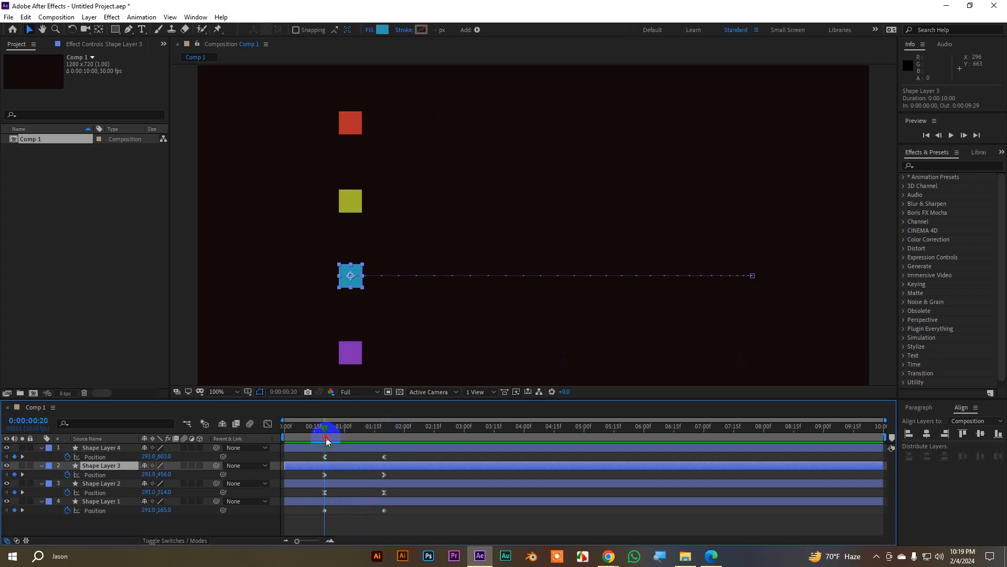
Examine the motion of Shape Layer 4, the purple square, by scrubbing from 0:00:00:20 to 0:00:01:20 and back.
left_click(334, 449)
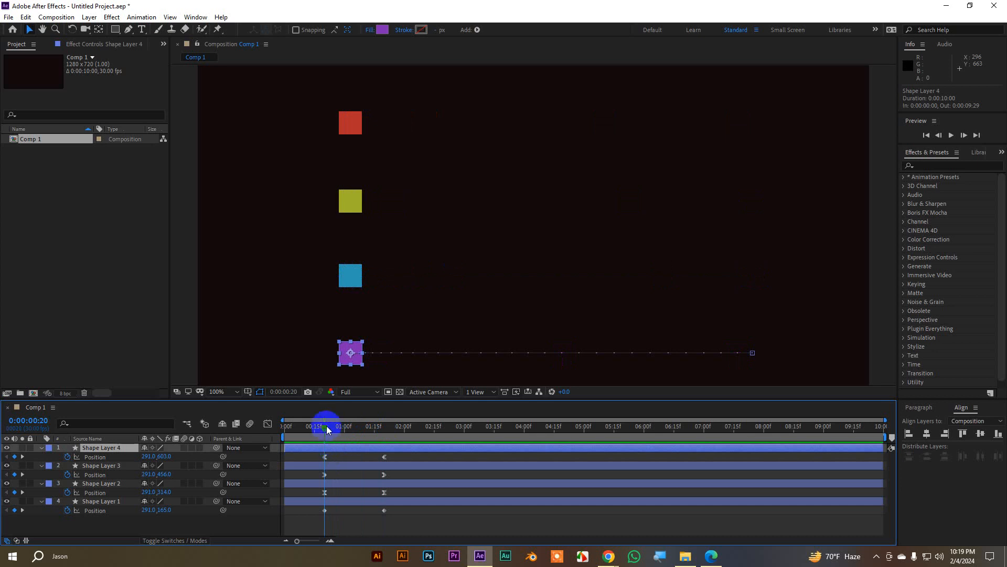
left_click_drag(327, 426, 339, 431)
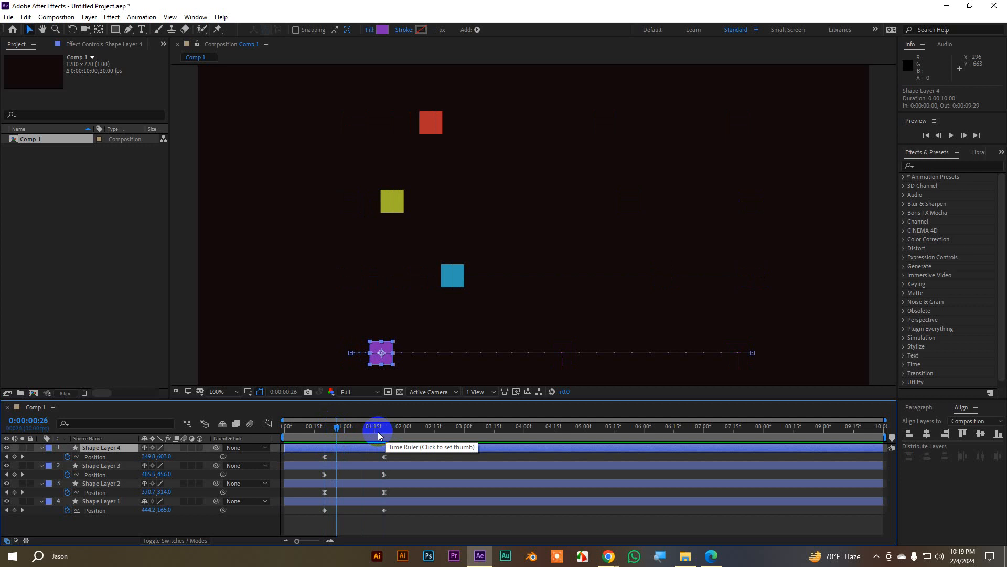
left_click_drag(338, 427, 388, 436)
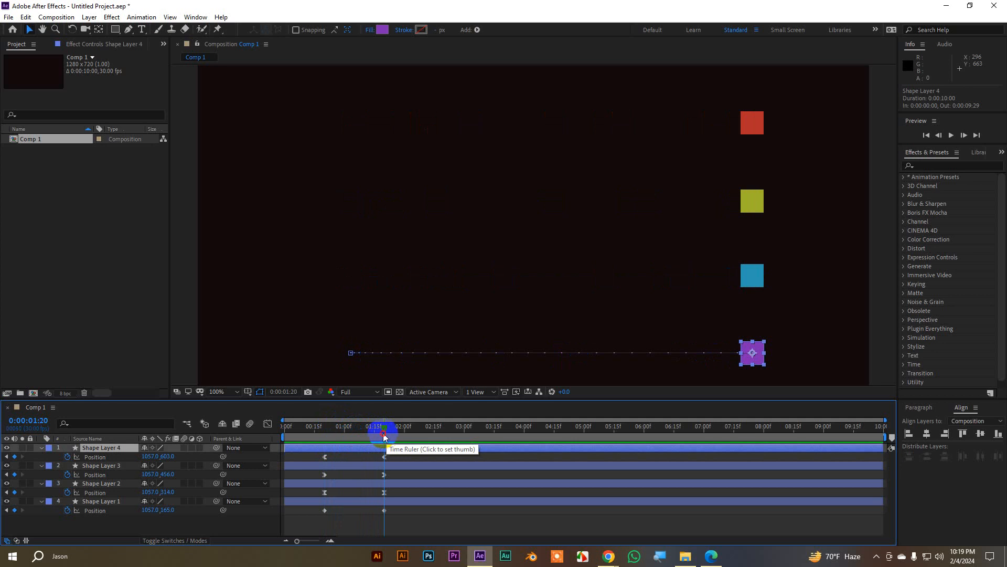
left_click_drag(387, 437, 340, 442)
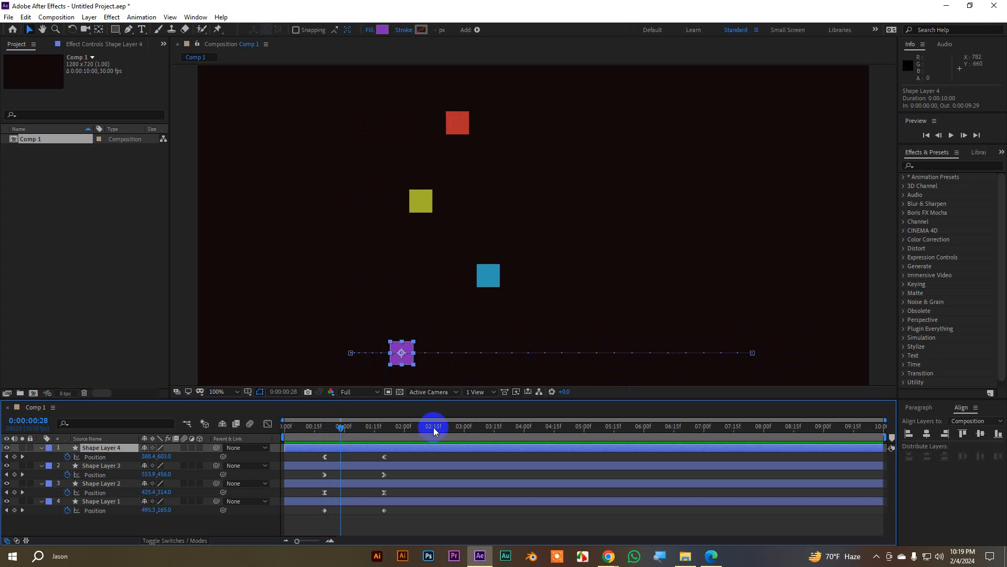
left_click_drag(341, 427, 325, 439)
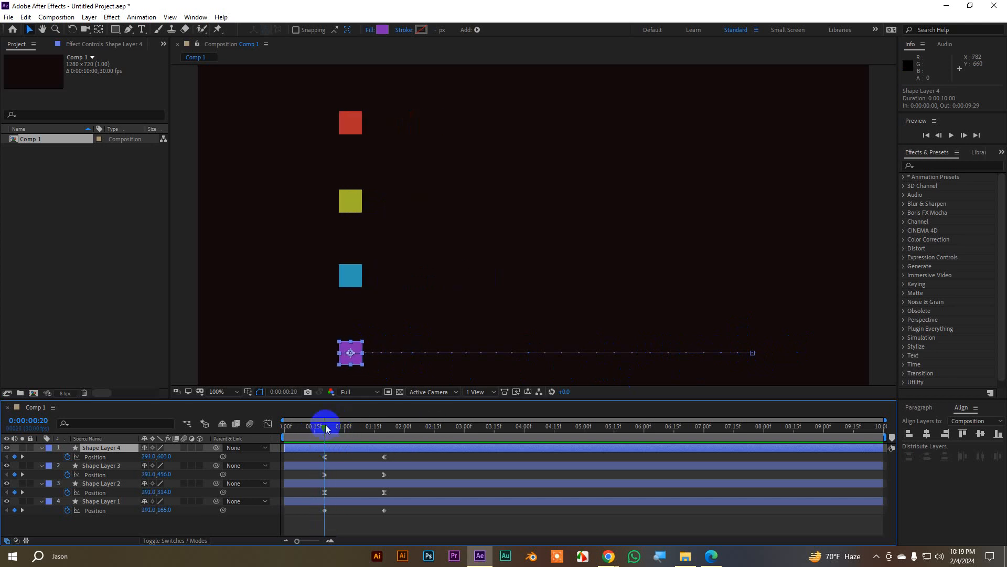
Compare the four shape layers one after another, scrubbing the first frames between 0:00:00:20 and 0:00:00:29 for the blue and purple squares.
left_click(393, 501)
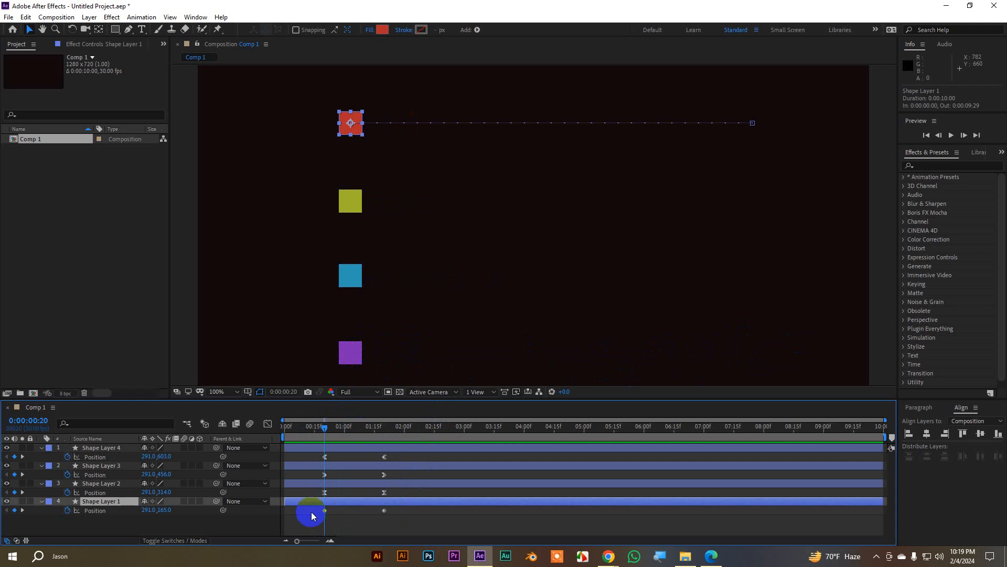
mouse_move(327, 441)
left_mouse_down()
mouse_move(322, 426)
mouse_move(380, 426)
mouse_move(386, 436)
mouse_move(324, 435)
mouse_move(387, 427)
mouse_move(324, 433)
mouse_move(331, 447)
mouse_move(383, 445)
mouse_move(326, 450)
left_mouse_up()
left_click(343, 484)
left_click(339, 467)
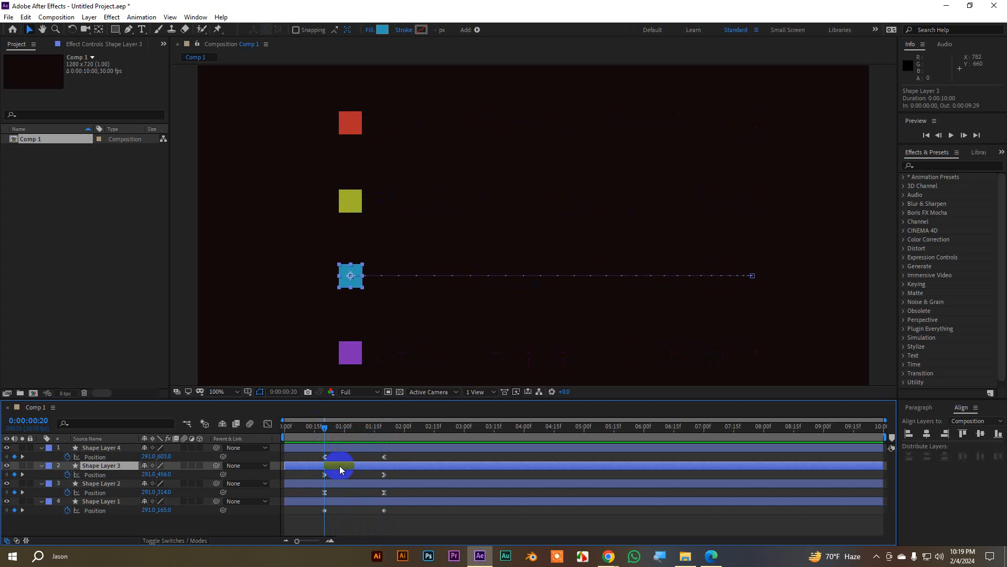
mouse_move(329, 432)
left_mouse_down()
mouse_move(339, 432)
mouse_move(325, 435)
left_mouse_up()
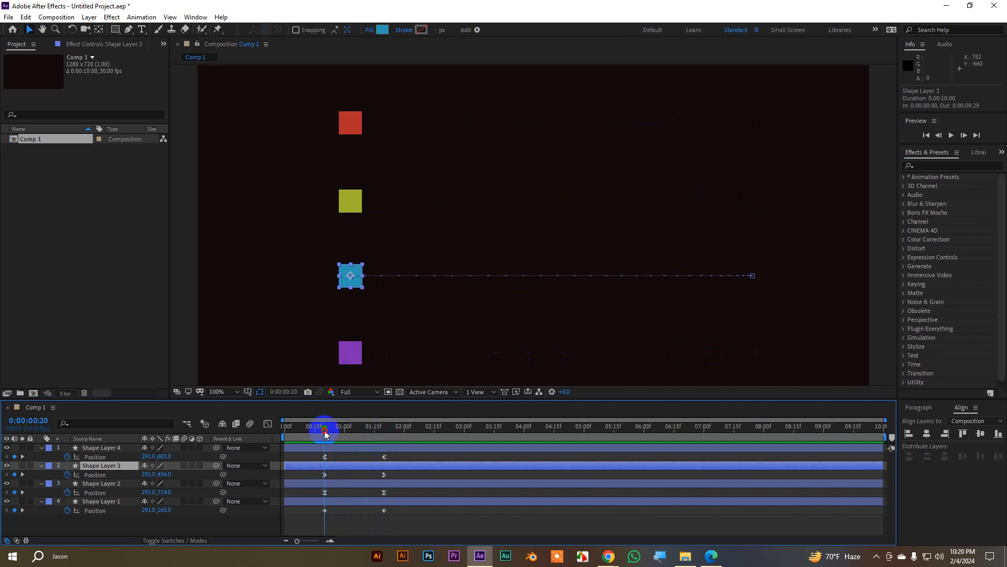
left_click_drag(324, 434, 349, 465)
left_click(347, 448)
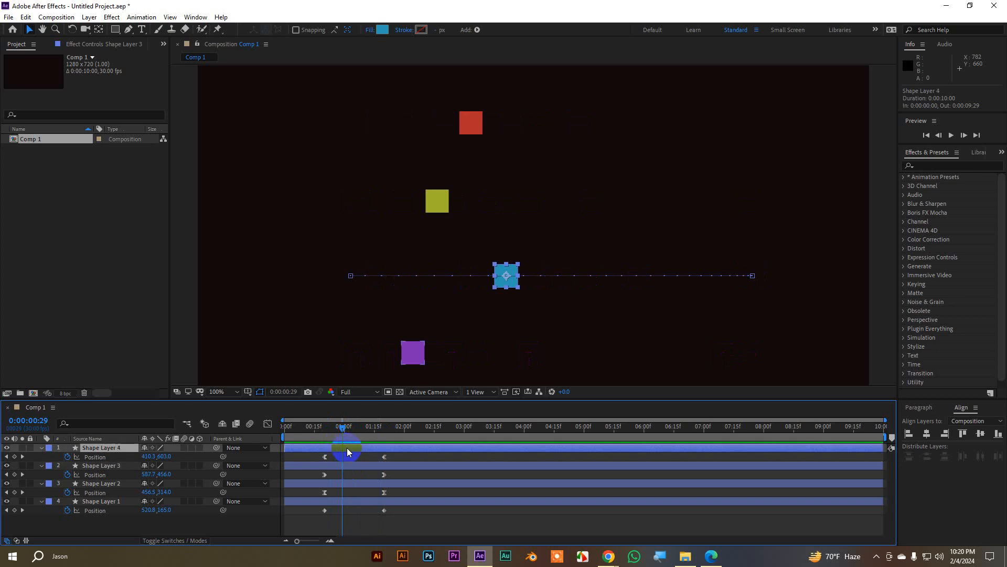
left_click_drag(343, 427, 327, 437)
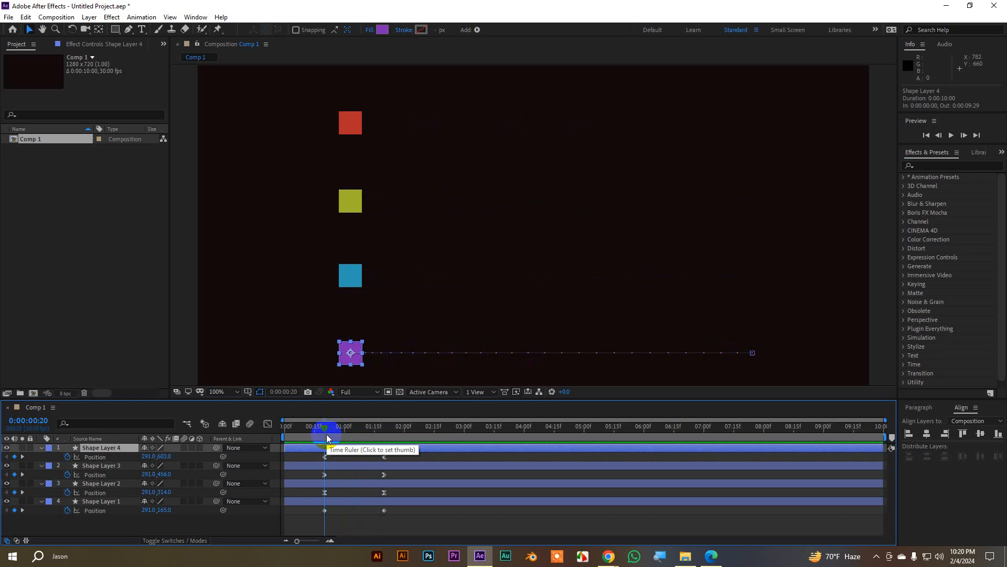
key("shift+F9")
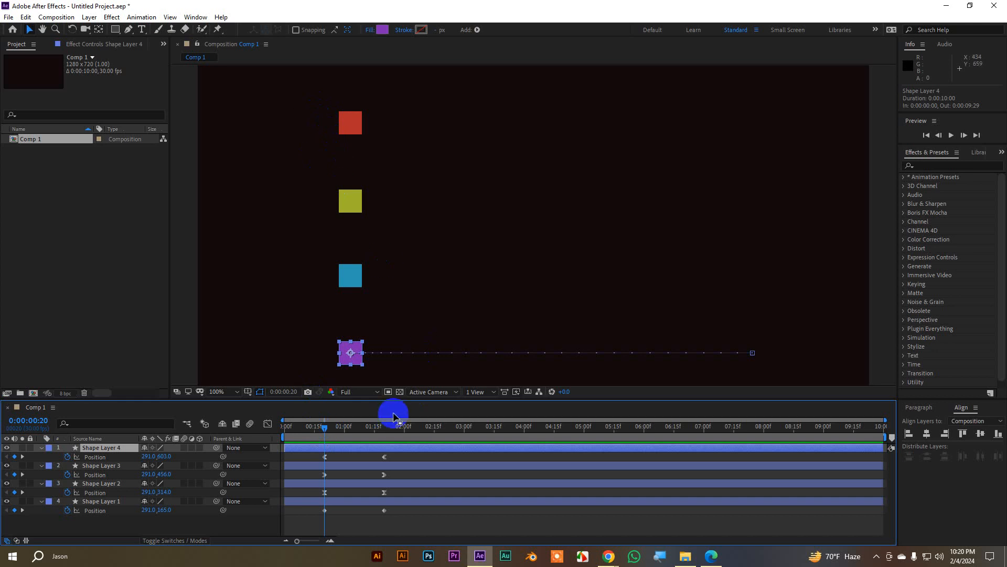
Inspect the two linear Position keyframes of Shape Layer 1, the red square.
left_click(360, 483)
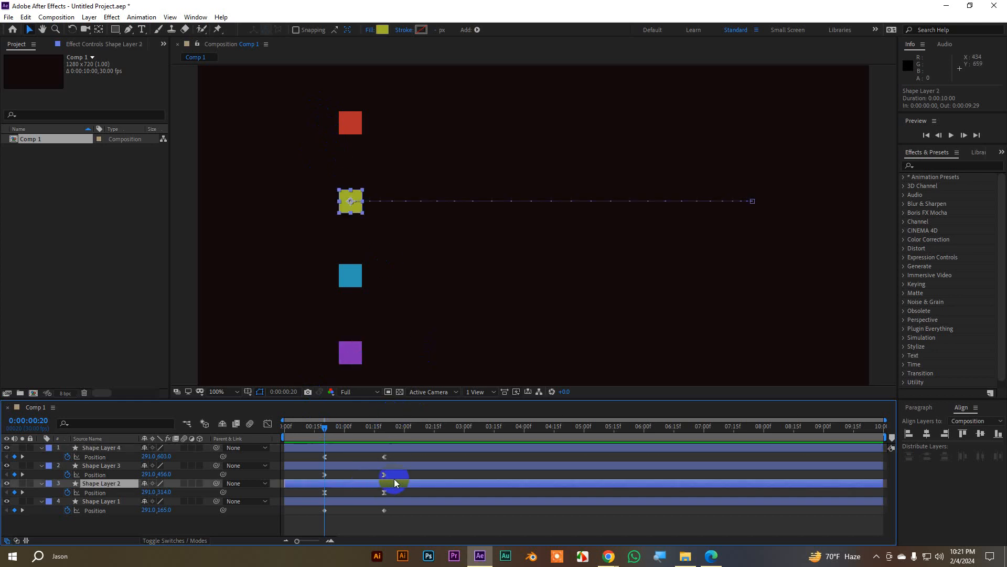
left_click_drag(420, 519, 317, 507)
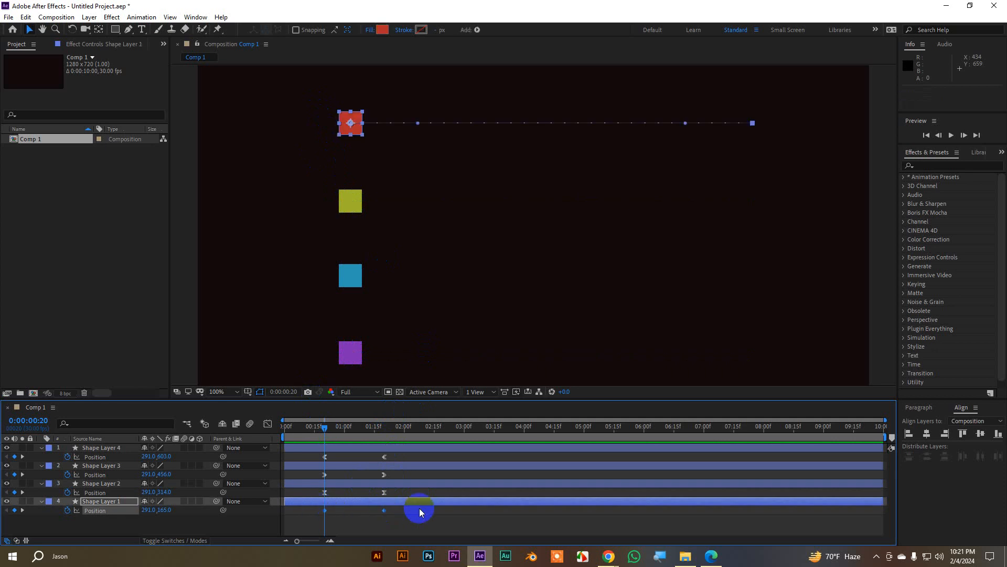
left_click(347, 509)
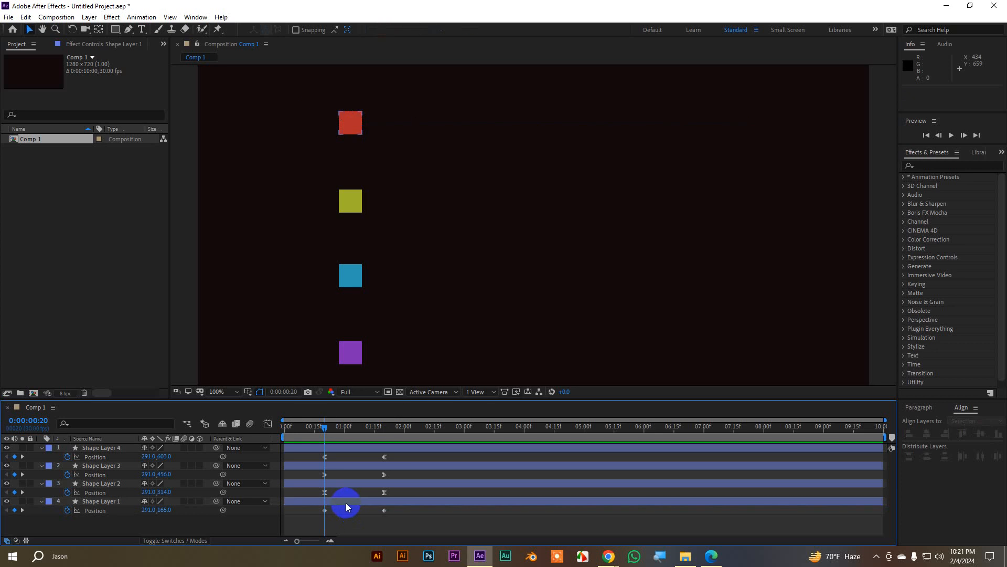
left_click(345, 502)
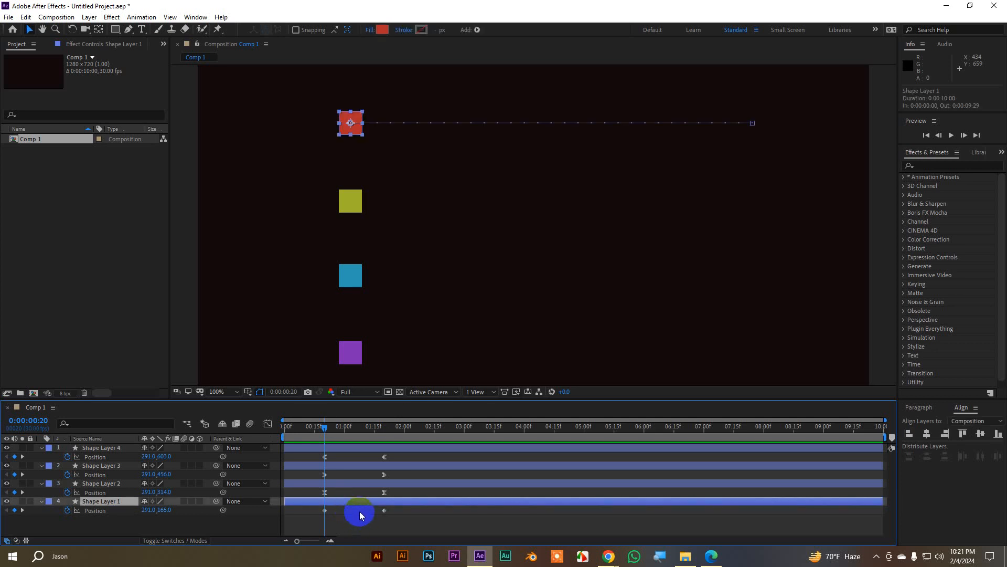
Review the Keyframe Assistant easing options for both Position keyframes of Shape Layer 2 without applying any.
left_click_drag(402, 493, 307, 493)
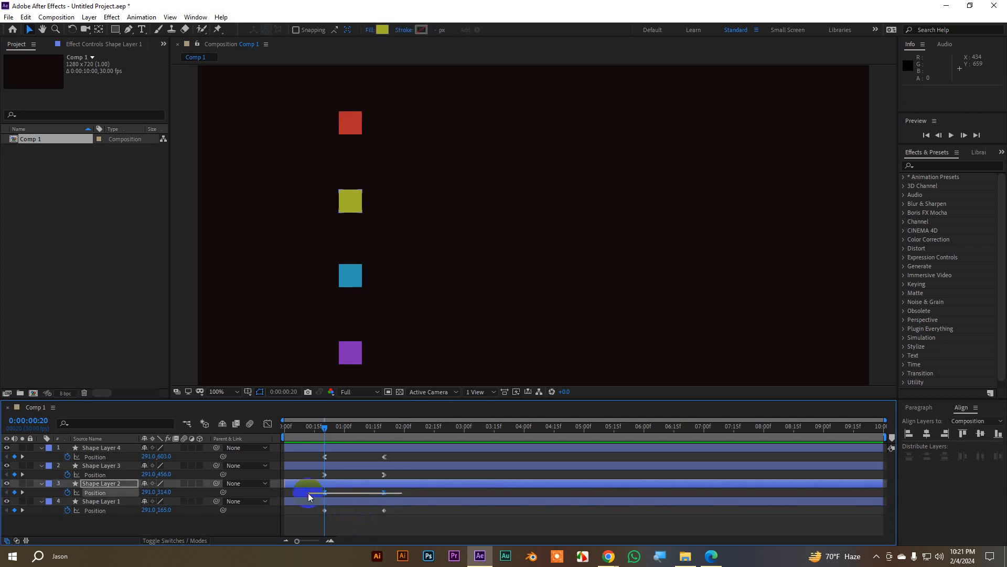
right_click(386, 493)
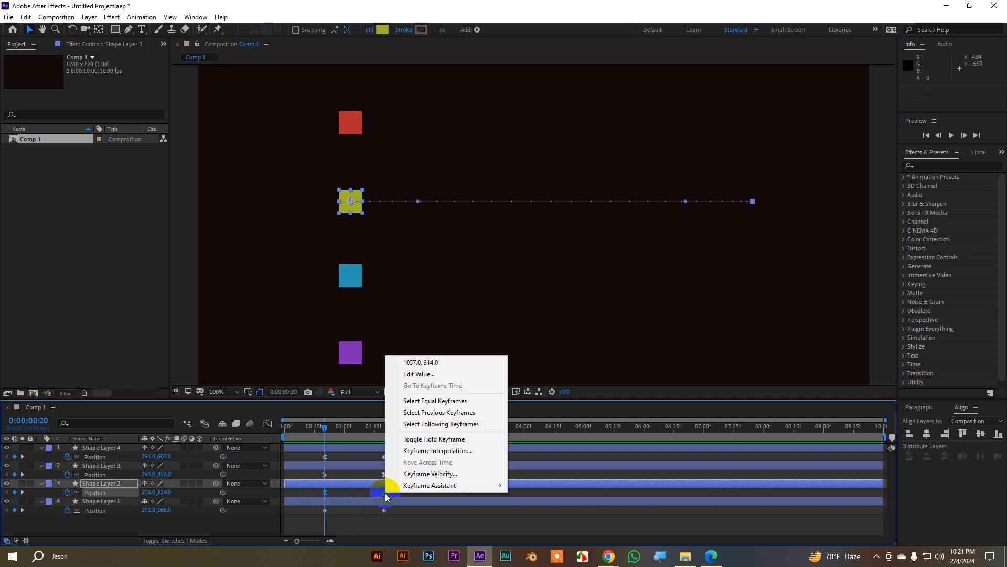
mouse_move(439, 486)
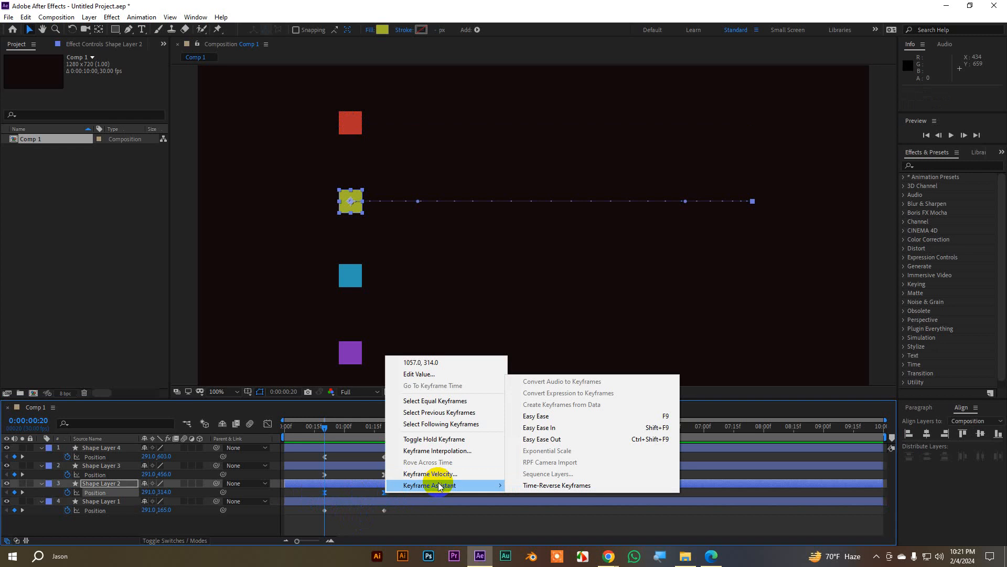
left_click(412, 499)
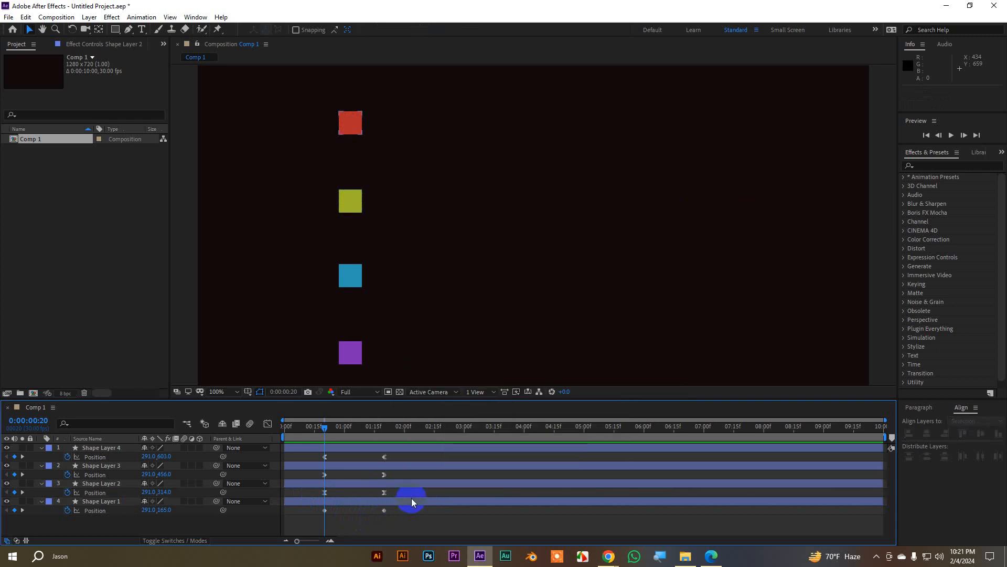
Convert the Position keyframes of Shape Layers 2, 3 and 4 back to linear, and select those of Shape Layer 1.
left_click_drag(405, 491, 320, 495)
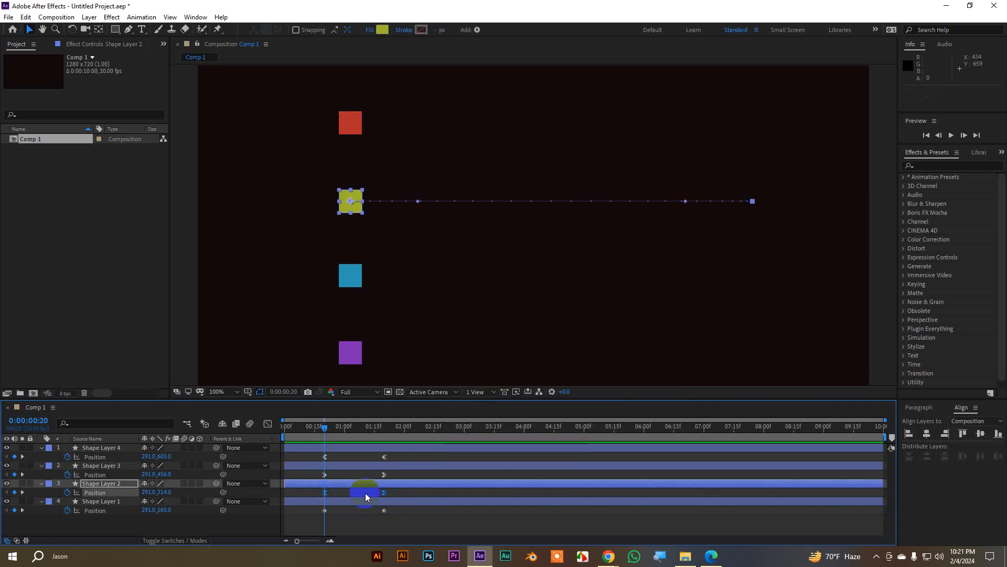
left_click(385, 492, "ctrl")
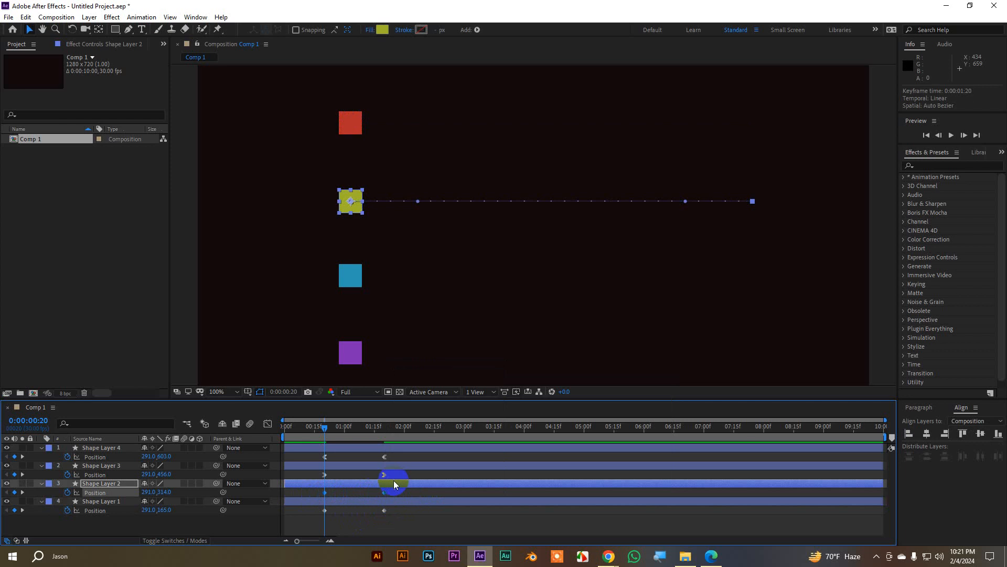
left_click_drag(402, 478, 307, 472)
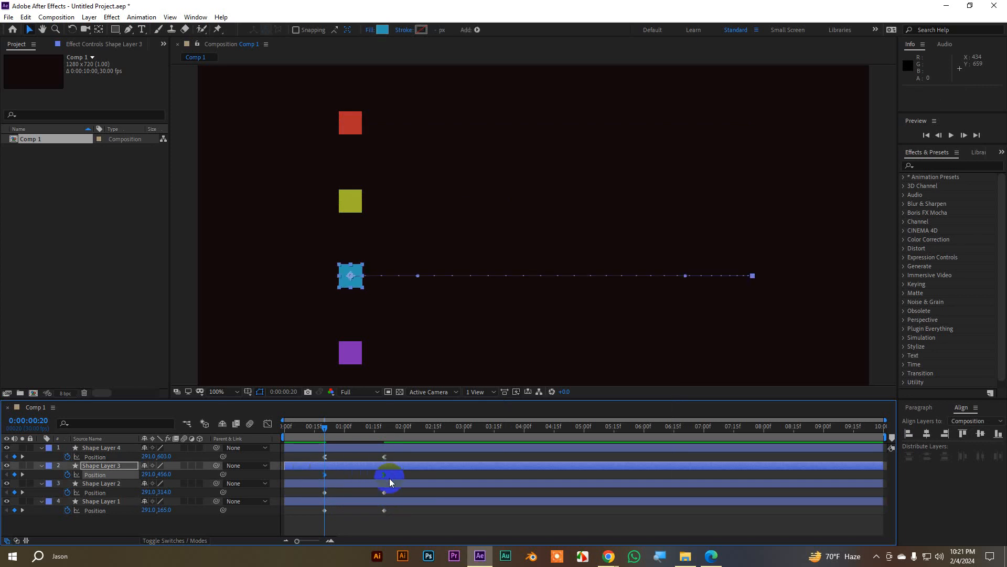
left_click(383, 475, "ctrl")
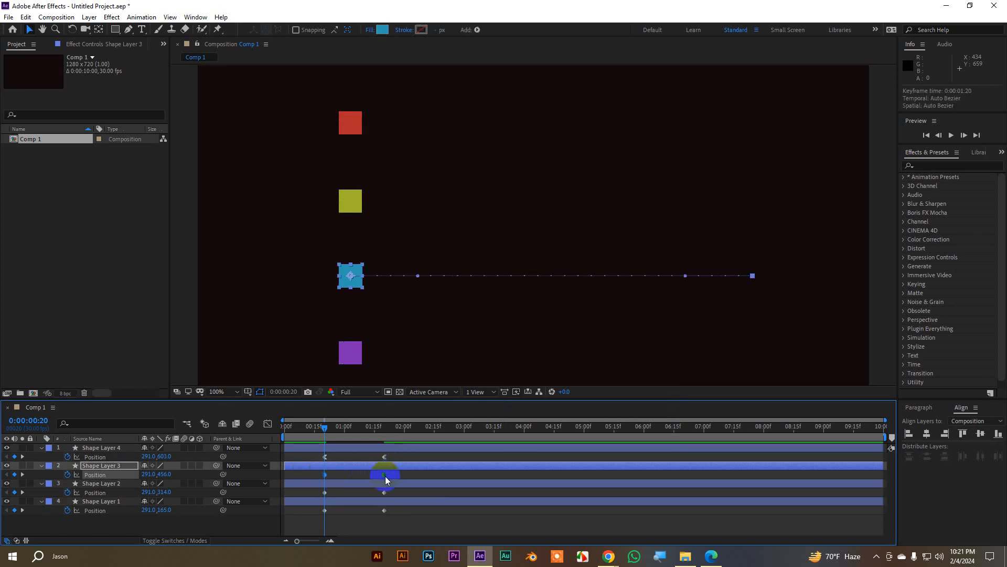
left_click(385, 476, "ctrl")
left_click_drag(400, 455, 311, 458)
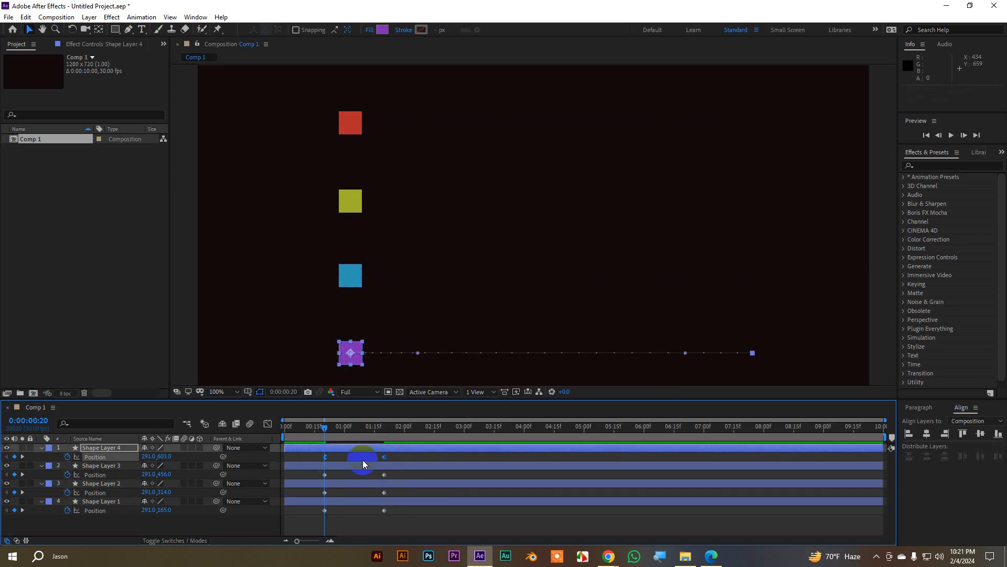
left_click(385, 456)
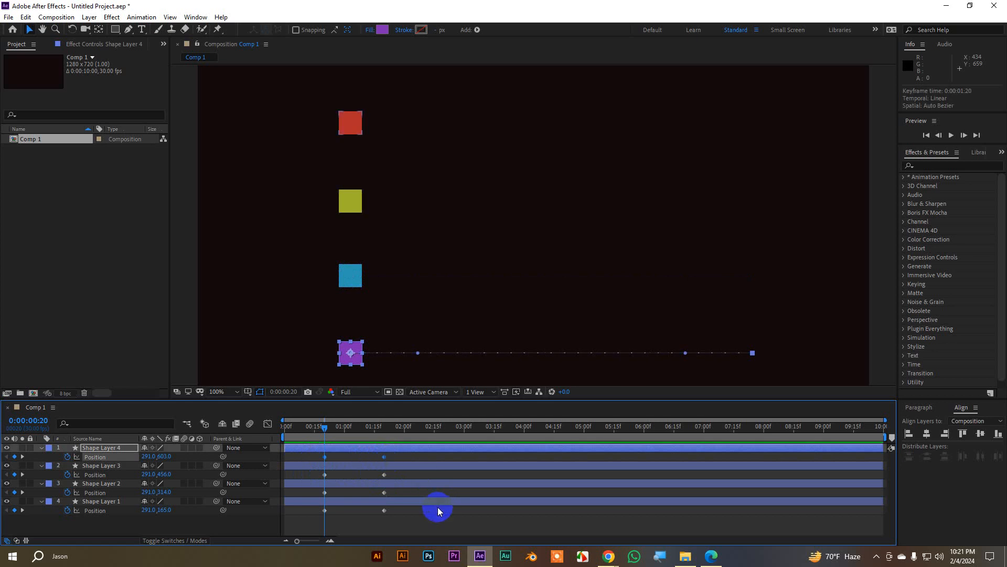
left_click(417, 515)
left_click_drag(429, 524, 305, 508)
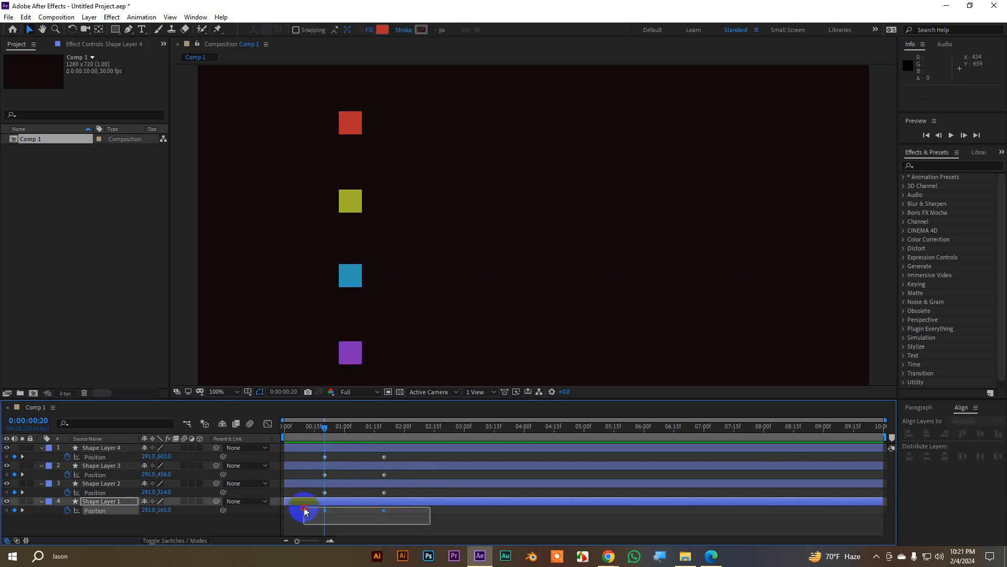
left_click_drag(306, 511, 305, 510)
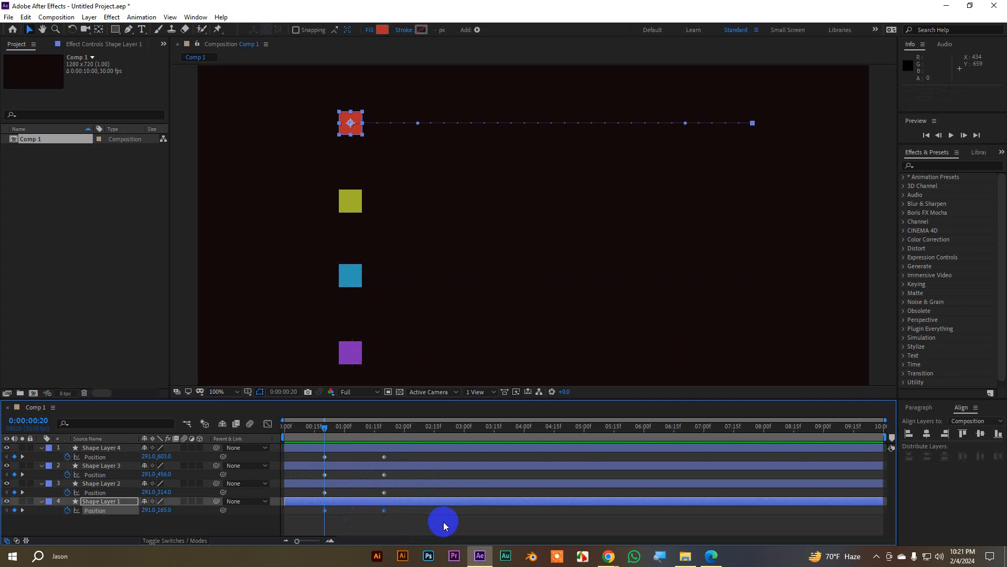
Delete all four shape layers so that Comp 1 is empty.
key("comma")
left_click_drag(338, 112, 482, 328)
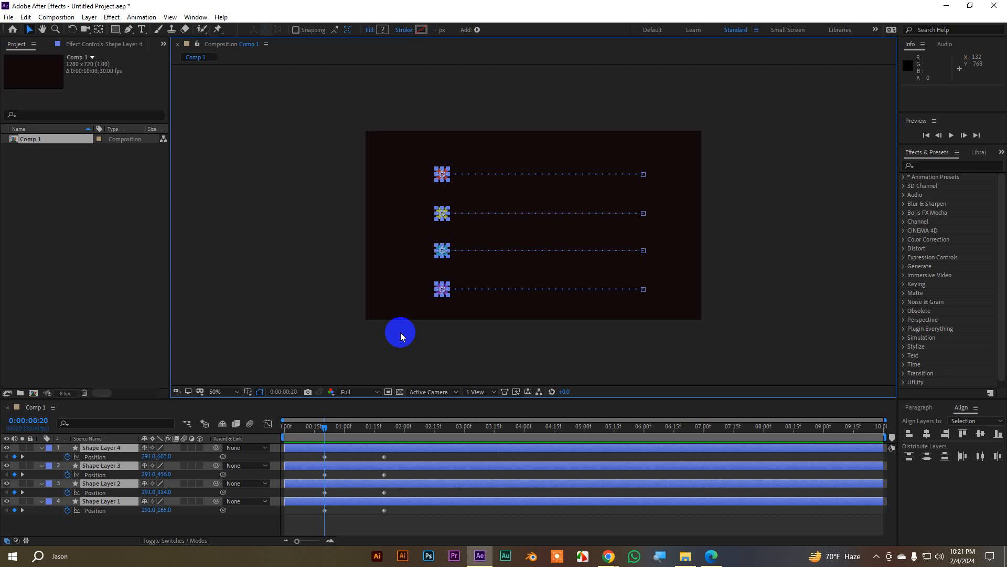
key("Delete")
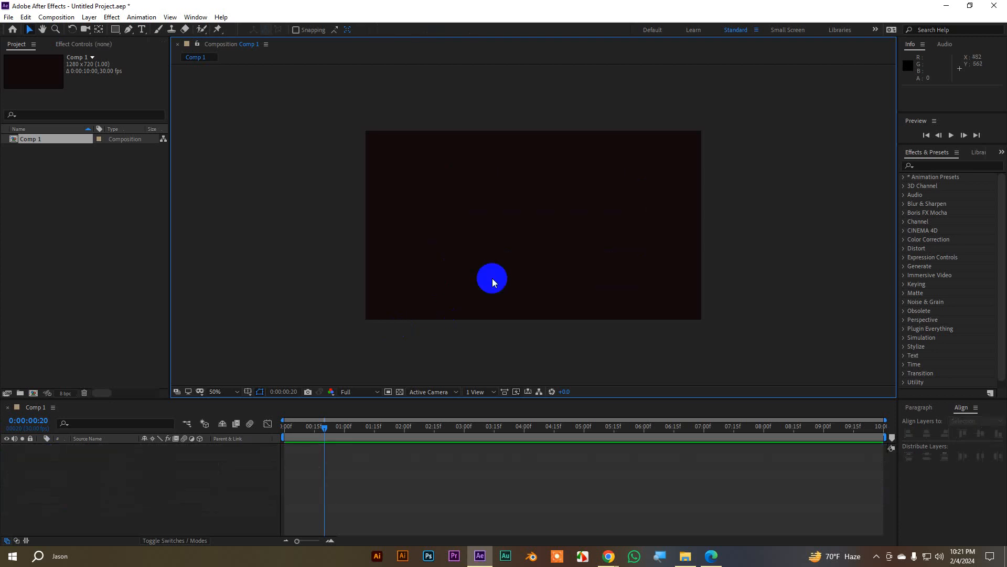
scroll(497, 269, "up", 2)
scroll(496, 269, "down", 2)
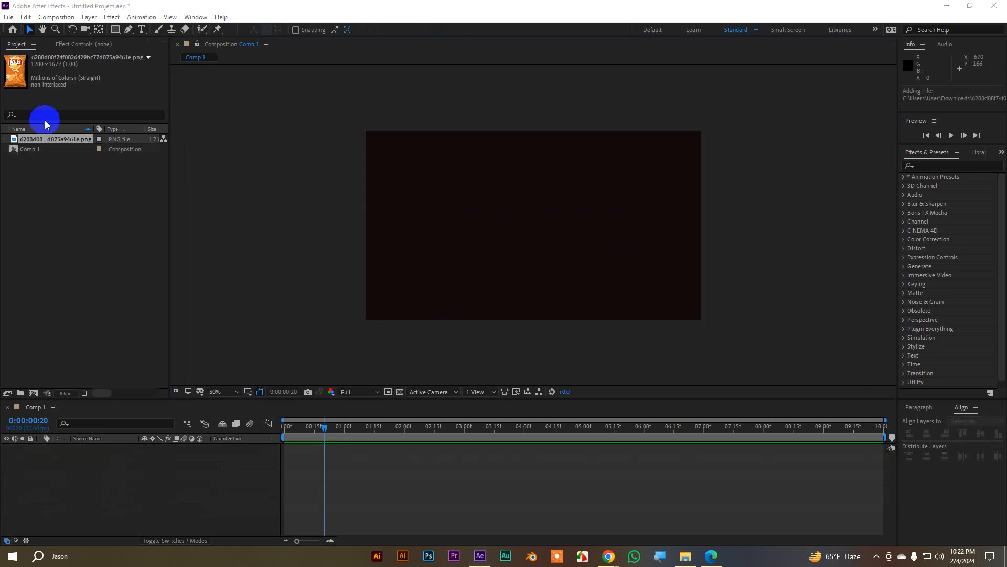
Add the imported chips-bag PNG to Comp 1 as a layer, with the composition fitted to the viewer.
left_click(42, 138)
scroll(563, 211, "up", 2)
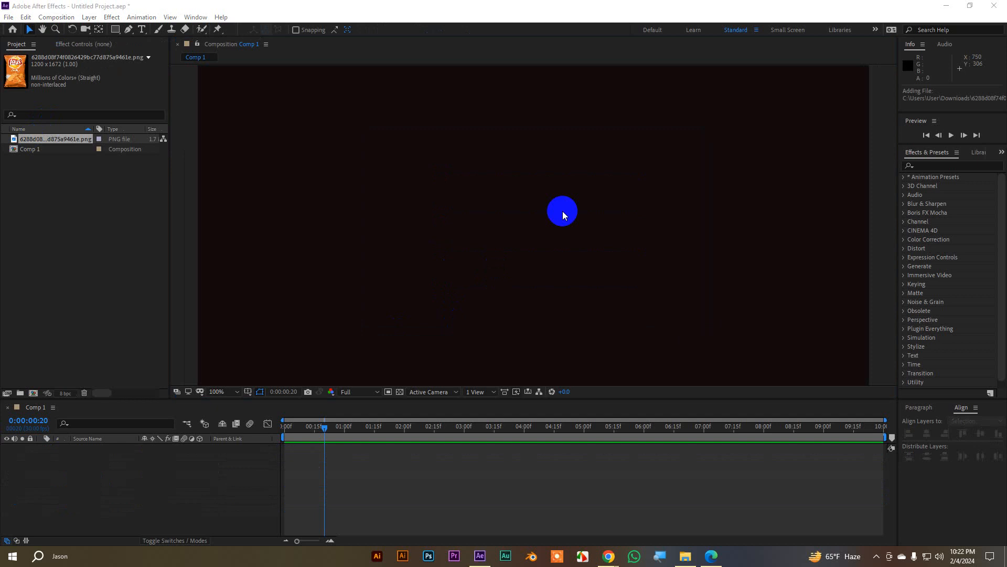
scroll(562, 211, "down", 2)
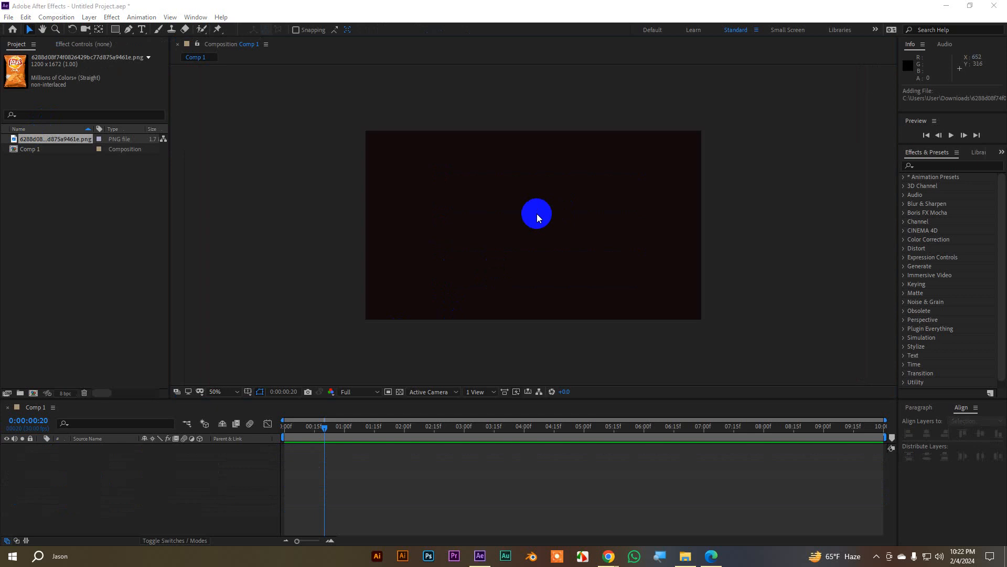
left_click(215, 391)
left_click(228, 208)
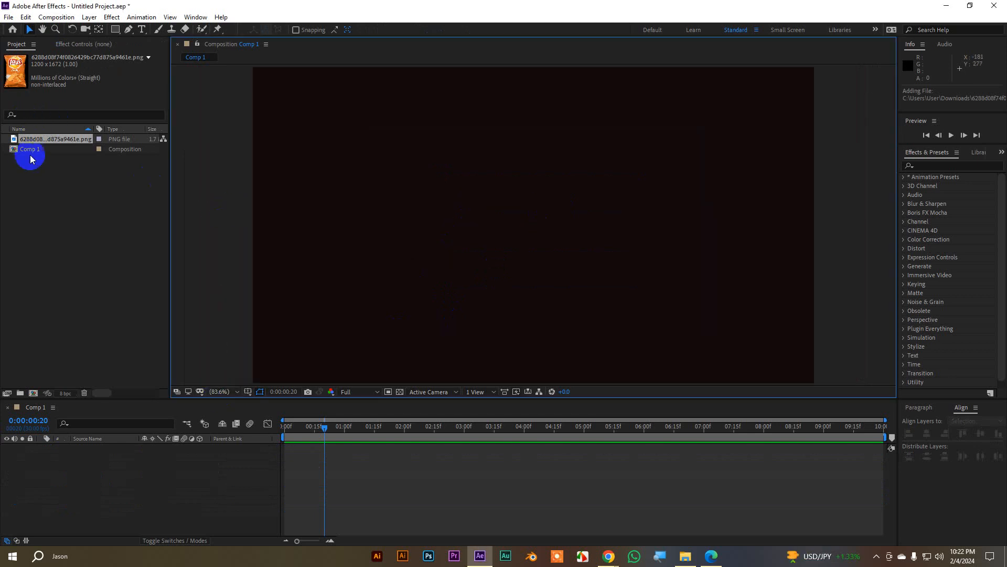
left_click_drag(30, 141, 93, 462)
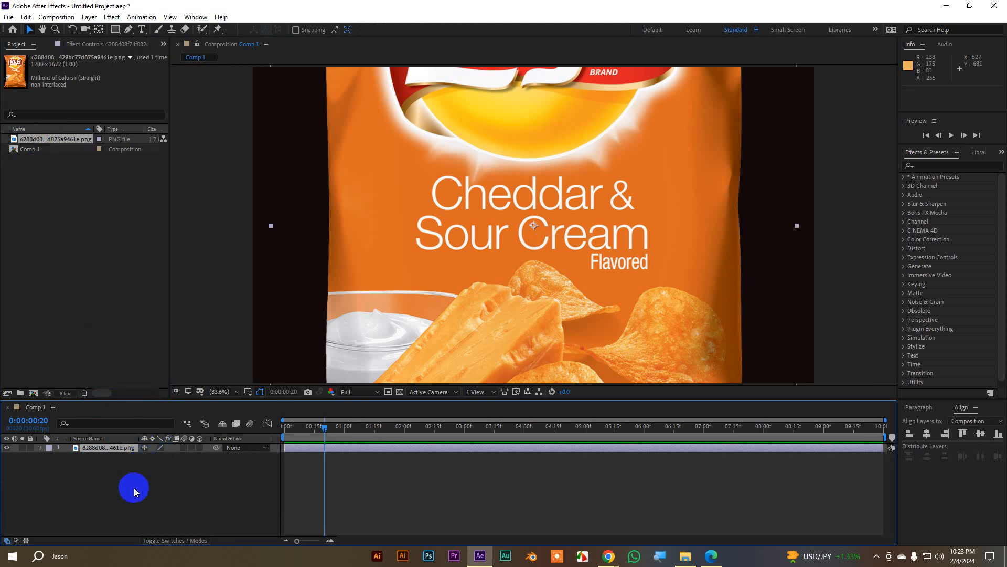
Scale the chips-bag layer to 28%.
key("s")
left_click_drag(156, 457, 126, 462)
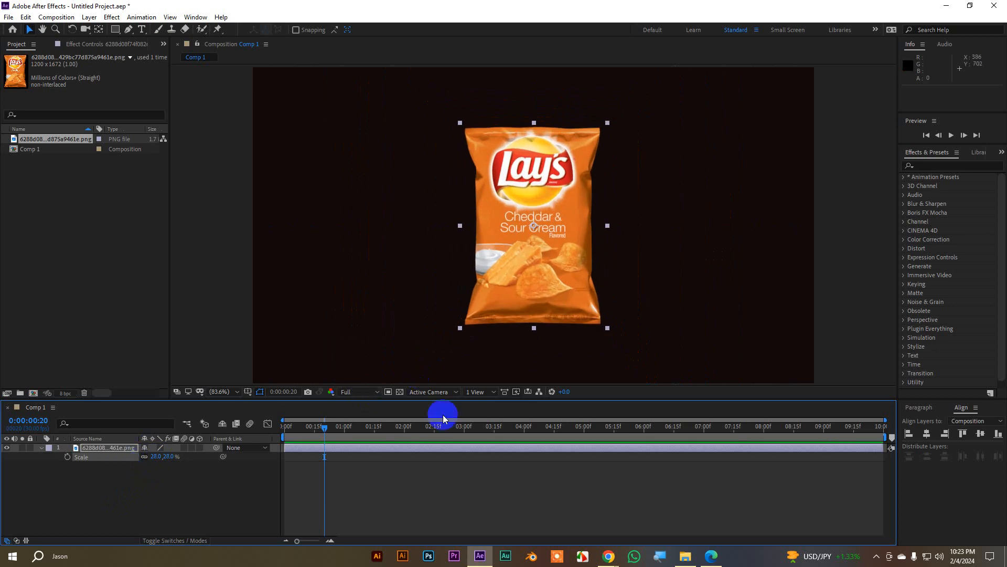
left_click(449, 465)
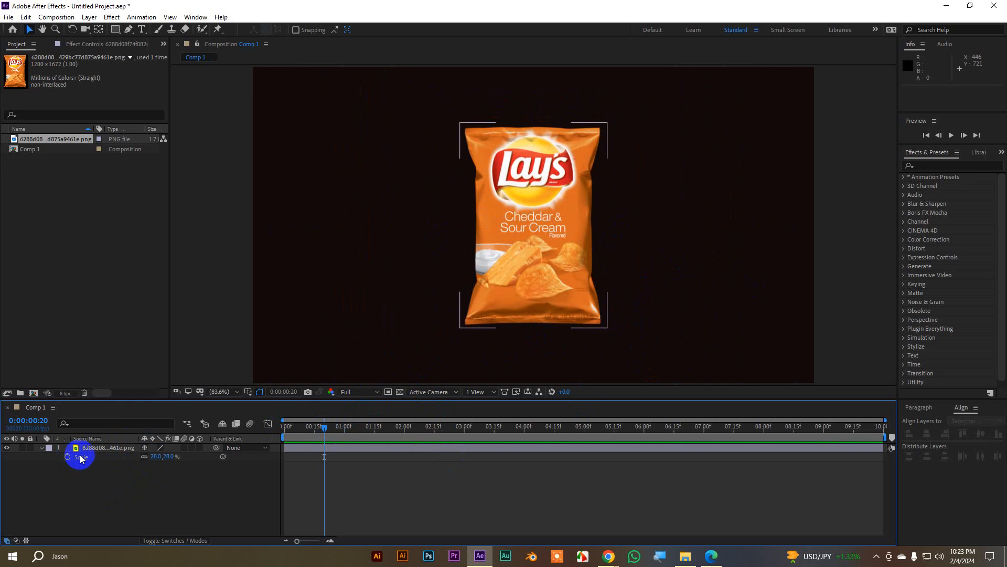
Move the chips bag's anchor point to the centre of its bottom edge with the Pan Behind tool.
key("p")
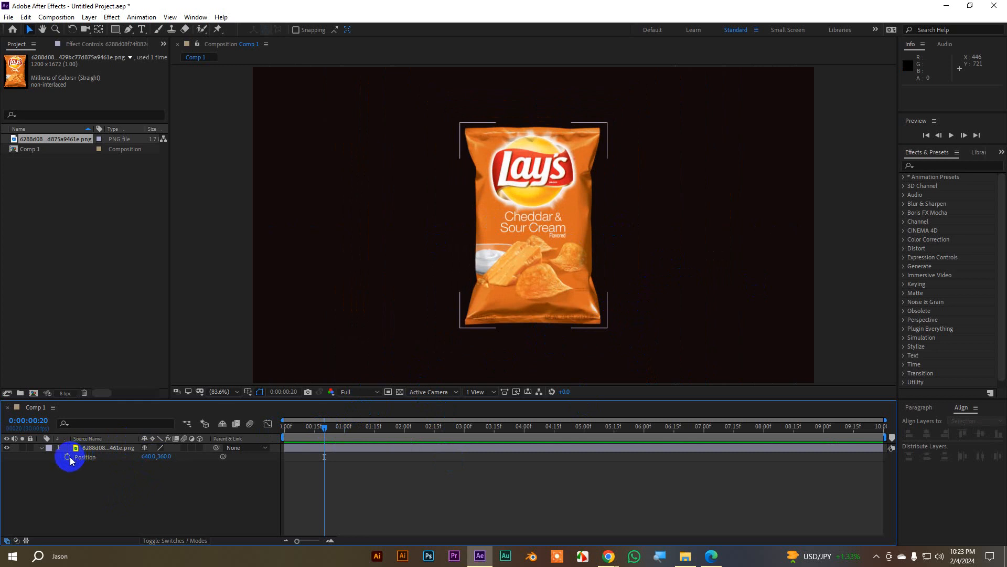
left_click(99, 448)
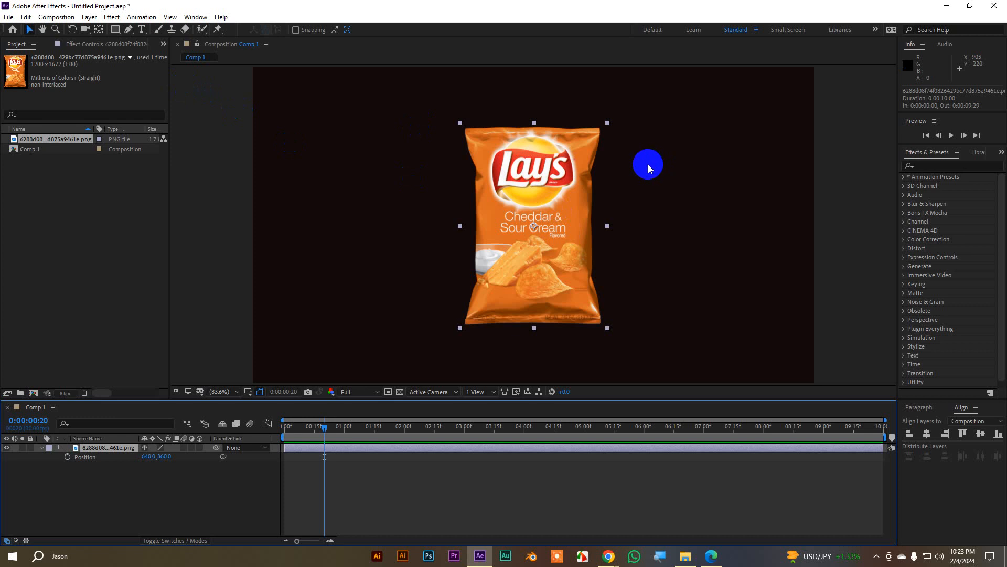
left_click(98, 30)
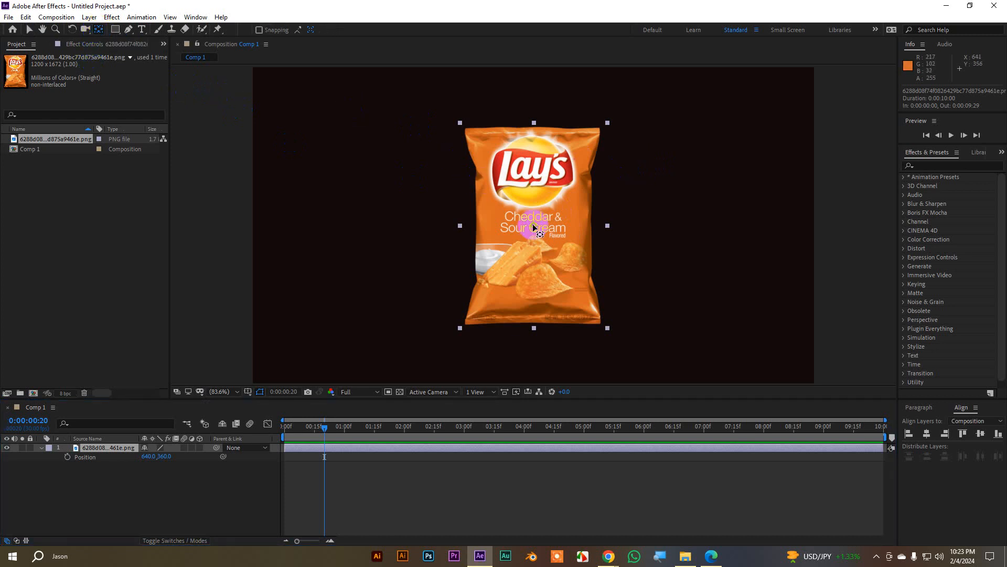
mouse_move(535, 328)
left_mouse_down()
mouse_move(534, 257)
mouse_move(533, 328)
left_mouse_up()
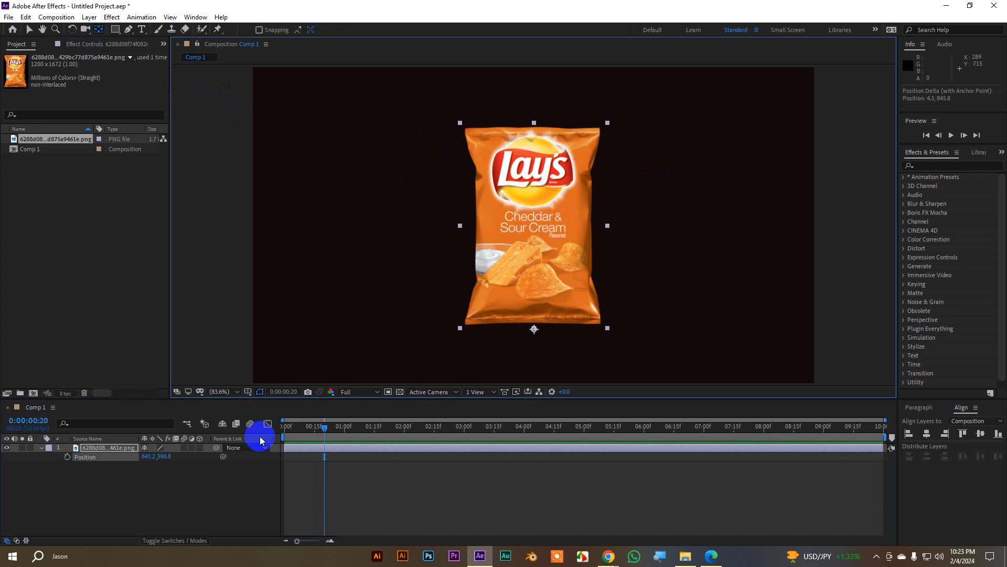
Try rotating the chips bag about its bottom-centre anchor point and undo the rotation.
key("r")
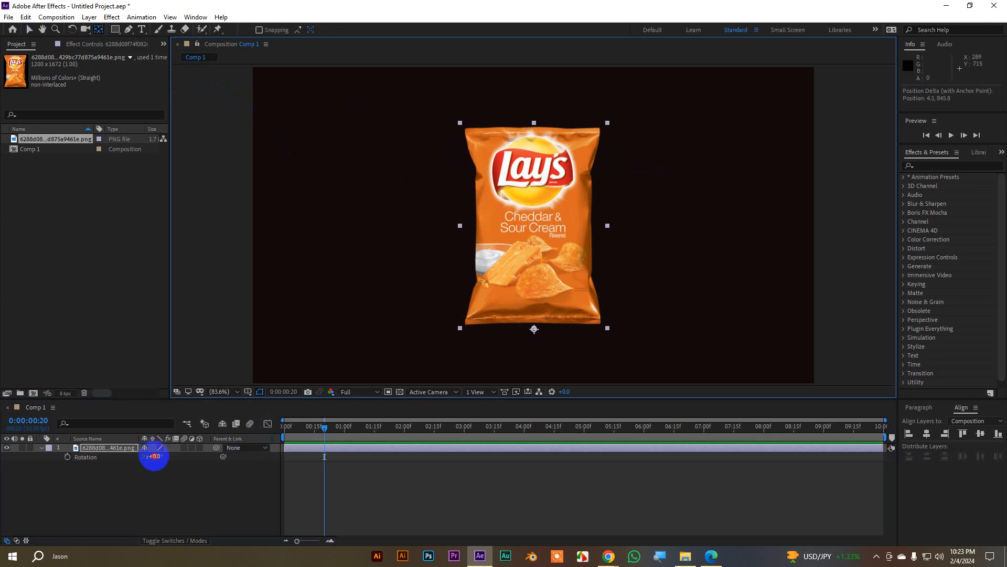
left_click_drag(153, 457, 122, 446)
key("ctrl+z")
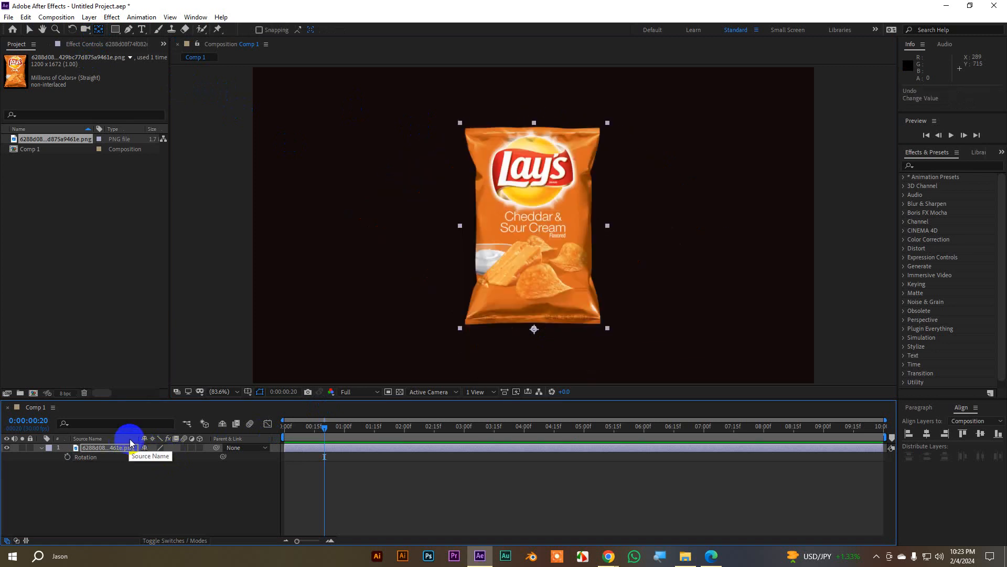
Move the chips bag's anchor point to its bottom-right corner and return to the Selection tool.
left_click_drag(535, 329, 604, 329)
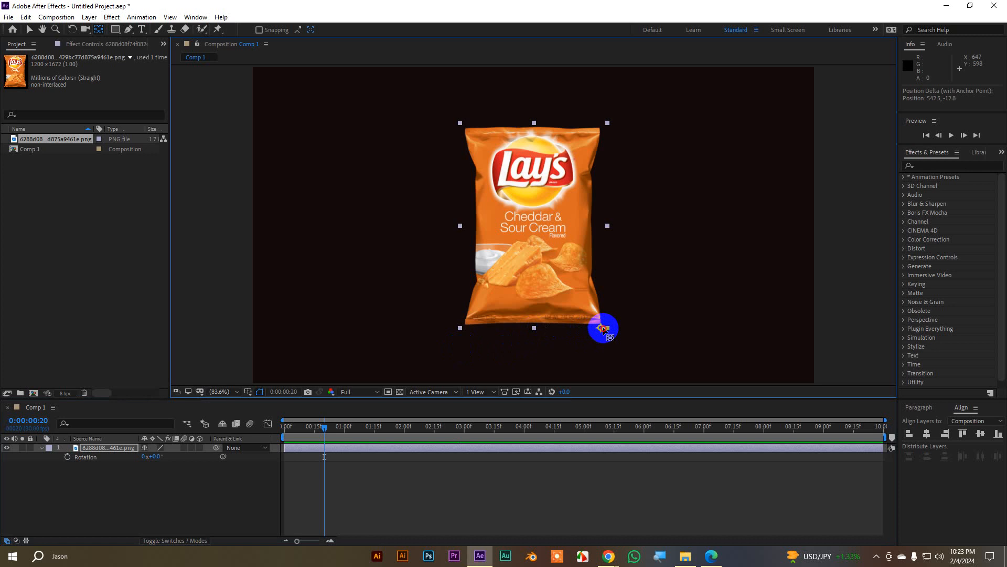
left_click_drag(603, 327, 602, 325)
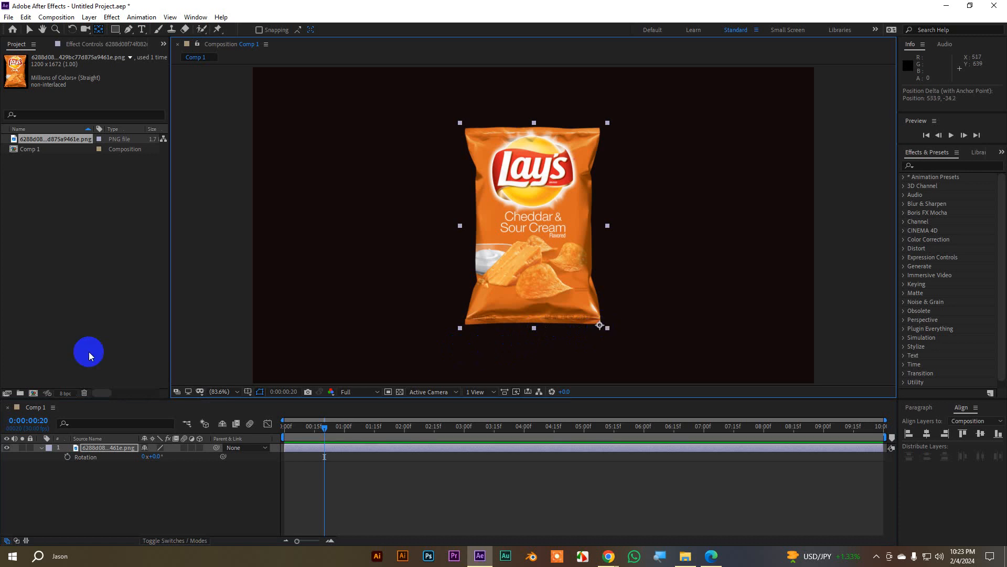
left_click(30, 30)
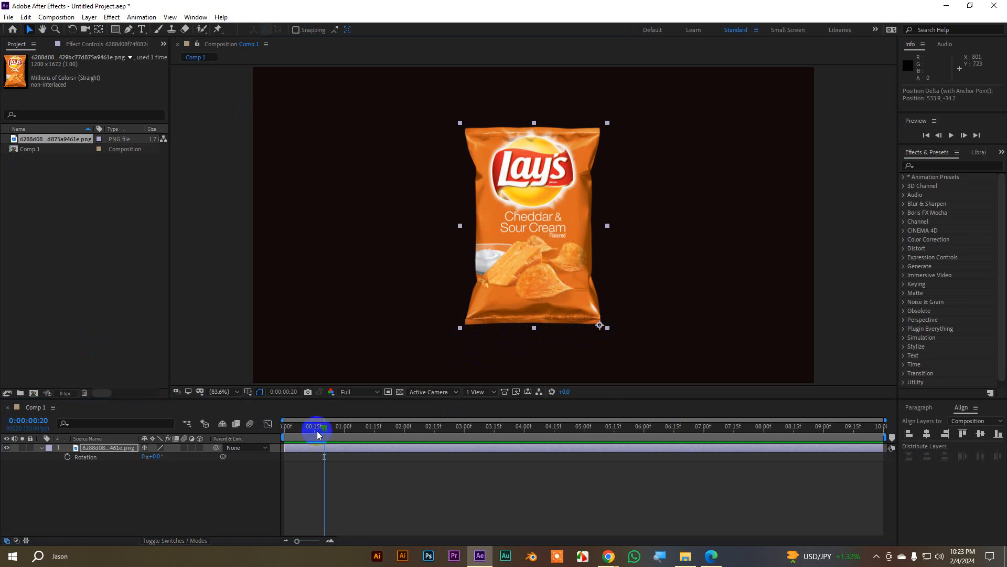
Set the first Position keyframe of the chips-bag layer at 0:00:00:20.
left_click_drag(316, 428, 241, 434)
key("shift+Page_Down")
key("shift+Page_Down")
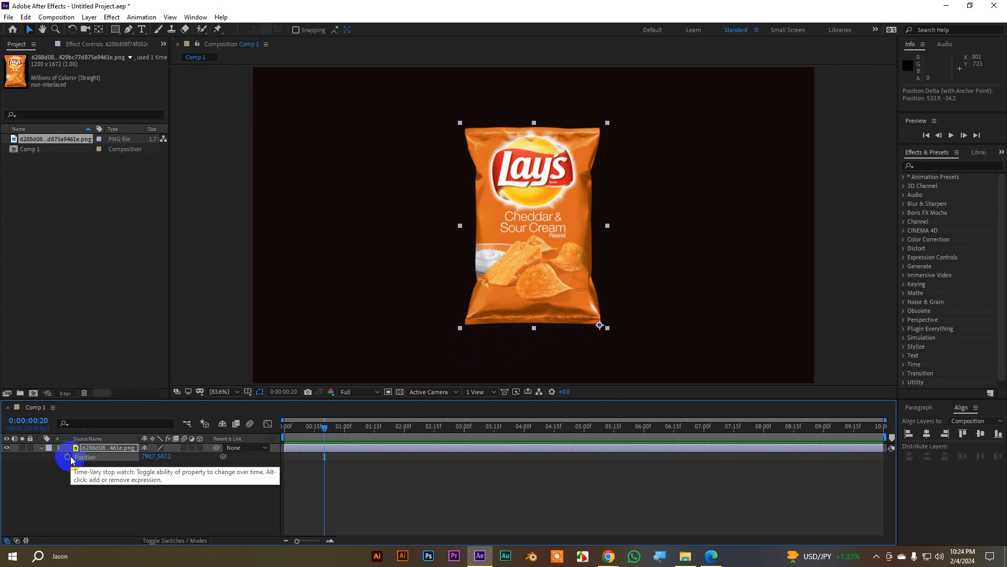
key("alt+shift+p")
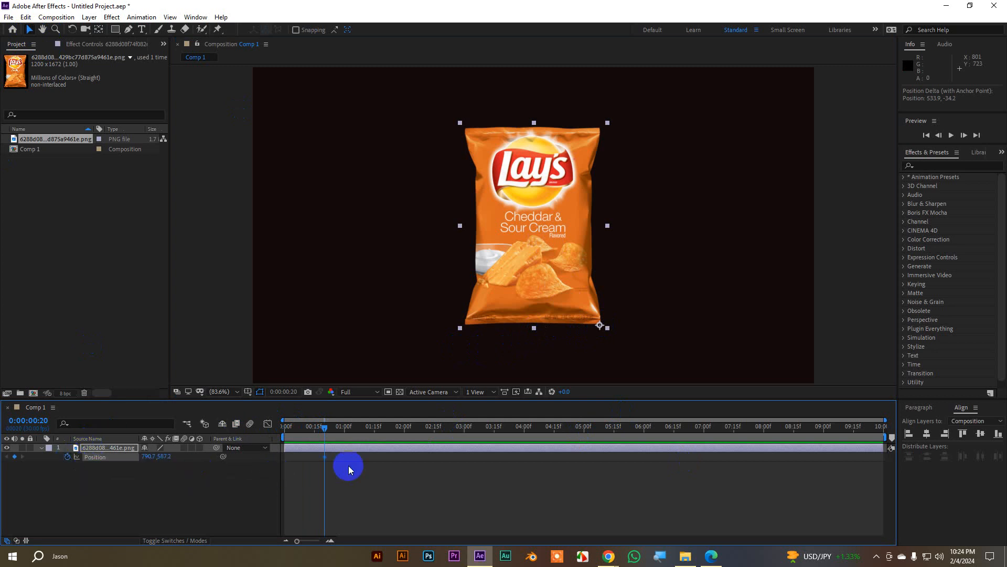
Add a second Position keyframe to the chips-bag layer at 0:00:01:20, keeping the bag centred.
key("shift+Page_Down")
key("shift+Page_Down")
key("shift+Page_Down")
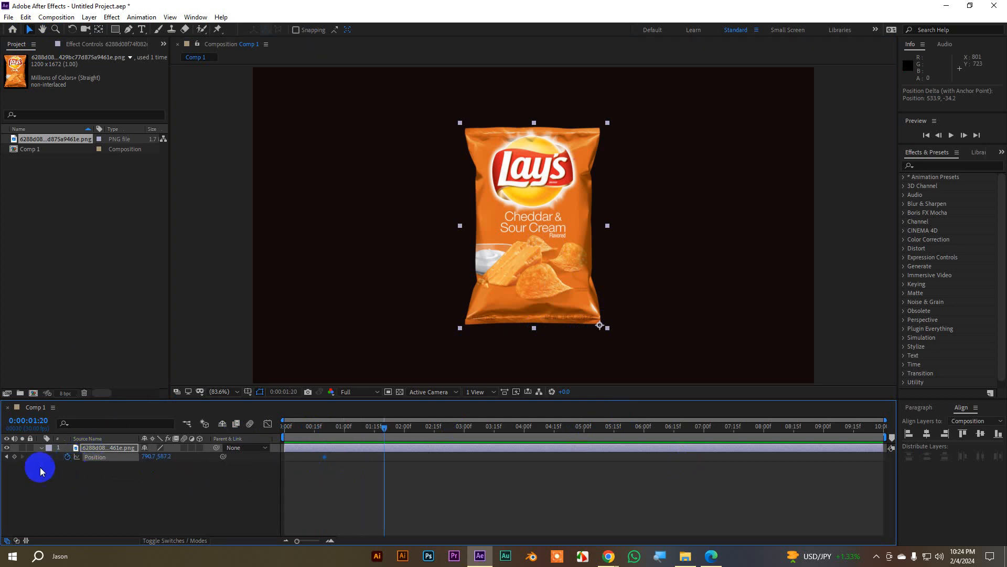
left_click(15, 456)
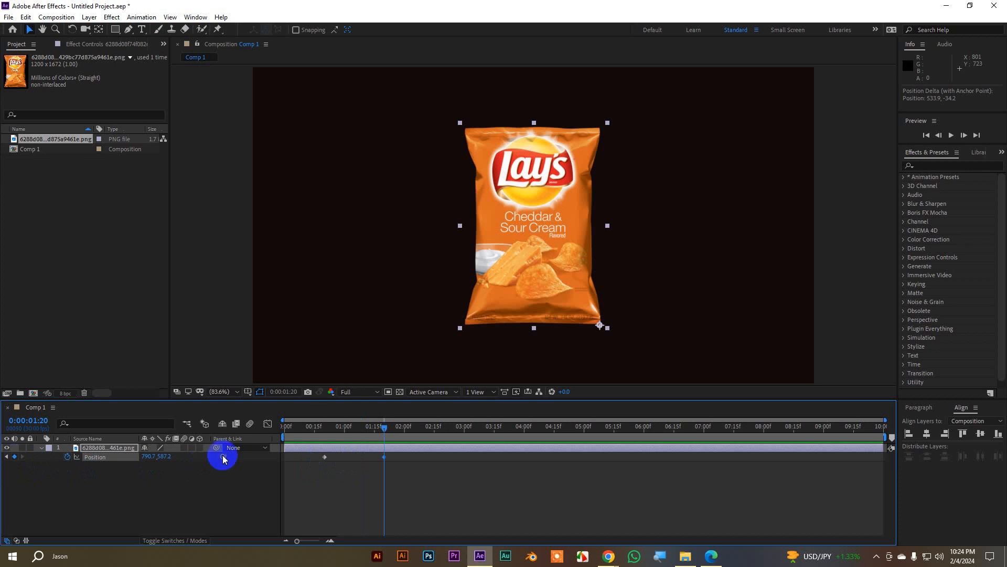
left_click(384, 457)
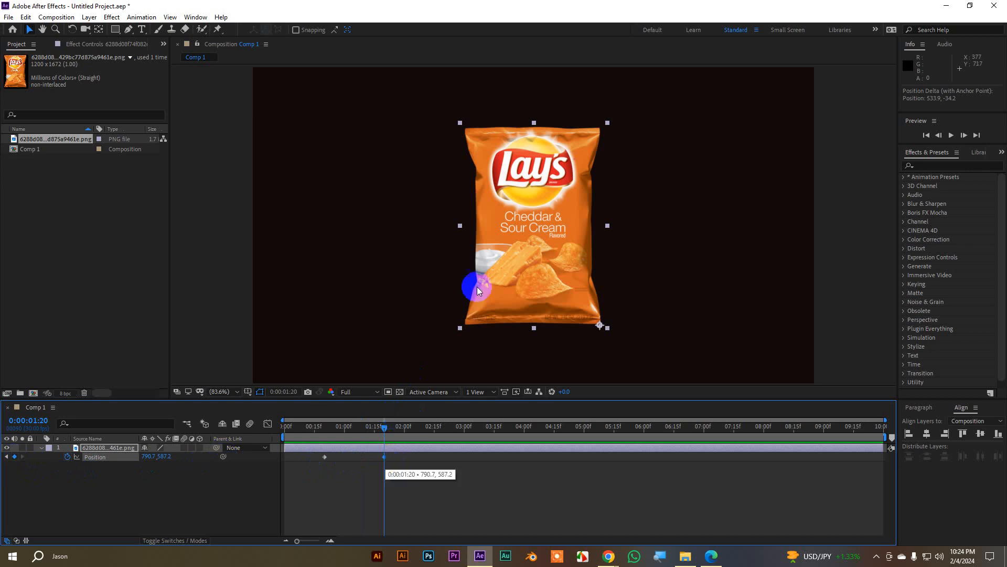
At the 0:00:00:20 Position keyframe, move the chips bag horizontally off the frame's left side, to about -43.3, 587.2.
left_click(7, 457)
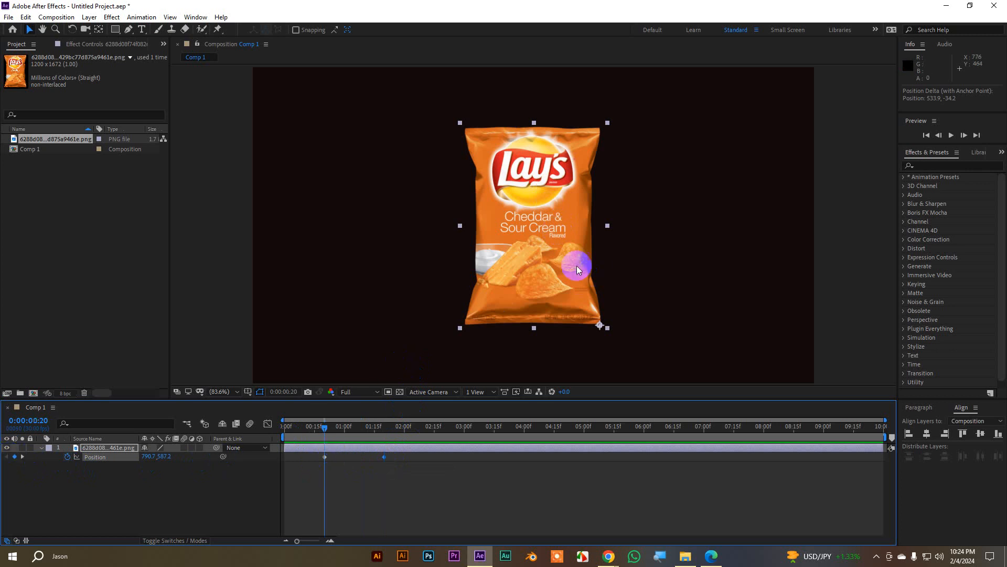
scroll(565, 263, "down", 1)
left_click_drag(410, 240, 325, 244)
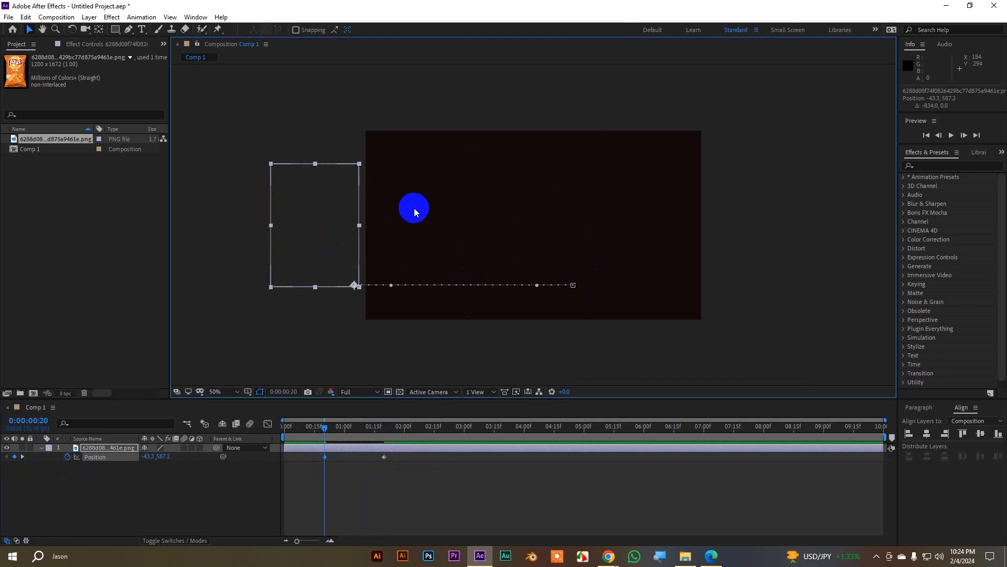
scroll(414, 207, "up", 1)
scroll(414, 208, "down", 1)
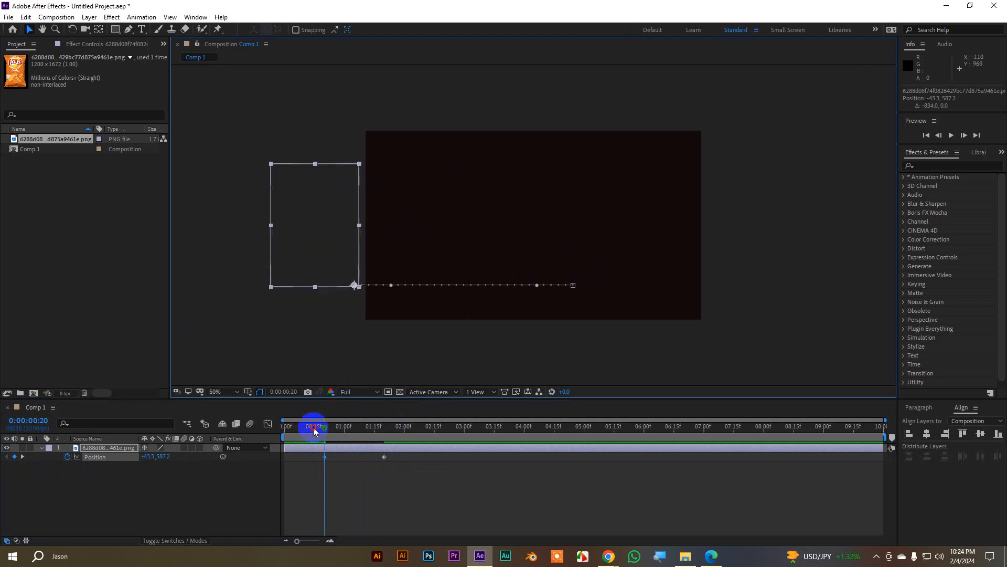
Preview the chips bag sliding in from the left several times, starting before the first Position keyframe.
left_click_drag(315, 428, 303, 428)
key("space")
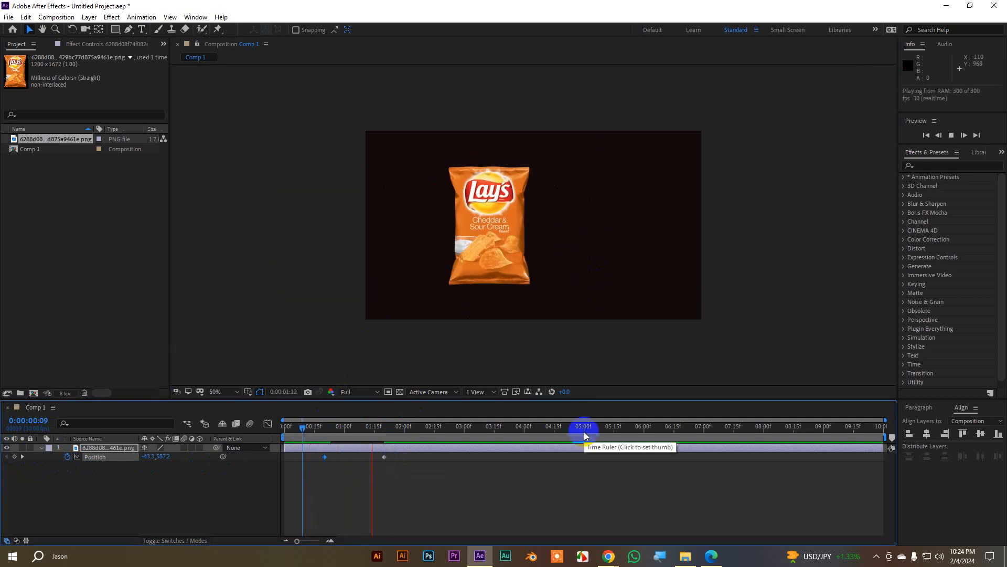
scroll(543, 213, "up", 1)
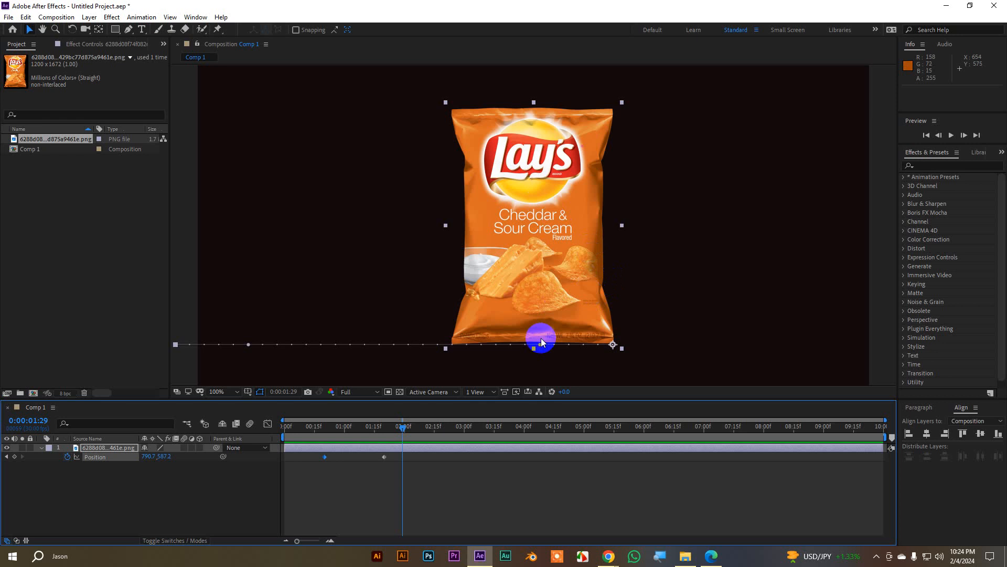
left_click_drag(373, 438, 310, 427)
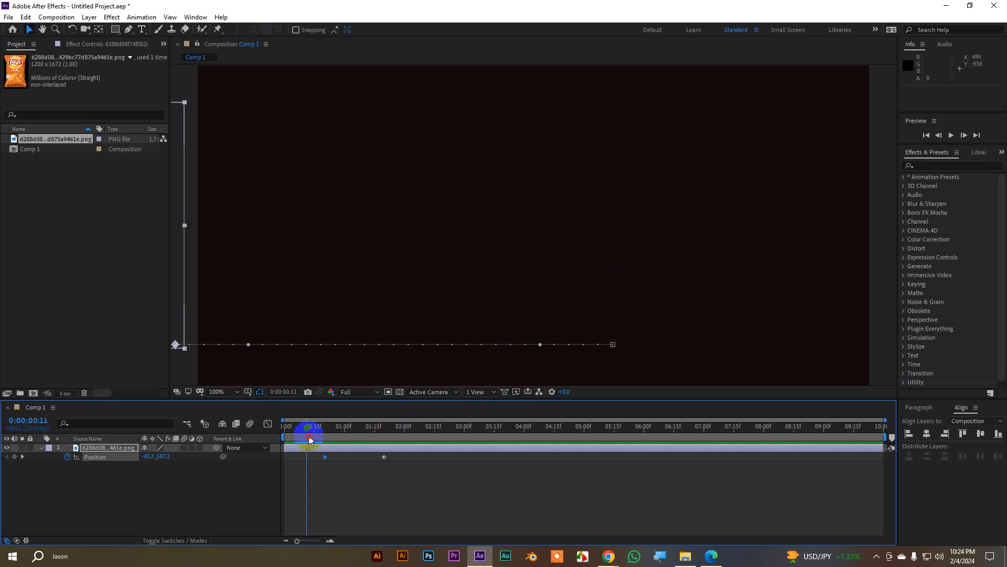
key("space")
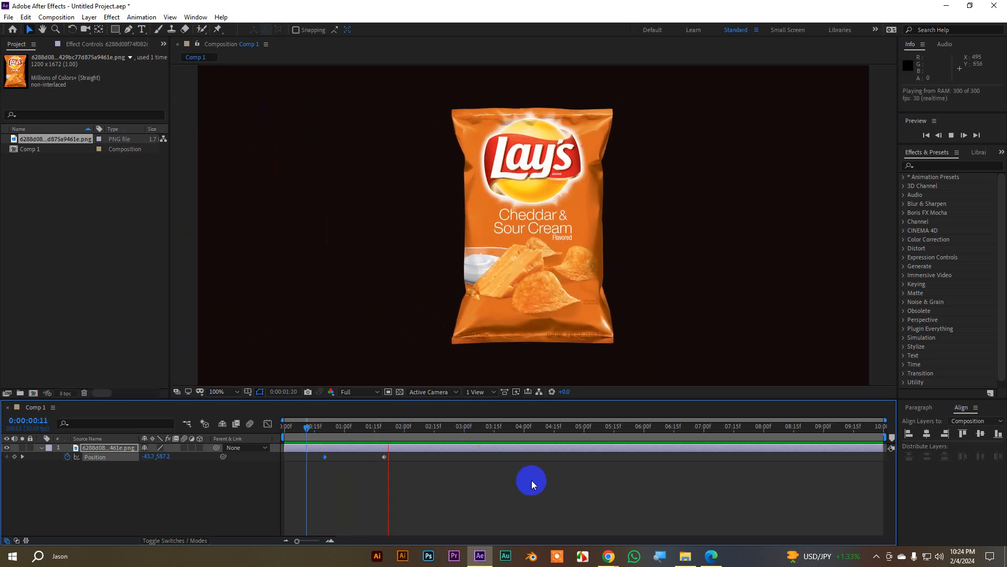
key("space")
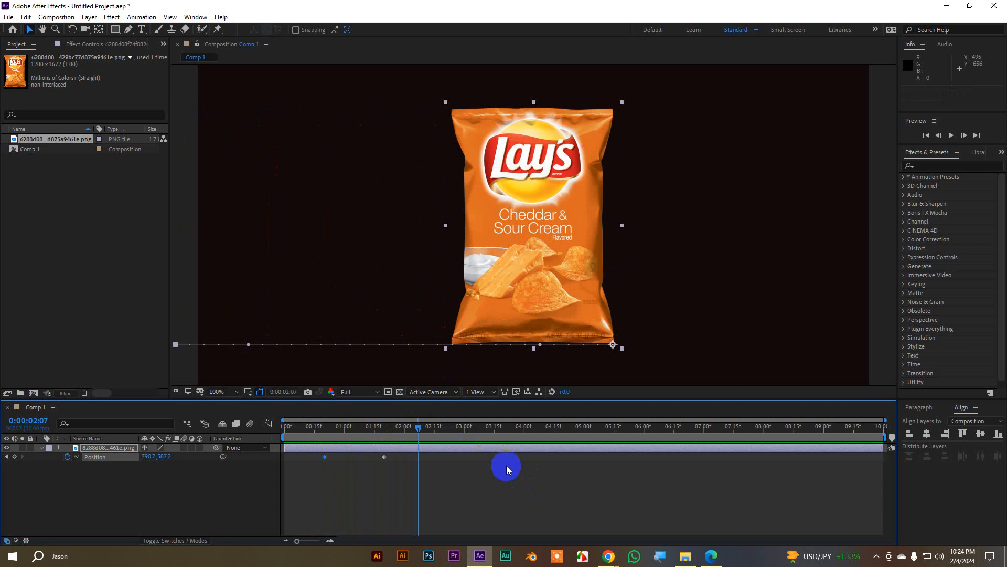
left_click_drag(412, 427, 320, 437)
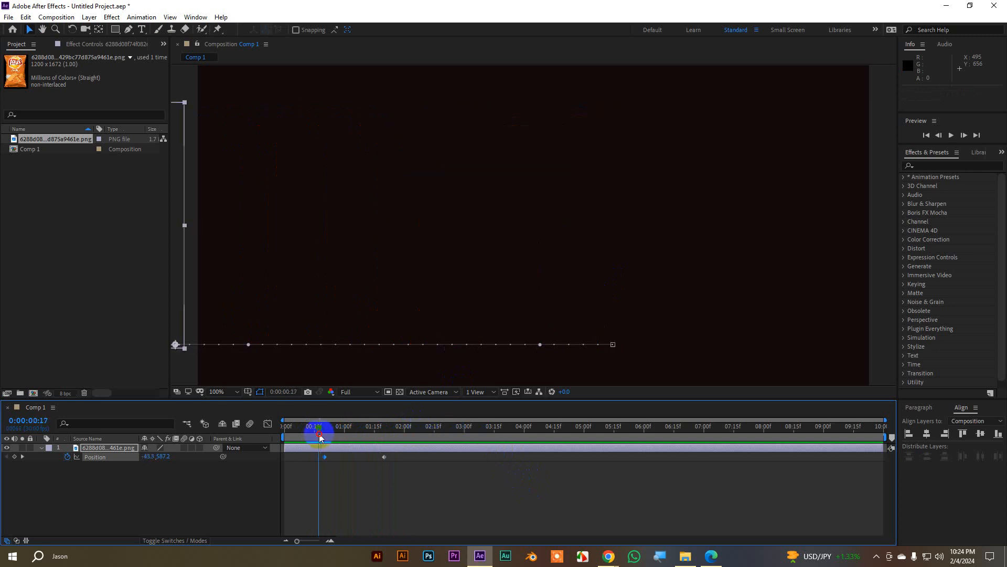
key("space")
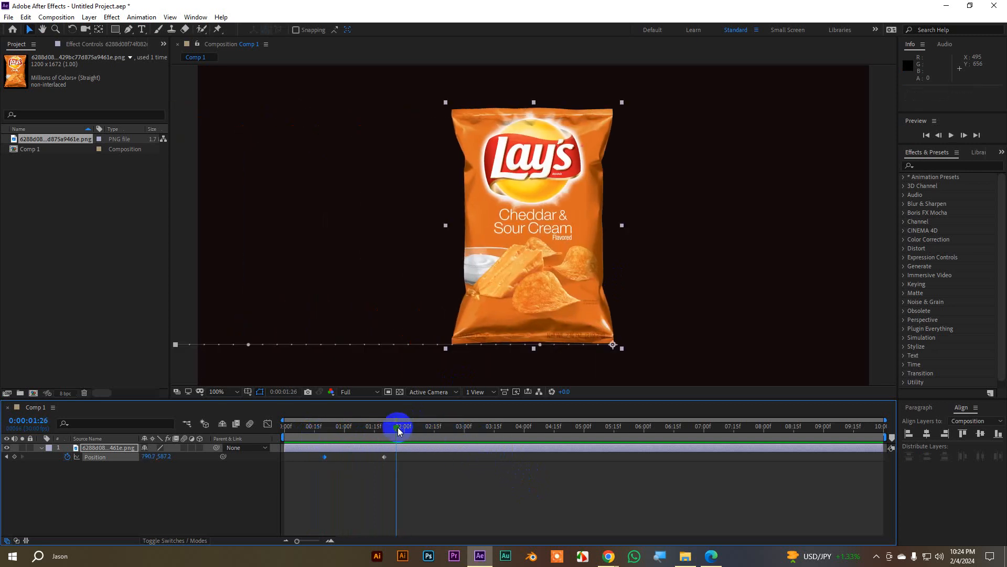
Add Rotation keyframes of 0° to the chips-bag layer at 0:00:00:20 and 0:00:01:20, and return to the first one.
left_click_drag(397, 427, 326, 428)
left_click(97, 457)
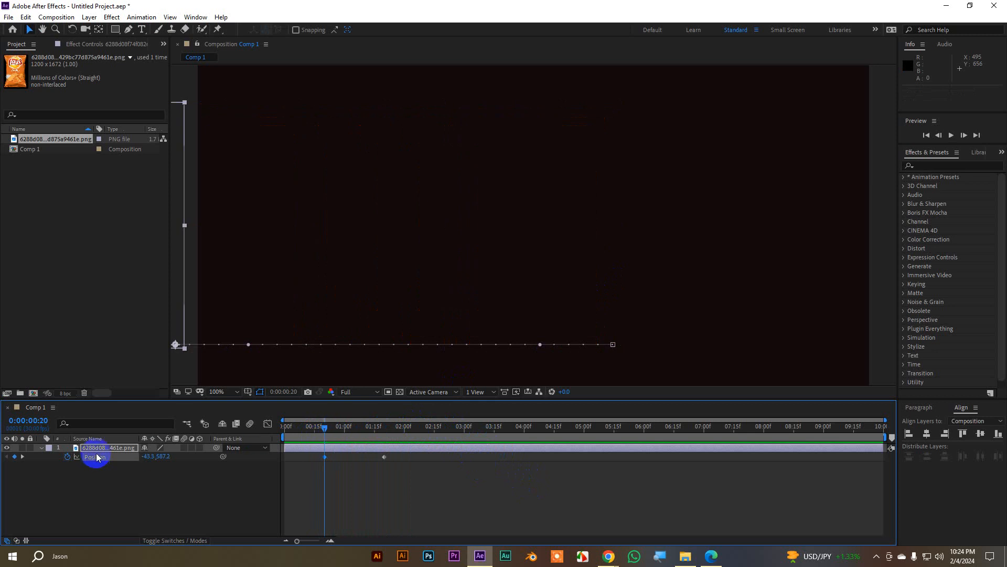
key("shift+r")
left_click(68, 469)
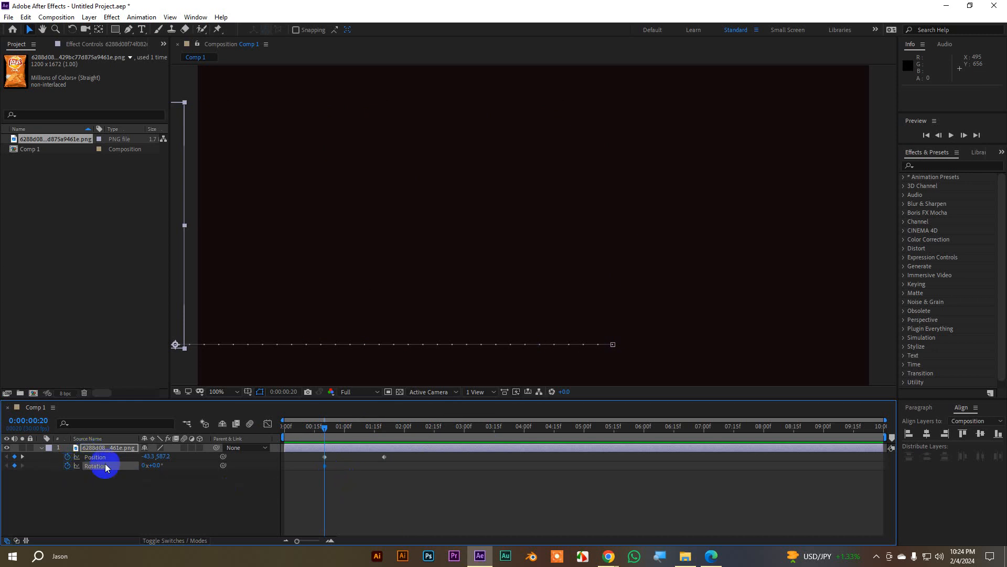
left_click(22, 457)
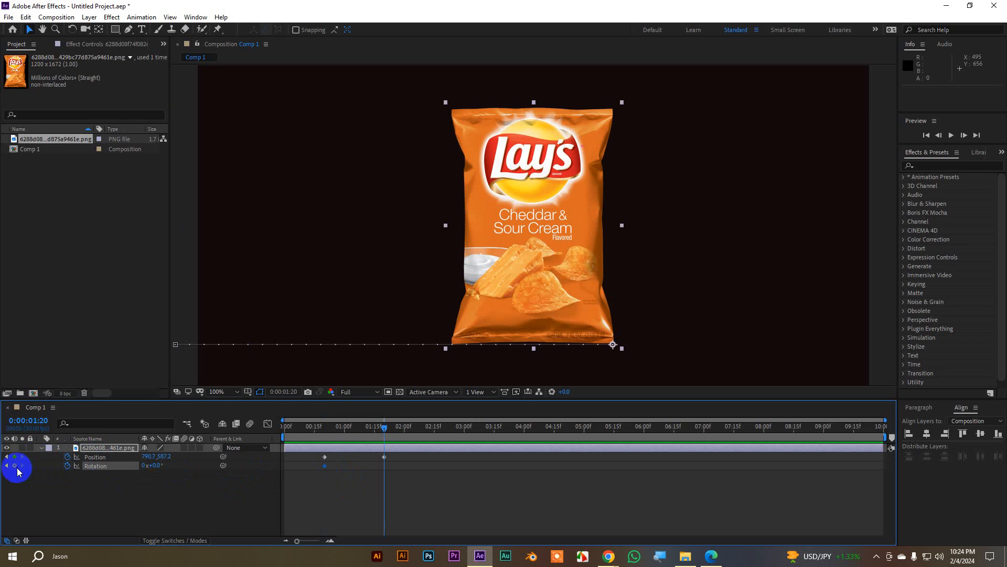
left_click(14, 465)
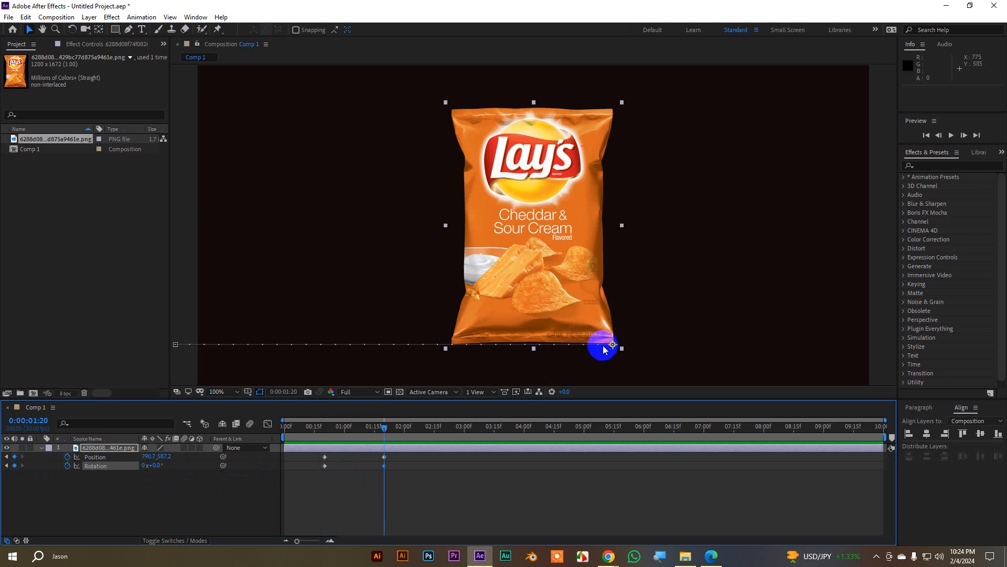
left_click_drag(393, 424, 326, 439)
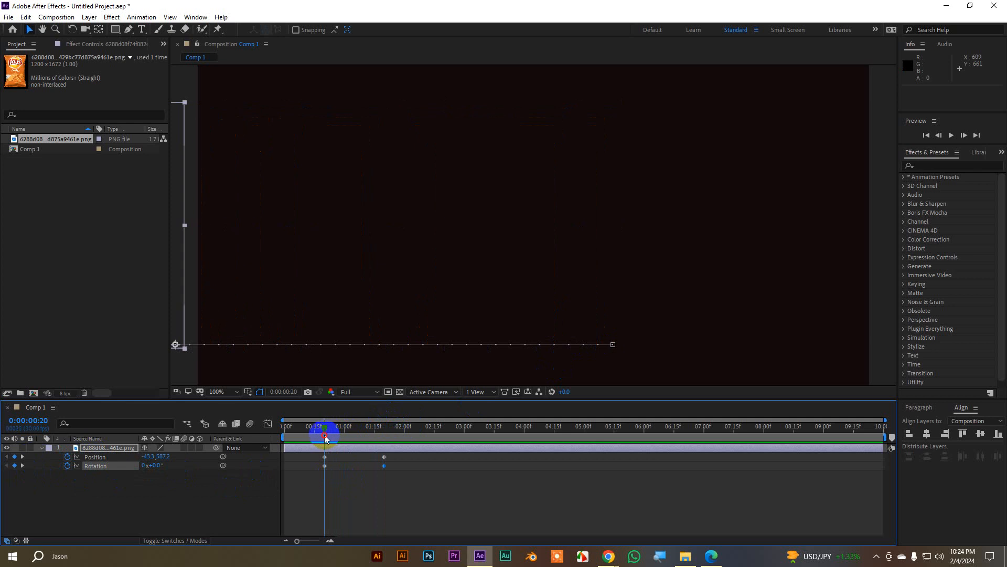
Set the chips bag's Rotation at the 0:00:00:20 keyframe to -45°, replacing a first try of 45°.
key("comma")
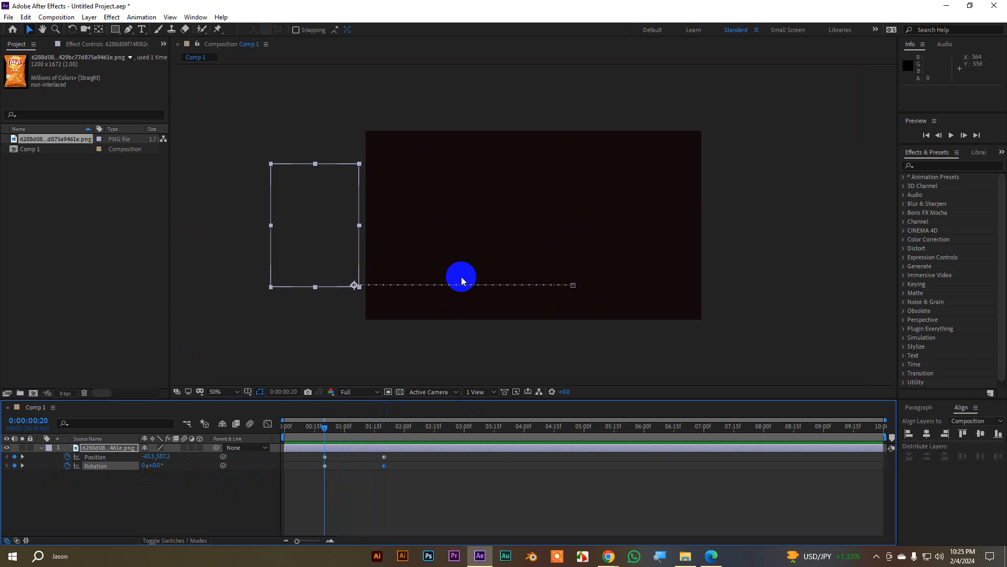
left_click(154, 465)
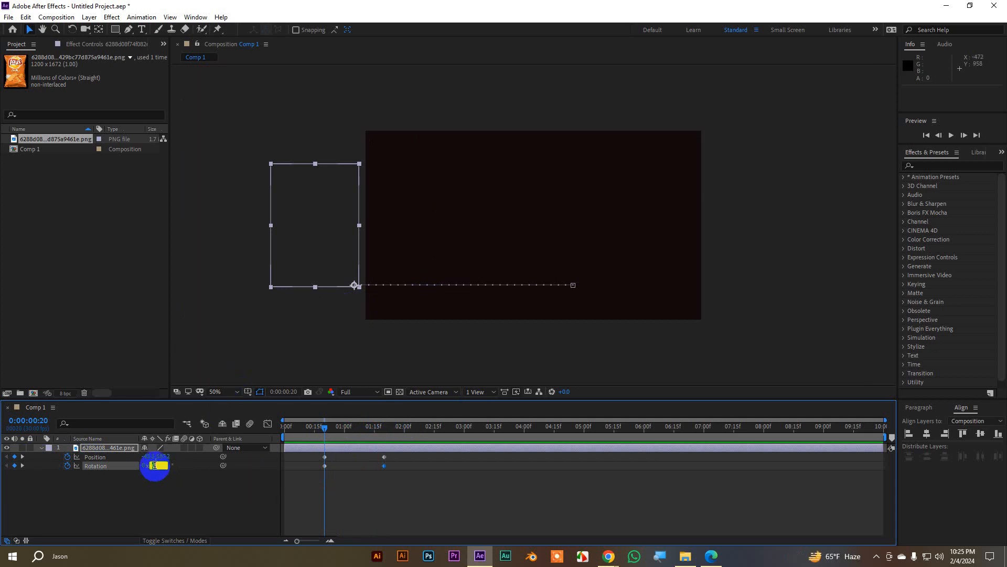
type("45")
key("Return")
left_click(153, 465)
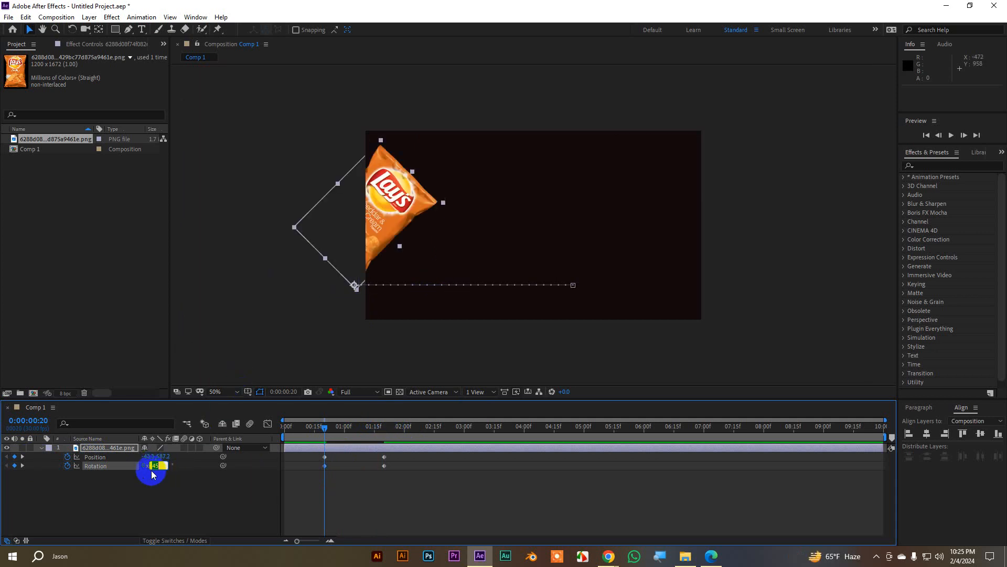
type("-45")
key("Return")
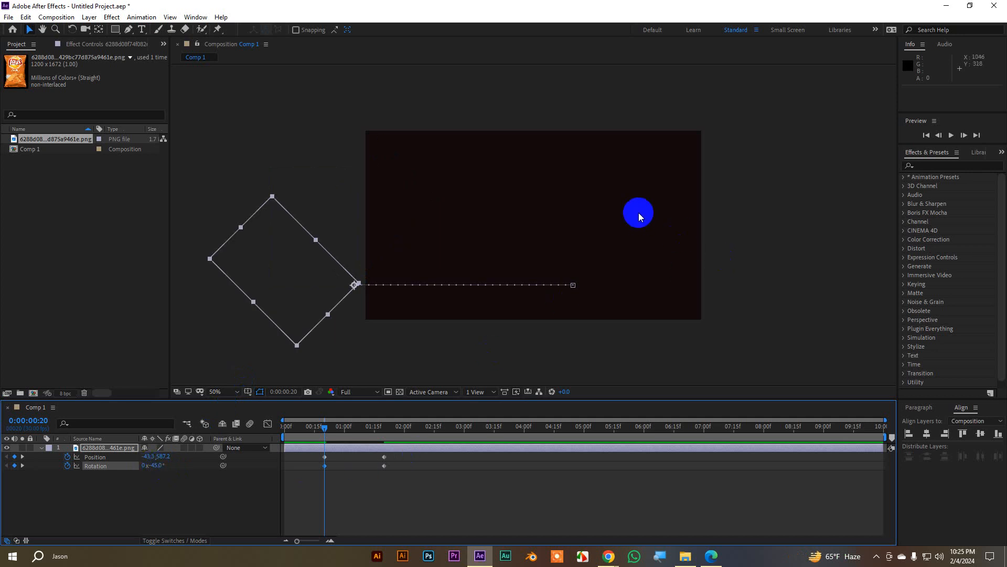
Check the chips bag's pose at the 0:00:01:20 keyframe with the whole composition fitted in the viewer.
left_click(215, 392)
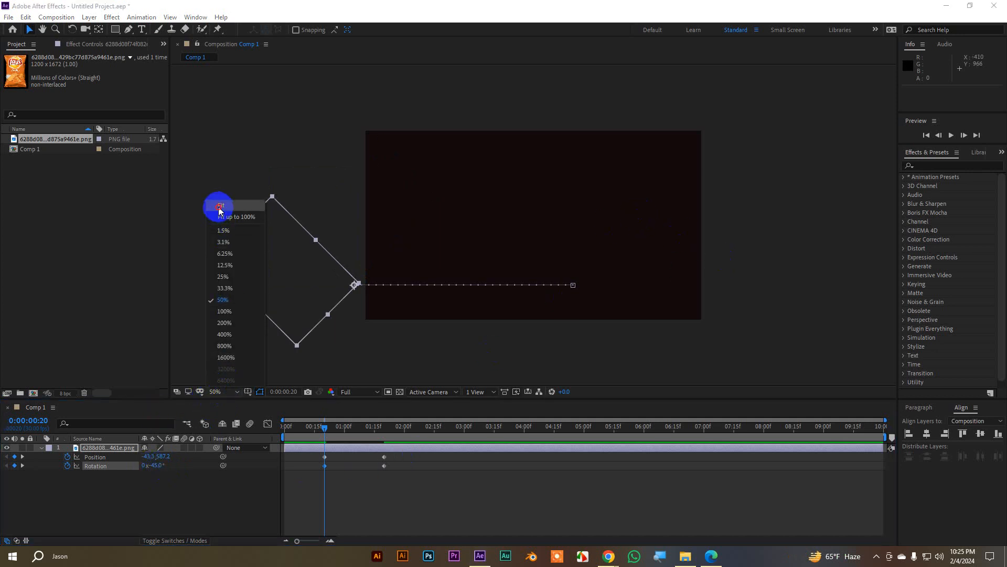
left_click(220, 215)
key("comma")
key("comma")
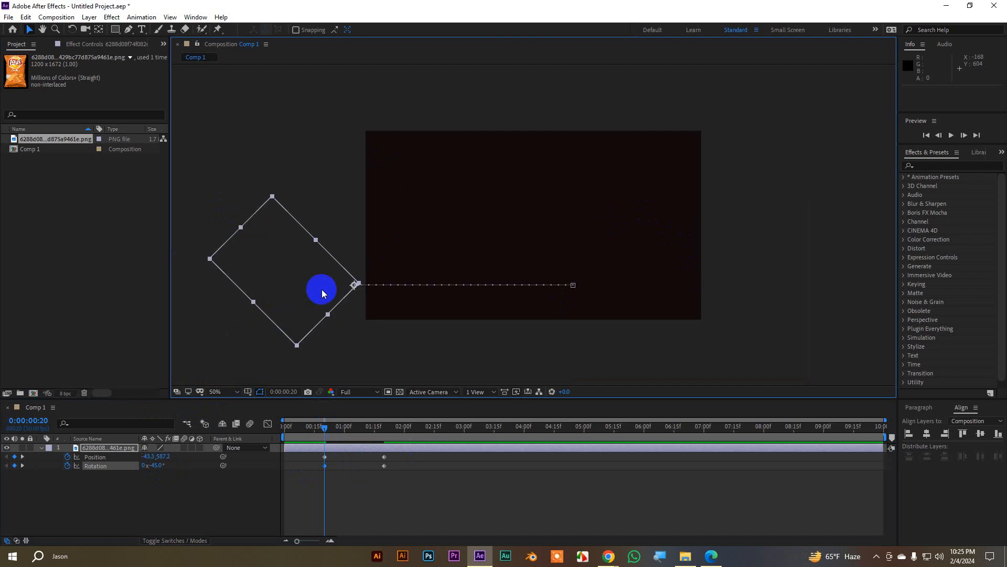
left_click_drag(325, 427, 384, 429)
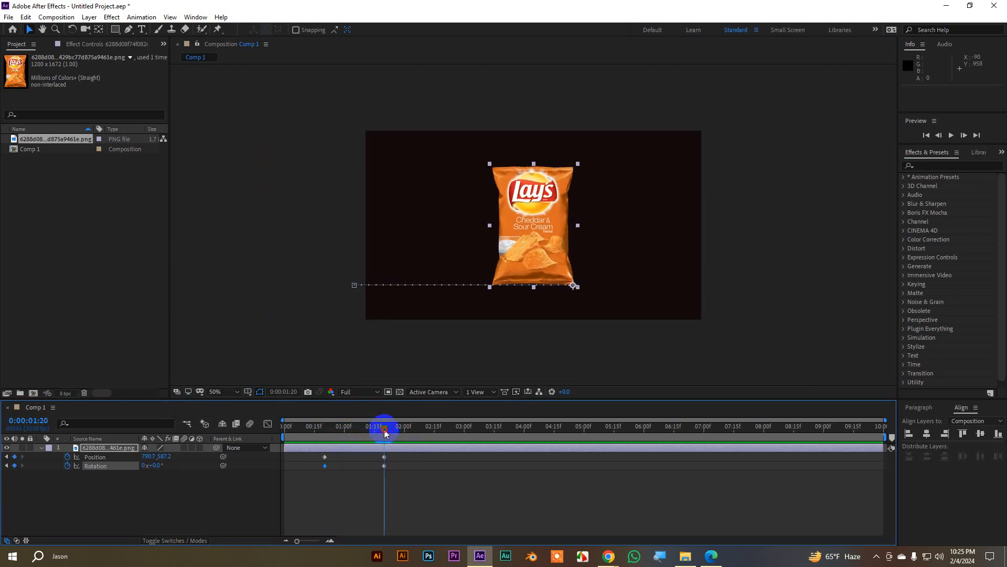
left_click(229, 392)
left_click(228, 204)
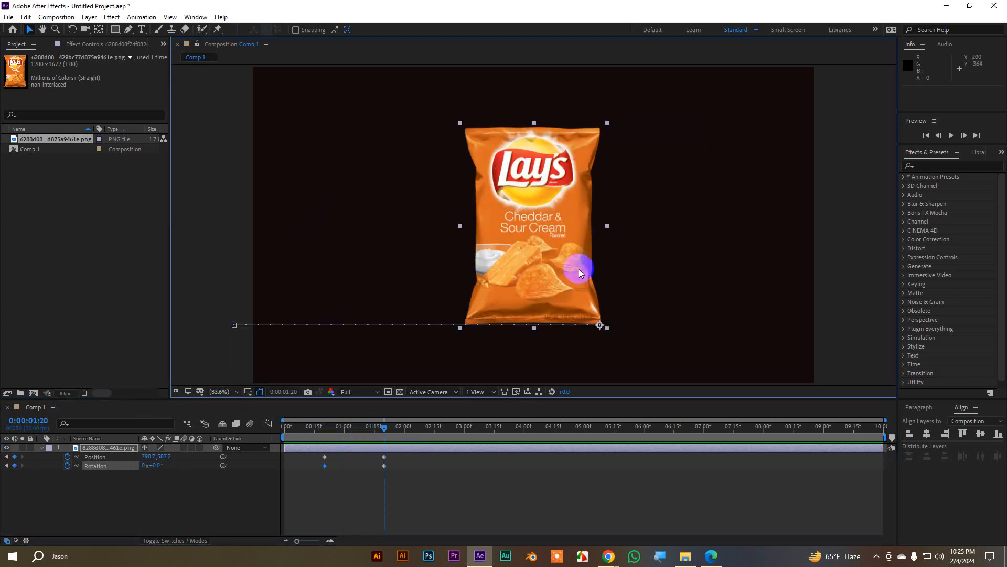
Preview the chips bag sliding in while rotating upright twice, starting before the first keyframes.
left_click_drag(383, 427, 319, 425)
key("space")
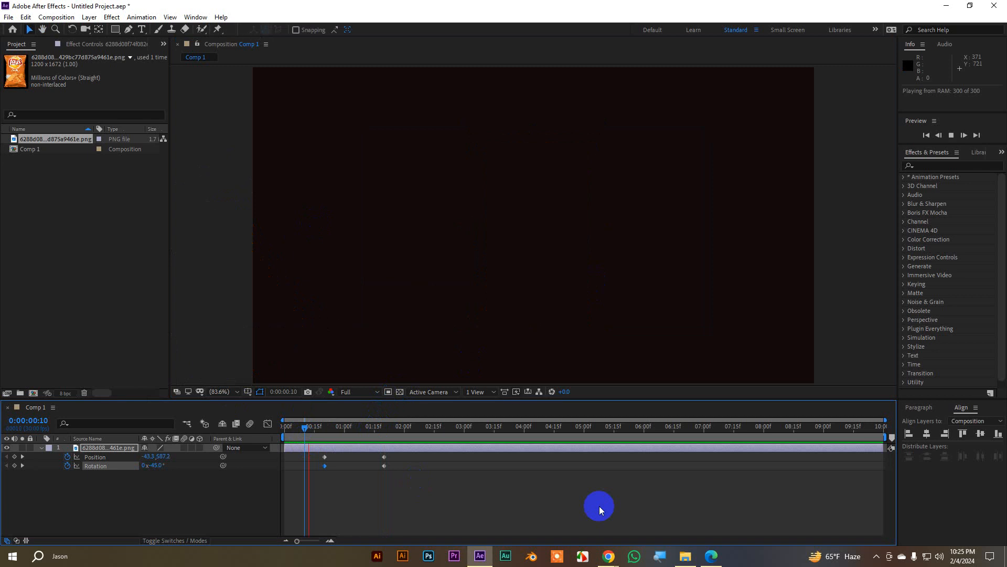
key("space")
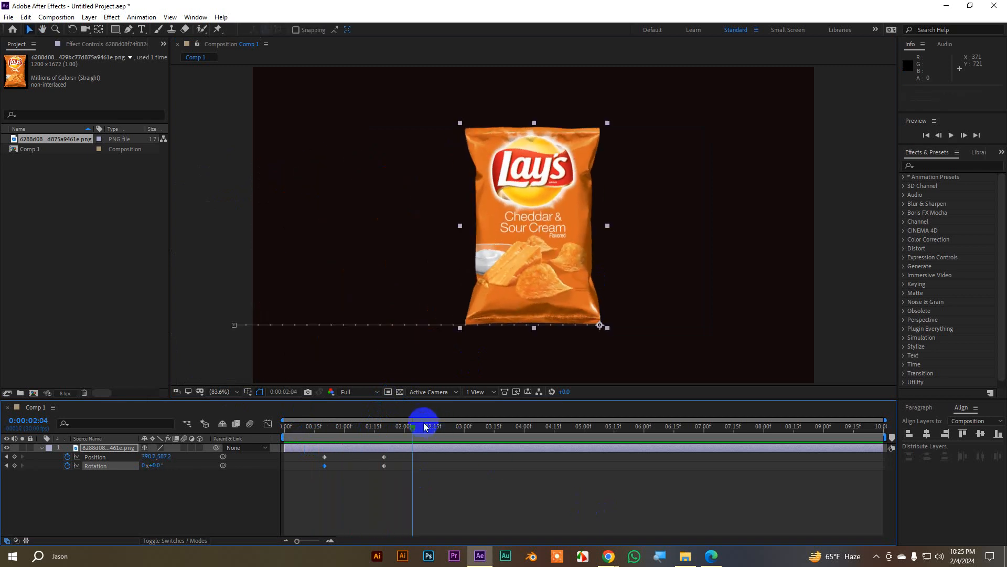
left_click(307, 428)
key("space")
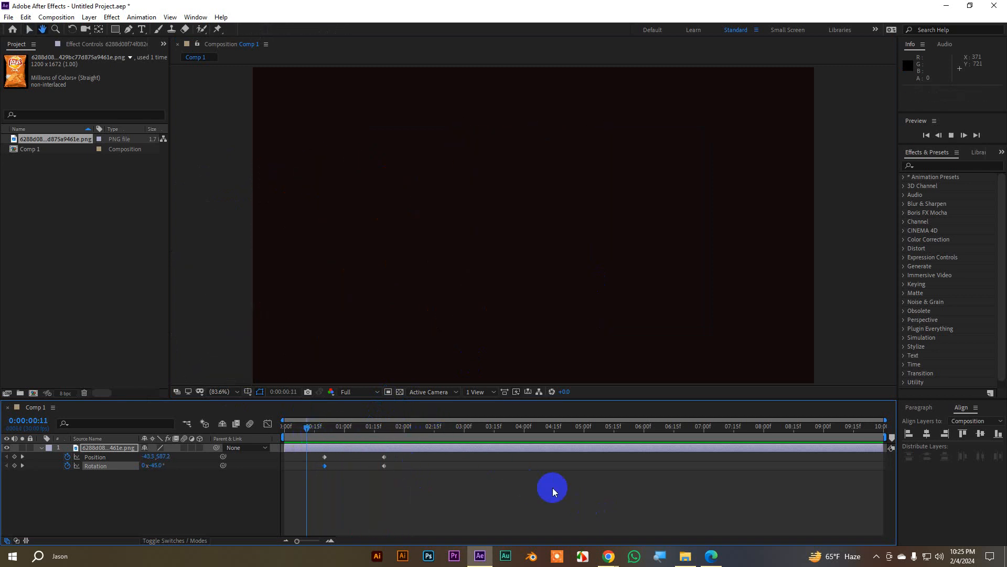
key("space")
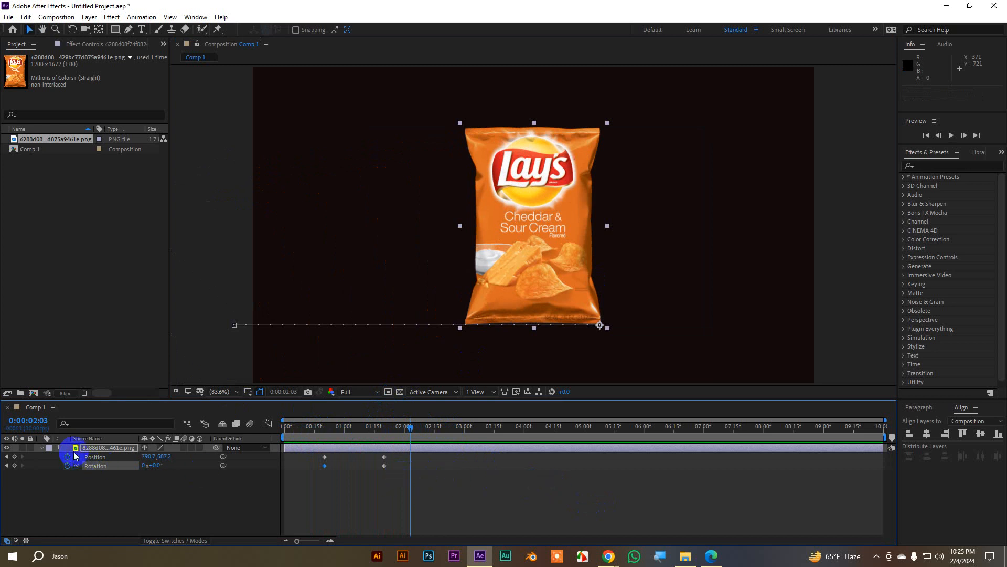
Apply Easy Ease to all four Position and Rotation keyframes of the chips-bag layer, and view the bag mid-motion at 0:00:01:09.
left_click_drag(400, 480, 313, 452)
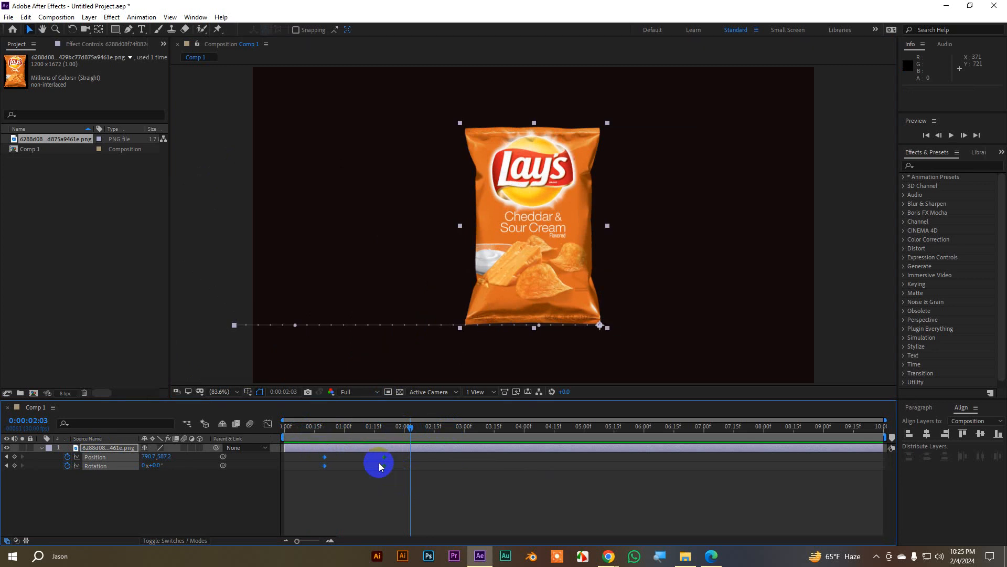
key("F9")
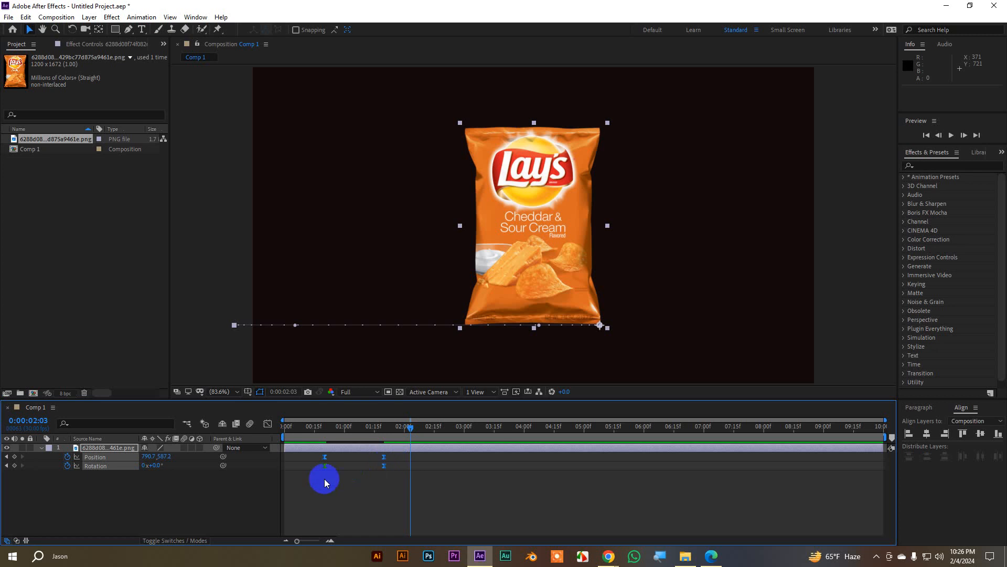
left_click(260, 473)
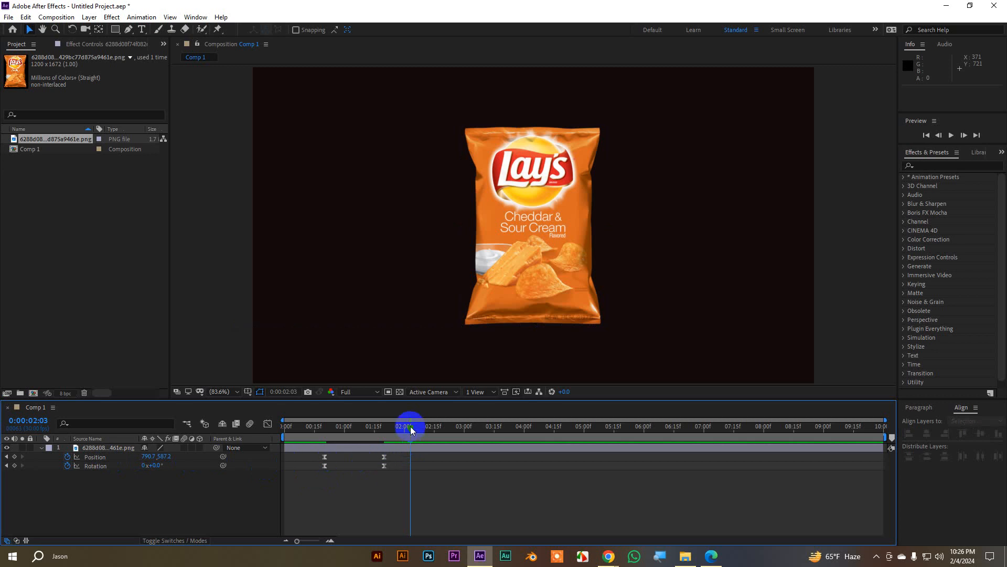
left_click_drag(410, 426, 363, 435)
left_click(377, 448)
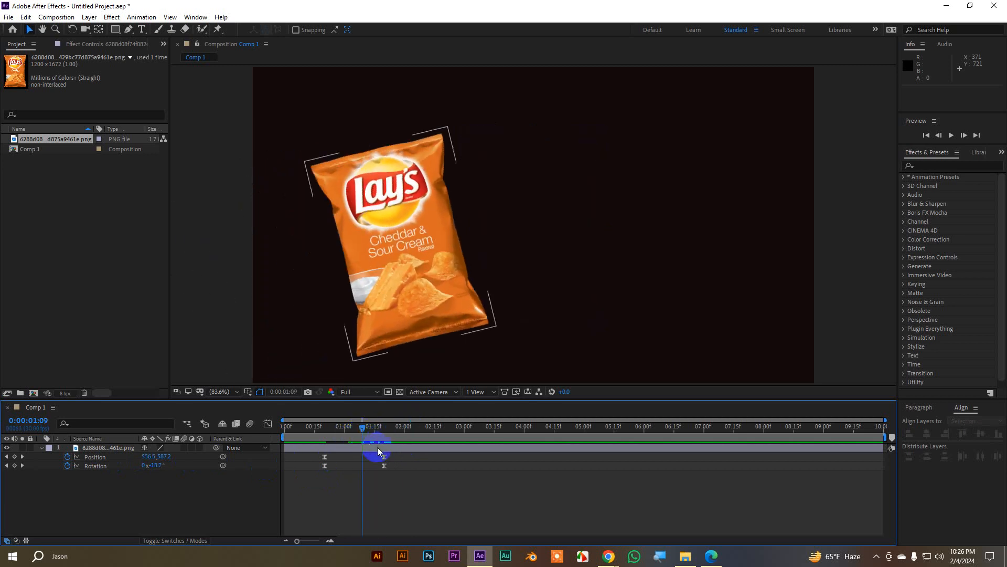
left_click_drag(409, 459, 311, 459)
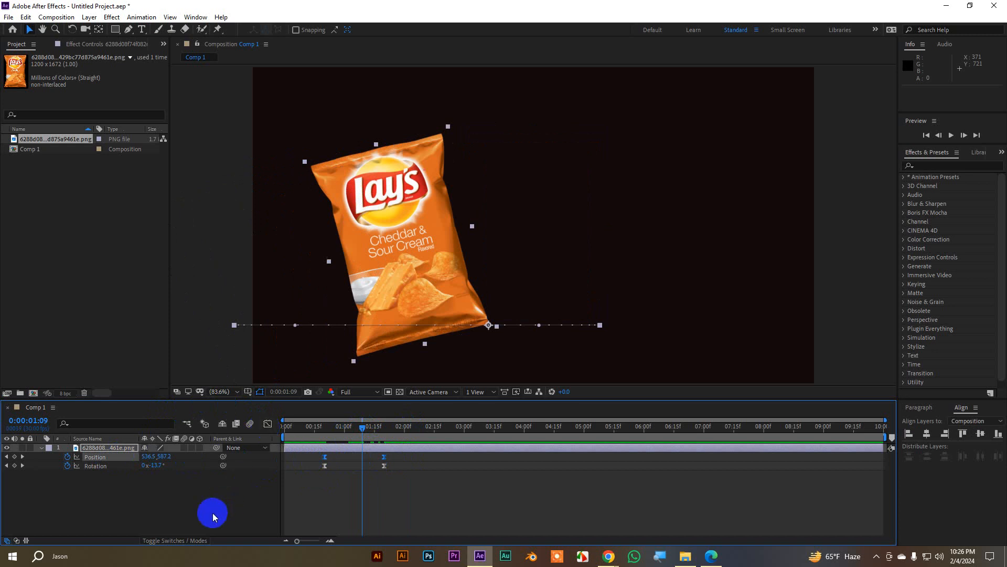
left_click(164, 546)
left_click(164, 546)
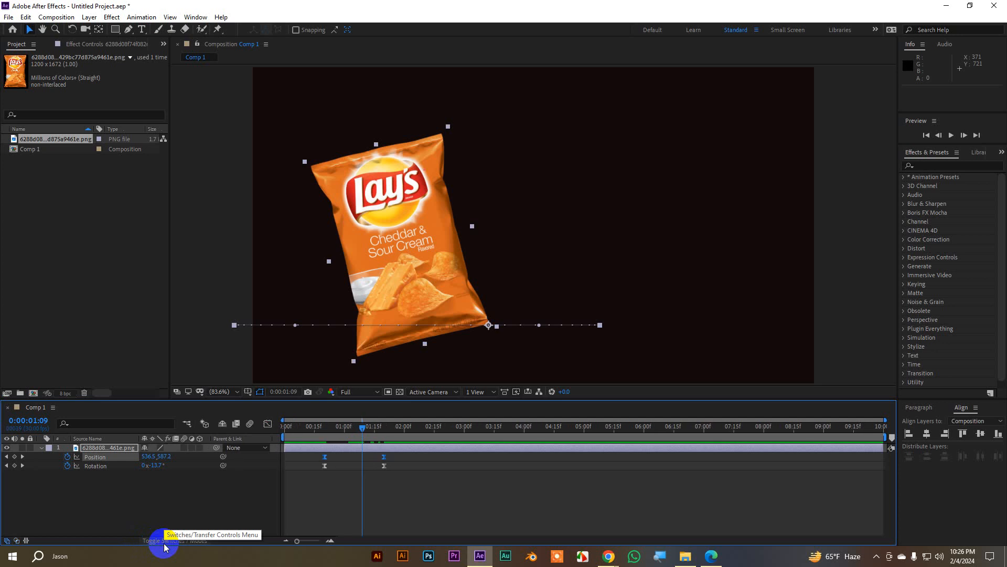
left_click(17, 541)
left_click(16, 541)
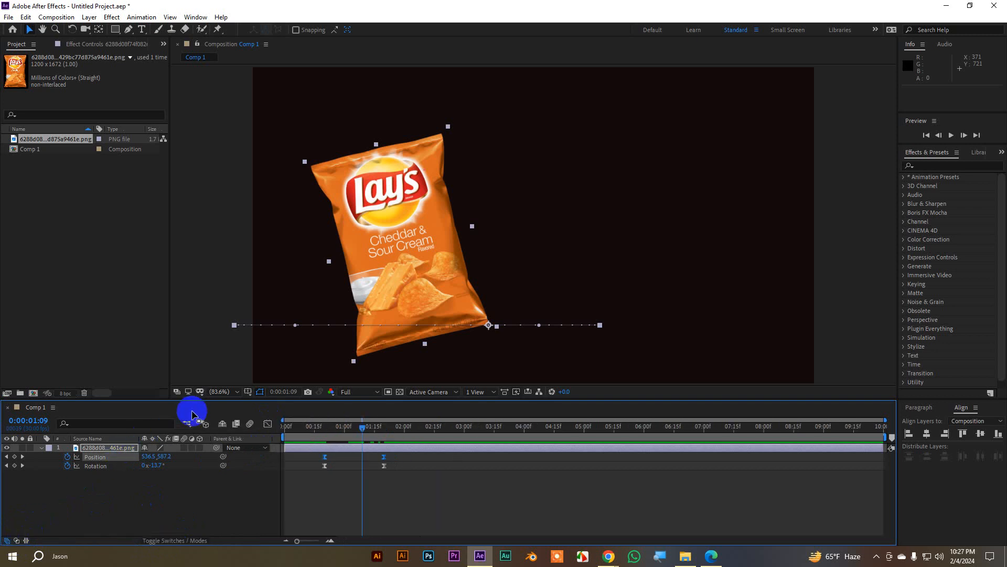
right_click(232, 439)
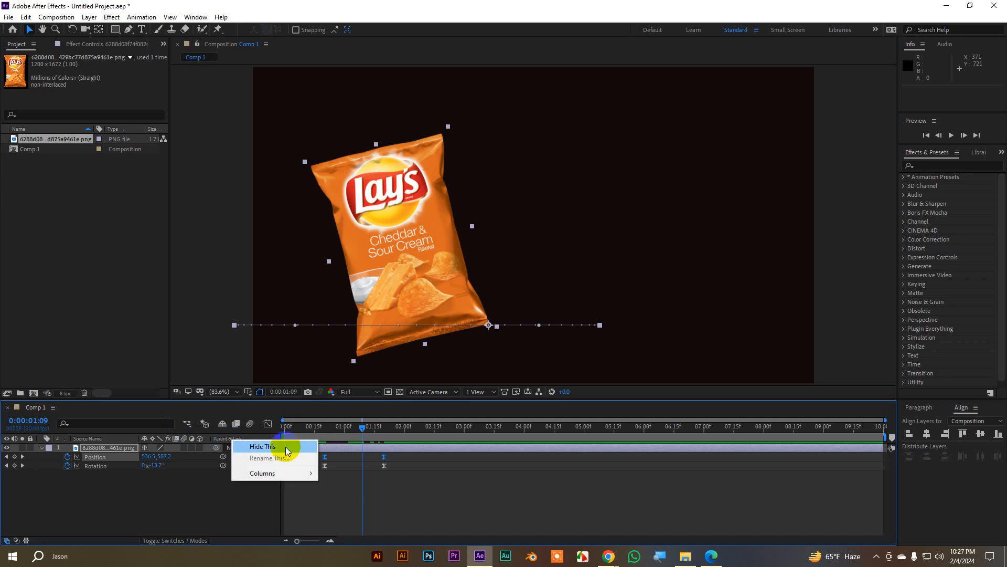
left_click(286, 474)
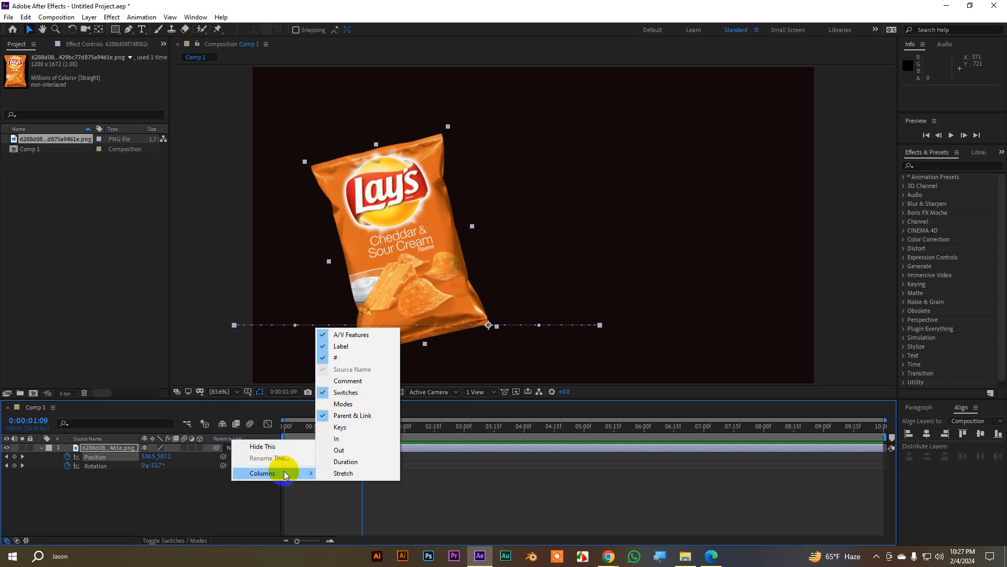
left_click(266, 421)
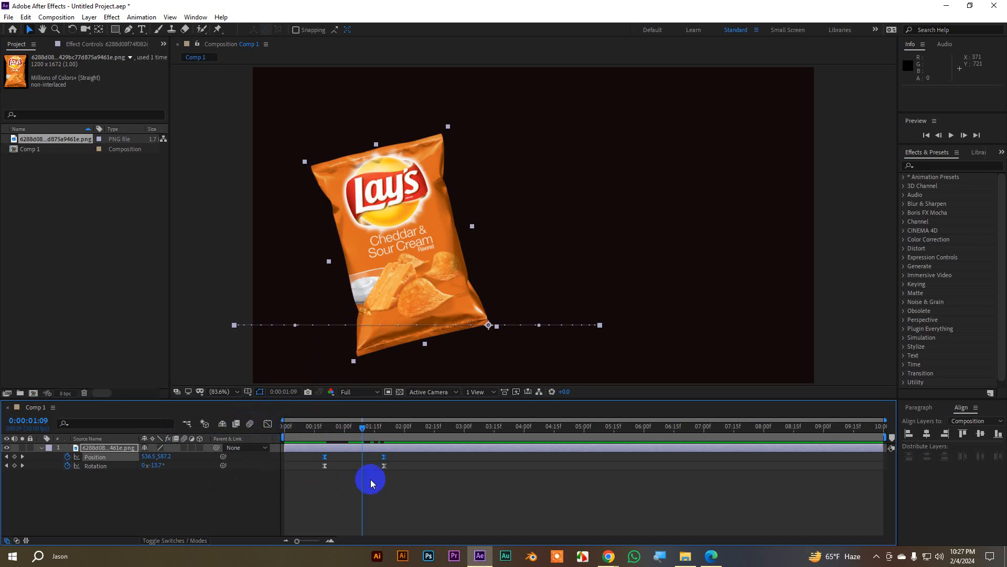
Show the chips bag's Position keyframes in the Graph Editor, with the full 10-second duration in view.
left_click_drag(401, 454, 318, 461)
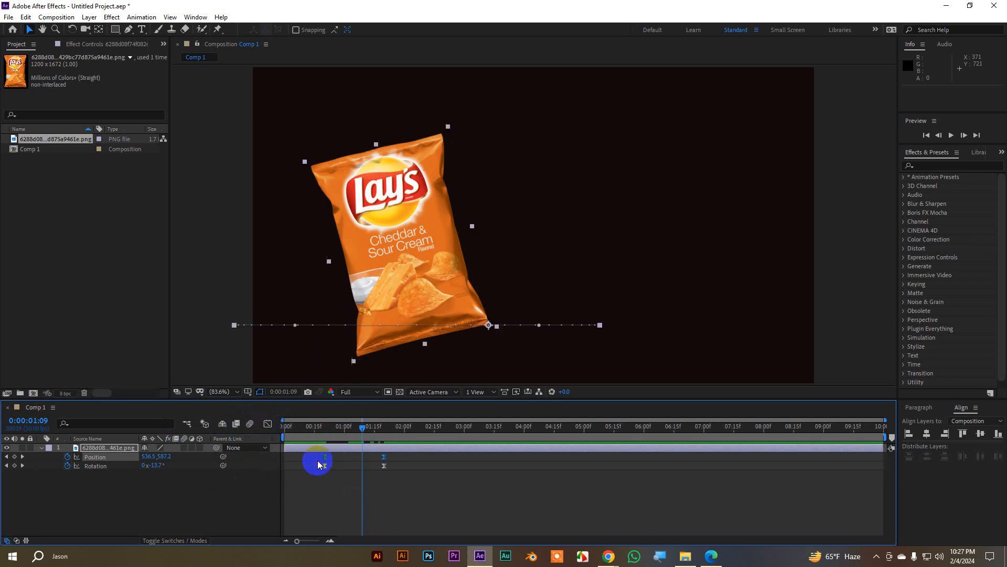
left_click(267, 424)
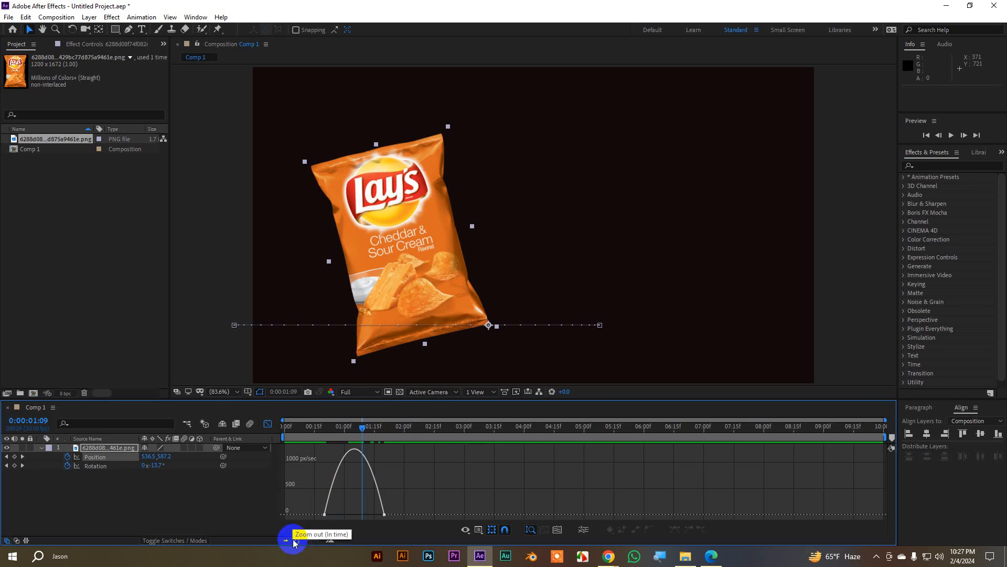
left_click_drag(299, 541, 325, 543)
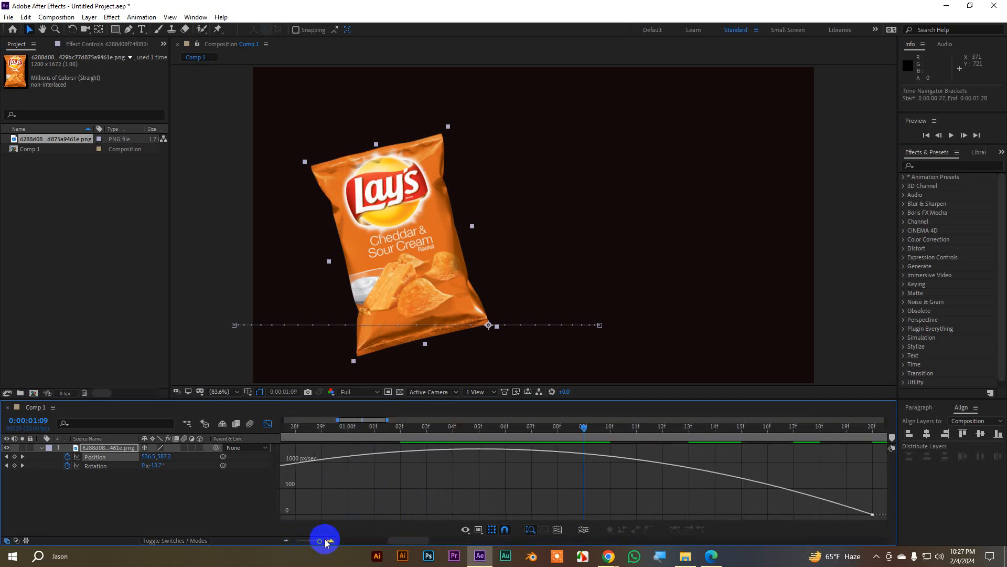
left_click_drag(324, 540, 290, 546)
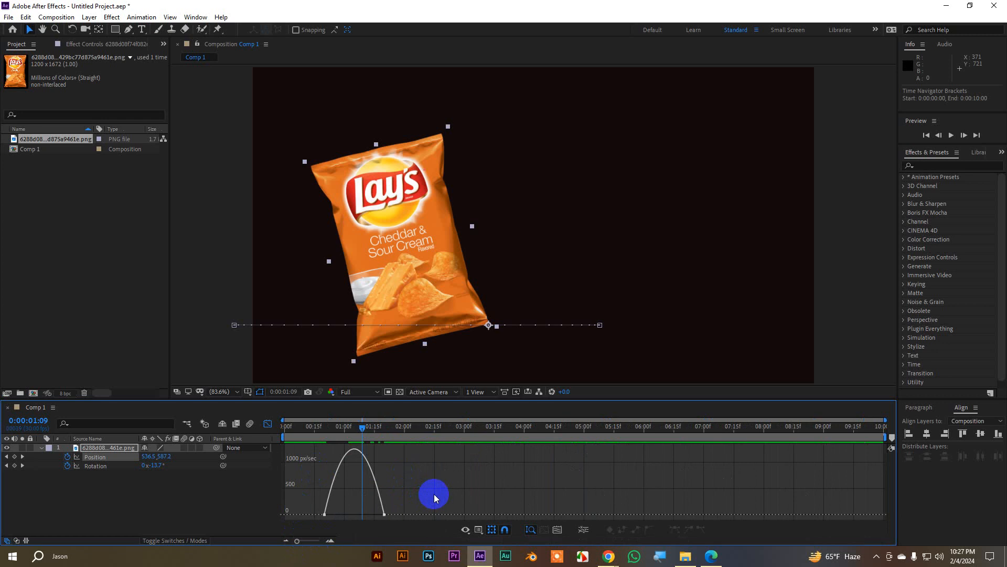
Compare the Position value graph with the speed graph, ending on the speed graph.
left_click(478, 530)
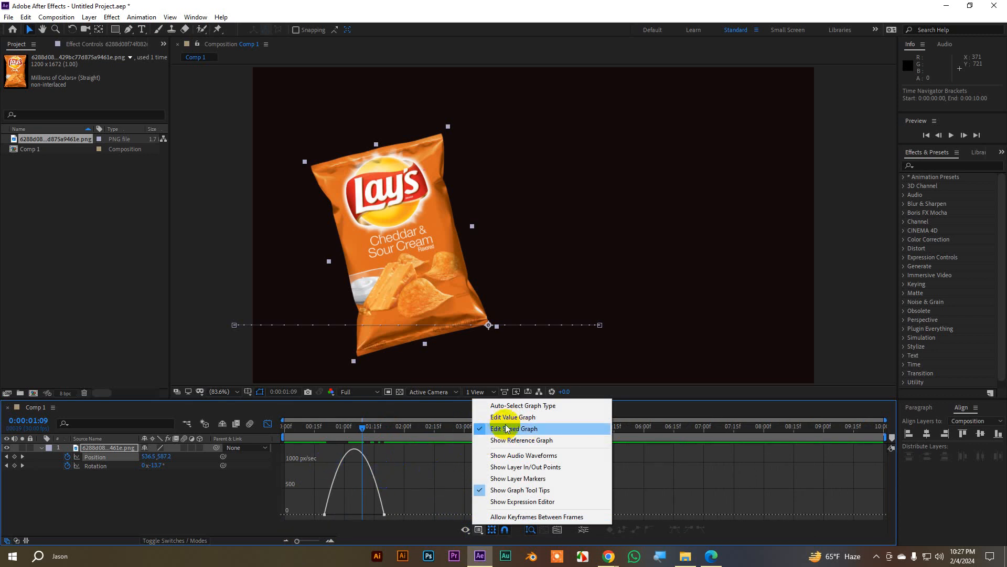
left_click(519, 417)
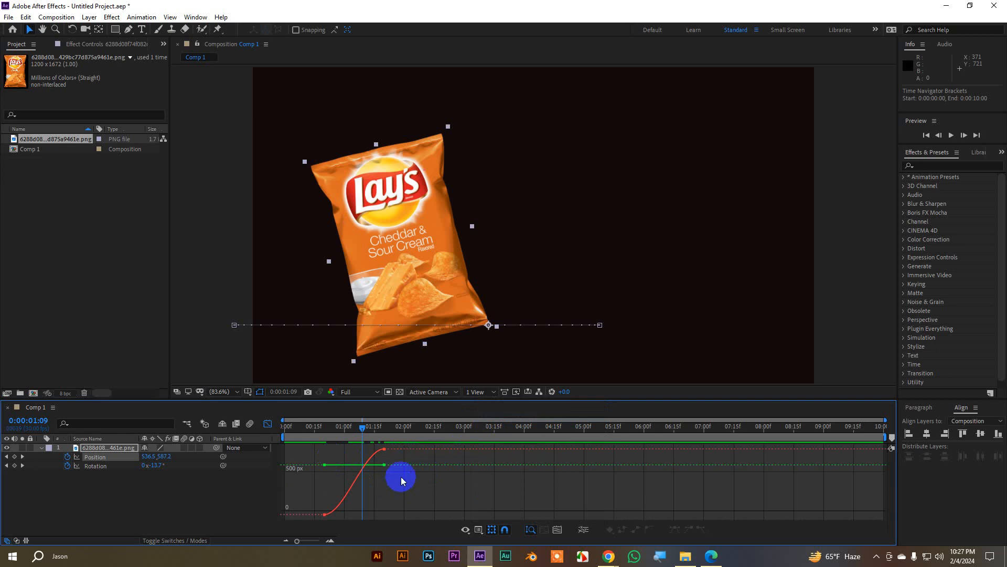
left_click(478, 529)
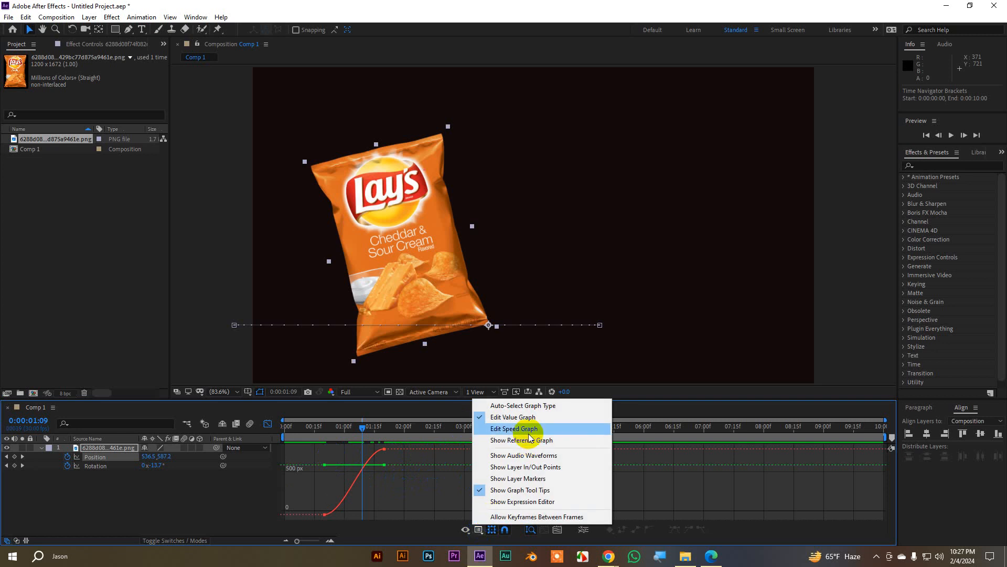
left_click(529, 434)
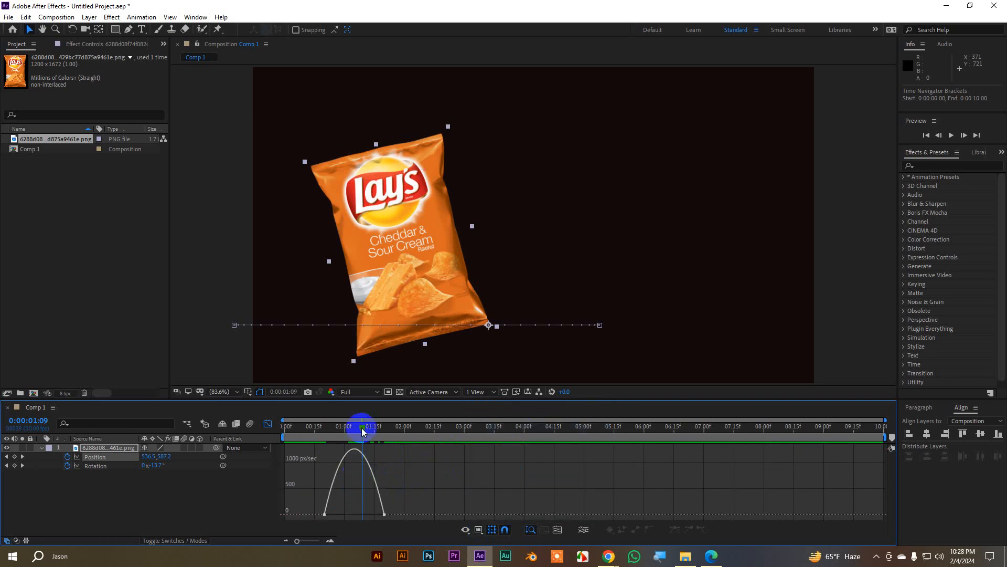
In the Position speed graph, extend the 0:00:01:20 keyframe's incoming handle toward the first keyframe for an earlier speed peak, and preview the slide.
left_click_drag(361, 427, 354, 431)
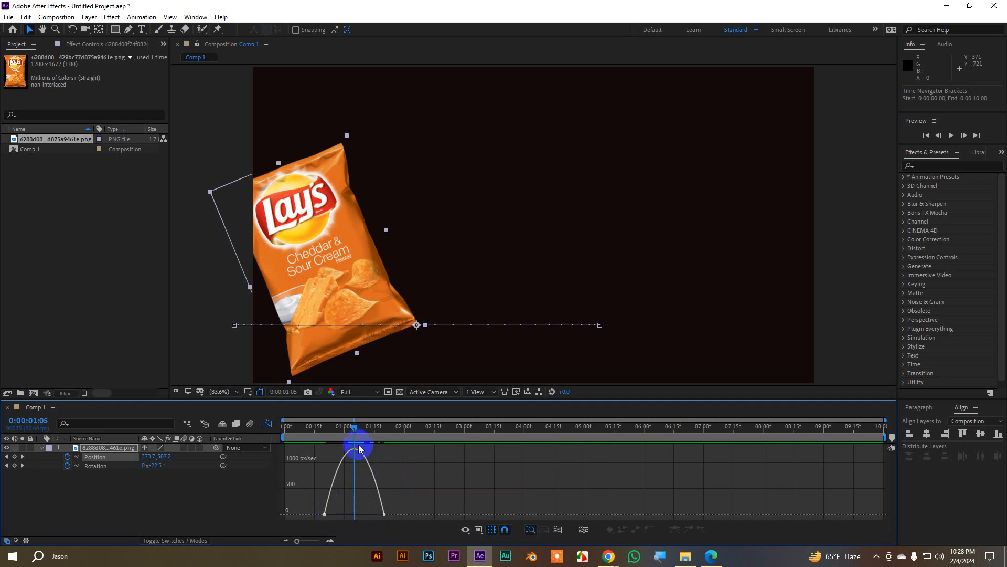
left_click_drag(352, 431, 364, 462)
left_click(383, 519)
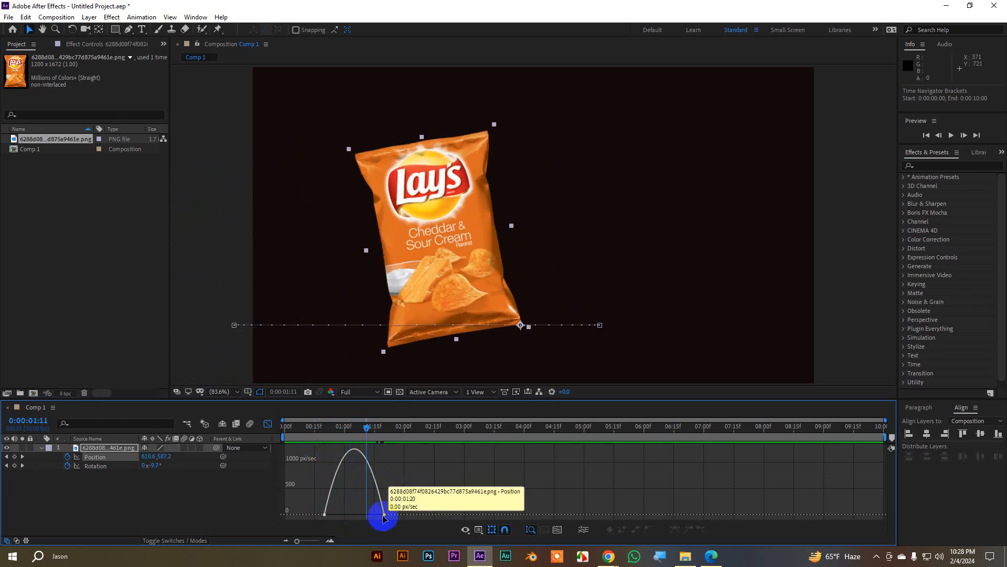
left_click(385, 517)
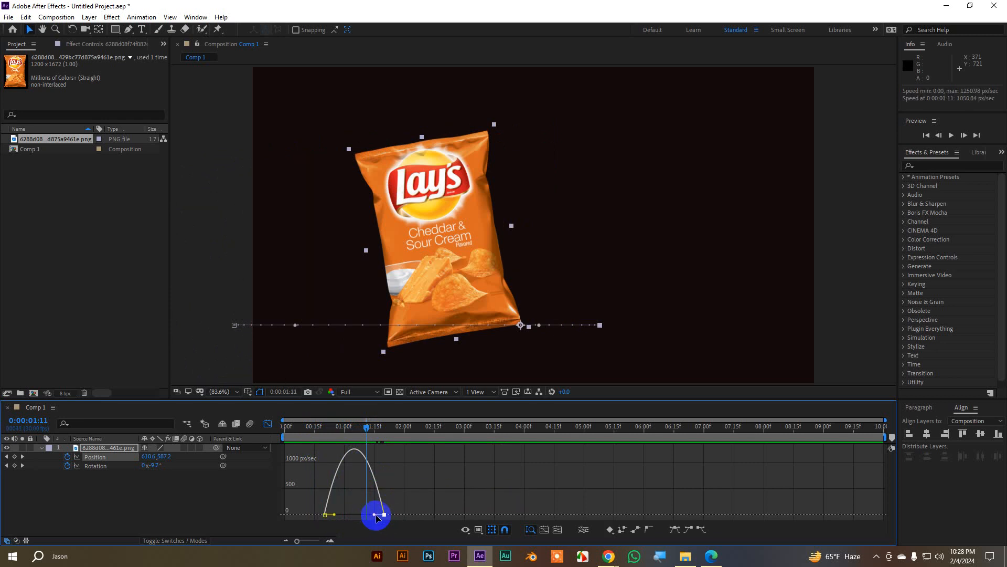
left_click_drag(375, 517, 361, 515)
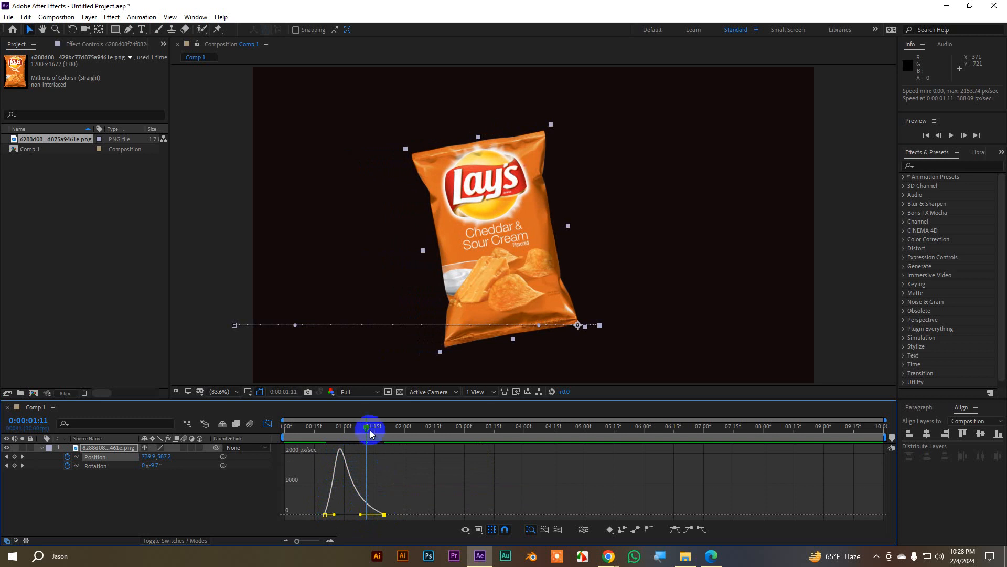
left_click_drag(368, 430, 305, 436)
key("space")
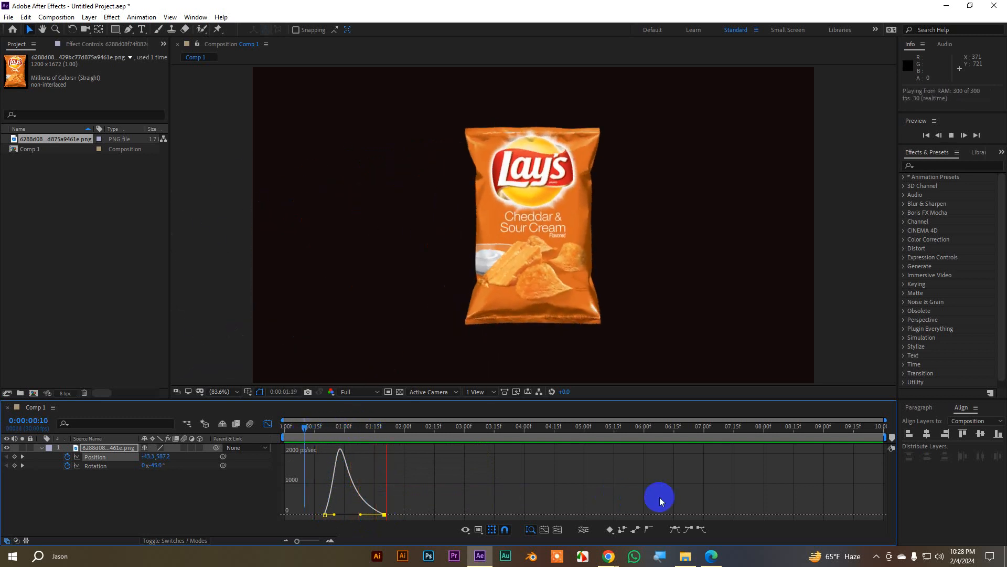
Replay the chips bag's slide twice from about 0:00:00:10 to review its eased motion.
left_click_drag(412, 427, 303, 437)
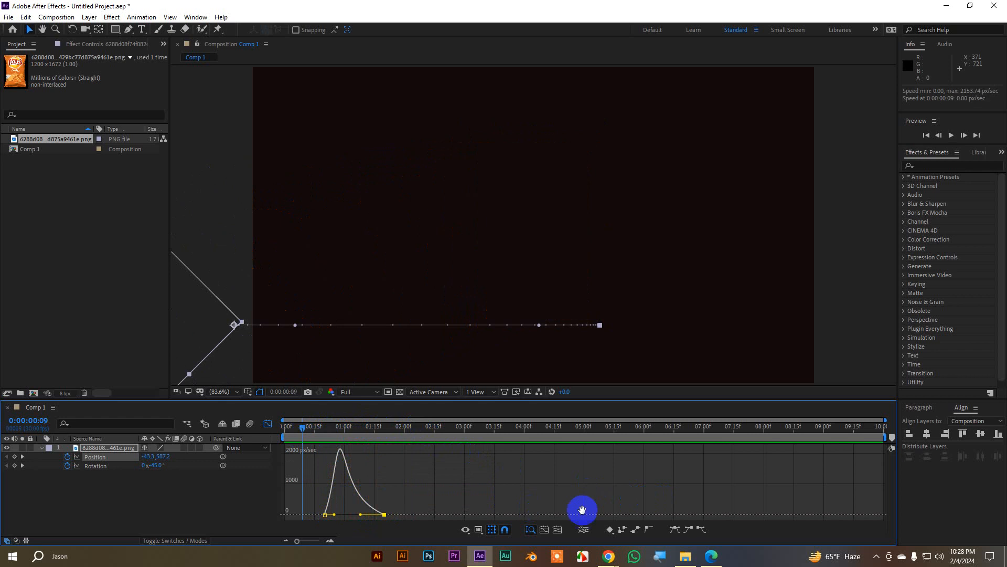
key("space")
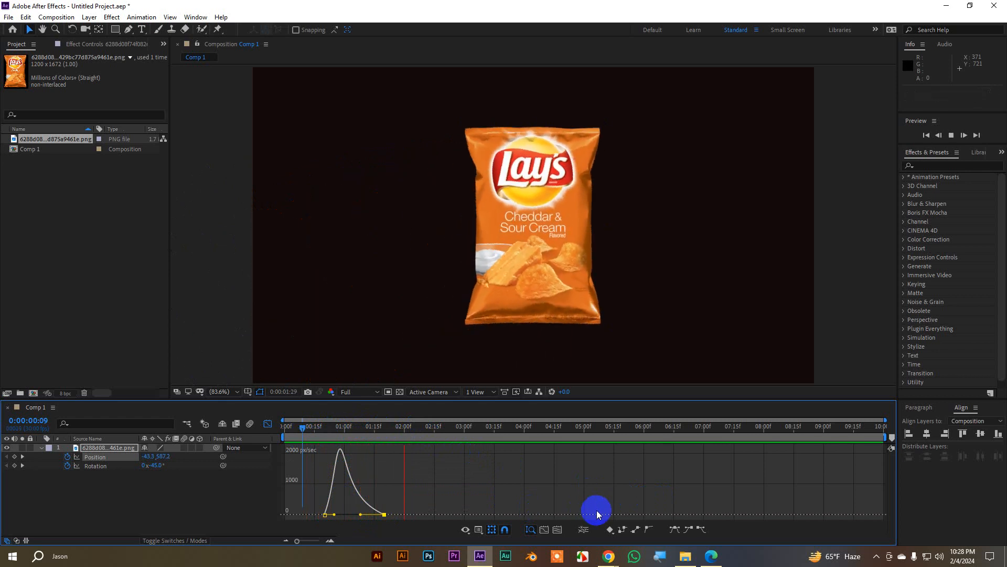
key("space")
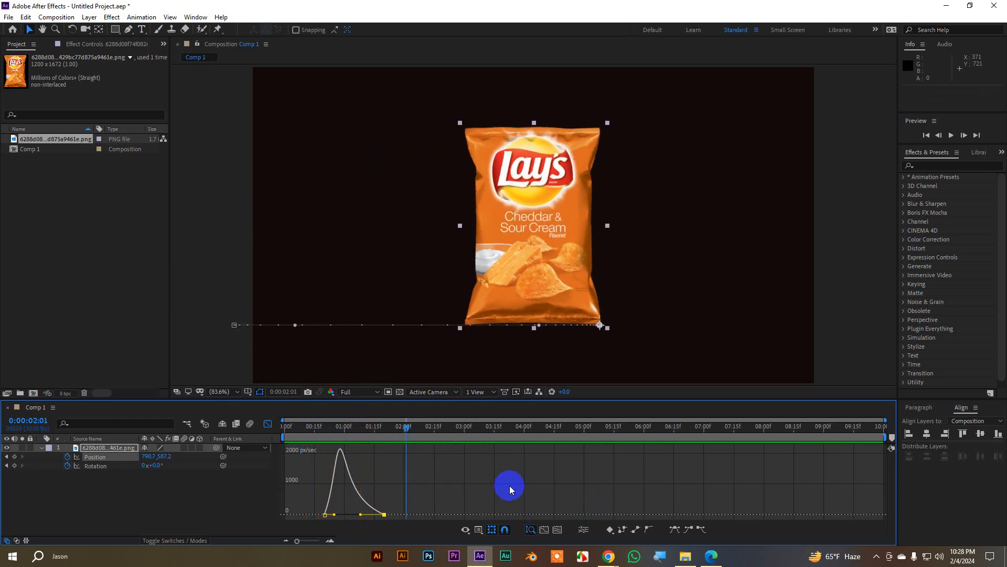
left_click_drag(413, 431, 306, 428)
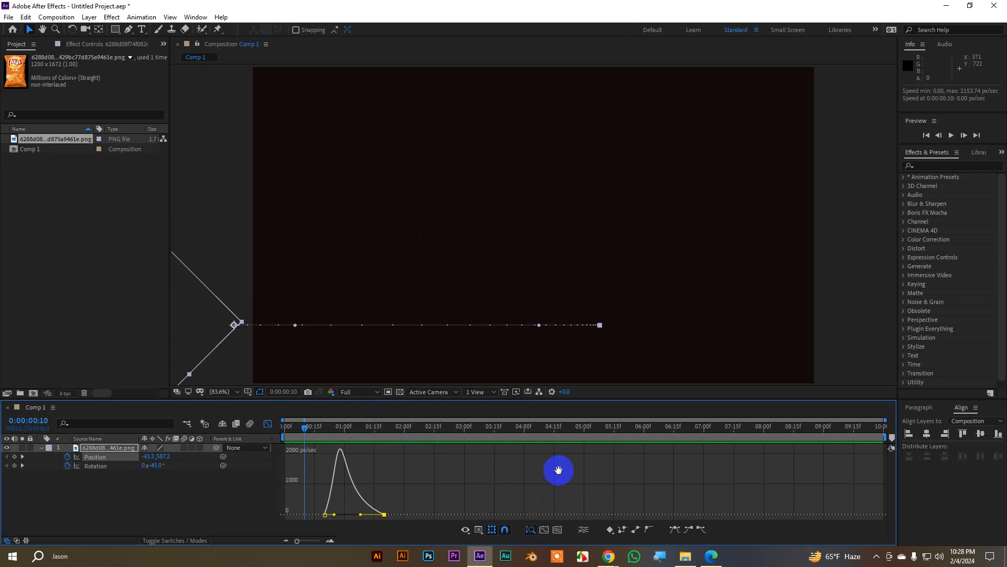
key("space")
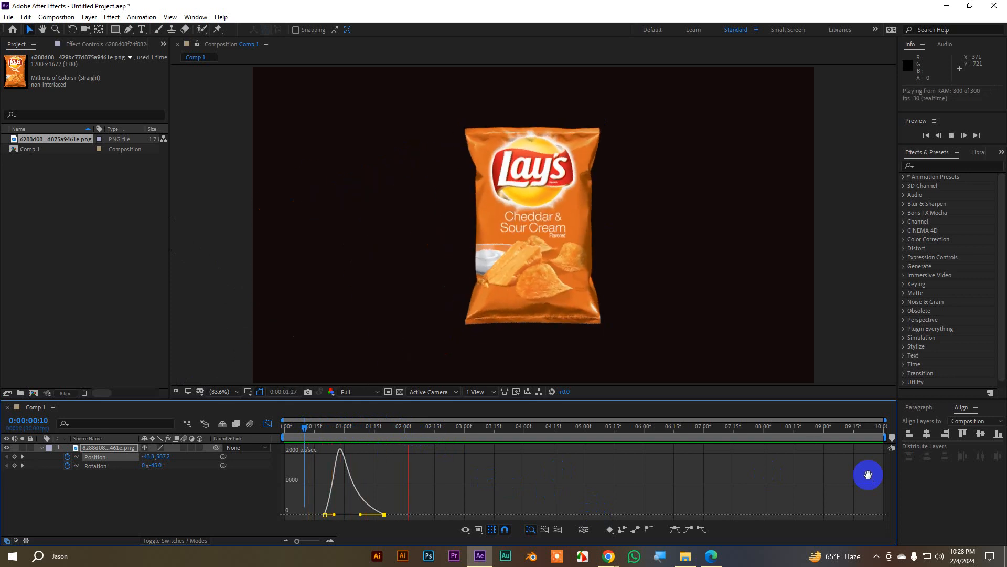
key("space")
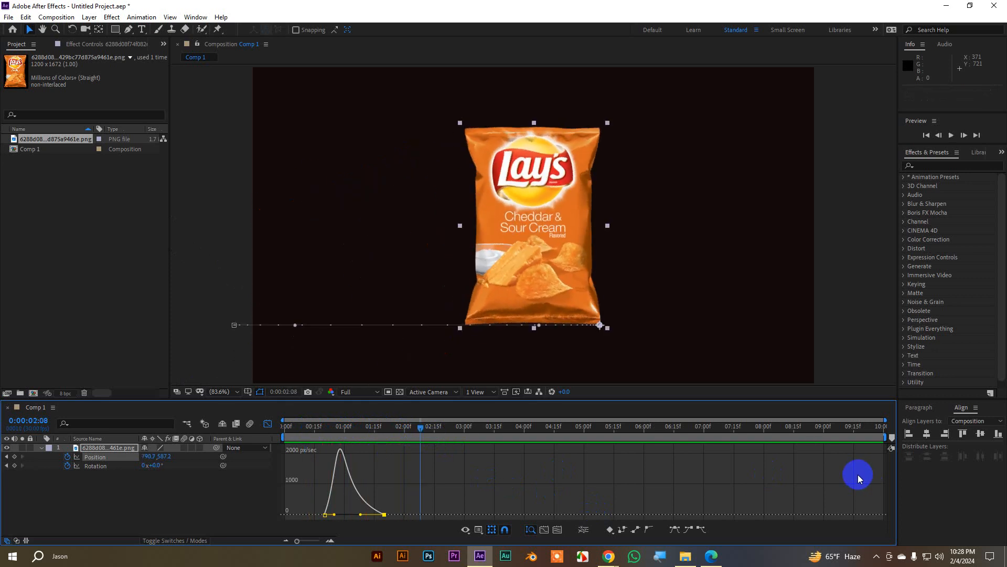
Reshape the Position speed graph for a late peak of about 2986 px/sec, lengthening the first keyframe's outgoing handle and shortening the last keyframe's incoming handle.
left_click(268, 423)
left_click(103, 469)
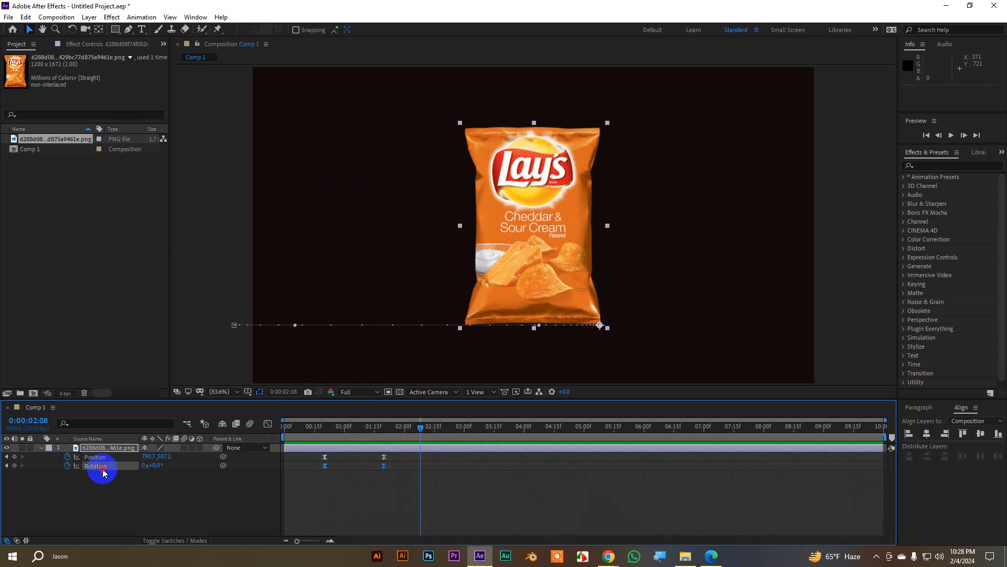
left_click(333, 462)
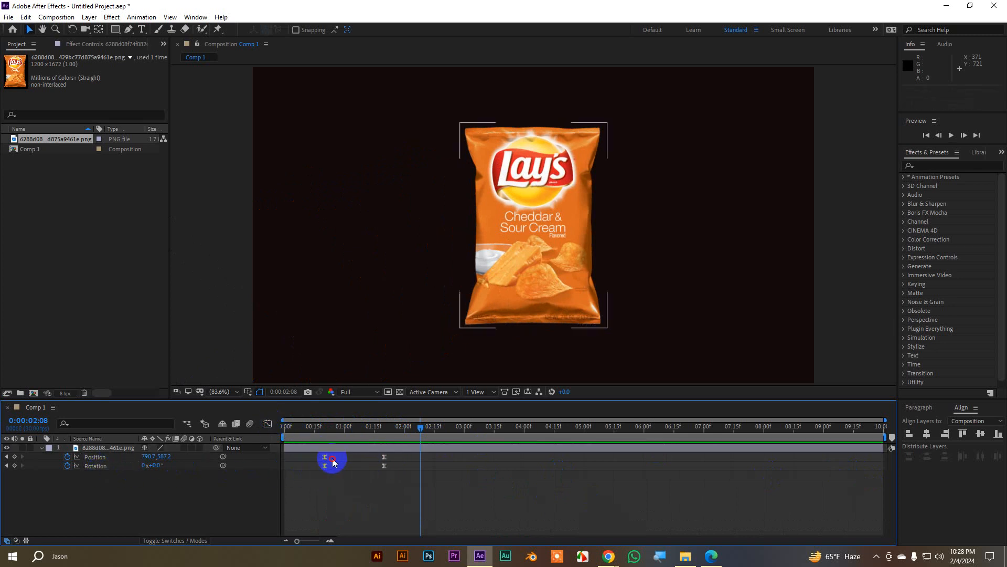
left_click_drag(333, 461, 310, 455)
left_click(268, 423)
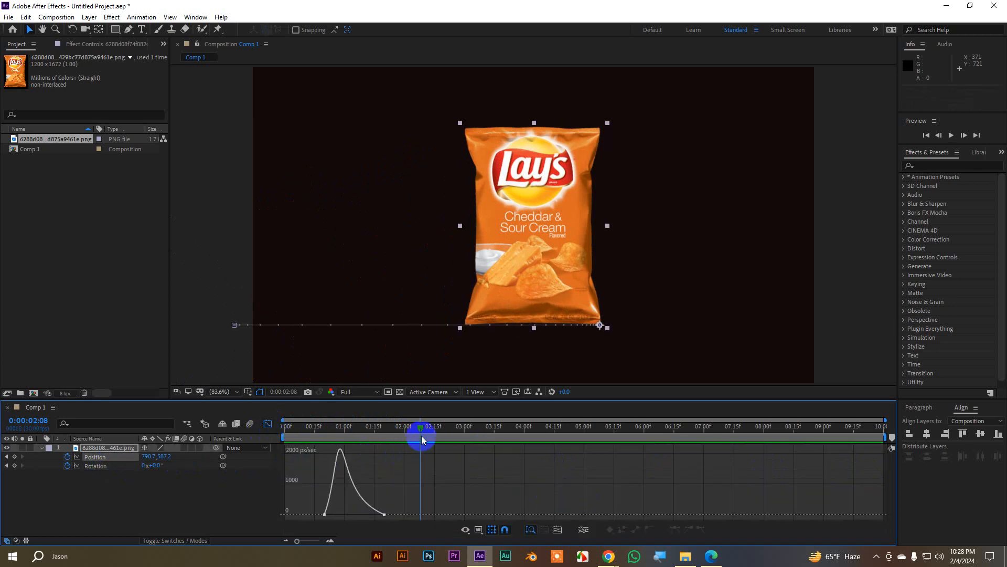
left_click_drag(423, 440, 377, 458)
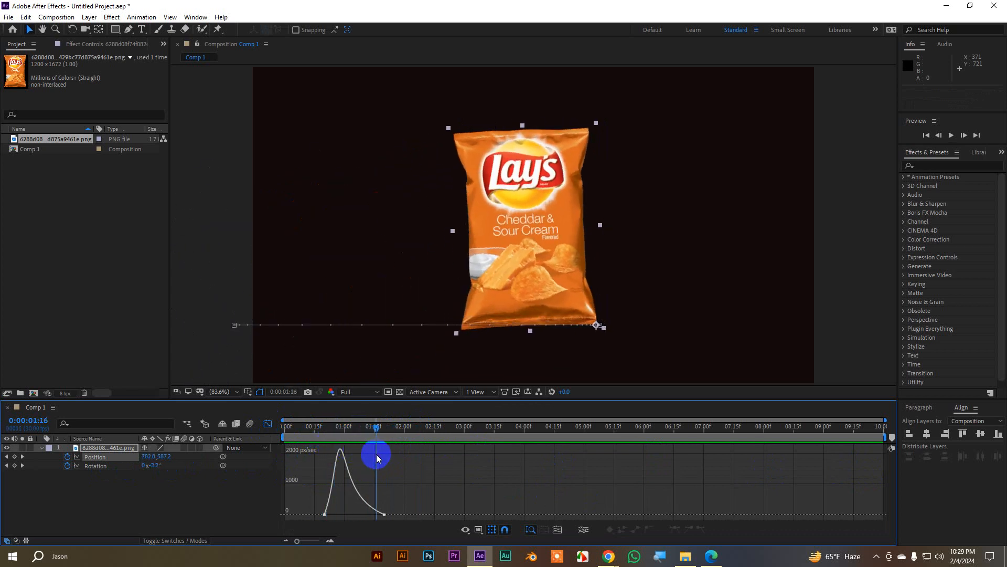
left_click(379, 518)
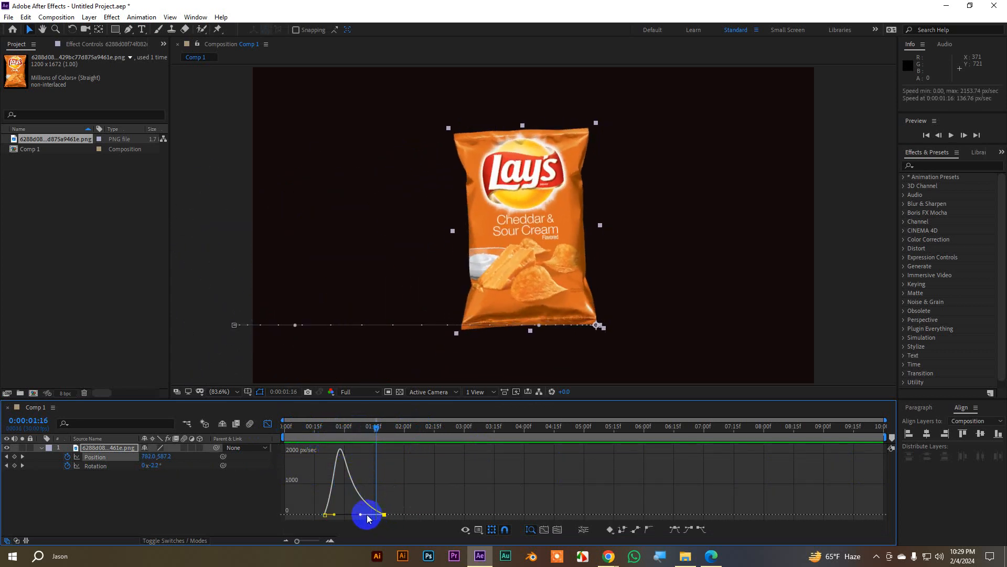
mouse_move(360, 517)
left_mouse_down()
mouse_move(374, 515)
mouse_move(336, 517)
mouse_move(353, 515)
left_mouse_up()
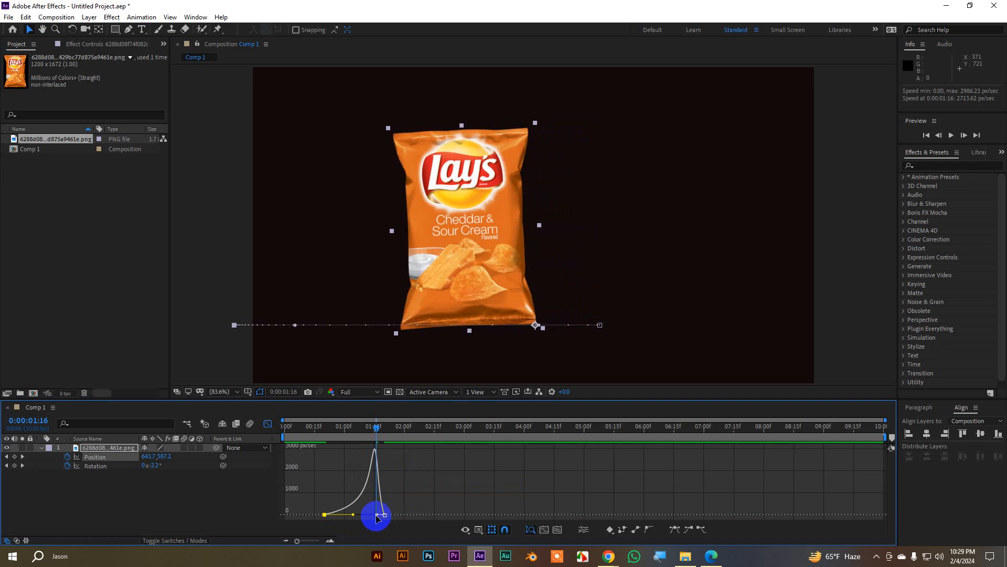
Preview the slow-start, fast-finish slide twice from just before the first Position keyframe.
left_click_drag(371, 427, 312, 441)
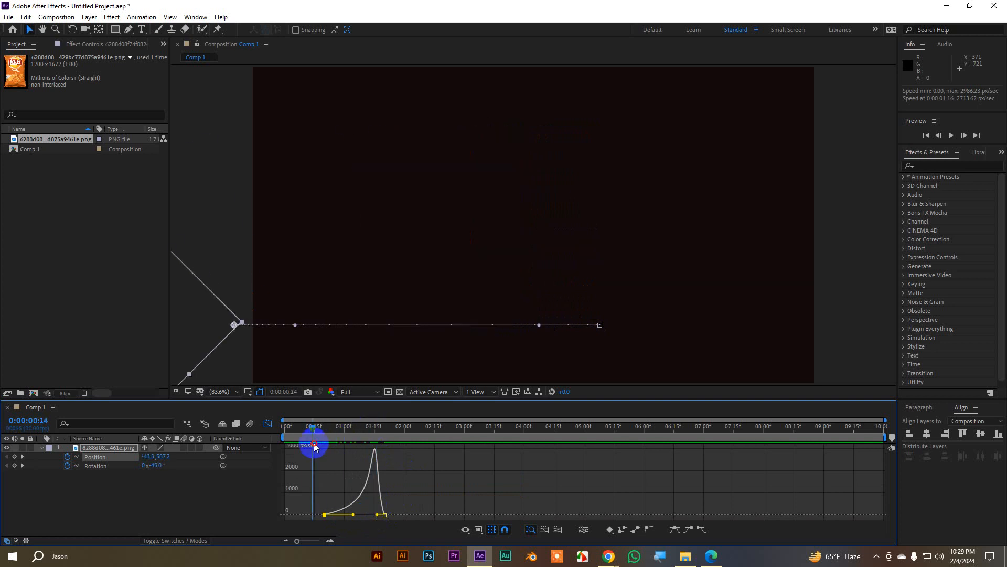
left_click(499, 494)
key("space")
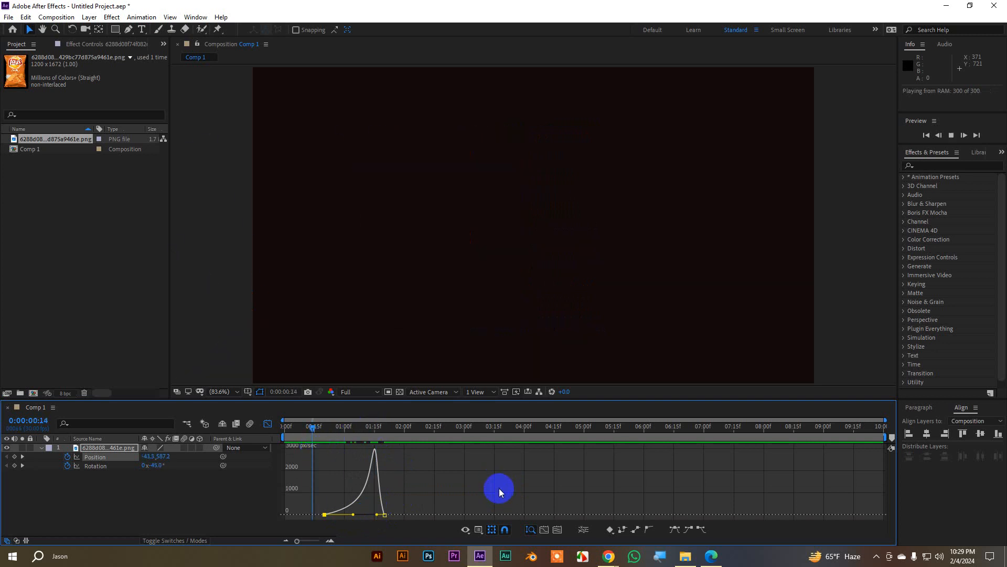
key("space")
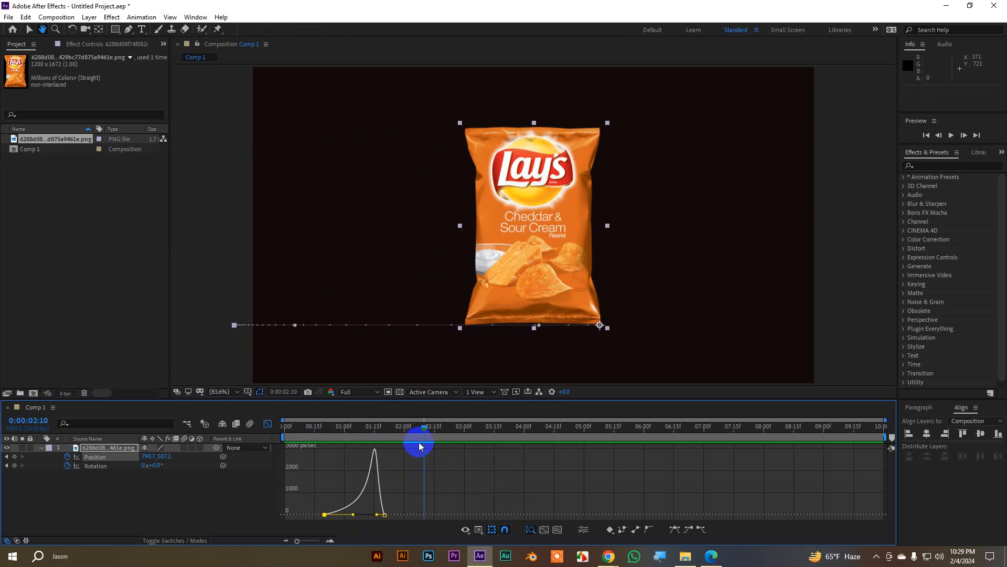
left_click_drag(424, 429, 322, 445)
left_click(537, 471)
key("space")
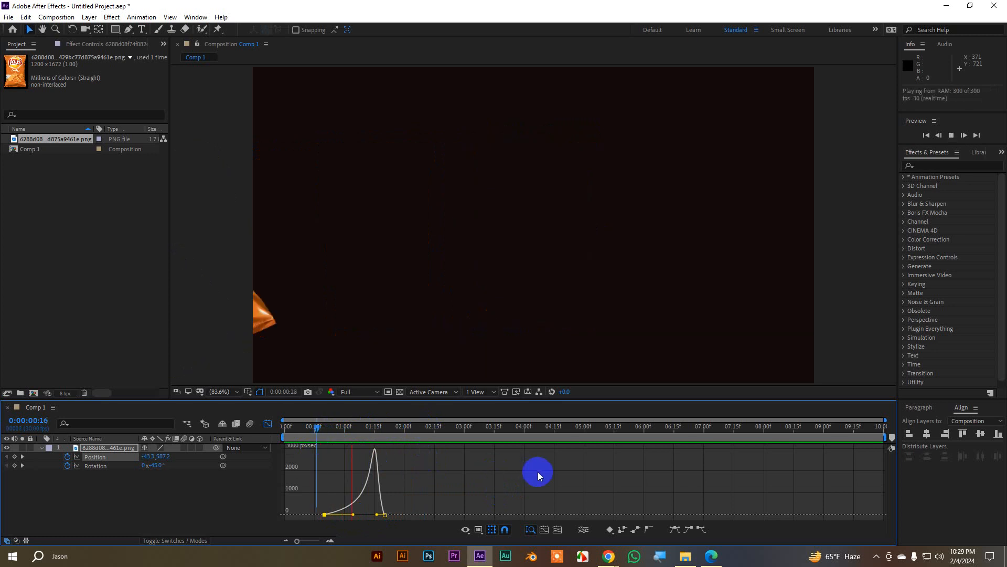
key("space")
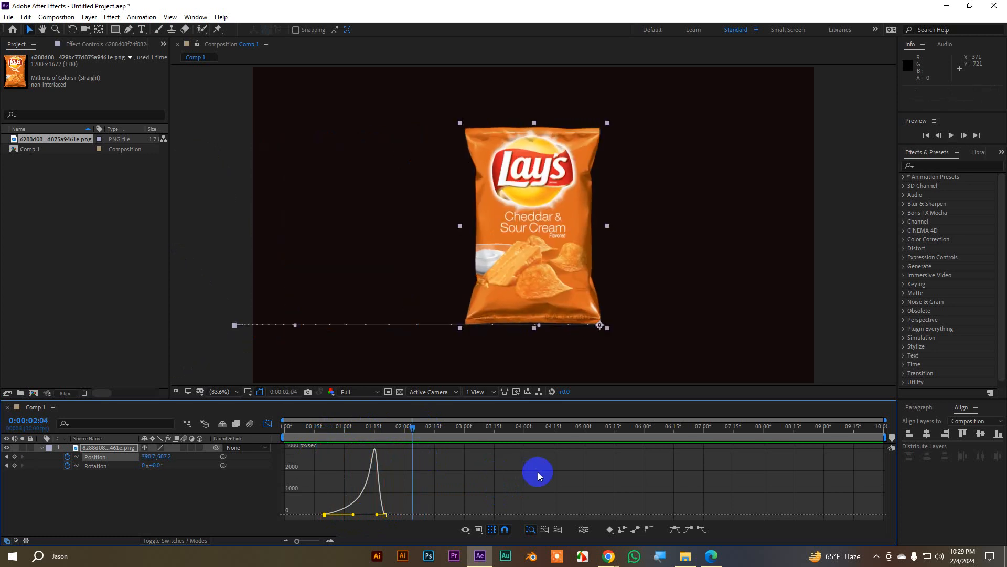
Shorten the first Position keyframe's outgoing handle and lengthen the last one's incoming handle for an early peak of about 2453 px/sec, and preview the slide.
left_click_drag(354, 516, 336, 516)
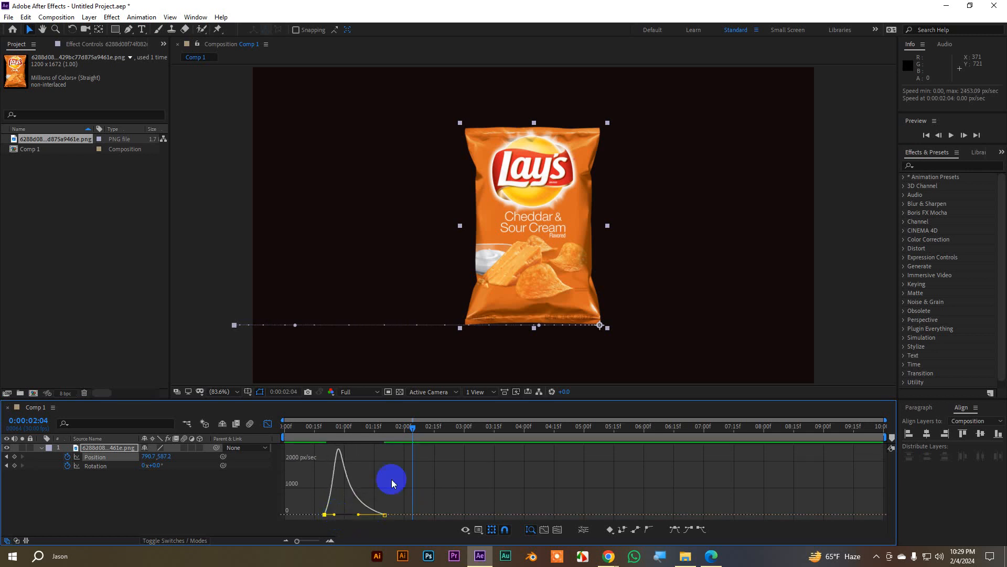
left_click_drag(413, 427, 317, 446)
key("space")
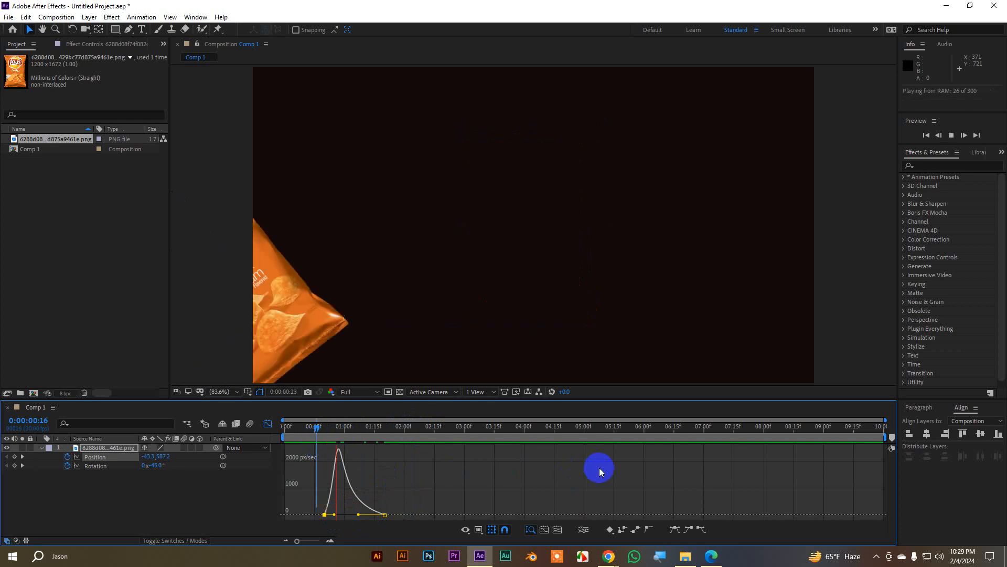
key("space")
left_click_drag(410, 429, 300, 442)
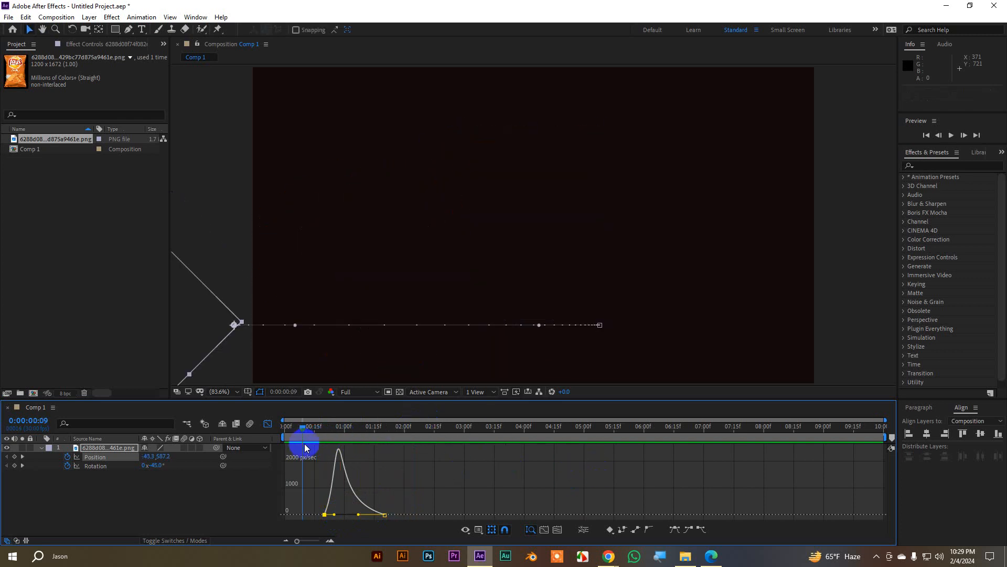
key("space")
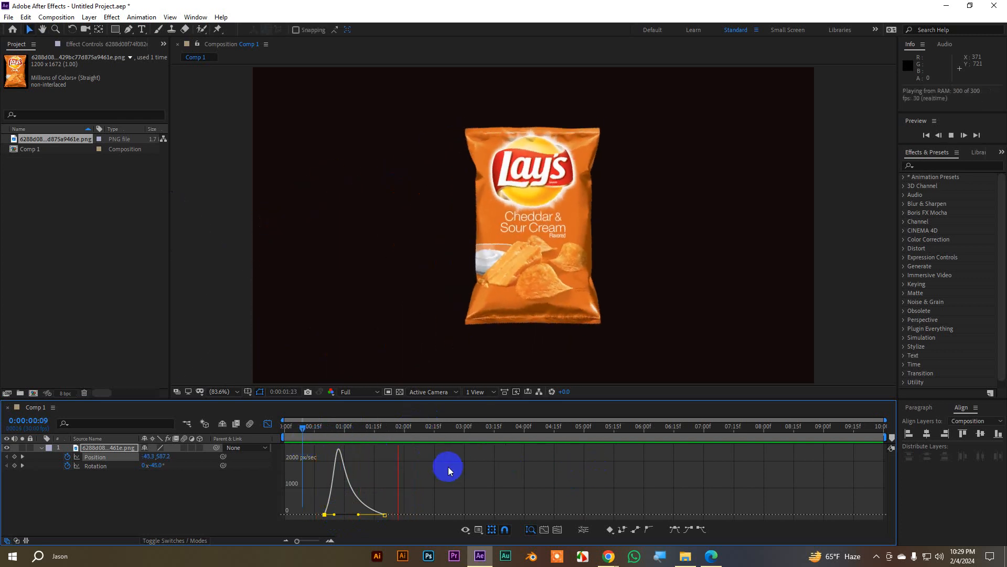
key("space")
In the Rotation speed graph, extend the 0:00:01:20 keyframe's incoming handle toward the first keyframe for an early peak of about 137 °/sec.
left_click(268, 425)
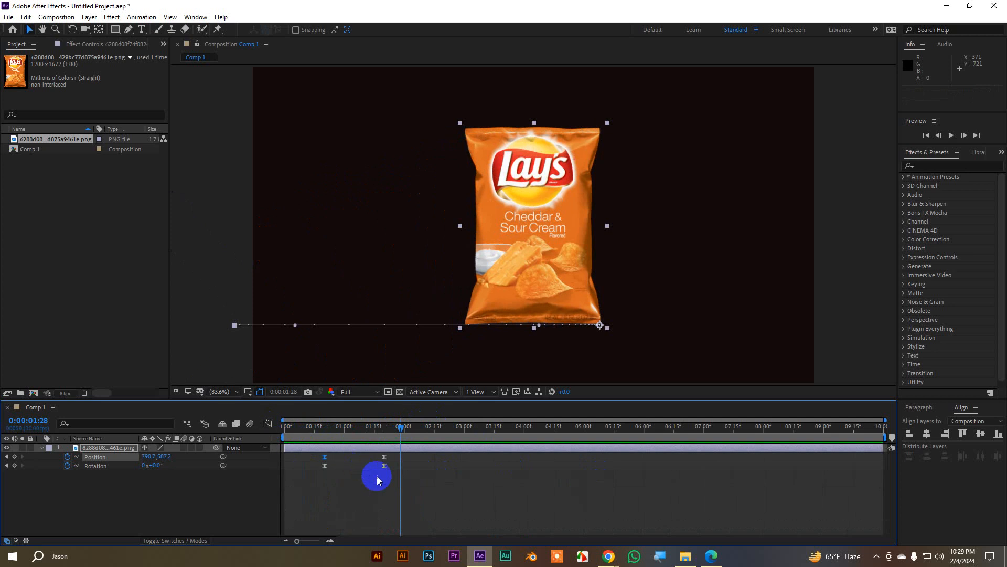
left_click_drag(439, 484, 319, 471)
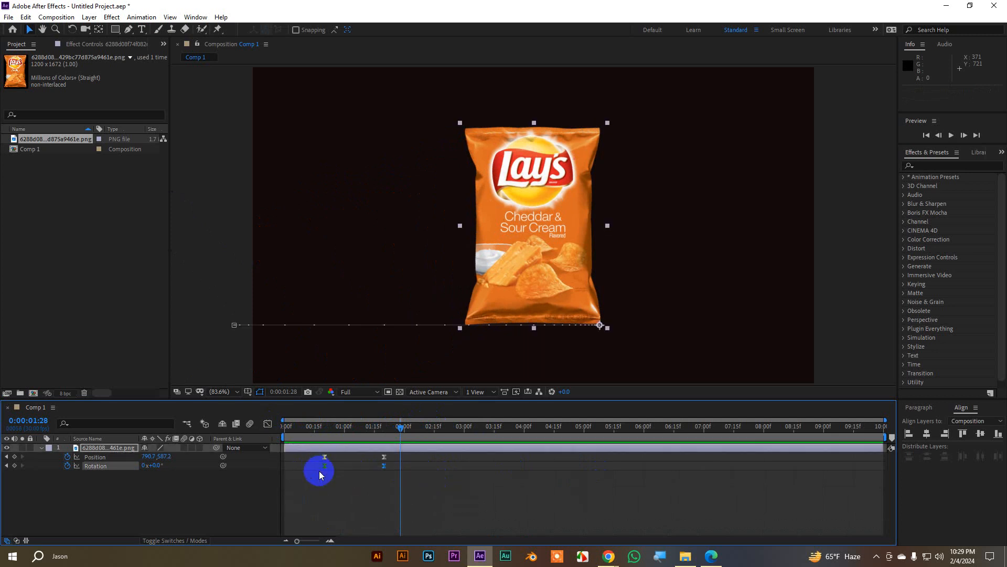
left_click(400, 444)
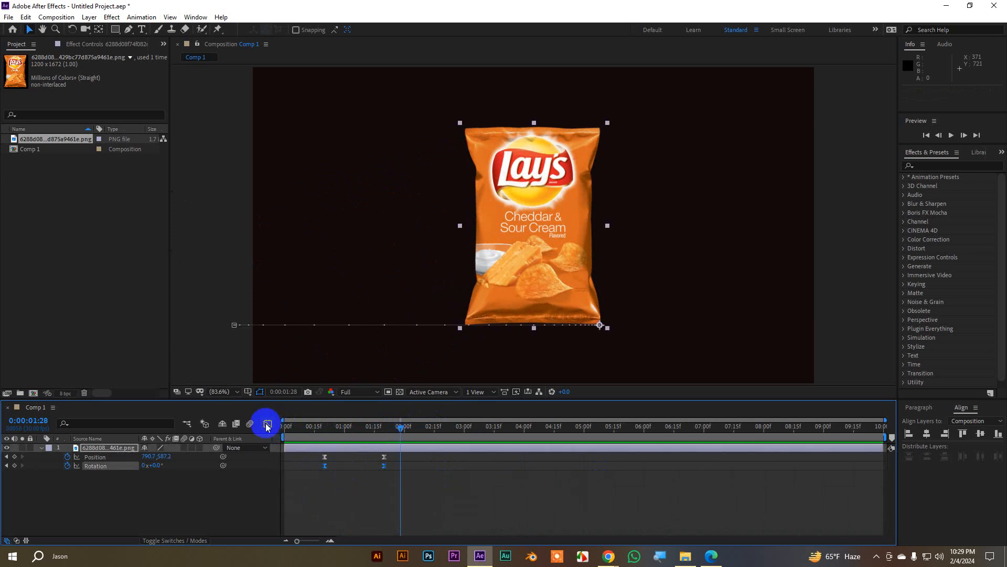
left_click(267, 424)
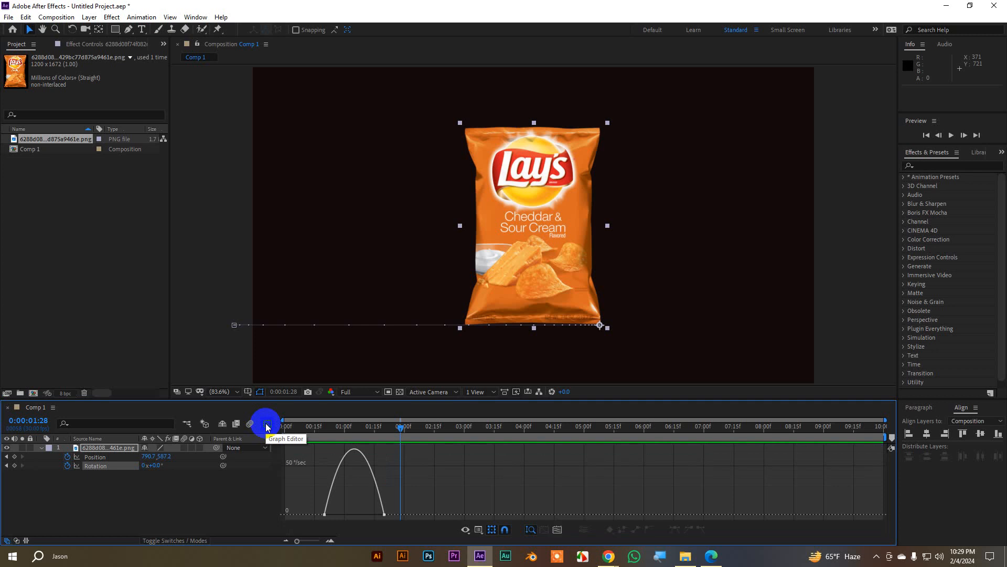
mouse_move(383, 516)
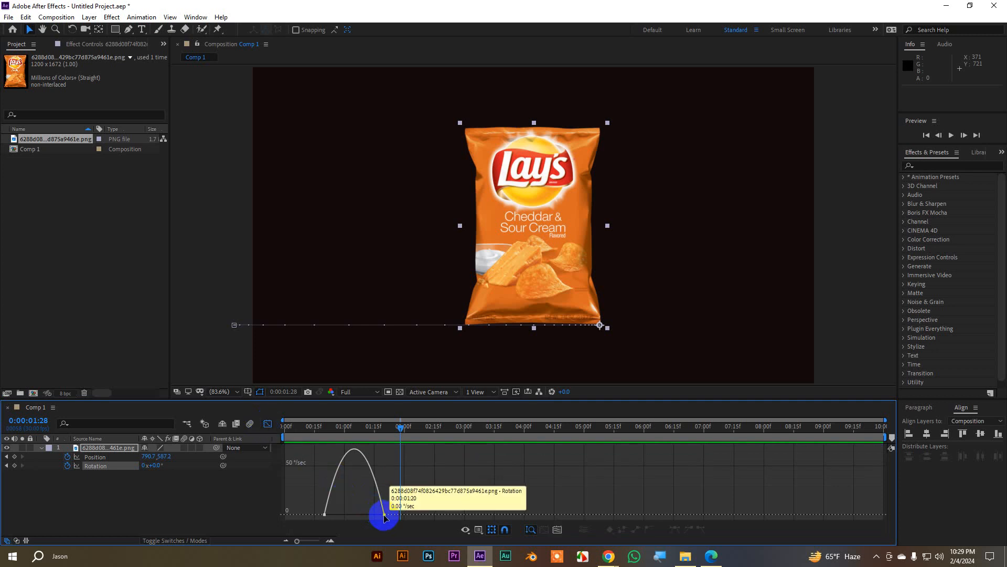
left_click(384, 516)
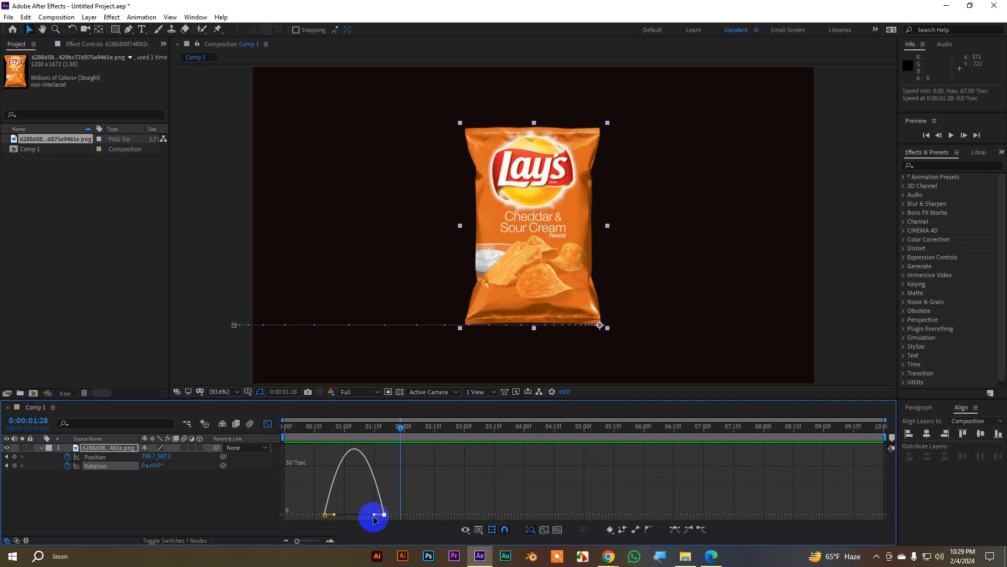
left_click_drag(374, 518, 358, 516)
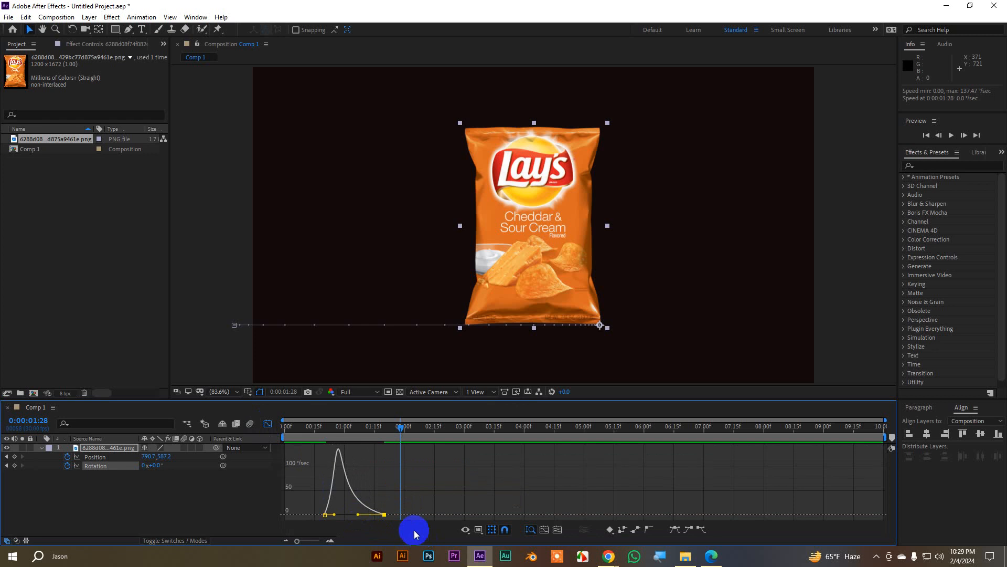
Leave the Graph Editor and preview the bag's combined slide and rotation from the composition's start.
left_click(268, 424)
key("space")
left_click(632, 502)
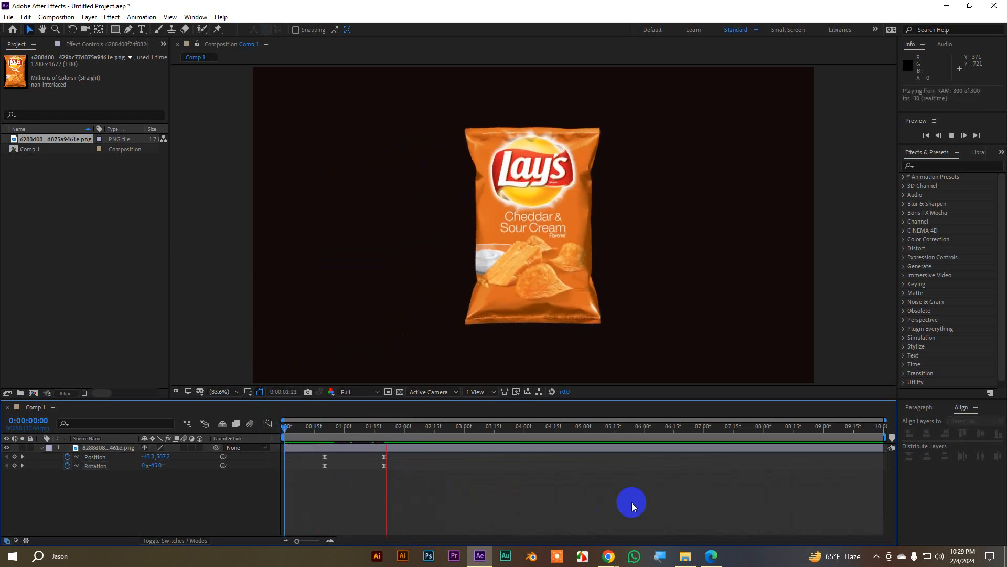
left_click(333, 435)
key("space")
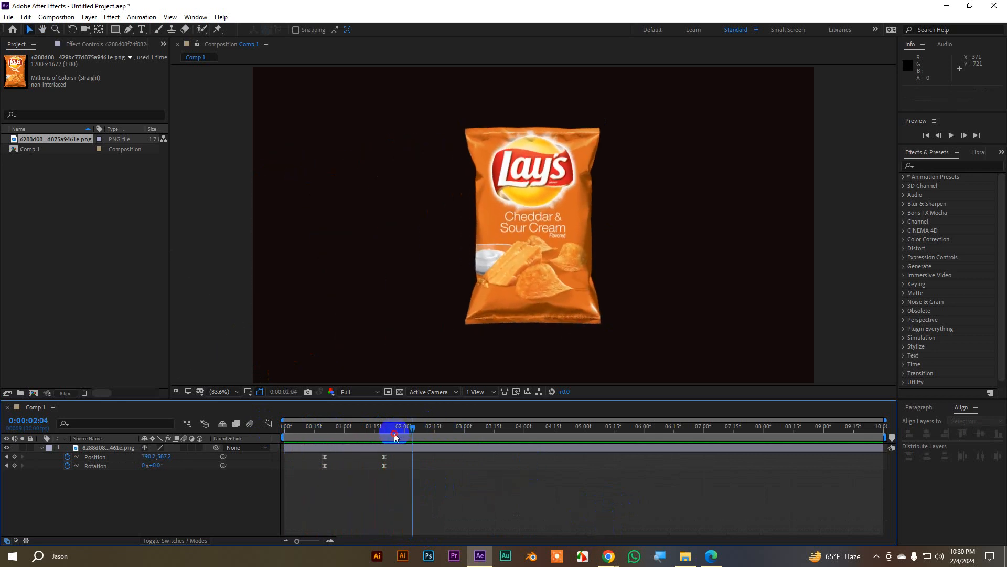
Shorten the 0:00:01:20 Rotation keyframe's incoming handle for a gentler speed peak of about 78 °/sec, and return to 0:00:00:00 in the layer view.
left_click(339, 426)
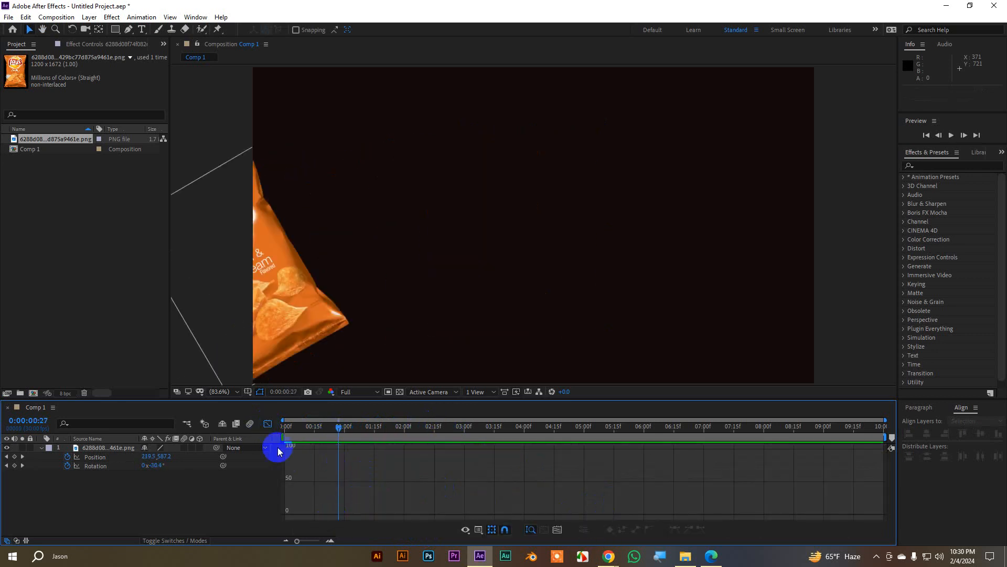
left_click_drag(417, 484, 314, 464)
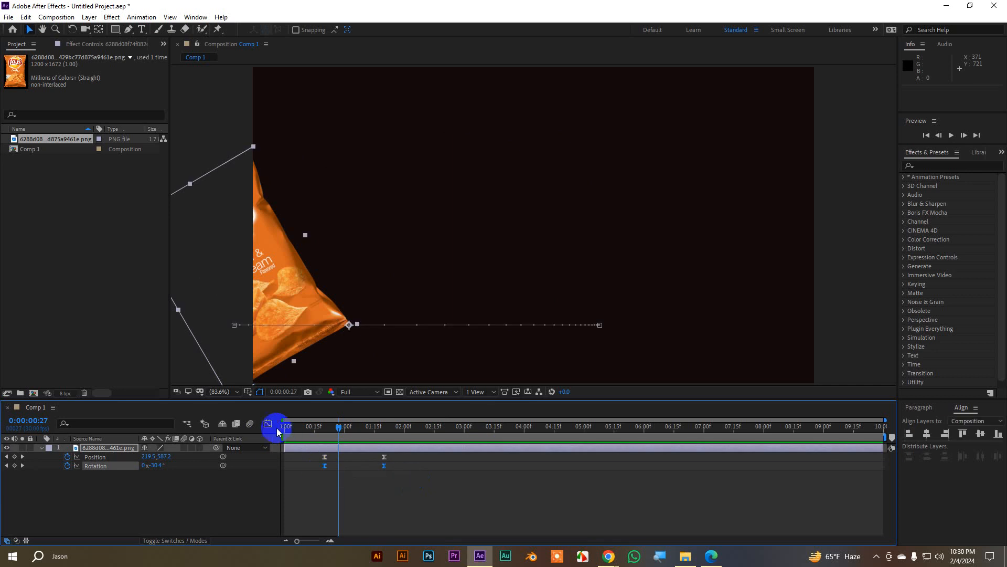
left_click(267, 423)
left_click(384, 515)
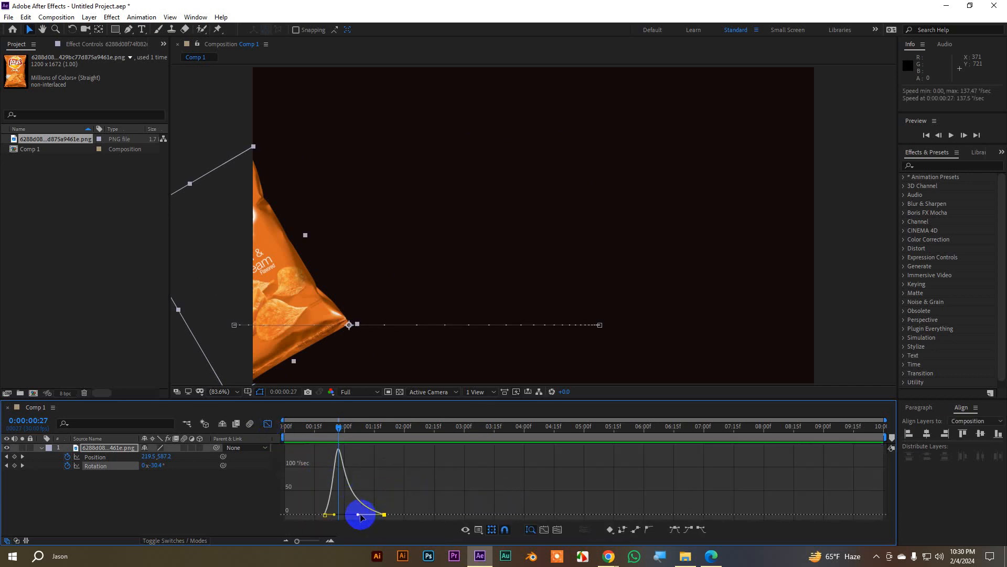
left_click_drag(358, 515, 348, 490)
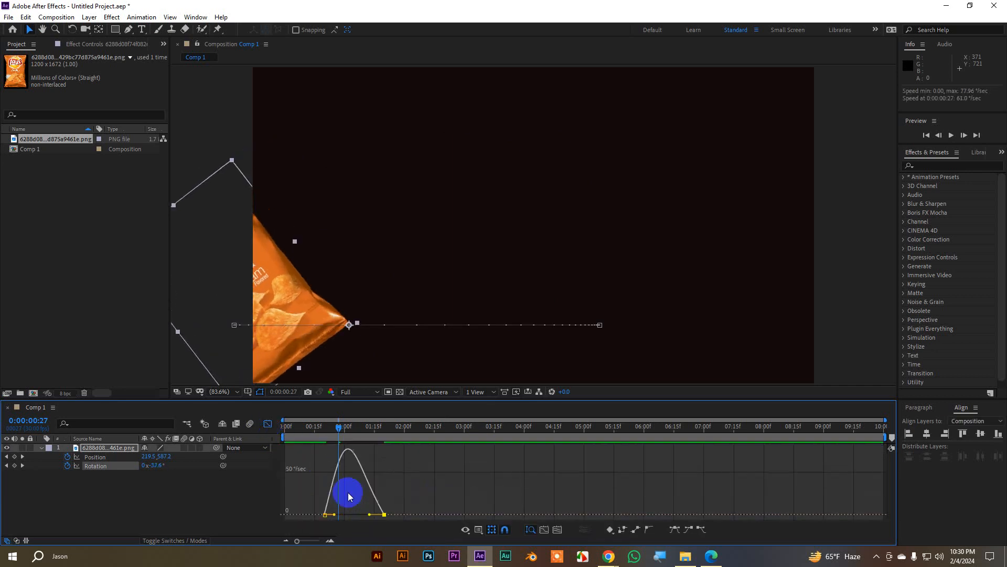
left_click(268, 423)
left_click_drag(347, 435, 292, 431)
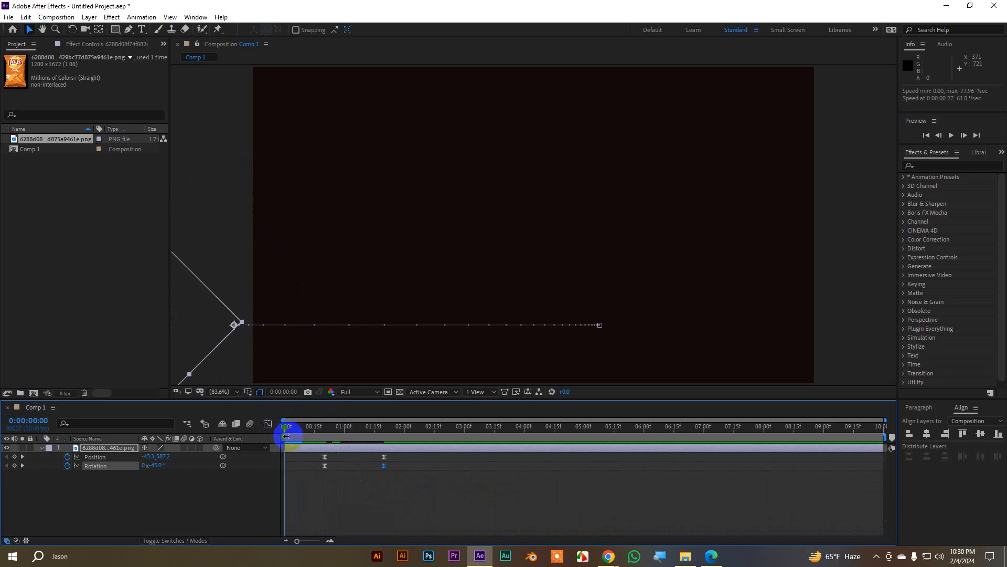
Preview the bag's slide and rotation from the composition's start and again from 0:00:00:15, then deselect the layer.
key("space")
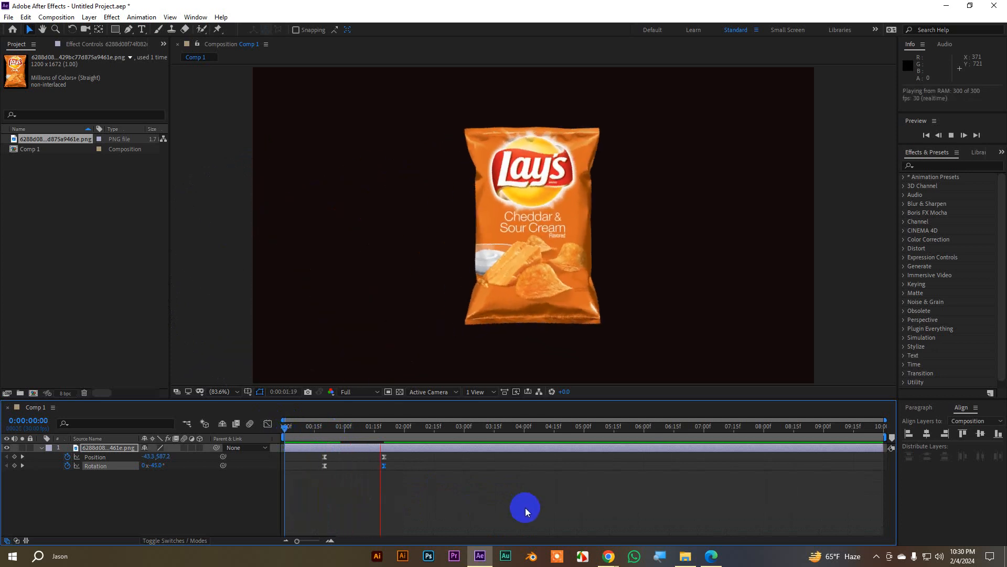
left_click(425, 429)
left_click_drag(426, 430, 315, 435)
key("space")
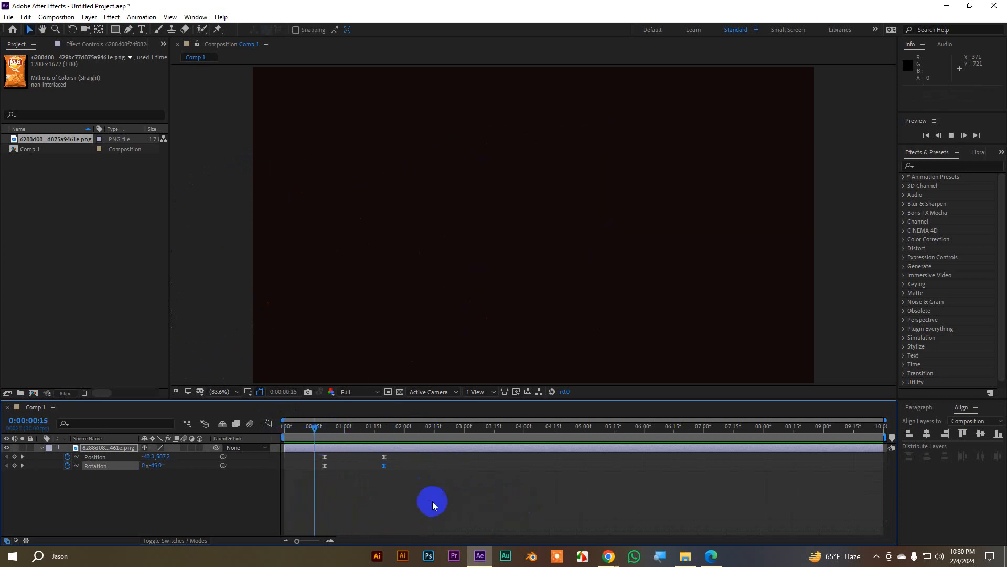
key("space")
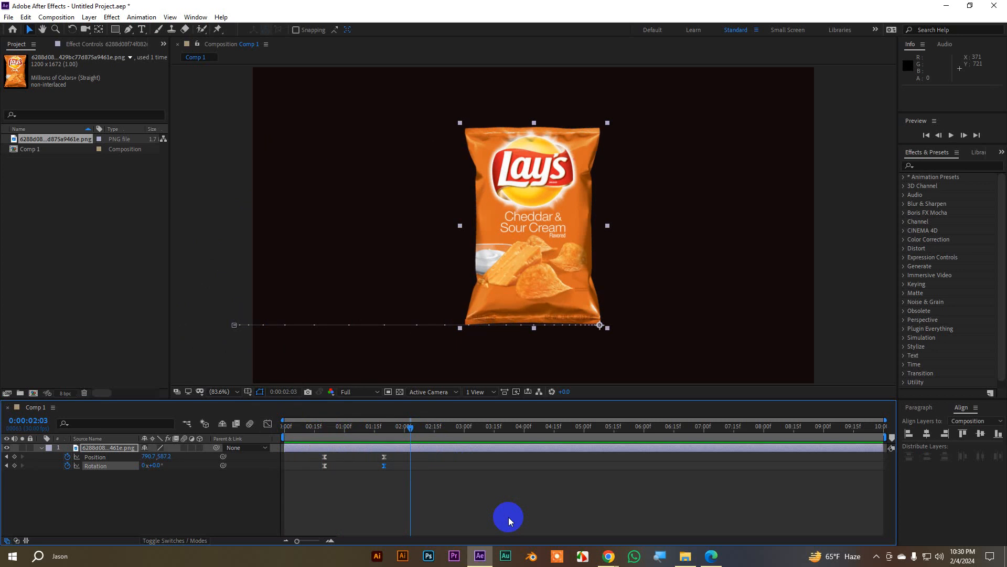
left_click(511, 512)
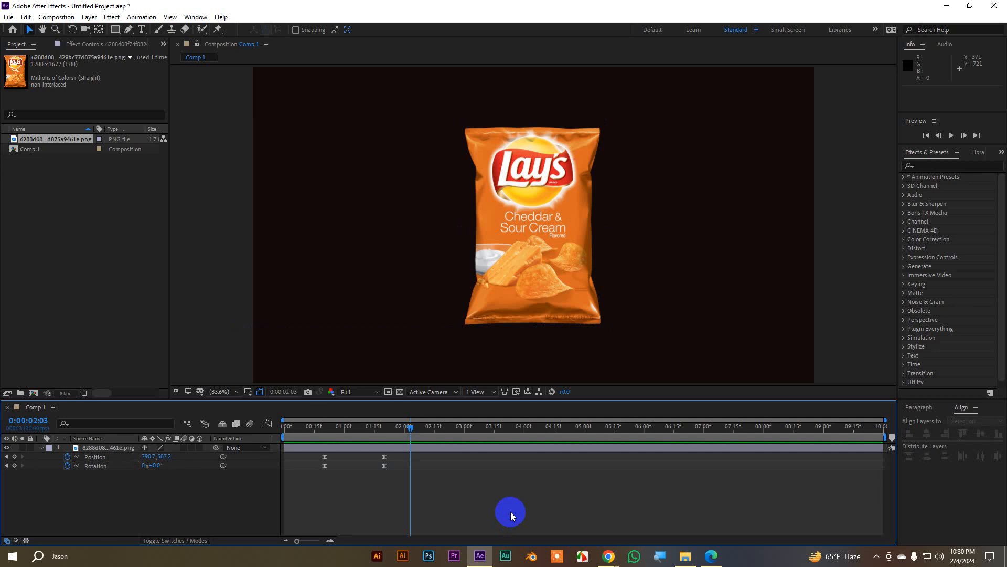
Delete the chips bag layer from Comp 1.
left_click(556, 229)
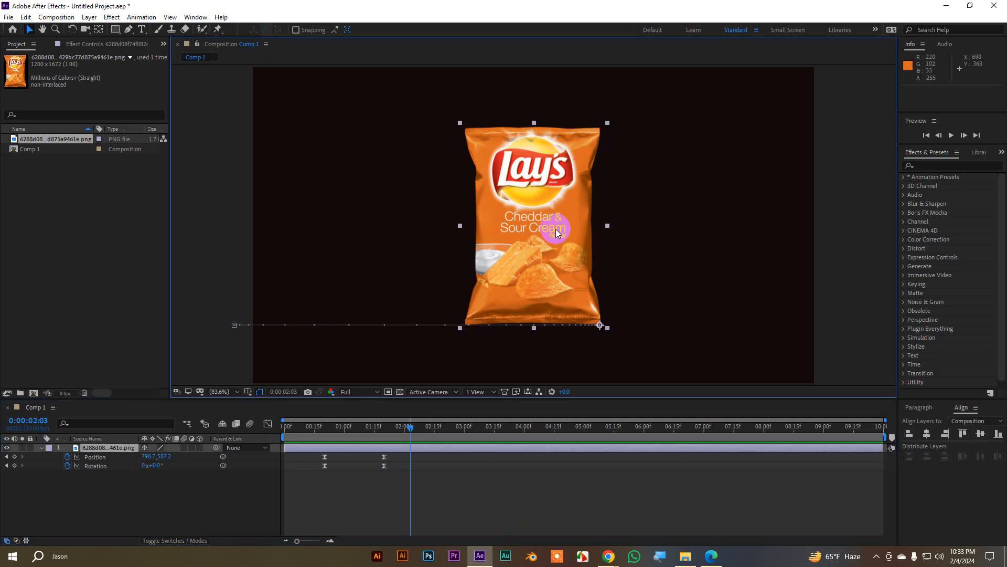
scroll(557, 233, "down", 1)
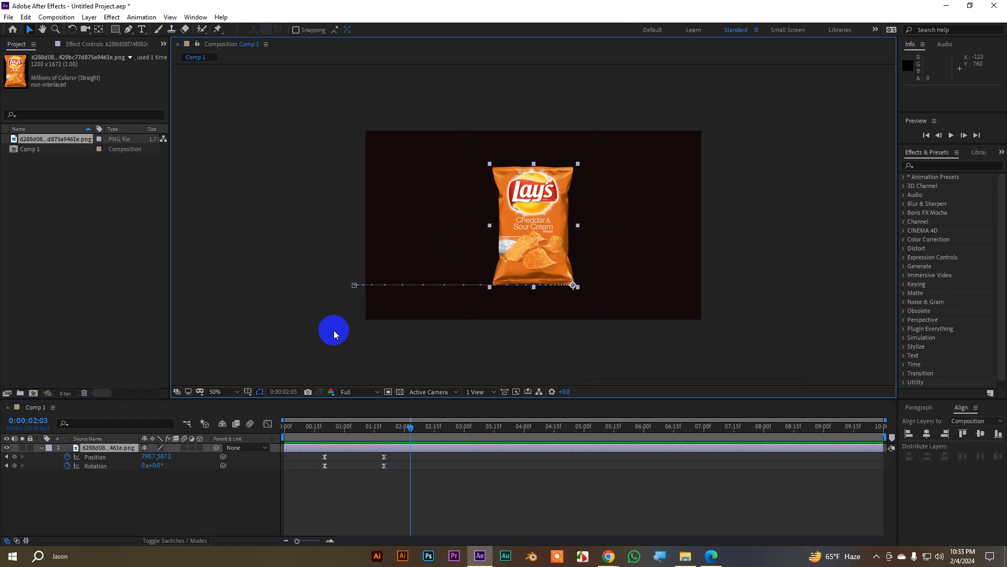
left_click(42, 448)
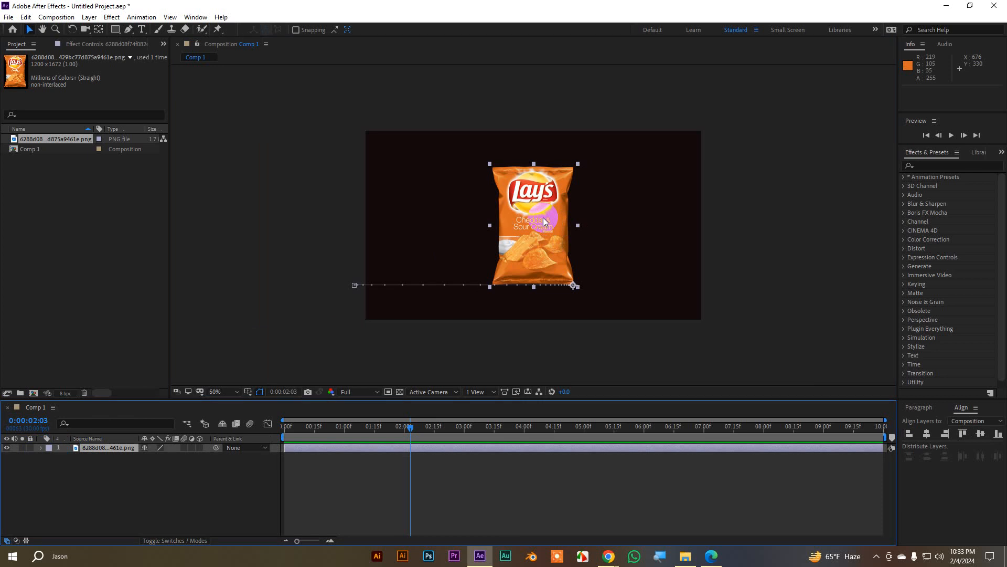
key("Delete")
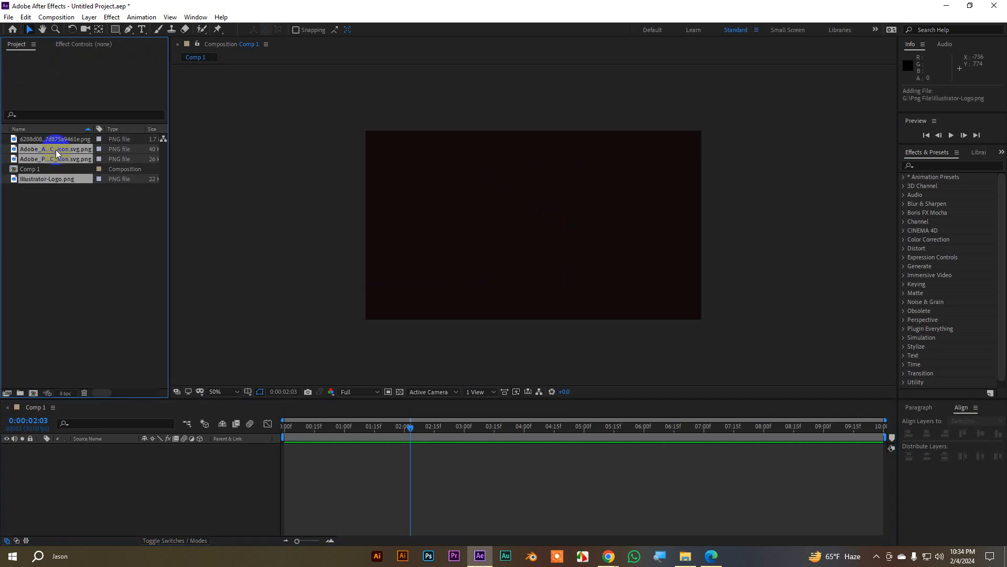
Add the After Effects, Premiere Pro and Illustrator logo images to Comp 1 and scale all three layers to 11%.
left_click_drag(55, 150, 173, 465)
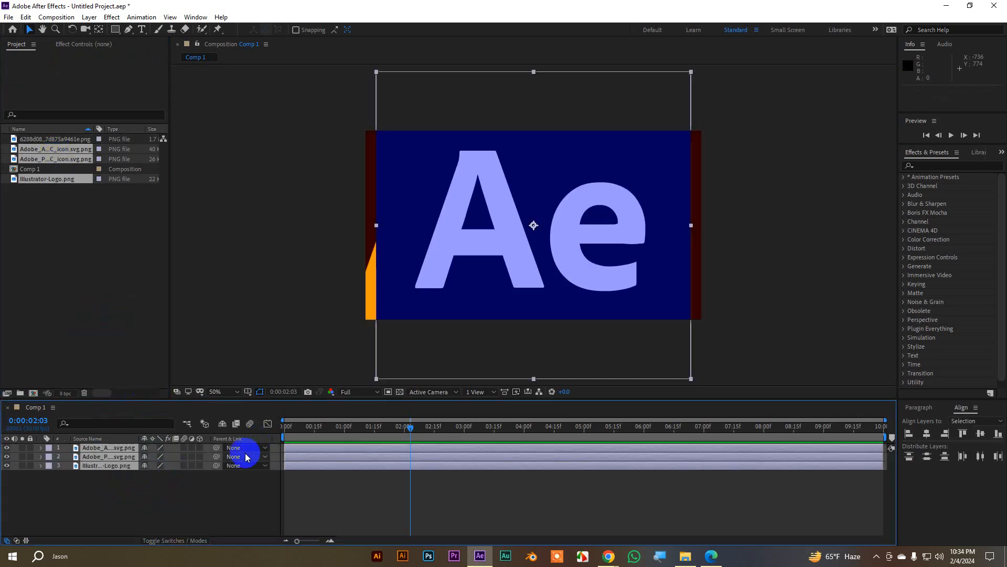
key("s")
left_click_drag(157, 456, 125, 466)
left_click_drag(123, 466, 122, 466)
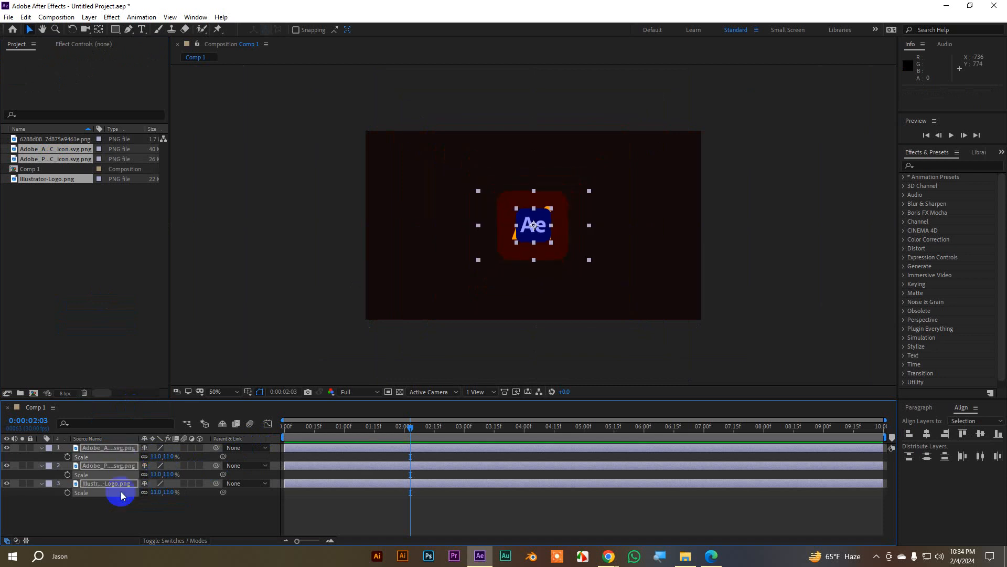
Set the Scale of the After Effects and Premiere Pro logo layers to 23%.
left_click(106, 505)
left_click(531, 225)
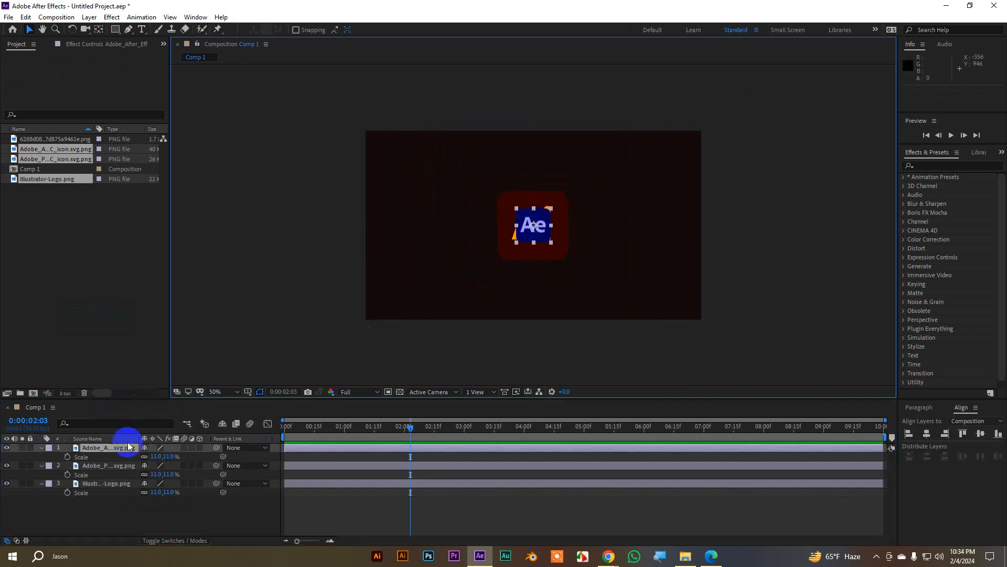
left_click(110, 466, "ctrl")
key("s")
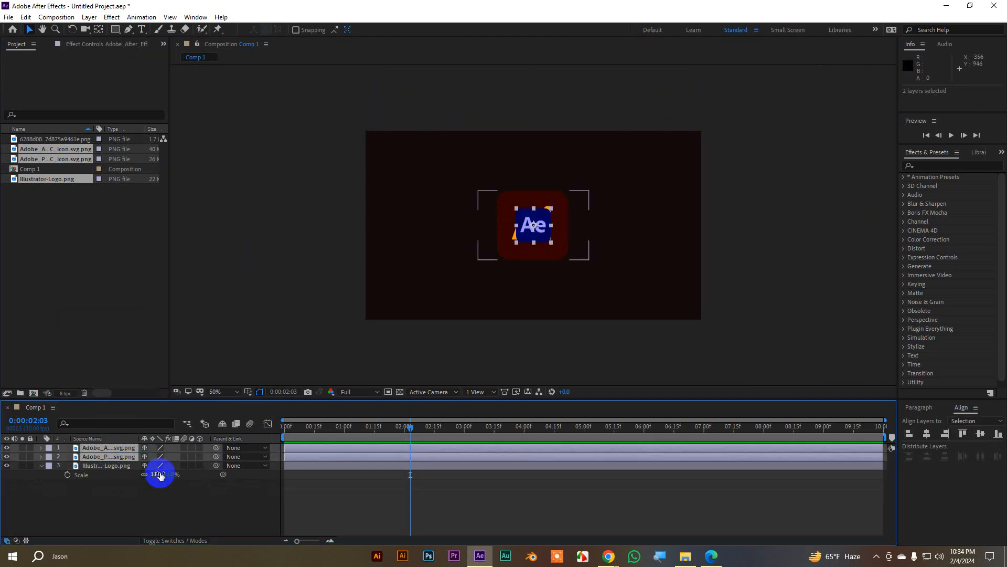
key("s")
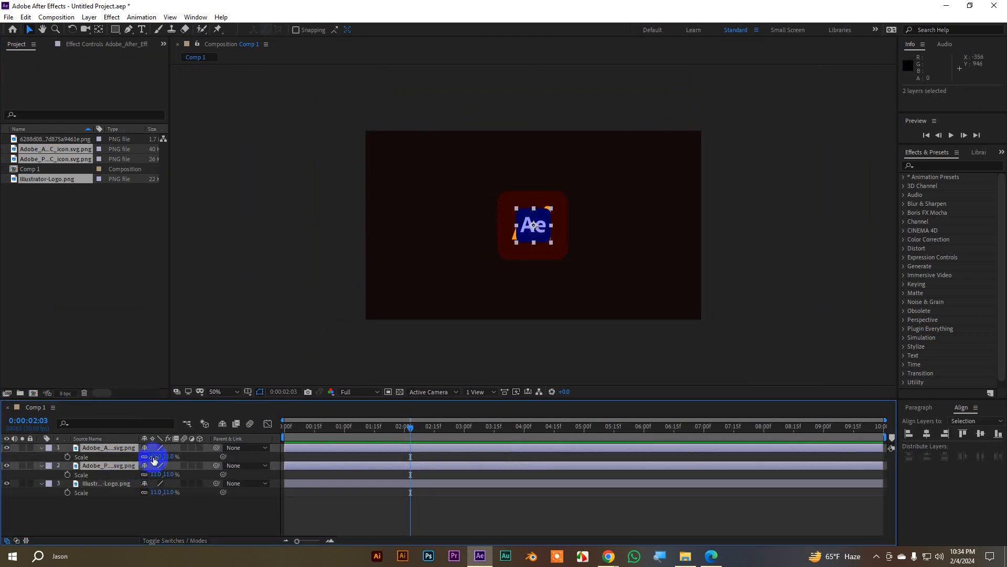
left_click_drag(153, 457, 160, 456)
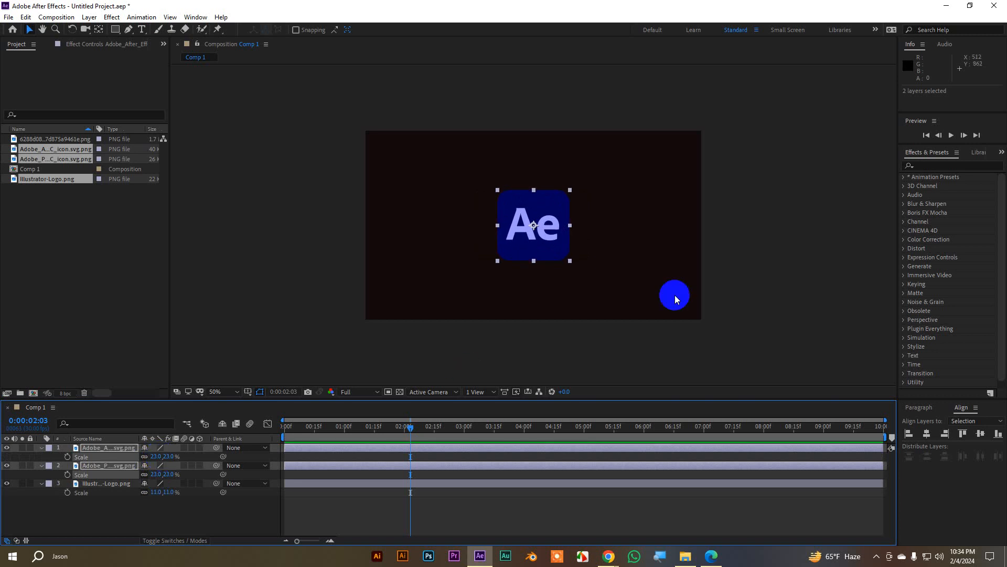
Collapse the layers' properties and arrange the logos in a row, with Ae left of the Ai logo and Pr right of it.
left_click(41, 449)
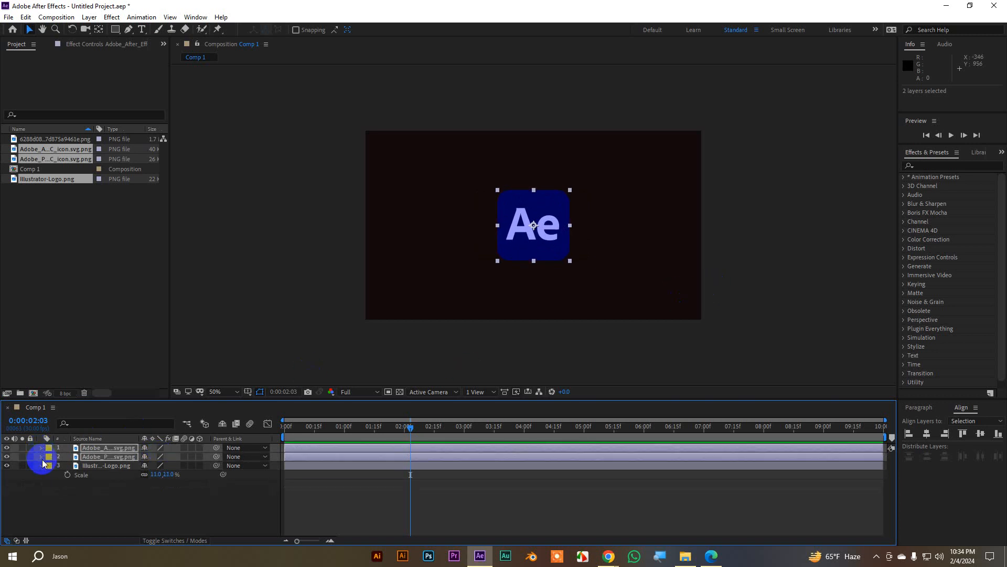
left_click(41, 458)
left_click(43, 479)
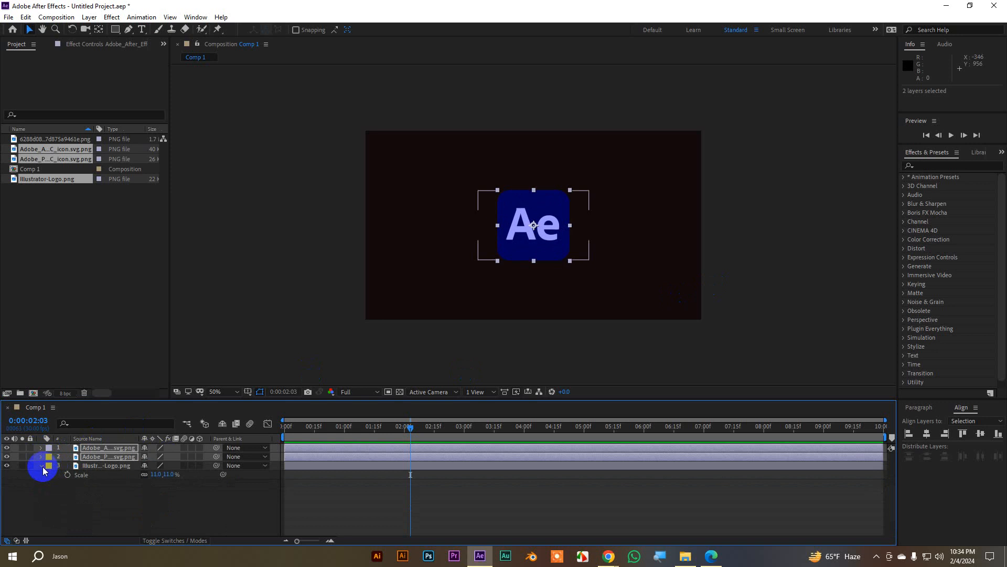
left_click(477, 339)
left_click_drag(541, 235, 452, 236)
left_click_drag(554, 227, 638, 223)
left_click(743, 229)
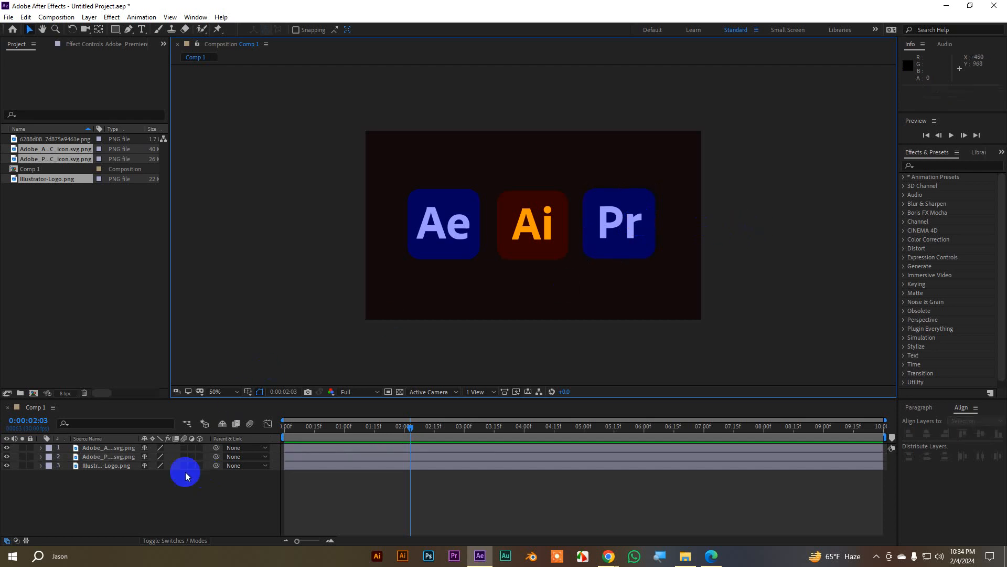
left_click_drag(136, 496, 100, 475)
left_click(109, 487)
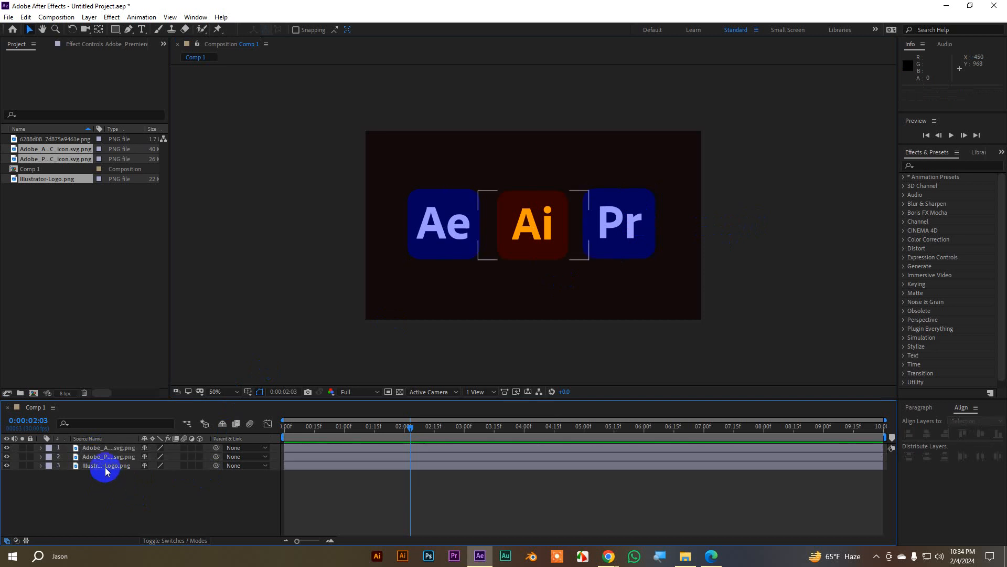
left_click(103, 465)
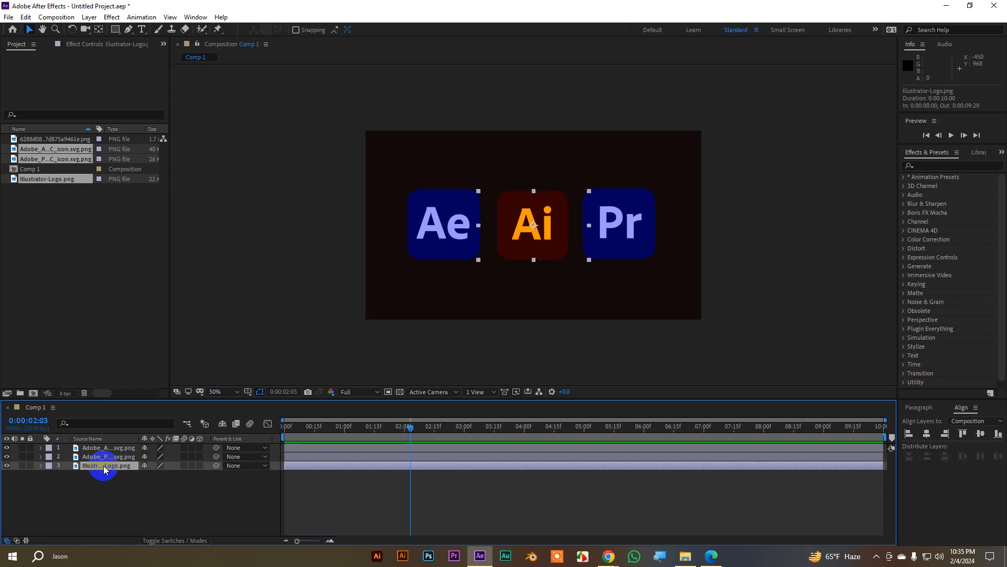
left_click(137, 486)
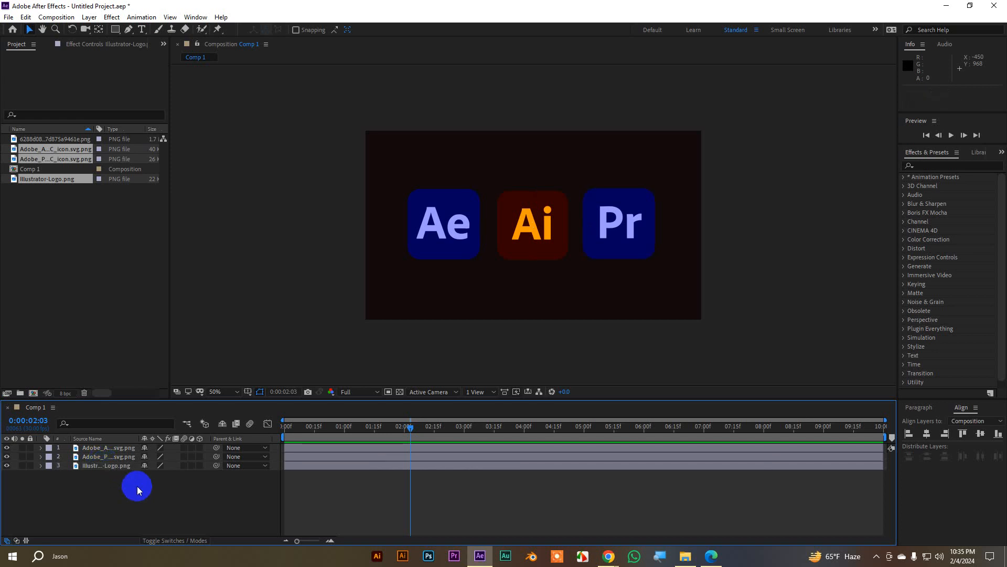
left_click(106, 449)
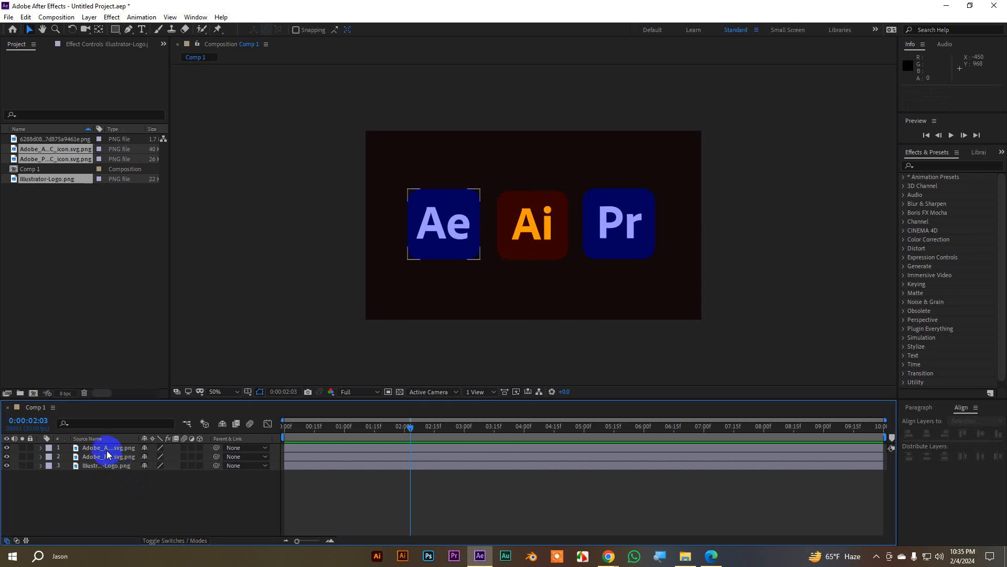
left_click(160, 491)
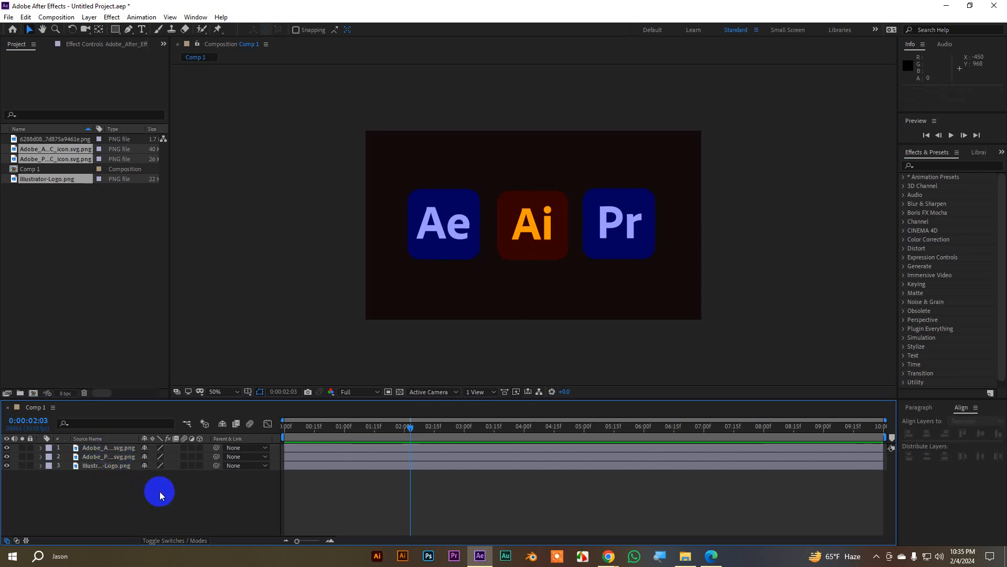
left_click(118, 449)
left_click(117, 456, "ctrl")
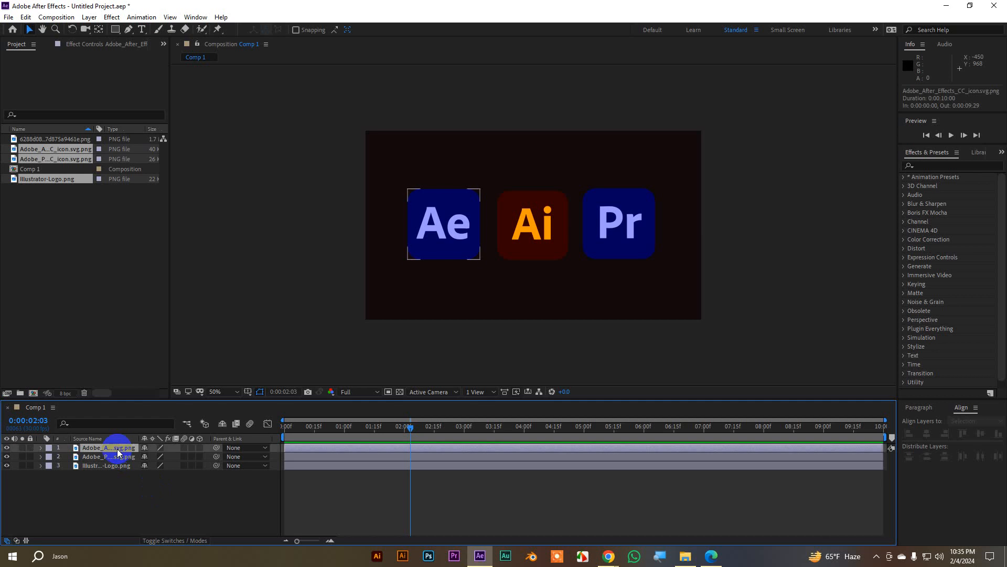
left_click(113, 467, "ctrl")
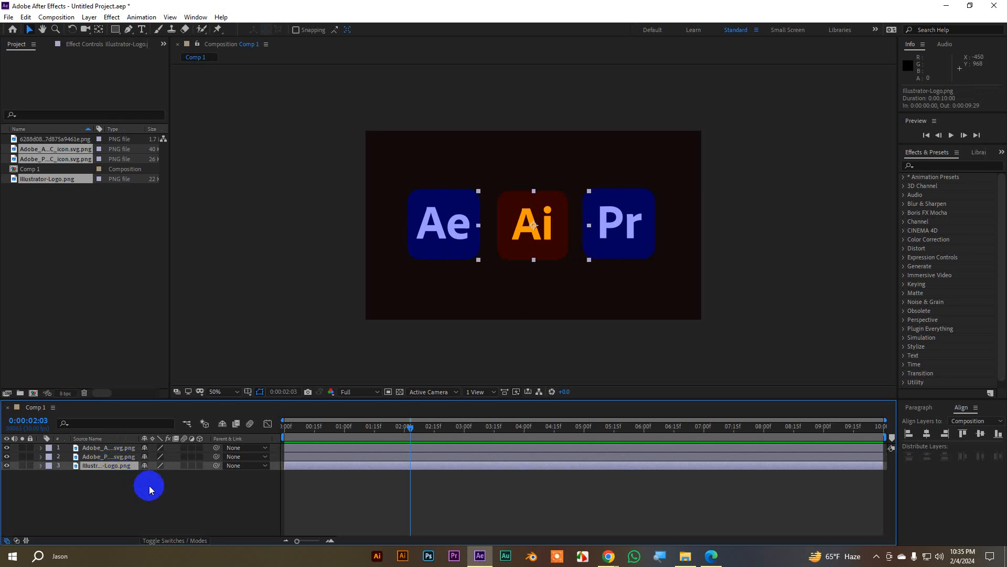
left_click_drag(149, 486, 100, 448)
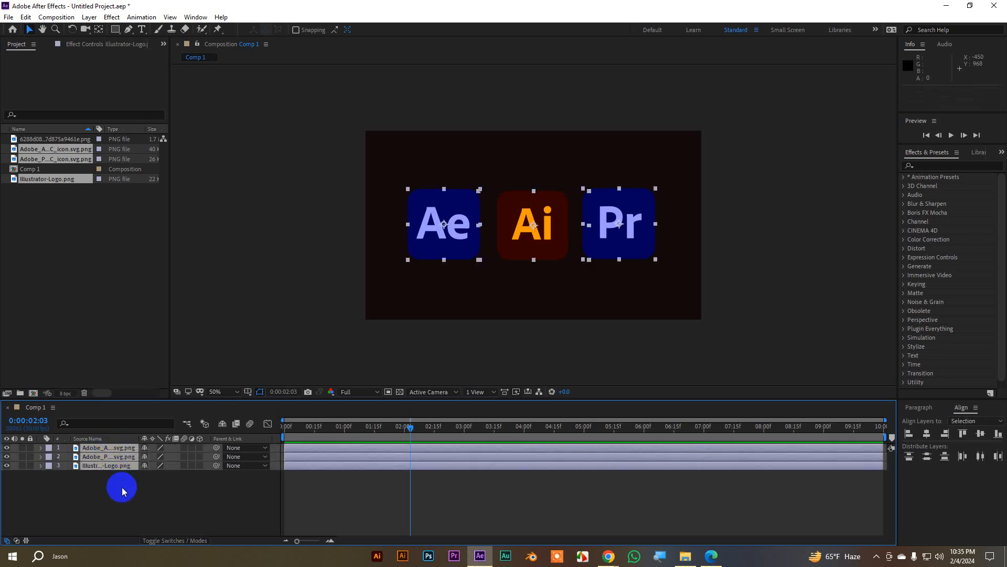
left_click(121, 487)
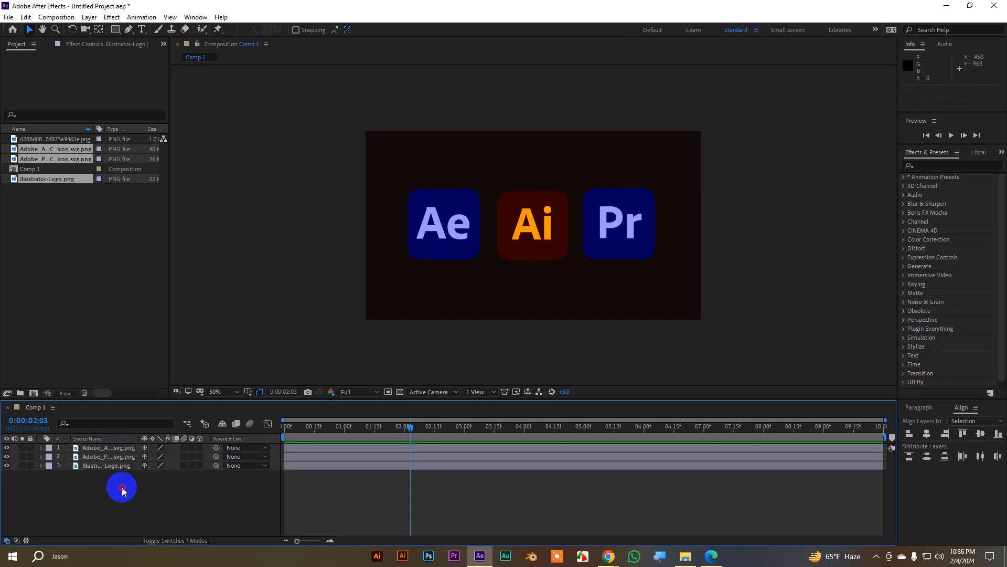
Add a new null object layer to Comp 1.
left_click(88, 18)
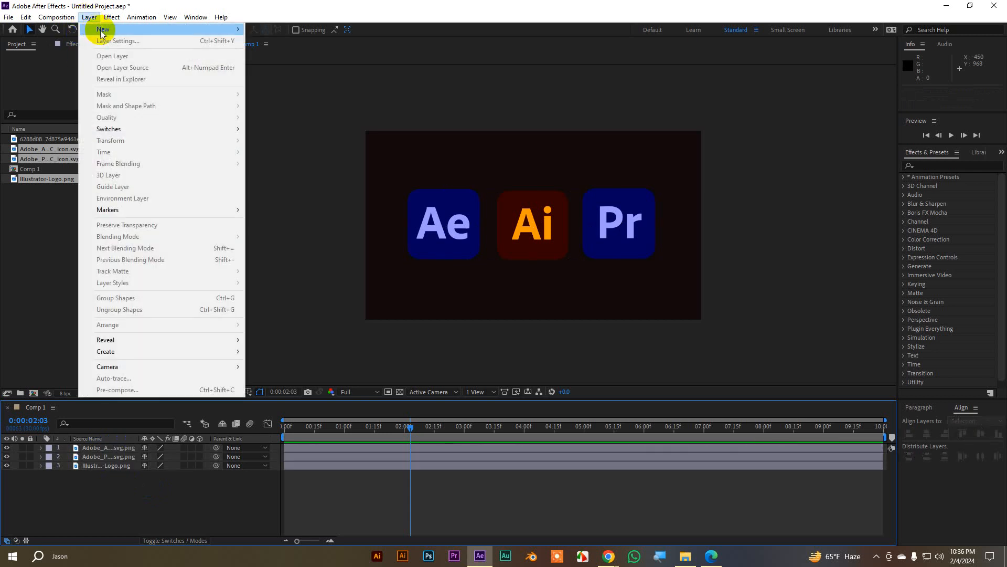
mouse_move(181, 30)
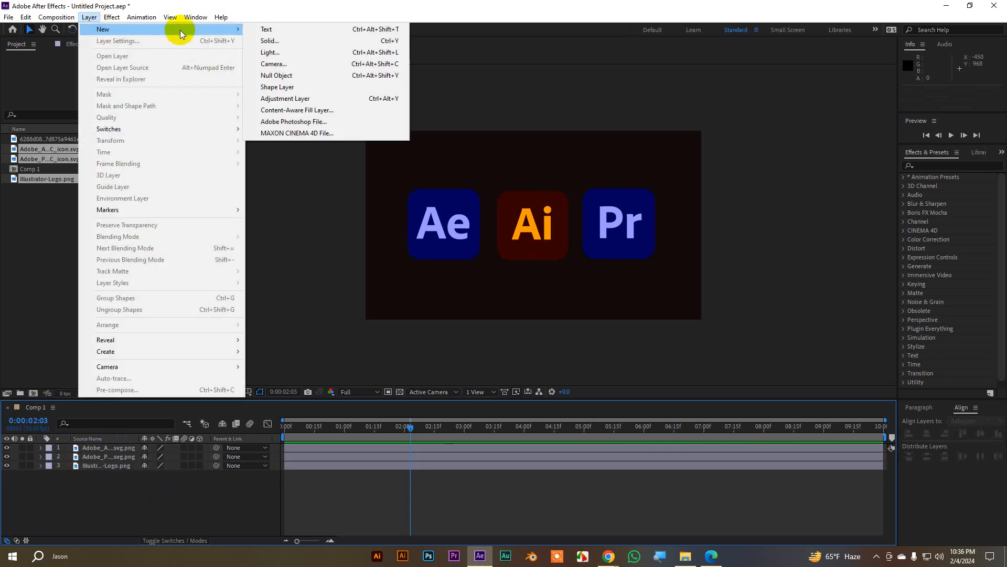
left_click(294, 76)
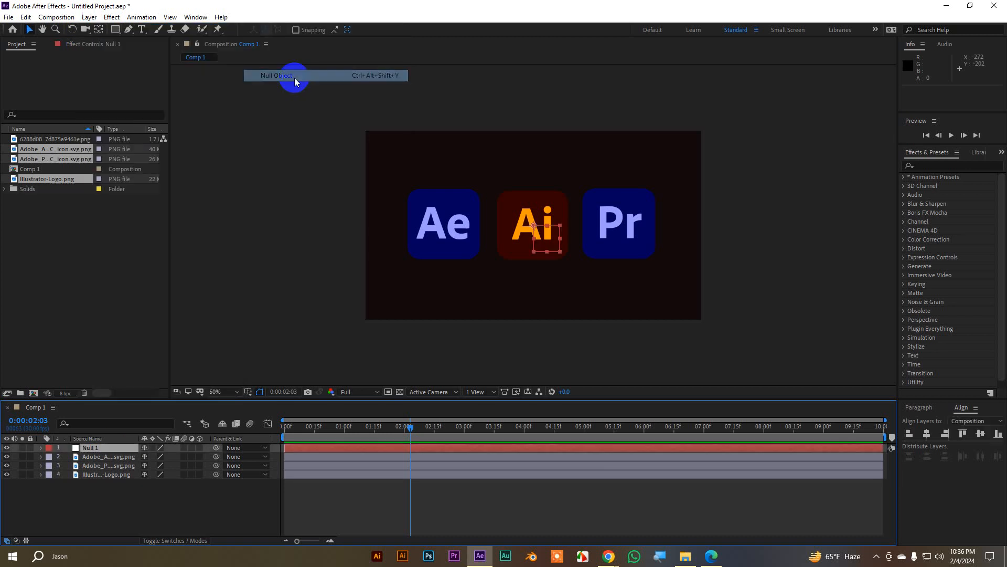
Try scaling the three logo layers together through their own Scale values, undo the change and collapse their properties.
left_click_drag(112, 489, 97, 453)
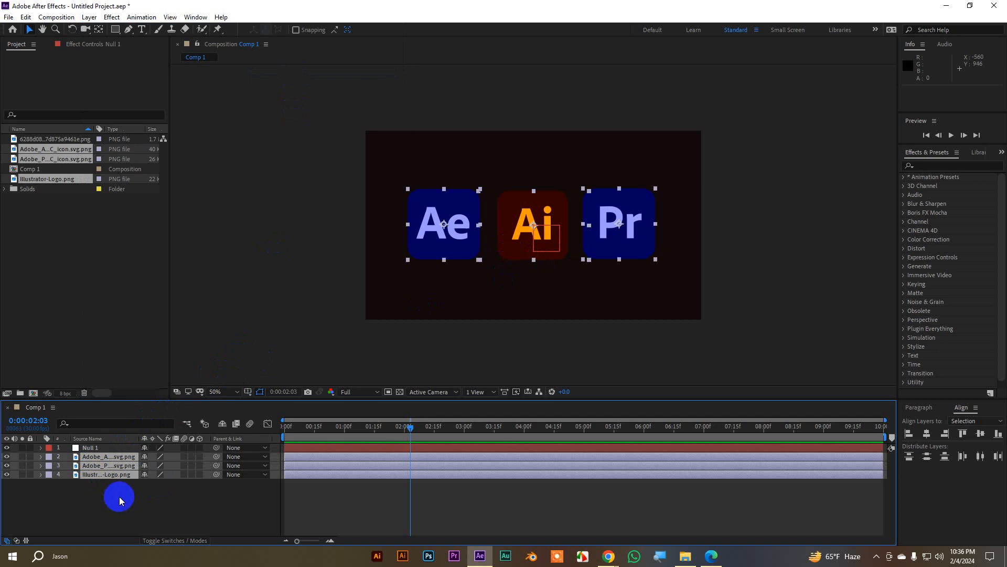
key("s")
left_click_drag(155, 465, 164, 471)
key("ctrl+z")
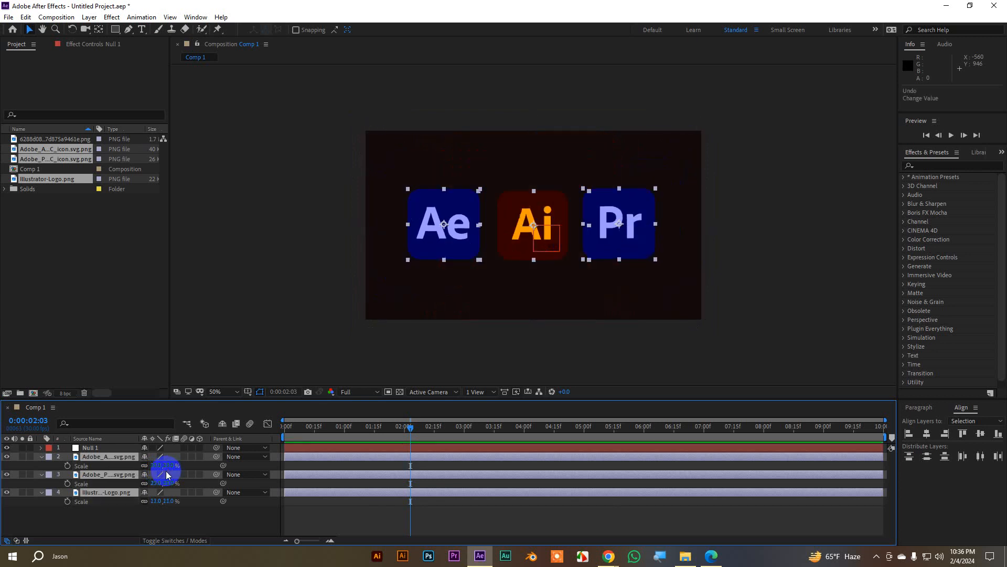
left_click(97, 495)
left_click(41, 457)
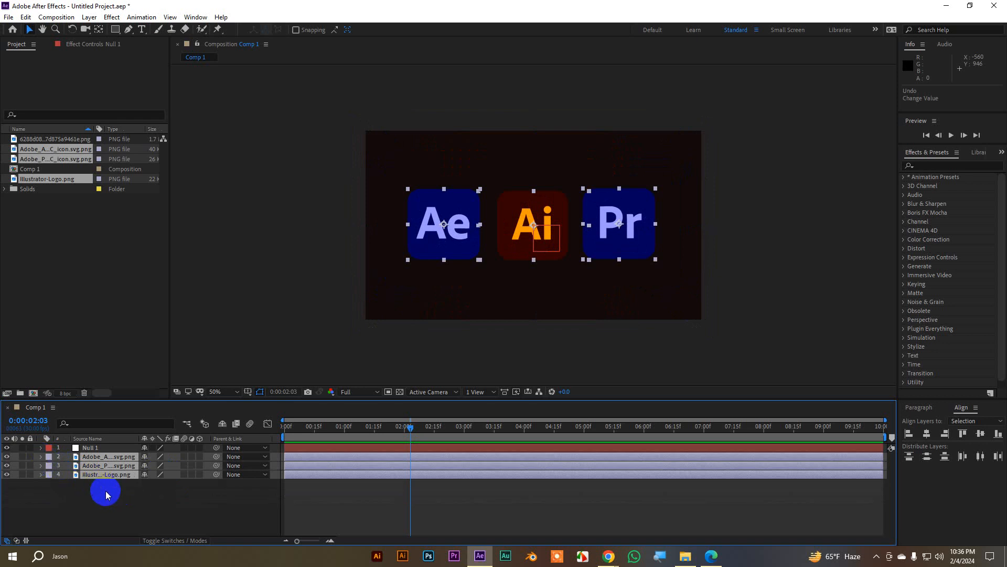
Check that the Parent & Link column is enabled, and parent the three logo layers to Null 1 with the pick whip.
left_click_drag(113, 492, 95, 456)
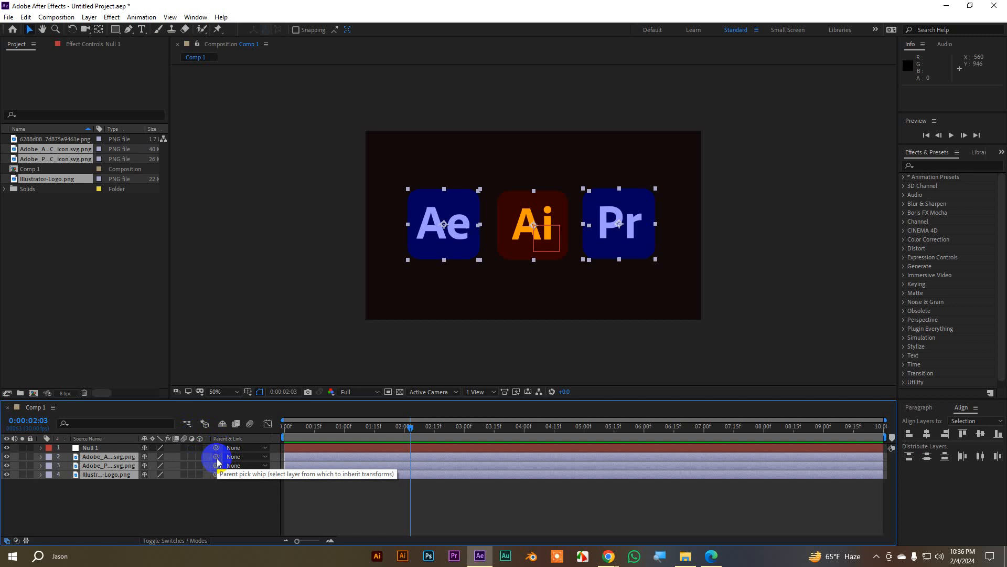
right_click(249, 442)
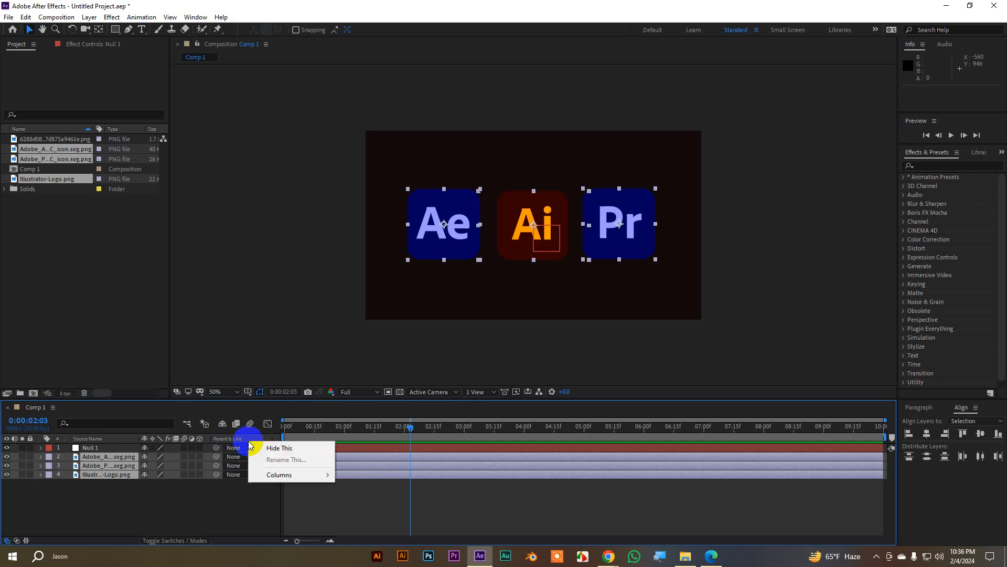
mouse_move(277, 473)
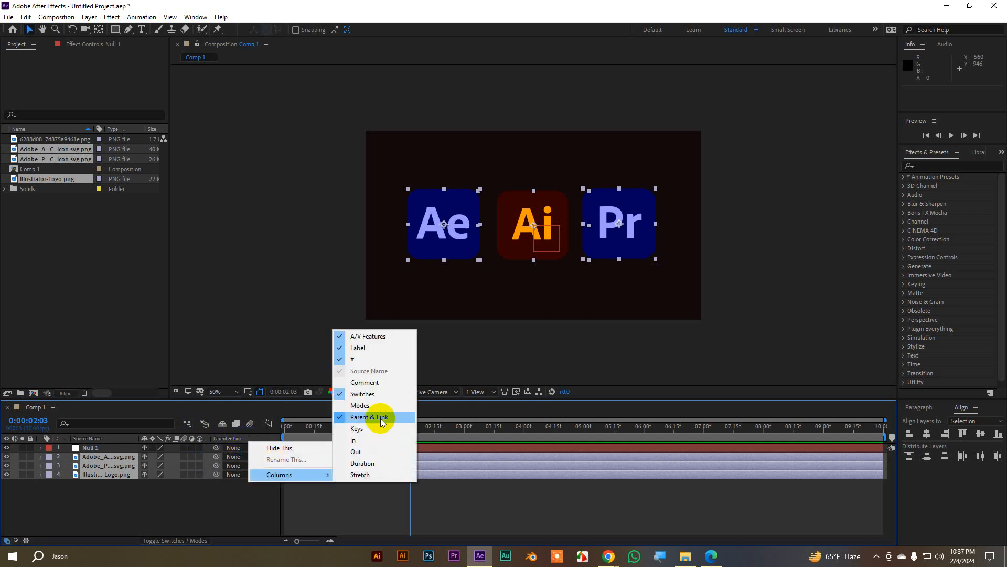
left_click(169, 544)
left_click(169, 544)
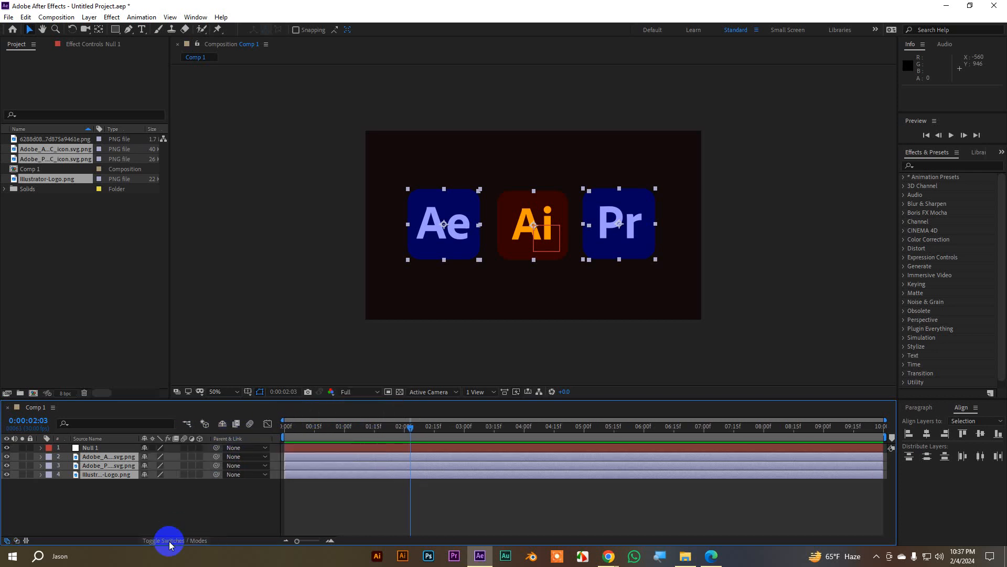
left_click_drag(125, 500, 93, 455)
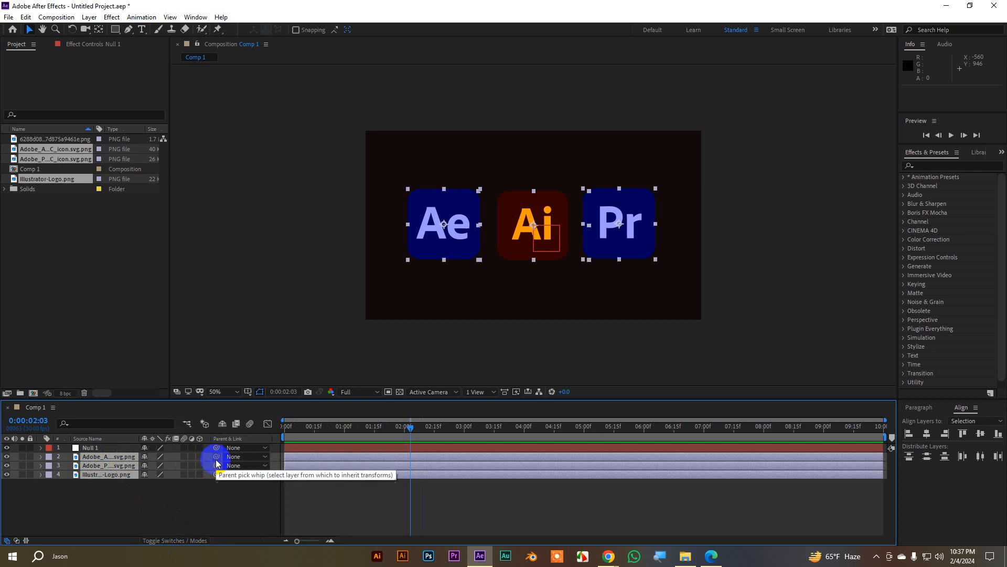
left_click_drag(216, 461, 83, 454)
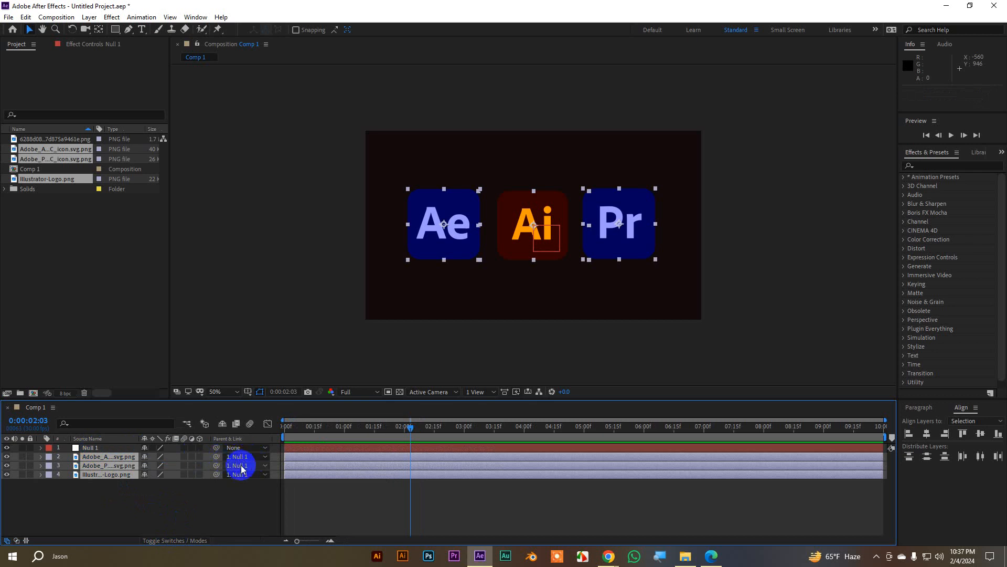
Enlarge the three parented logos together by setting the Scale of Null 1 to 118%.
left_click(101, 450)
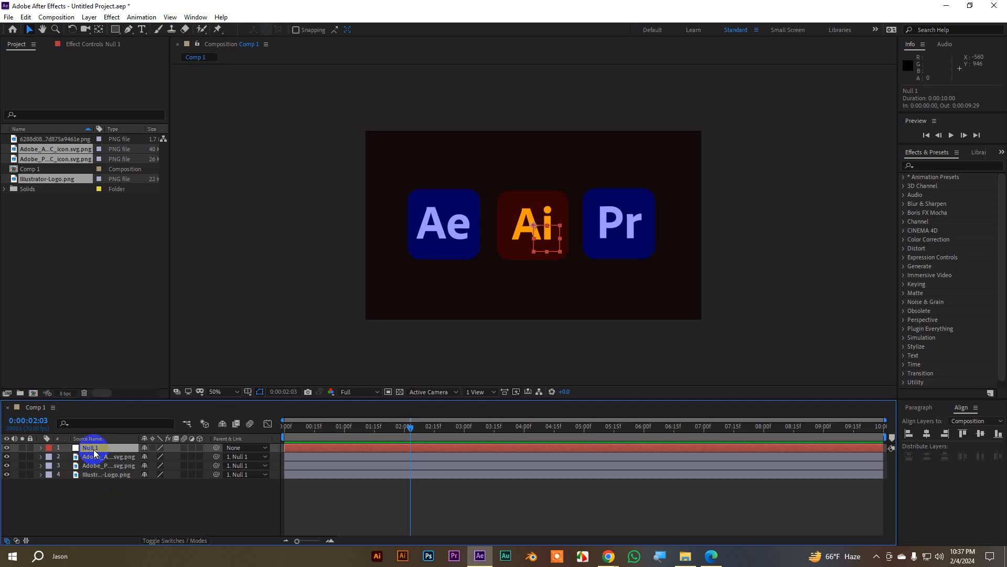
key("s")
left_click_drag(152, 456, 181, 484)
mouse_move(185, 484)
left_mouse_down()
mouse_move(261, 481)
mouse_move(193, 489)
left_mouse_up()
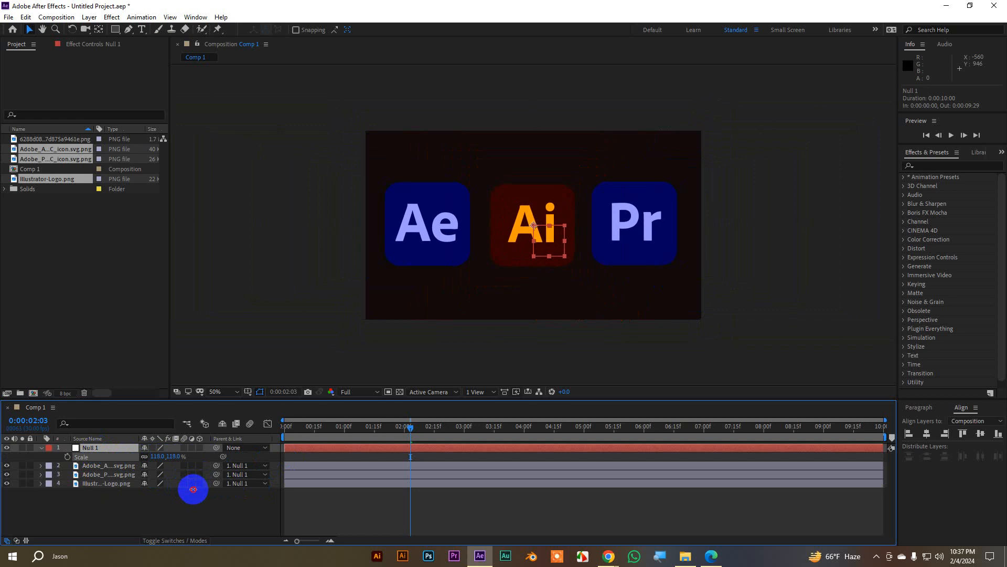
Try scaling the After Effects logo layer on its own, undo the scale changes and collapse the layers' properties.
left_click(105, 467)
key("s")
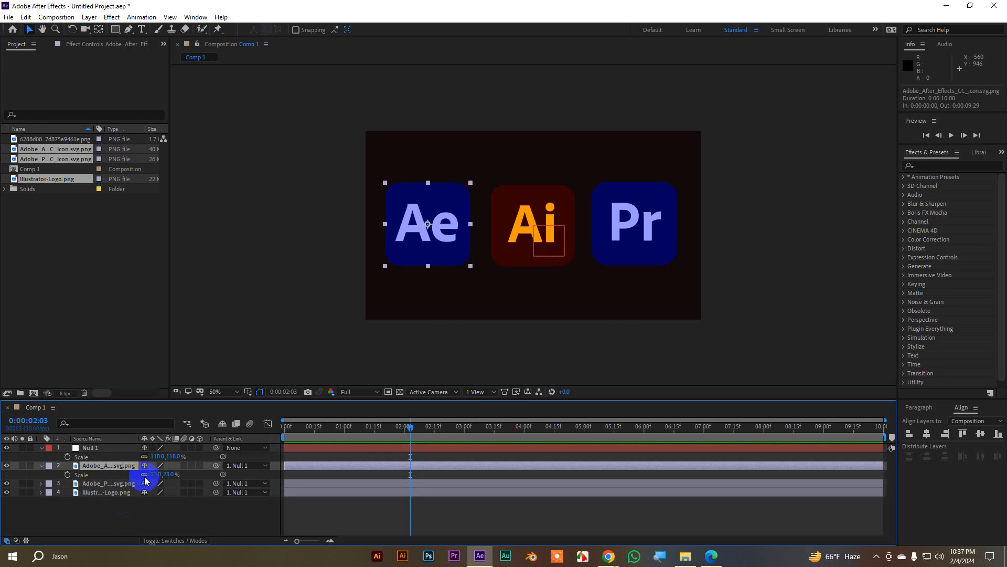
mouse_move(152, 475)
left_mouse_down()
mouse_move(176, 472)
mouse_move(158, 472)
left_mouse_up()
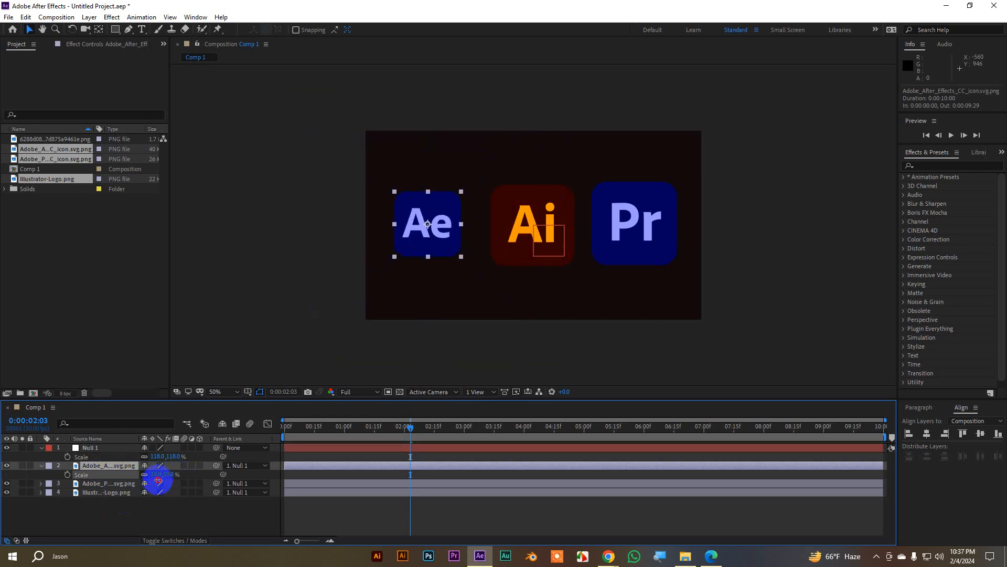
left_click(42, 448)
left_click(88, 449)
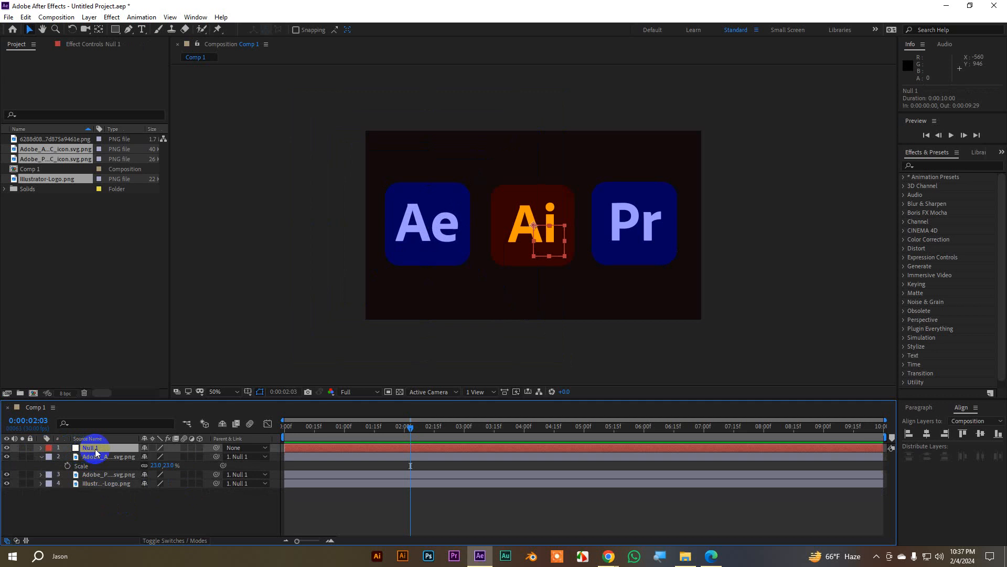
key("ctrl+z")
left_click(42, 461)
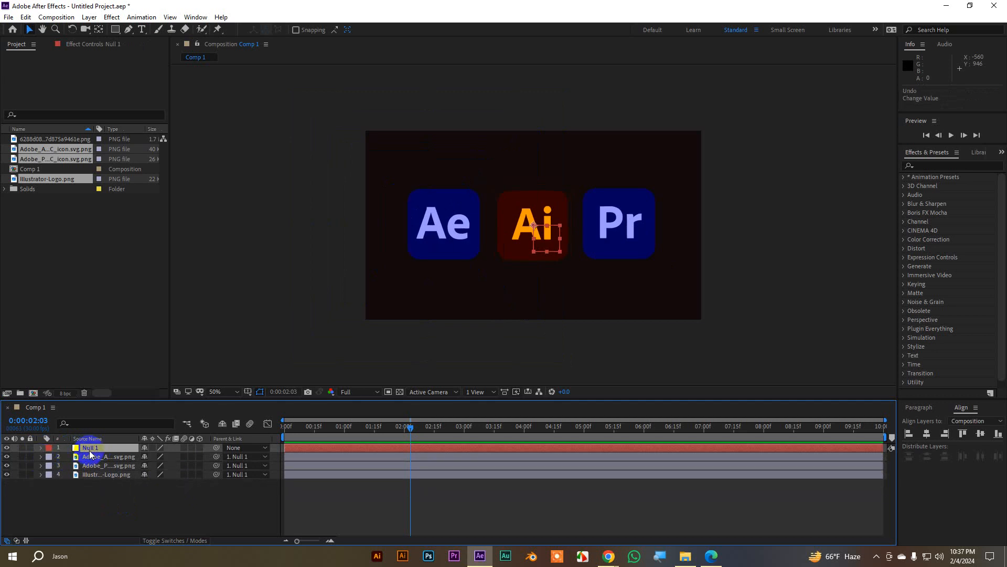
Try rotating the three logos together through the Rotation of Null 1, and undo the rotation.
key("r")
left_click_drag(142, 461, 710, 450)
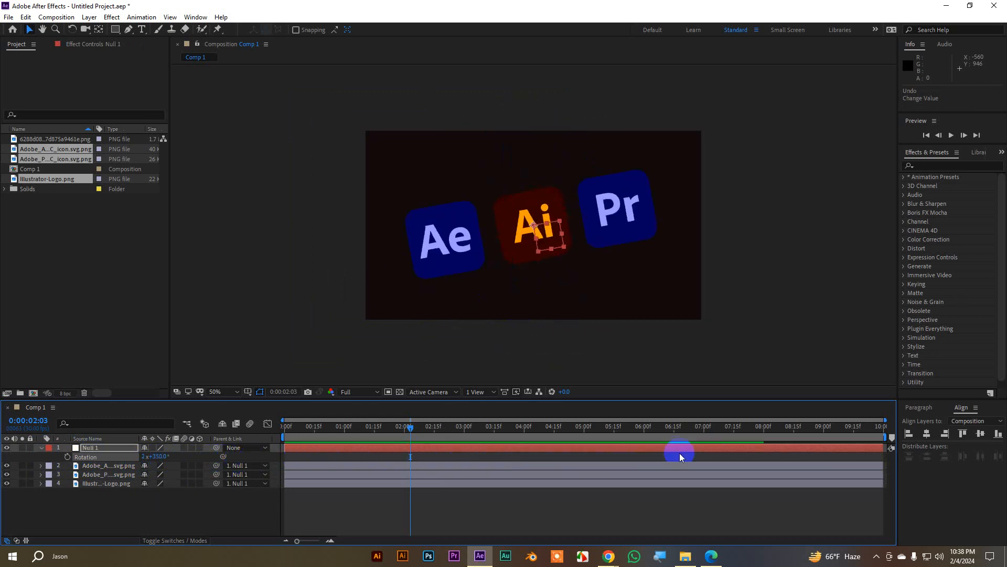
key("ctrl+z")
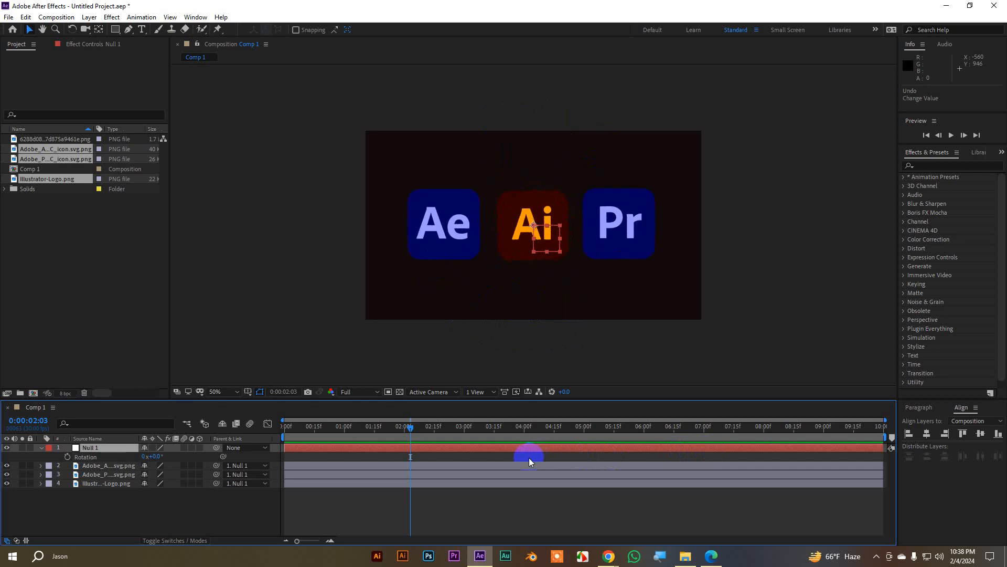
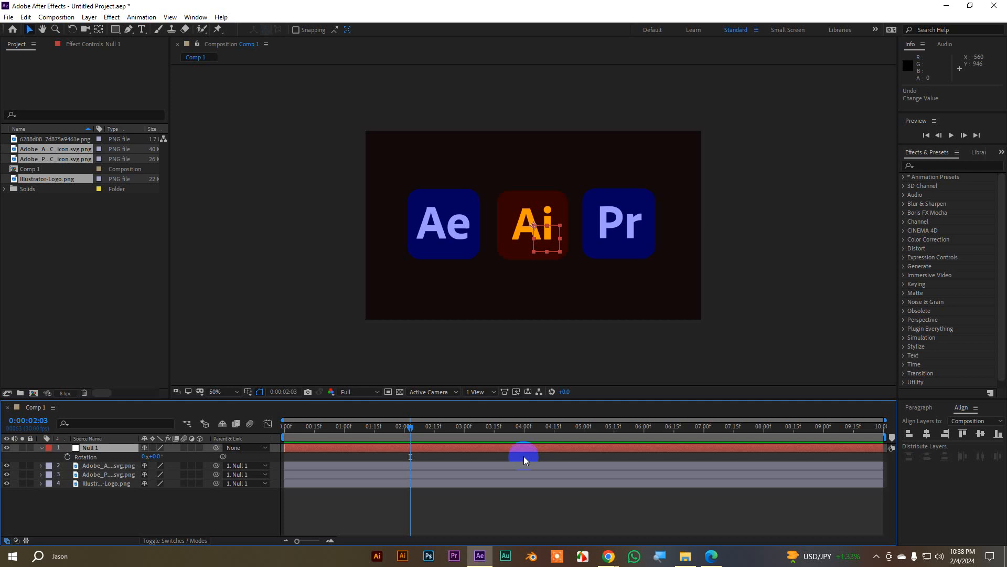
Add a second null object layer to Comp 1, and open its name for editing without renaming it.
left_click(107, 465)
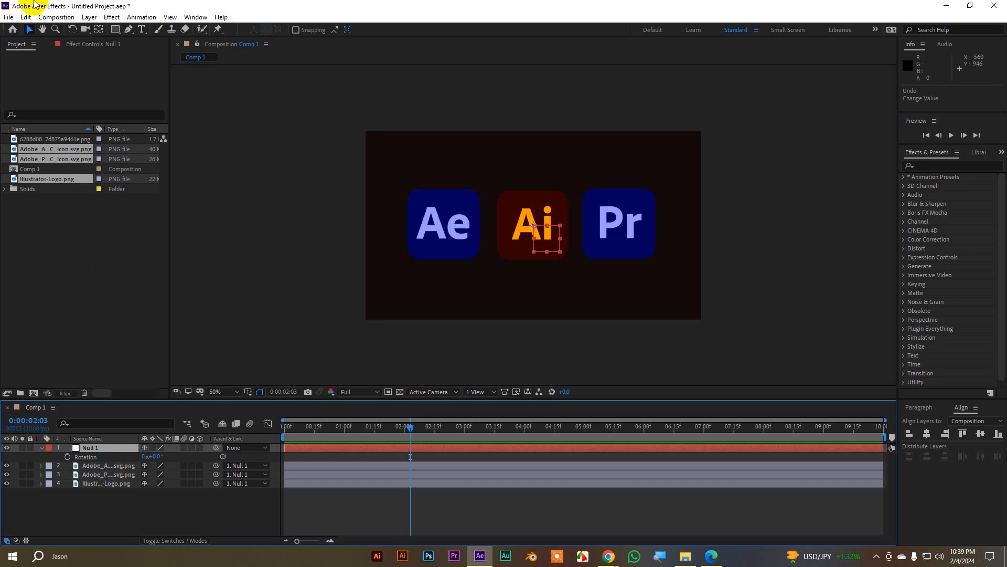
left_click(89, 17)
mouse_move(103, 30)
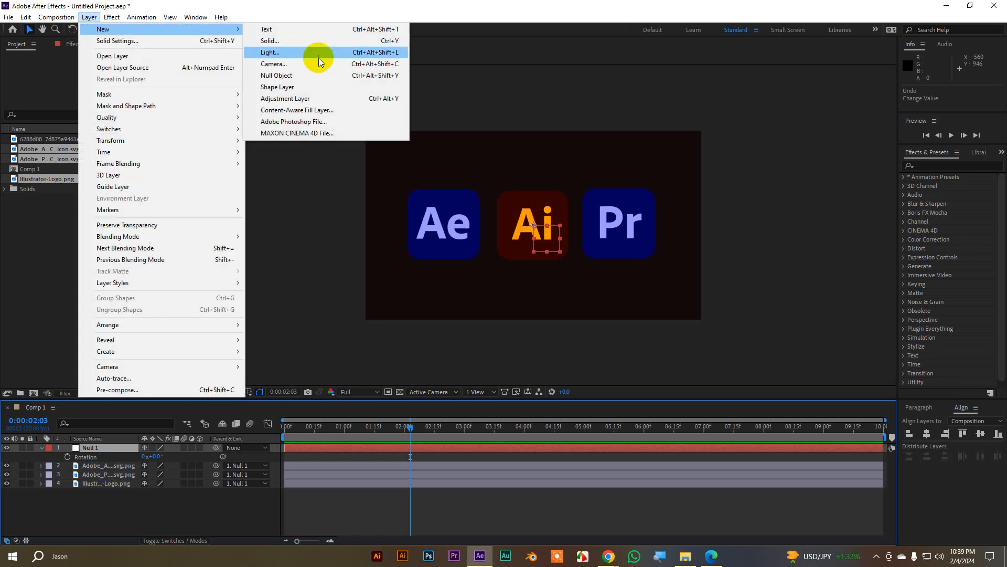
left_click(282, 76)
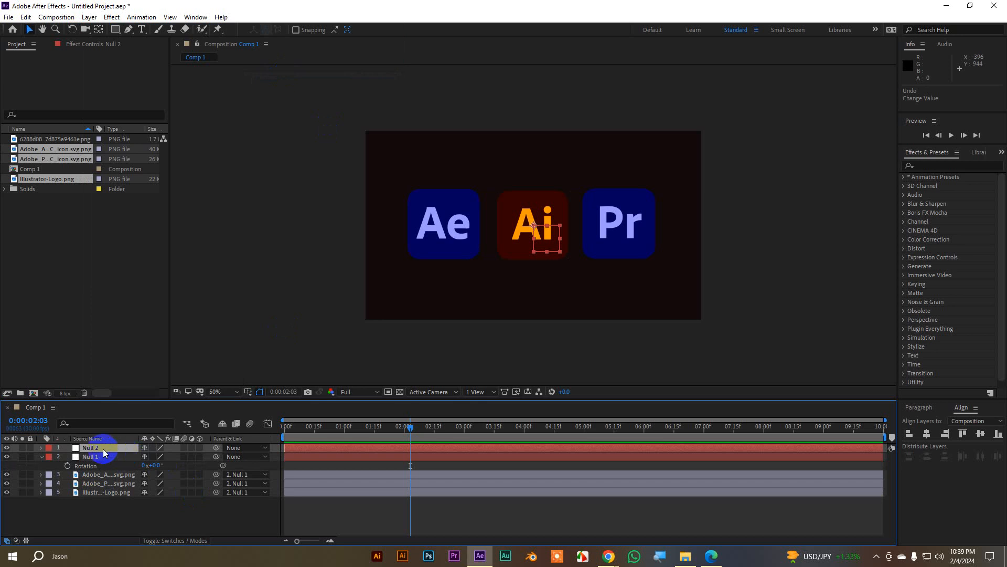
right_click(103, 449)
left_click(126, 442)
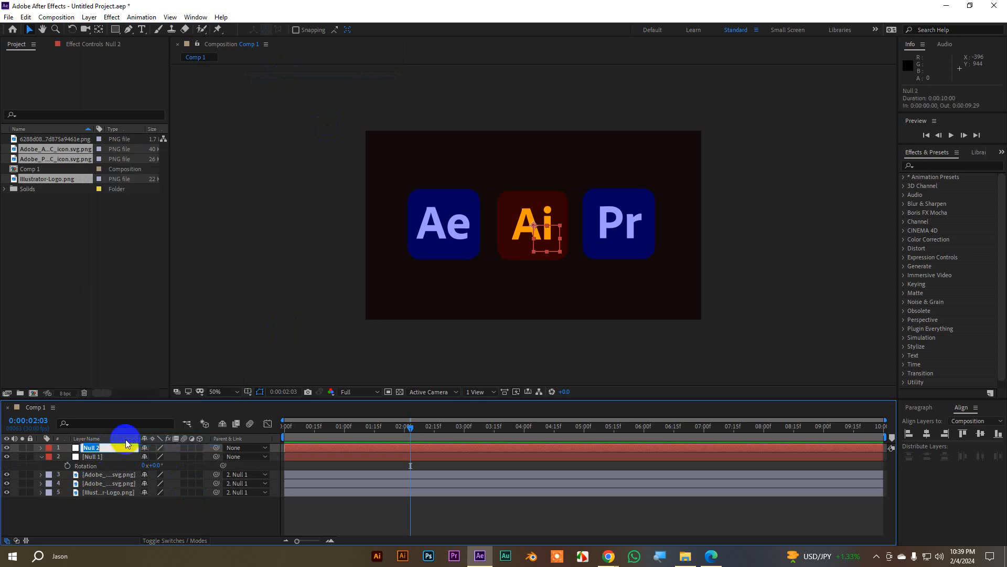
left_click(105, 506)
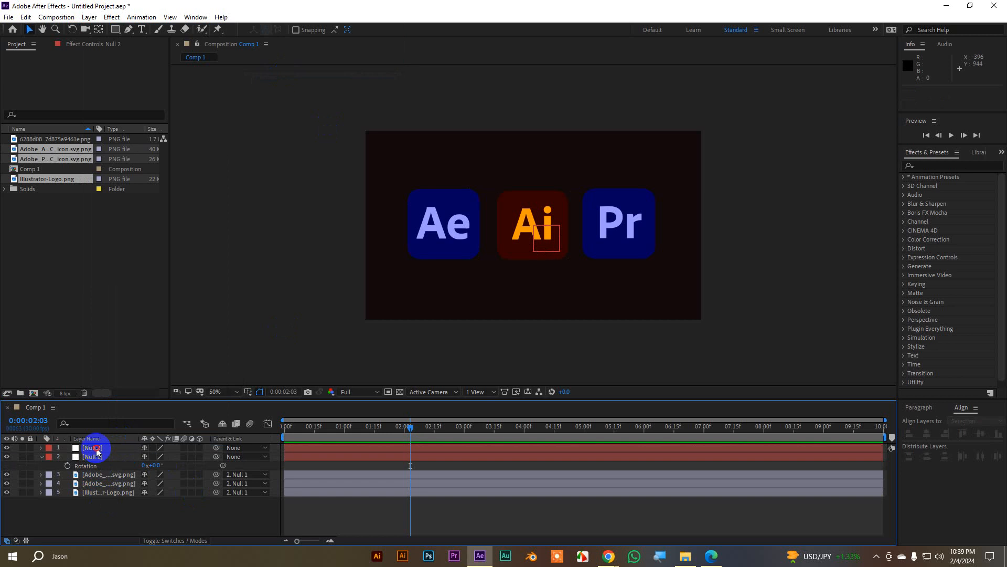
Delete both null object layers from Comp 1.
left_click(95, 448)
key("Delete")
left_click(96, 449)
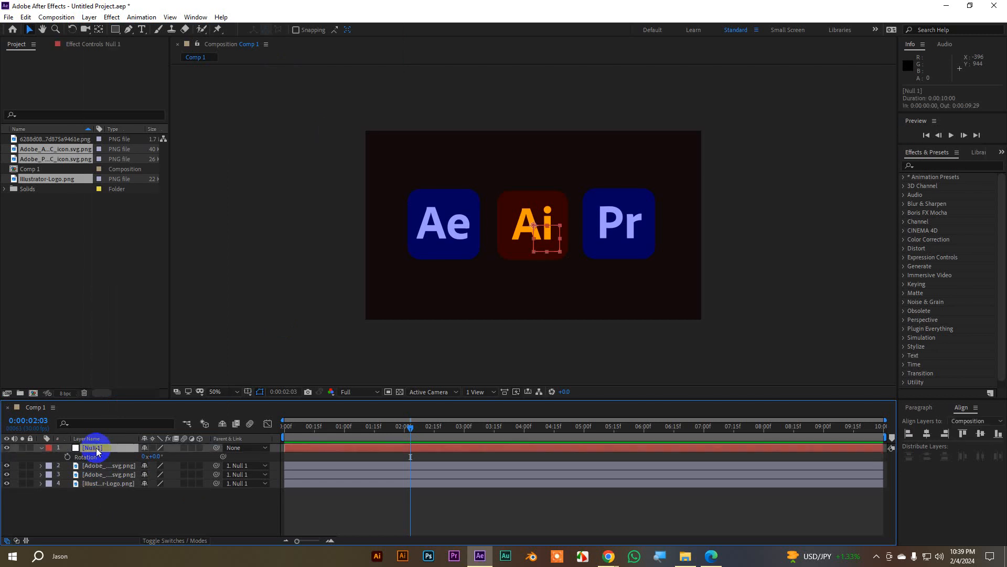
key("Delete")
Parent the After Effects and Premiere Pro logo layers to the Illustrator logo layer with the pick whip.
left_click(104, 449)
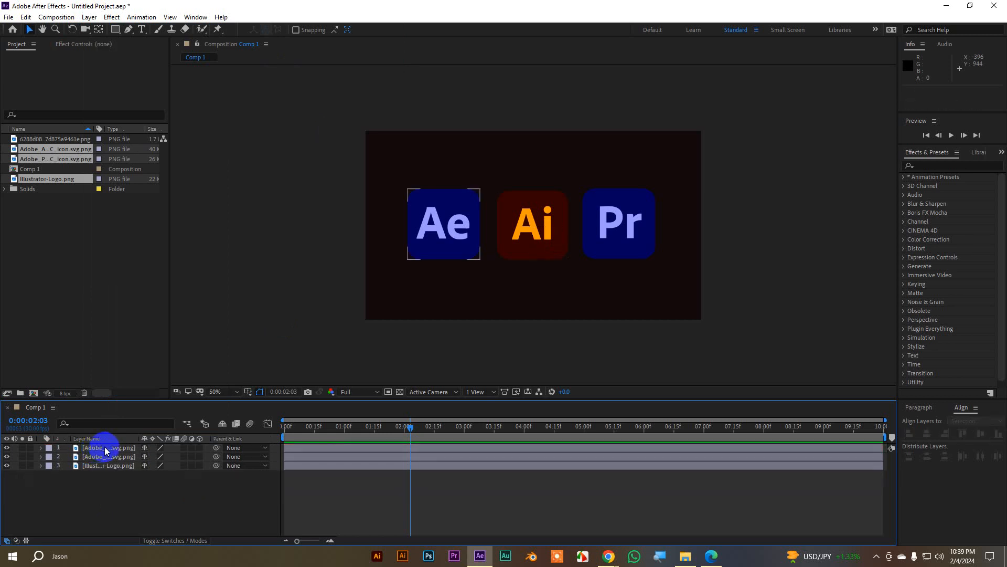
left_click(116, 466)
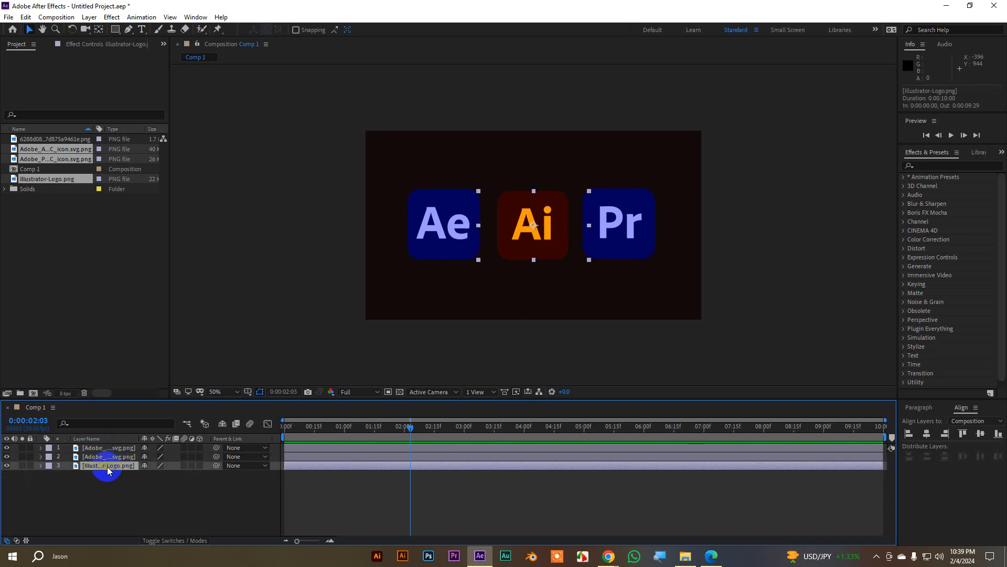
left_click(109, 448, "ctrl")
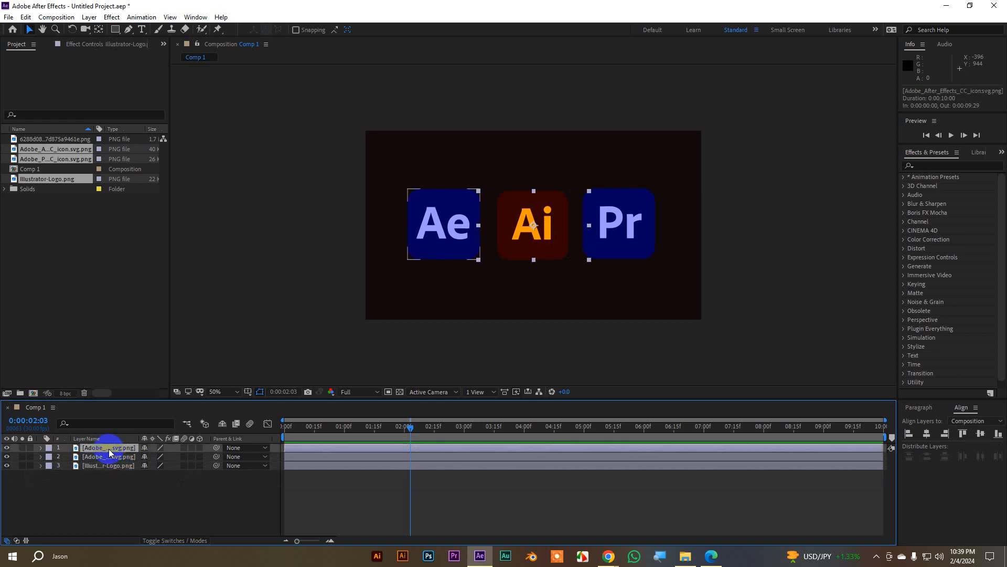
left_click(113, 458, "ctrl")
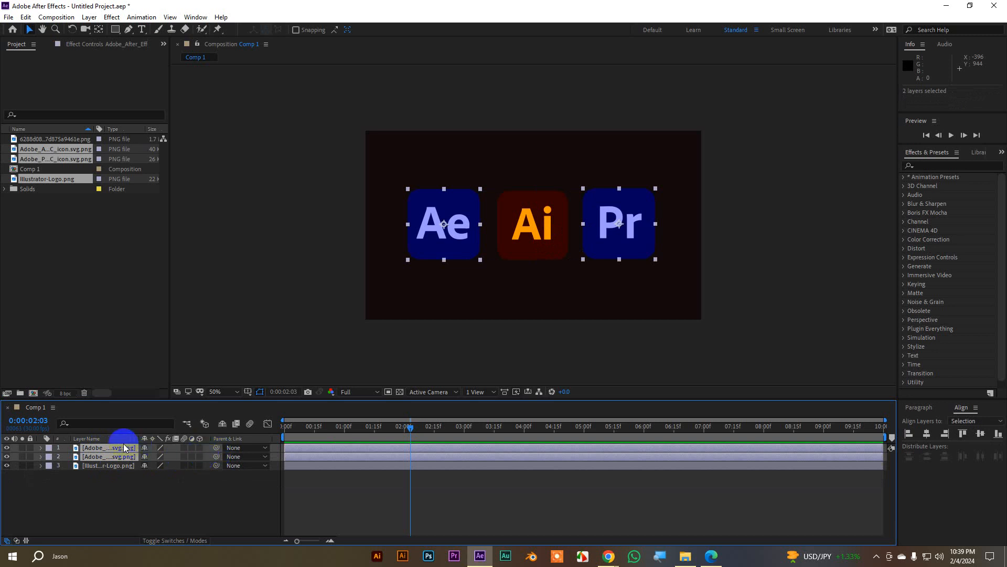
left_click_drag(216, 456, 93, 465)
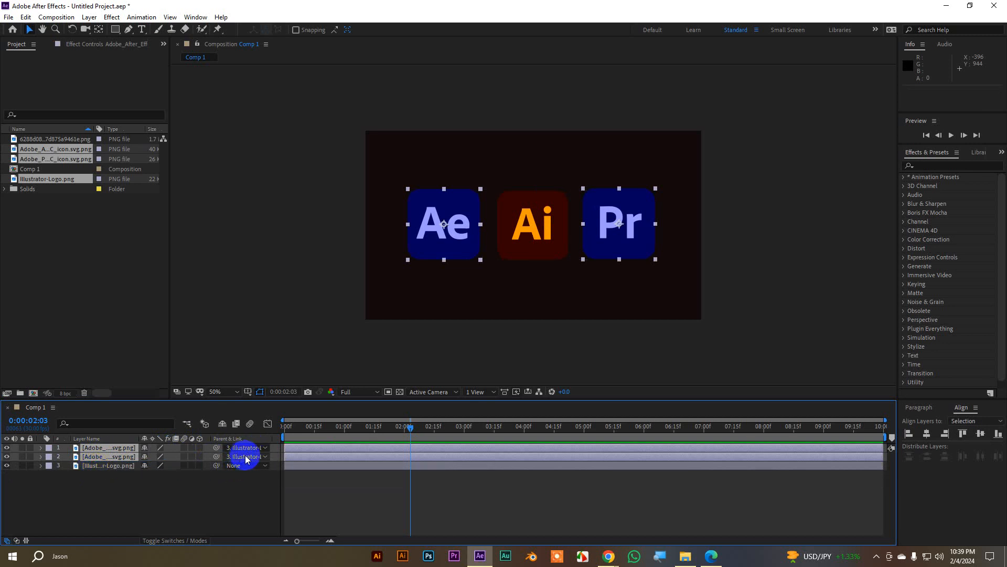
Select only the Illustrator logo layer and reveal its Rotation property.
left_click(109, 466, "shift")
left_click(108, 468)
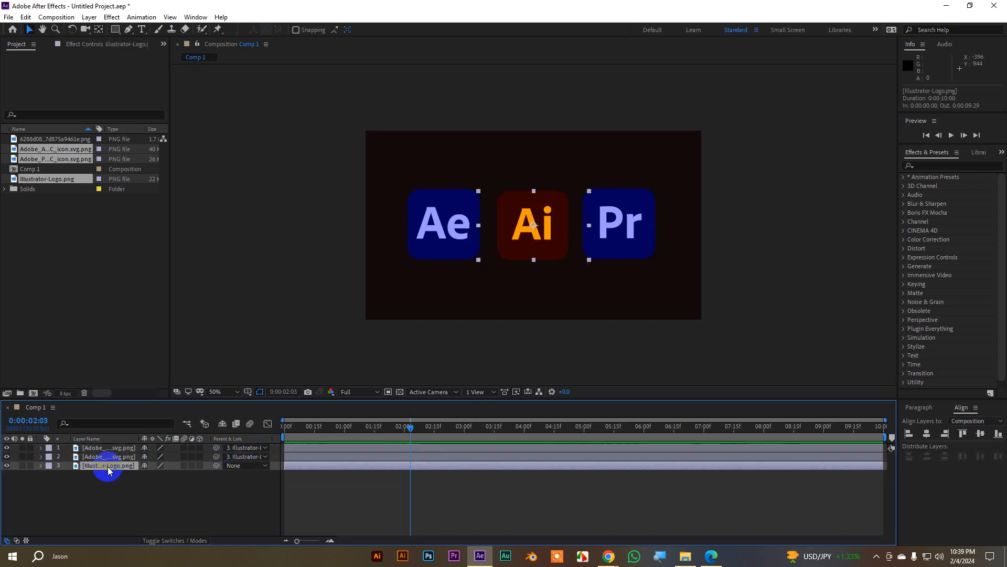
key("r")
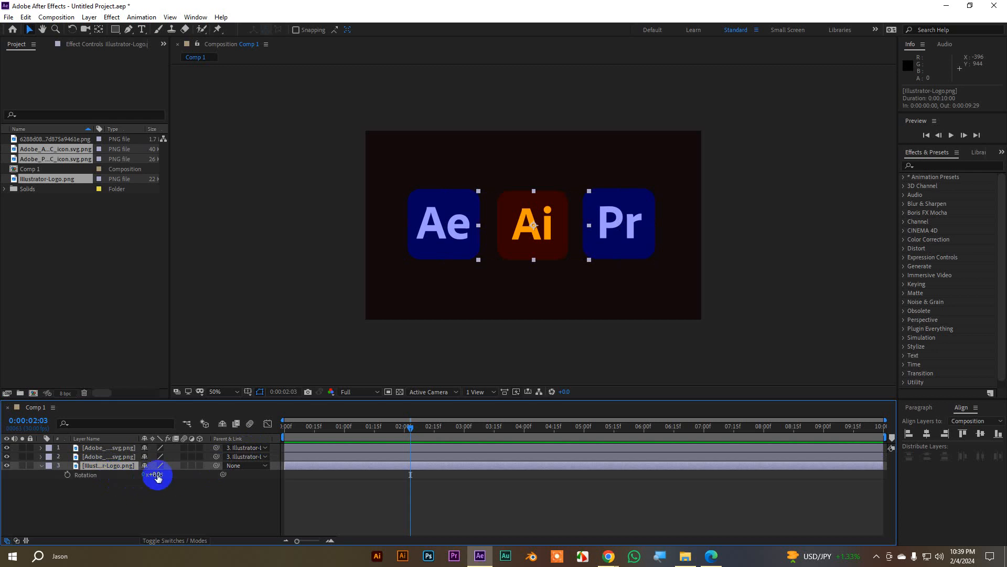
Try rotating the Illustrator logo parent layer, and undo the rotation change.
left_click_drag(155, 474, 335, 476)
key("ctrl+z")
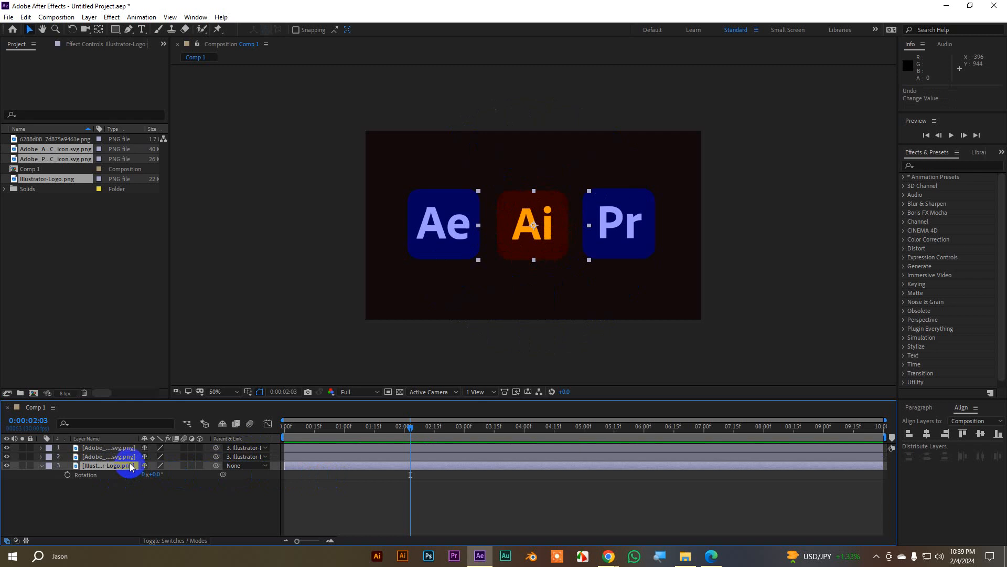
Switch to Chrome and search Google for "ferris wheel" in a new tab.
left_click(607, 556)
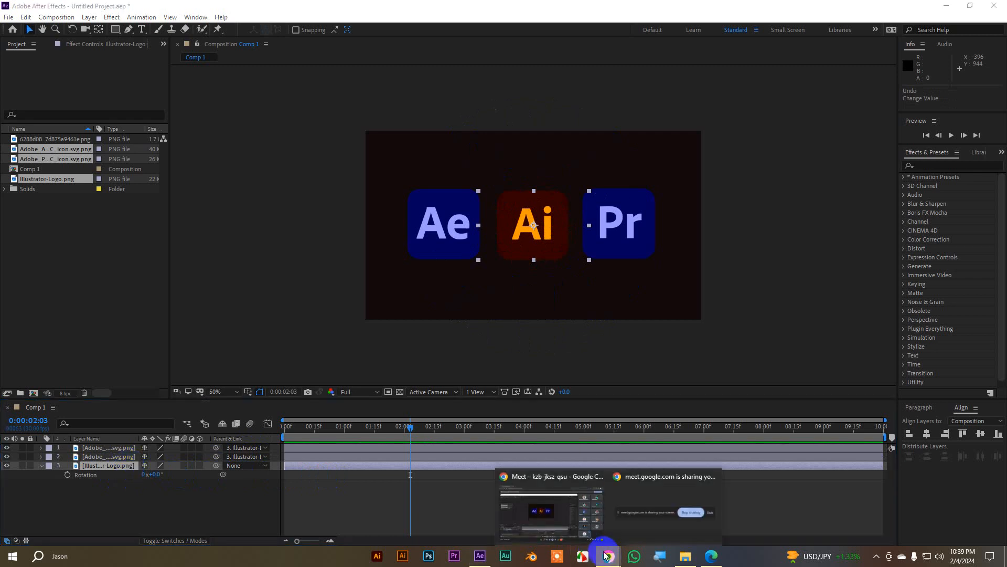
left_click(567, 520)
left_click(155, 11)
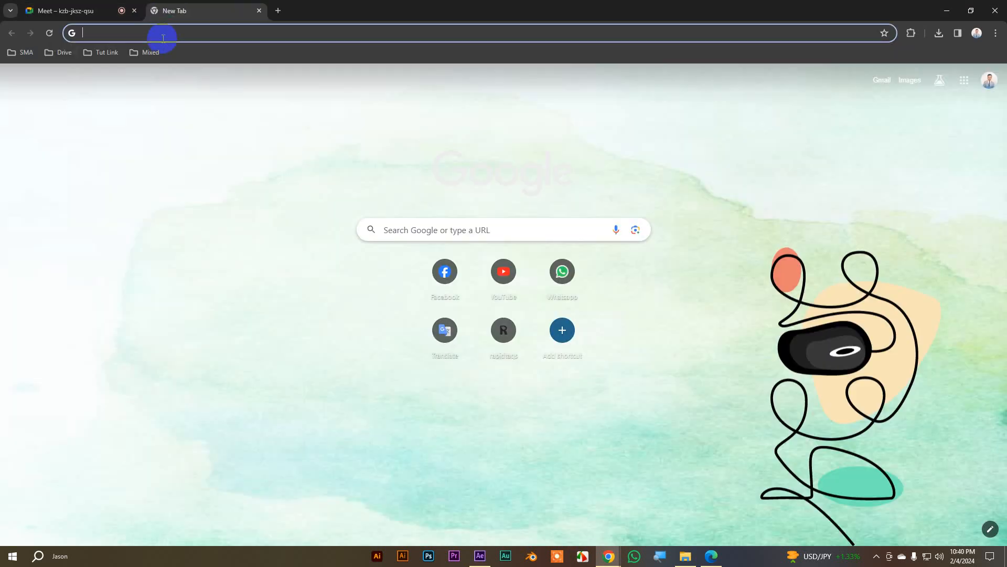
type("pe")
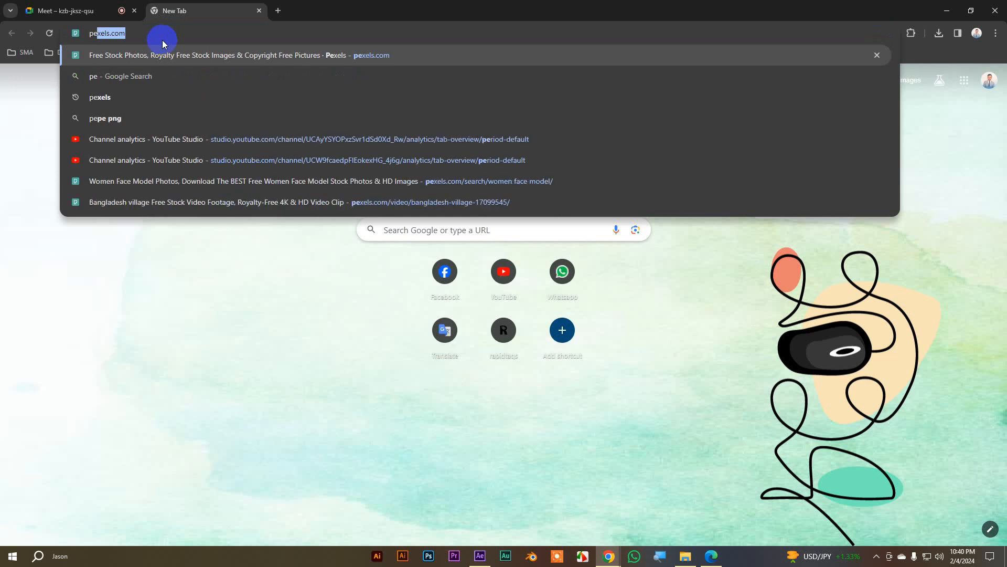
key("BackSpace")
key("BackSpace")
key("BackSpace")
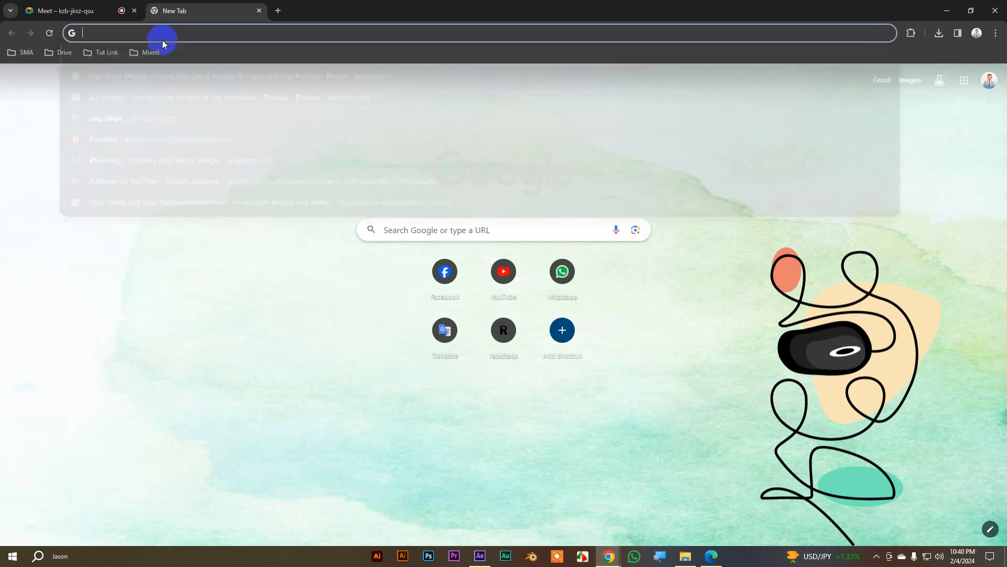
type("feris wheel")
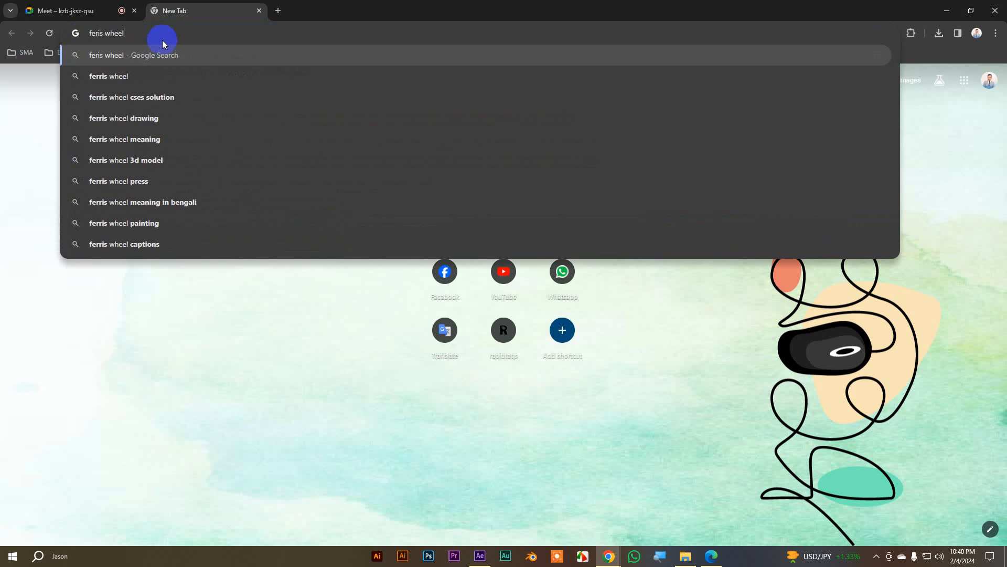
left_click(108, 77)
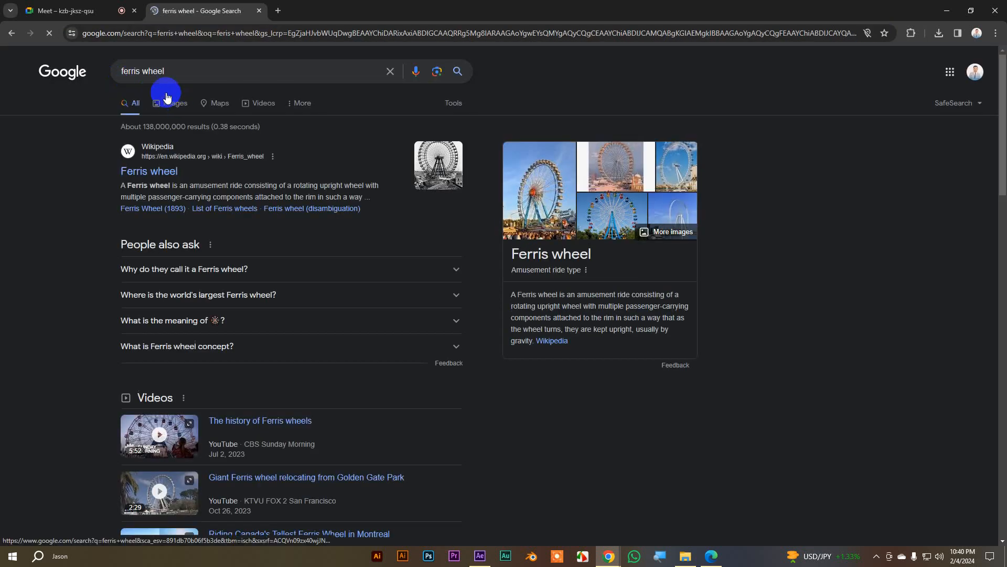
Search Google Images for "ferris wheel vector", view the colorful Freepik ferris wheel illustration, and close the search tab.
left_click(167, 70)
type("vector")
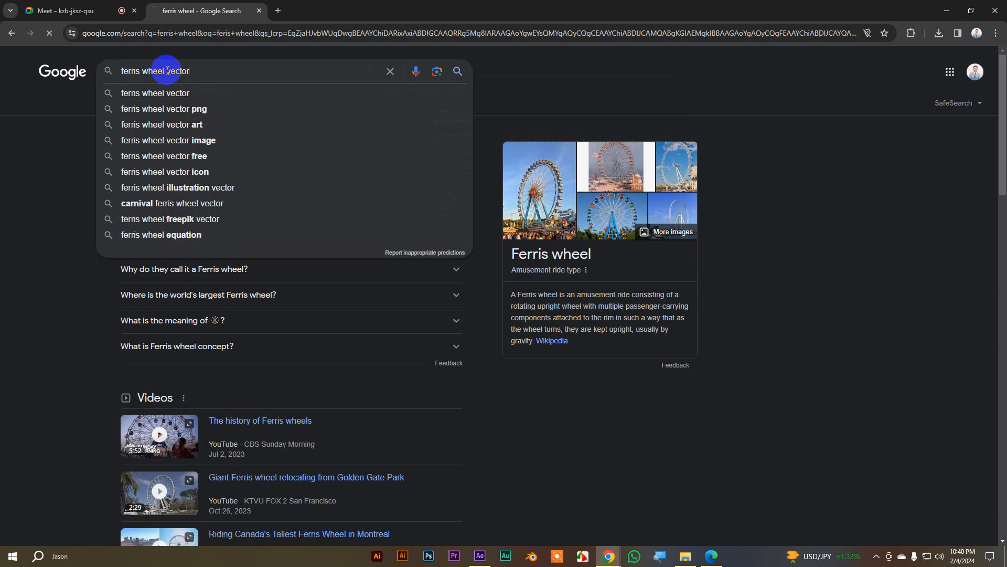
key("Return")
left_click(176, 101)
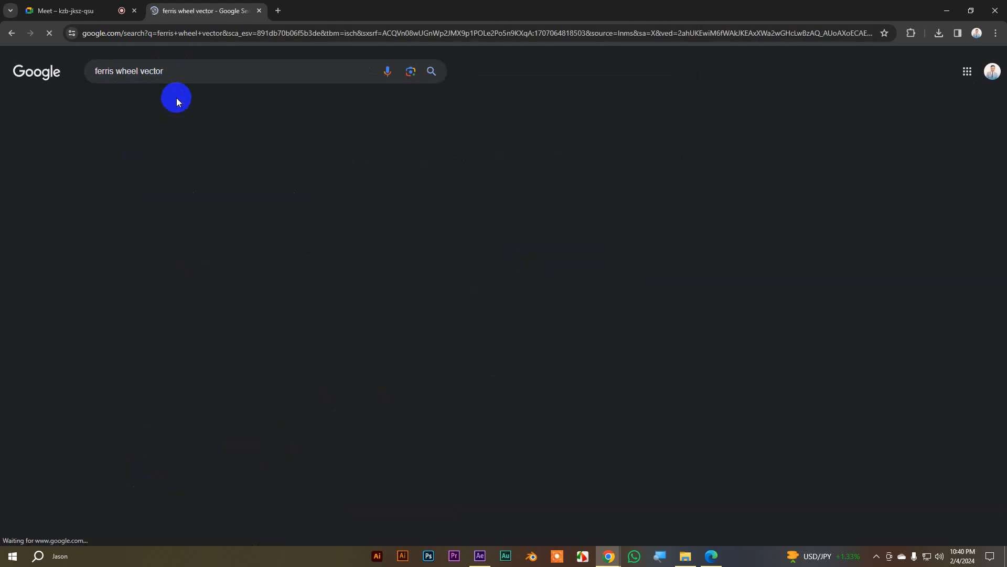
left_click(574, 276)
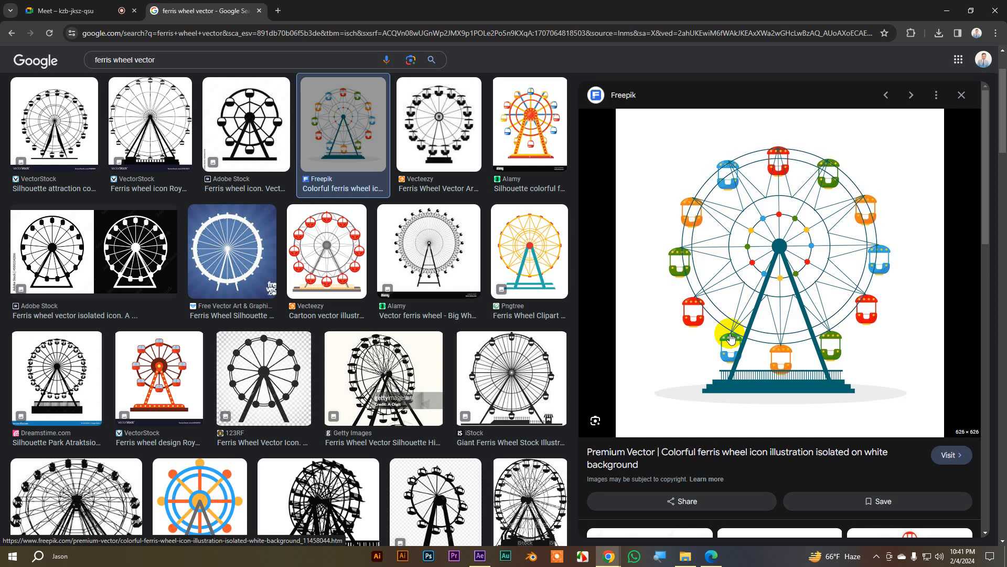
left_click(259, 11)
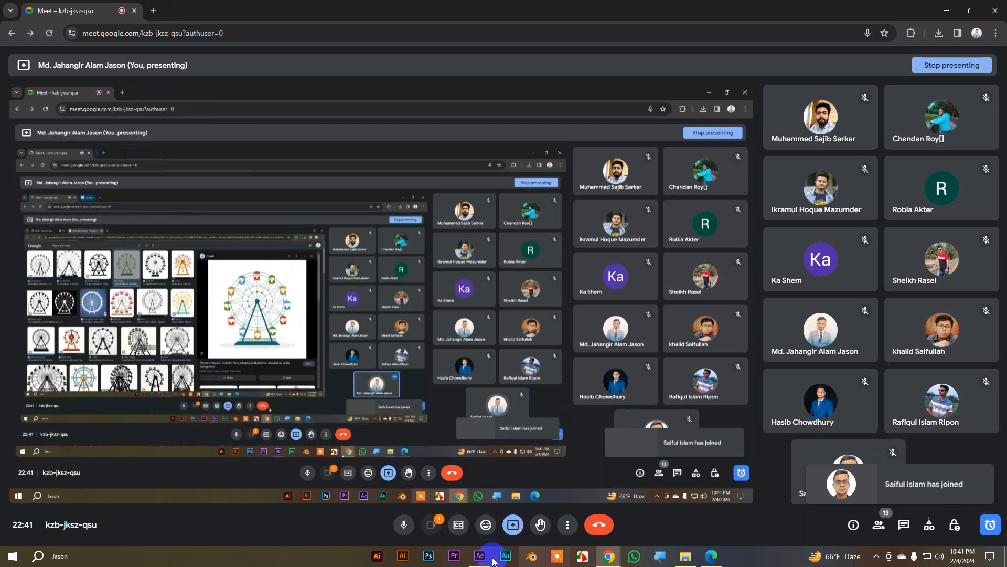
Switch back to After Effects and set the parent of both the Ae and Pr icon layers to None.
left_click(480, 555)
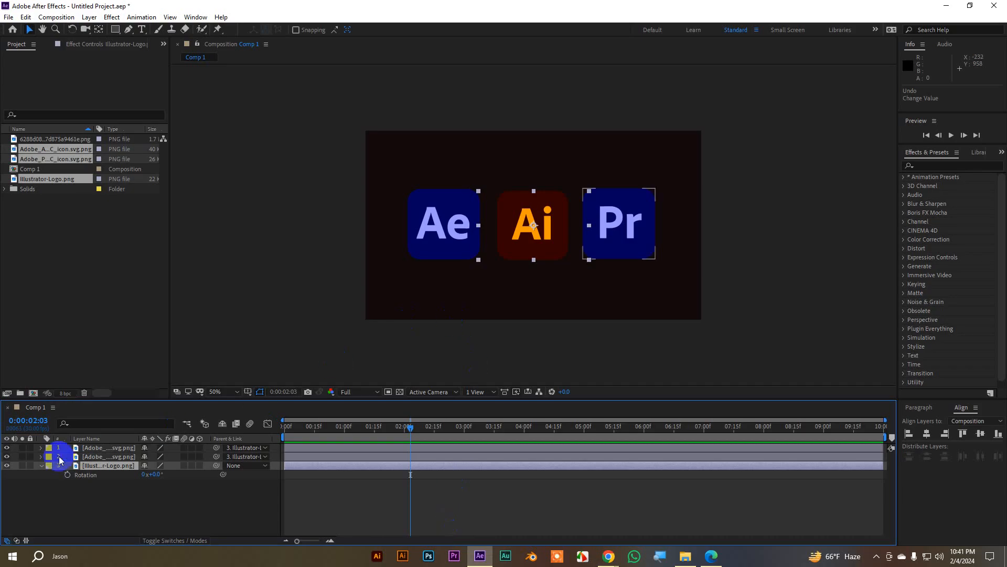
left_click(41, 465)
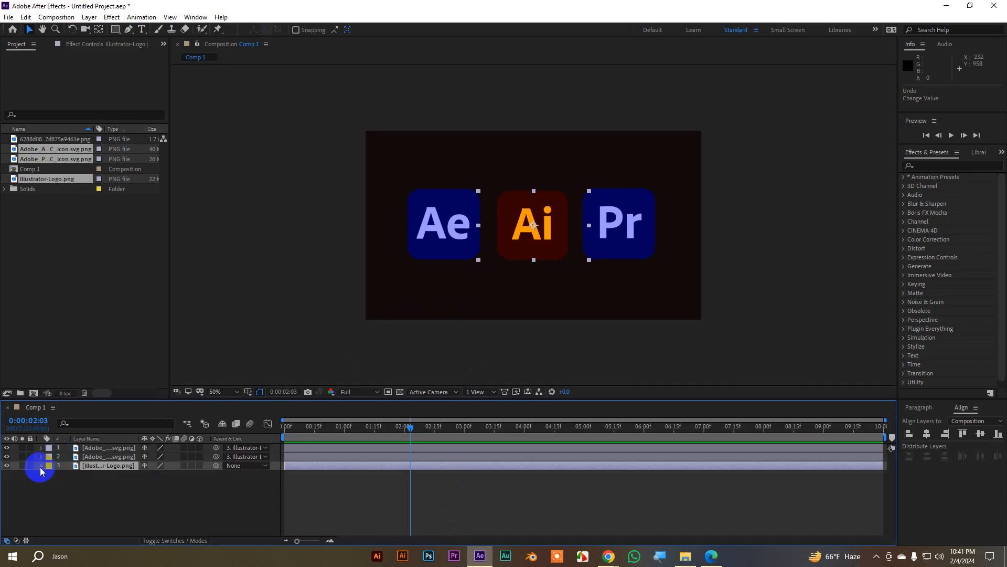
left_click_drag(107, 485, 103, 450)
left_click(142, 493)
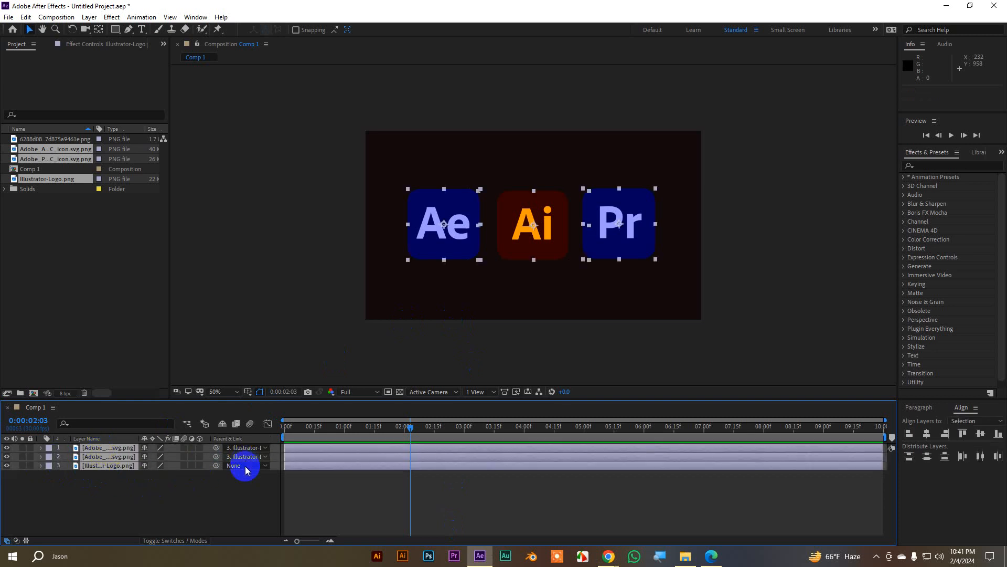
left_click(218, 482)
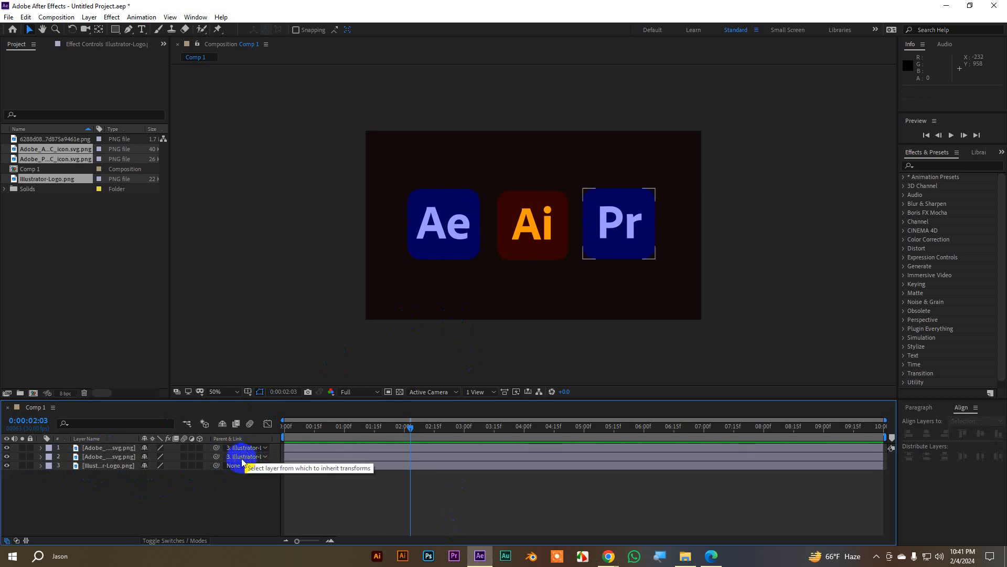
left_click(242, 457)
left_click(243, 468)
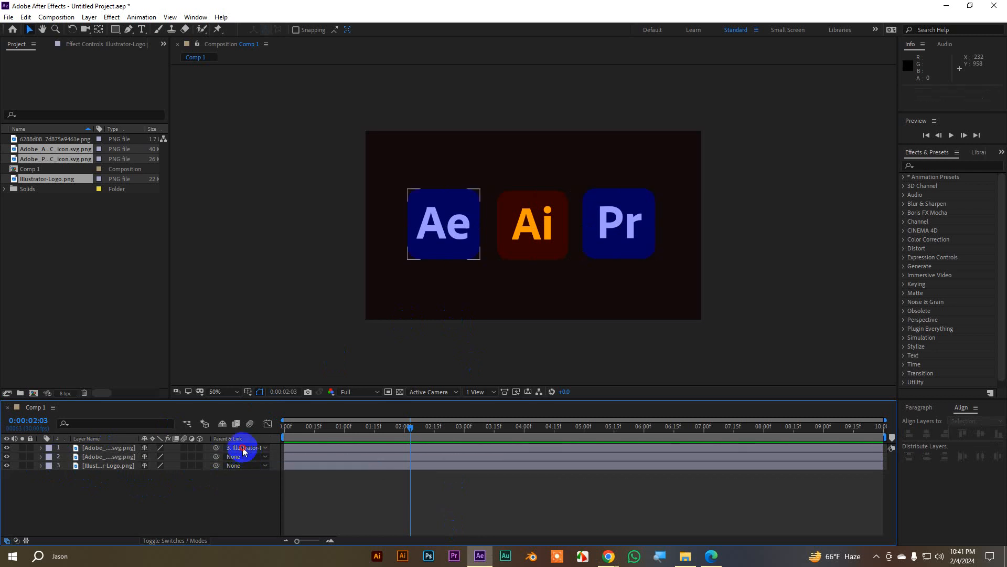
left_click(244, 450)
left_click(243, 456)
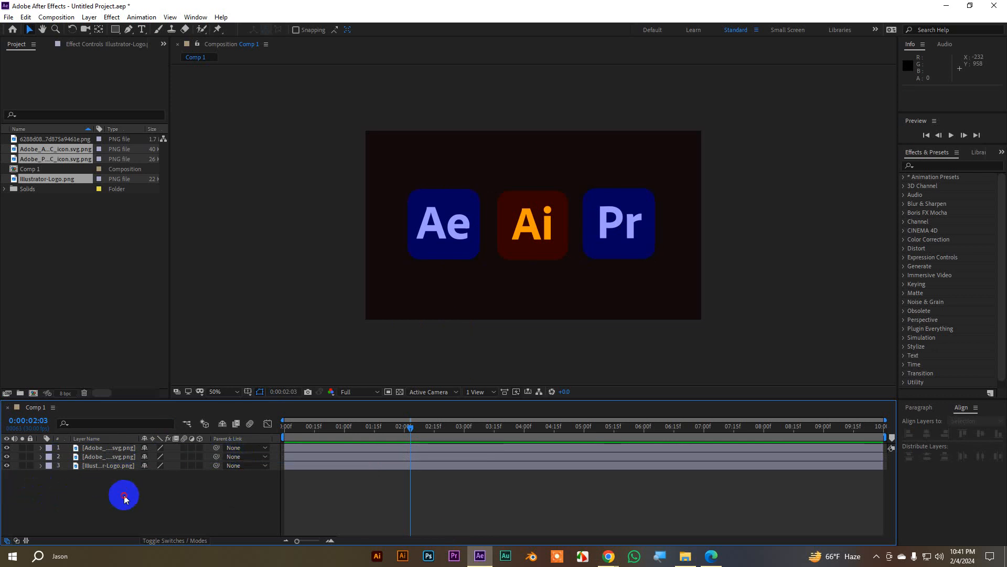
Add the Lay's chips bag PNG from the project as the top layer of Comp 1, scaled to 23%.
left_click(47, 190)
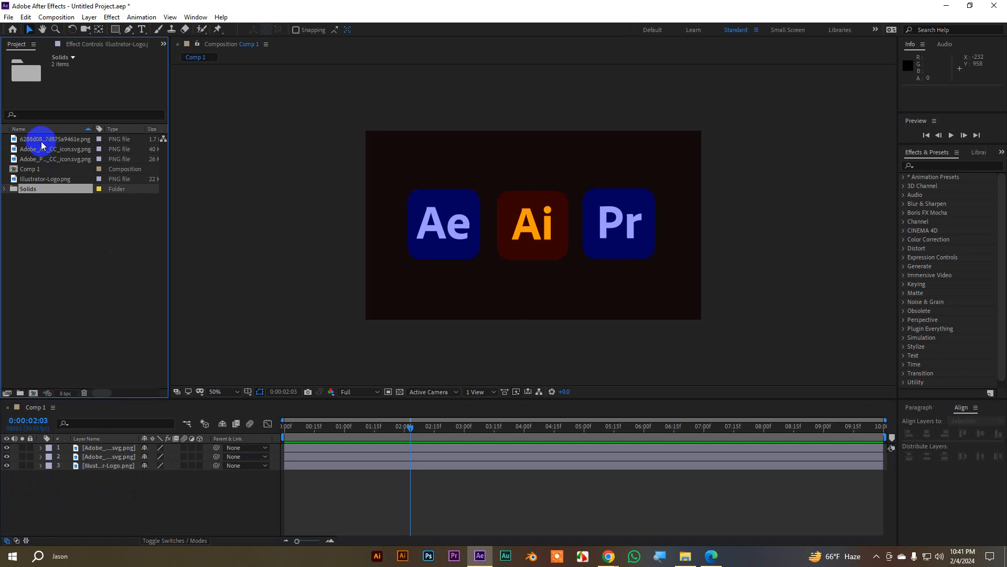
left_click_drag(42, 144, 125, 463)
key("s")
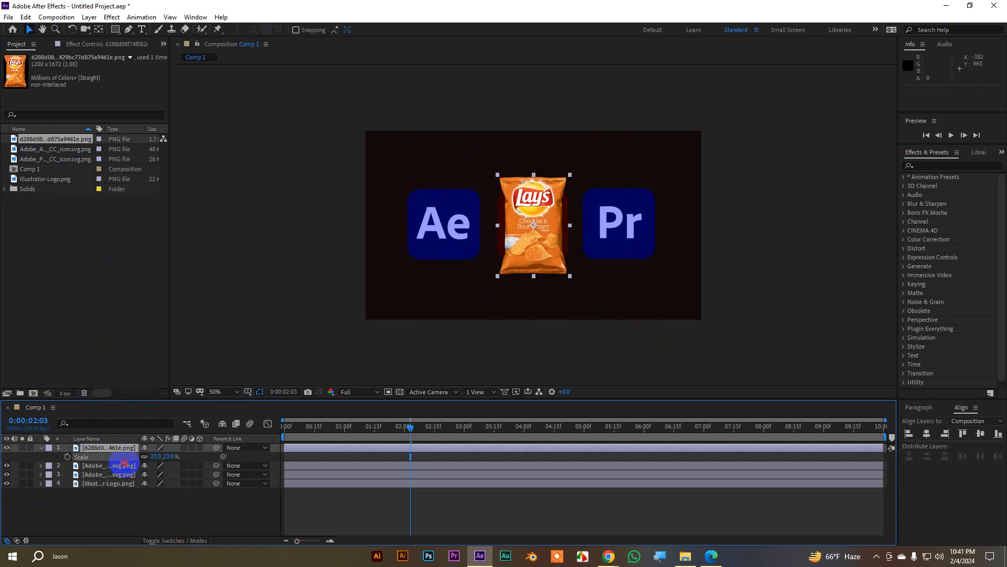
Move the chips bag down to about 636, 506 and the Illustrator logo up to about 640, 178.
left_click_drag(535, 225, 534, 255)
left_click(131, 481)
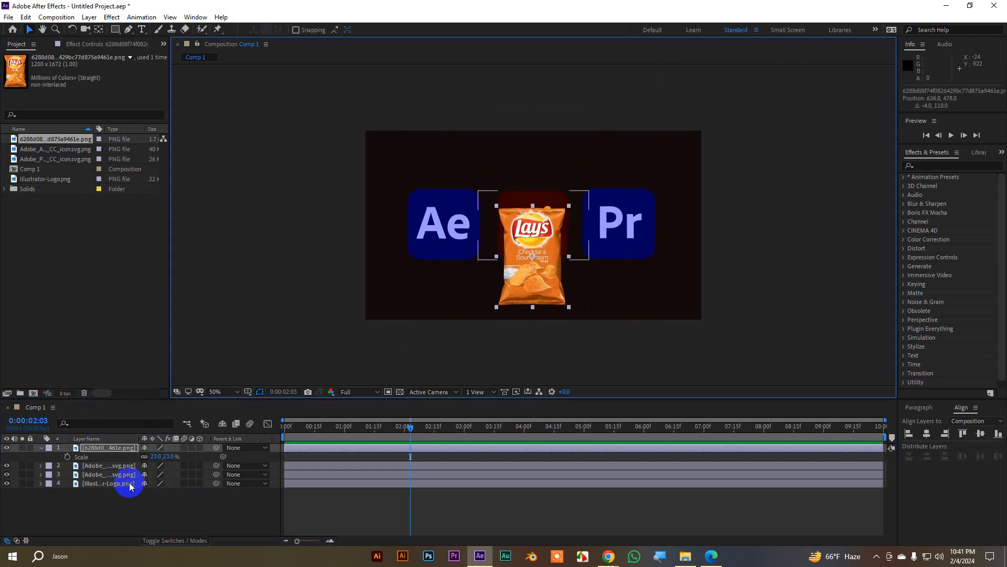
left_click_drag(544, 180, 545, 152)
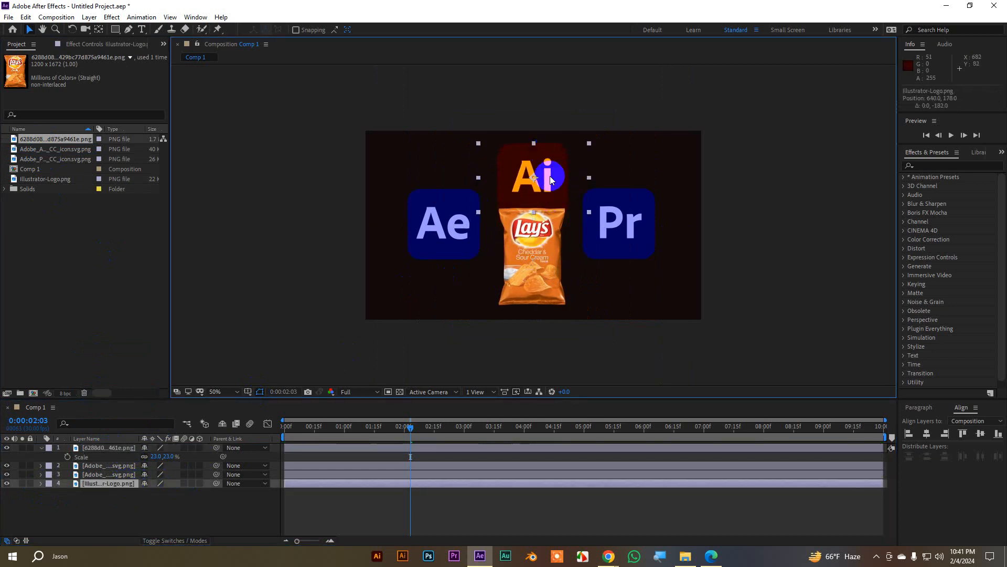
left_click_drag(537, 264, 537, 271)
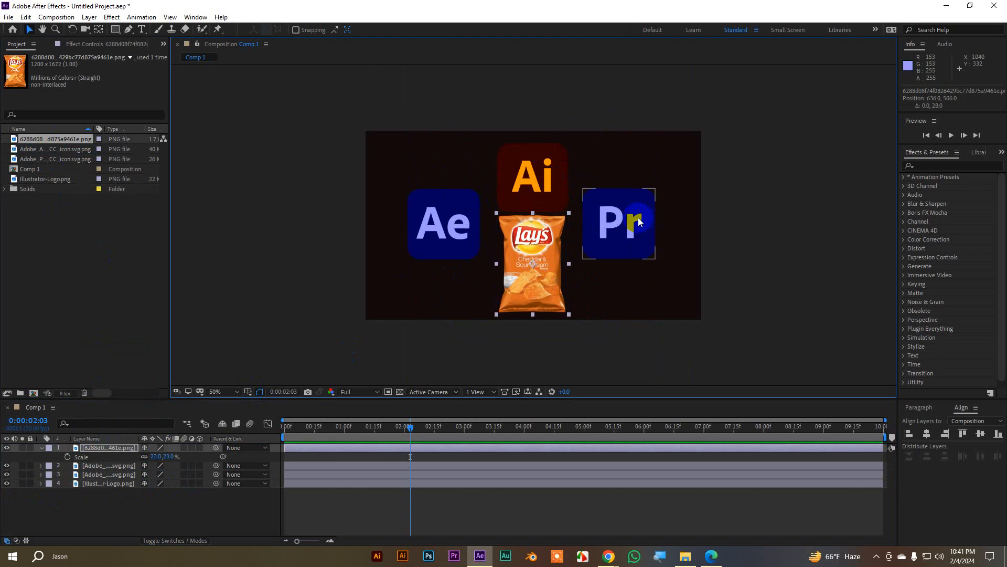
Shift the Ae and Pr icons down together, nudge the Ai logo slightly higher, and collapse the chips layer's properties.
left_click(609, 224)
left_click(472, 228, "shift")
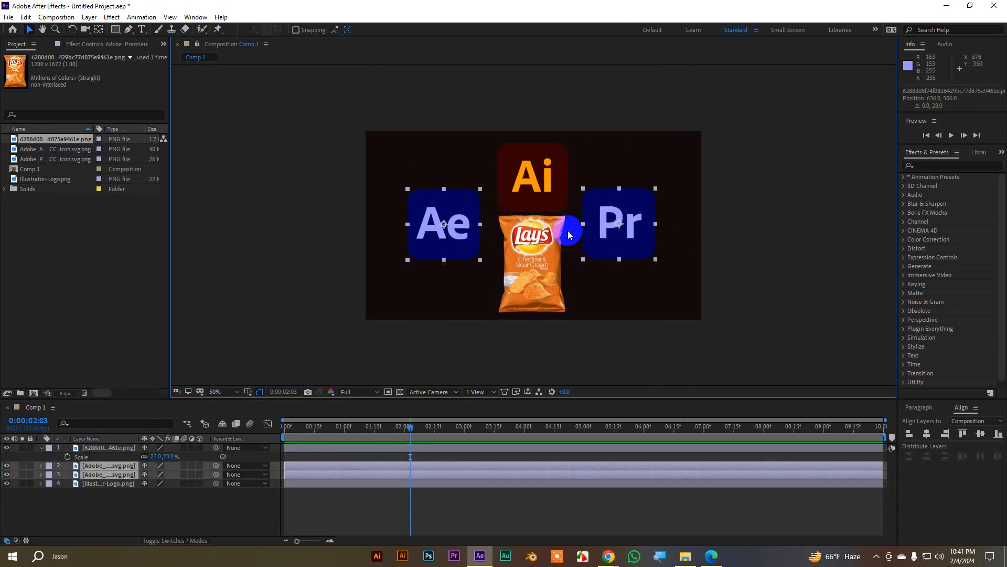
left_click_drag(640, 209, 639, 217)
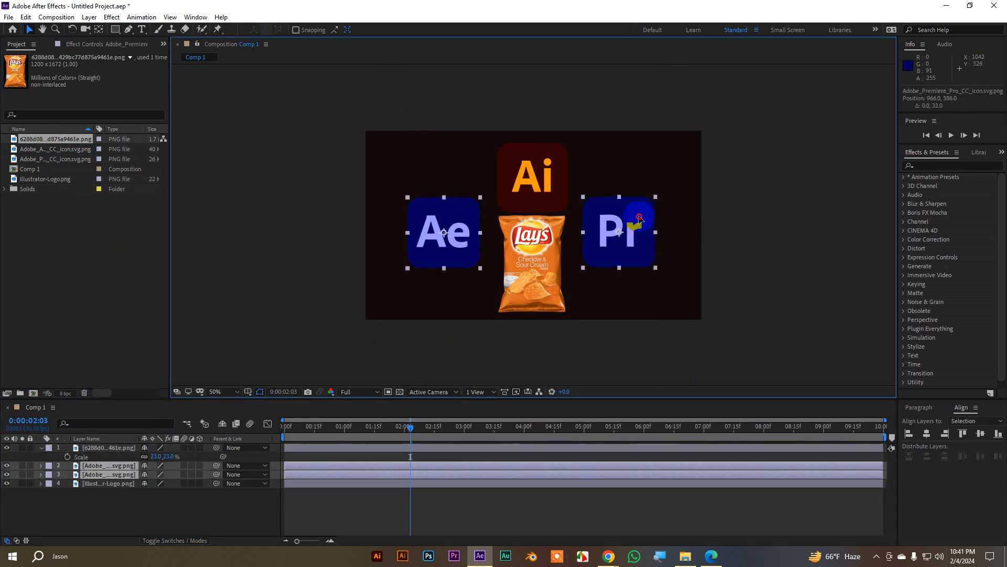
left_click(554, 171)
left_click(738, 220)
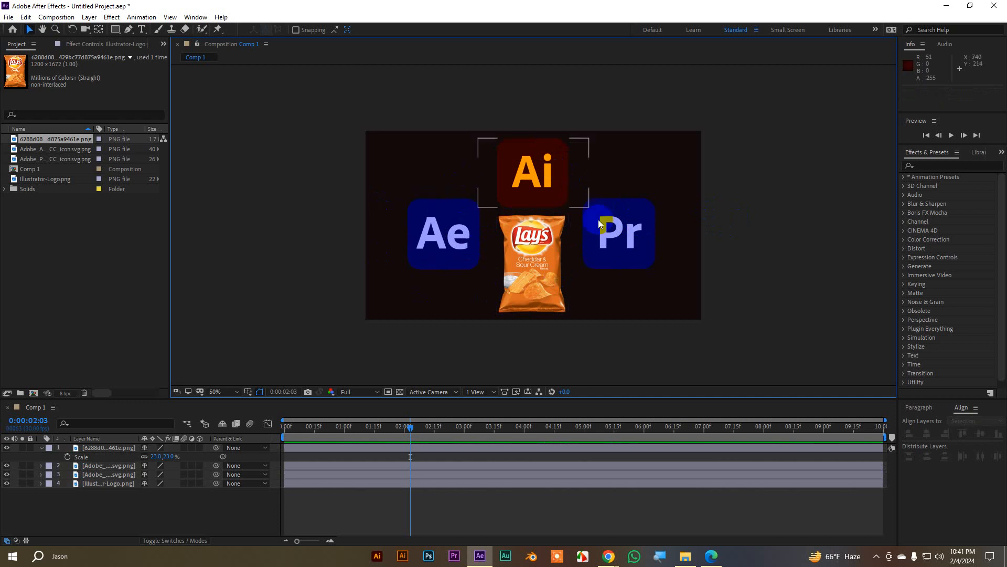
left_click(42, 447)
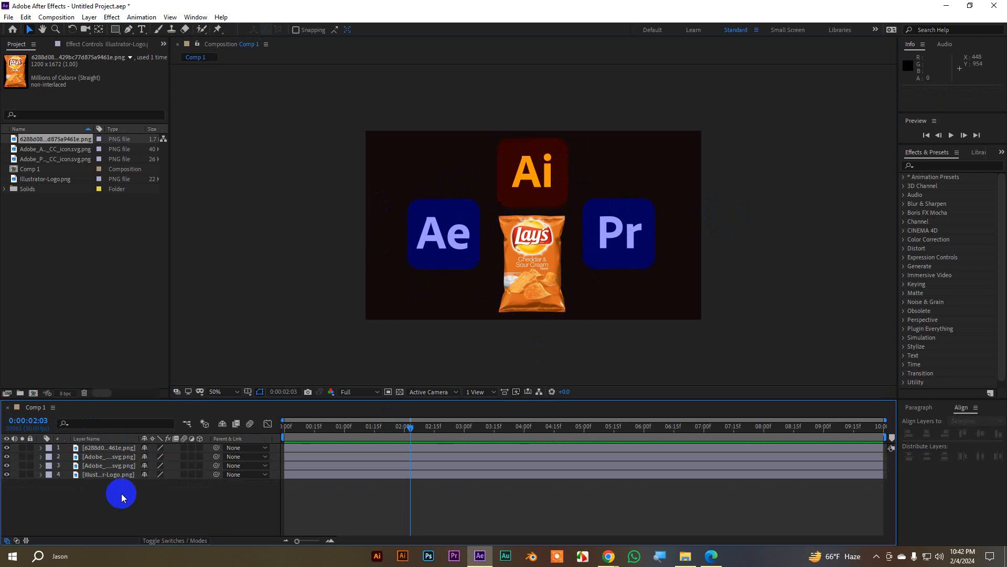
left_click_drag(122, 497, 110, 445)
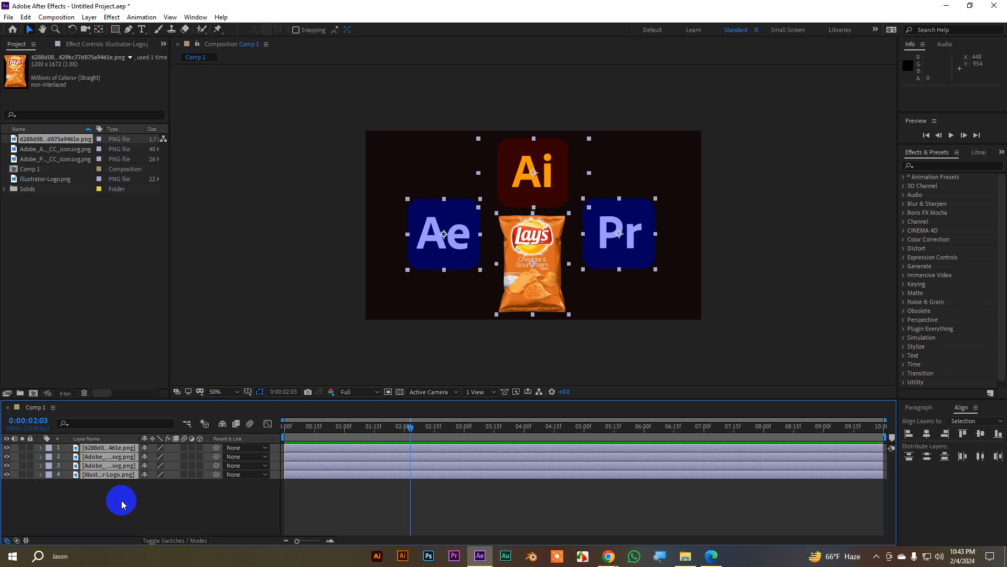
left_click(121, 504)
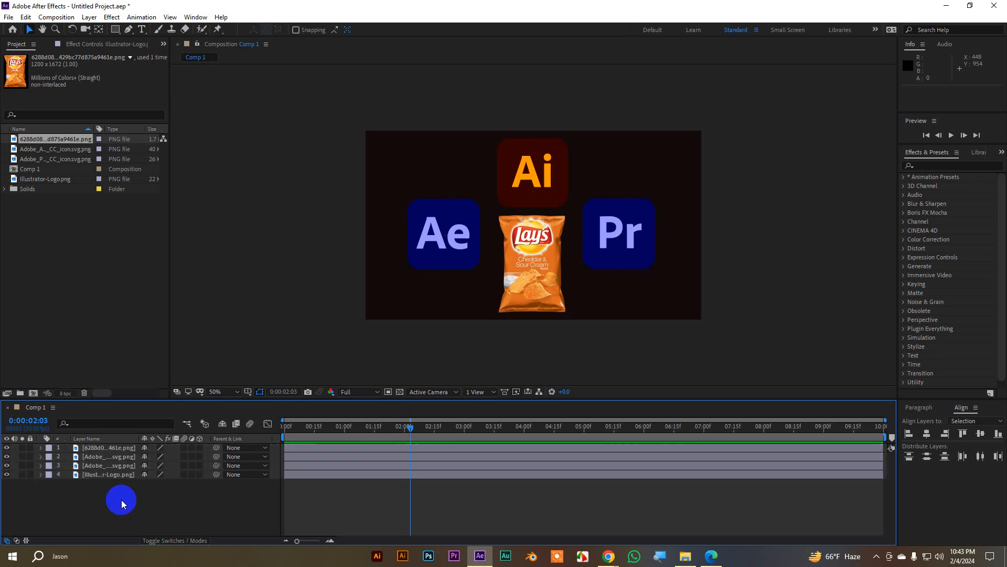
left_click_drag(108, 497, 106, 456)
left_click(111, 498)
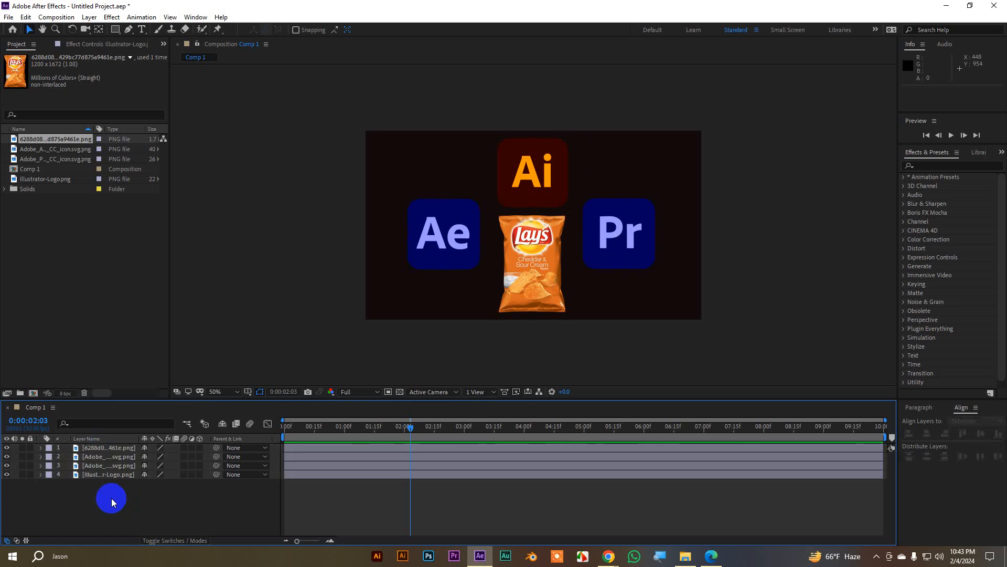
left_click_drag(112, 499, 99, 452)
left_click(49, 448)
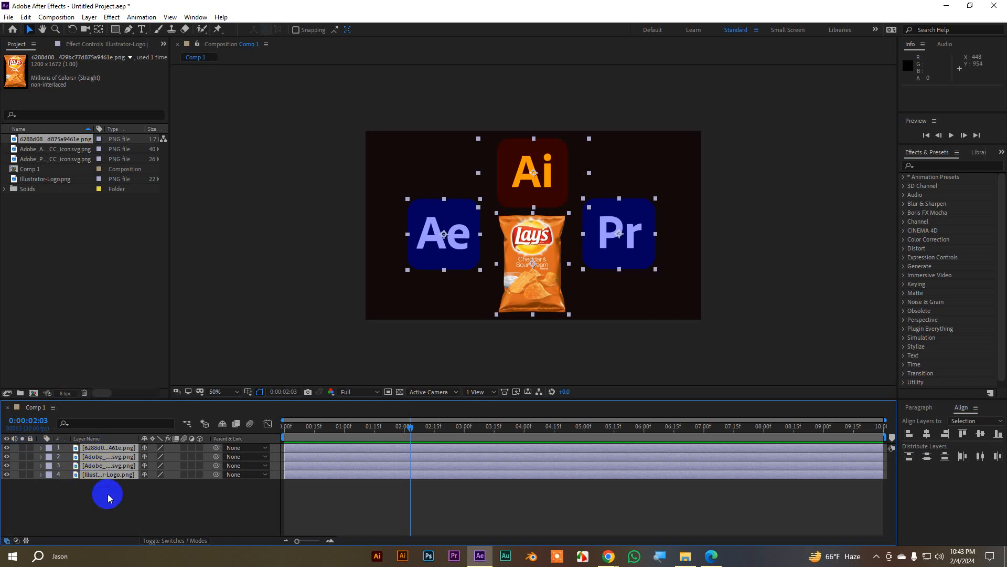
left_click_drag(118, 494, 94, 449)
left_click(107, 509)
left_click(95, 466)
left_click(102, 448)
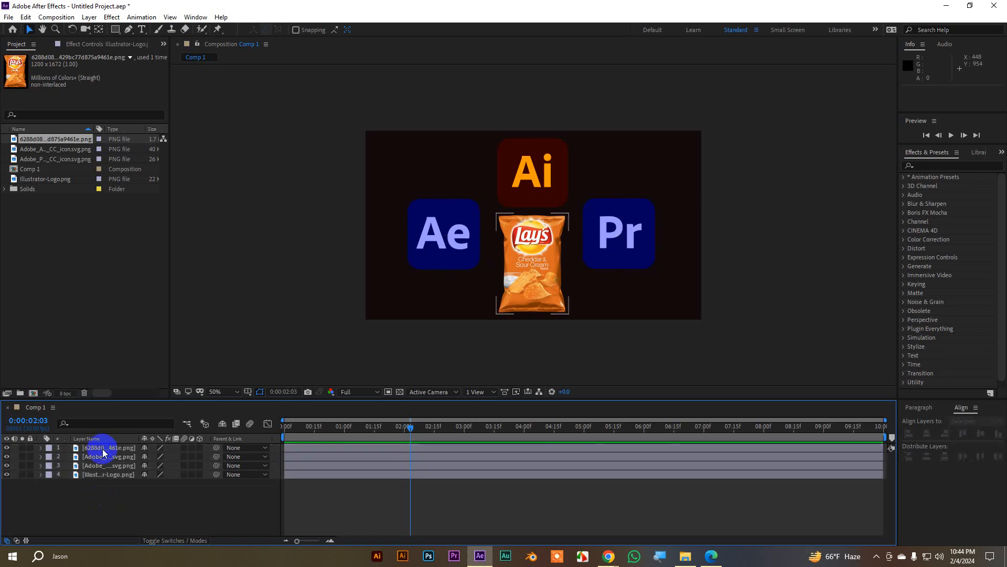
Pre-compose the Ae and Pr icon layers into a new composition named ap, moving all attributes into it.
left_click(610, 234)
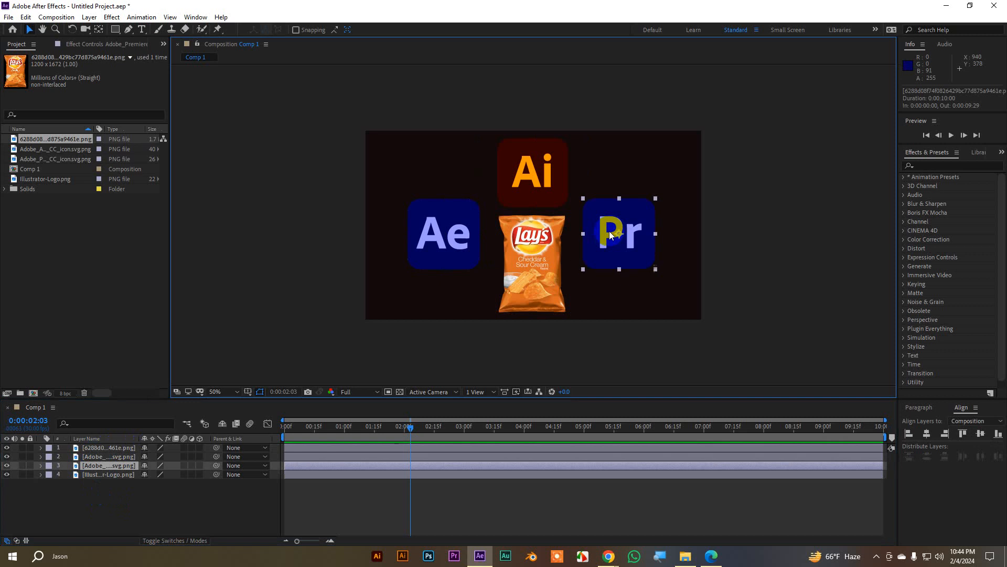
left_click(97, 458, "ctrl")
right_click(97, 457)
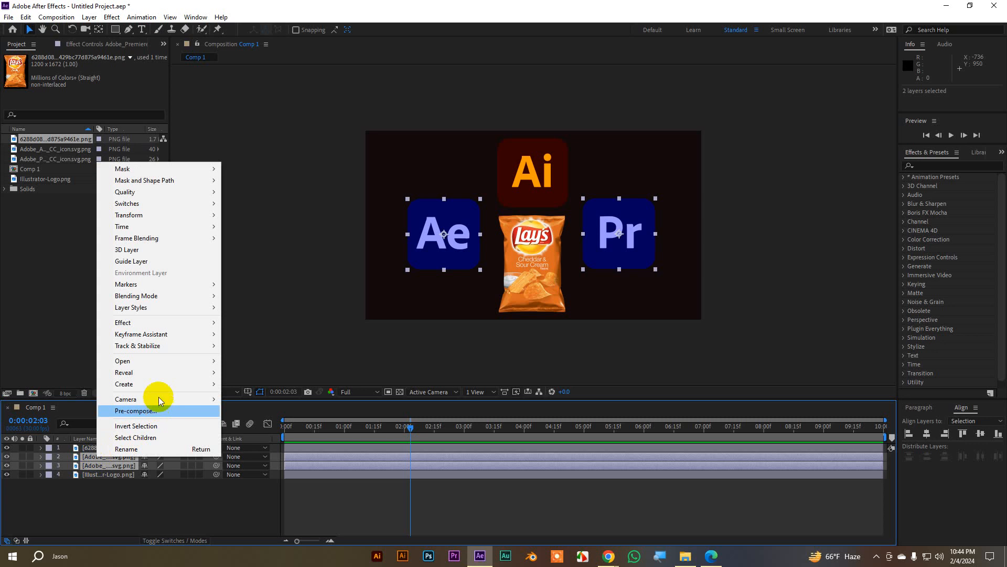
left_click(56, 18)
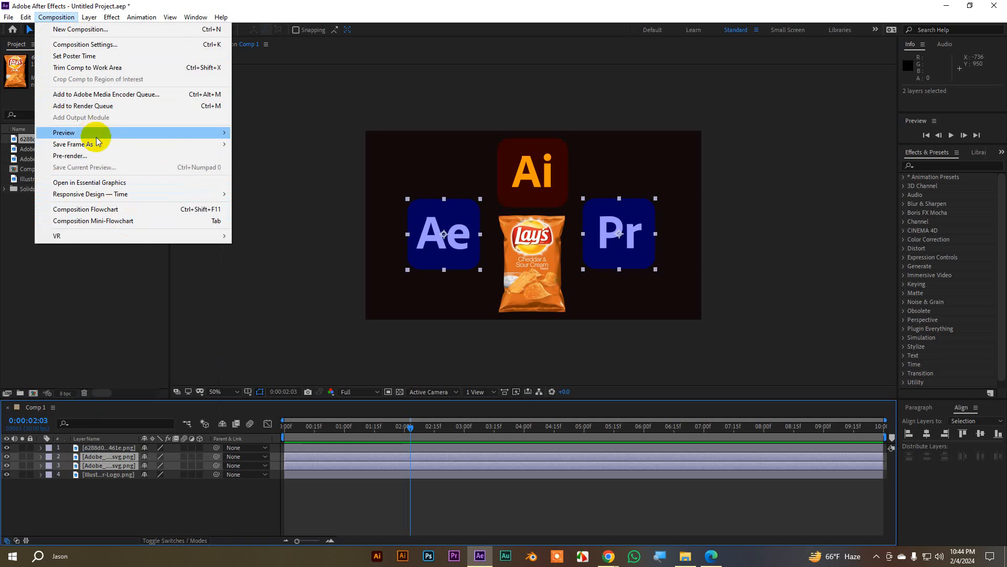
mouse_move(91, 19)
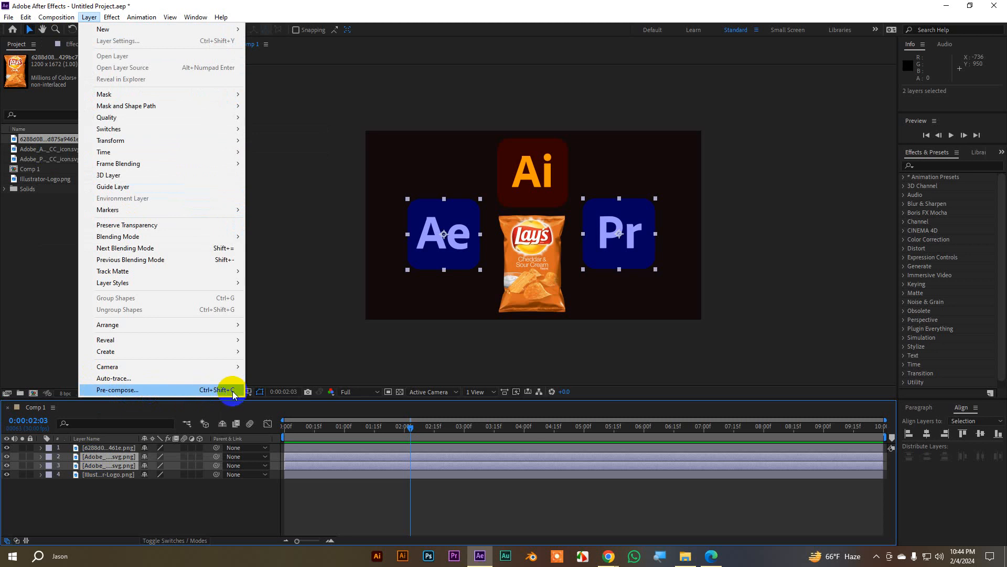
right_click(106, 454)
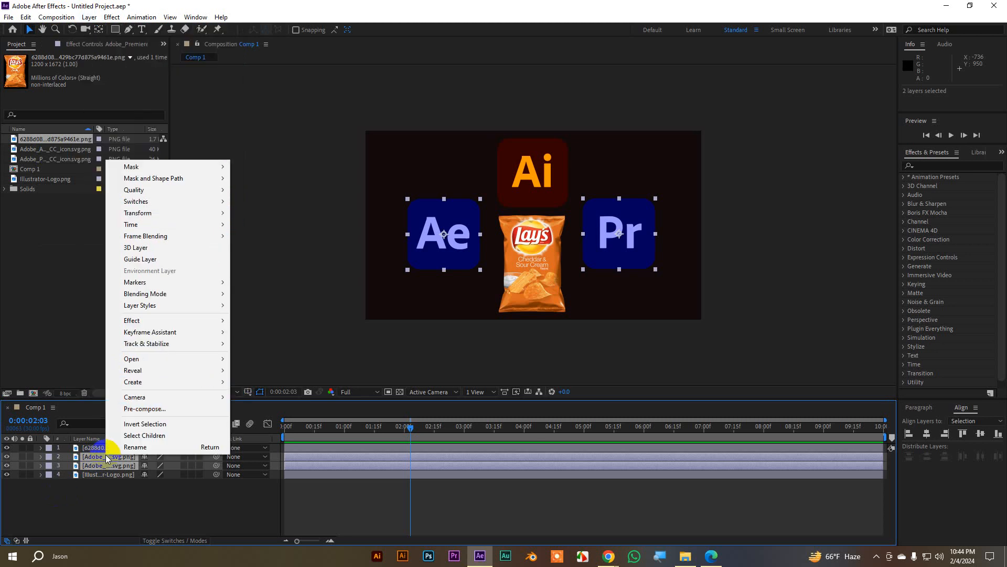
left_click(169, 411)
left_click_drag(696, 160, 324, 204)
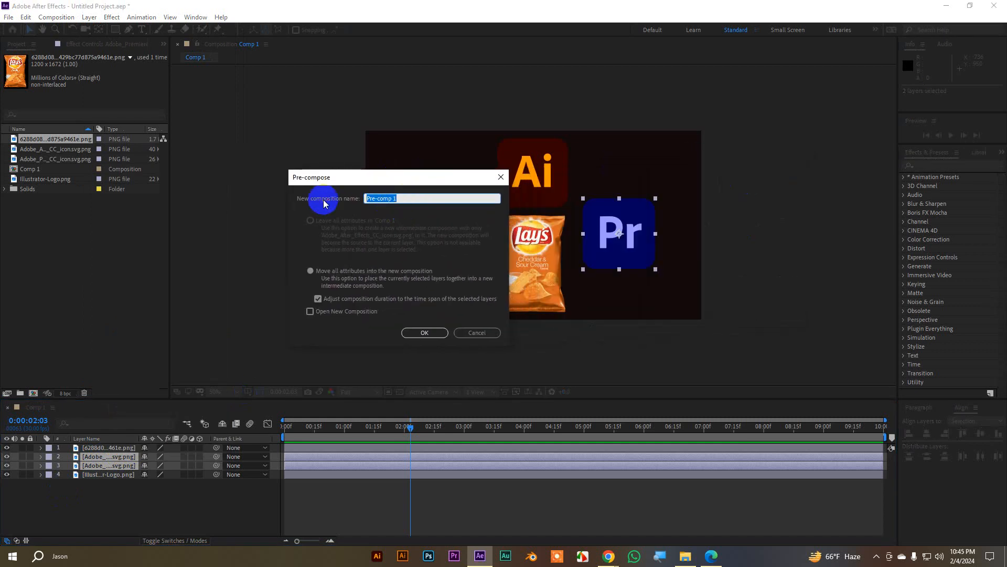
type("ap")
double_click(377, 197)
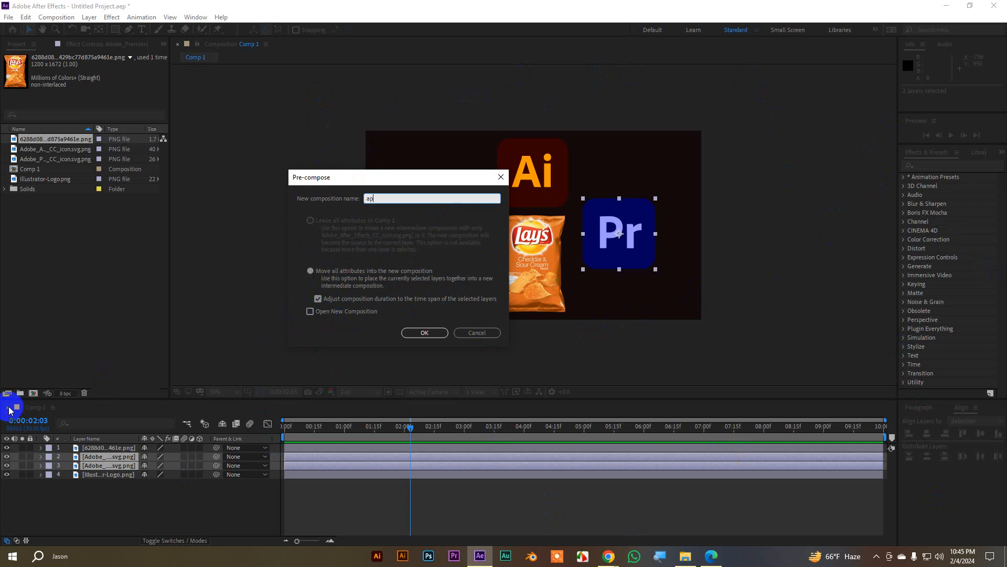
left_click(426, 332)
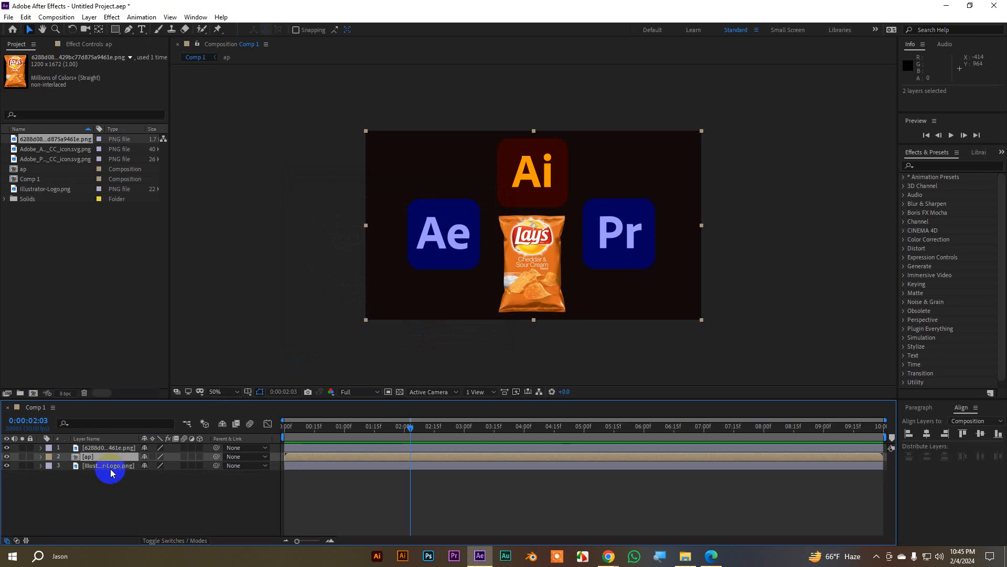
Pre-compose the chips bag and Illustrator logo layers into a new composition named ci.
left_click(94, 466)
left_click(89, 458)
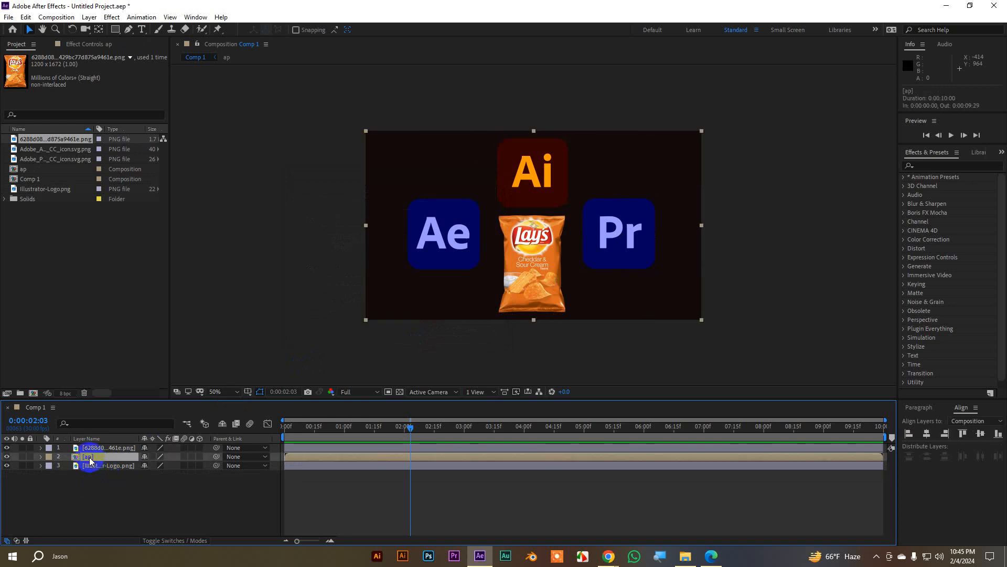
left_click(102, 448)
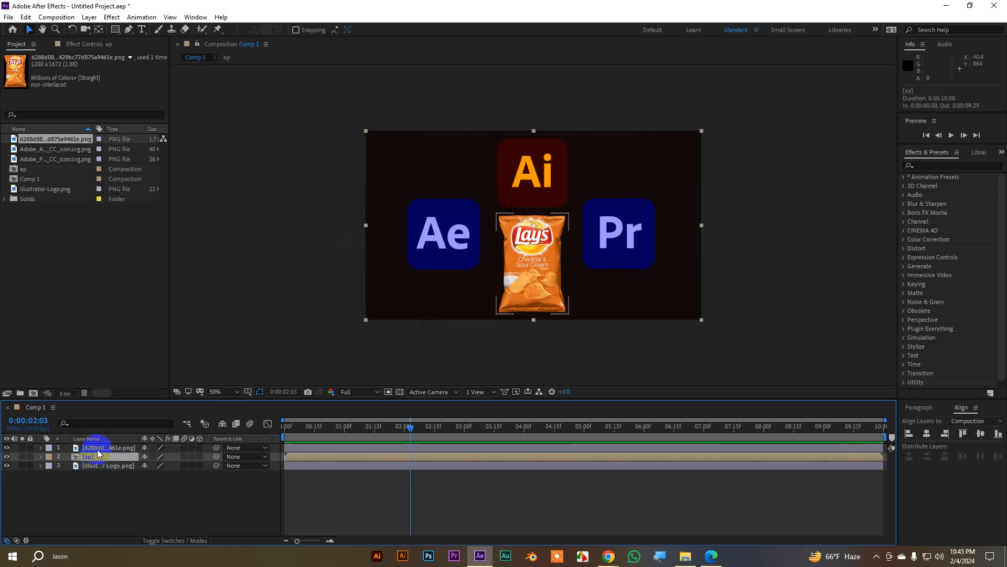
left_click(100, 466, "ctrl")
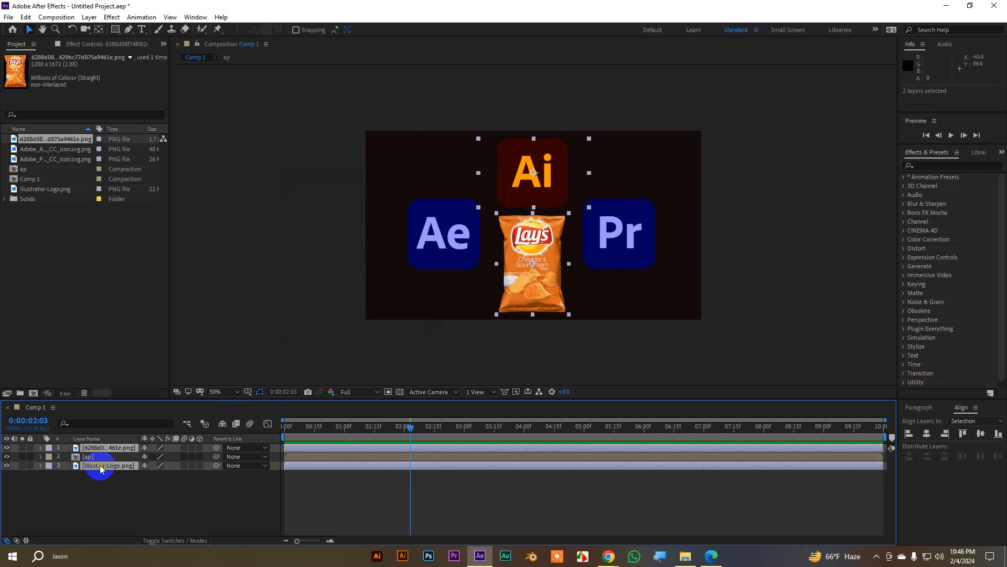
key("ctrl+shift+c")
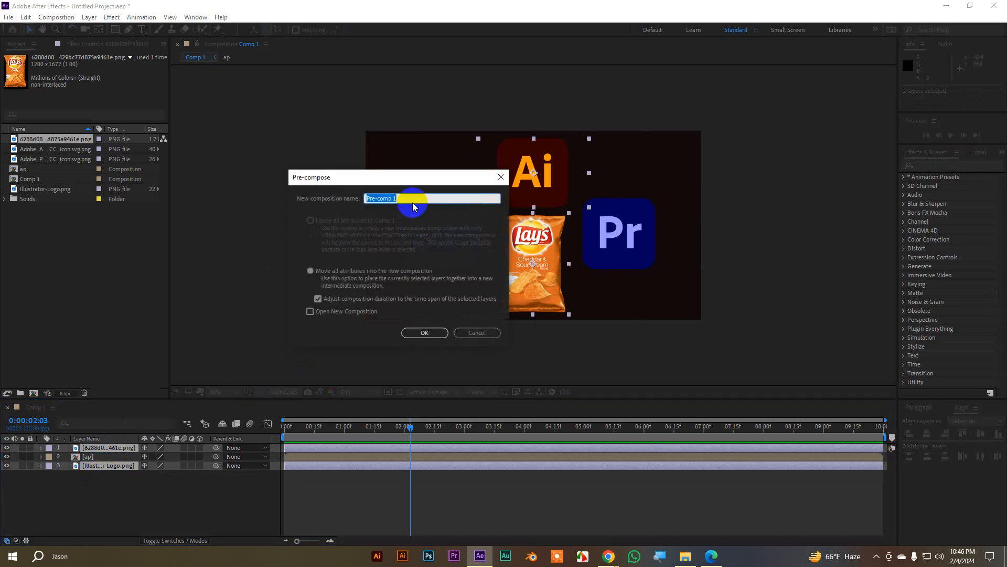
type("cl")
left_click(417, 332)
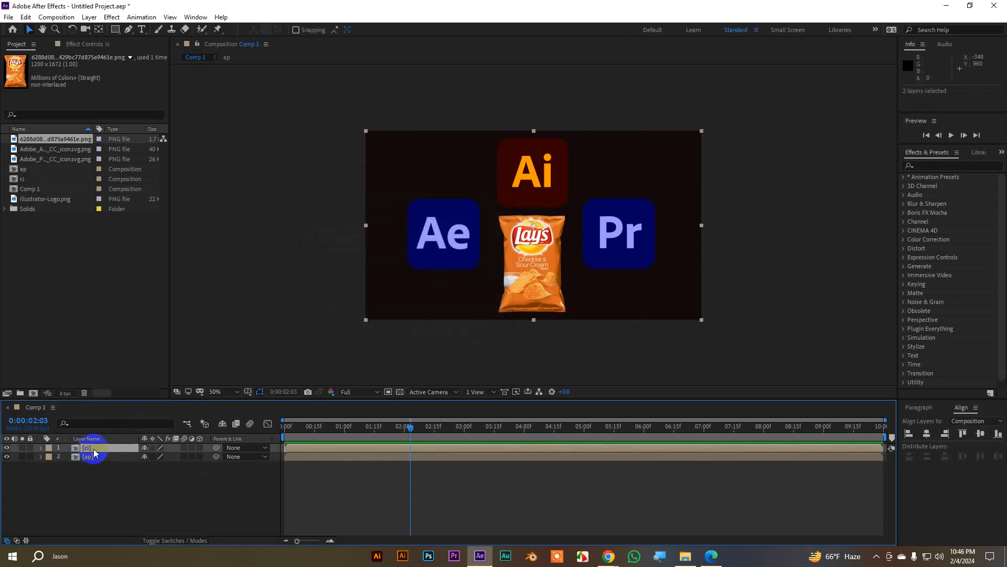
left_click(103, 481)
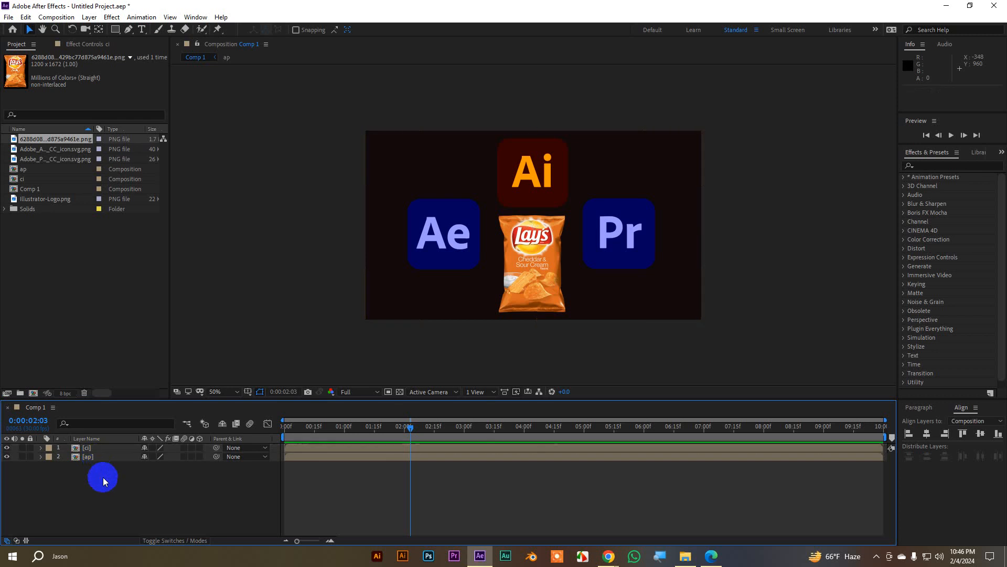
Try moving the ci pre-comp layer as one unit in Comp 1, and undo the move.
left_click(83, 448)
left_click_drag(476, 255, 541, 235)
key("ctrl+z")
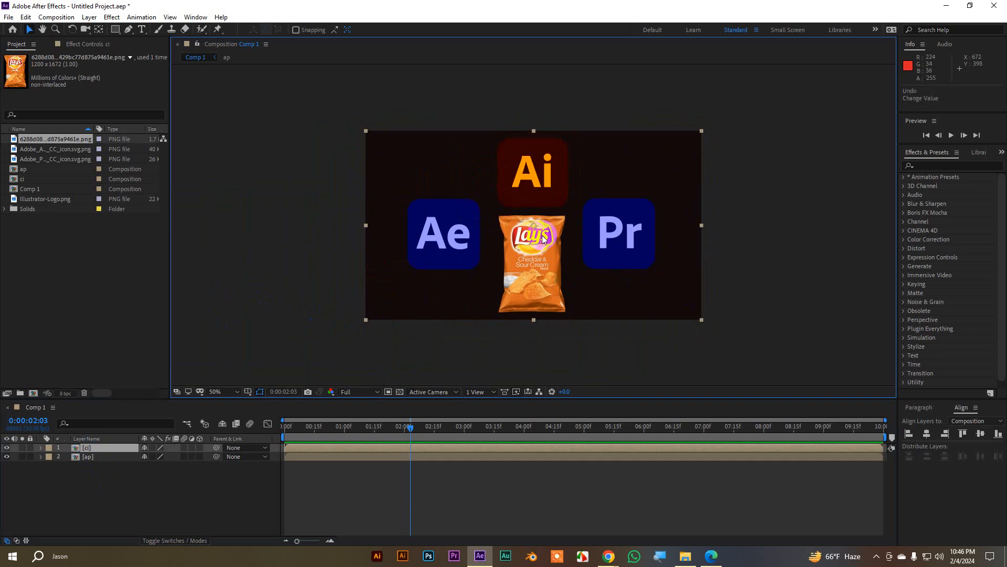
Open the ci pre-comp to examine its chips bag and Illustrator logo layers, and return to Comp 1.
double_click(77, 451)
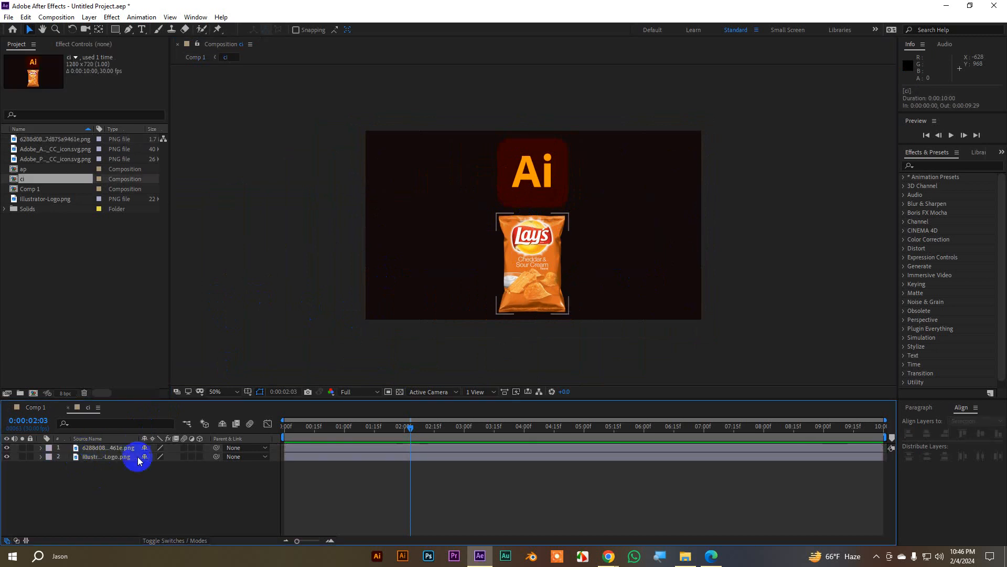
left_click(95, 447)
left_click(97, 456)
left_click(95, 447)
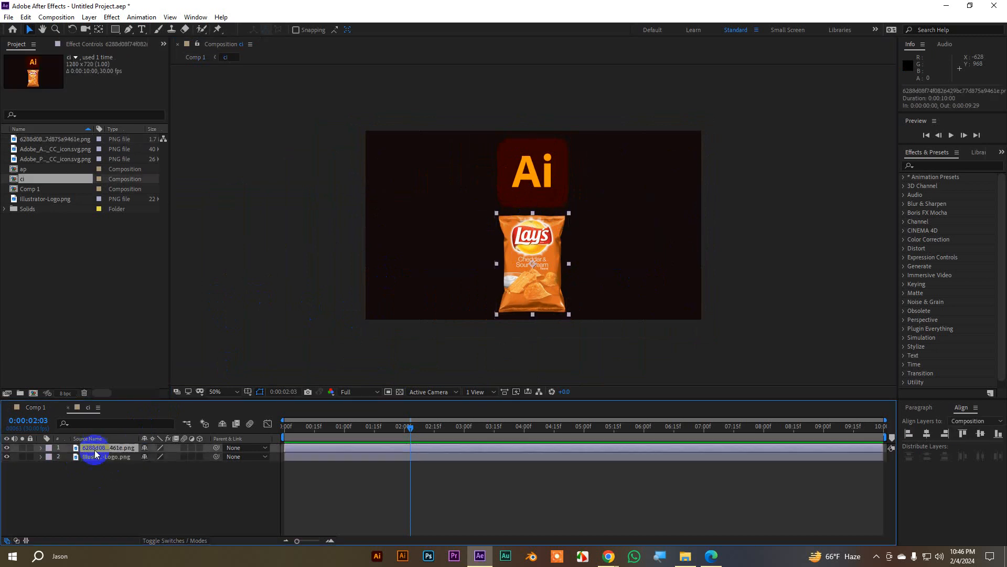
left_click(97, 457)
left_click(96, 448)
left_click(67, 408)
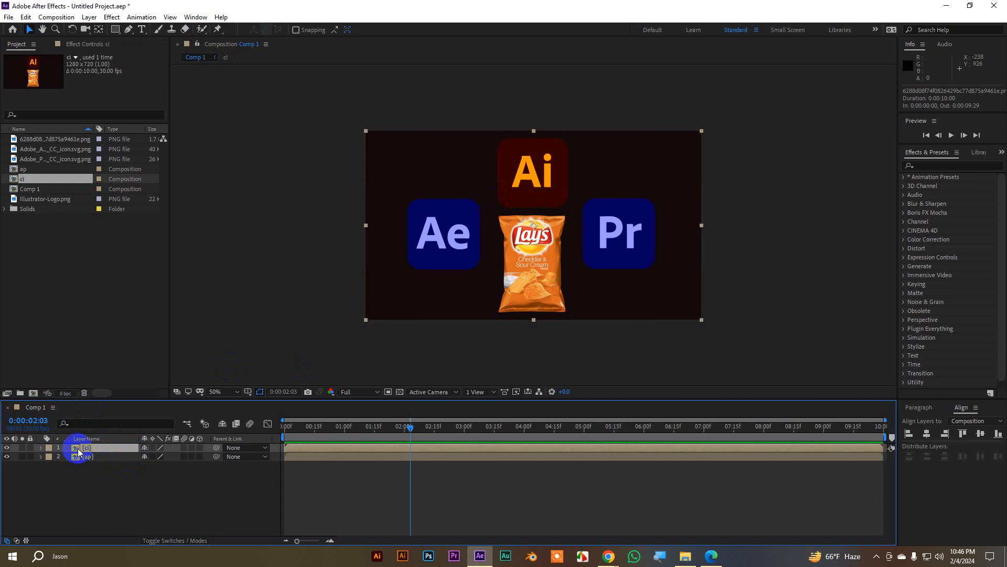
Hide the ap layer in Comp 1 and check the contents of the ci pre-comp.
left_click(7, 457)
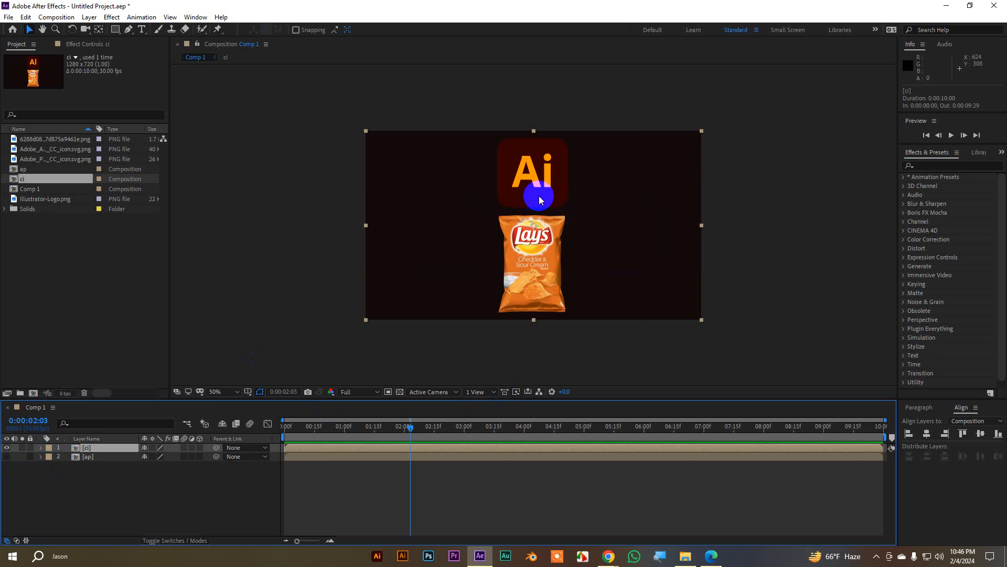
double_click(75, 449)
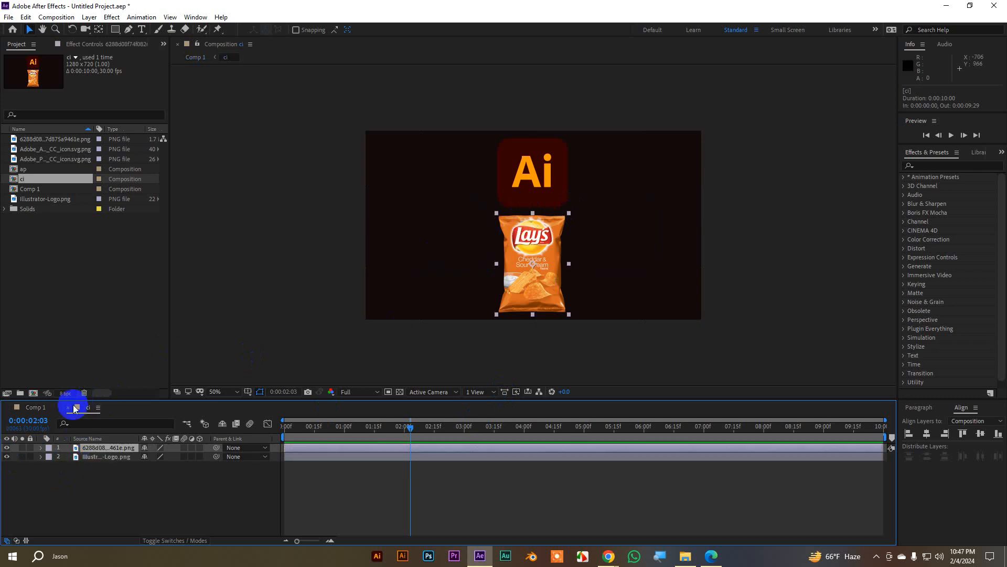
left_click(67, 407)
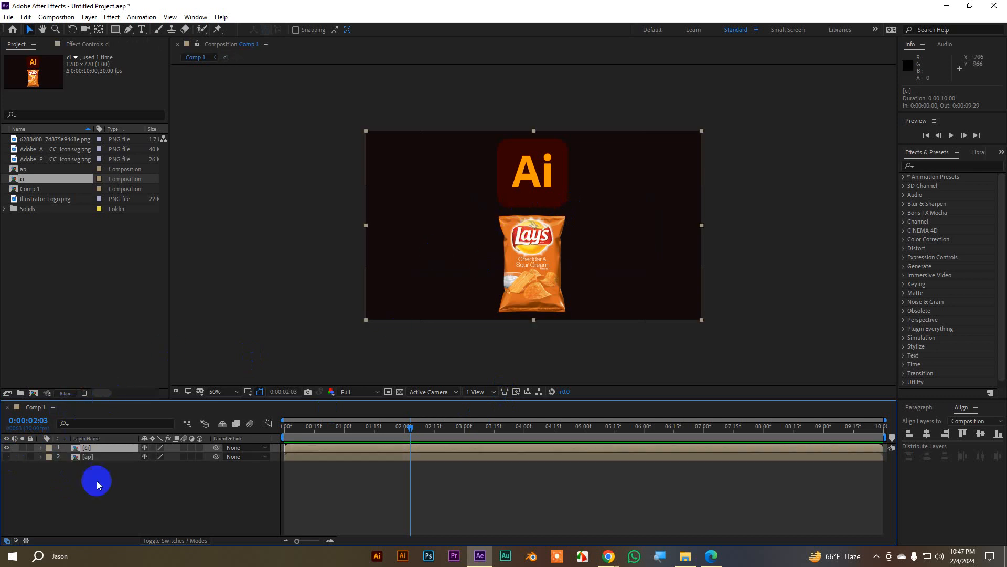
Duplicate the ci layer in Comp 1 and move the chips bag inside its composition to about 262, 424.
left_click(85, 450)
key("ctrl+d")
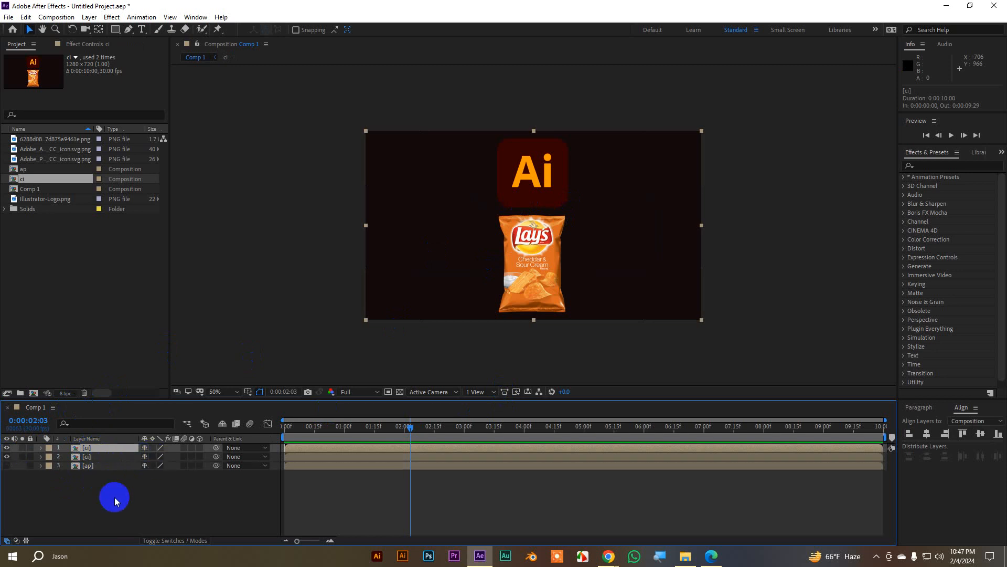
double_click(78, 450)
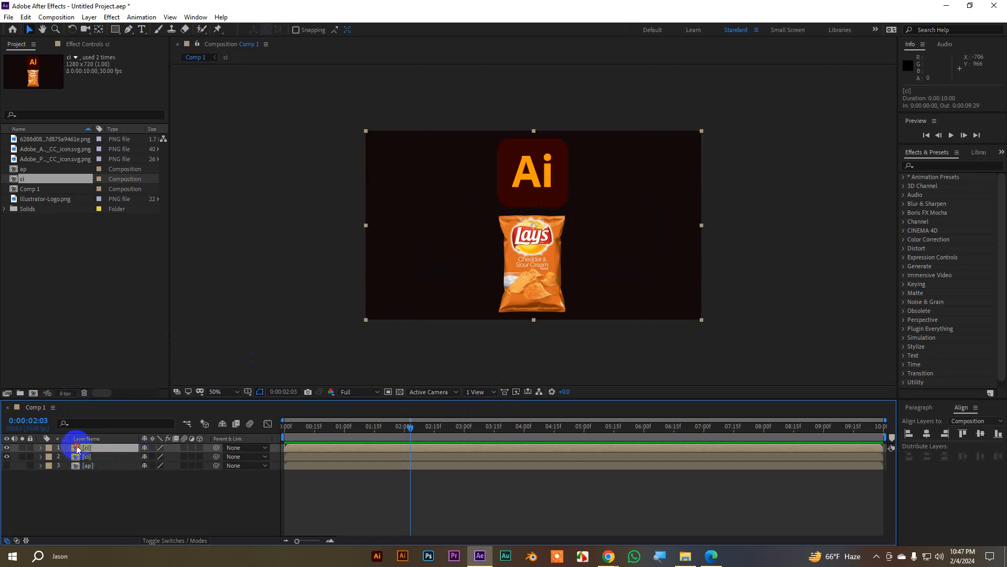
left_click_drag(513, 293, 433, 268)
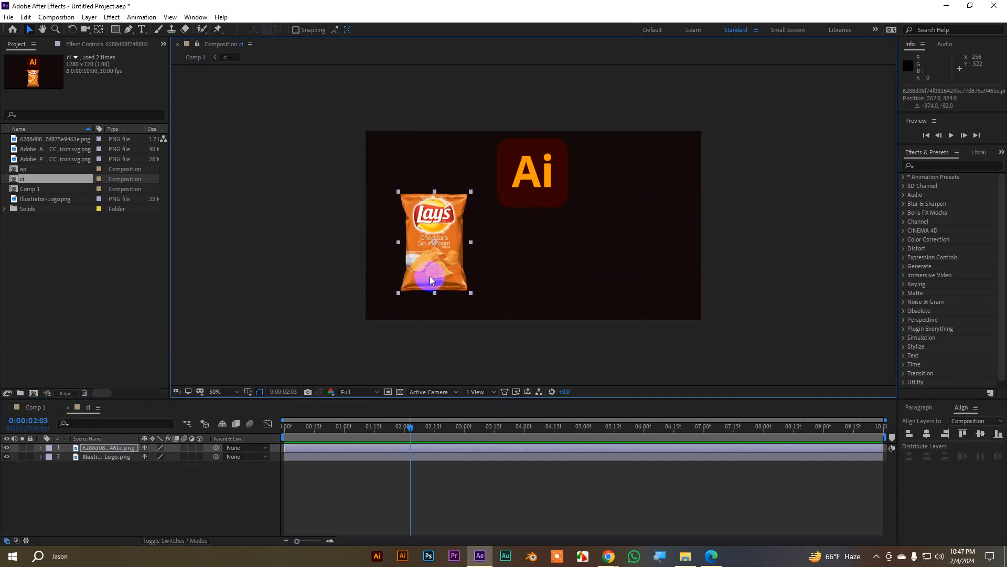
left_click(68, 408)
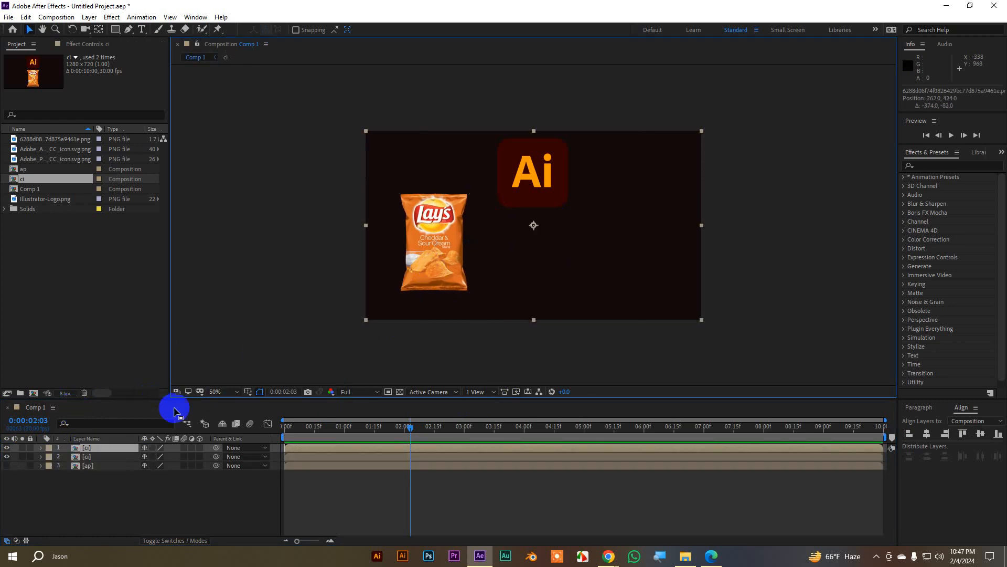
Move the duplicate ci layer to about 1044, 440, undo both position changes, and delete the duplicate layer.
left_click_drag(473, 247, 579, 267)
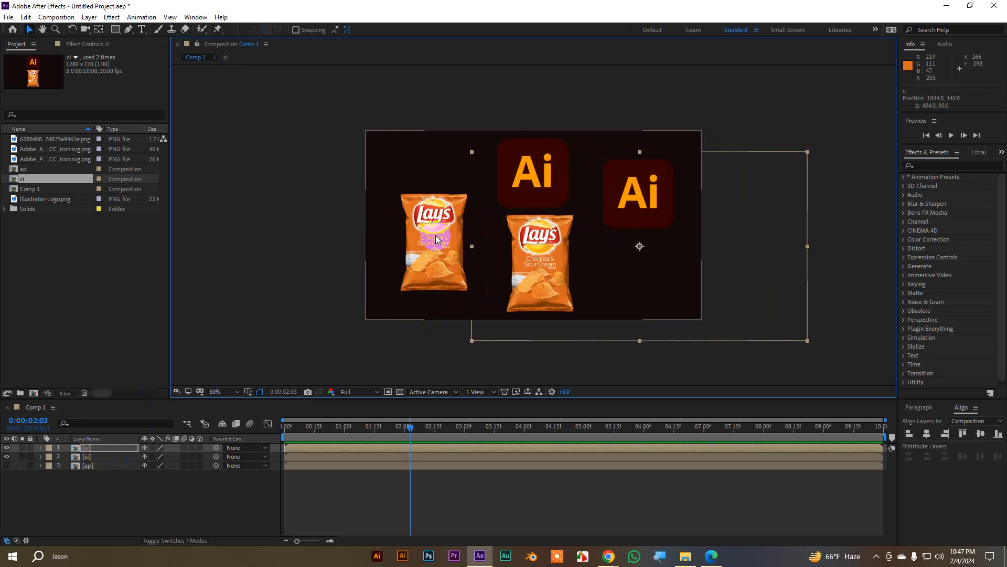
key("ctrl+z")
key("ctrl+z")
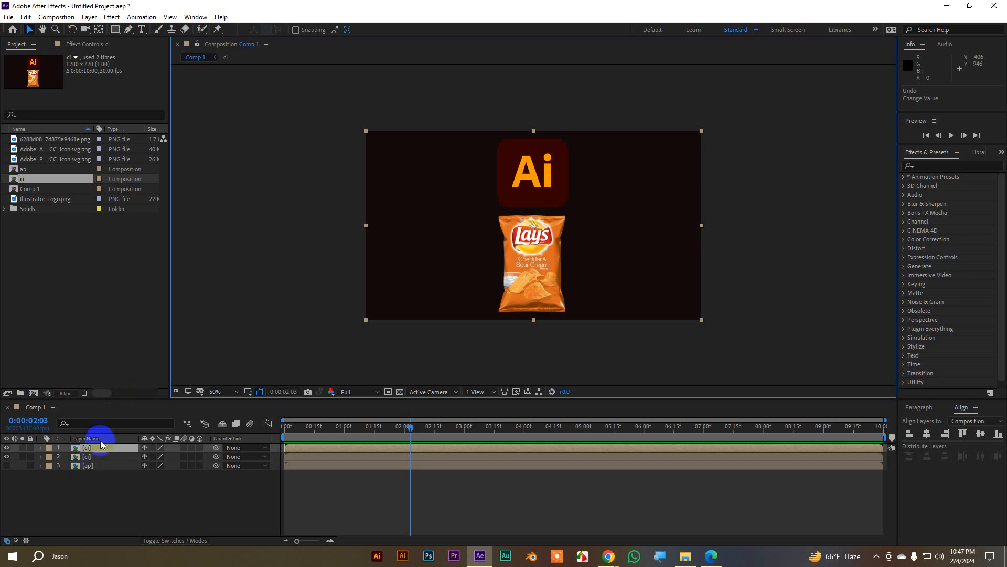
key("Delete")
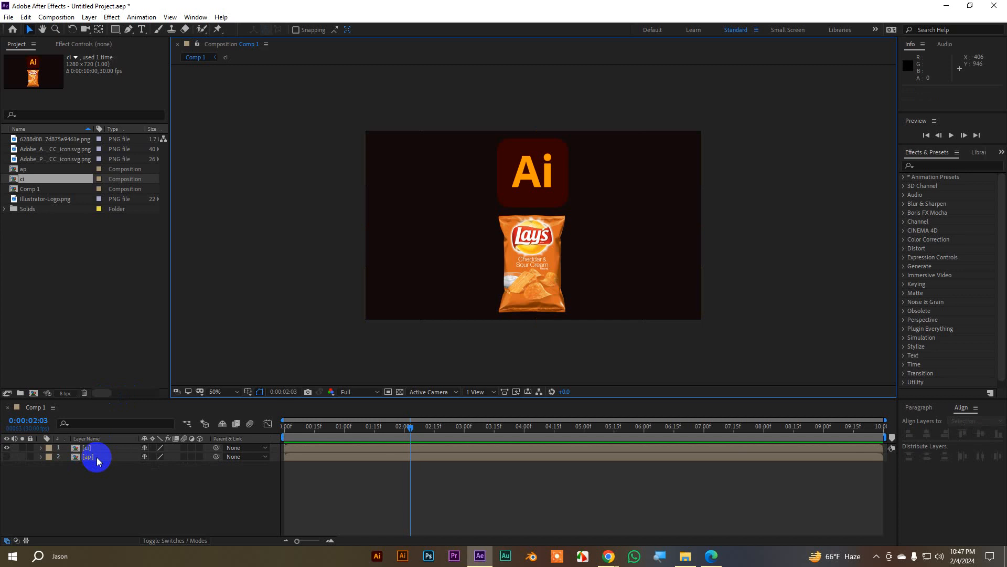
Duplicate the ci composition in the project and add the copy as the top layer of Comp 1.
left_click(42, 267)
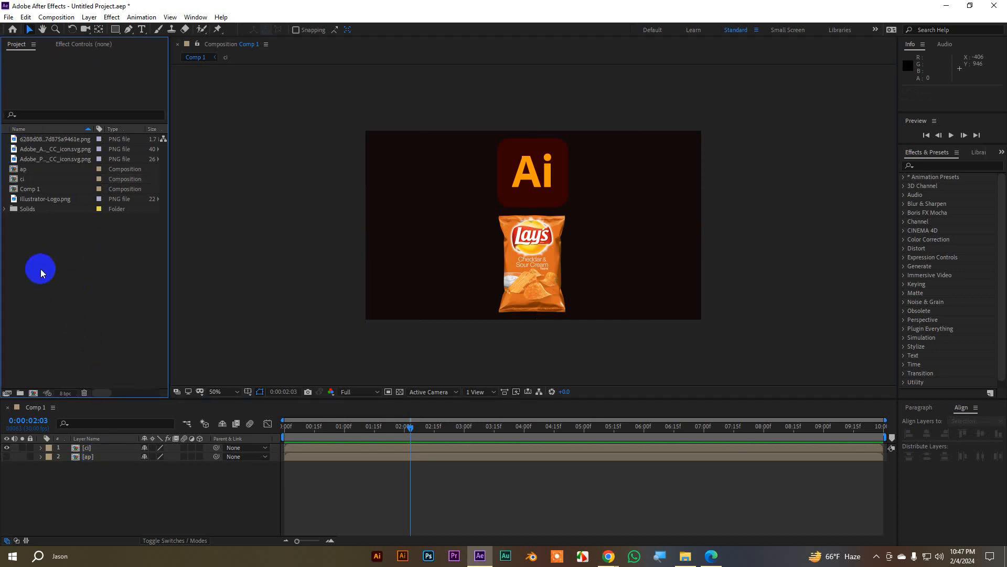
left_click(24, 179)
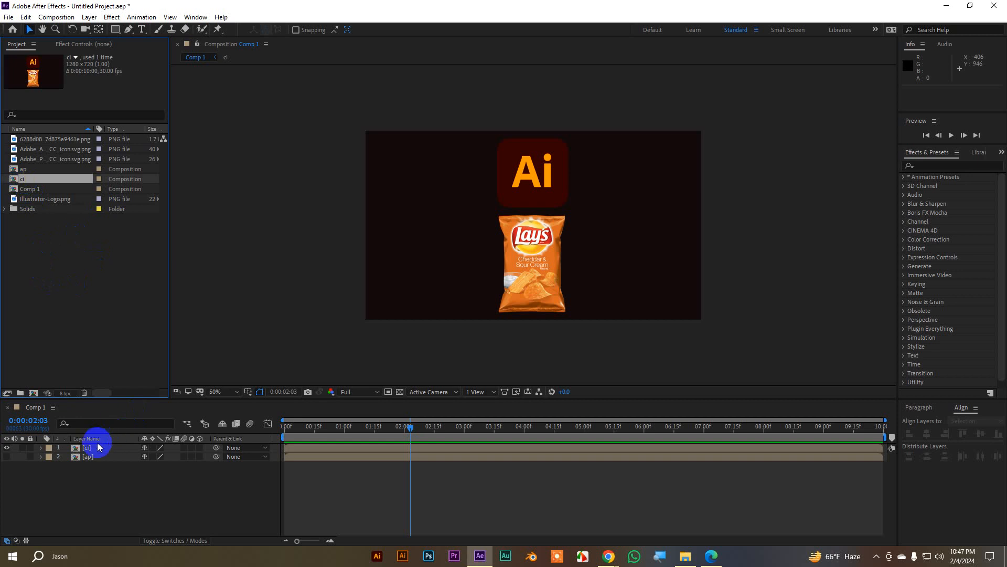
left_click(27, 180)
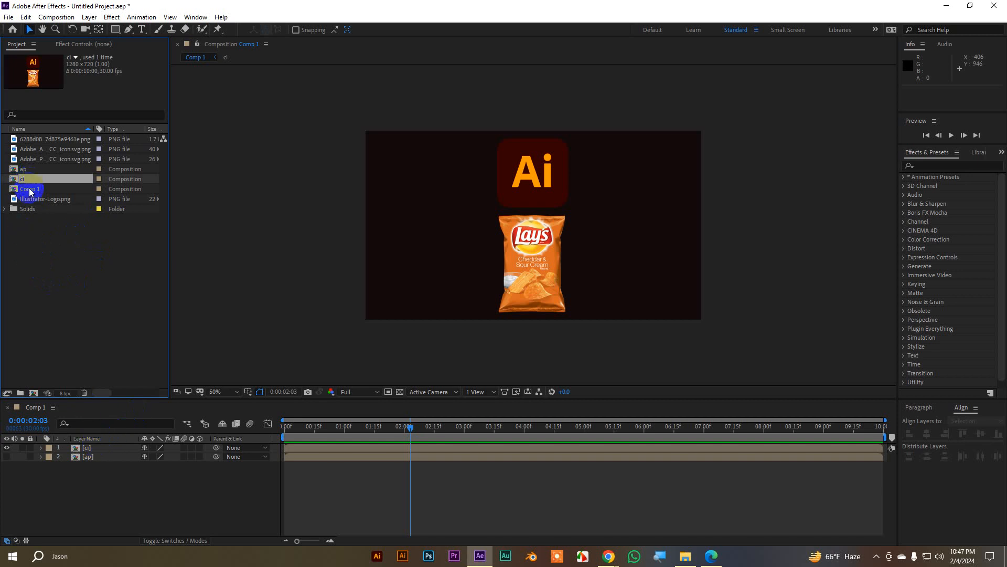
key("ctrl+d")
left_click(23, 189)
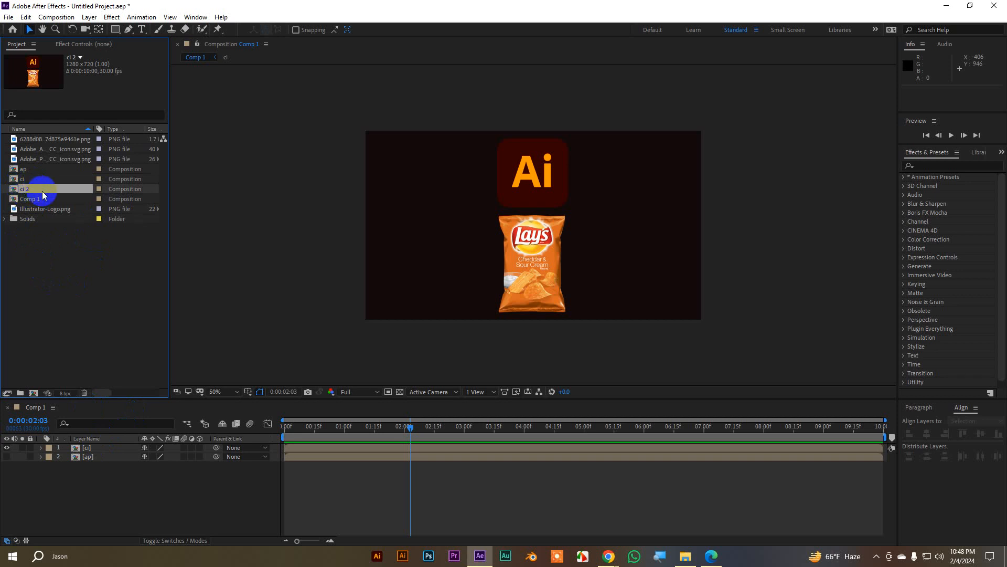
left_click_drag(43, 195, 86, 450)
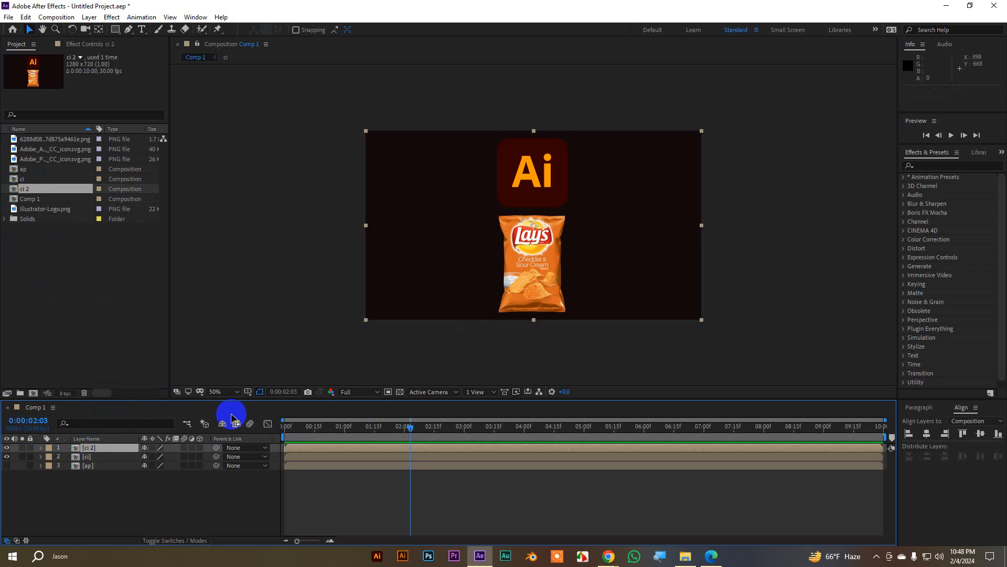
Move the chips bag inside the ci 2 composition to about 216, 376, and select the original ci layer in Comp 1.
double_click(84, 450)
left_click_drag(546, 277, 435, 243)
left_click(67, 407)
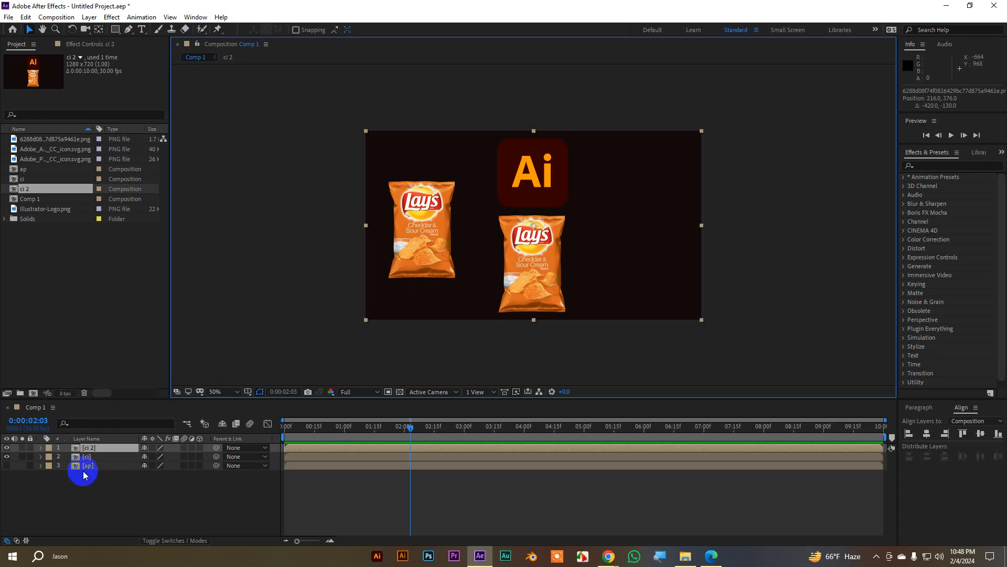
left_click(91, 458)
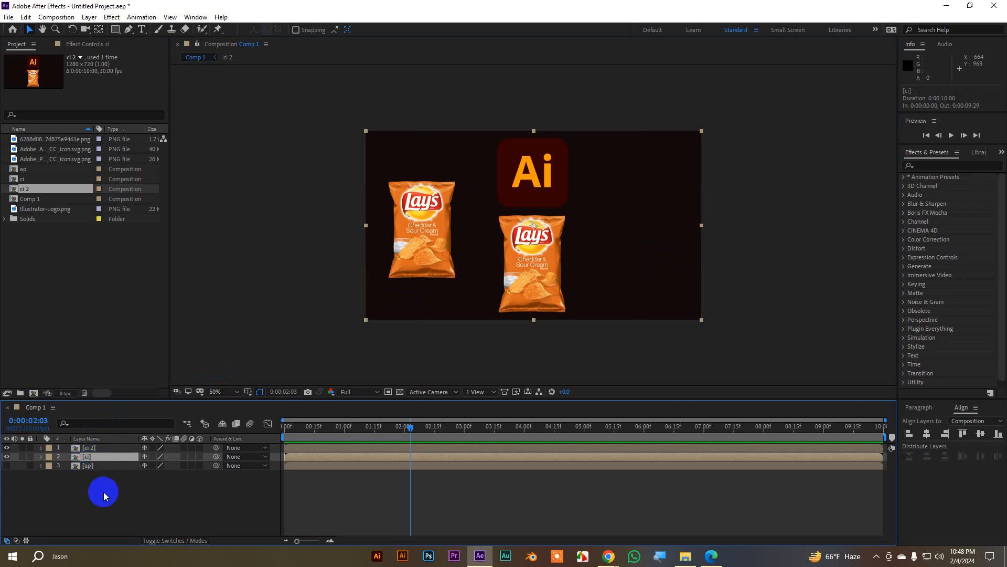
left_click_drag(116, 494, 7, 447)
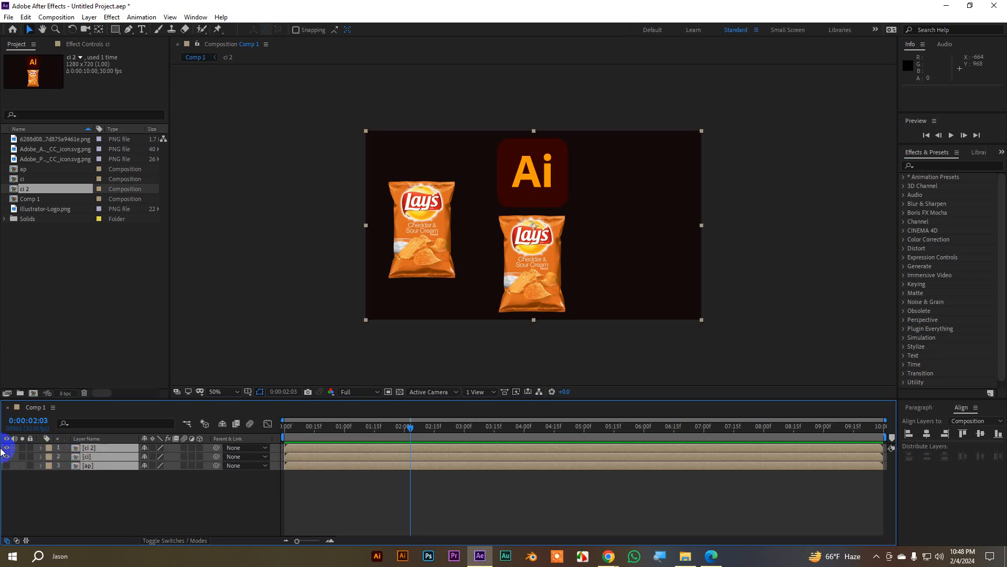
left_click(104, 491)
left_click(84, 456)
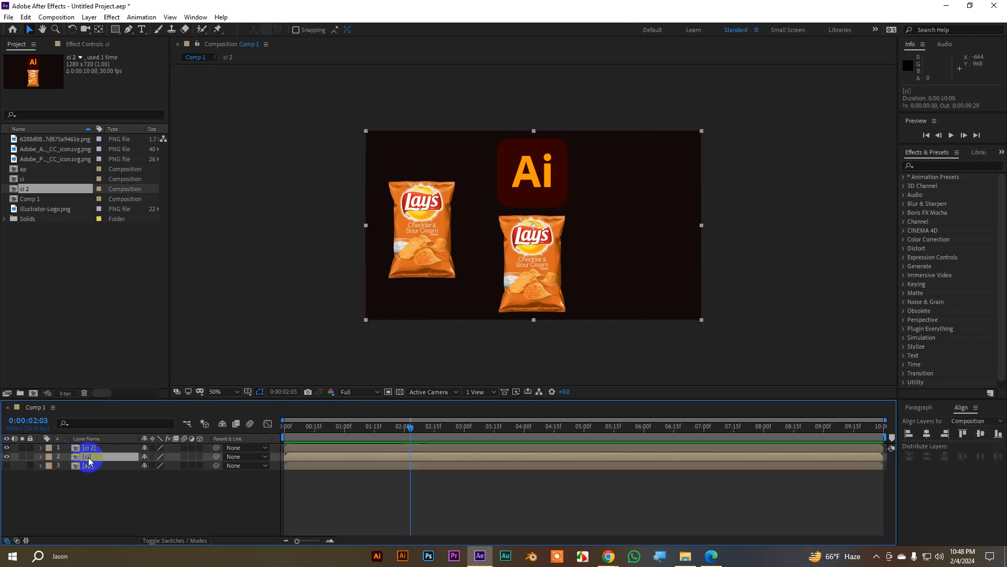
left_click(20, 193)
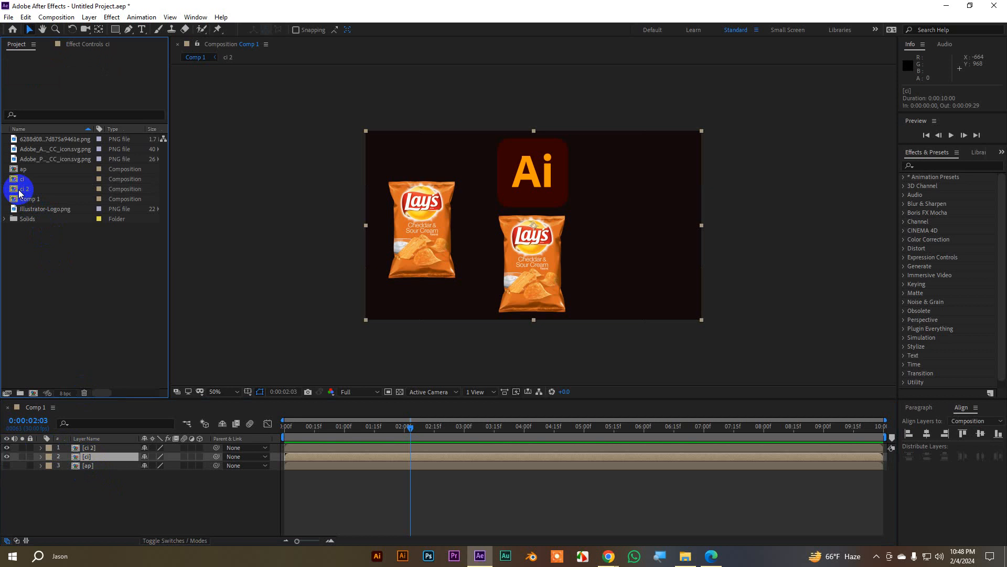
left_click(24, 189)
left_click_drag(107, 277, 50, 255)
left_click(31, 190)
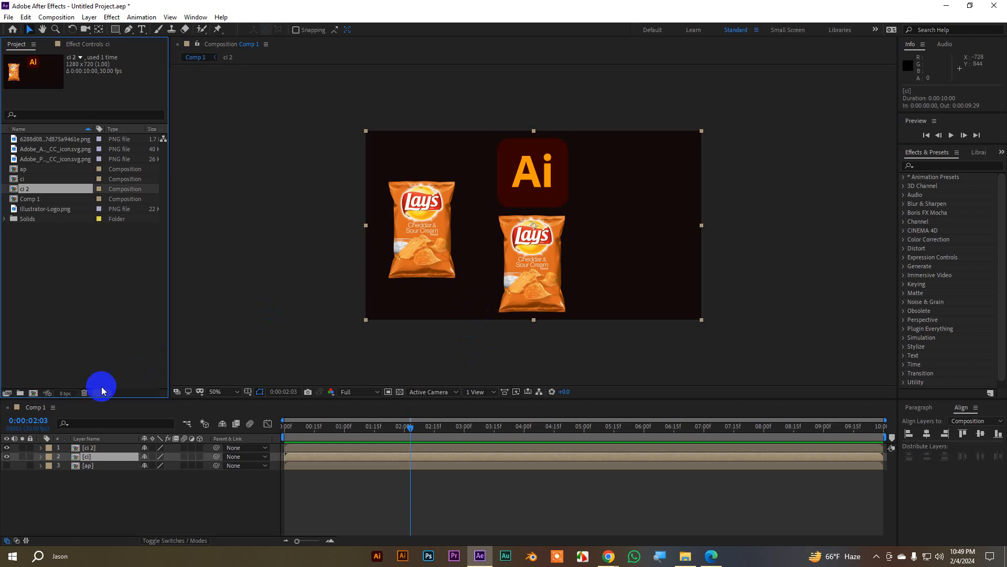
Cut the chips bag and Illustrator logo layers from the ci 2 composition and paste them into Comp 1.
left_click(89, 449)
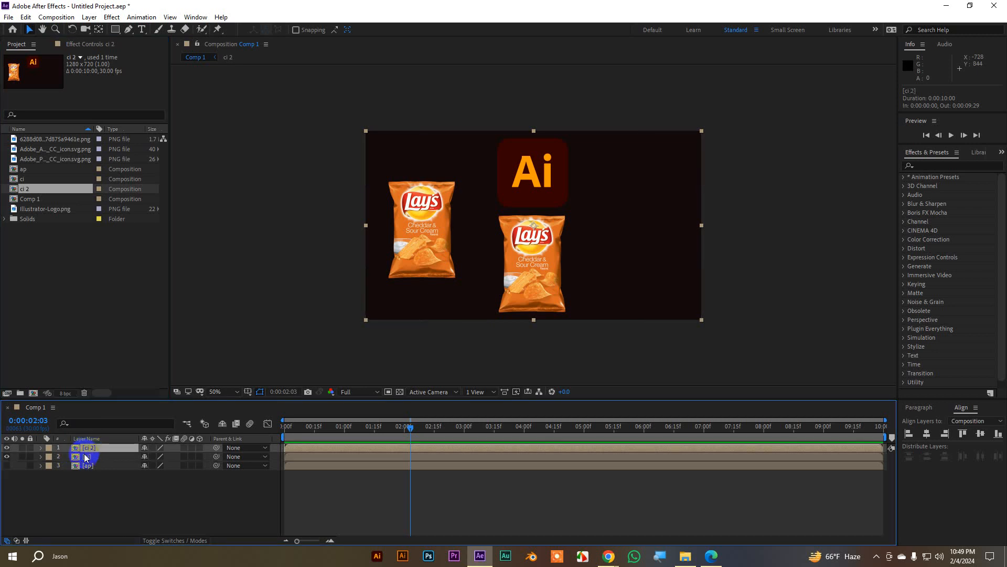
left_click(84, 456, "shift")
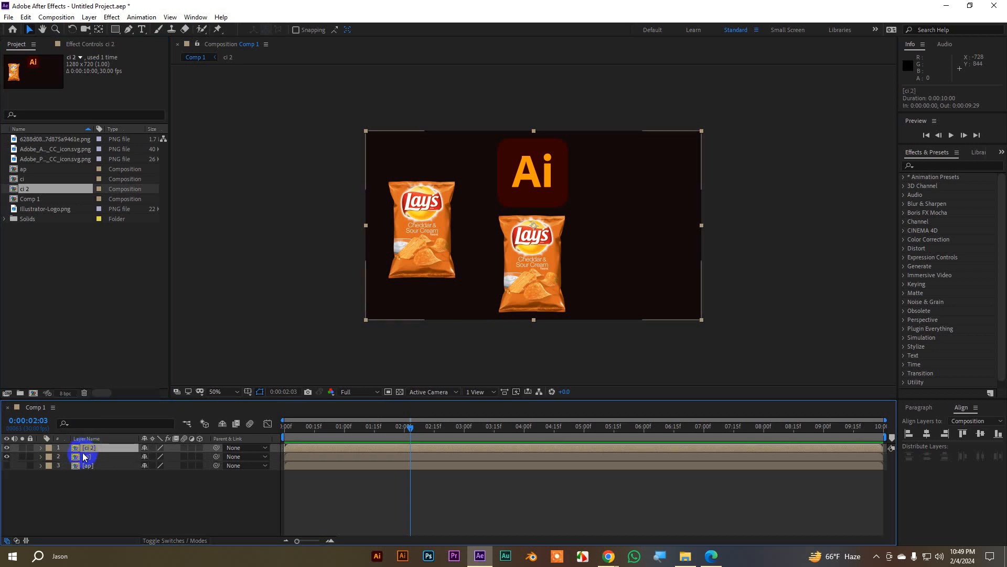
double_click(80, 449)
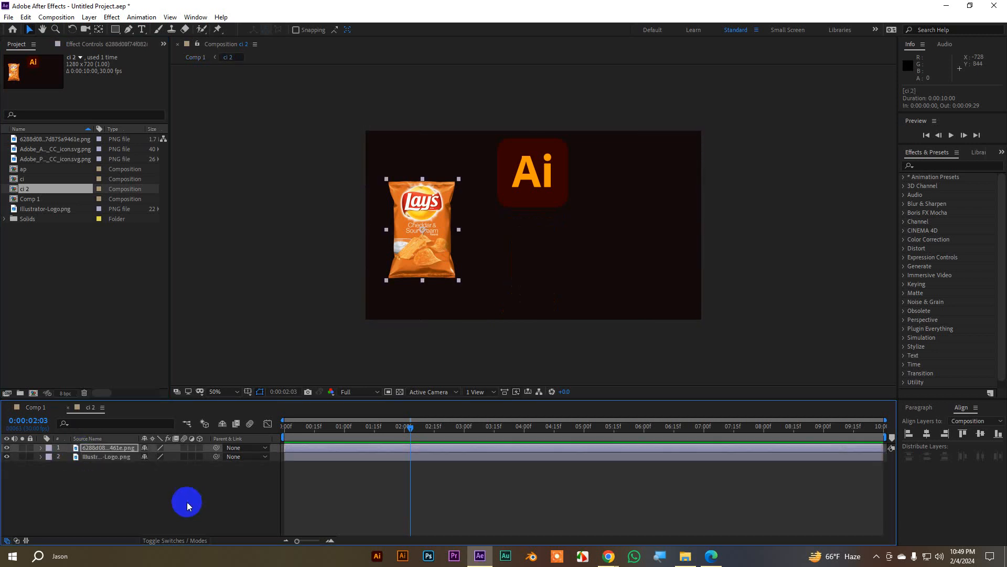
left_click_drag(130, 487, 86, 447)
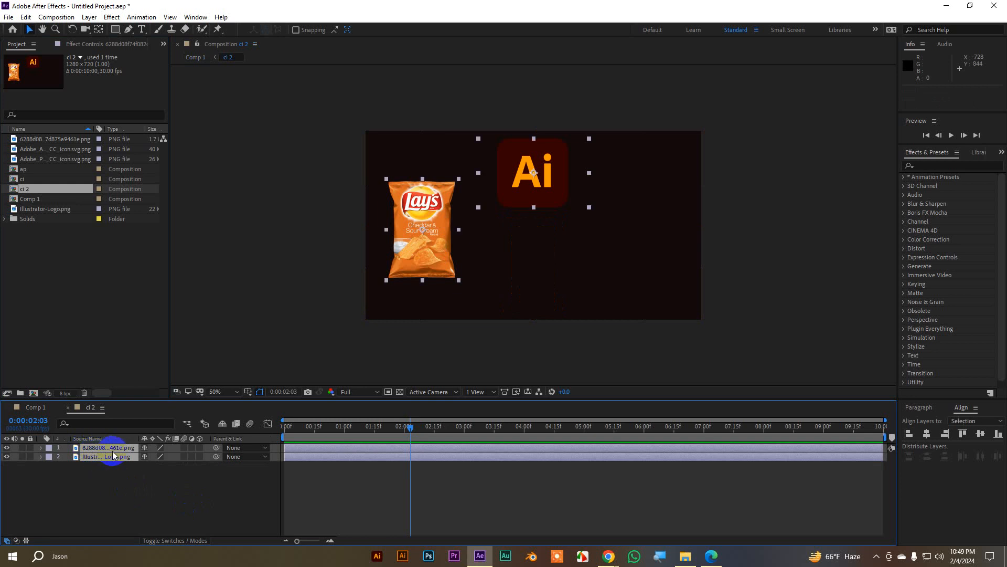
key("ctrl+x")
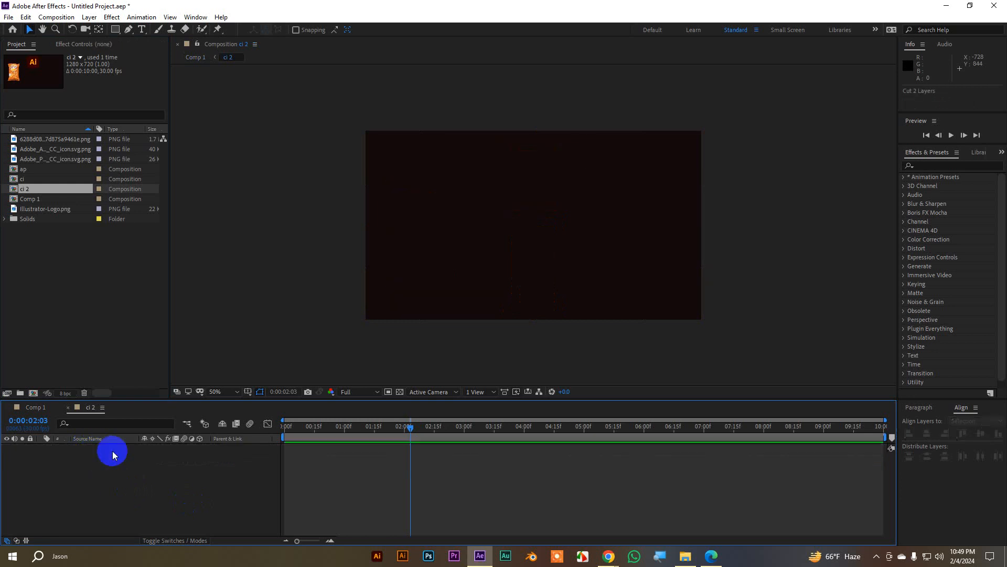
left_click(43, 410)
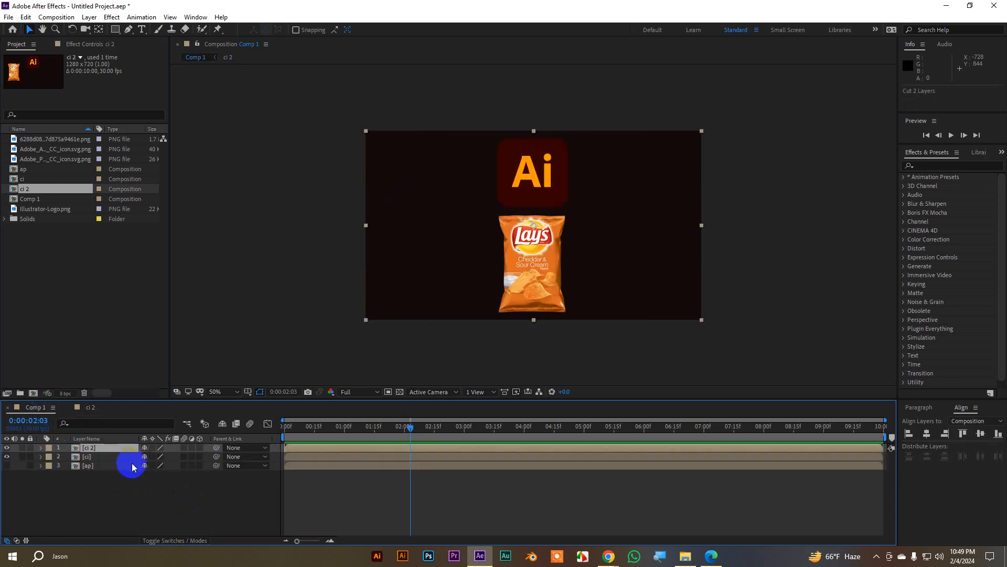
key("ctrl+v")
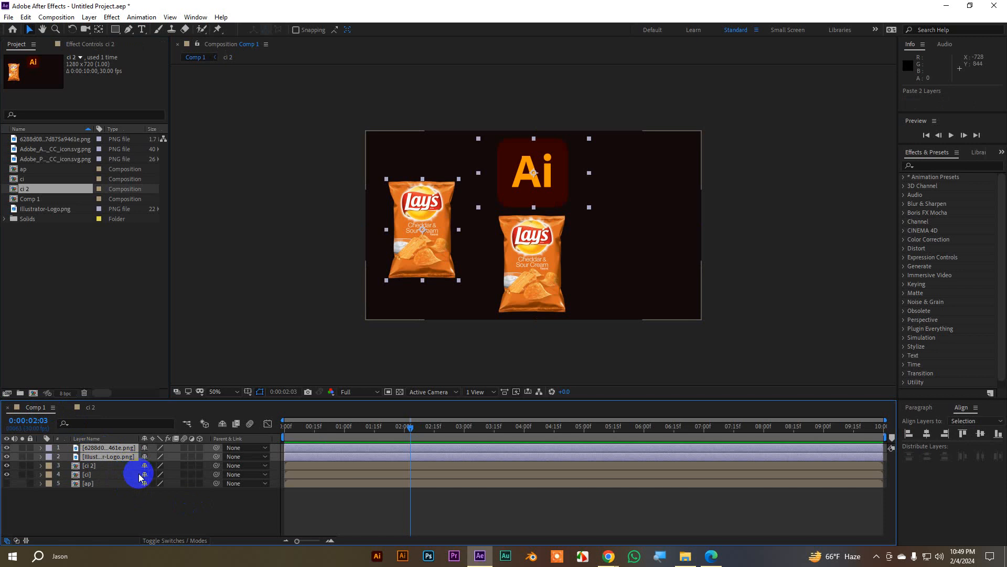
left_click(100, 466)
key("Delete")
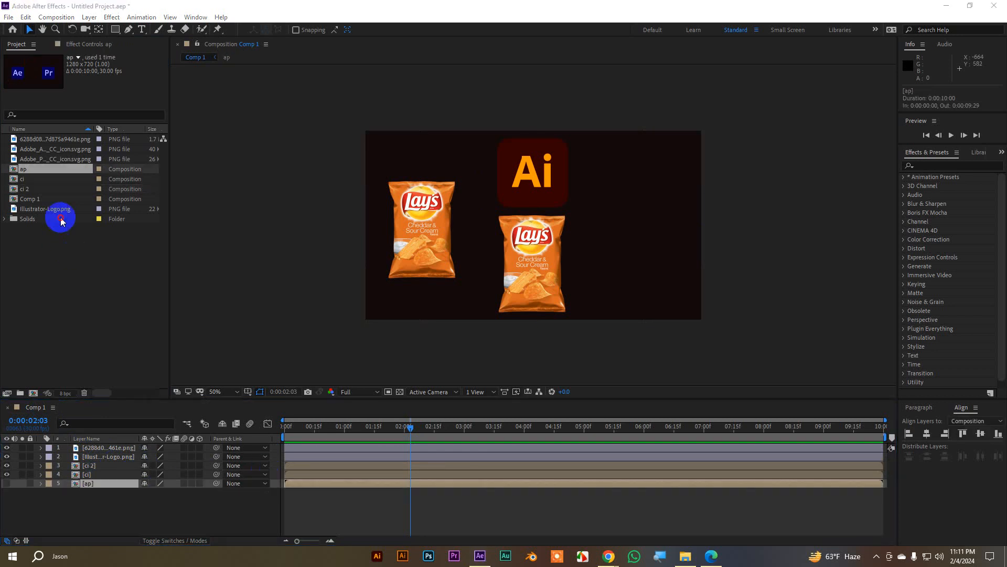
Delete all footage, compositions and the Solids folder from the project.
left_click_drag(57, 231, 35, 132)
key("Delete")
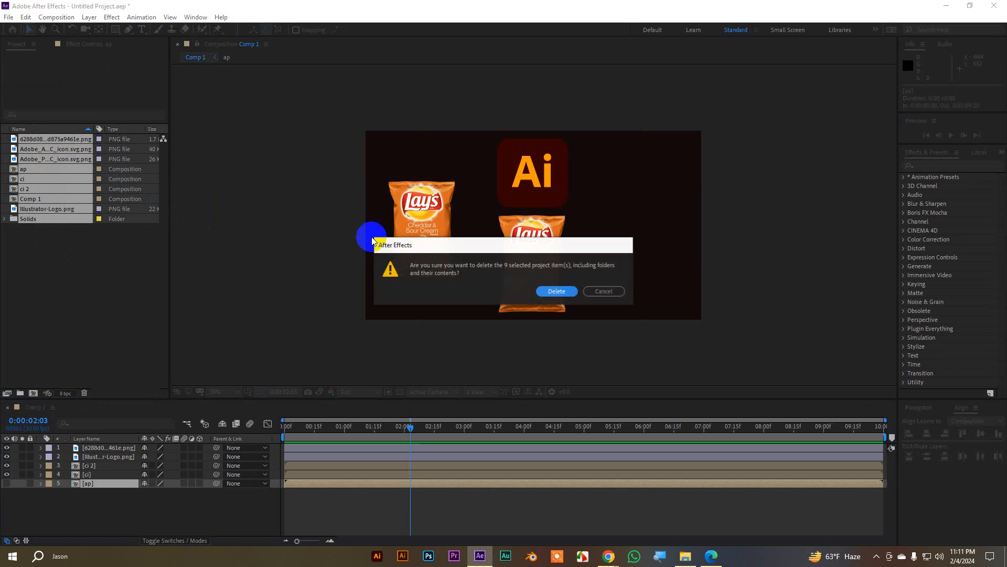
left_click(557, 292)
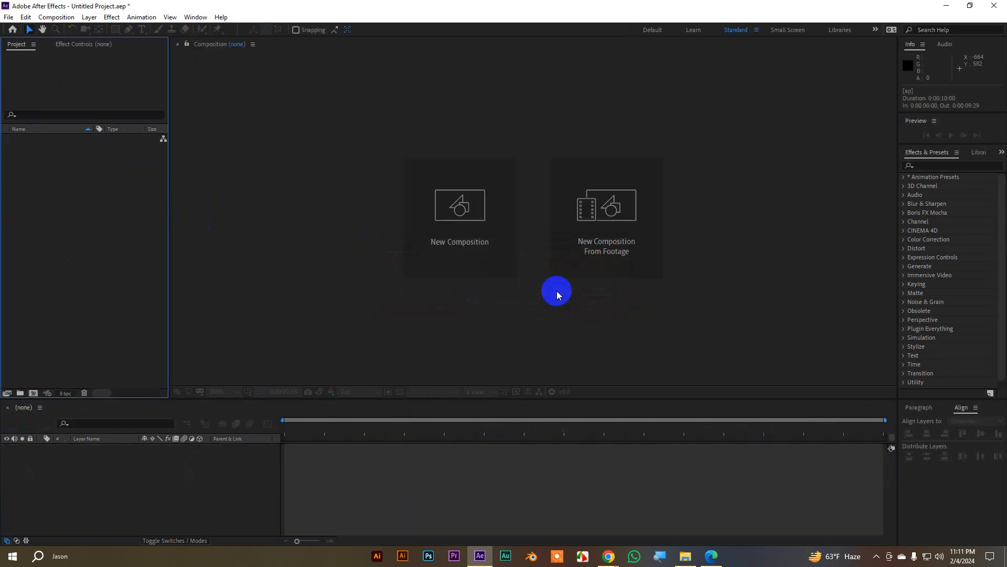
Switch to File Explorer and import Bangladesh_Cricket_Board_Logo.svg.png from the MGVE Batch-06 folder into the After Effects project.
left_click(686, 555)
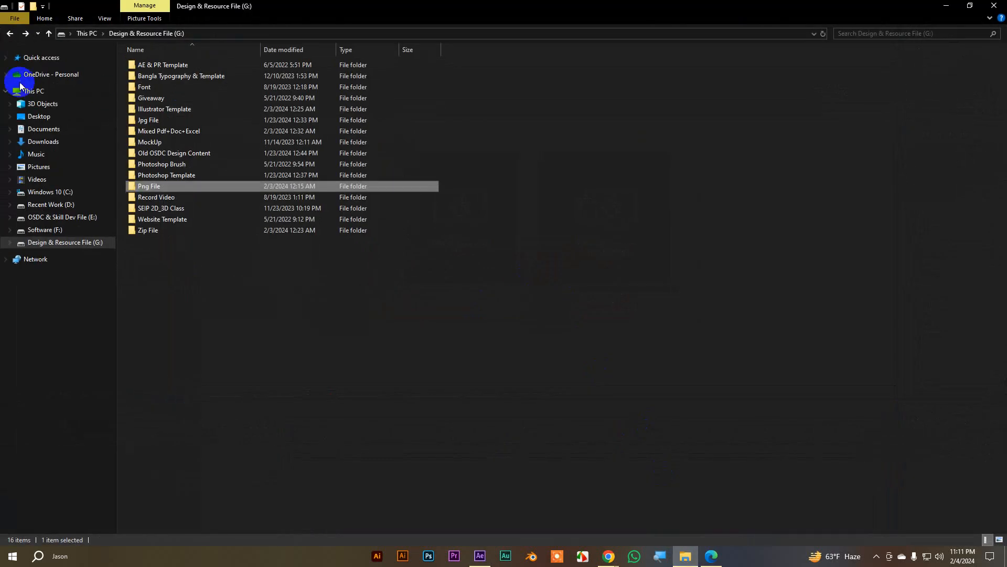
left_click(11, 35)
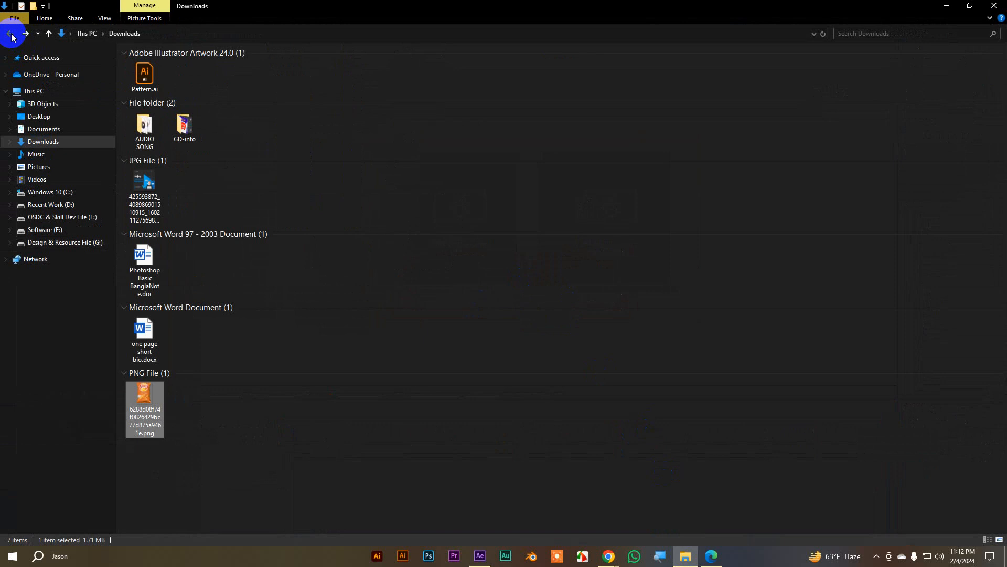
left_click(10, 35)
left_click(11, 34)
left_click(10, 34)
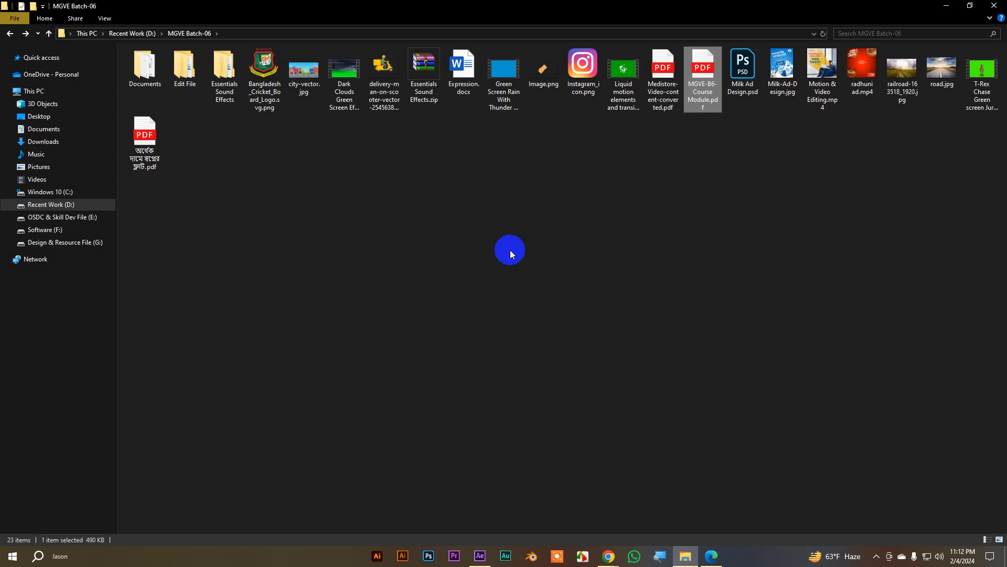
left_click_drag(265, 74, 80, 235)
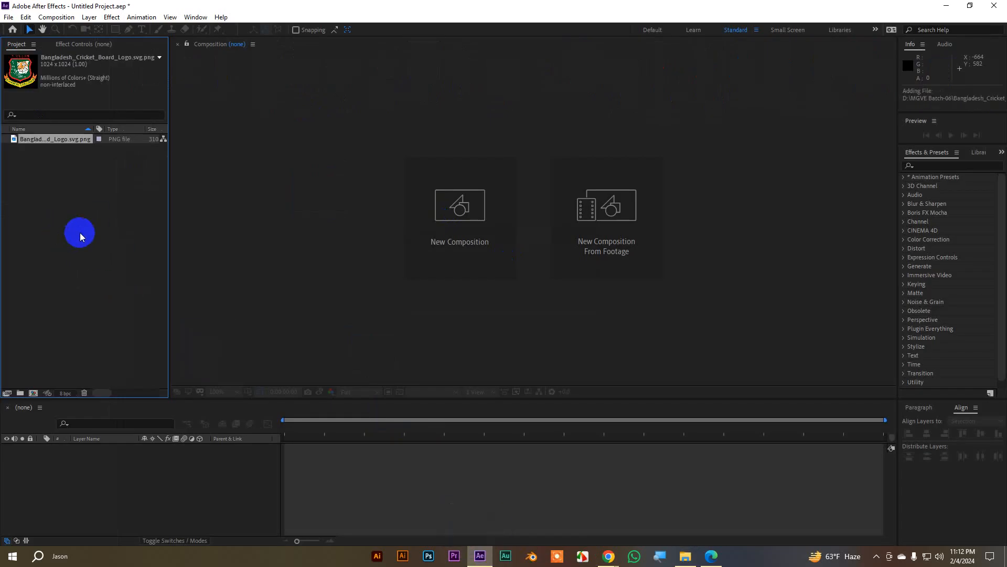
Import the chips bag PNG from the Downloads folder as footage.
double_click(79, 235)
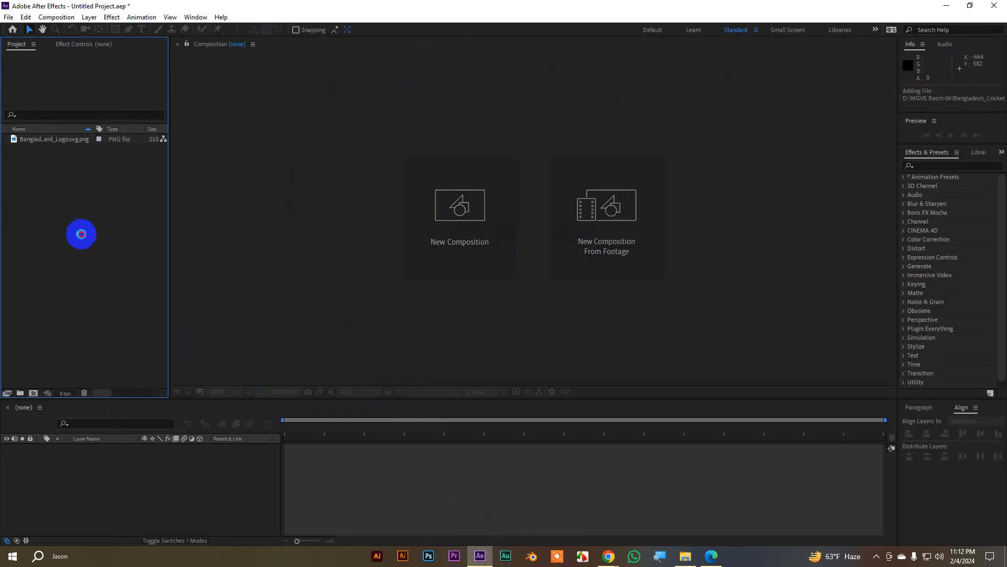
left_click(284, 140)
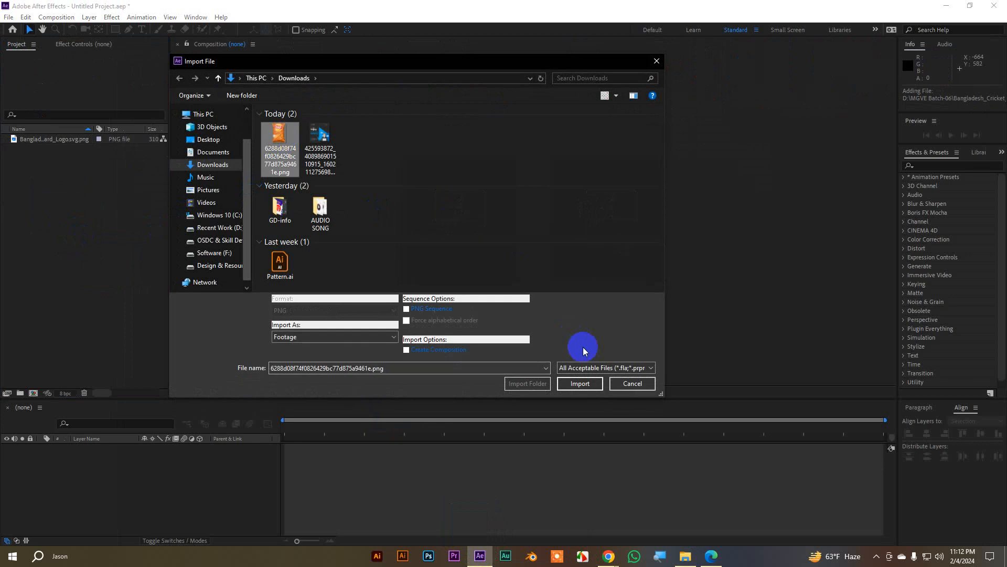
left_click(580, 391)
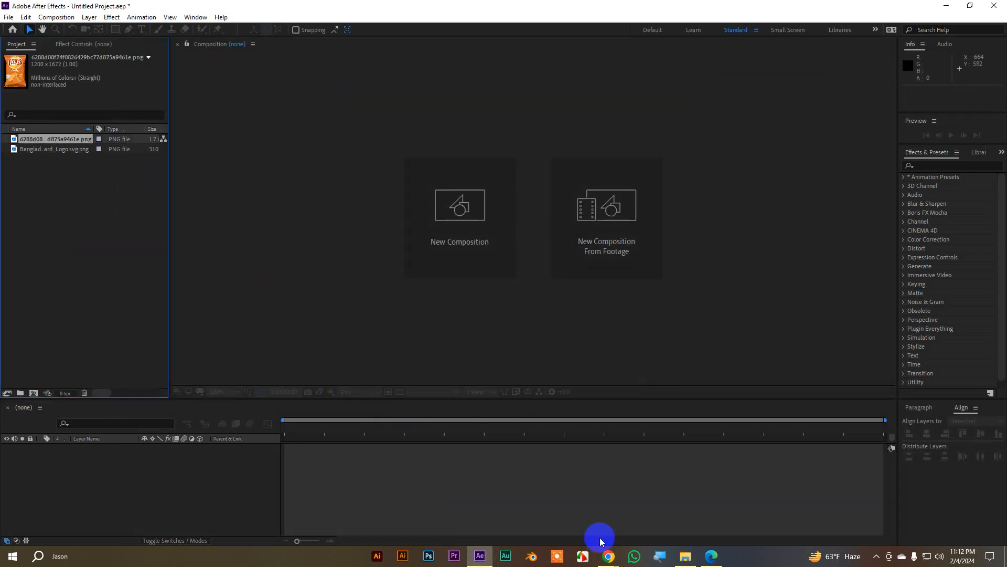
Return to the MGVE Batch-06 folder in File Explorer and preview Milk-Ad-Design.jpg in the image viewer, closing it when done.
left_click(686, 556)
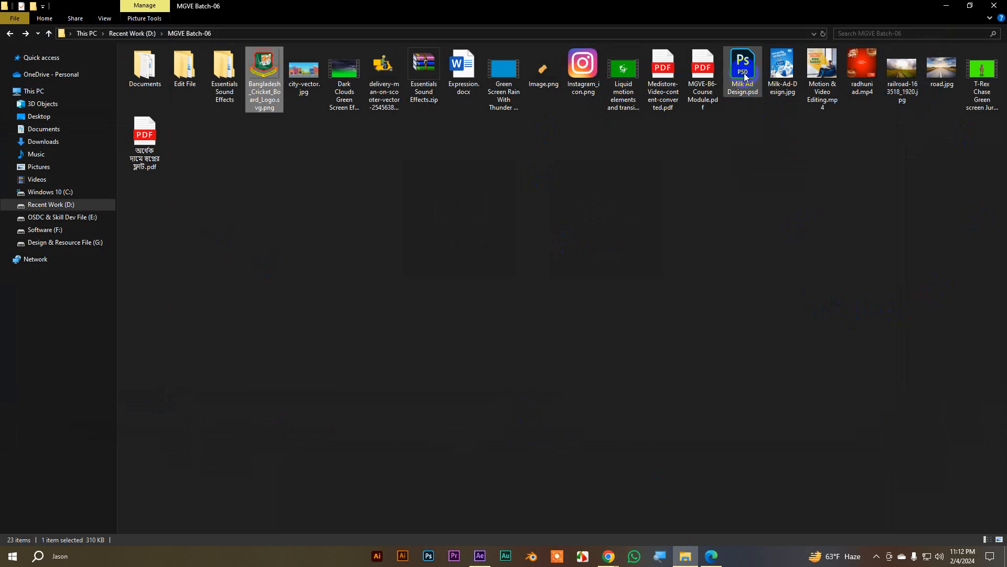
double_click(782, 67)
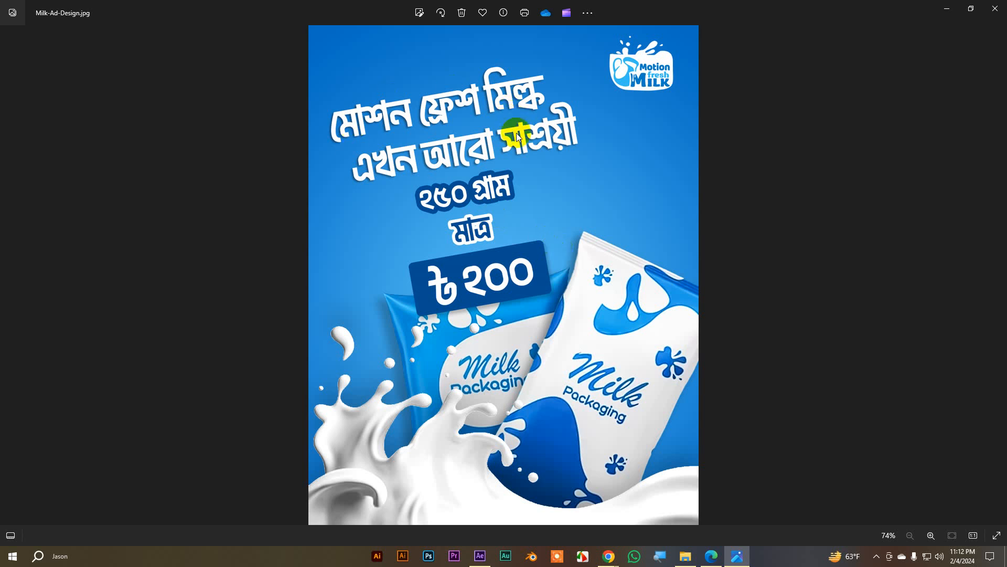
left_click(996, 11)
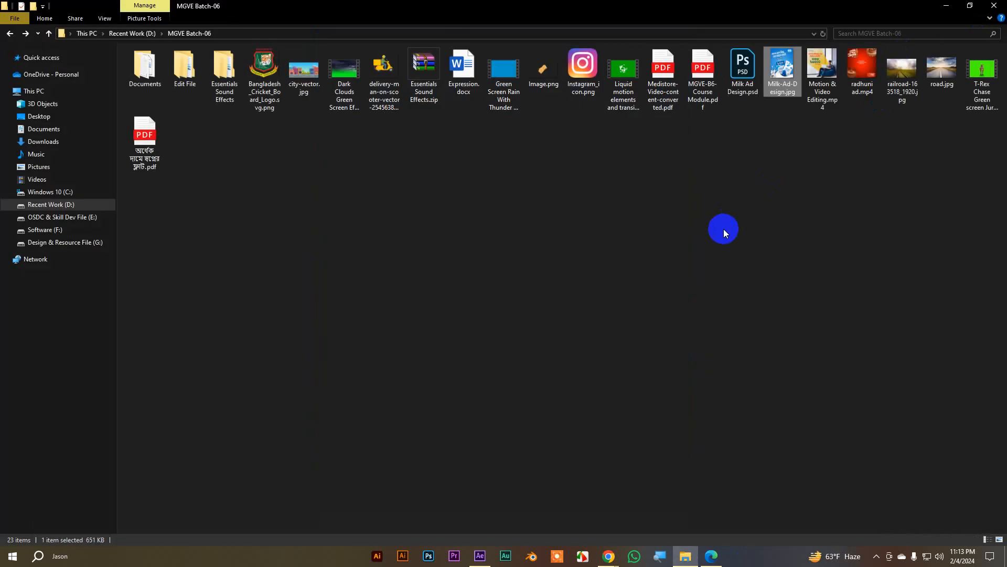
Open Milk Ad Design.psd in Photoshop and show its list of layers.
double_click(742, 82)
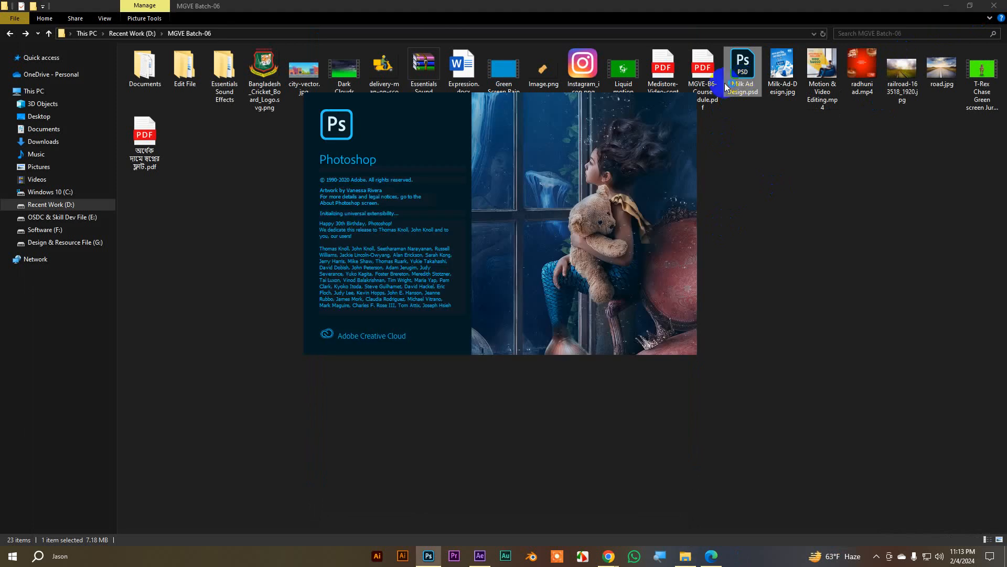
left_click(423, 303)
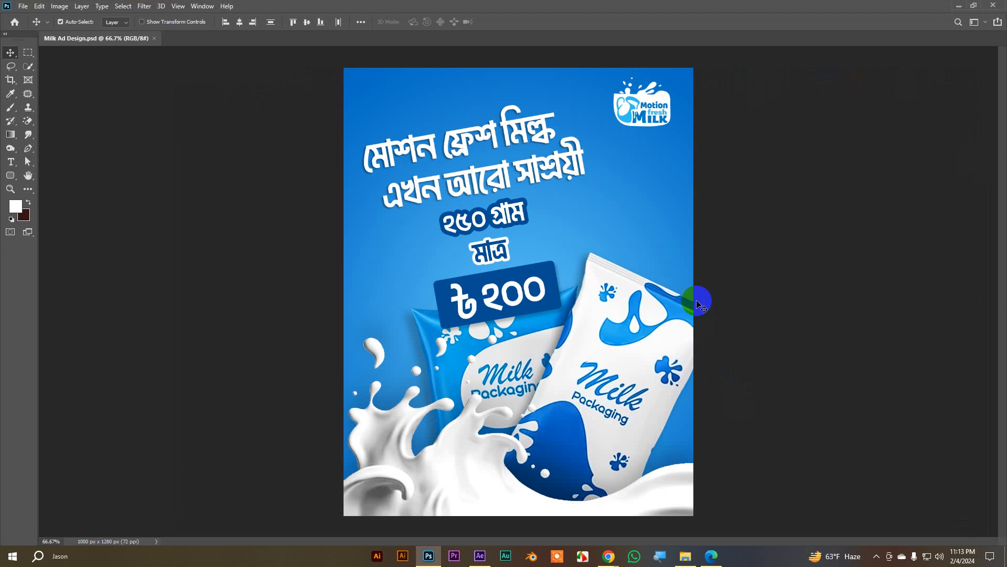
key("F7")
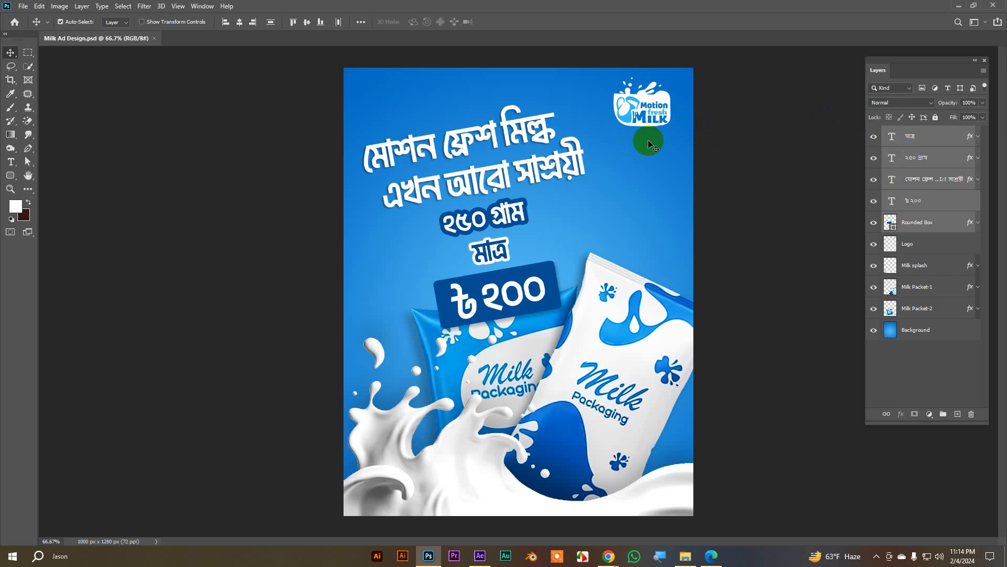
Review the milk ad's layers from Background up to the text layers, toggling the topmost text layer's visibility.
left_click(913, 332)
left_click(908, 310)
left_click(915, 289)
left_click(918, 266)
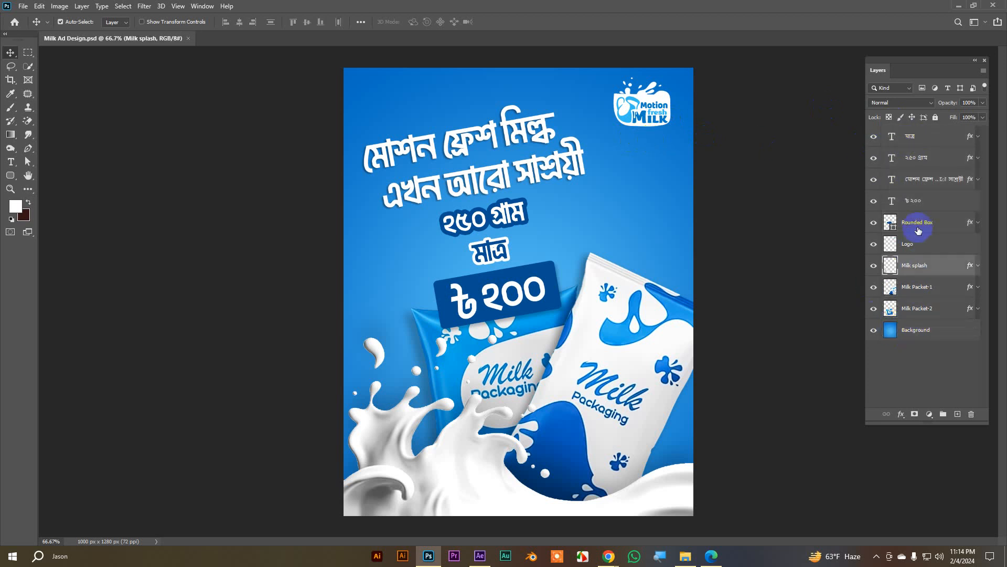
left_click(919, 229)
left_click(919, 185)
left_click(913, 137)
left_click(874, 137)
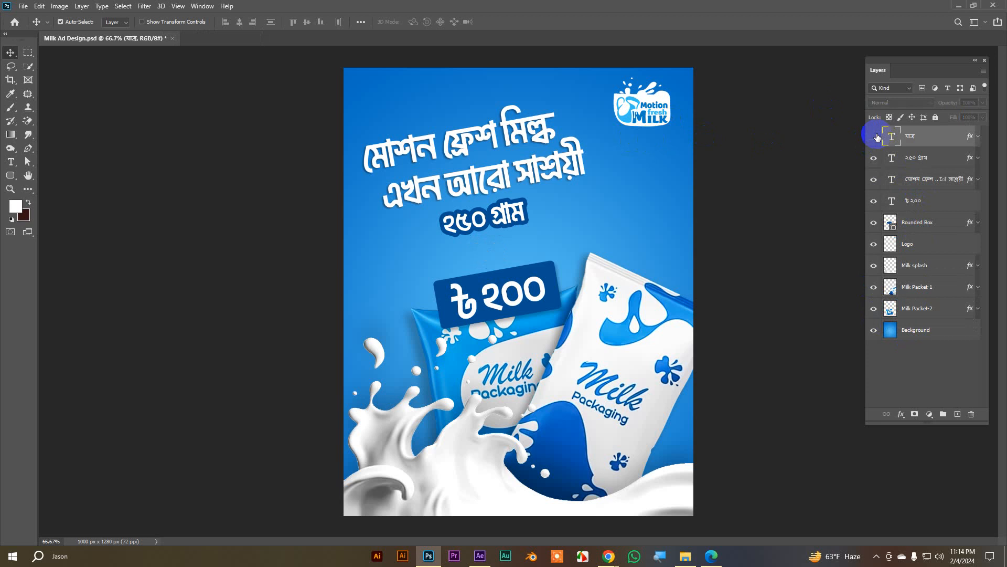
left_click(874, 137)
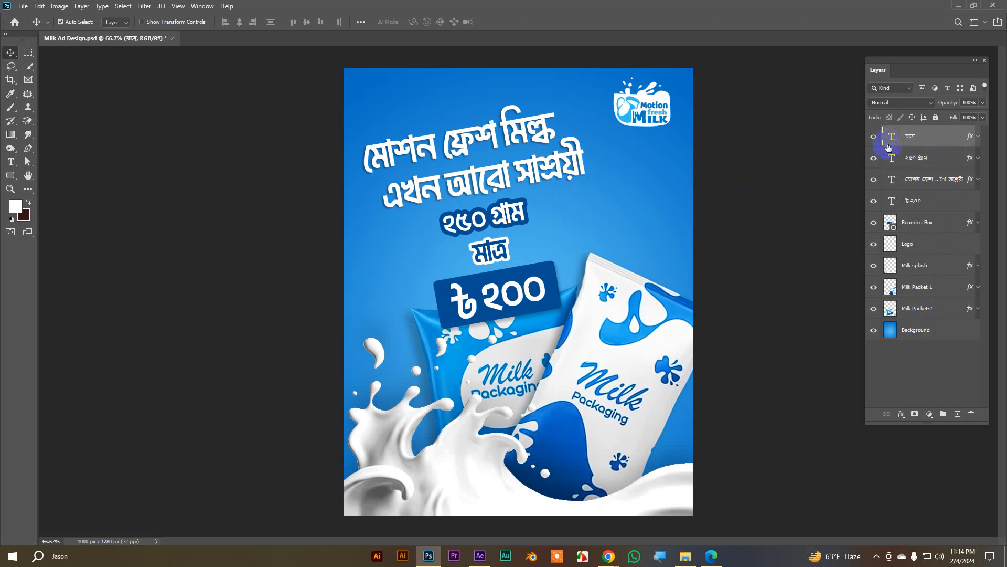
left_click(875, 137)
left_click(876, 137)
Try shifting the milk ad's headline text slightly down and left, and open it for editing to check its font.
left_click_drag(479, 142, 467, 156)
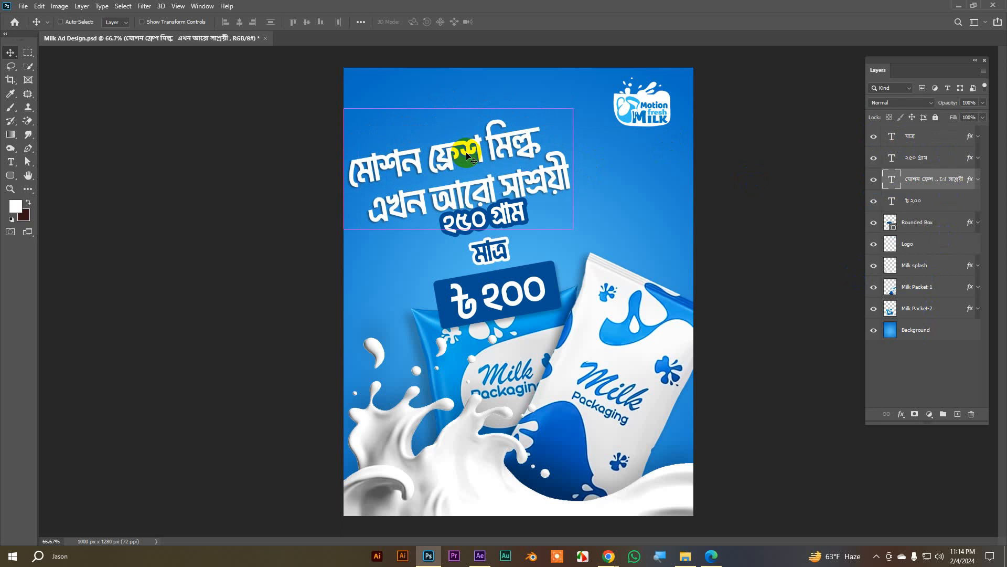
double_click(469, 152)
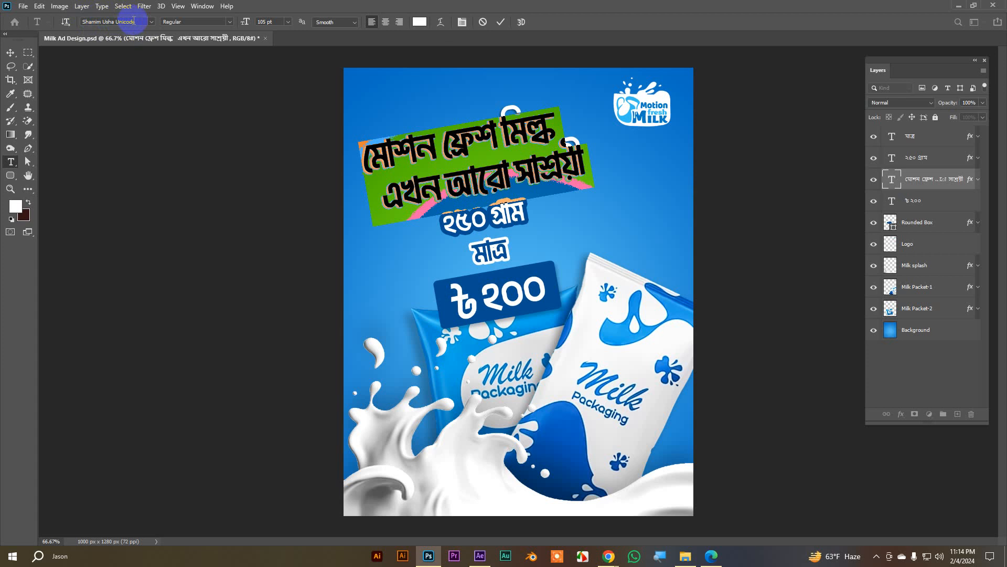
left_click(500, 21)
key("v")
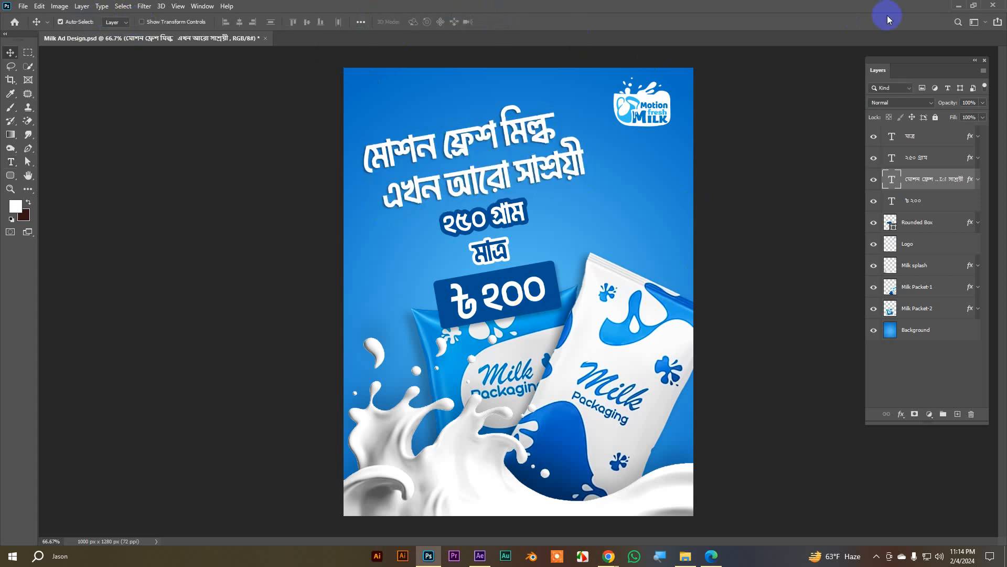
Quit Photoshop without saving the changes to Milk Ad Design.psd.
key("ctrl+q")
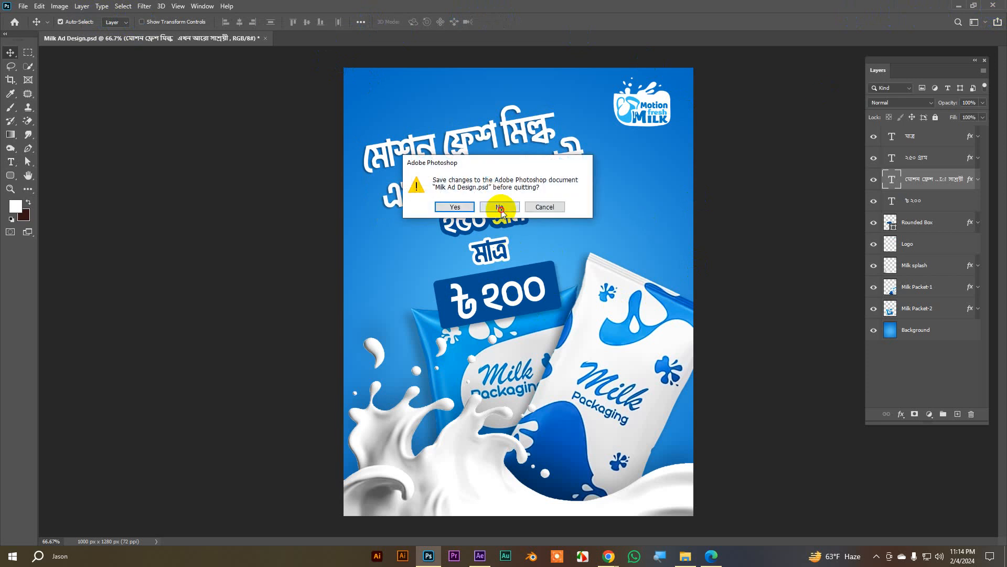
left_click(499, 207)
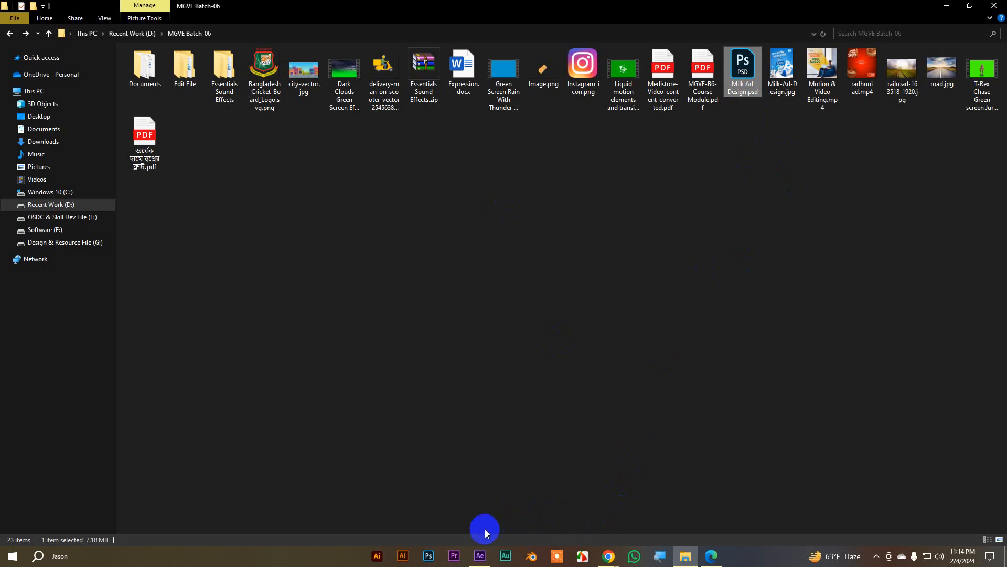
Switch to After Effects.
left_click(480, 558)
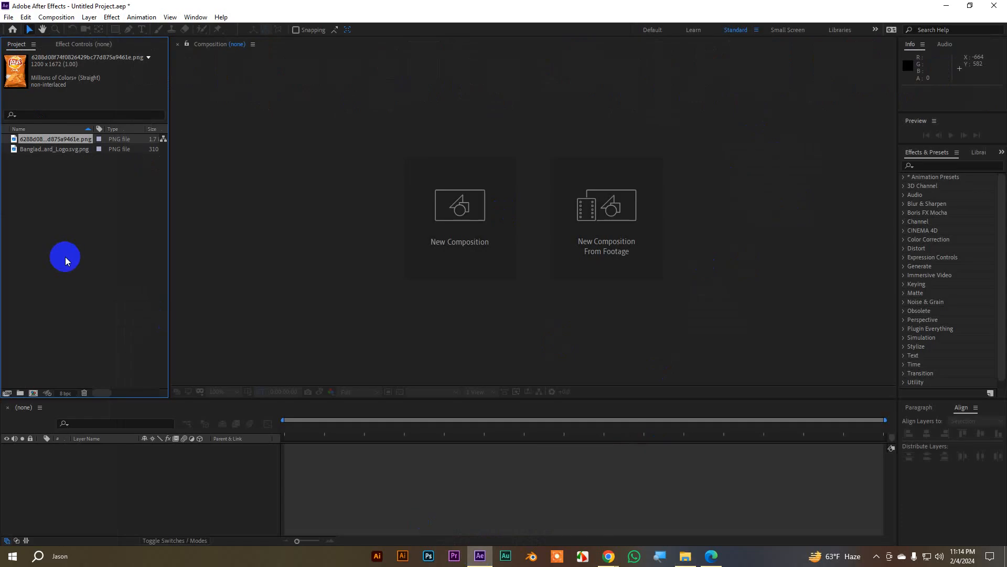
double_click(59, 230)
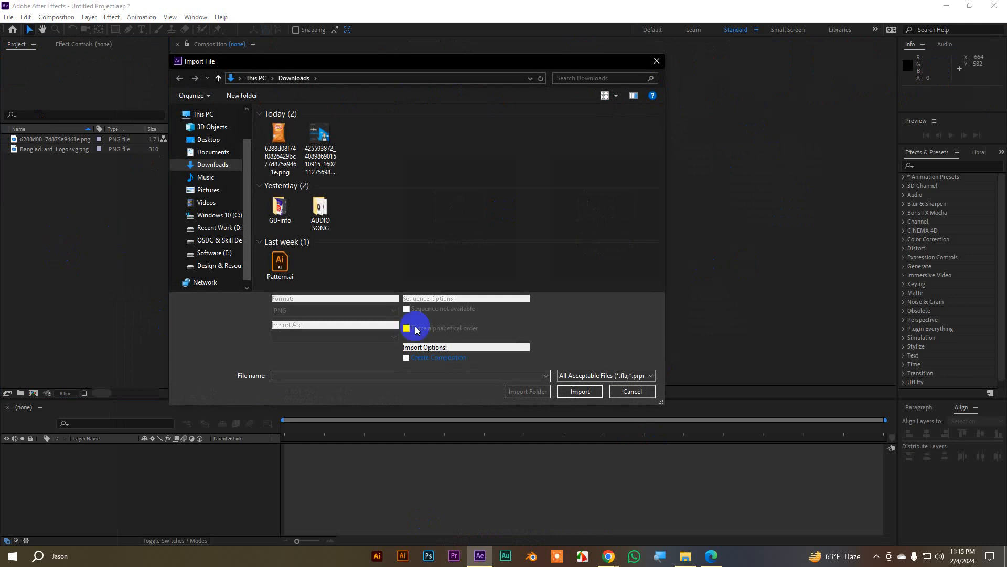
left_click(635, 394)
left_click(48, 247)
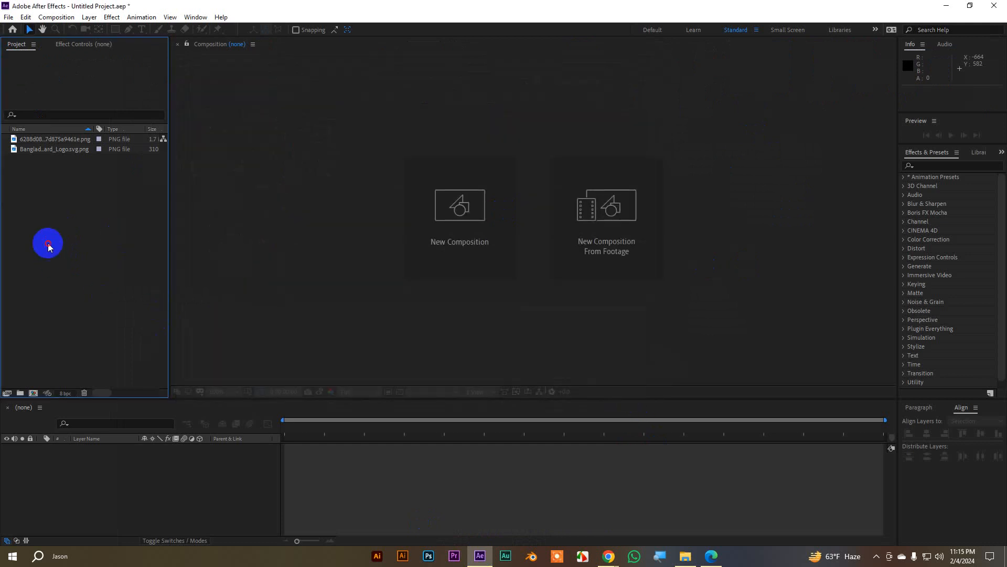
Choose Milk Ad Design.psd from the MGVE Batch-06 folder on Recent Work (D:) for import, with Footage as the import type.
double_click(80, 227)
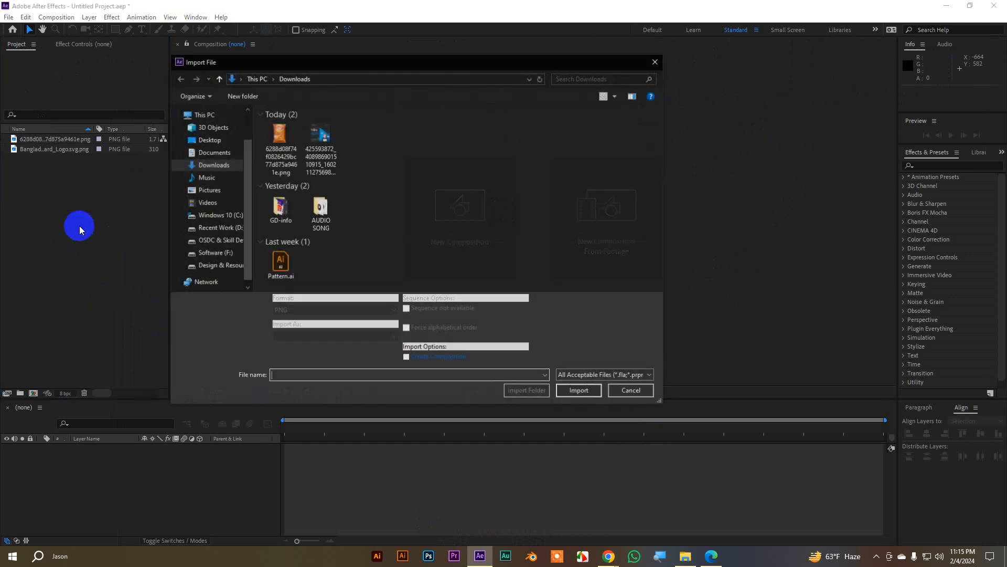
left_click(217, 227)
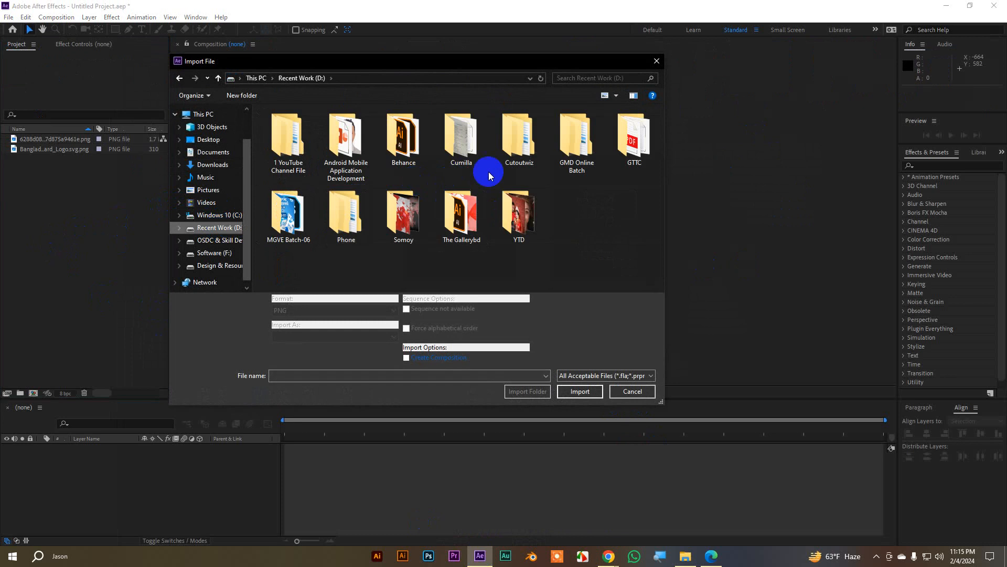
double_click(289, 215)
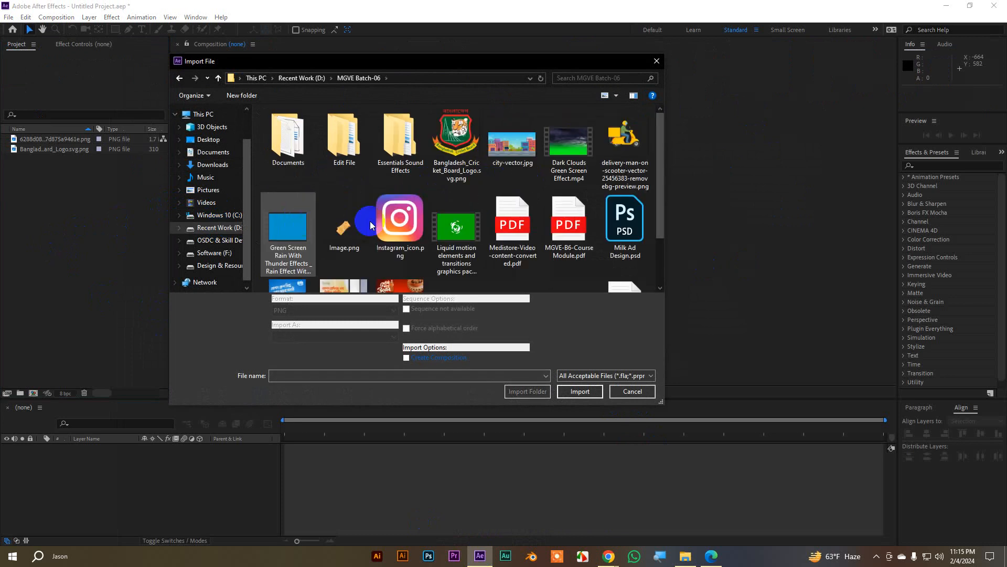
left_click(624, 237)
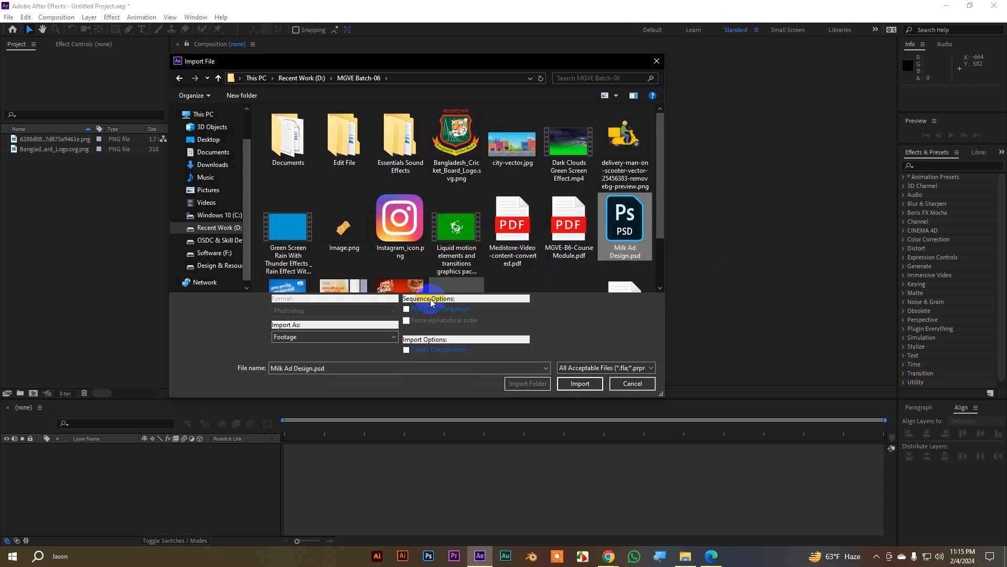
left_click(326, 337)
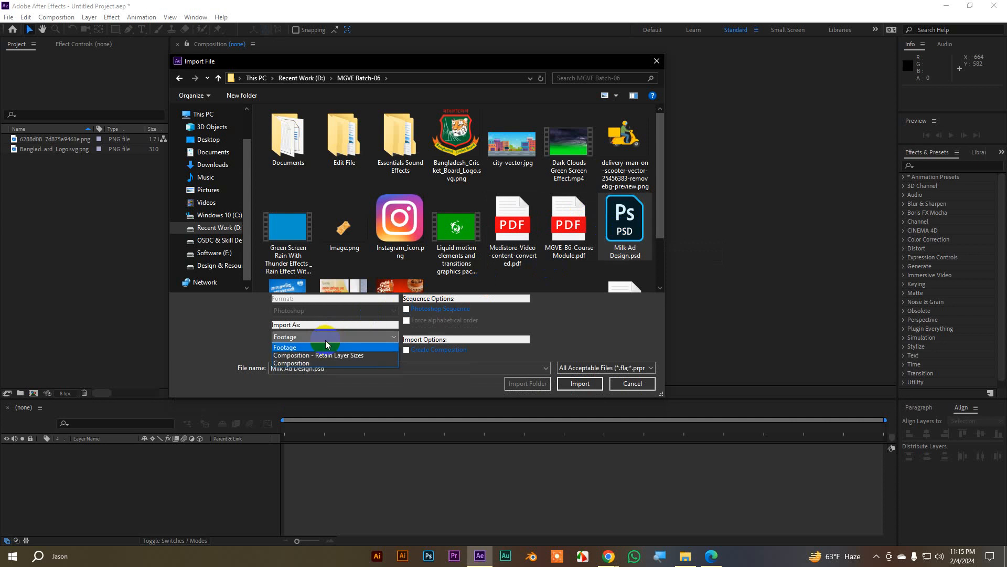
left_click(325, 347)
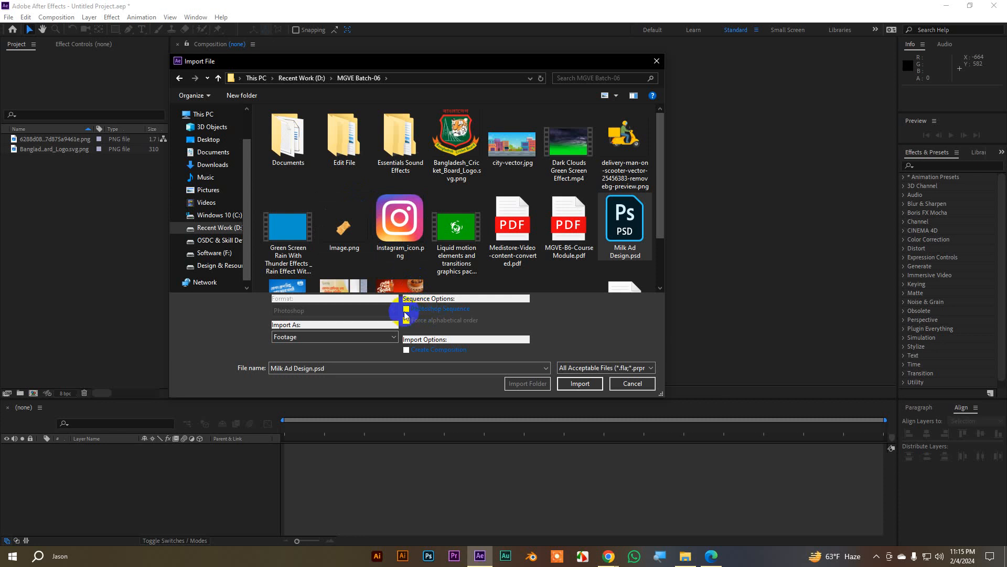
Import Milk Ad Design.psd as Composition - Retain Layer Sizes with Editable Layer Styles.
left_click(292, 336)
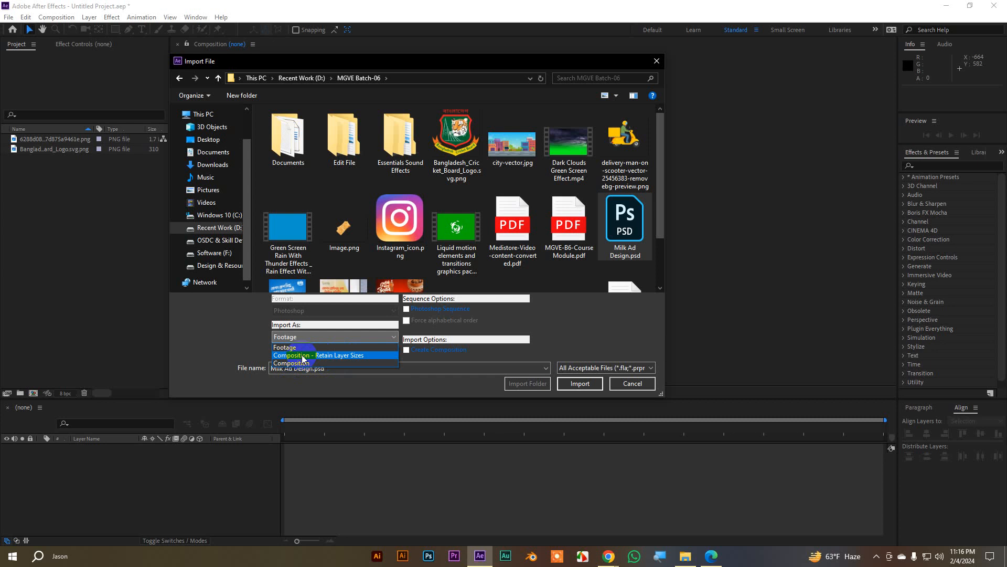
left_click(322, 356)
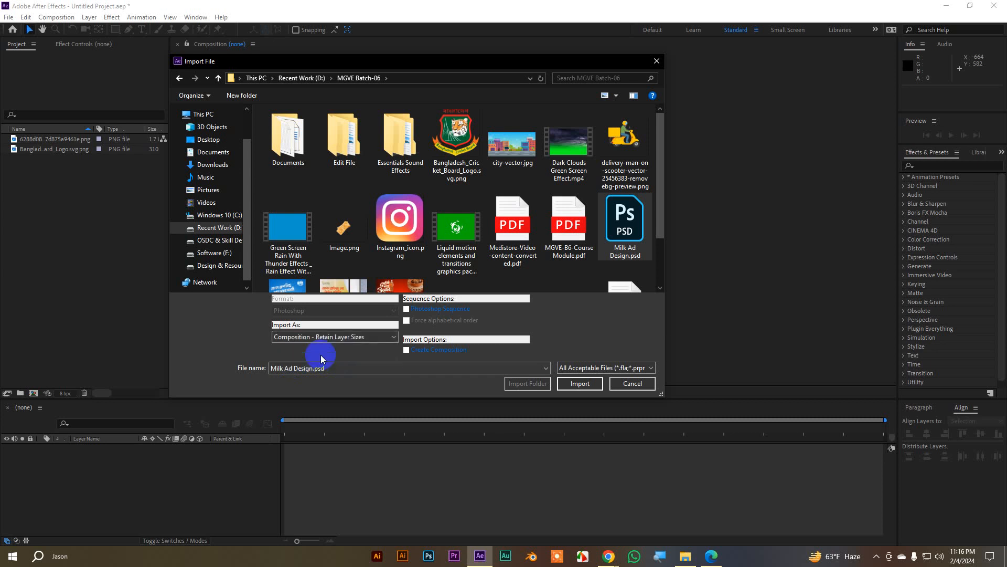
left_click(314, 337)
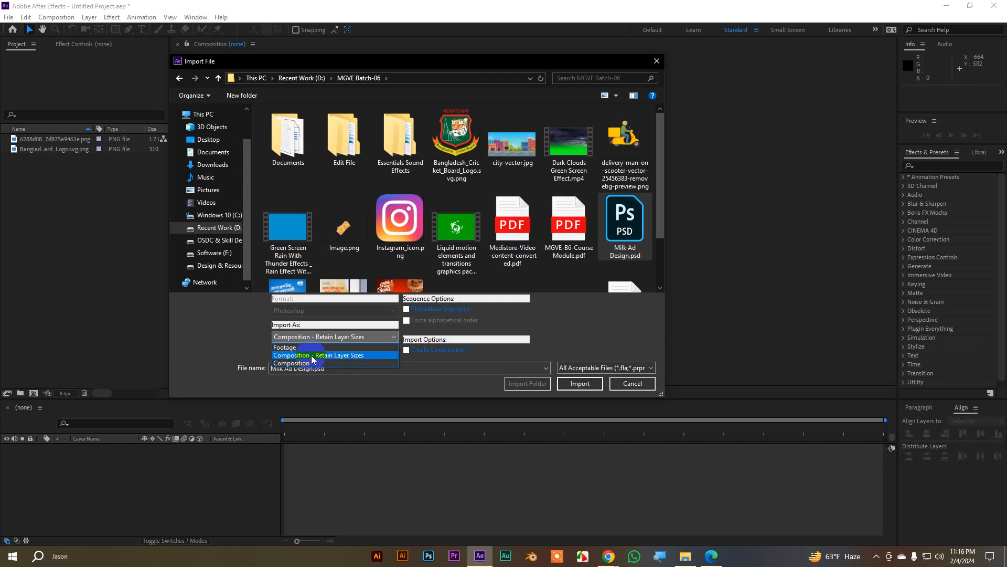
left_click(344, 355)
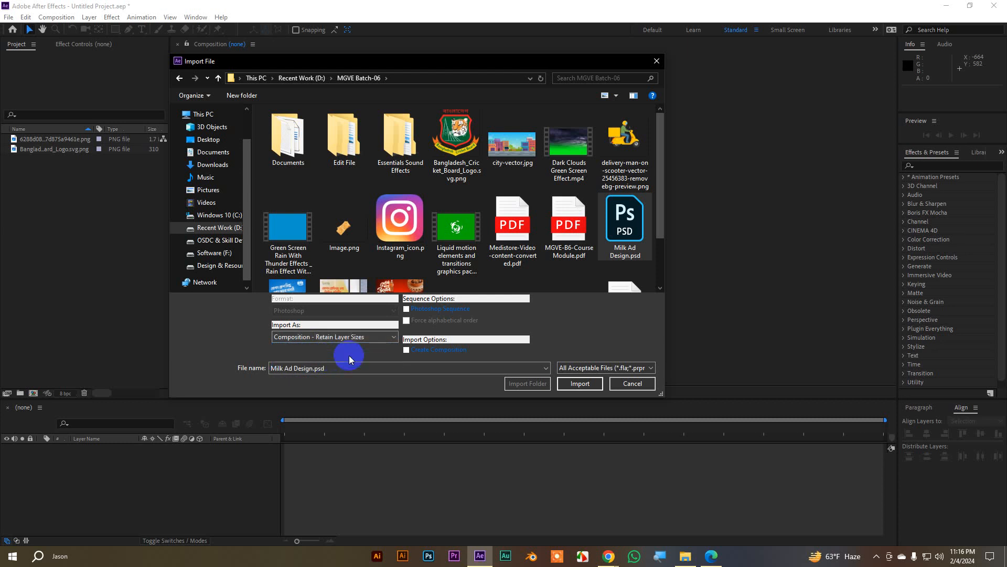
left_click(580, 383)
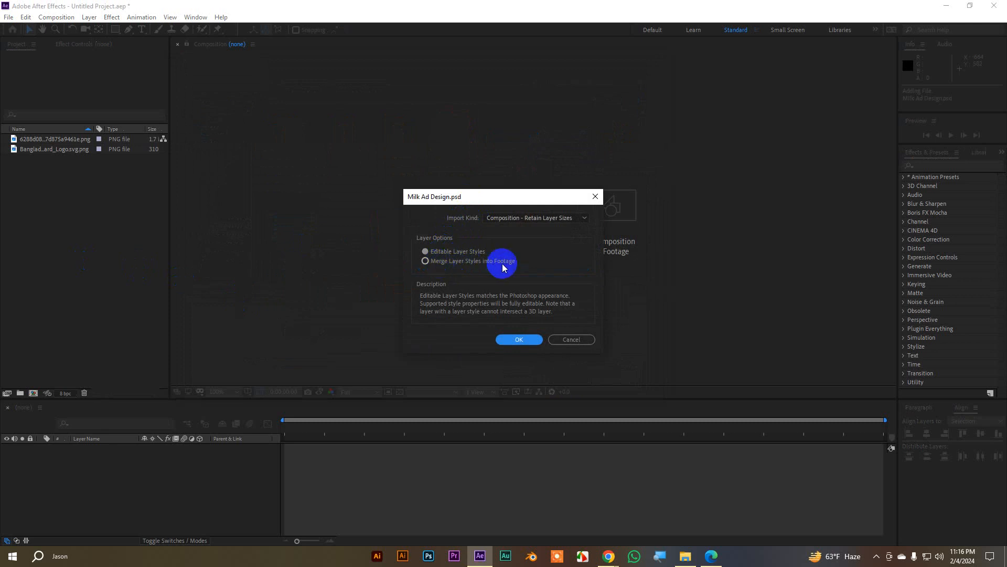
left_click(434, 254)
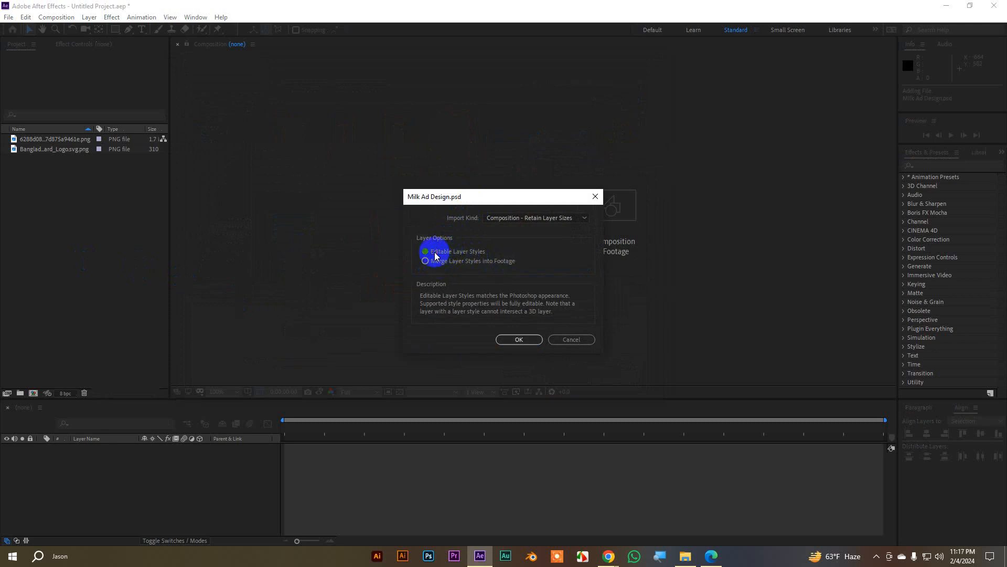
left_click(517, 339)
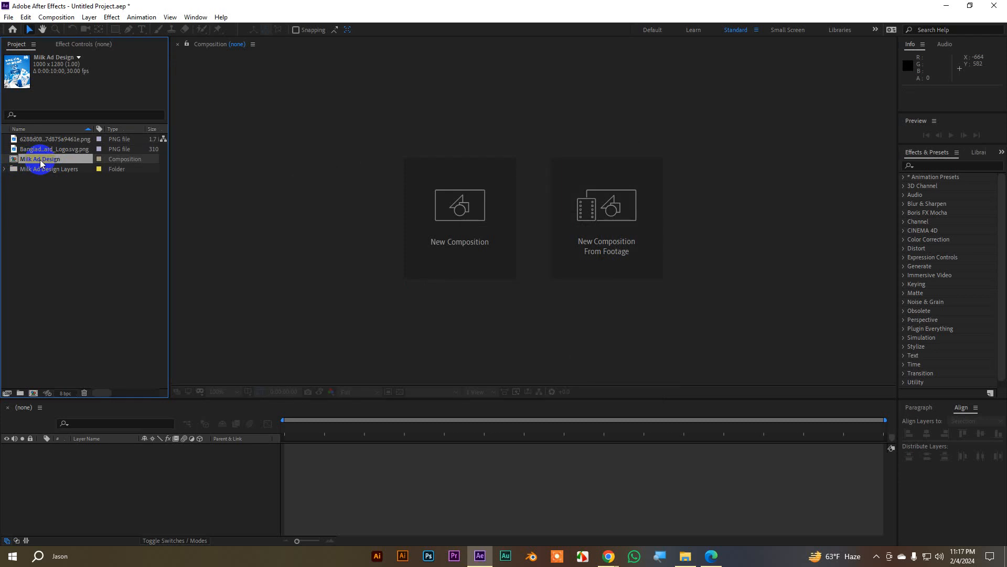
View Milk-Ad-Design.jpg from the MGVE Batch-06 folder in File Explorer, close it, and return to After Effects.
left_click(686, 555)
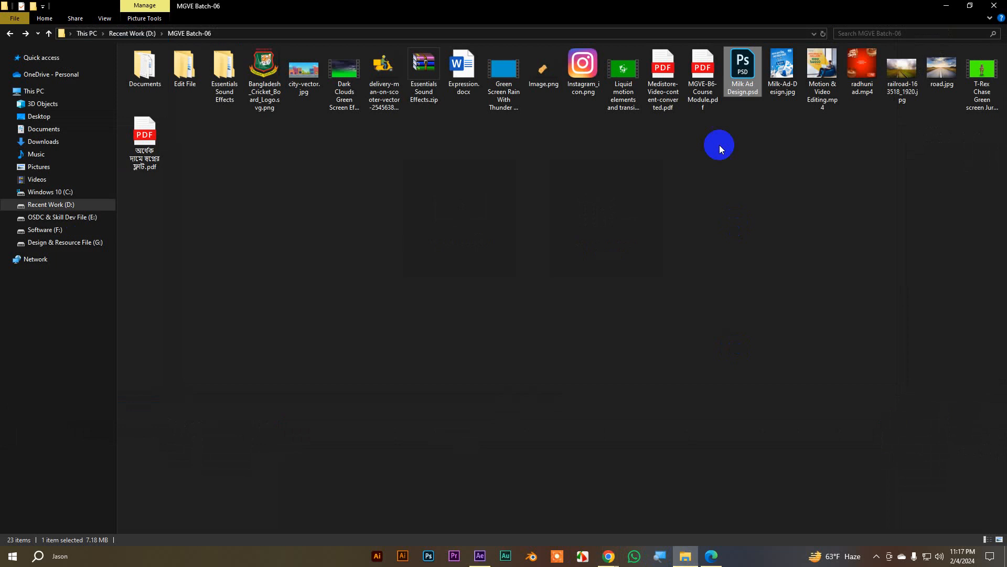
double_click(774, 74)
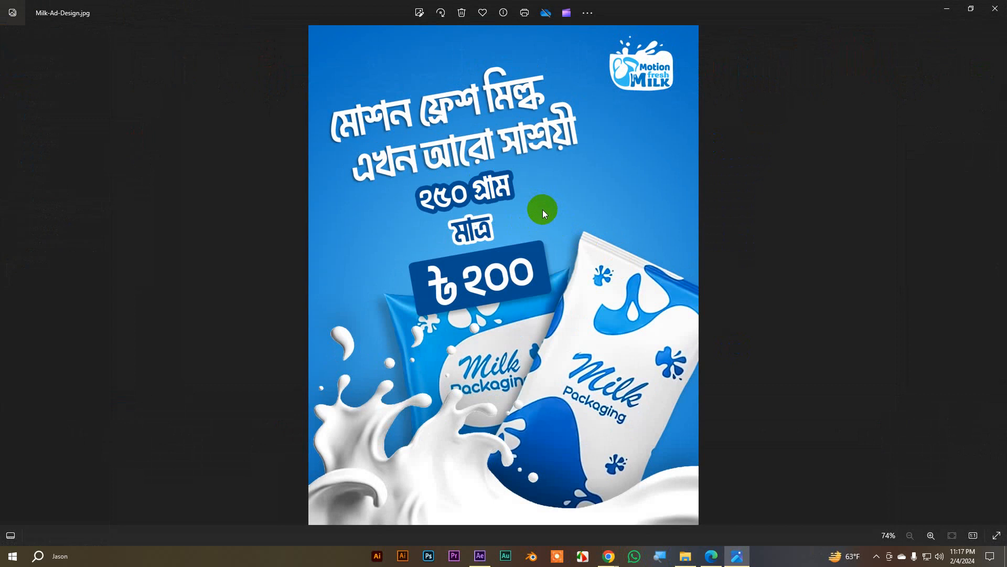
left_click(995, 8)
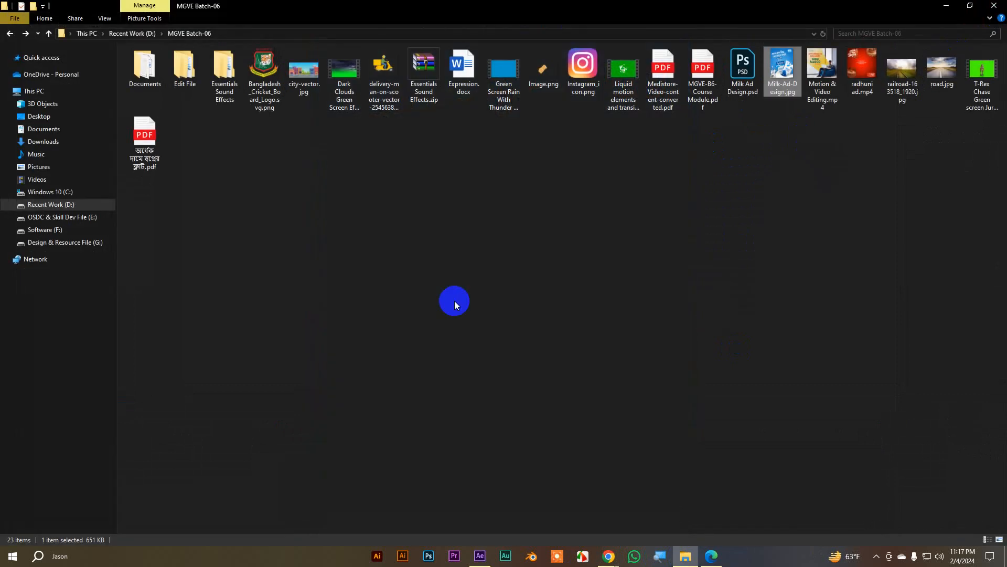
left_click(480, 555)
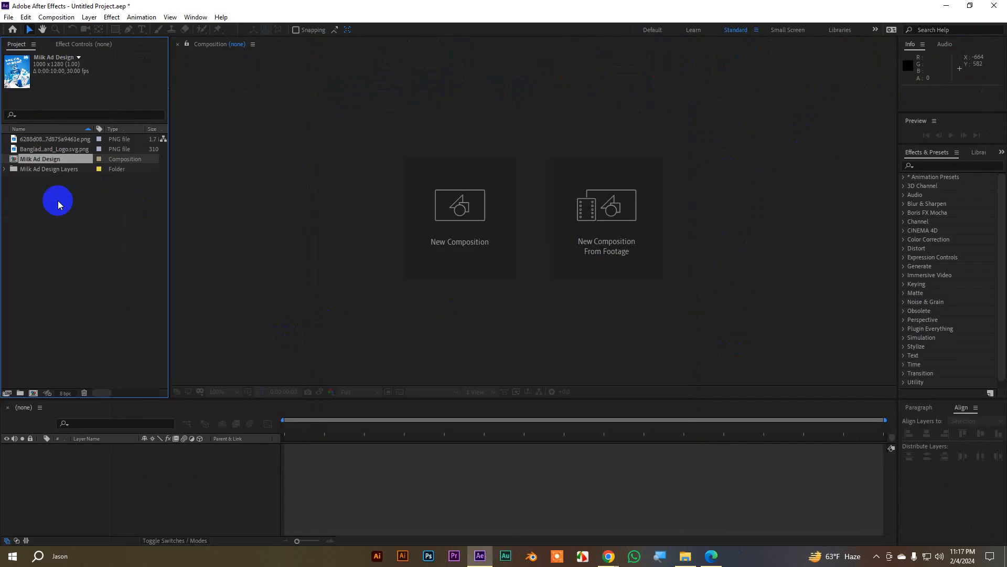
Open the imported Milk Ad Design composition in the viewer and timeline.
double_click(14, 163)
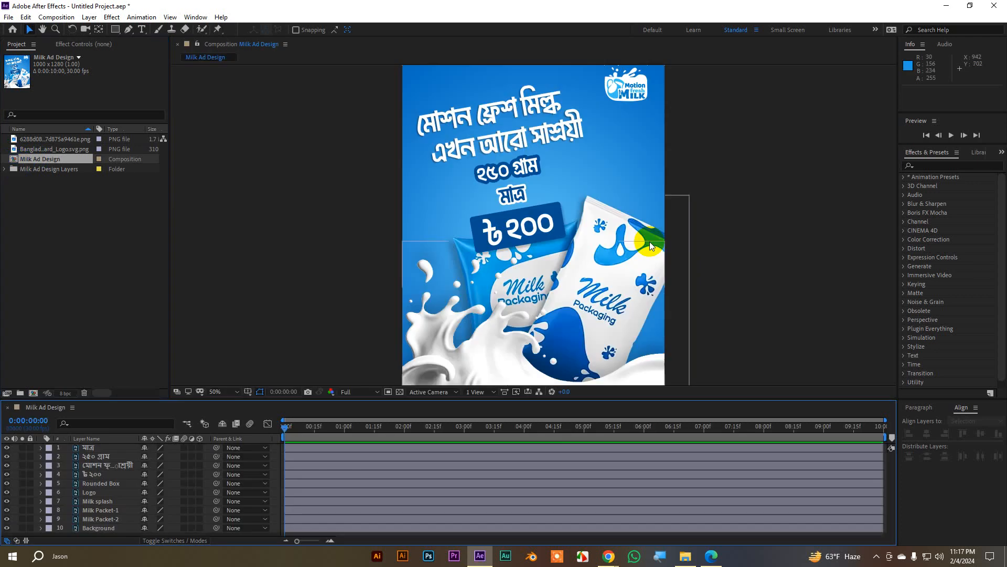
key("period")
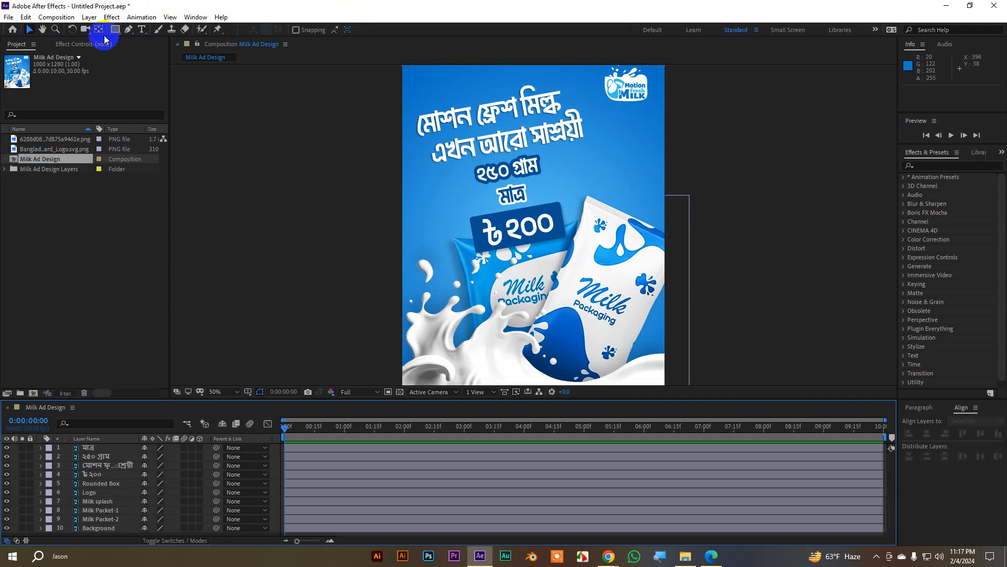
Check the frame rate and duration in the Milk Ad Design composition settings and leave them without applying changes.
left_click(58, 17)
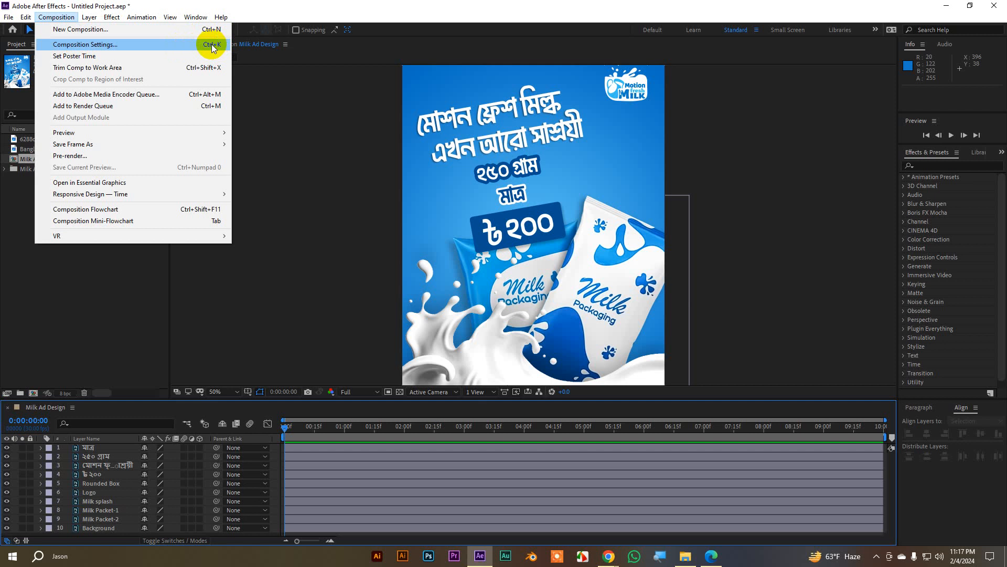
left_click(786, 263)
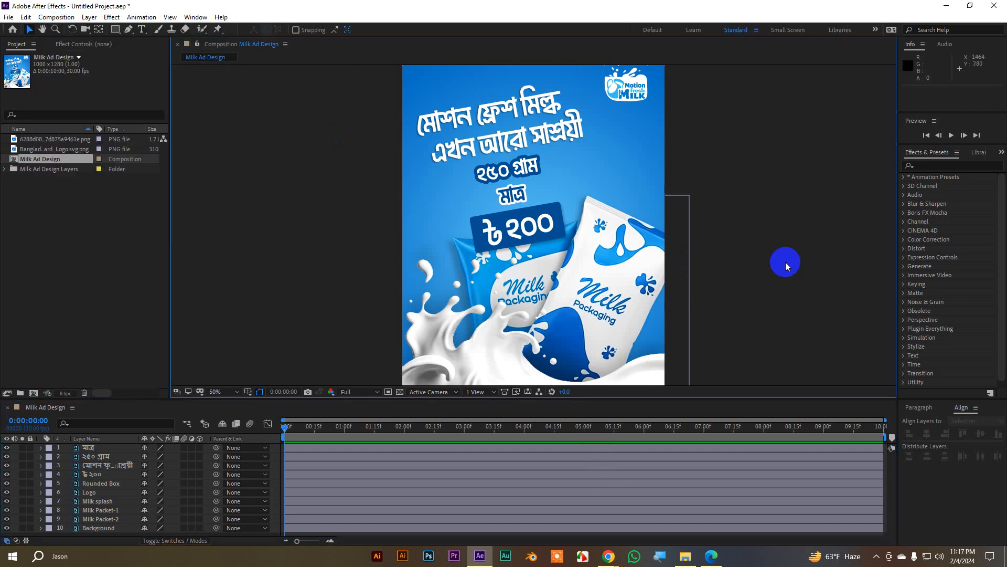
left_click(58, 16)
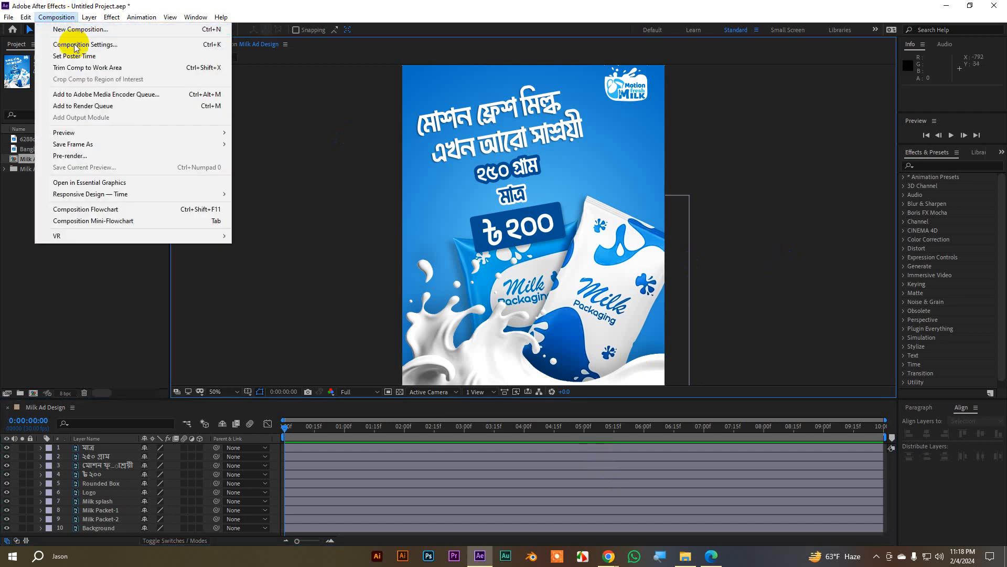
left_click(78, 43)
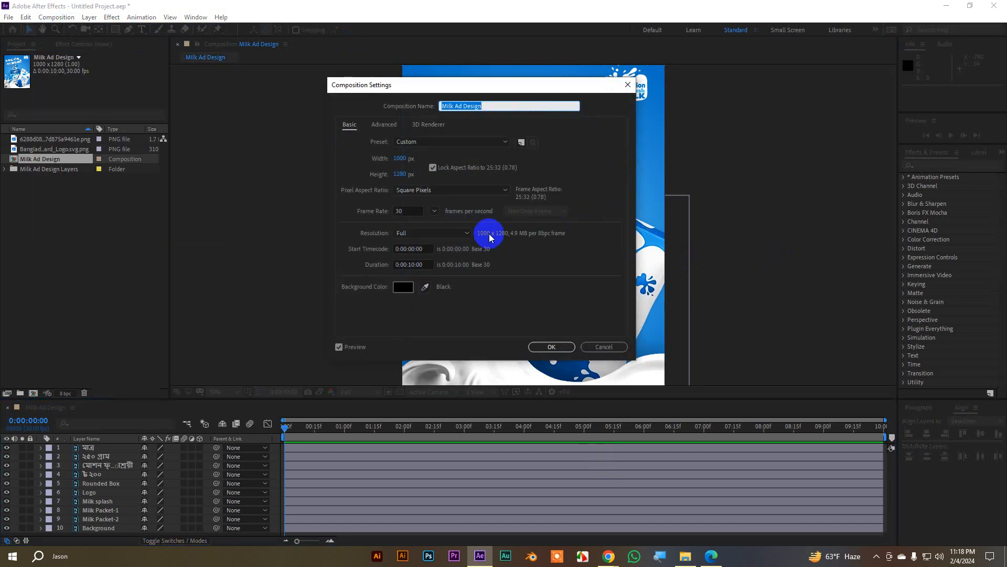
left_click(404, 210)
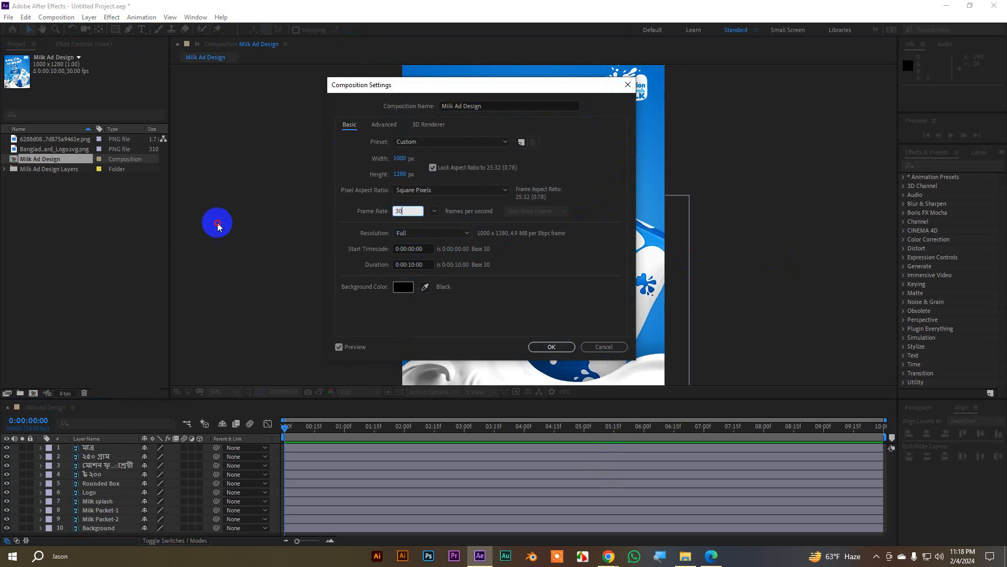
left_click(413, 264)
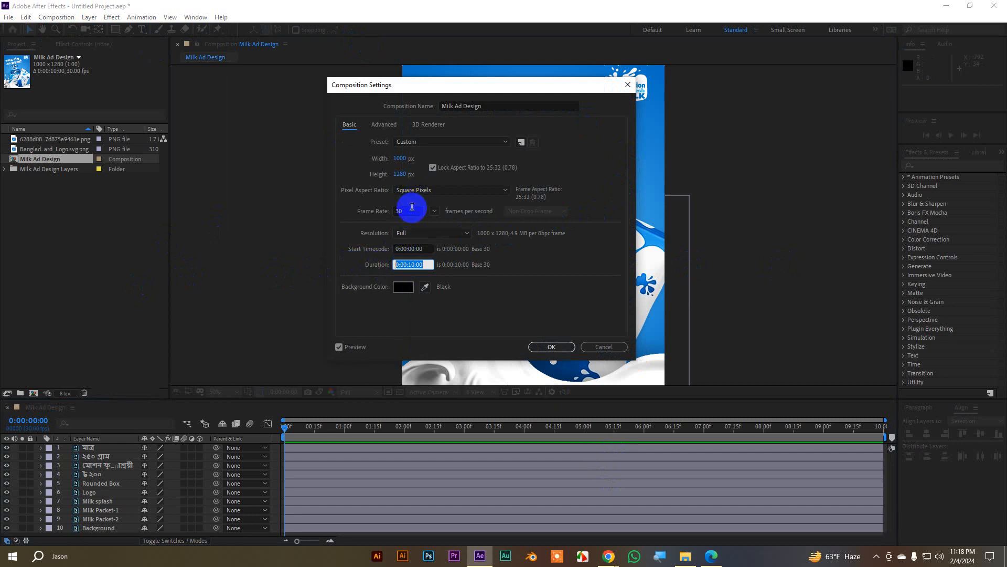
left_click(405, 210)
left_click_drag(372, 211, 325, 214)
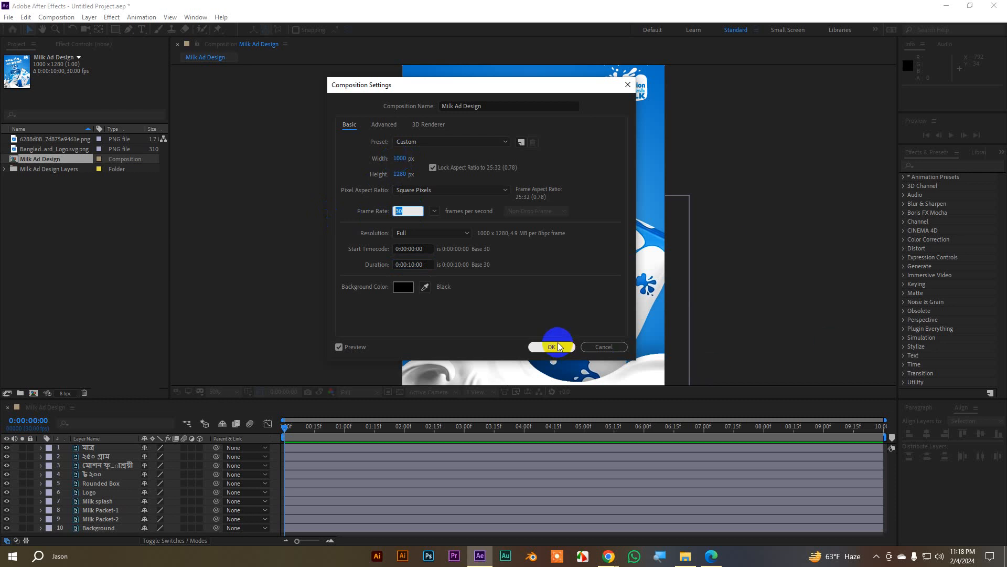
left_click(606, 348)
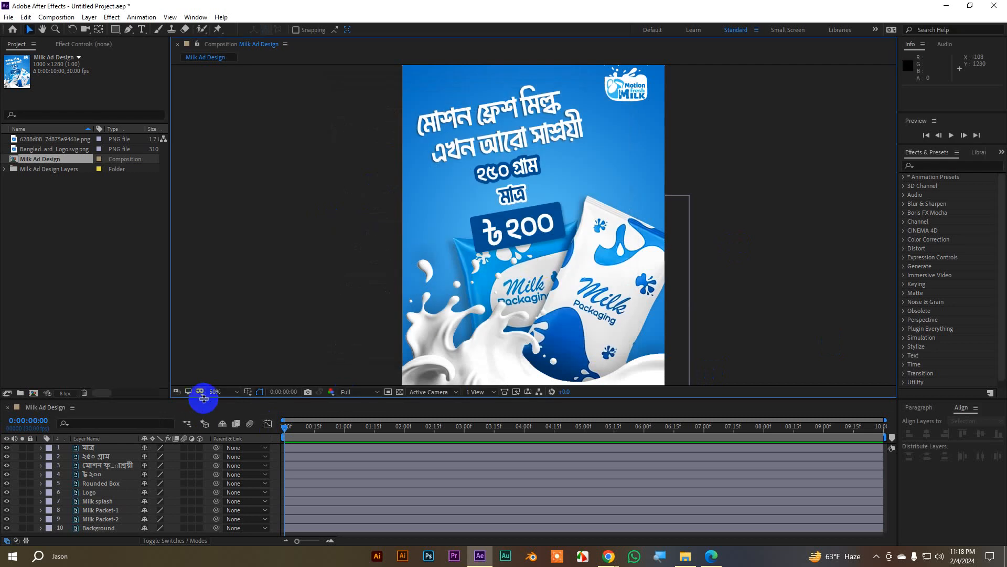
Resize the boundary between the composition viewer and the timeline to make the timeline slightly taller.
left_click_drag(203, 398, 194, 253)
left_click_drag(114, 395, 79, 303)
left_click_drag(477, 254, 471, 395)
left_click(781, 190)
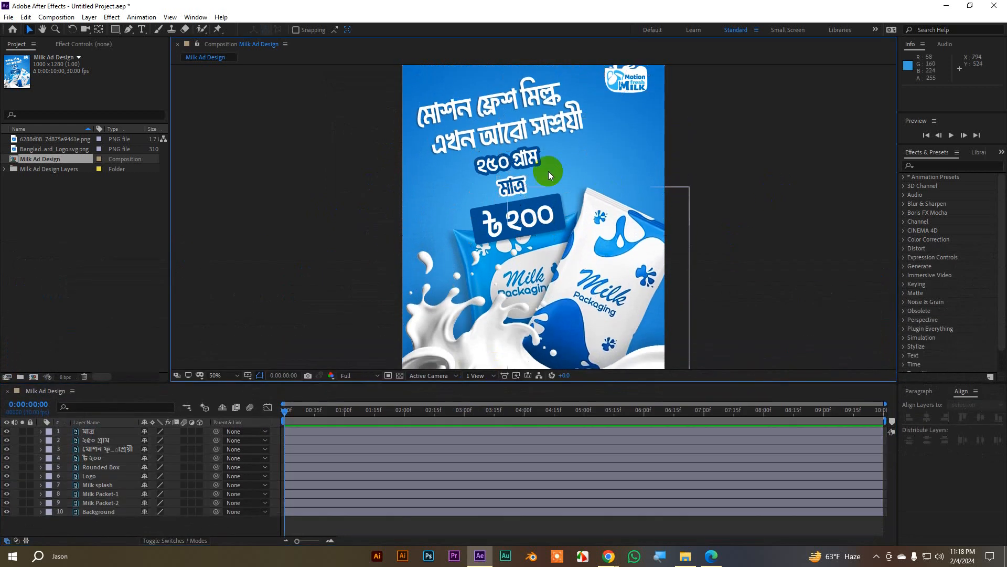
Select the ২৫০ গ্রাম text layer, examine it at 100% magnification, and fit the whole composition back into the view.
left_click(522, 164)
scroll(514, 142, "up", 1)
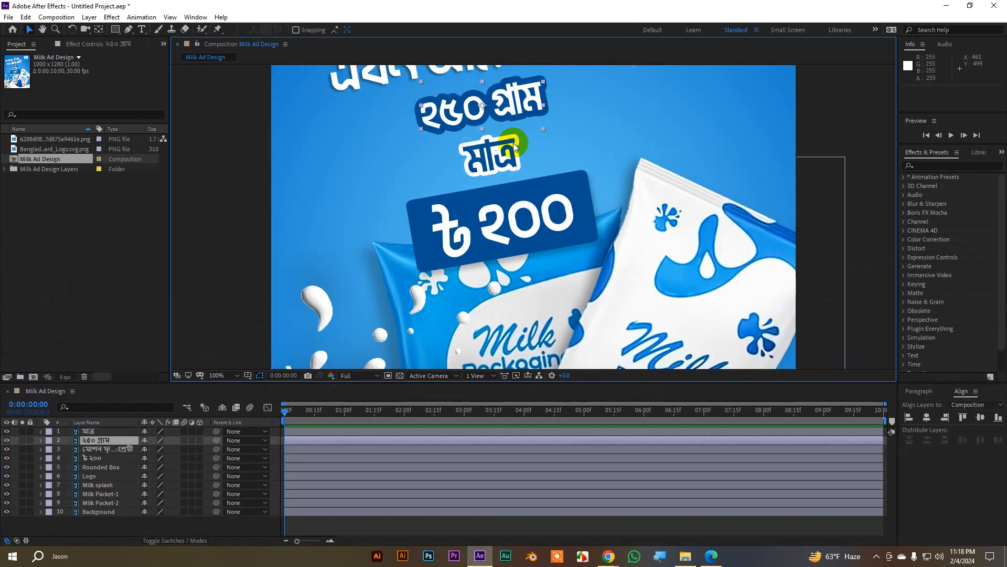
key("space")
left_click_drag(533, 131, 533, 201)
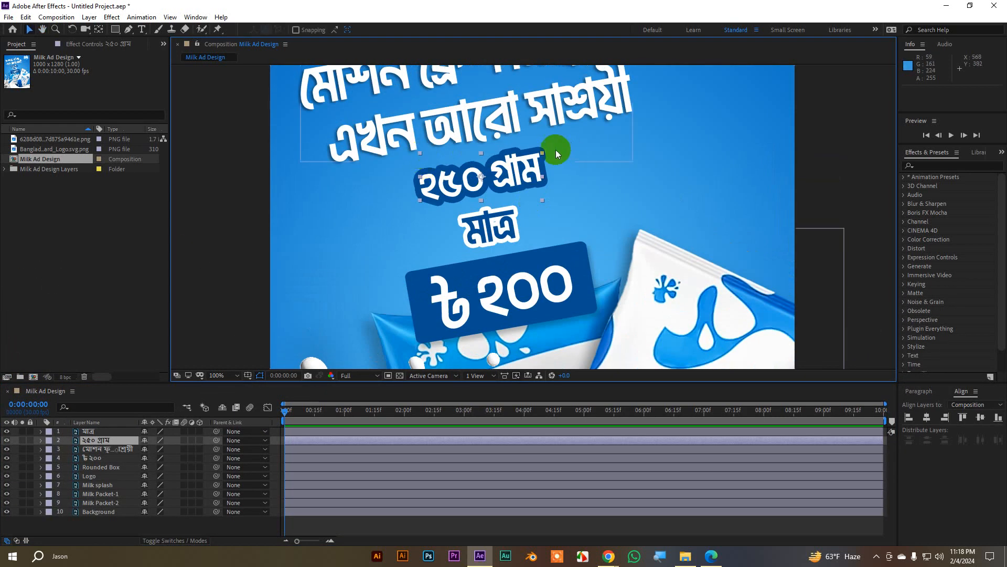
left_click(521, 181)
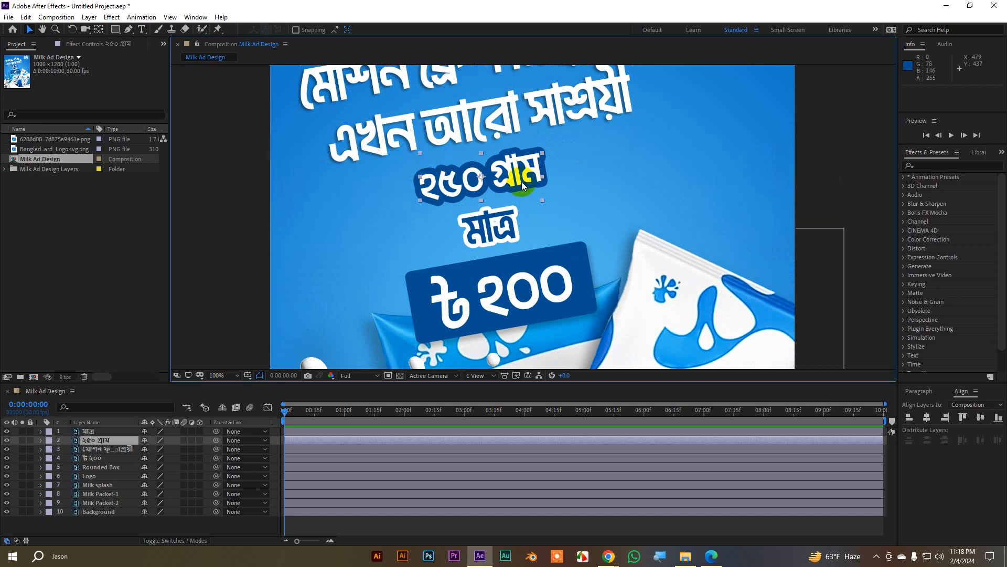
left_click(227, 375)
left_click(228, 190)
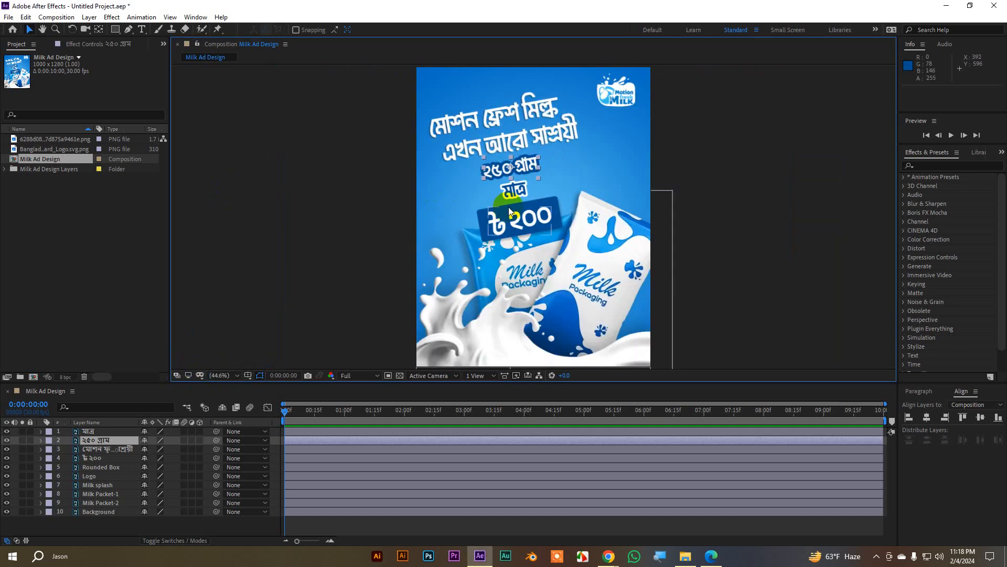
Examine the Import As options for Milk Ad Design.psd and leave the import dialog without importing.
left_click(768, 219)
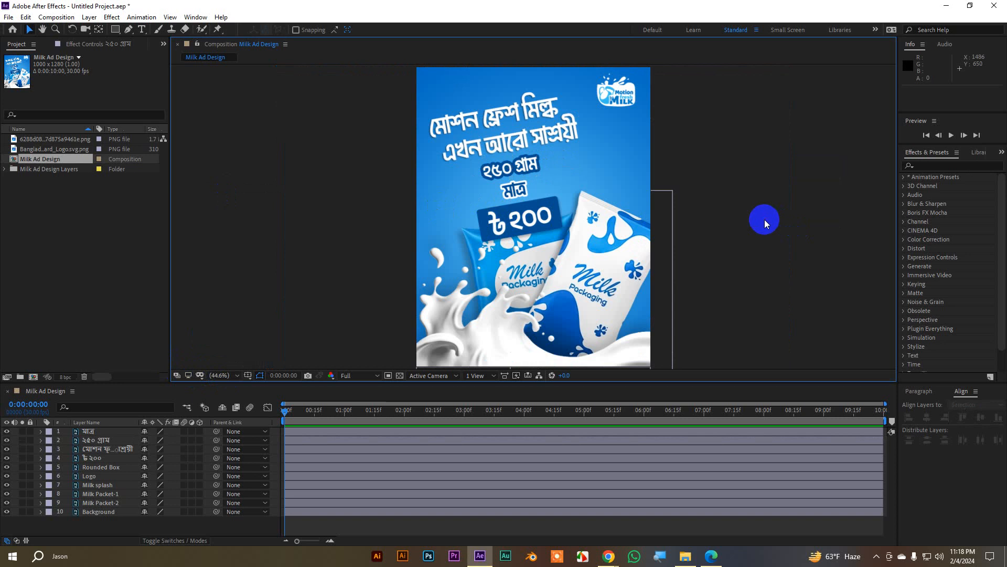
double_click(115, 252)
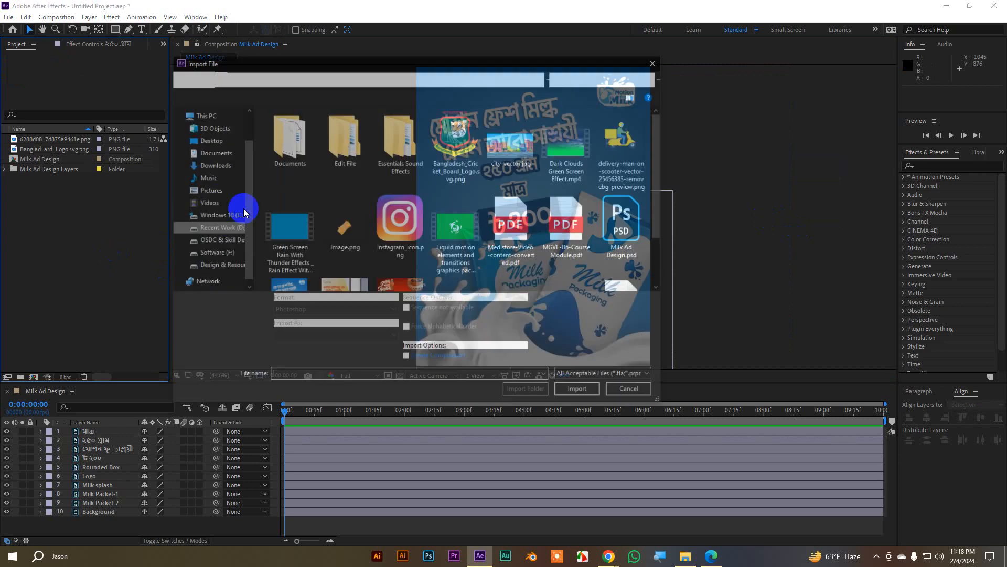
left_click(624, 223)
left_click(334, 337)
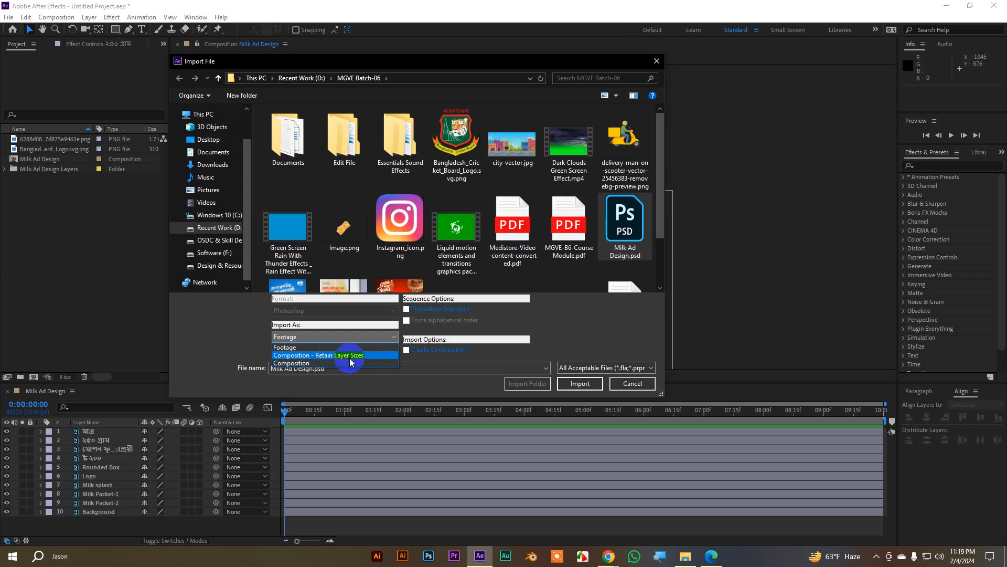
left_click(630, 384)
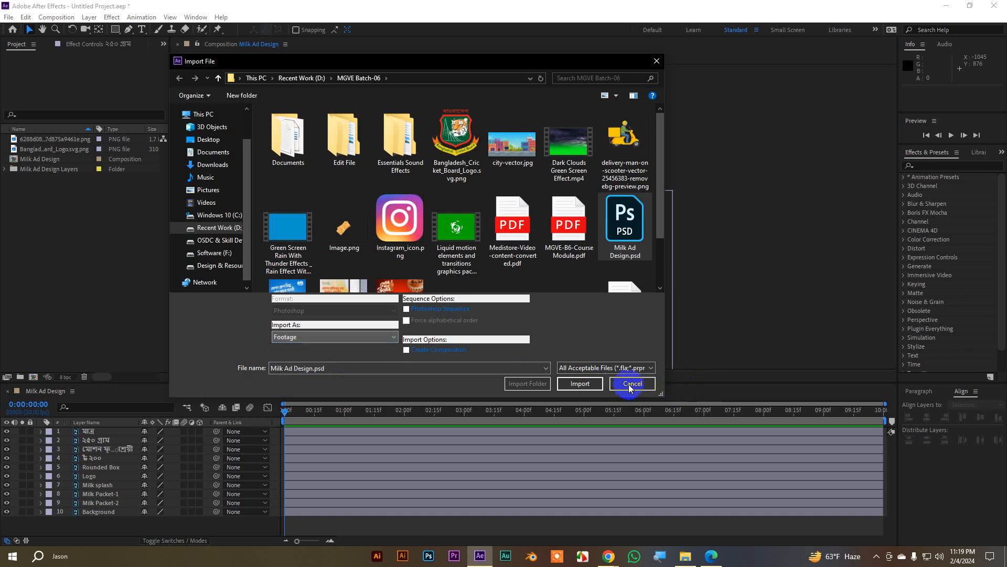
left_click(632, 383)
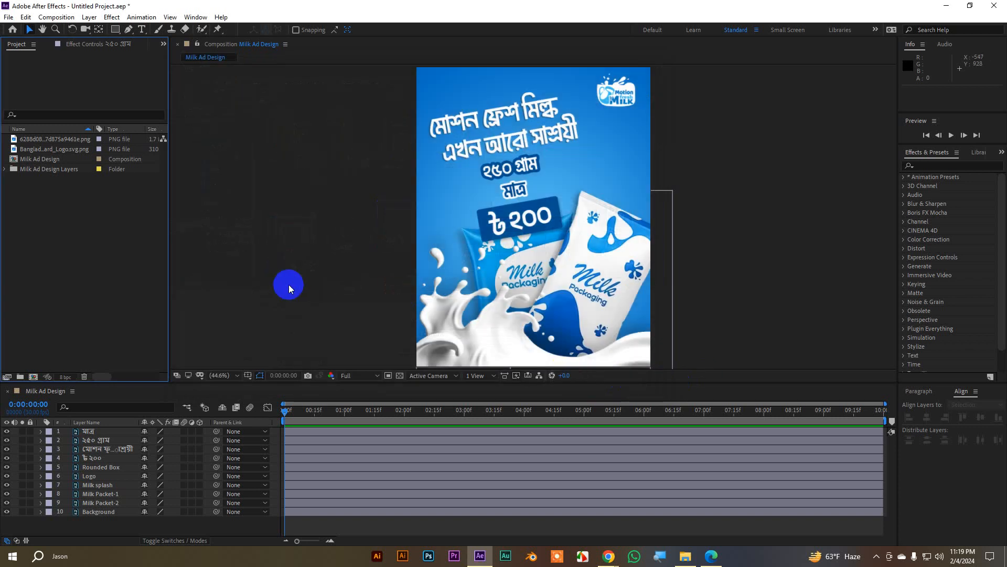
Select the logo, text, price box, milk packet and splash layers one by one in the composition to examine their separate bounds, and clear the selection.
left_click(618, 95)
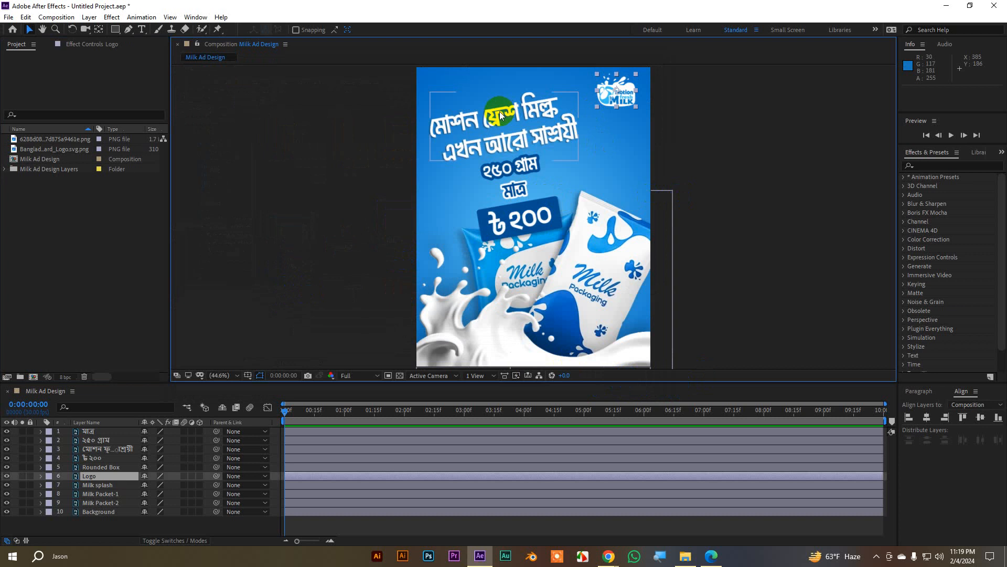
left_click(501, 114)
left_click(524, 163)
left_click(519, 191)
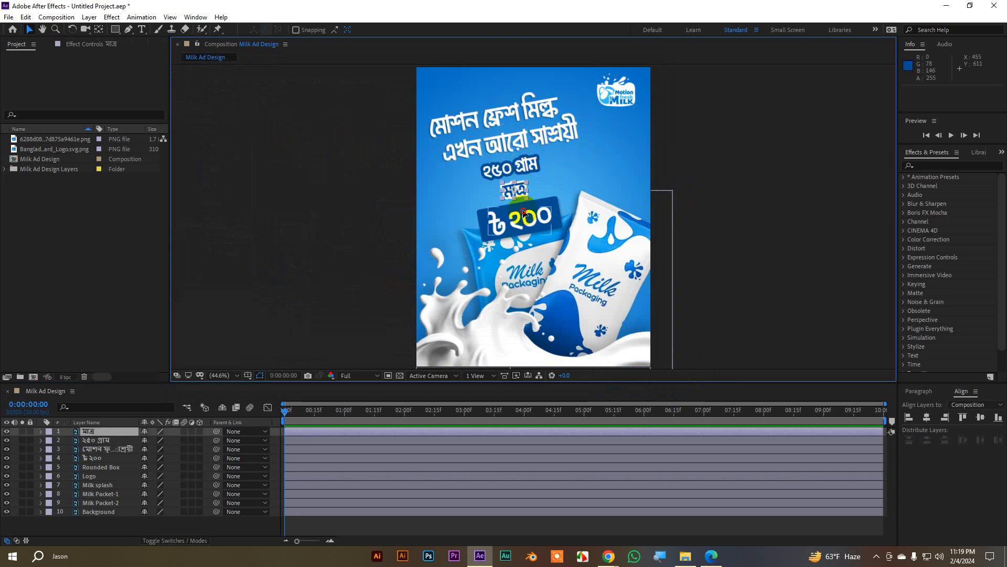
left_click(525, 213)
left_click(554, 200)
left_click(598, 210)
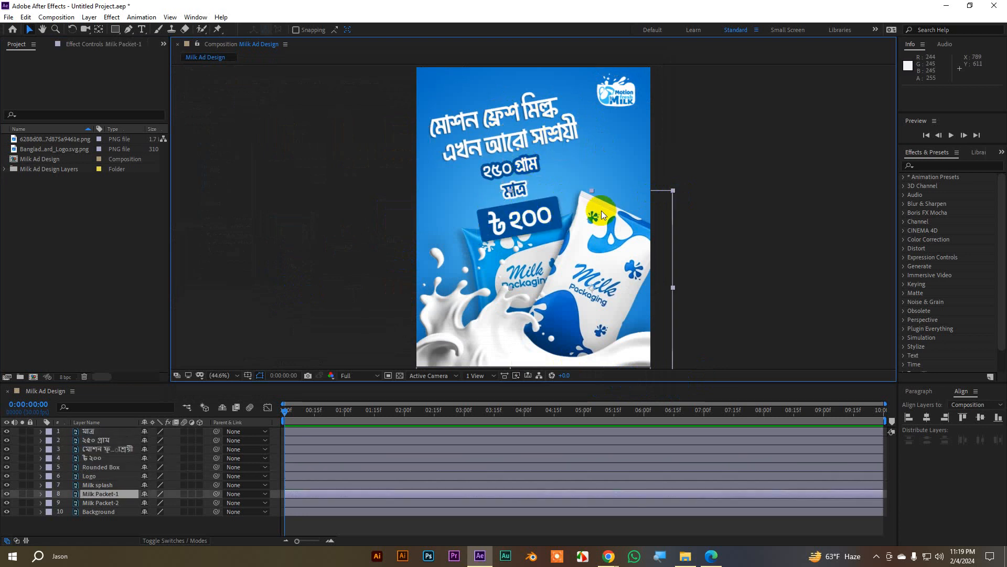
left_click(594, 242)
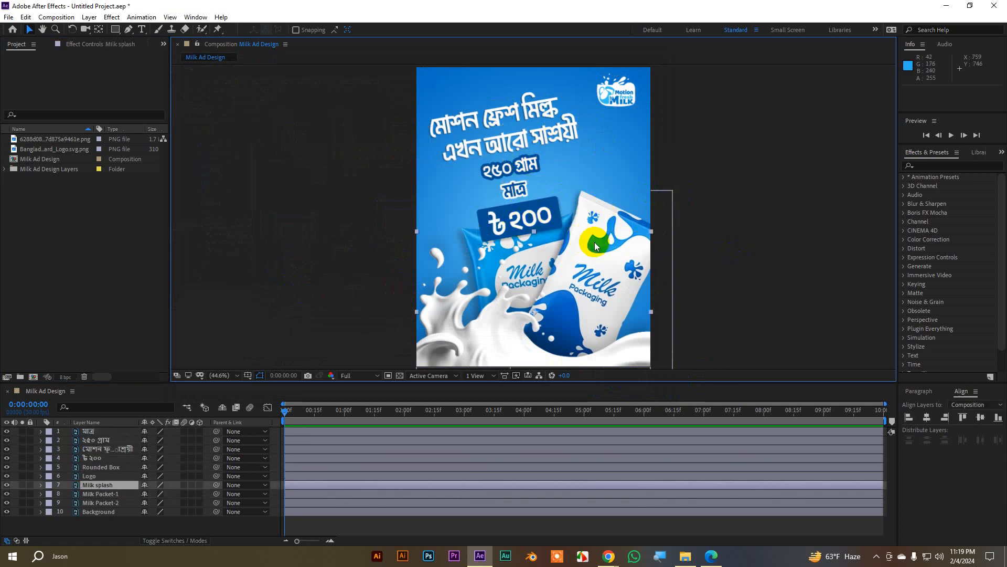
left_click(666, 218)
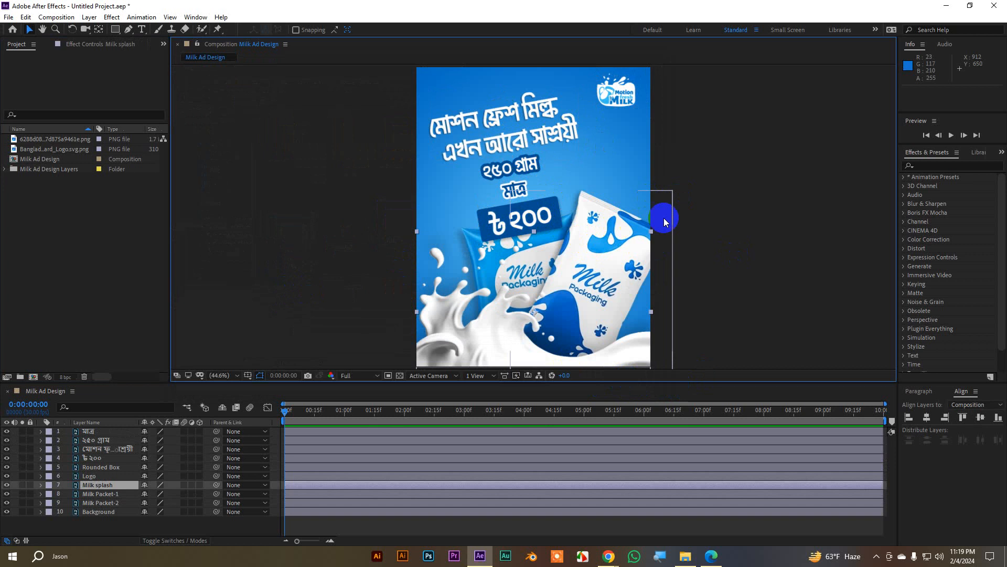
left_click(725, 218)
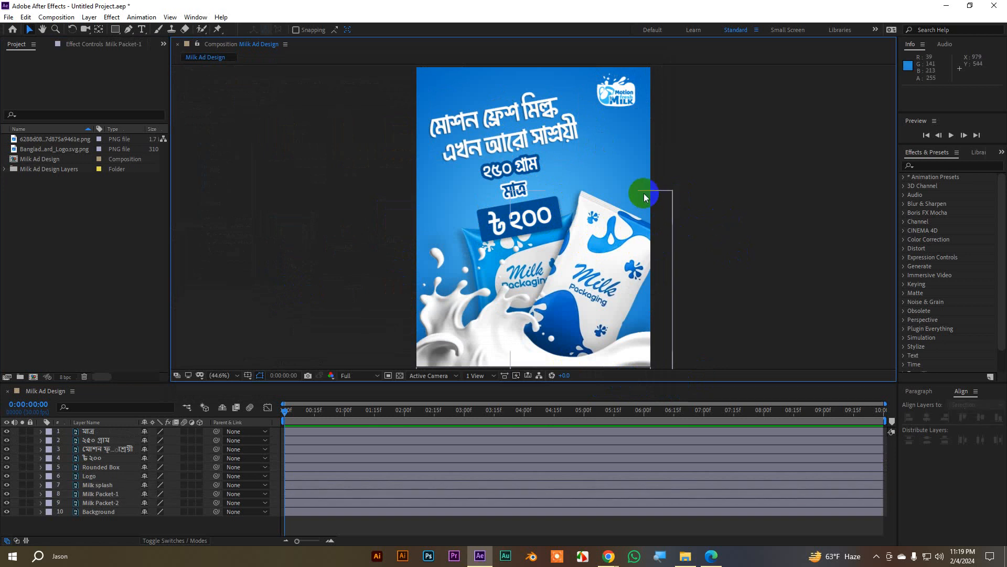
Convert the two-line Bengali headline layer to editable text.
left_click(509, 112)
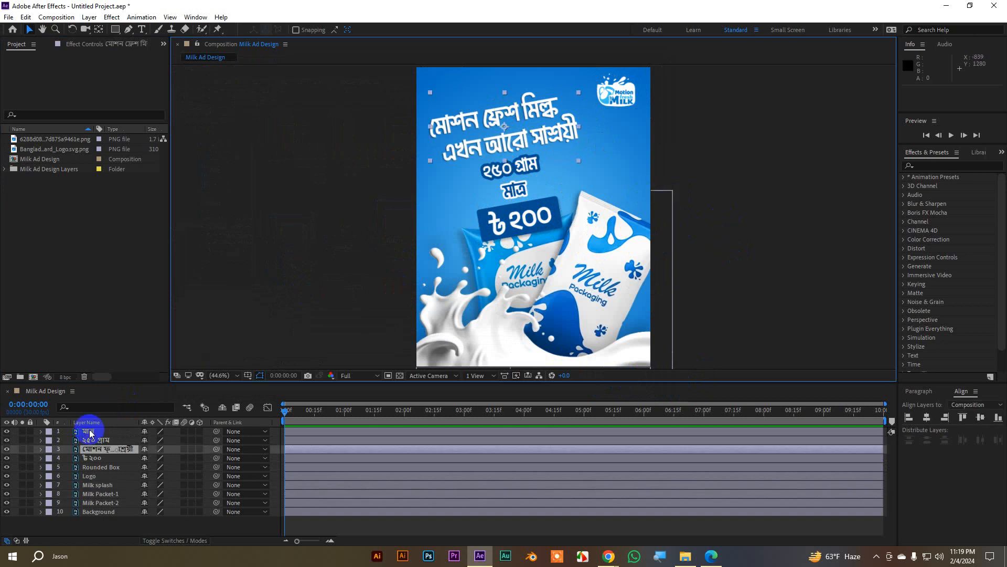
left_click(94, 450)
right_click(94, 449)
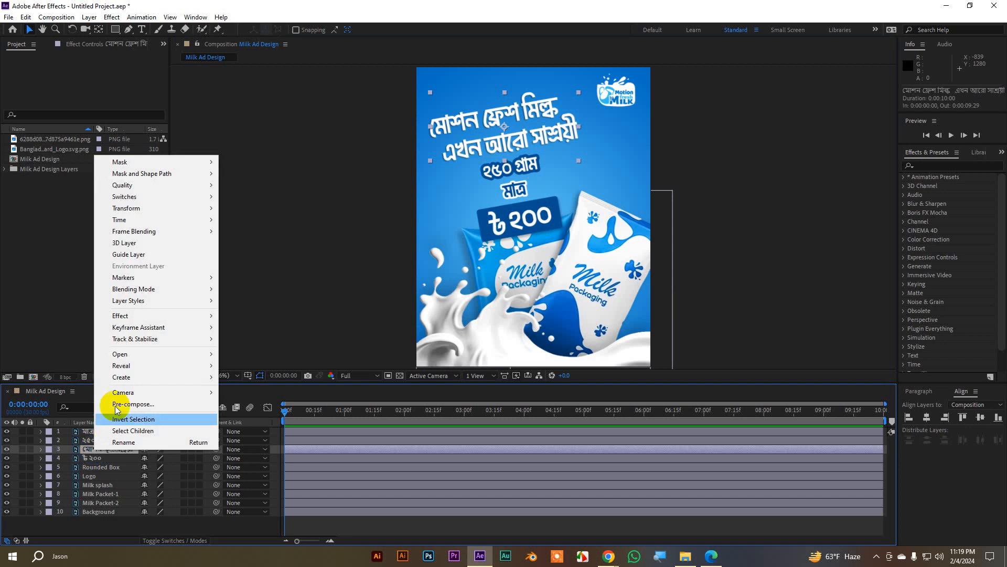
mouse_move(118, 377)
left_click(293, 378)
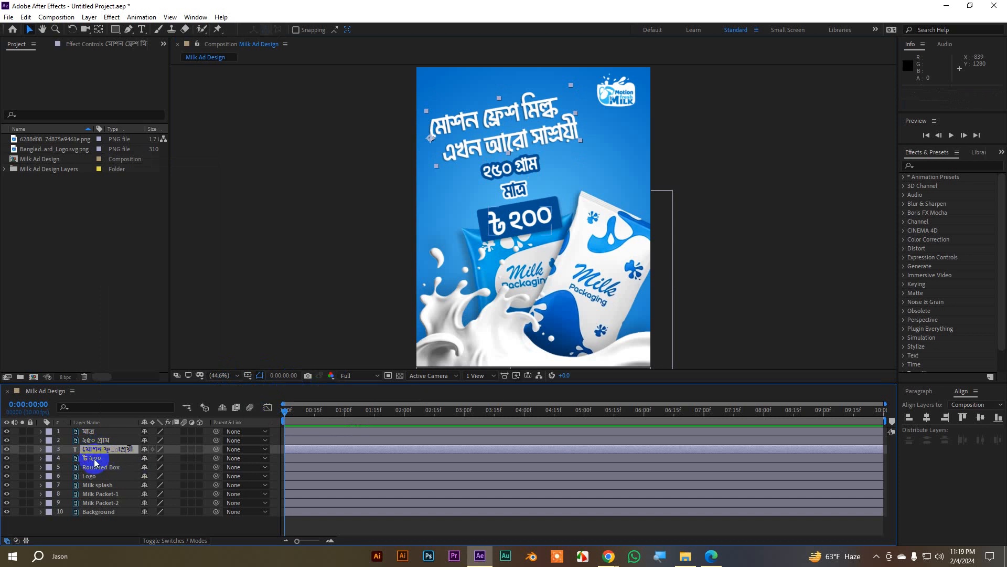
Compare the converted headline layer hidden and shown, and check its wording and font in text editing mode.
left_click(7, 450)
left_click(7, 449)
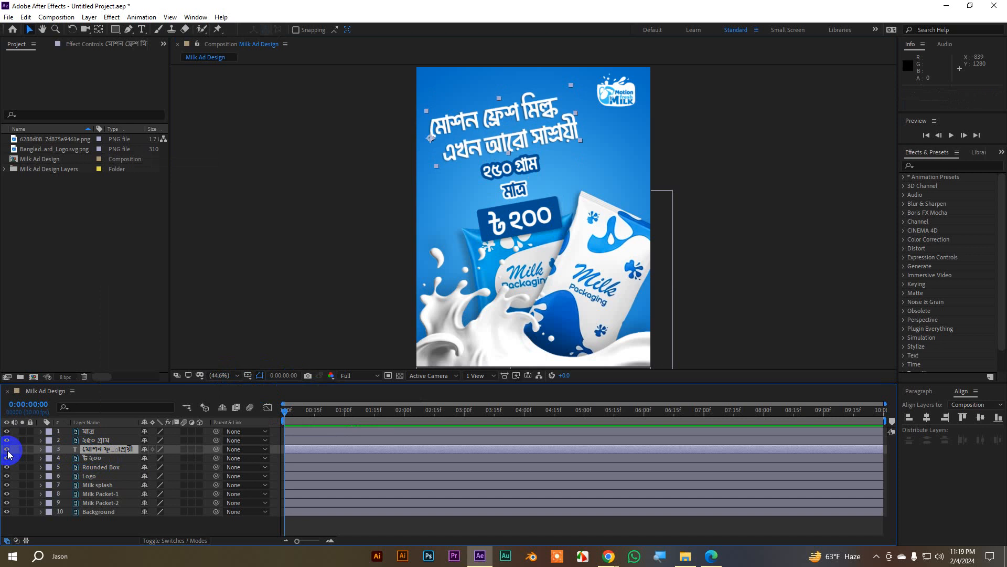
left_click(7, 450)
left_click(7, 450)
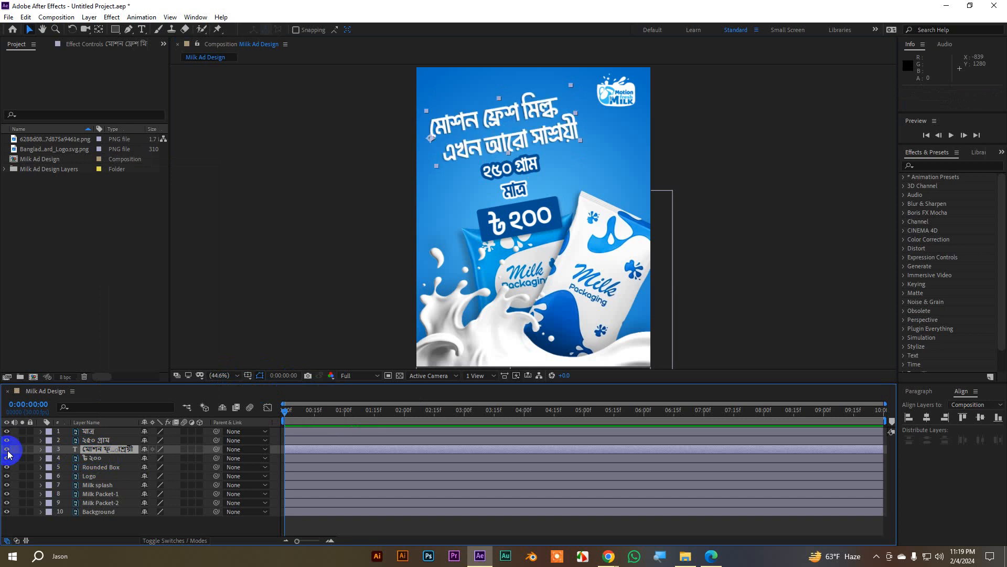
double_click(469, 141)
left_click(464, 111)
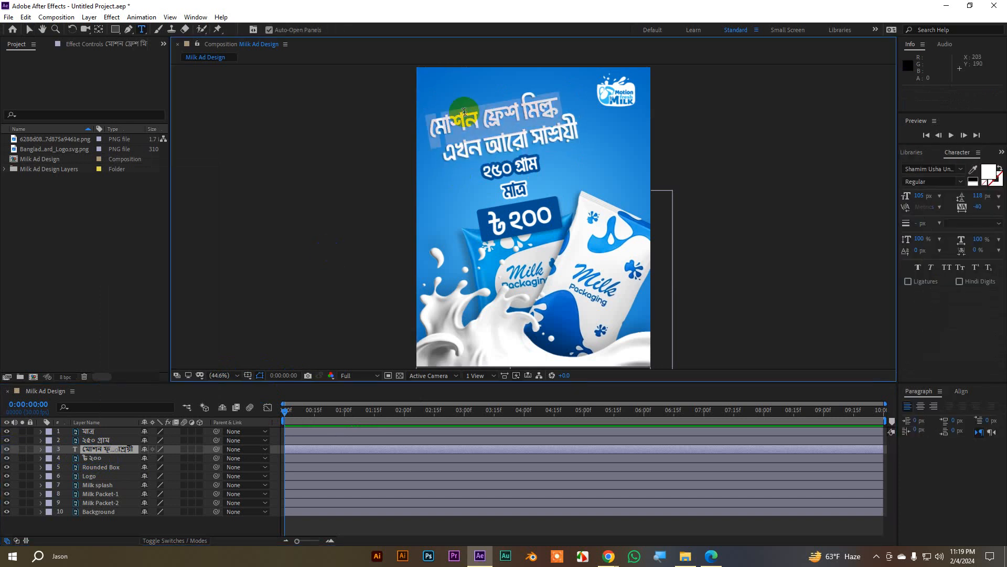
left_click(29, 29)
left_click(842, 172)
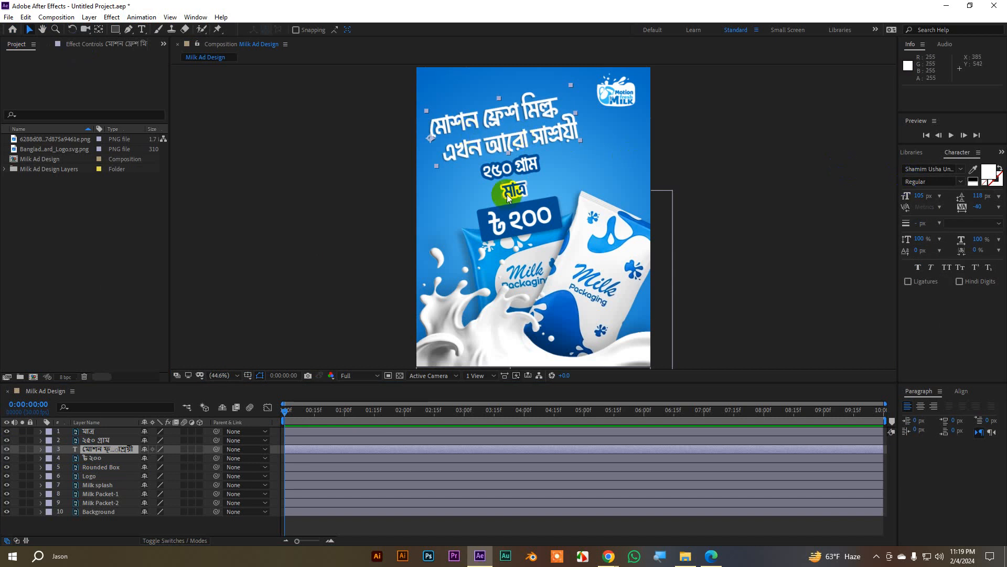
Undo the headline layer's visibility changes and its conversion to editable text.
key("ctrl+z")
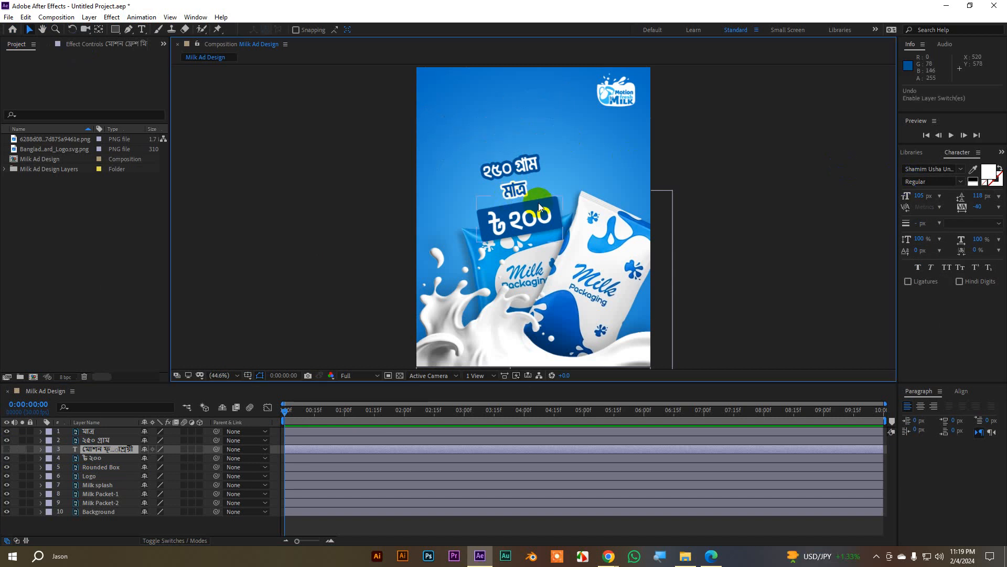
key("ctrl+z")
key("ctrl+z")
key("ctrl+z")
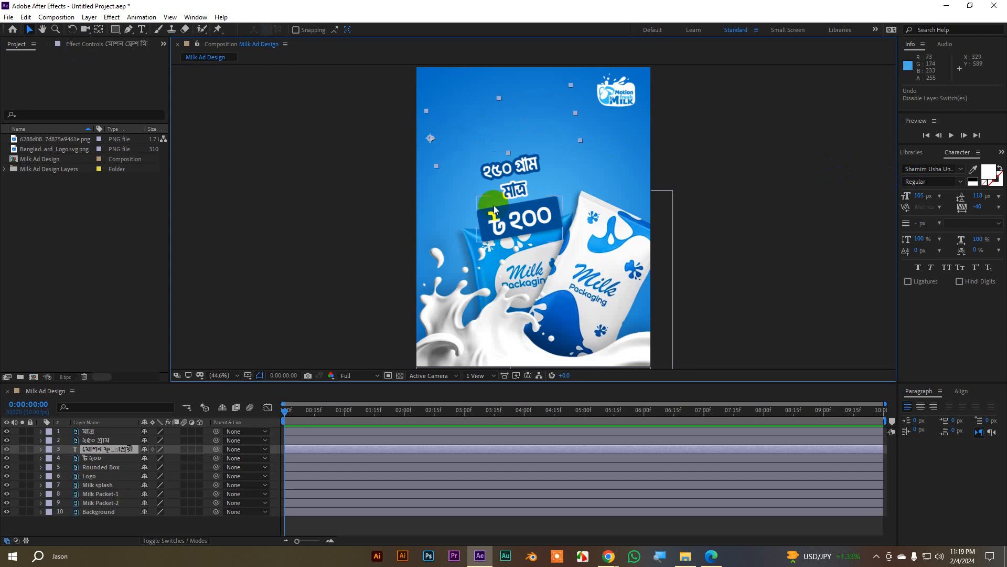
key("ctrl+z")
key("ctrl+z")
key("ctrl+z")
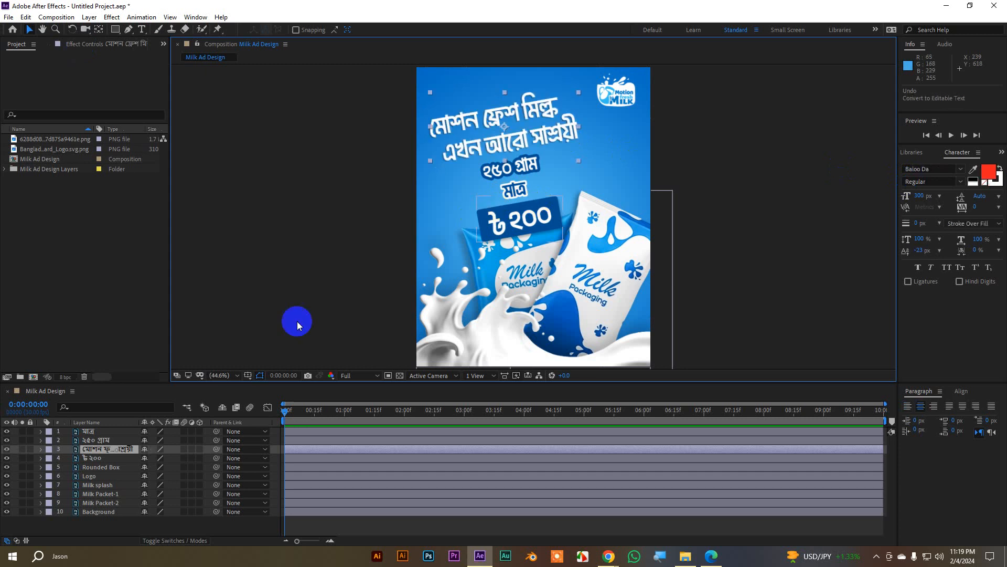
Try moving the unconverted headline slightly upward, inspect it in its own Layer viewer, and revert the move.
mouse_move(509, 142)
left_mouse_down()
mouse_move(528, 132)
mouse_move(508, 132)
left_mouse_up()
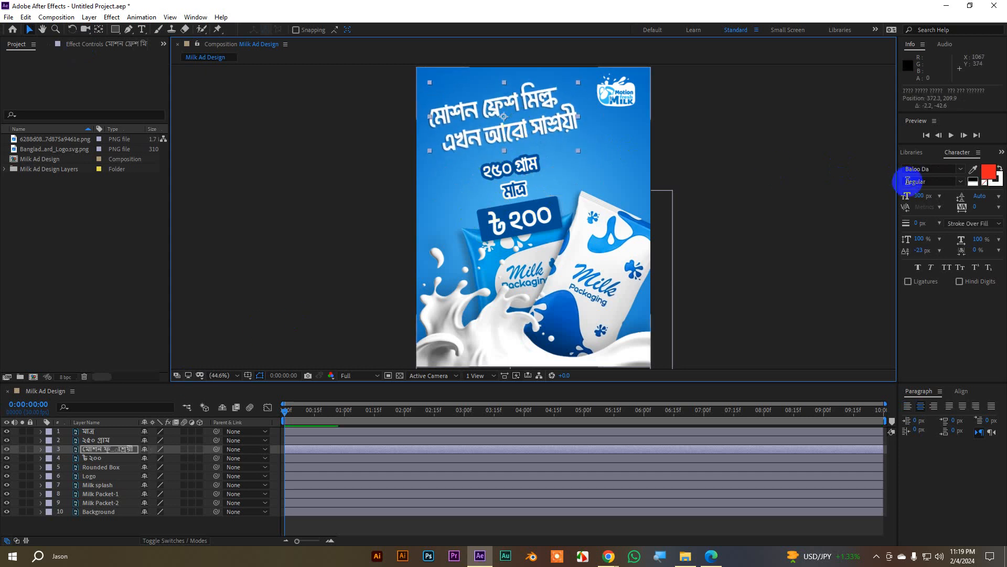
double_click(507, 98)
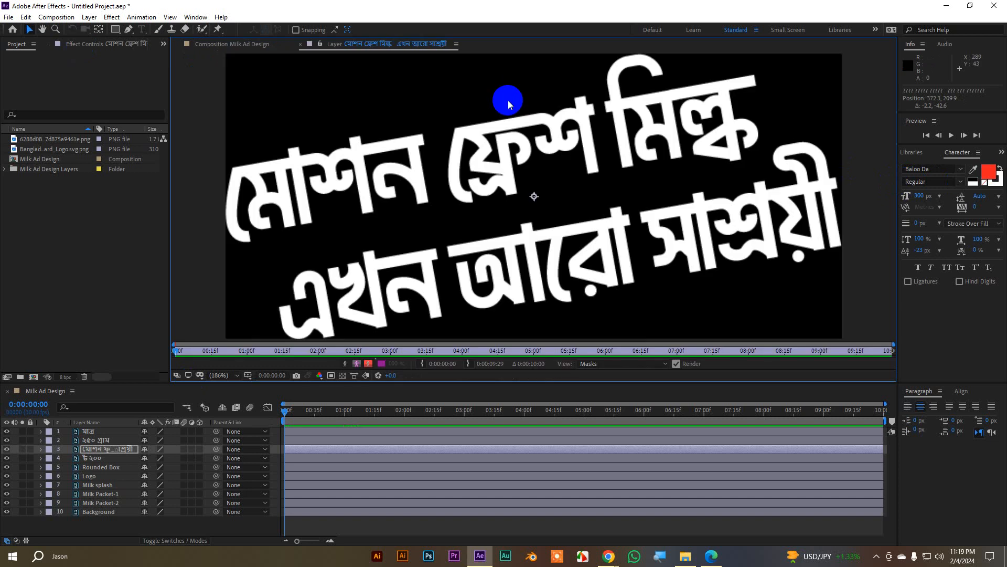
left_click(300, 44)
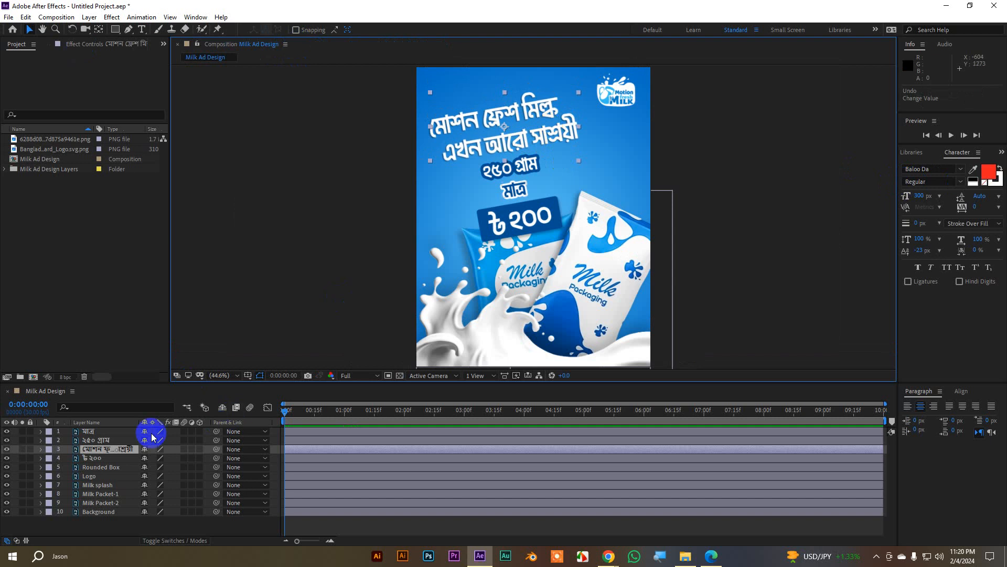
Examine the available Create commands for the headline layer and the Rounded Box layer without applying any.
right_click(93, 449)
mouse_move(126, 378)
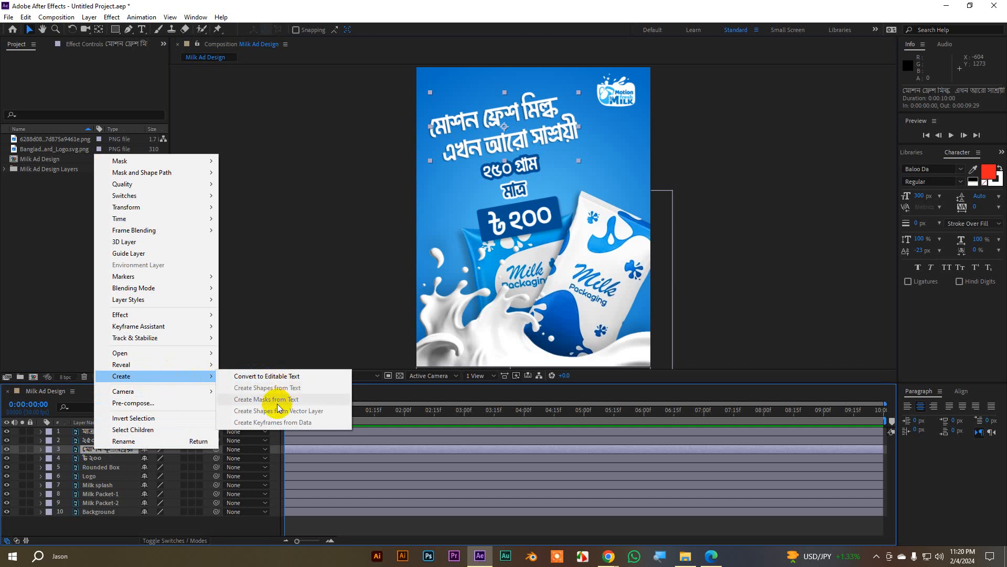
left_click(99, 468)
right_click(101, 471)
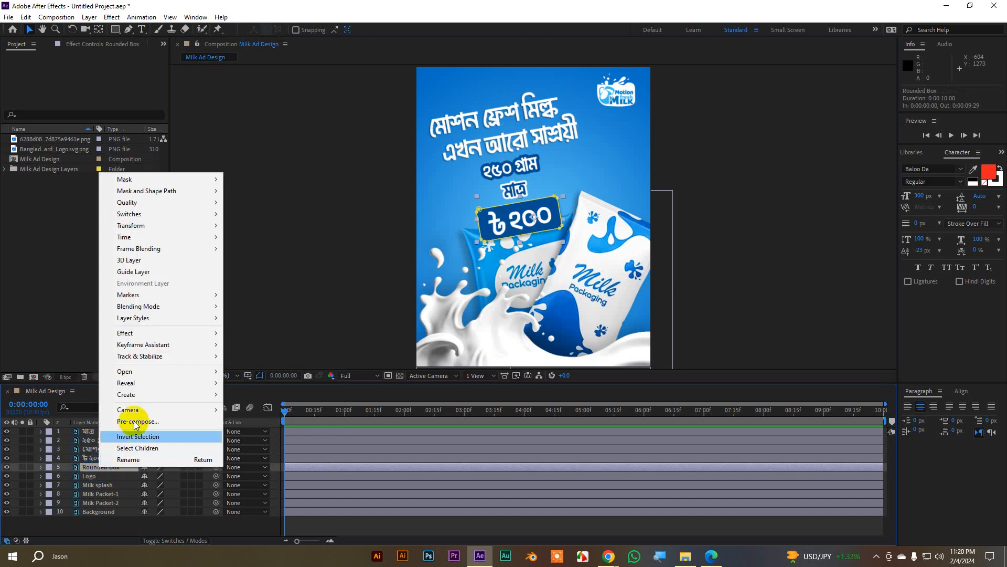
mouse_move(140, 407)
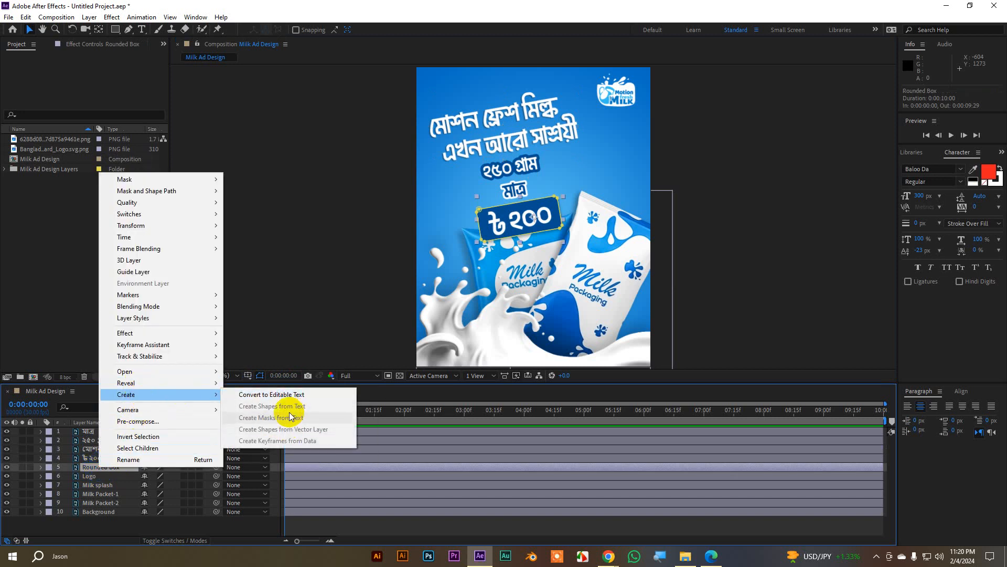
left_click(91, 440)
Convert the two-line headline layer to editable text and centre its anchor point within the layer.
right_click(102, 449)
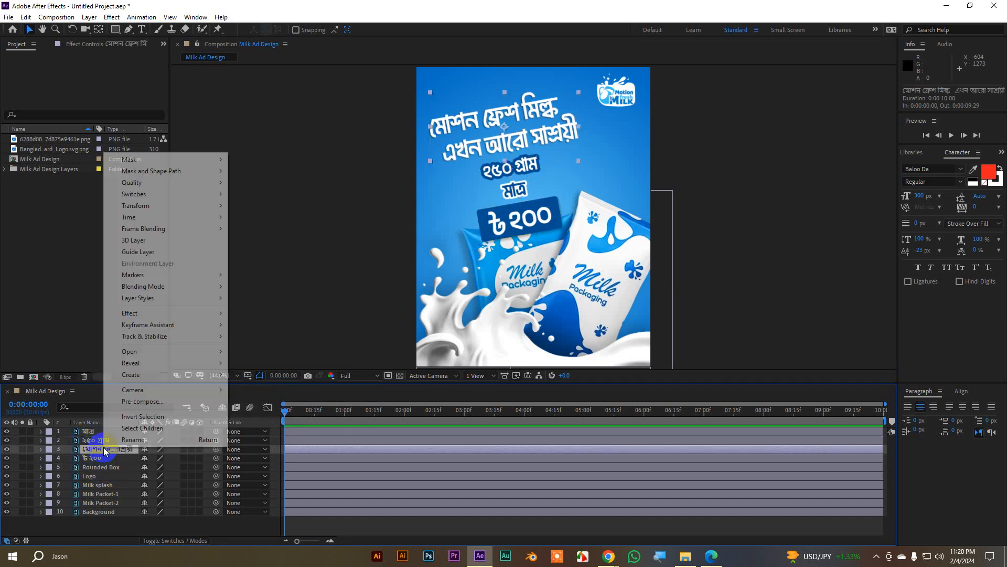
mouse_move(152, 374)
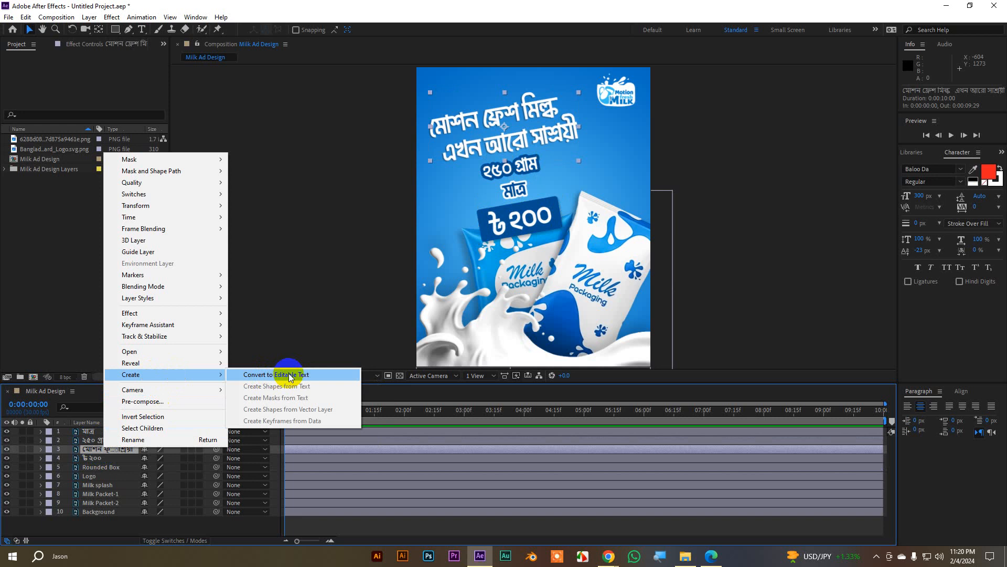
left_click(290, 375)
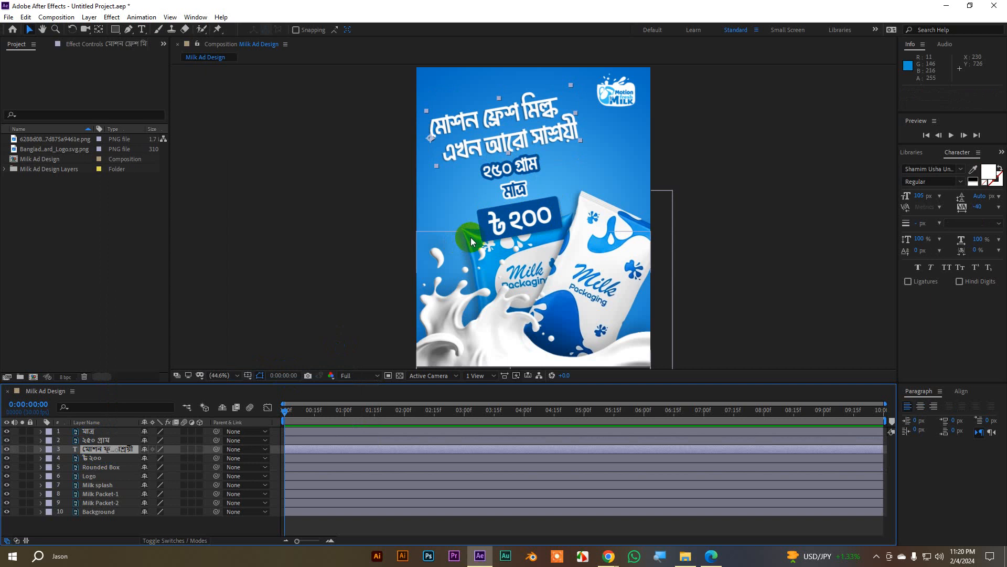
double_click(99, 31, "ctrl")
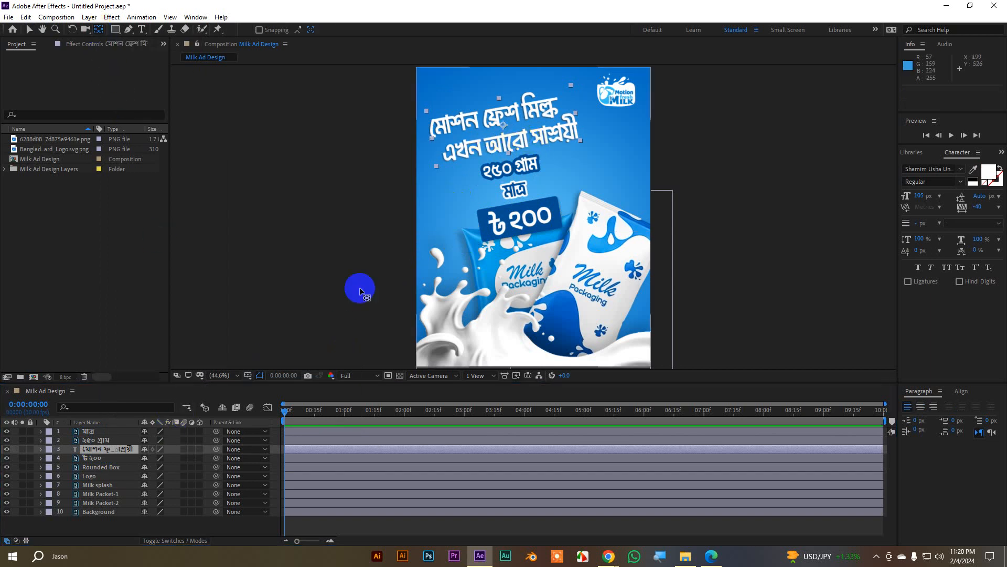
Move the editable headline layer to the top of the layer stack and return to the Selection tool.
left_click(92, 458)
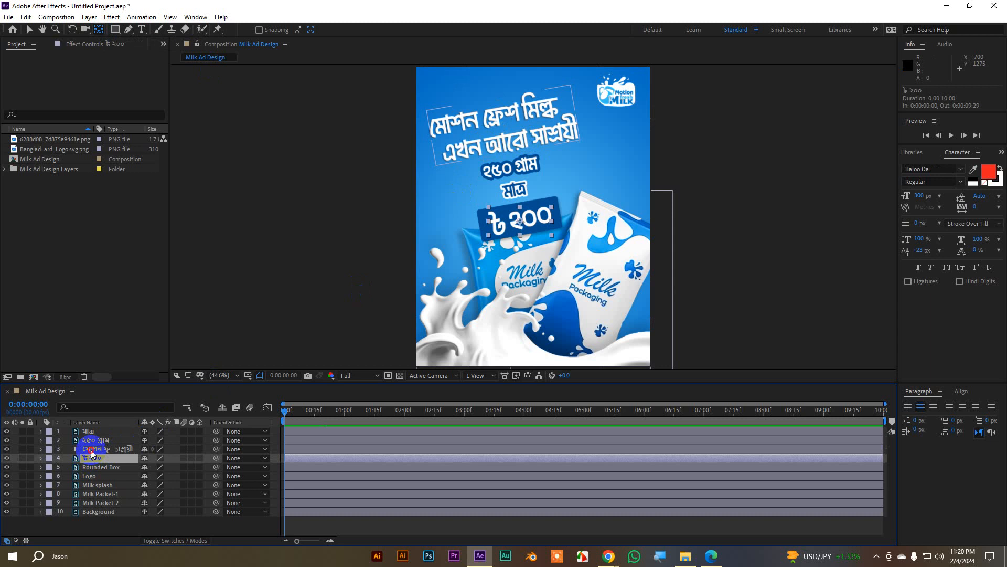
left_click(99, 450)
left_click_drag(99, 452, 98, 428)
left_click(29, 32)
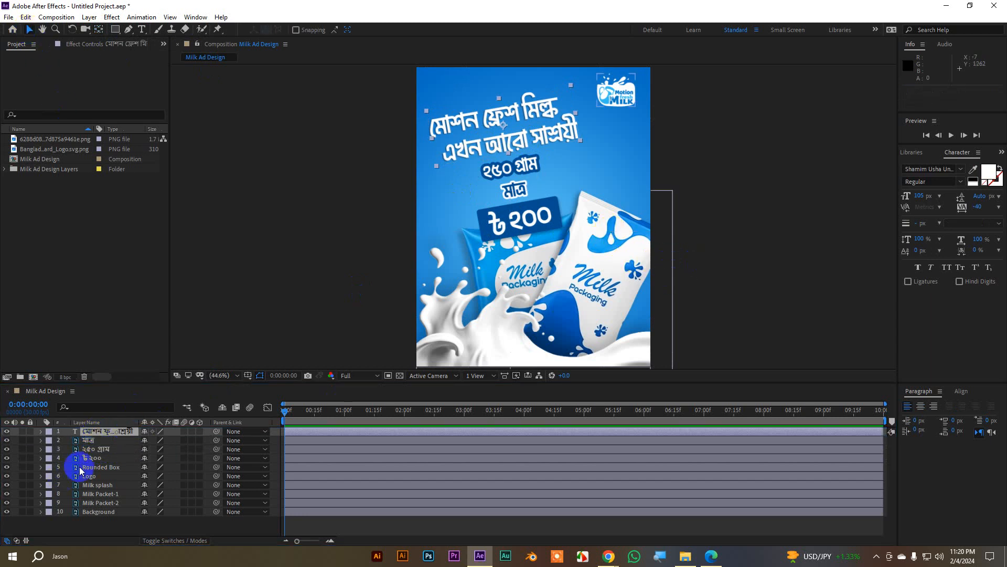
Lock the Background layer in the Milk Ad Design composition.
left_click_drag(131, 383, 132, 353)
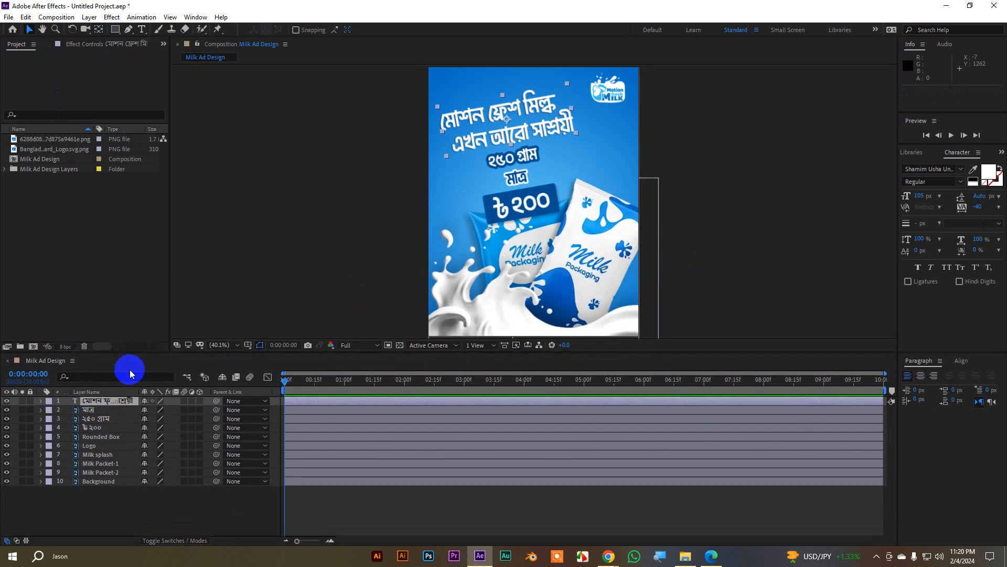
left_click(86, 483)
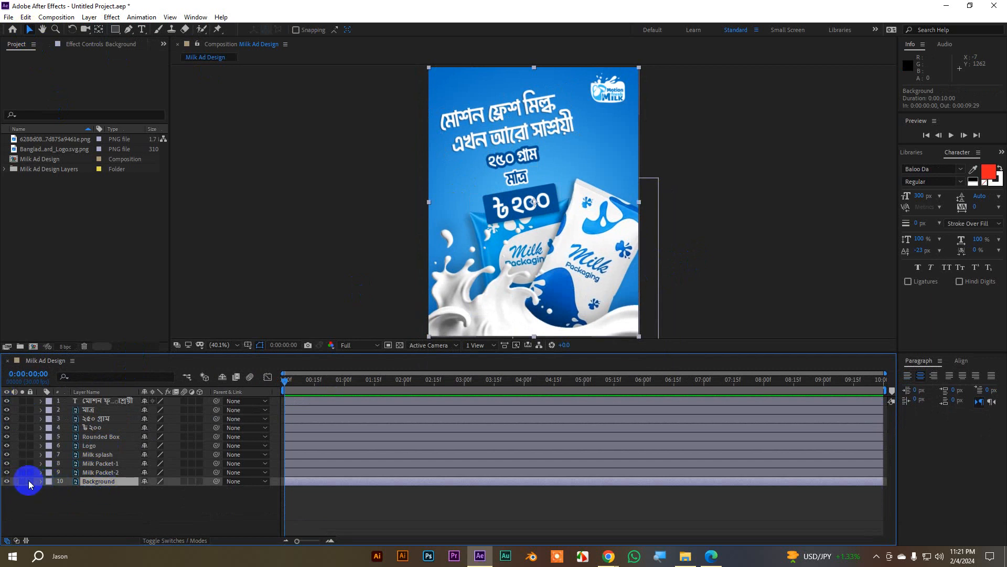
left_click(30, 481)
left_click(96, 482)
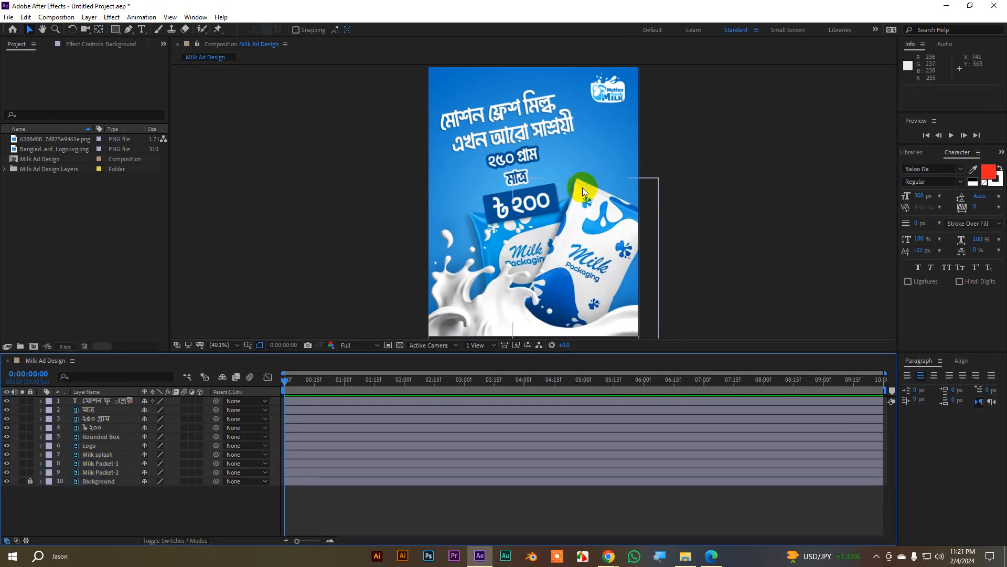
Solo the Milk splash and Background layers so only these two show in the composition.
left_click(103, 472)
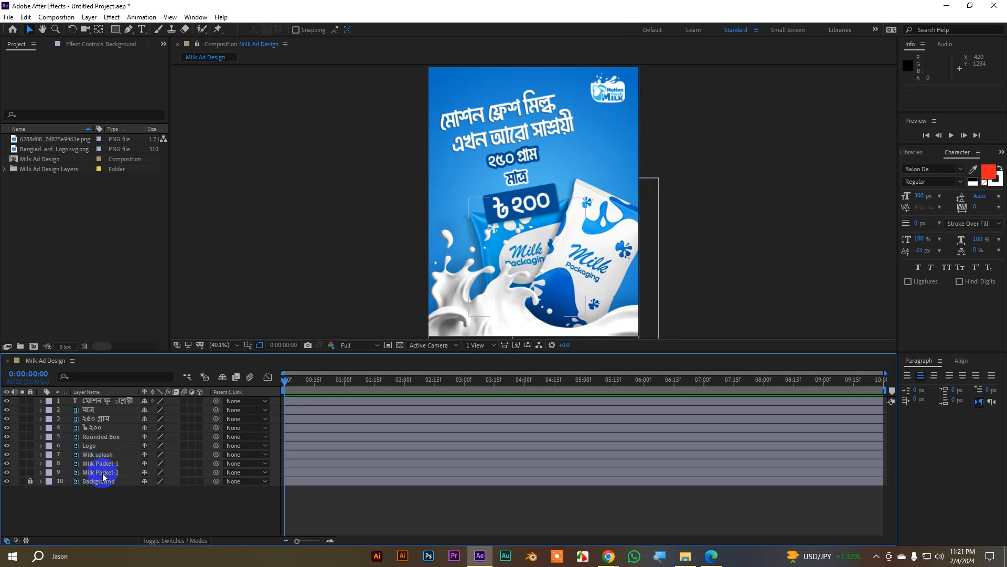
left_click(97, 455)
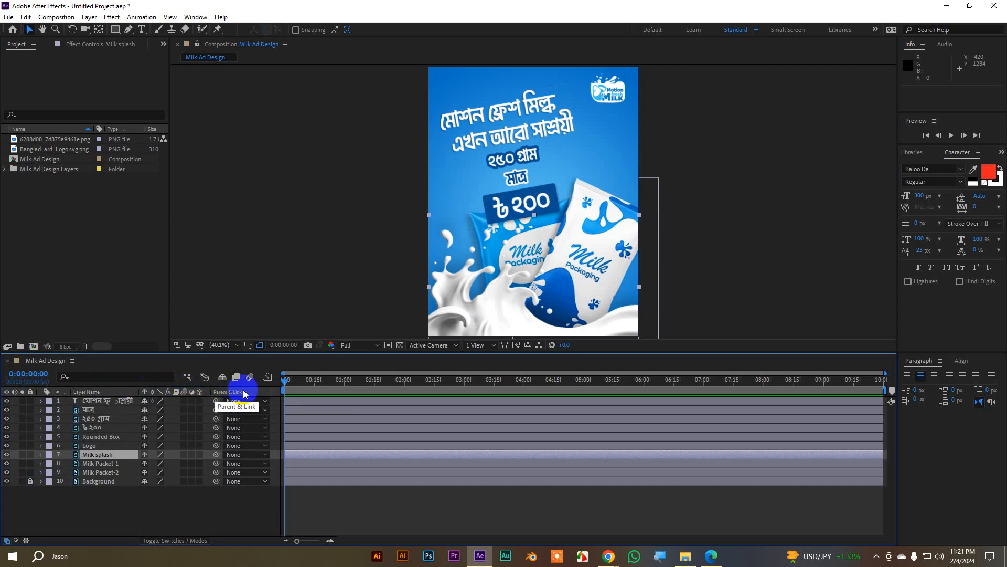
left_click(22, 455)
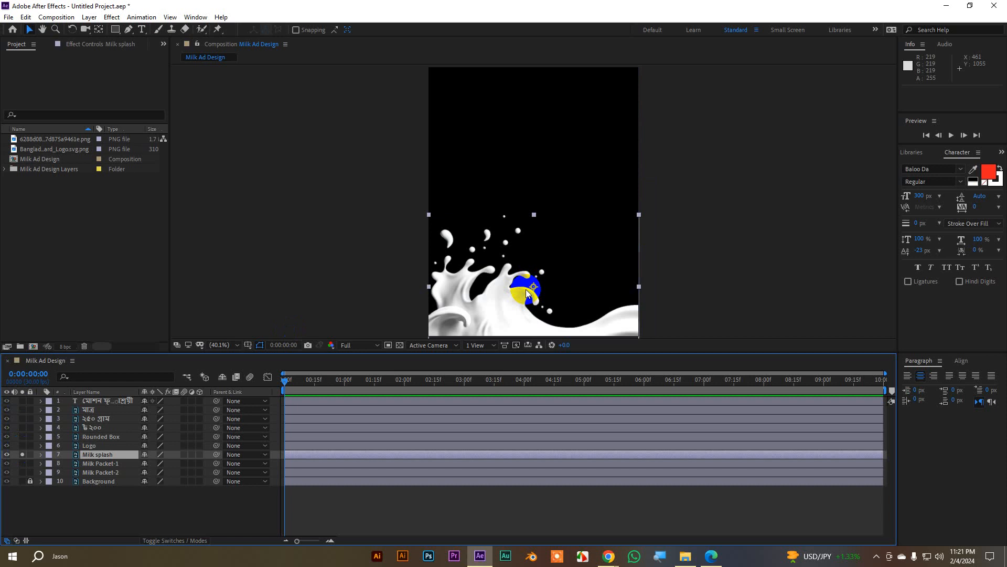
left_click(22, 481)
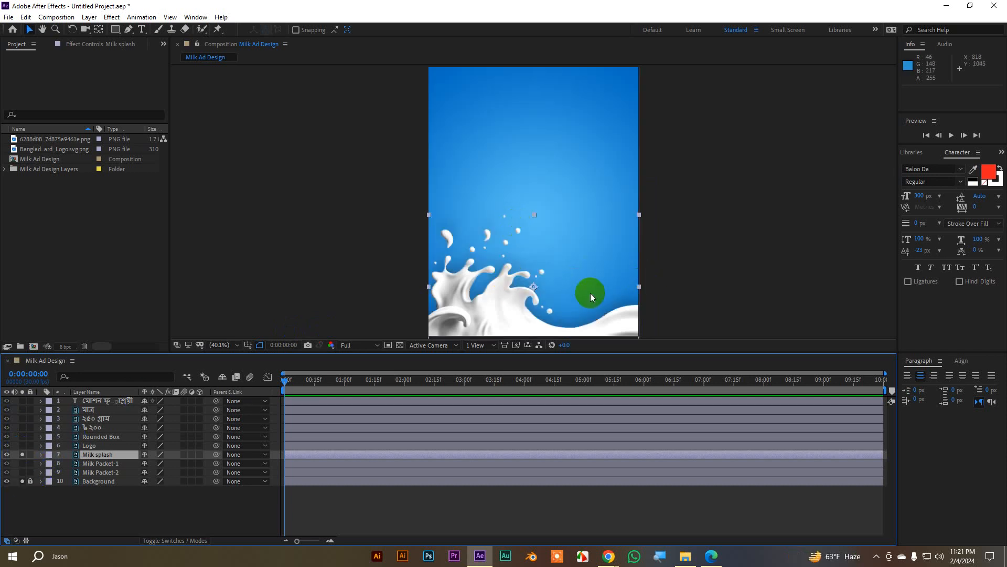
Move the Milk splash layer's anchor point down to the middle of the composition's lower edge and return to the Selection tool.
left_click_drag(536, 352, 535, 391)
key("h")
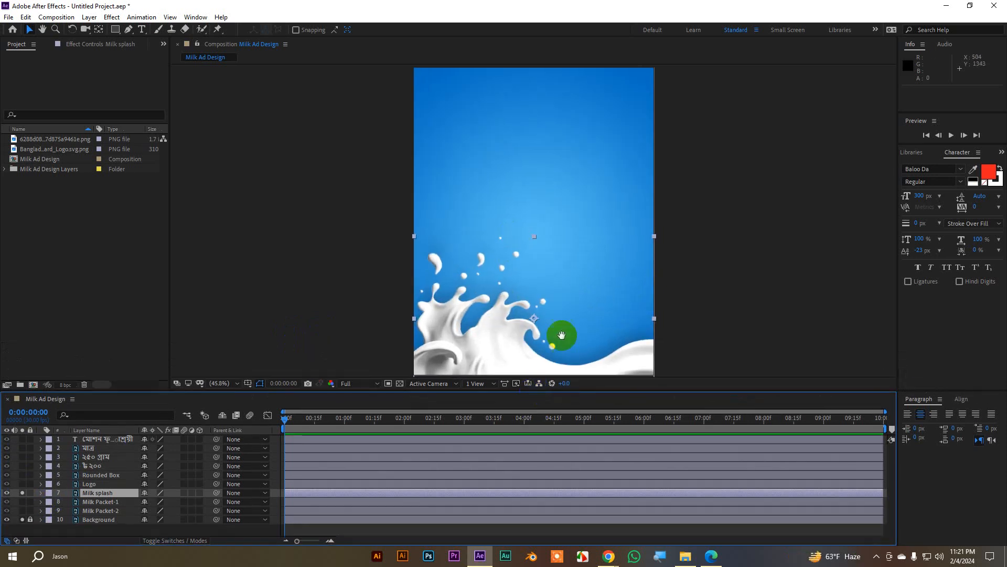
key("v")
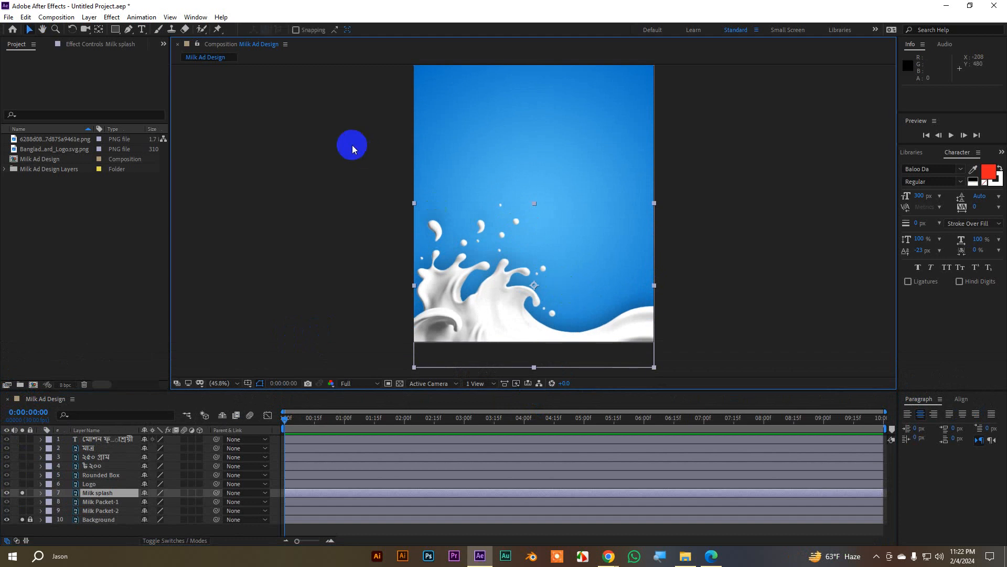
left_click(99, 30)
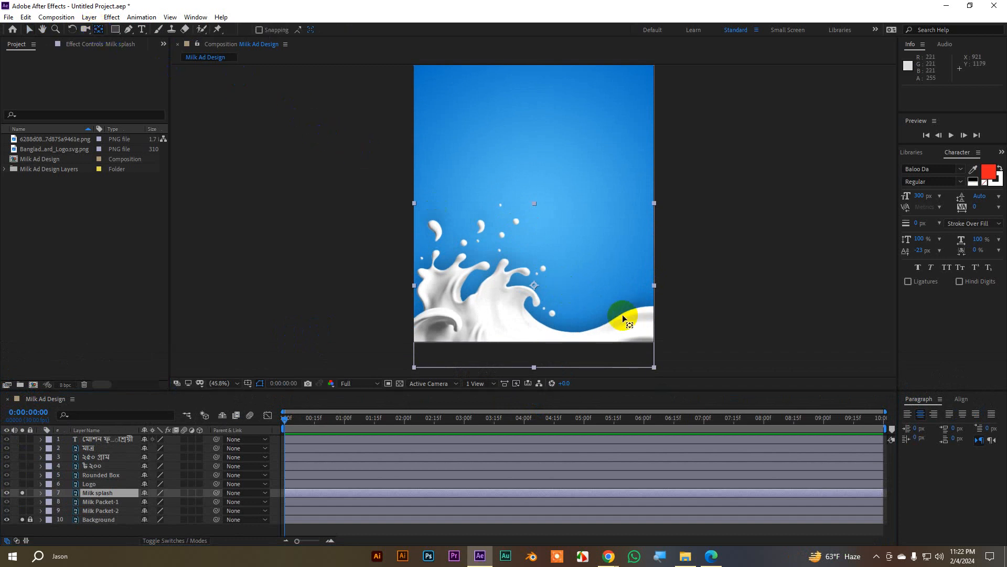
left_click_drag(534, 285, 531, 341)
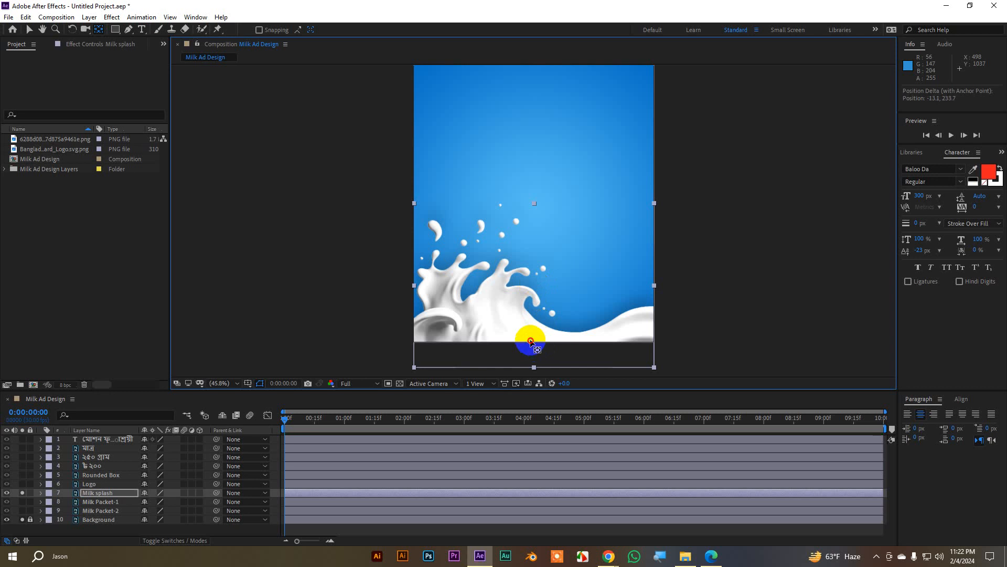
left_click(30, 30)
left_click(326, 350)
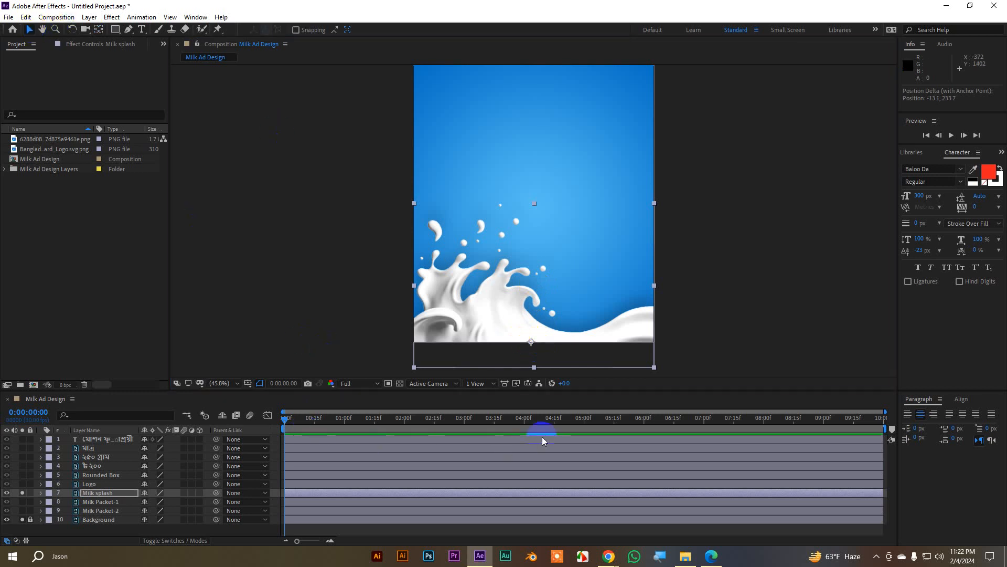
Add Position keyframes for the Milk splash layer at 0:00:00:02 and 0:00:00:12, keeping its current position in both.
key("space")
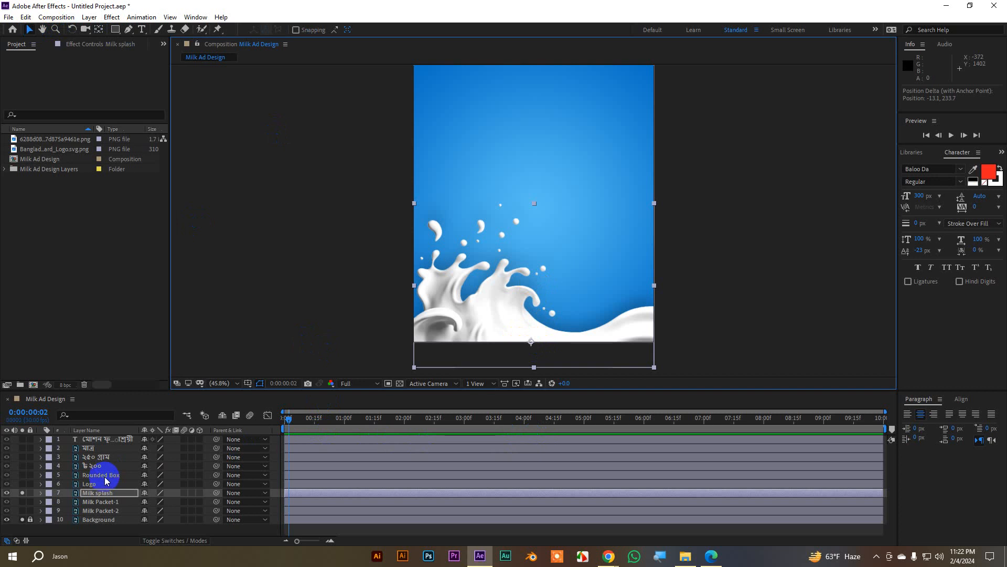
key("p")
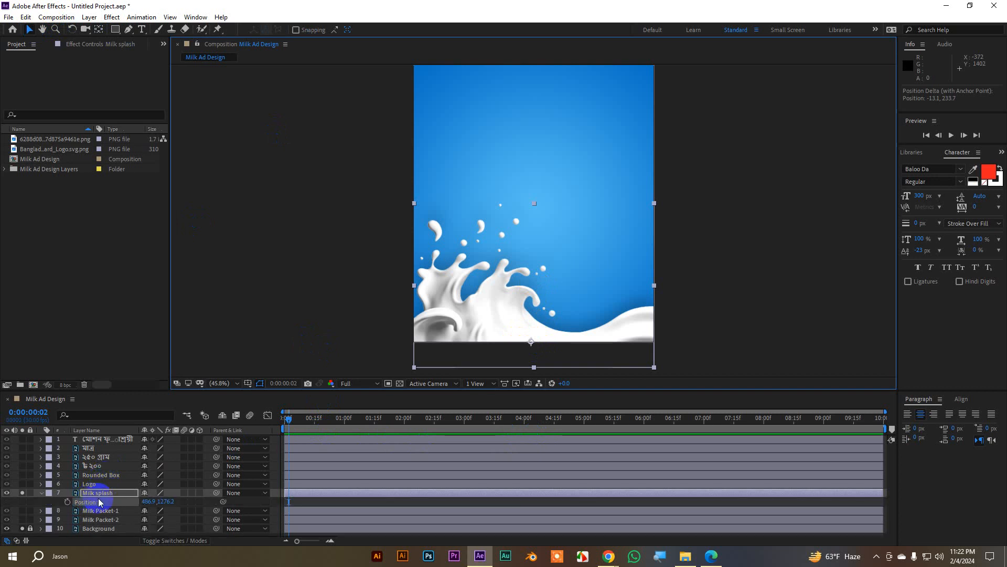
left_click(68, 502)
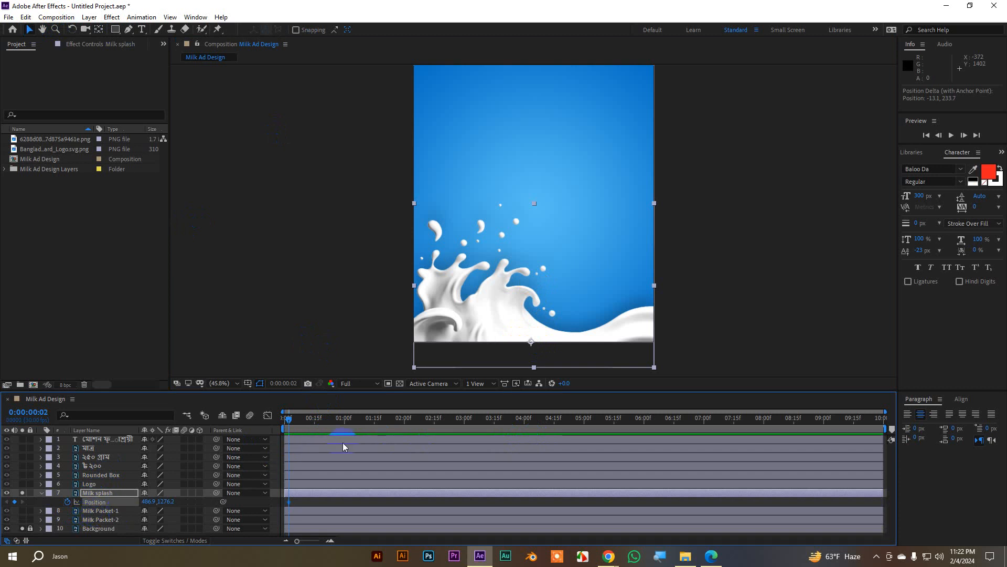
key("shift+Page_Down")
left_click(14, 502)
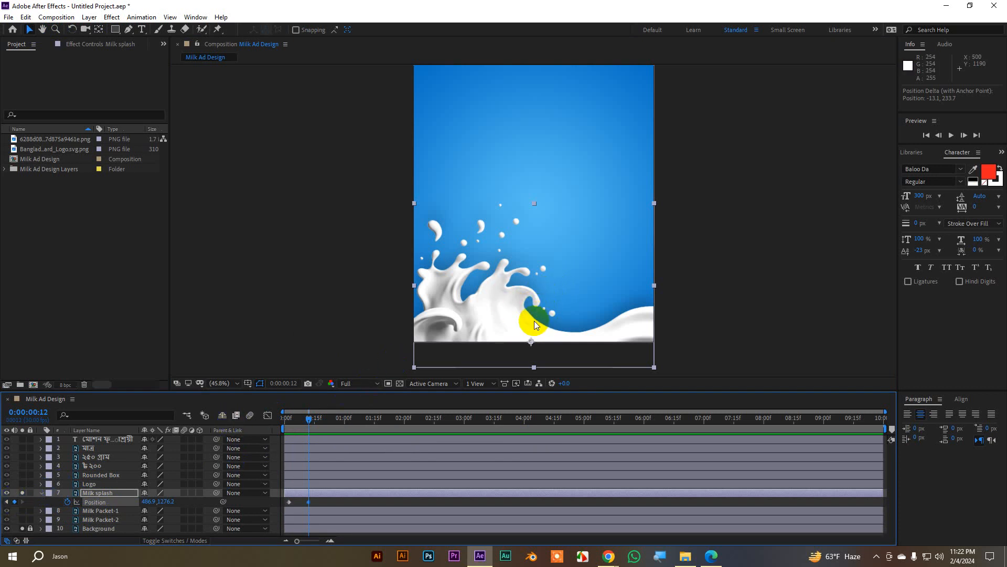
At the first Position keyframe, move Milk splash straight down out of frame to about Y 1872.5, and preview its rise.
left_click(7, 502)
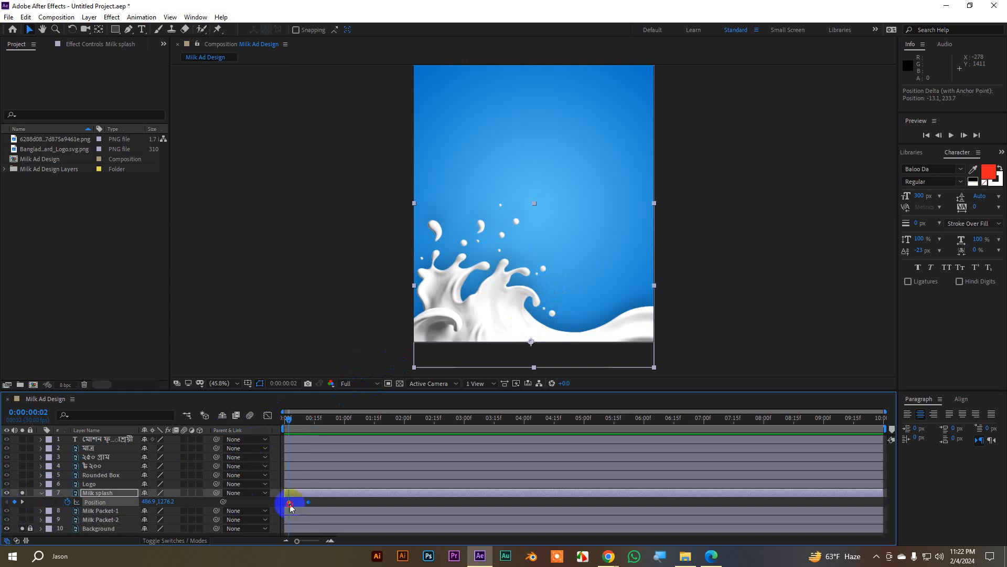
left_click_drag(495, 297, 482, 453)
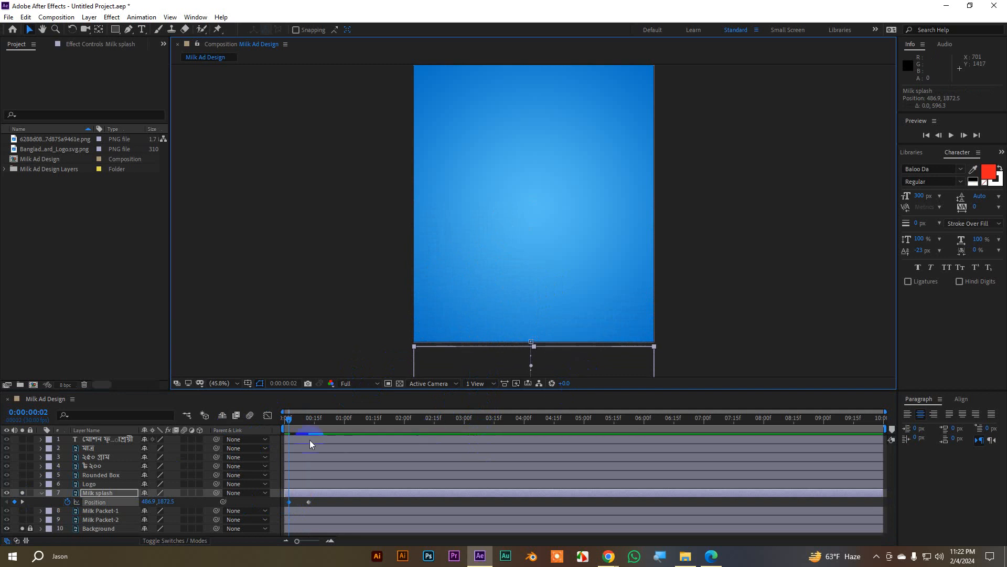
key("space")
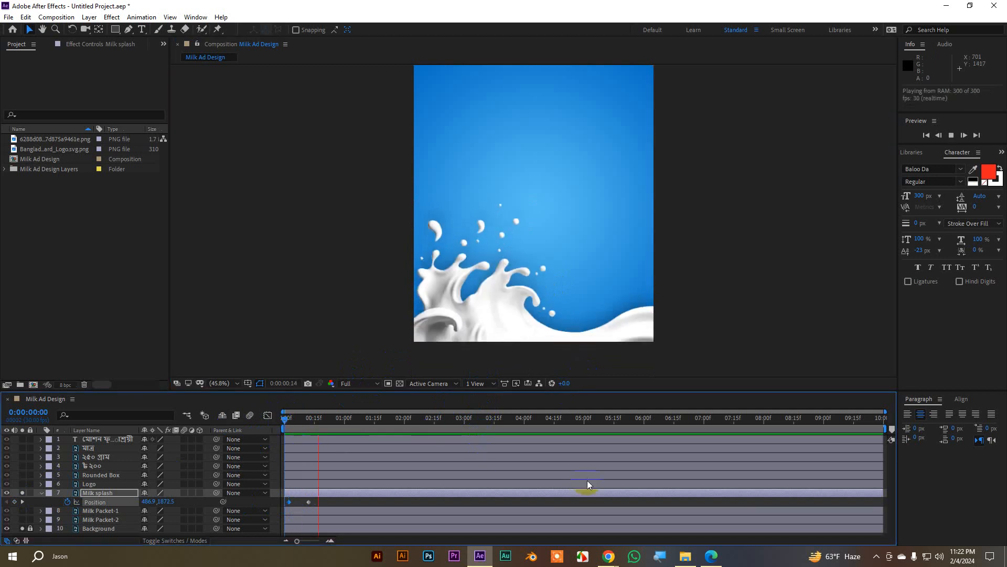
left_click_drag(415, 423, 305, 436)
Apply Easy Ease to both Milk splash Position keyframes.
left_click_drag(319, 504, 278, 502)
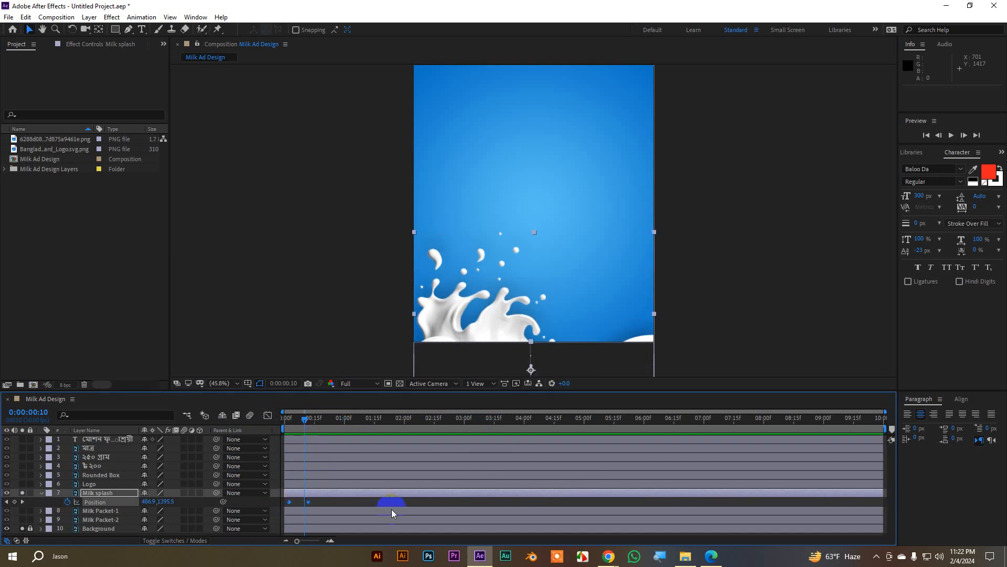
right_click(309, 500)
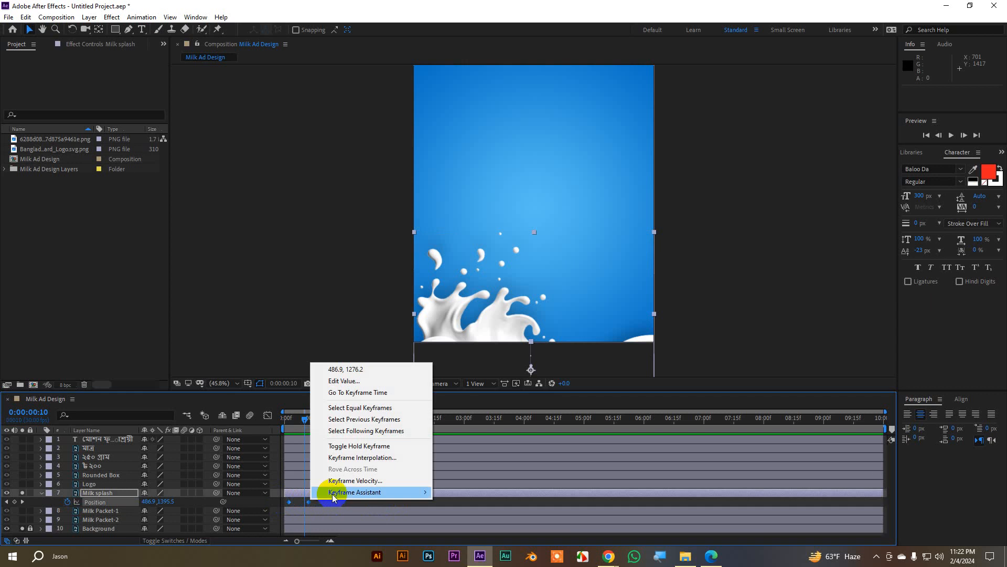
mouse_move(347, 492)
left_click(462, 427)
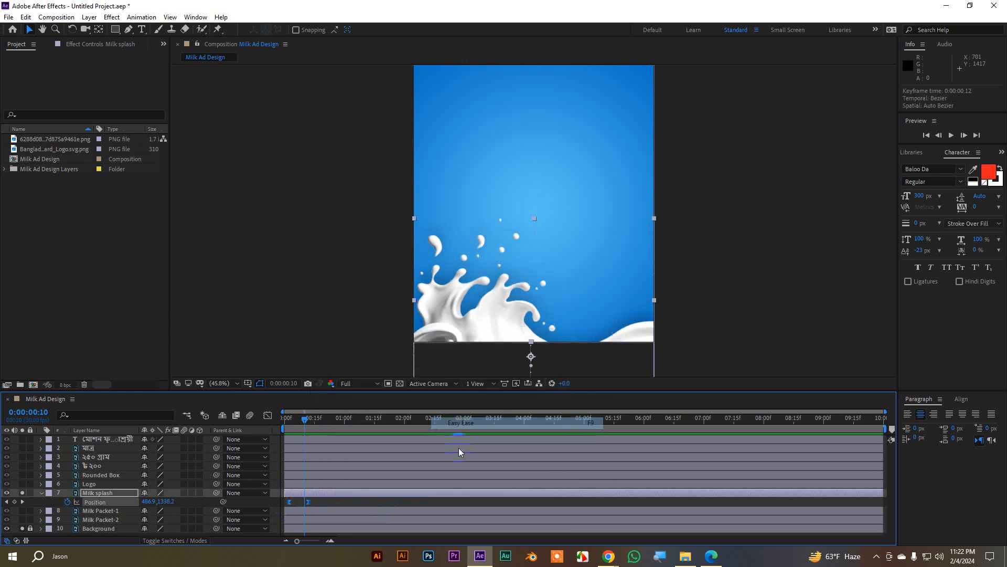
In the Graph Editor, lengthen the end keyframe's ease so the splash's speed peaks early at about 3545 px/sec, and preview it.
left_click(268, 417)
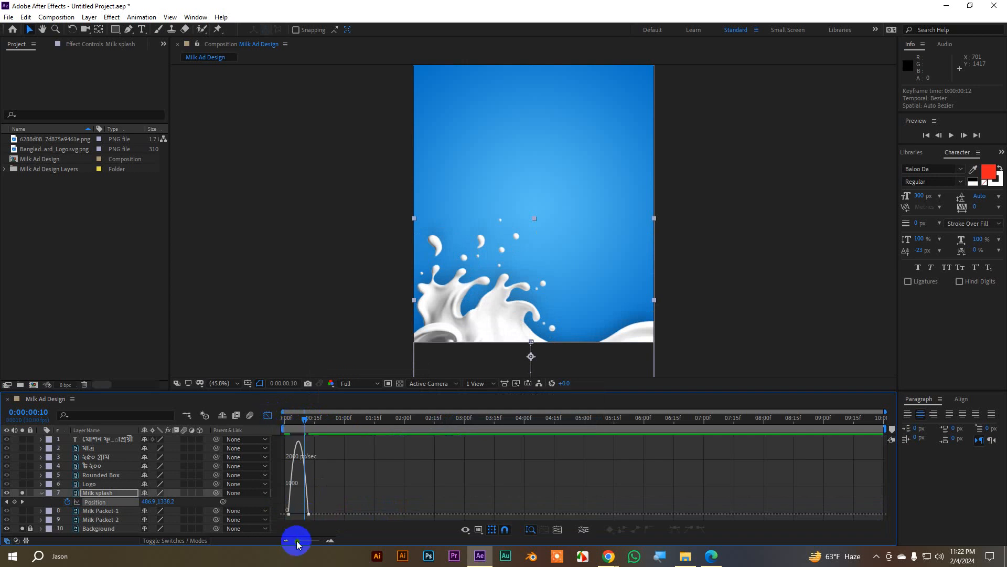
left_click_drag(297, 540, 317, 542)
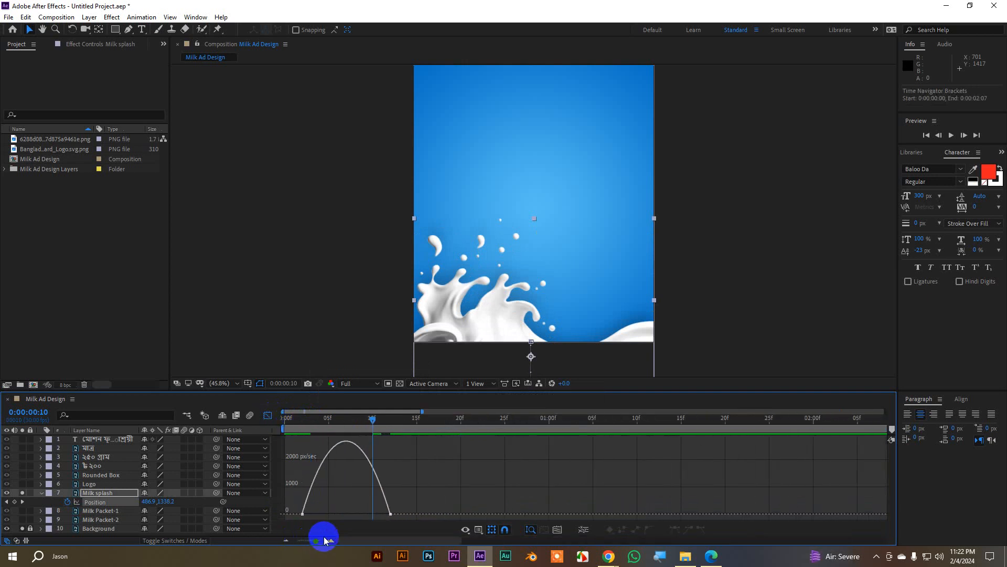
left_click(390, 514)
left_click_drag(375, 515, 363, 515)
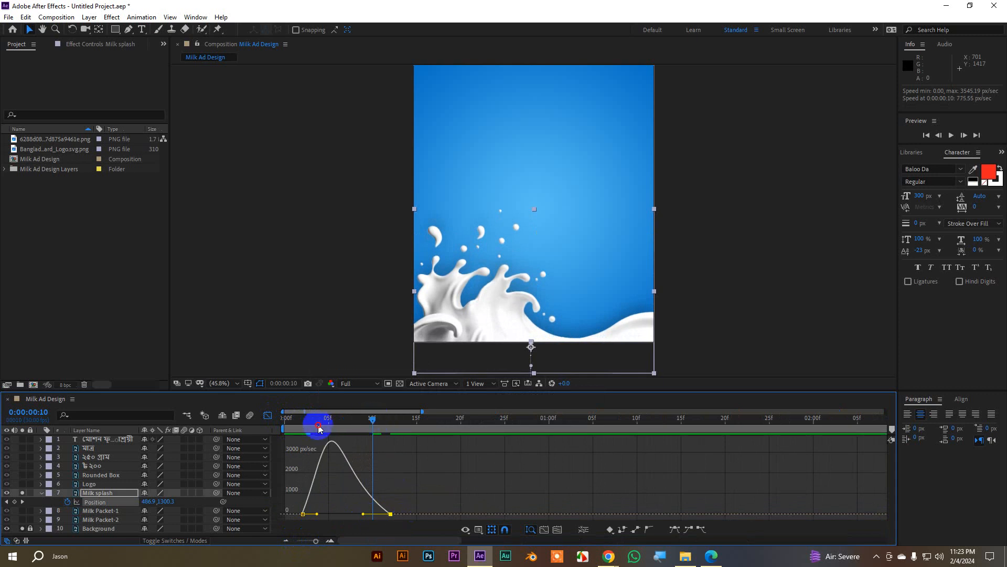
left_click(285, 420)
key("space")
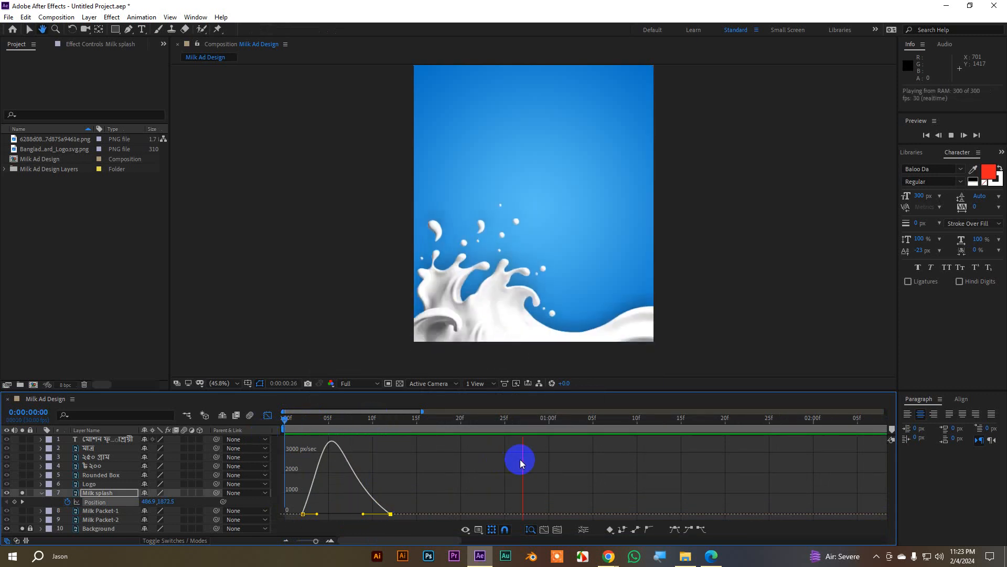
left_click_drag(522, 418, 285, 439)
key("space")
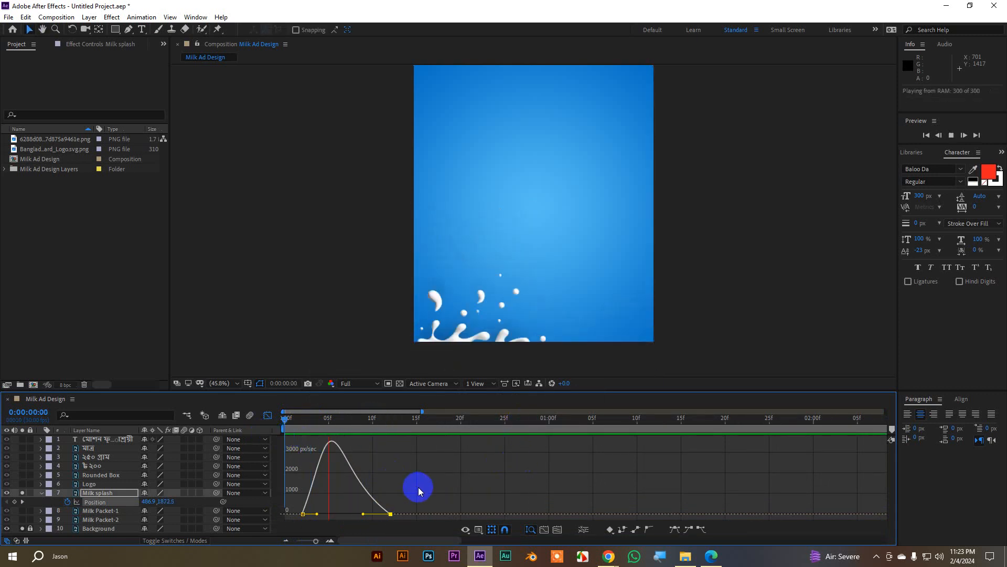
key("space")
Extend the end keyframe's ease further, to a peak speed of about 4520 px/sec, and preview the splash again.
left_click_drag(363, 514, 356, 514)
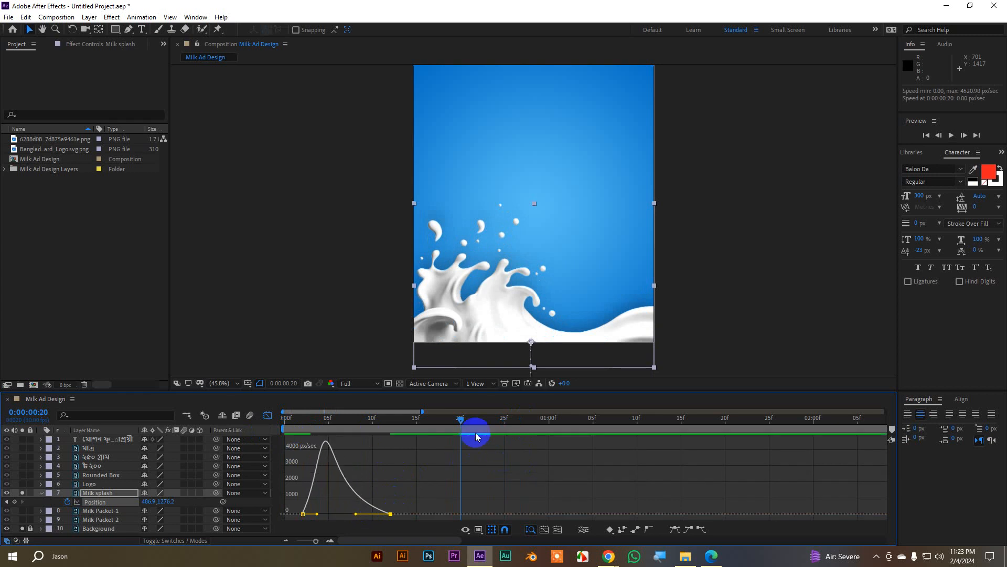
left_click_drag(461, 418, 273, 441)
key("space")
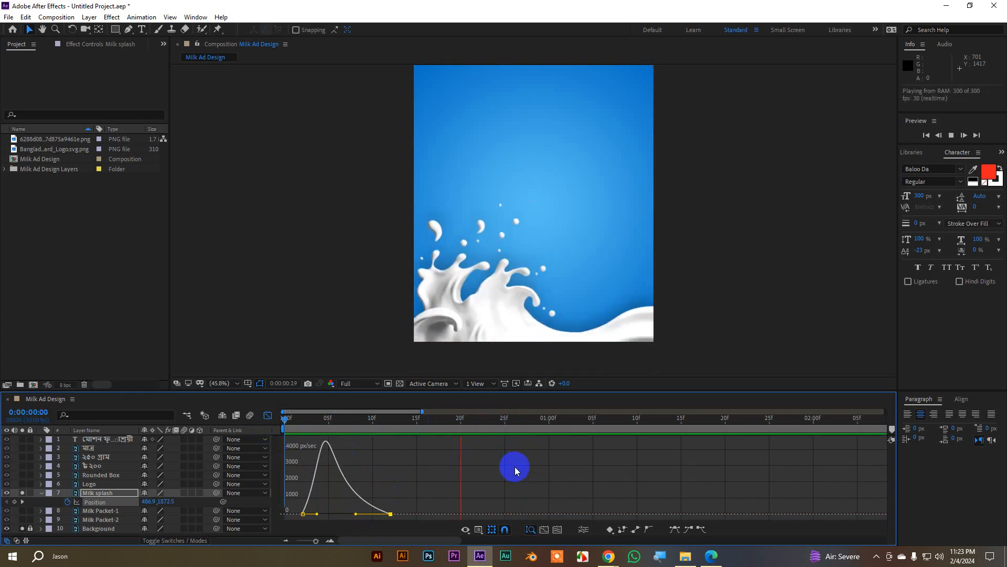
key("space")
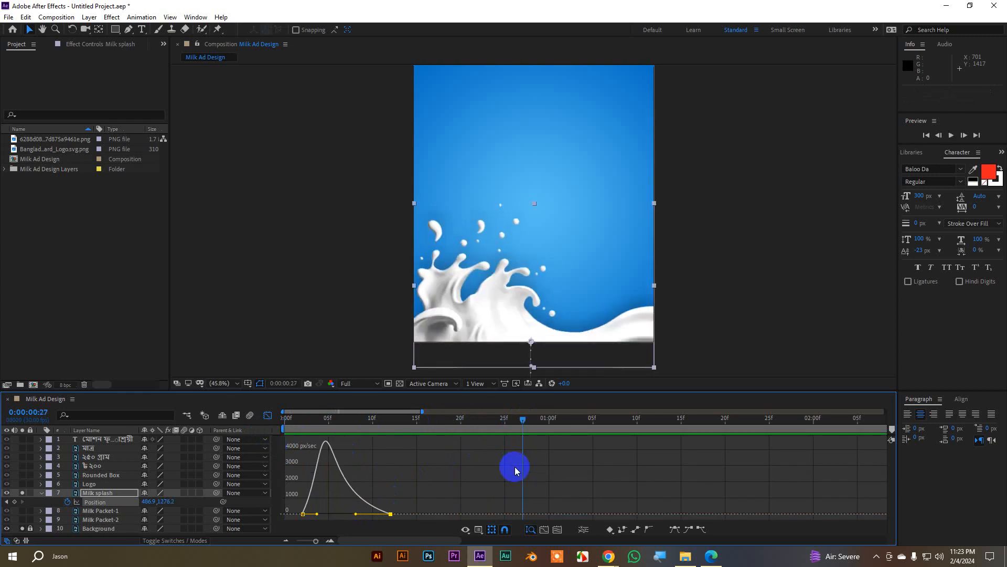
Close the Graph Editor, show the full 10-second timeline and scrub through the splash's rise, stopping at 0:00:00:12.
left_click(268, 415)
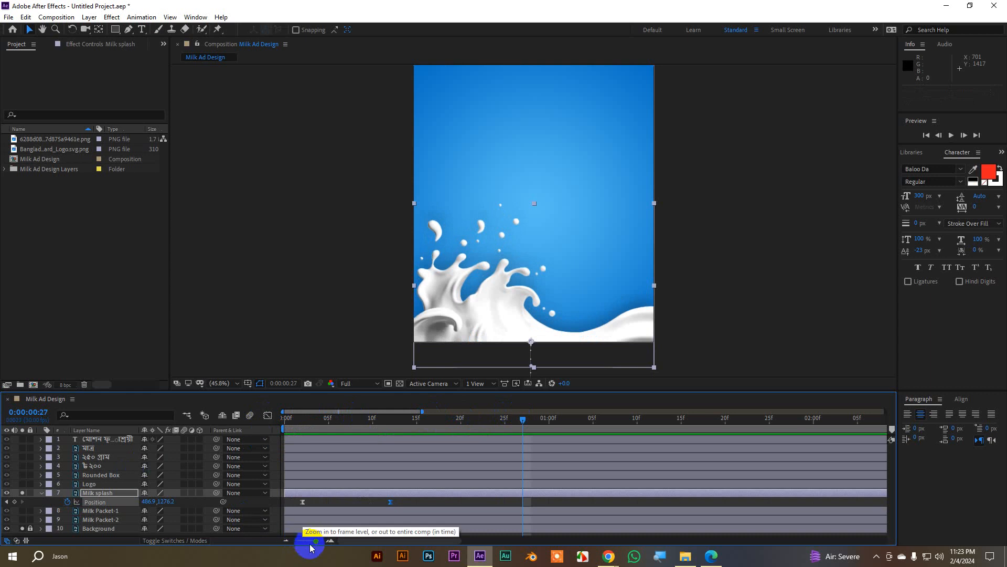
left_click_drag(310, 540, 291, 540)
left_click_drag(340, 417, 293, 427)
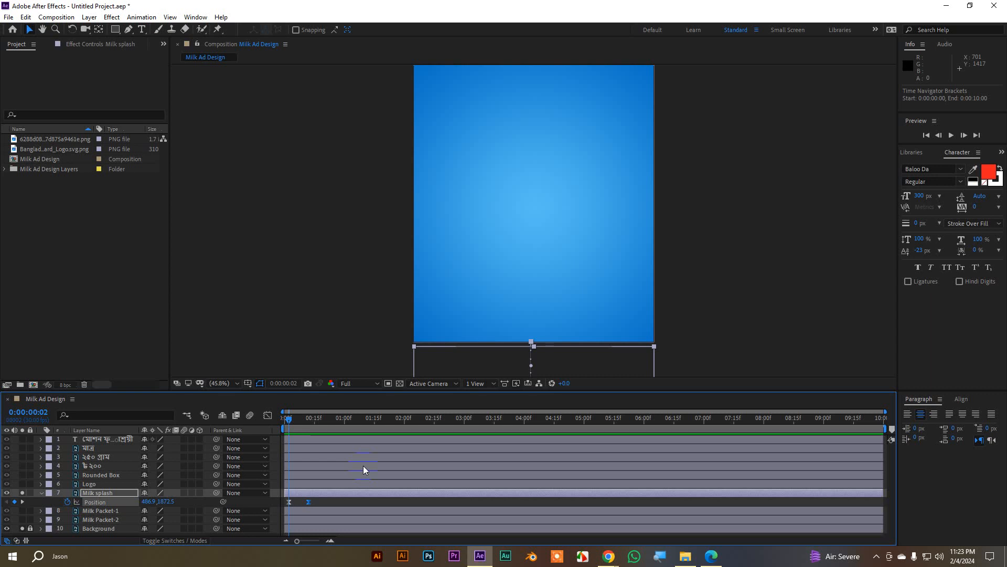
left_click_drag(287, 418, 439, 447)
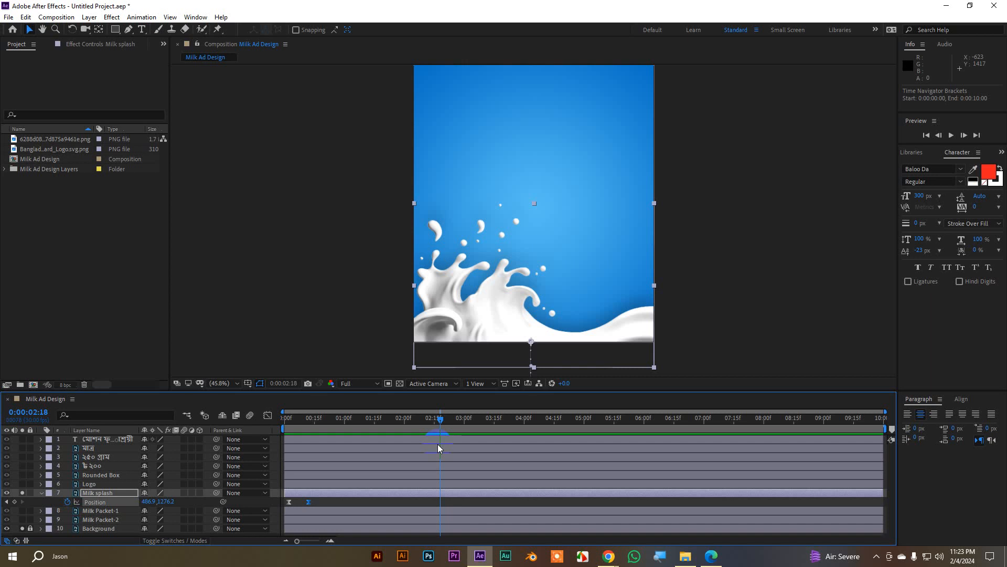
left_click_drag(442, 418, 308, 441)
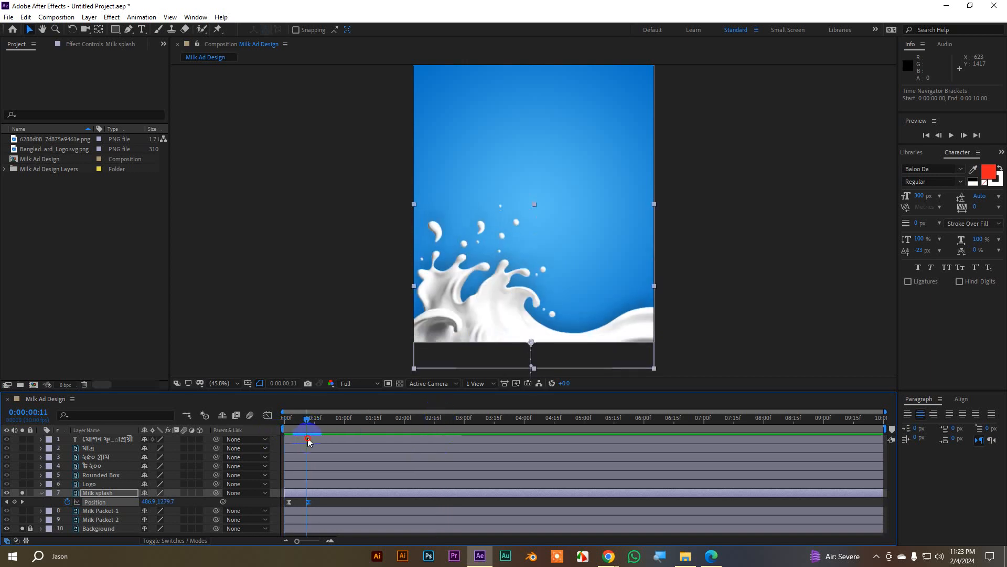
left_click_drag(308, 439, 310, 438)
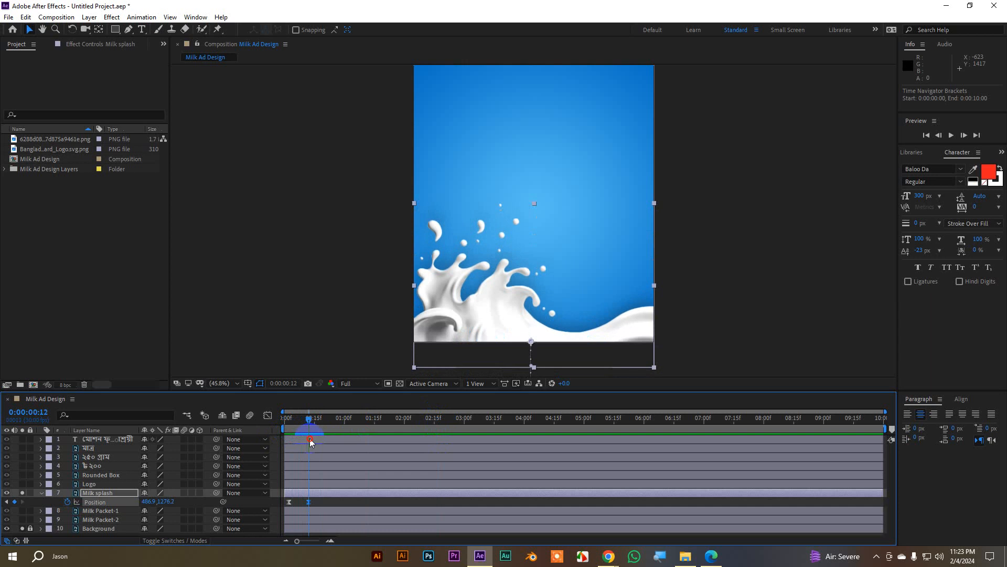
Scrub through the end of the splash's rise and set the current time to 0:00:00:09.
mouse_move(296, 441)
left_mouse_down()
mouse_move(284, 442)
mouse_move(307, 444)
left_mouse_up()
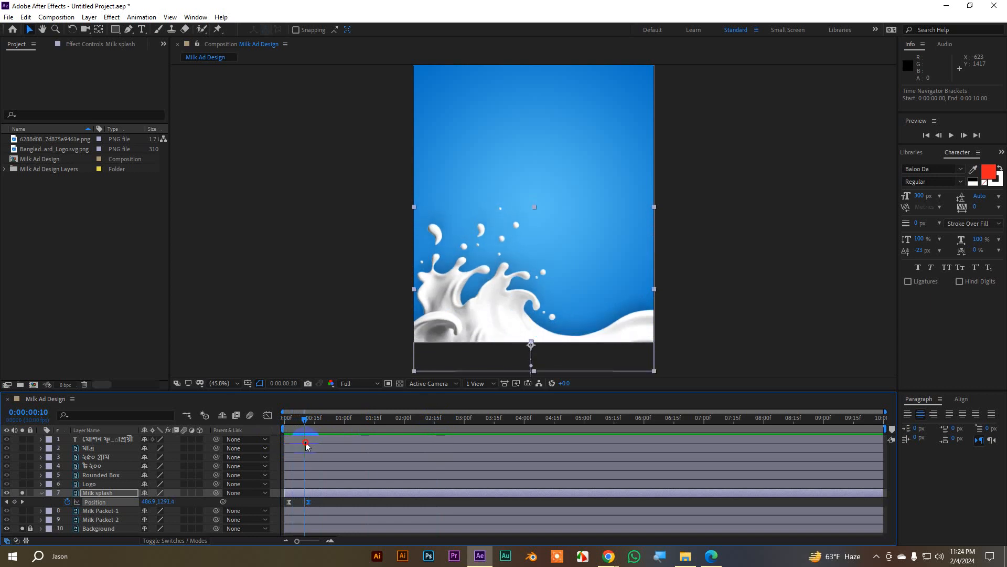
mouse_move(307, 445)
left_mouse_down()
mouse_move(297, 446)
mouse_move(311, 445)
left_mouse_up()
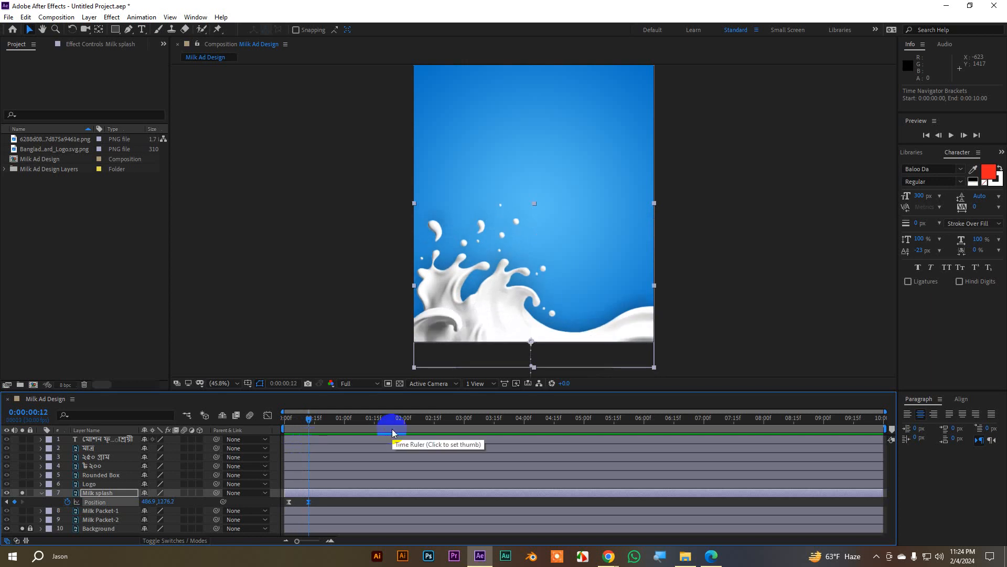
key("Page_Up")
key("Page_Up")
key("Page_Up")
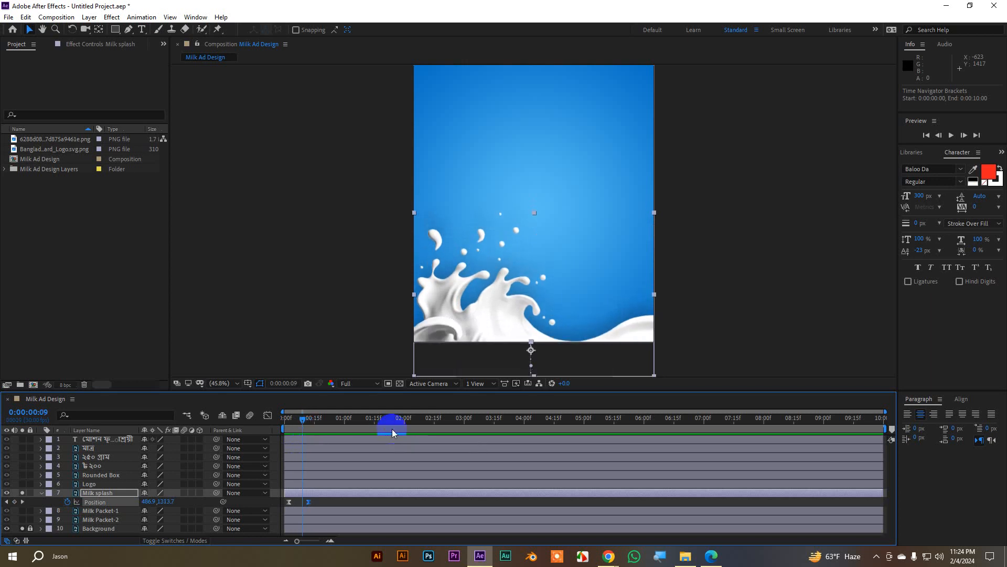
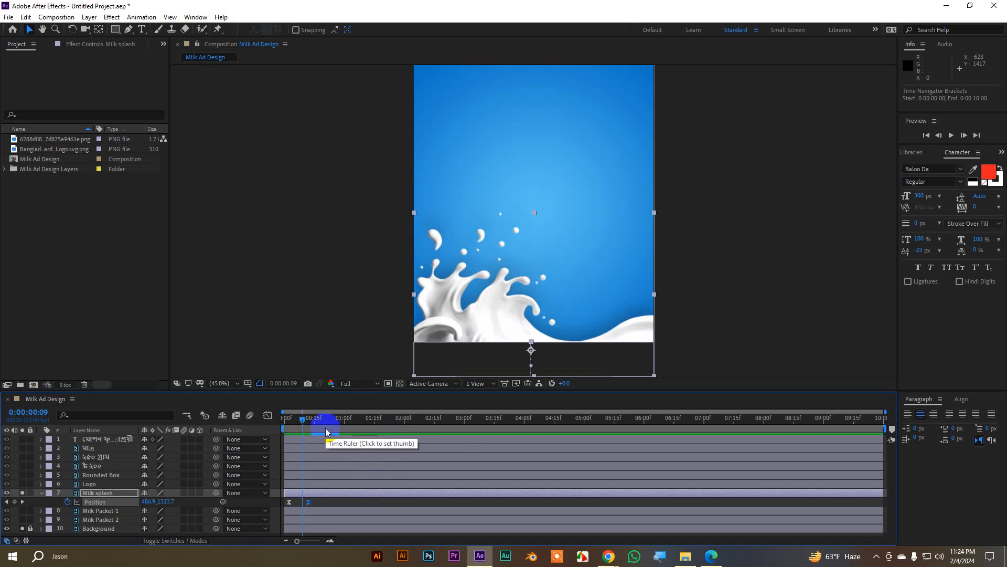
left_click(91, 511)
left_click(22, 511)
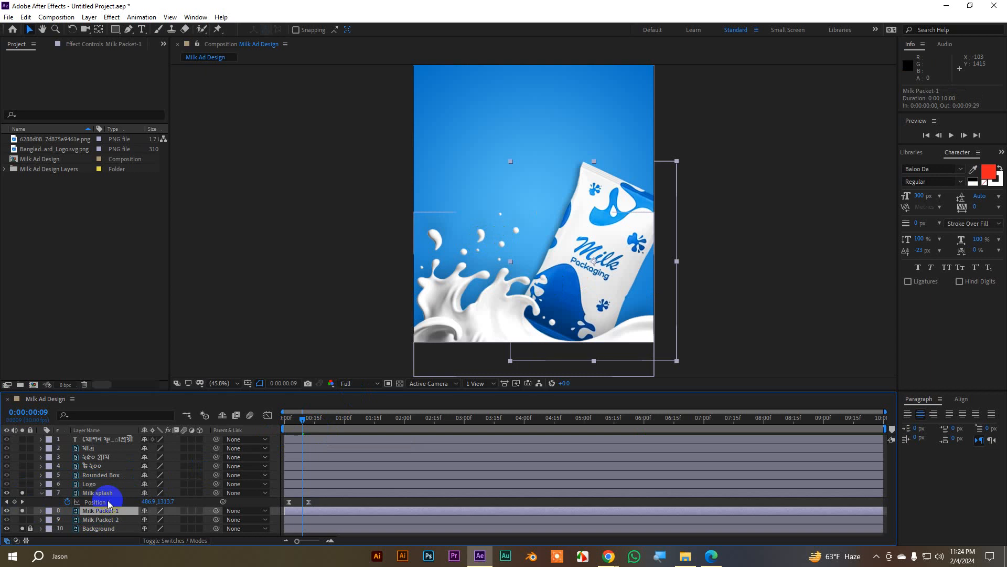
left_click(22, 511)
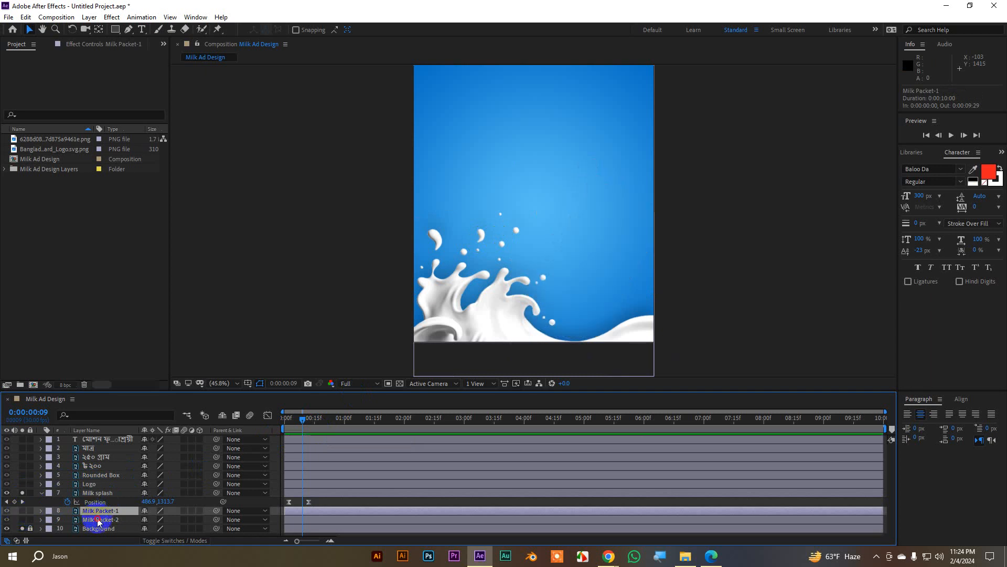
Solo the Milk Packet-2 layer and add a Position keyframe to it at 0:00:00:09.
left_click(96, 519)
left_click(22, 519)
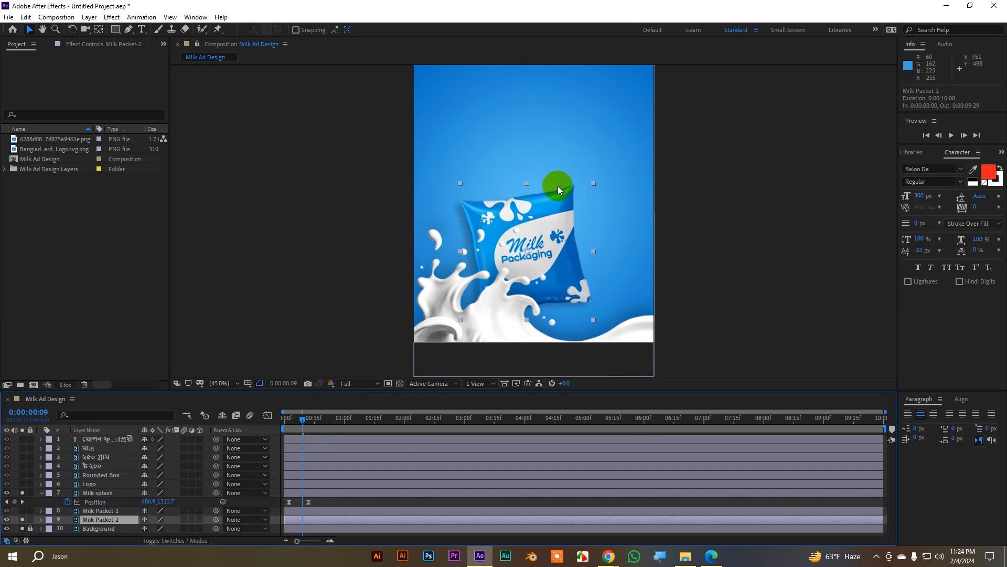
left_click_drag(742, 252, 726, 218)
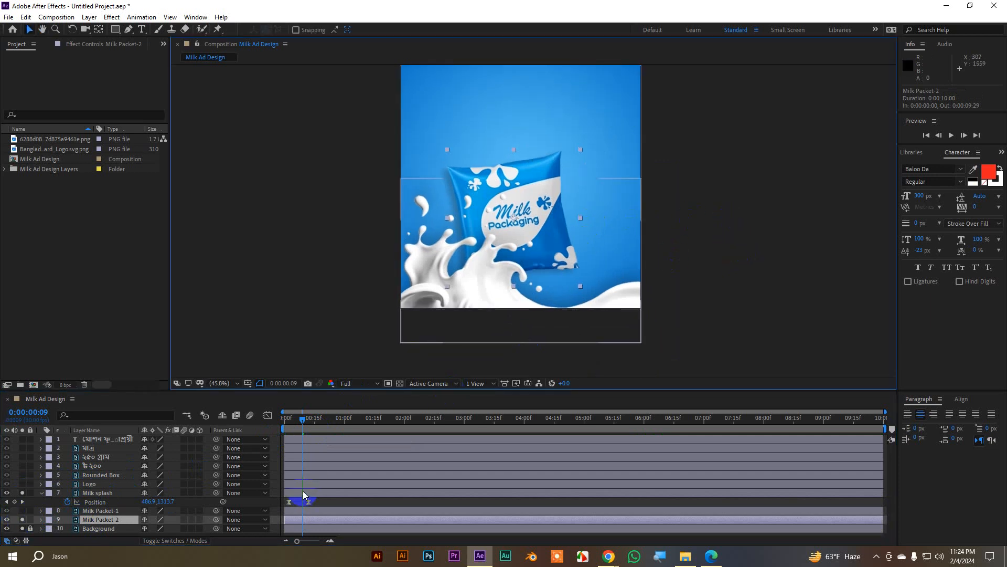
key("p")
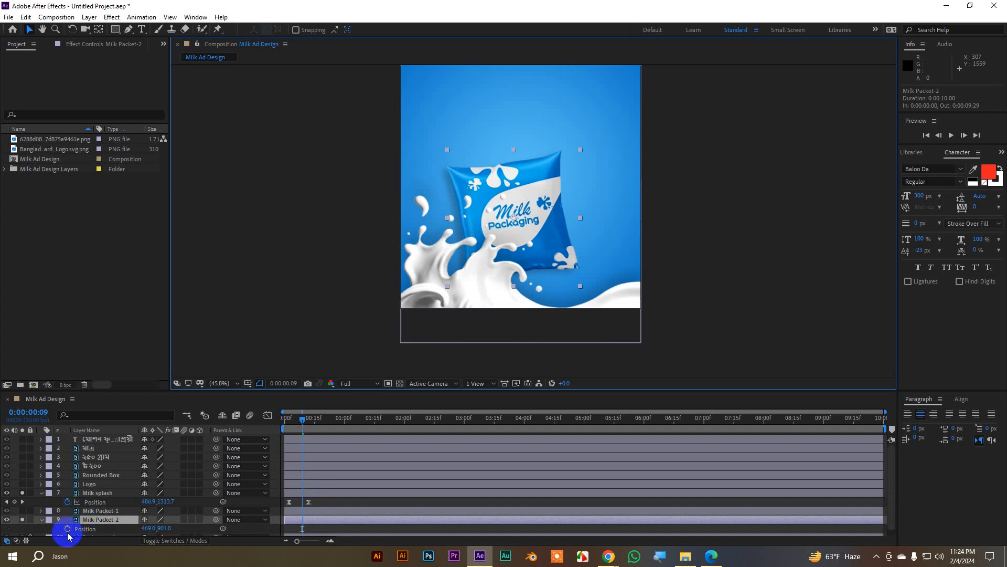
left_click(68, 529)
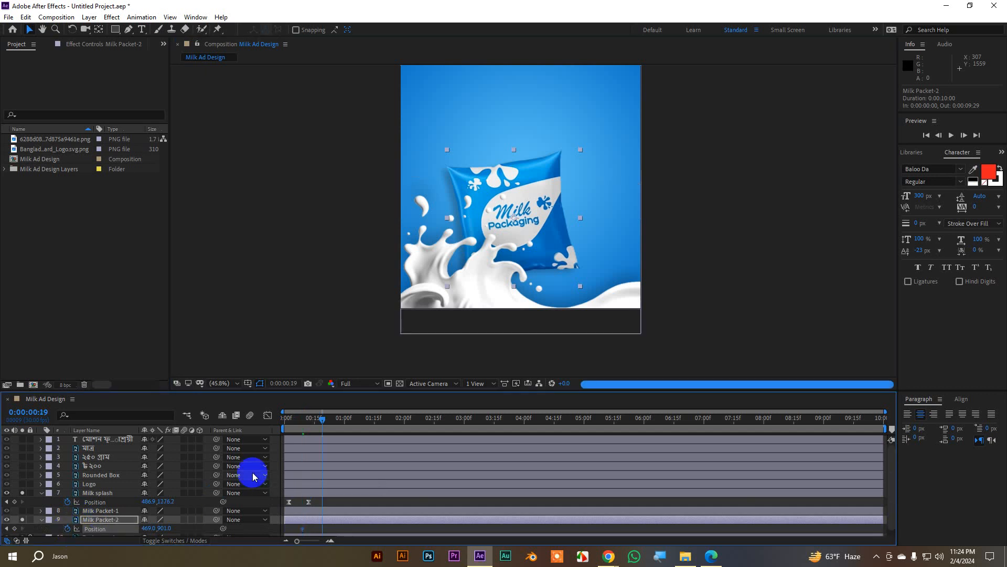
Add a second Position keyframe to Milk Packet-2, 20 frames further on at 0:00:00:29.
key("shift+Page_Down")
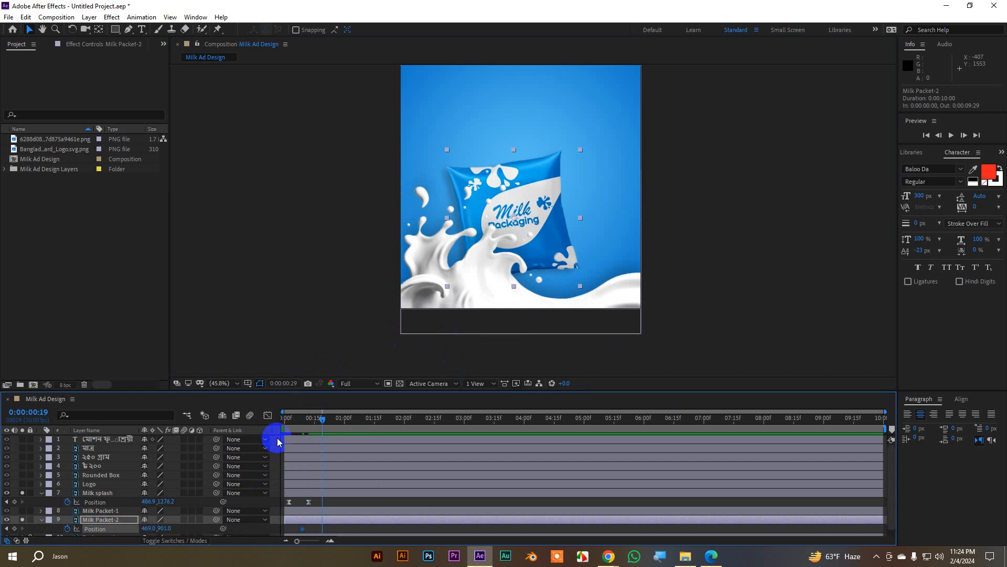
key("shift+Page_Down")
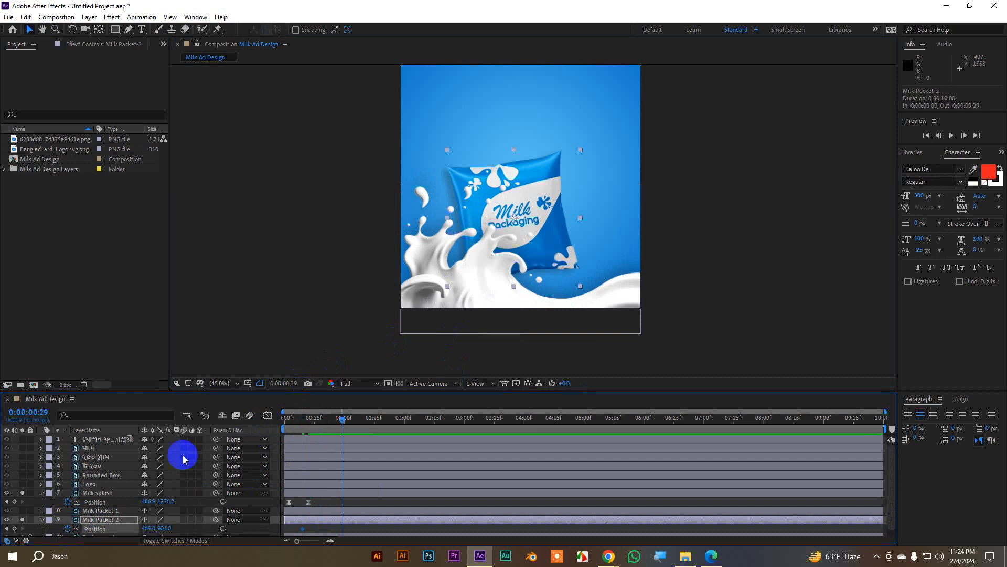
scroll(105, 488, "down", 1)
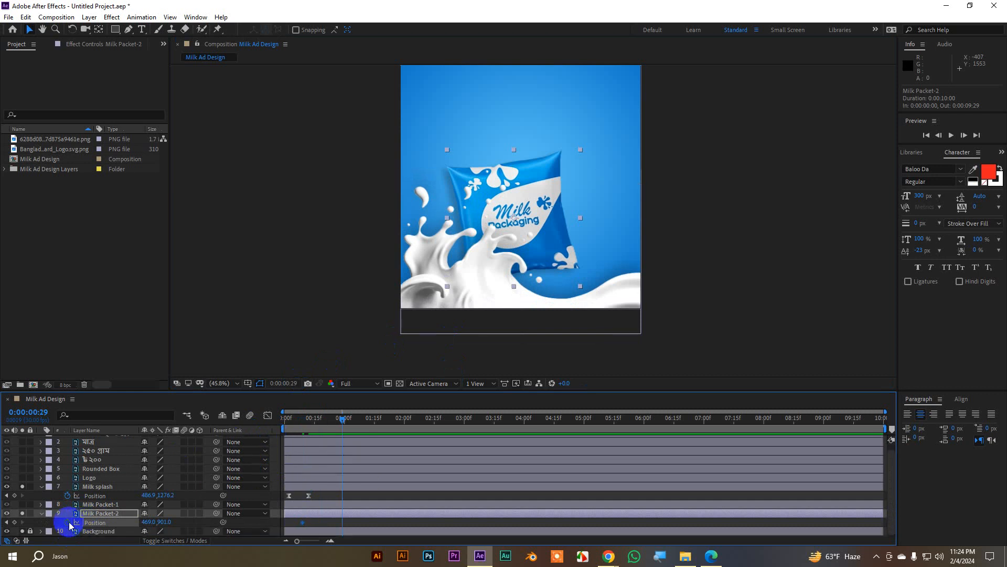
left_click(14, 522)
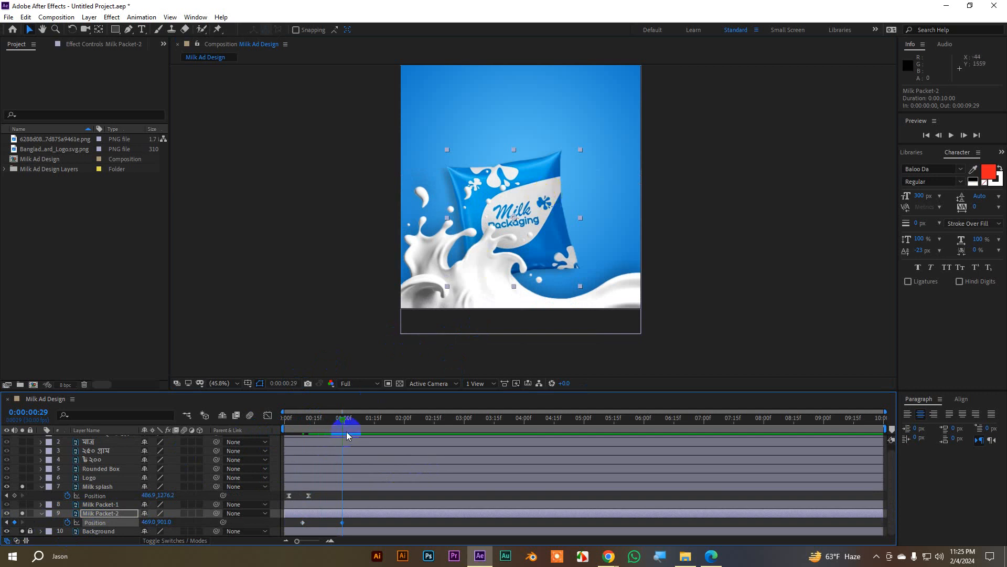
At 0:00:00:09, move Milk Packet-2 off the canvas beyond its lower-right corner, to a Position of about 1017, 1582.
left_click_drag(344, 419, 306, 430)
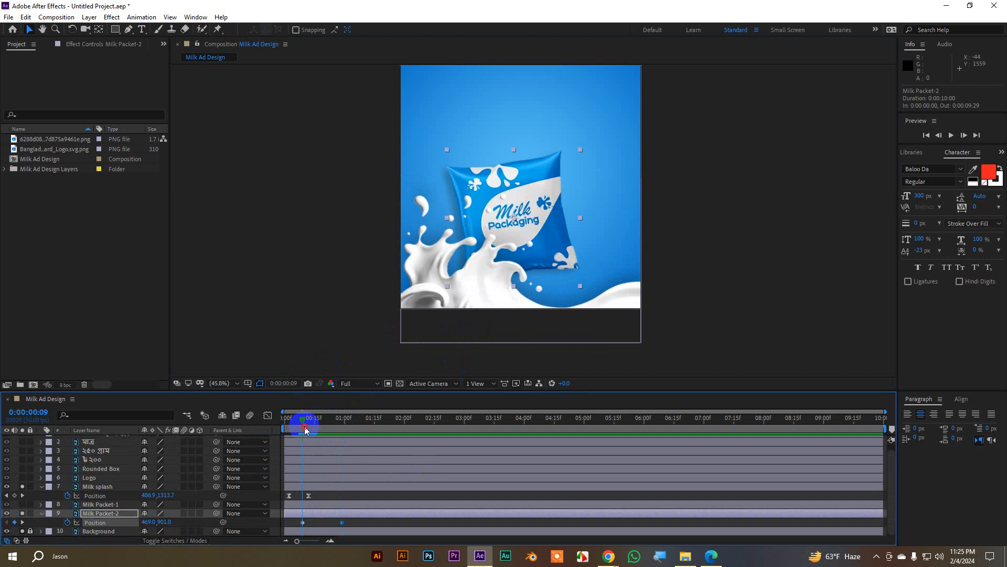
left_click(496, 319)
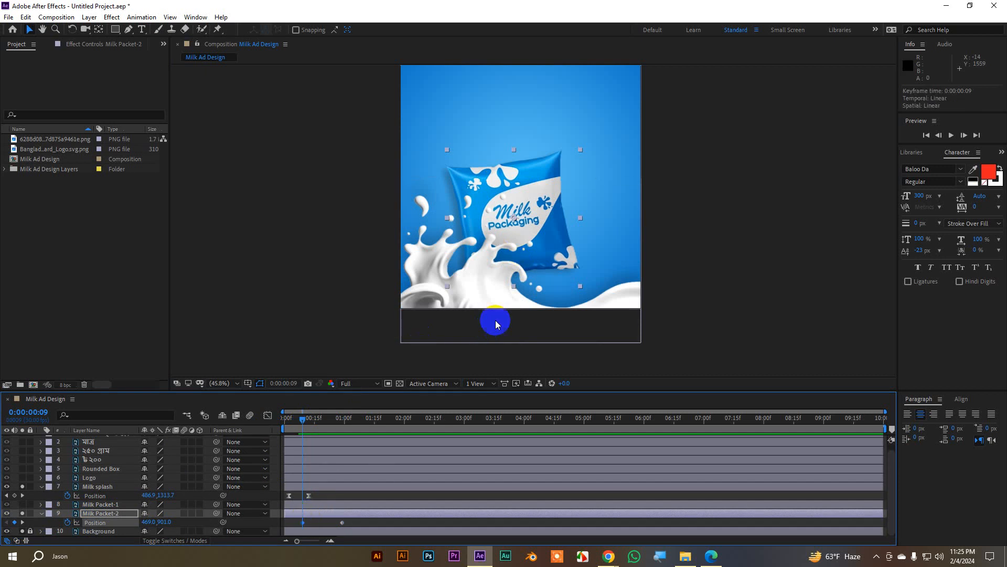
left_click_drag(535, 210, 667, 375)
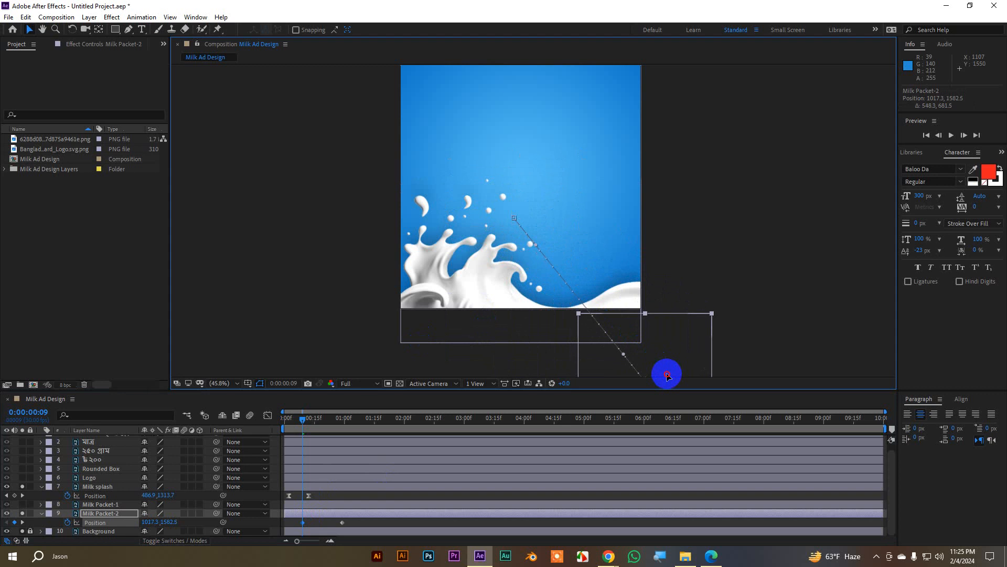
mouse_move(306, 421)
left_mouse_down()
mouse_move(346, 434)
mouse_move(303, 436)
left_mouse_up()
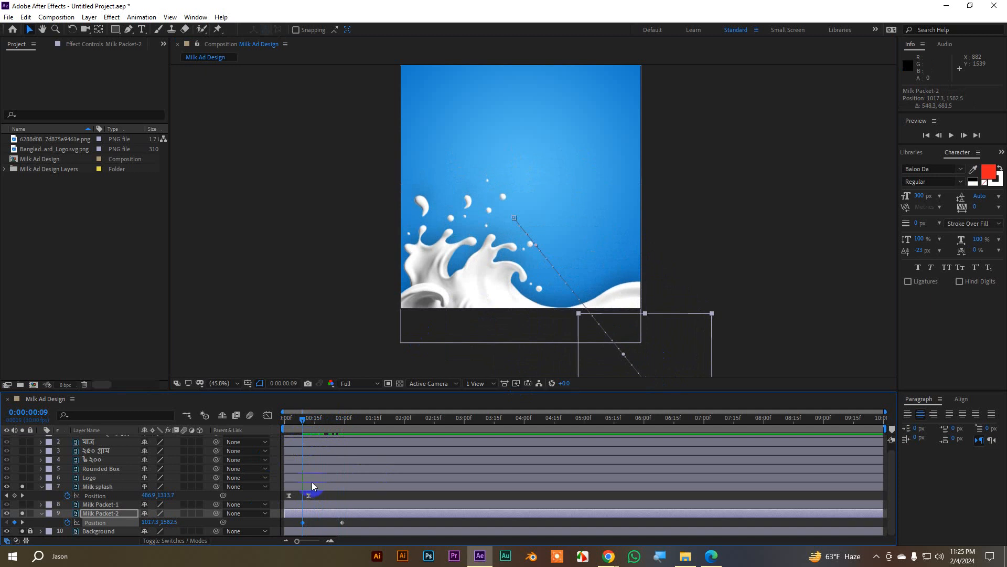
Add Rotation keyframes to Milk Packet-2 at 0:00:00:09 and 0:00:00:29, alongside its Position keyframes.
left_click(309, 495)
key("shift+r")
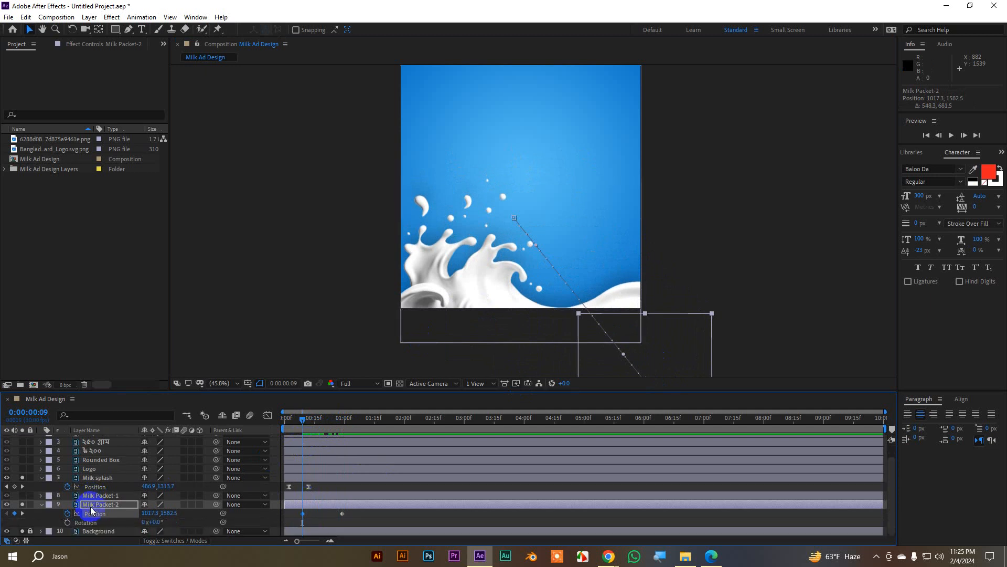
left_click(68, 523)
left_click(328, 489)
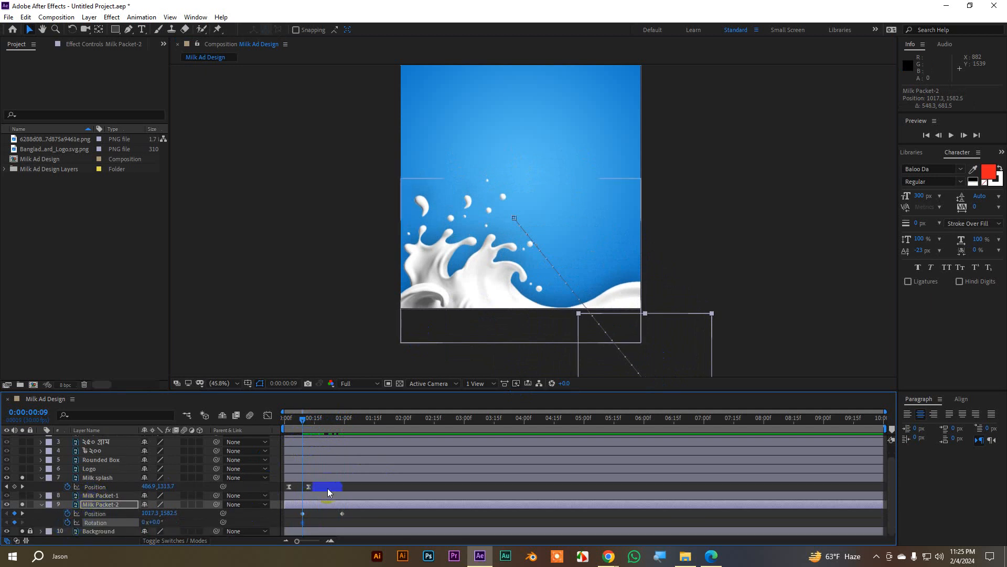
key("shift+Page_Down")
key("shift+Page_Down")
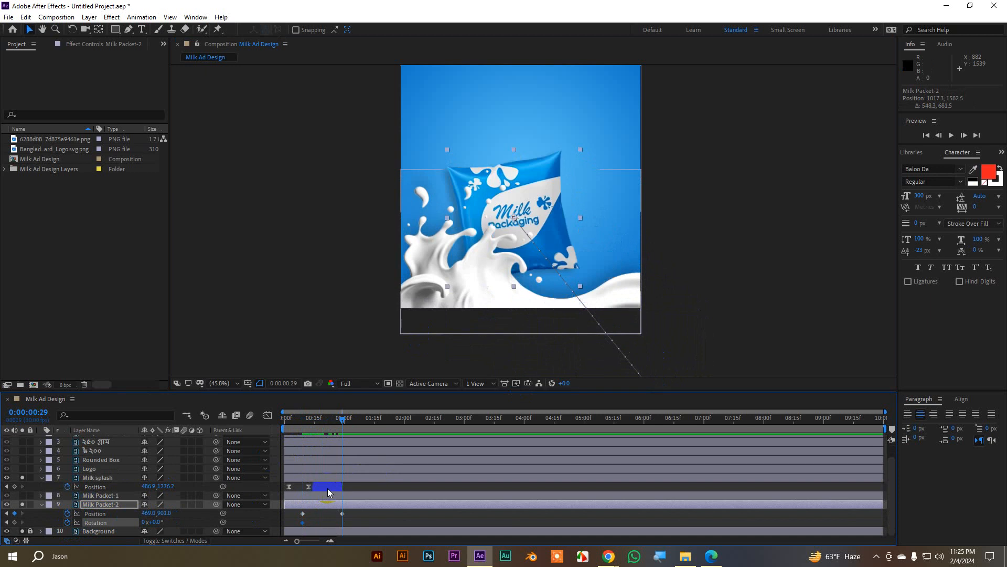
left_click(15, 522)
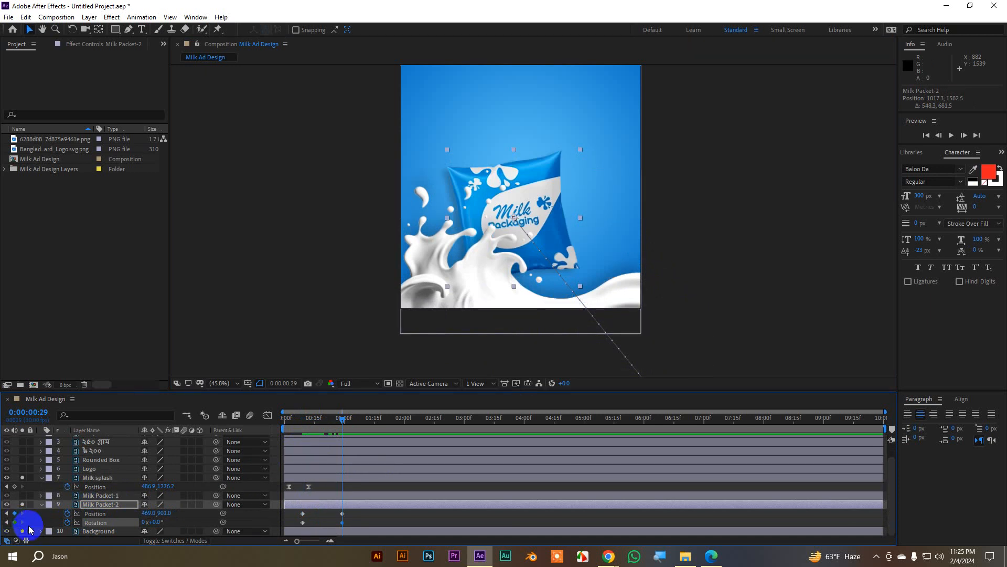
Set Milk Packet-2's Rotation keyframe at 0:00:00:09 to 20°.
left_click(320, 482)
left_click_drag(354, 522, 339, 511)
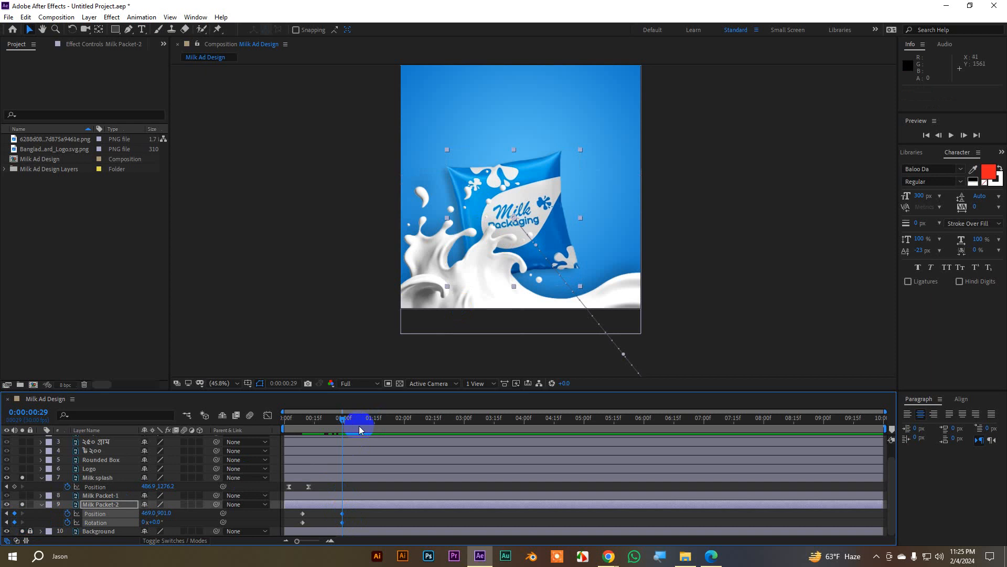
left_click_drag(360, 423, 306, 429)
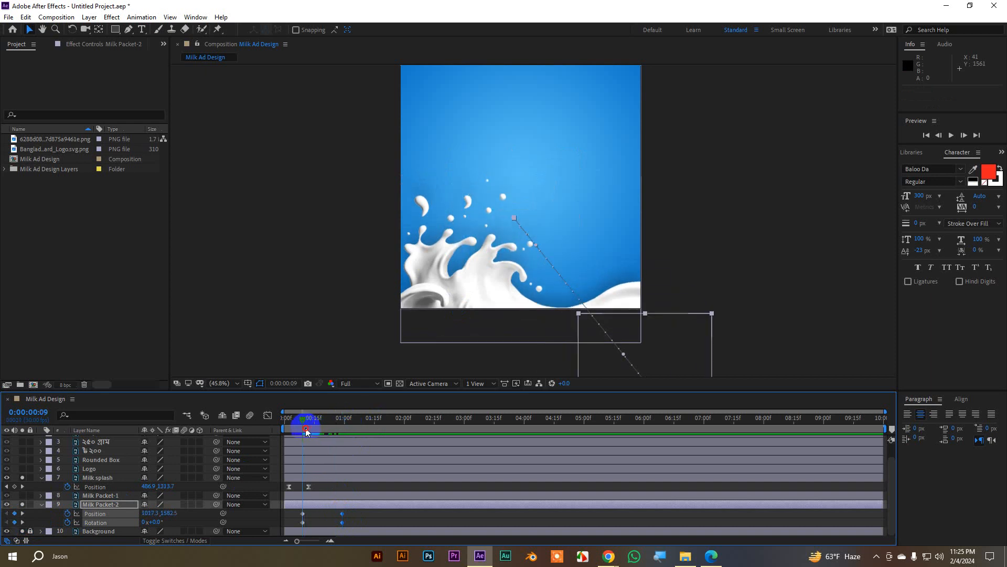
left_click(302, 523)
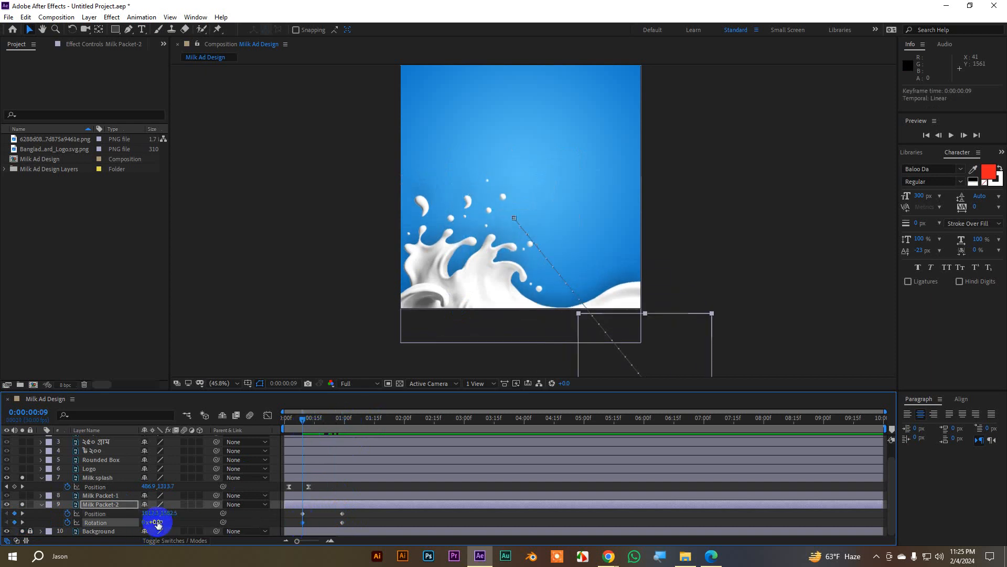
left_click(158, 522)
type("2")
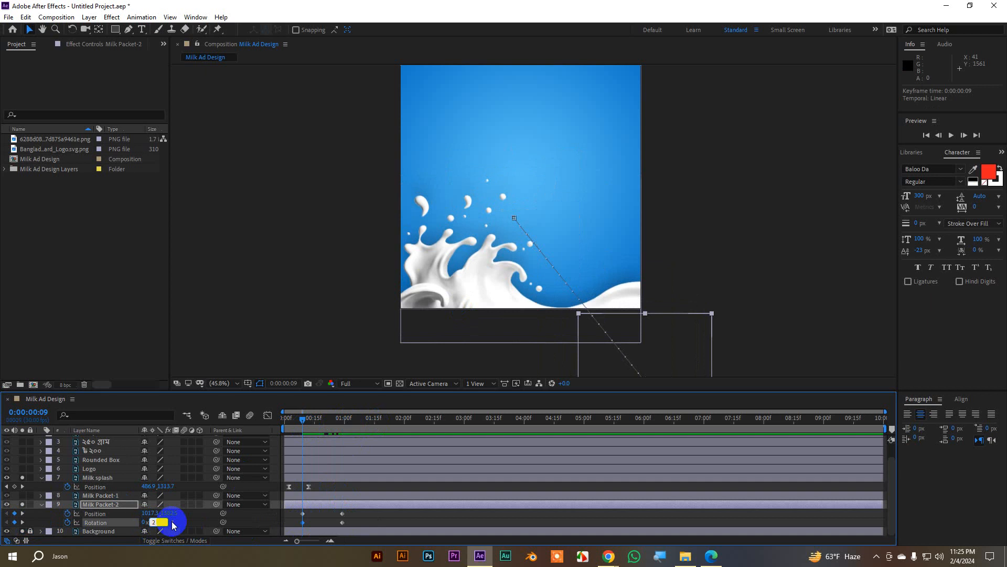
type("0")
key("Return")
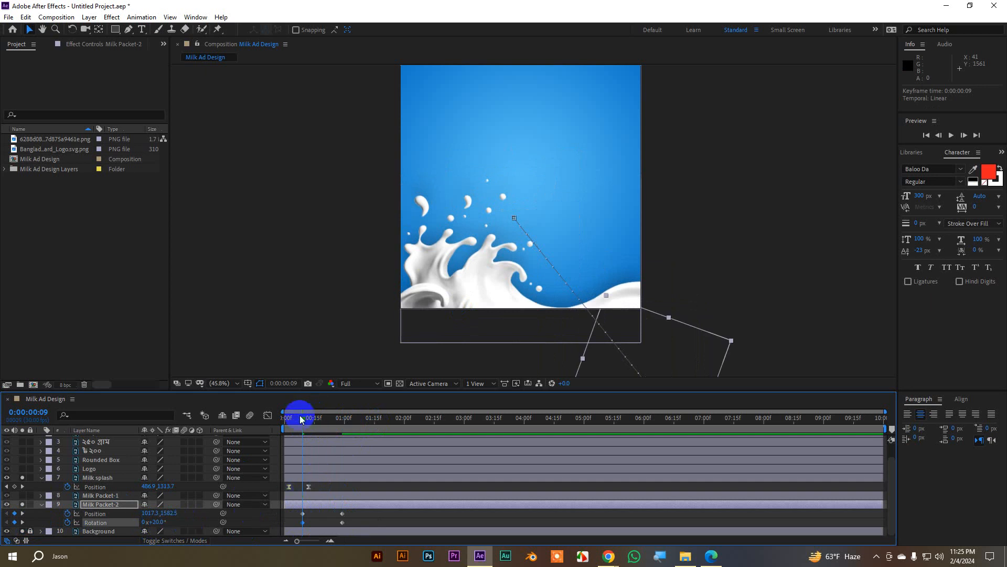
Change Milk Packet-2's starting Rotation to -20° and preview the packet's entrance.
left_click(155, 522)
type("-20")
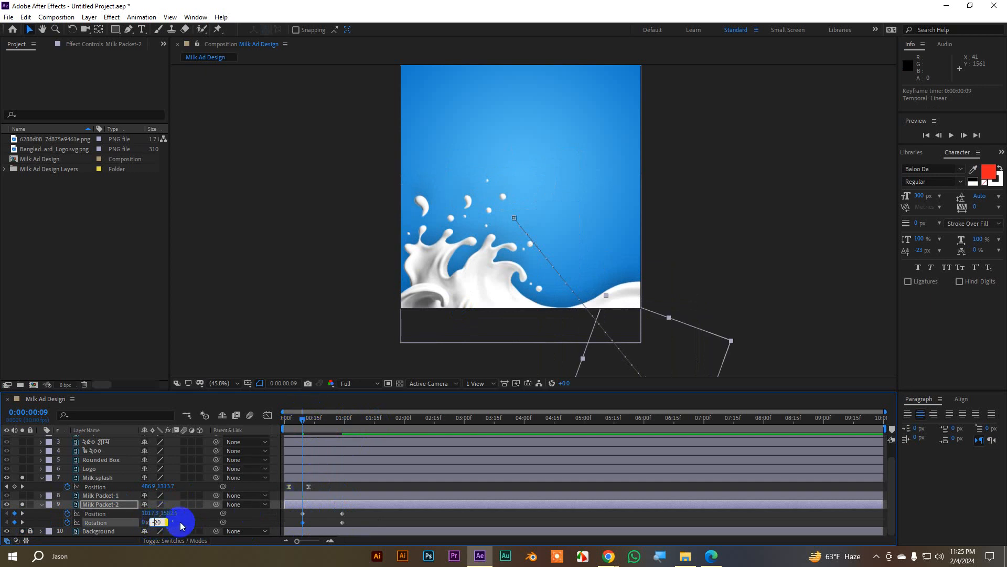
key("Return")
key("space")
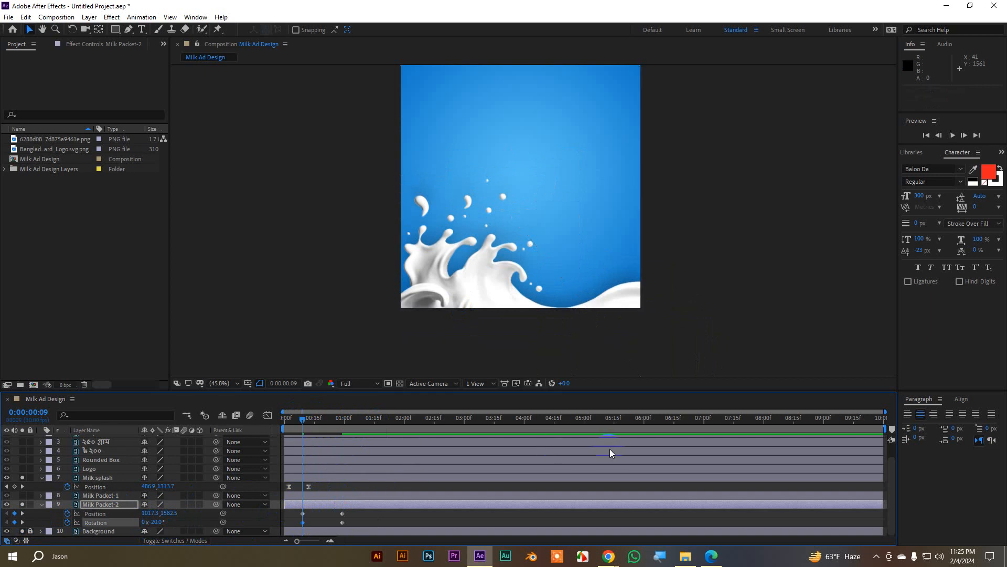
Set Milk Packet-2's Rotation at 0:00:00:09 to -90° and preview the animation from the start.
left_click_drag(380, 420, 303, 458)
left_click(157, 522)
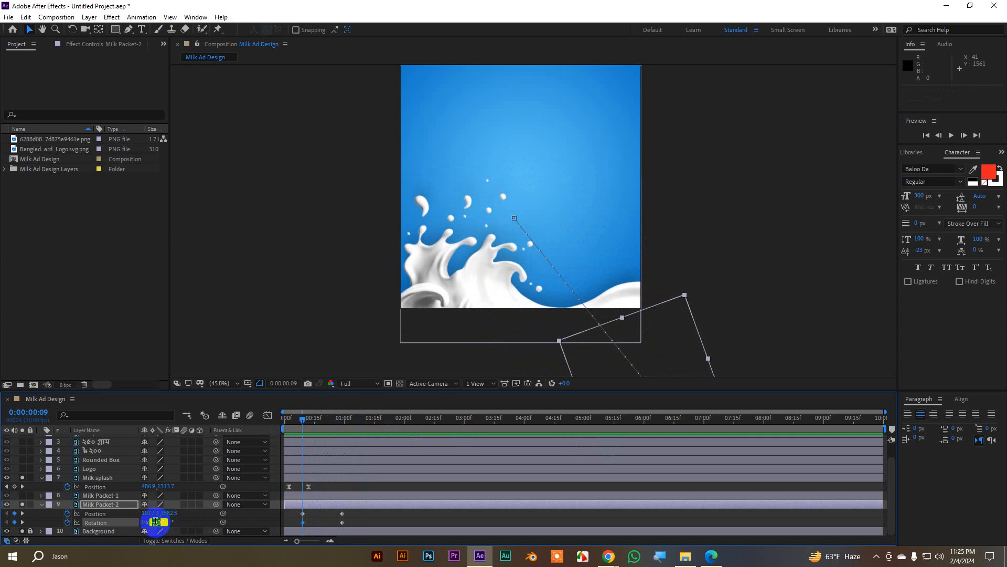
type("-90")
key("Return")
left_click_drag(308, 425, 283, 438)
key("space")
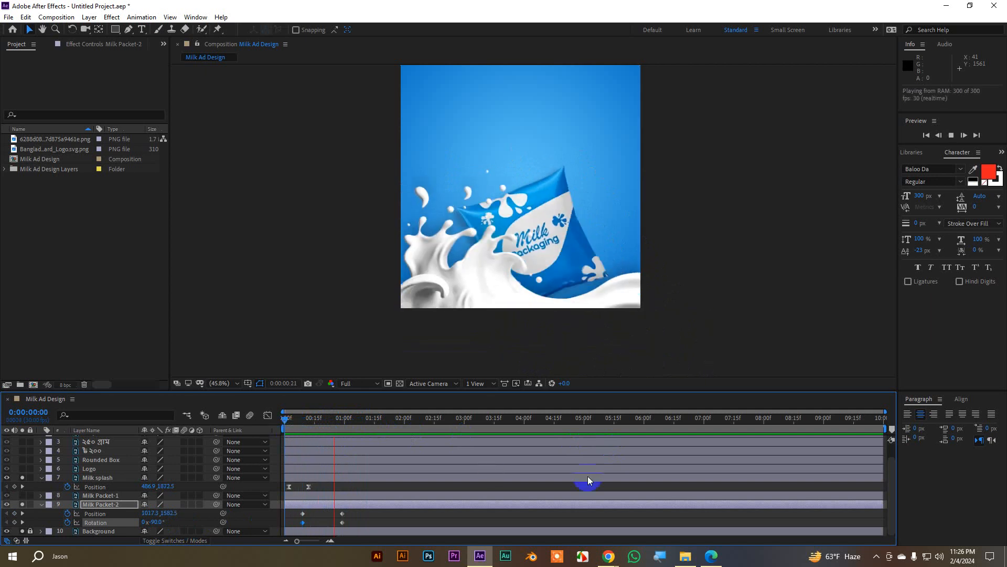
key("space")
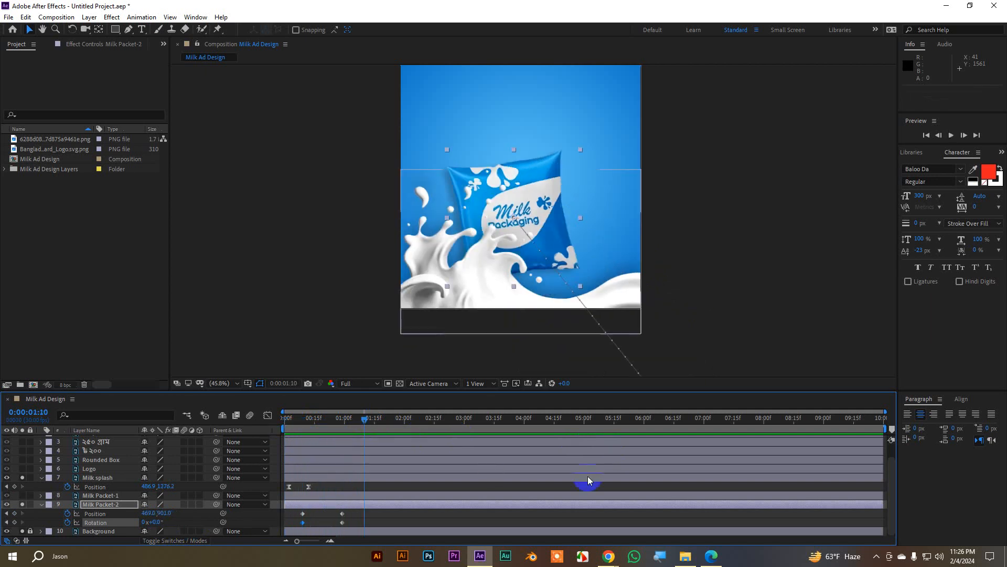
Apply Easy Ease to all Milk Packet-2 Position and Rotation keyframes and show their curves in the Graph Editor.
left_click(312, 516)
left_click(303, 513)
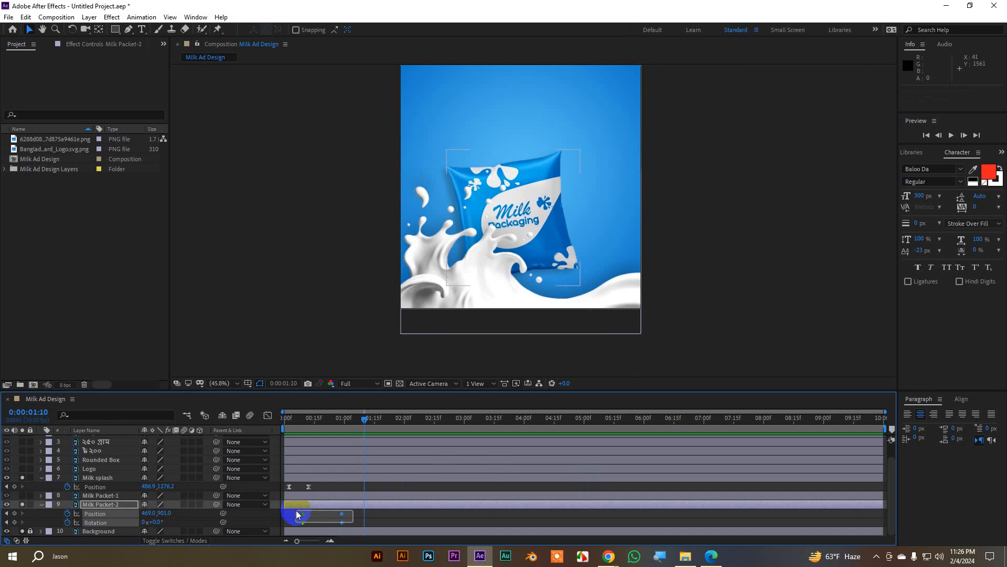
key("F9")
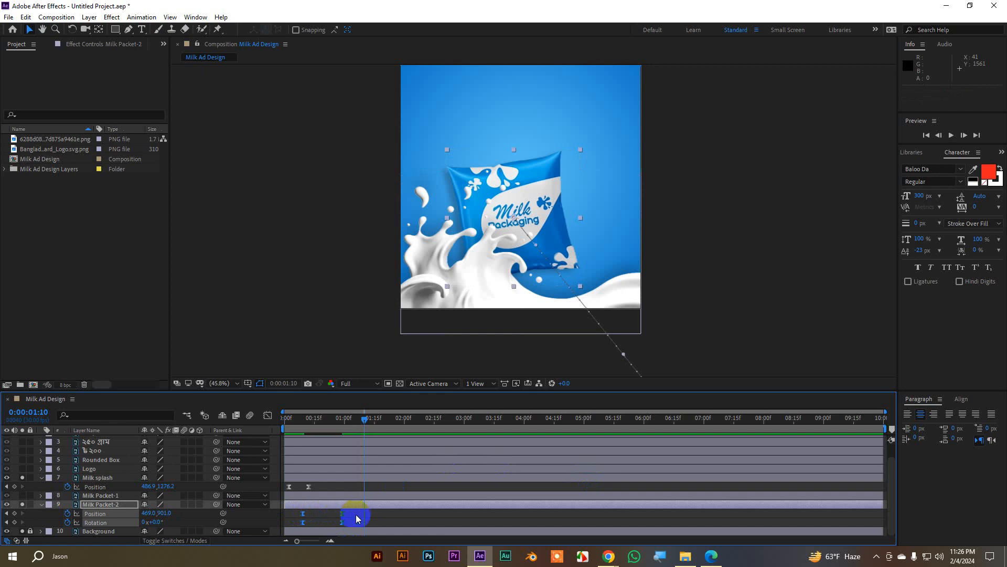
left_click_drag(357, 515, 293, 510)
left_click_drag(351, 527, 292, 509)
left_click(269, 417)
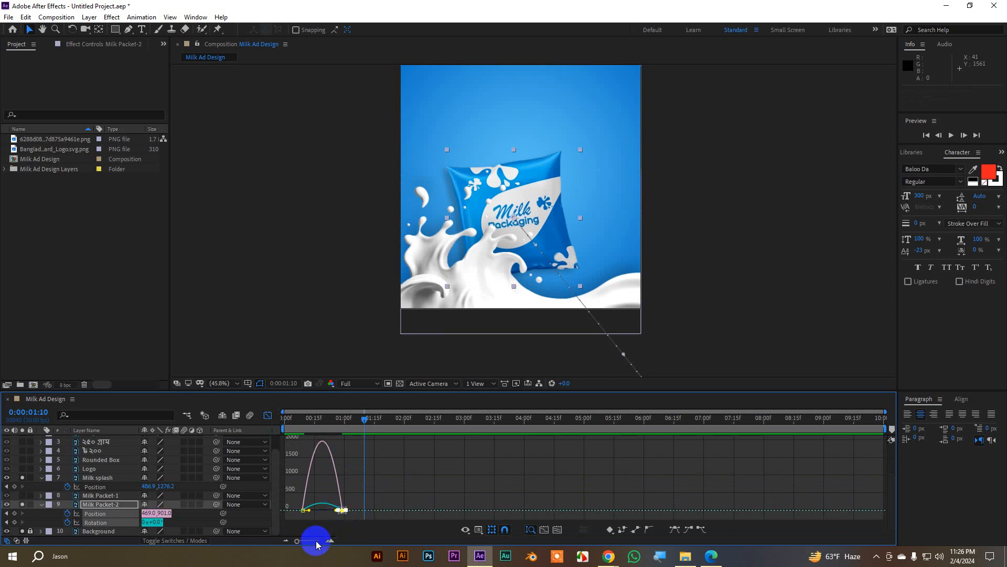
Reshape Milk Packet-2's Position and Rotation speed curves to peak early with a long ease-out, and preview the entrance.
left_click_drag(295, 541, 313, 541)
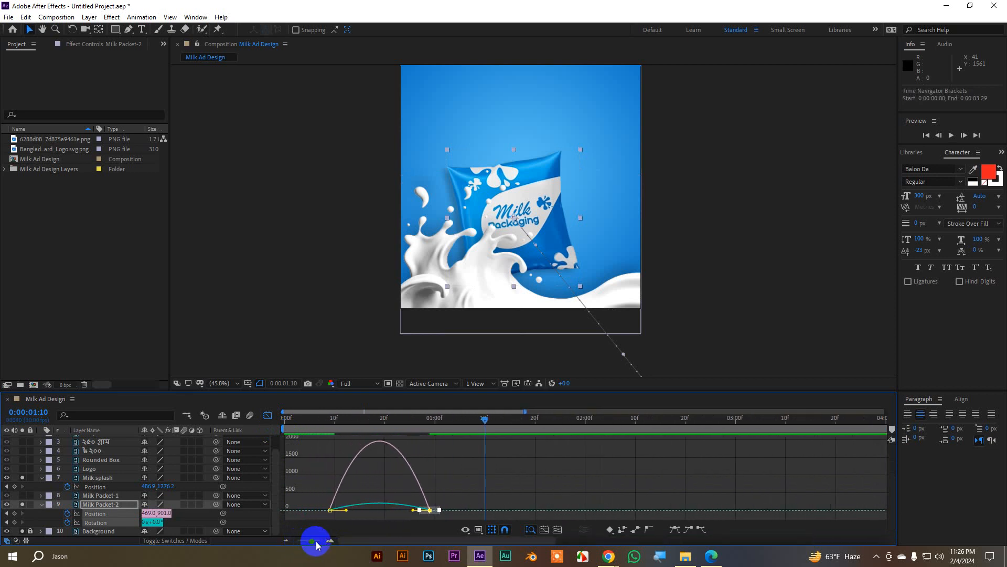
left_click(415, 513)
left_click_drag(415, 513, 427, 493)
key("space")
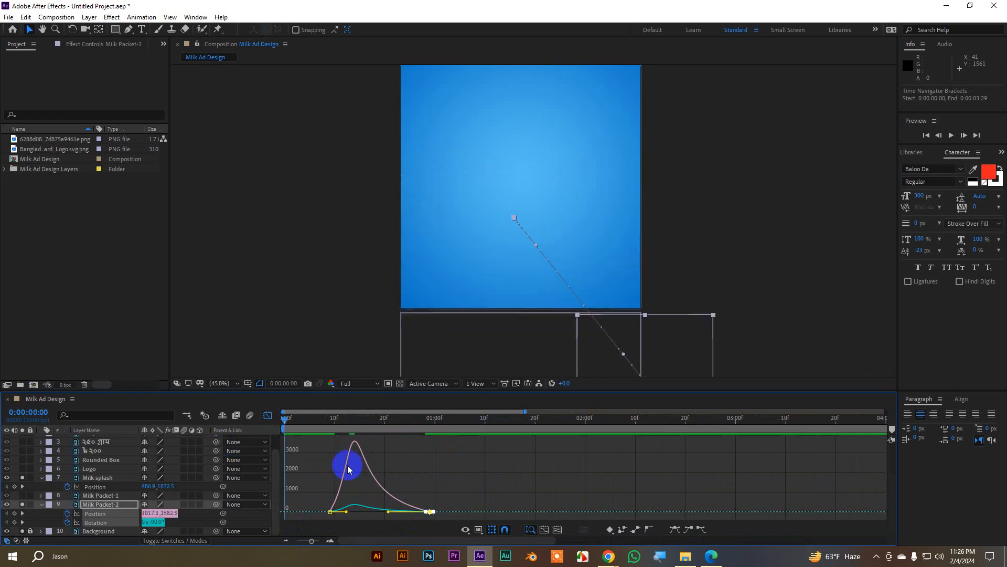
key("space")
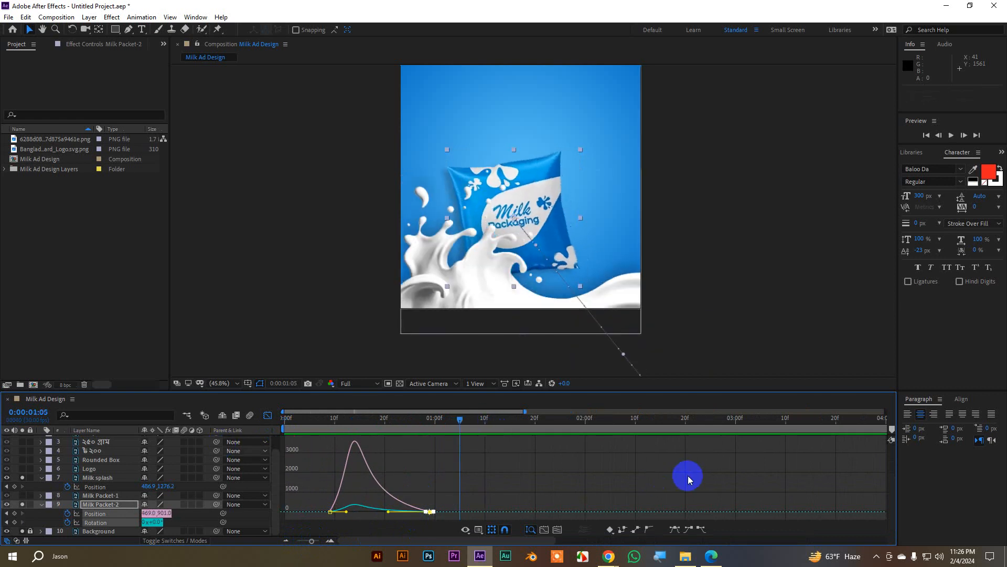
key("space")
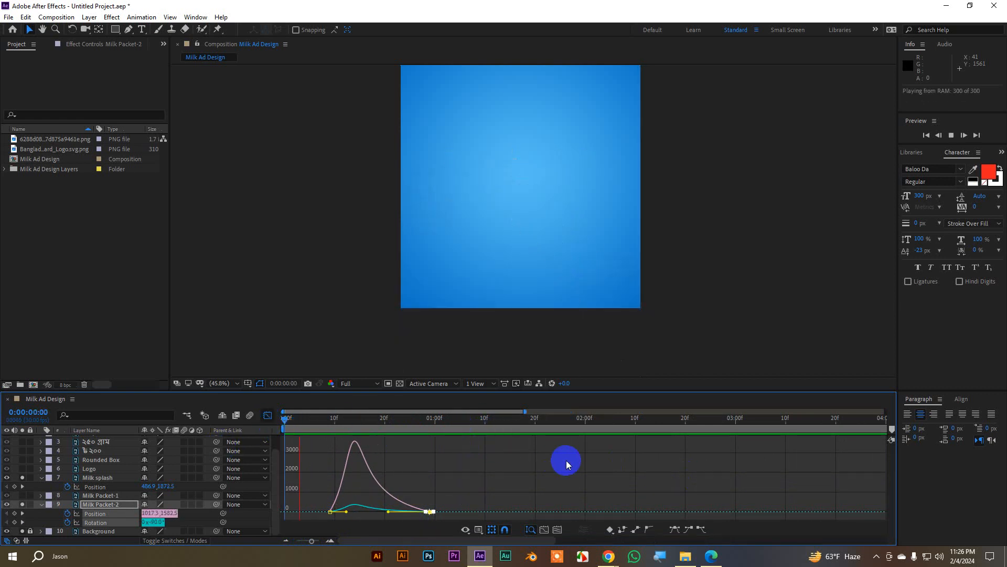
key("space")
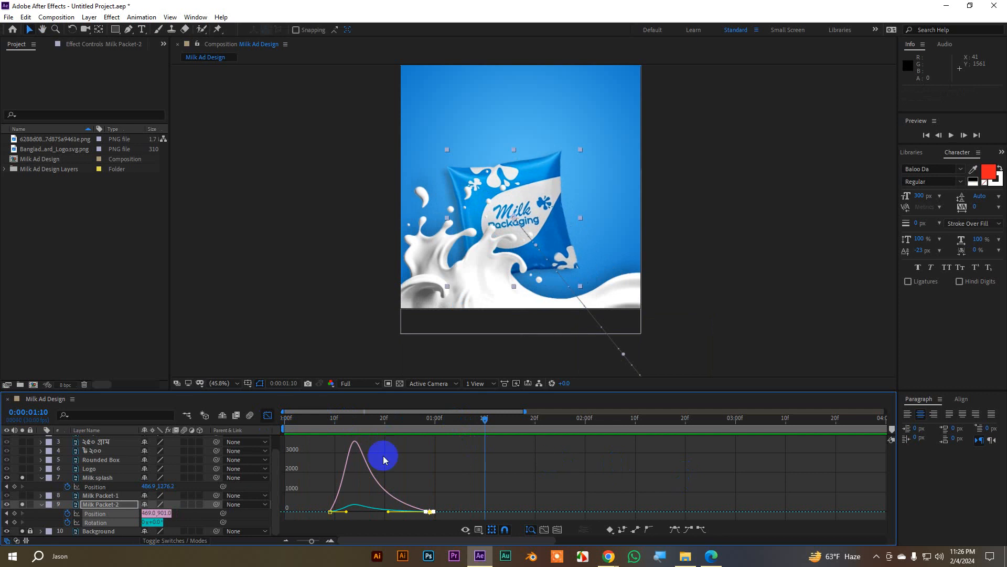
Return from the Graph Editor to the full-length layer view at 0:00:00:24 with Milk Packet-2's properties collapsed.
left_click(267, 415)
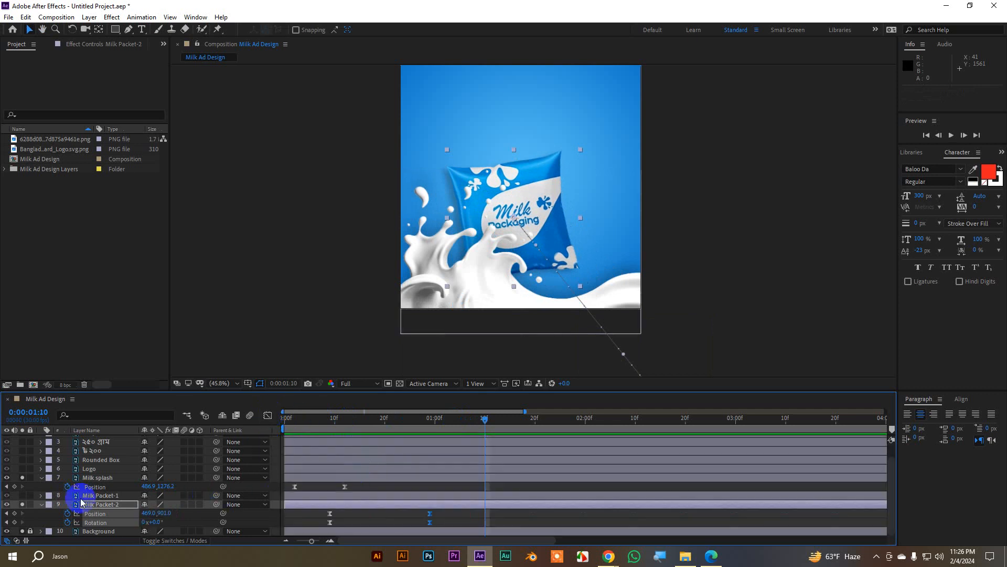
left_click_drag(311, 541, 288, 540)
left_click_drag(405, 423, 334, 435)
left_click(42, 504)
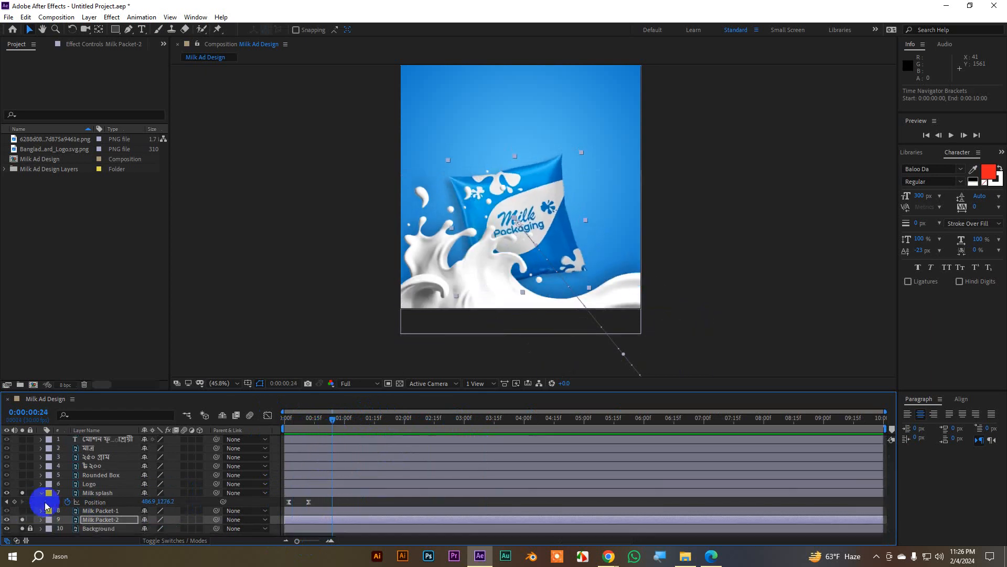
Solo Milk Packet-1 together with the already soloed layers and reveal its Position property, keeping the current time at 0:00:00:24.
left_click(90, 511)
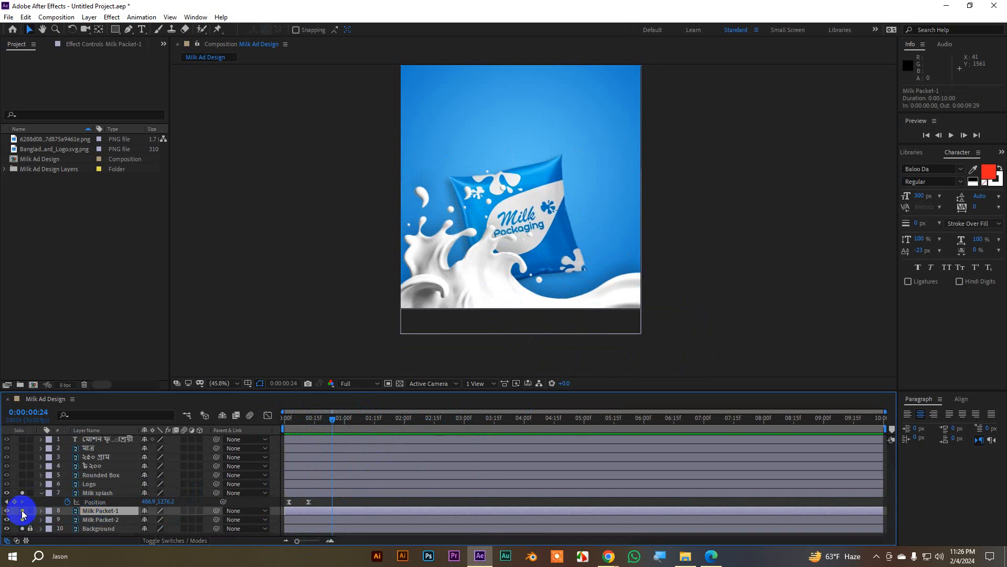
left_click(22, 511)
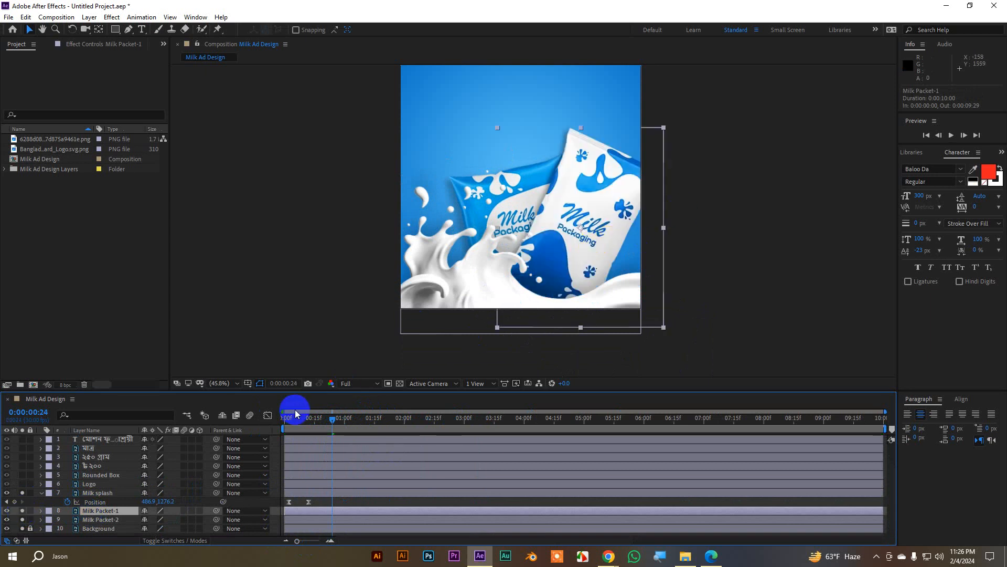
key("p")
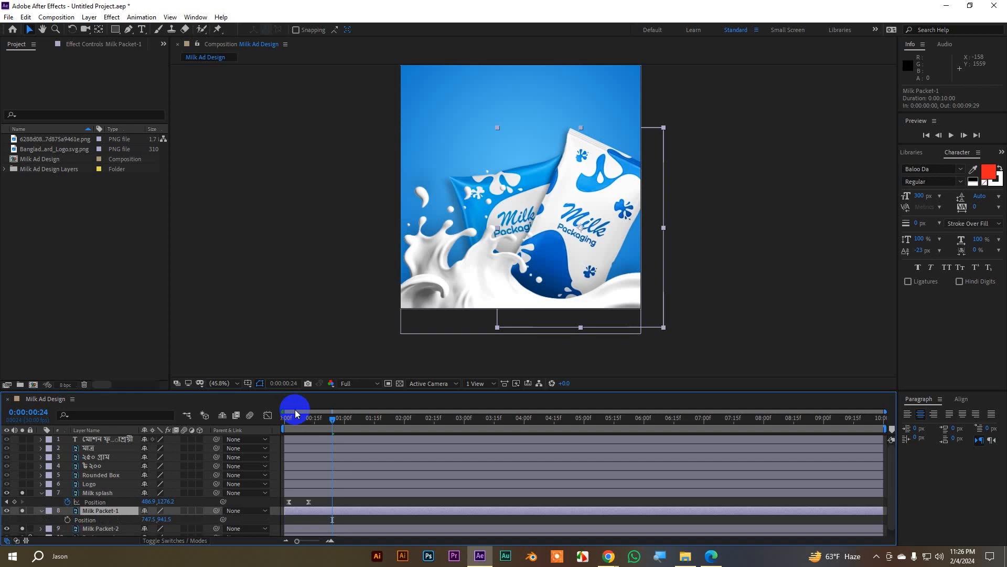
key("space")
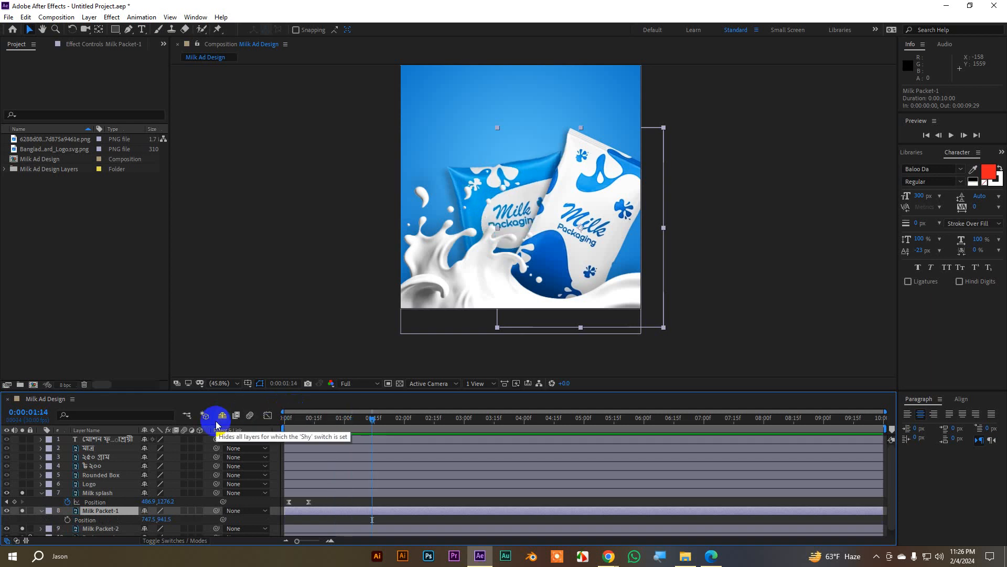
key("space")
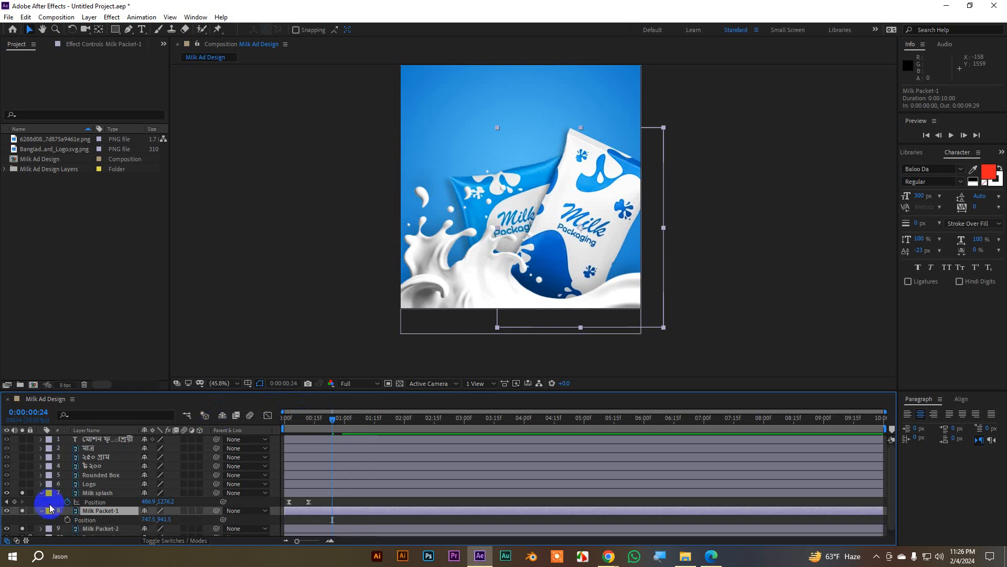
Keyframe Milk Packet-1's Position at 0:00:00:24 and 0:00:01:14, placing it below the frame at 431.5, 1745.5 on the first keyframe.
left_click(68, 520)
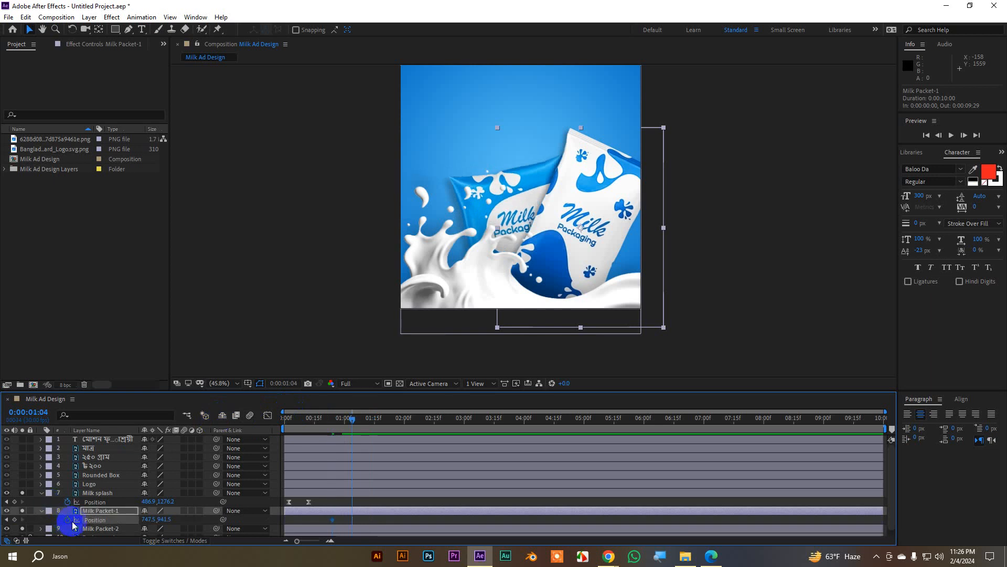
key("shift+Page_Down")
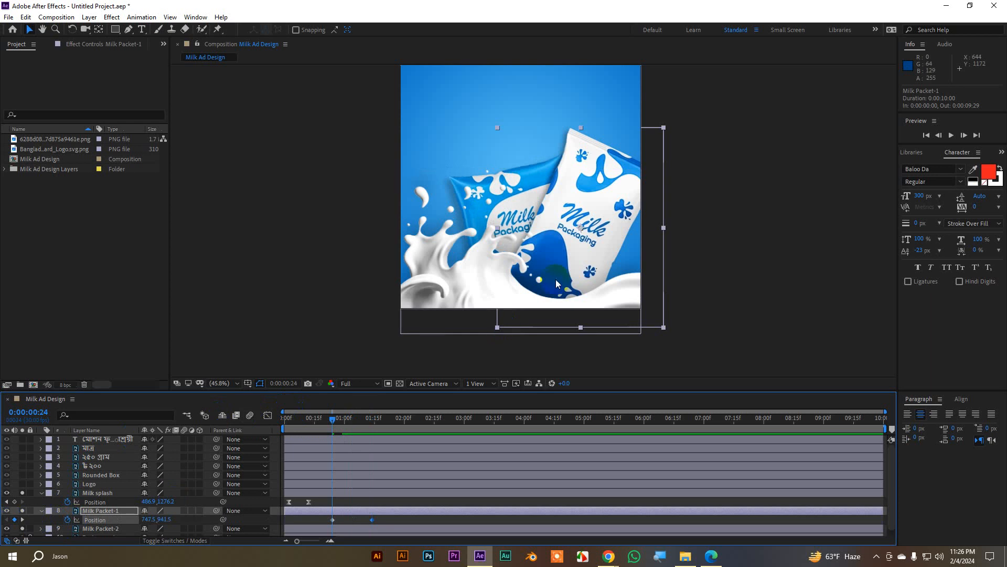
key("comma")
key("comma")
left_click_drag(584, 203, 538, 303)
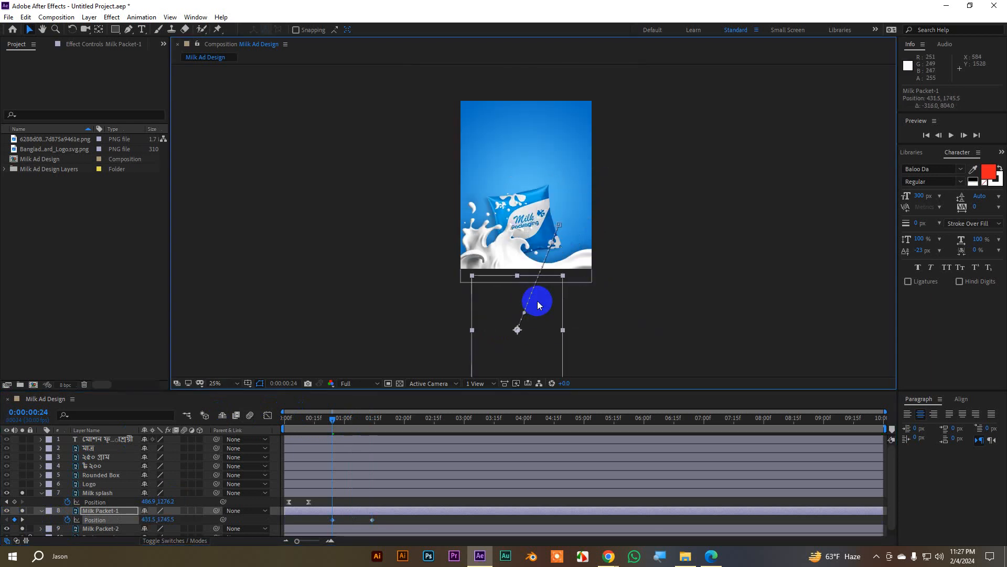
Preview Milk Packet-1's entrance together with the splash and Milk Packet-2, from the start and from 0:00:00:09.
left_click_drag(332, 419, 526, 432)
key("space")
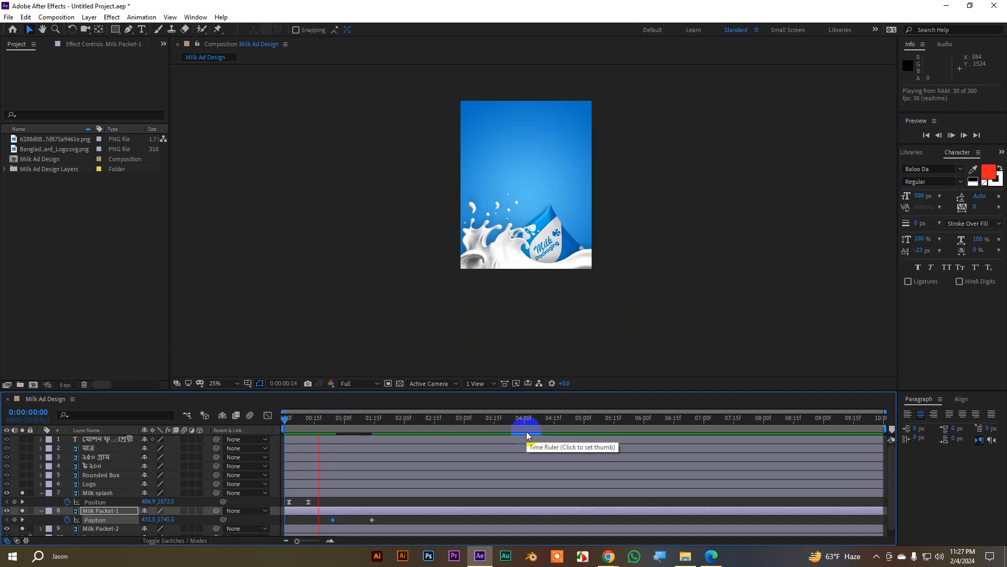
key("space")
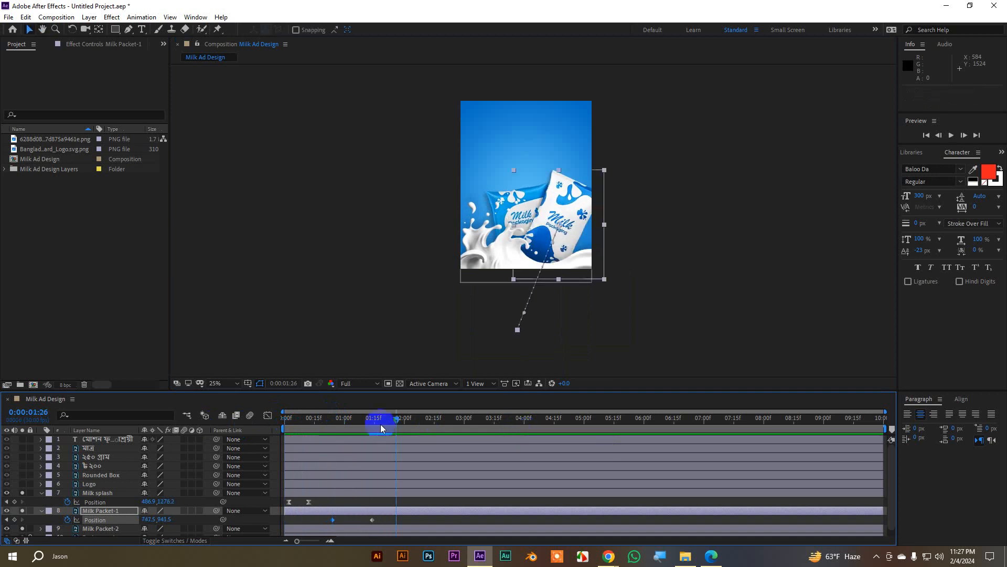
left_click(283, 426)
key("space")
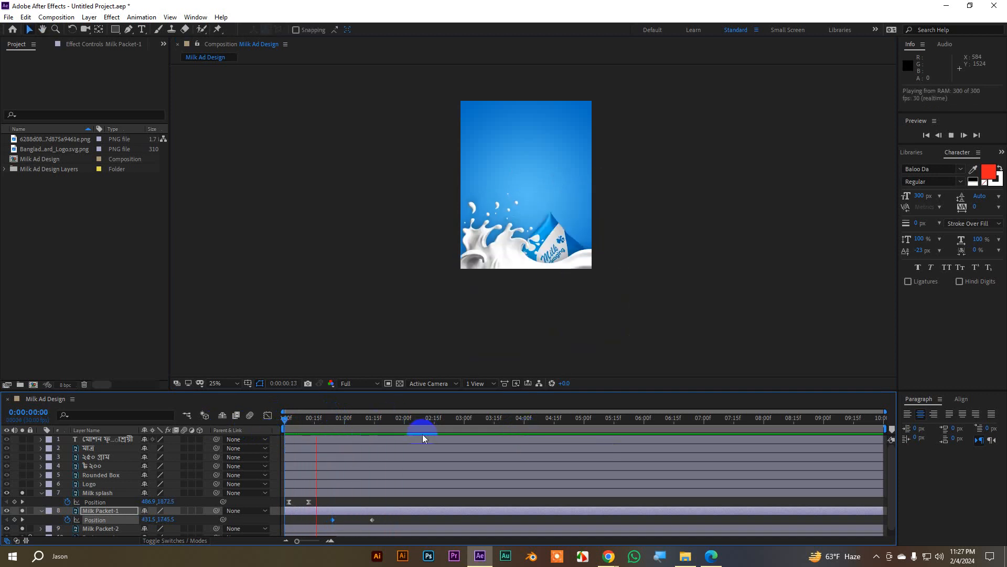
key("space")
left_click(303, 429)
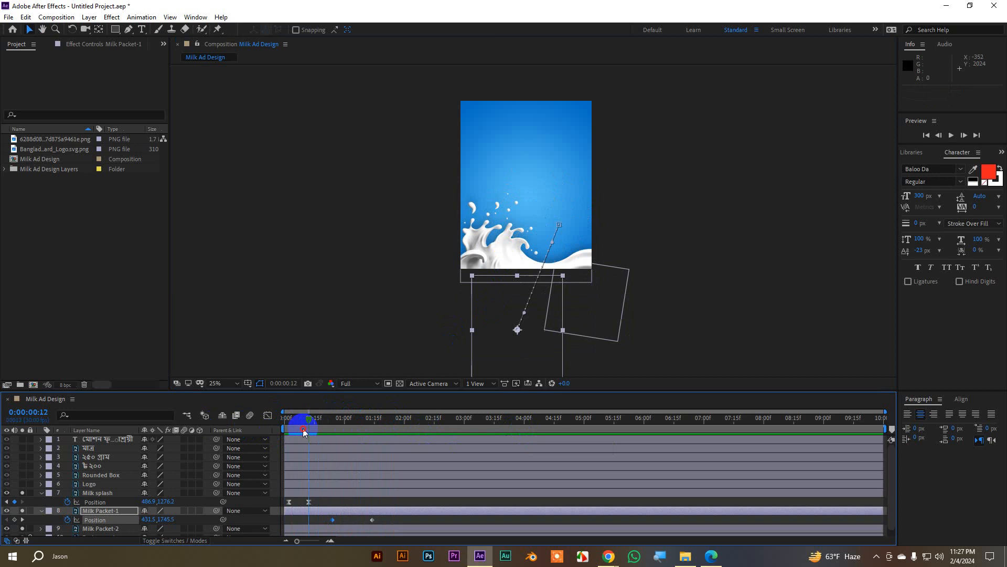
key("space")
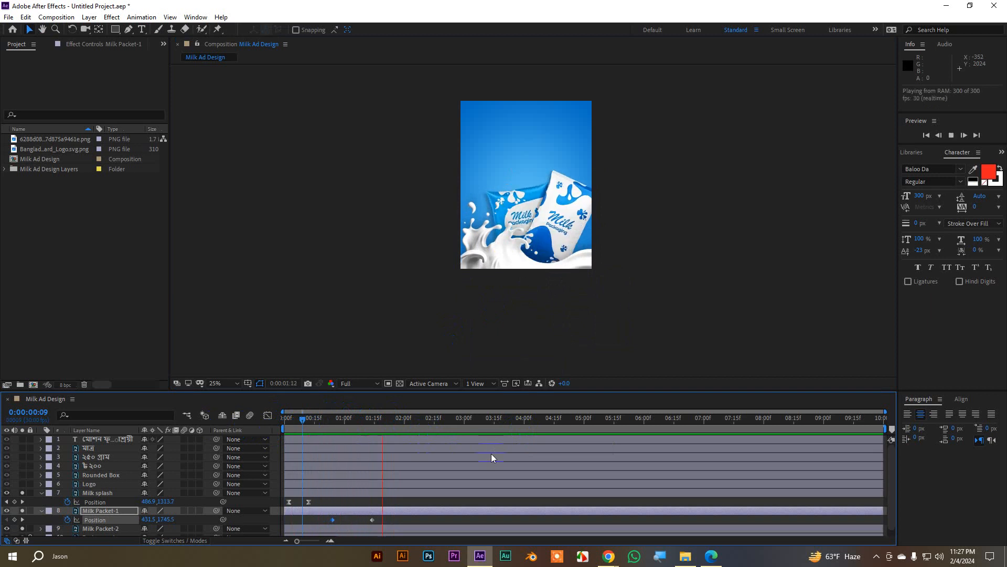
key("space")
scroll(521, 261, "up", 2)
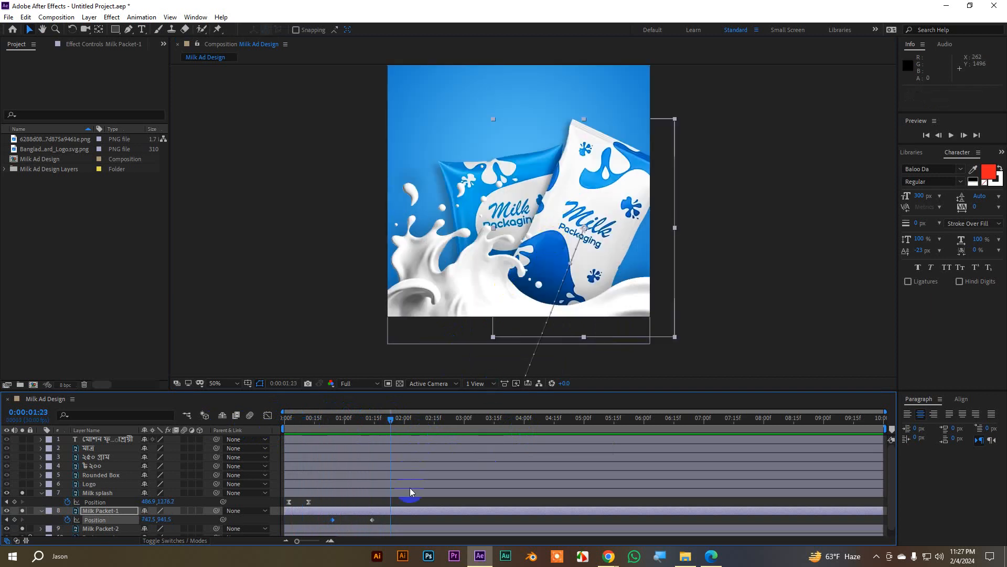
Apply Easy Ease to both Milk Packet-1 Position keyframes, lengthen the ease into the last one in the Graph Editor, and preview from the start.
left_click_drag(385, 520, 323, 524)
key("F9")
left_click(269, 416)
left_click_drag(380, 493, 357, 504)
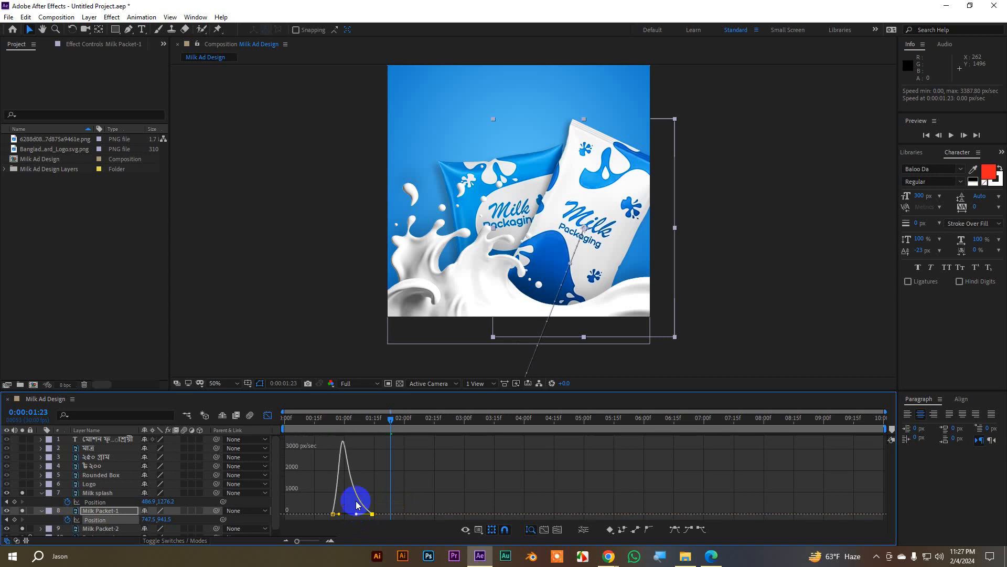
left_click(268, 416)
left_click_drag(383, 421, 234, 439)
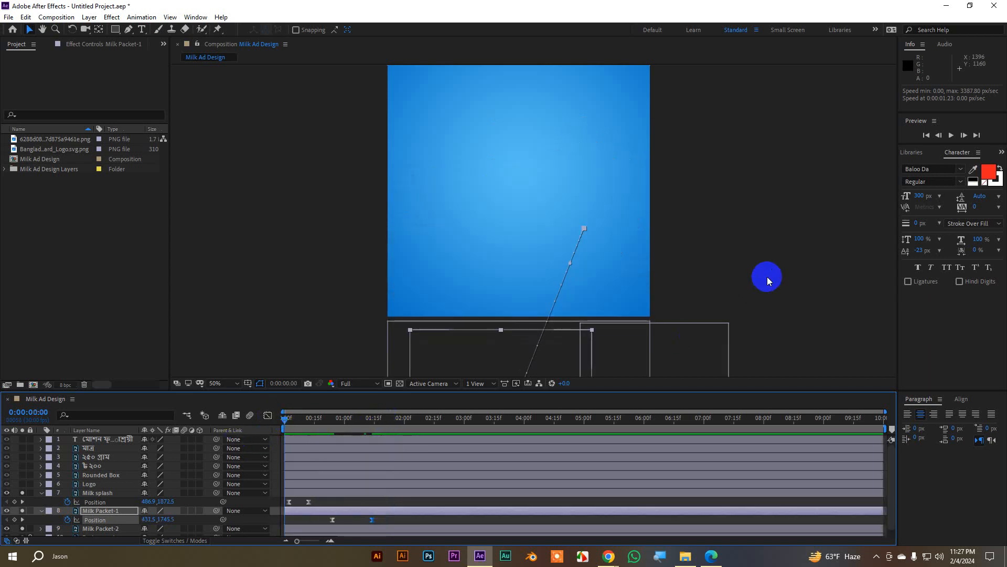
key("space")
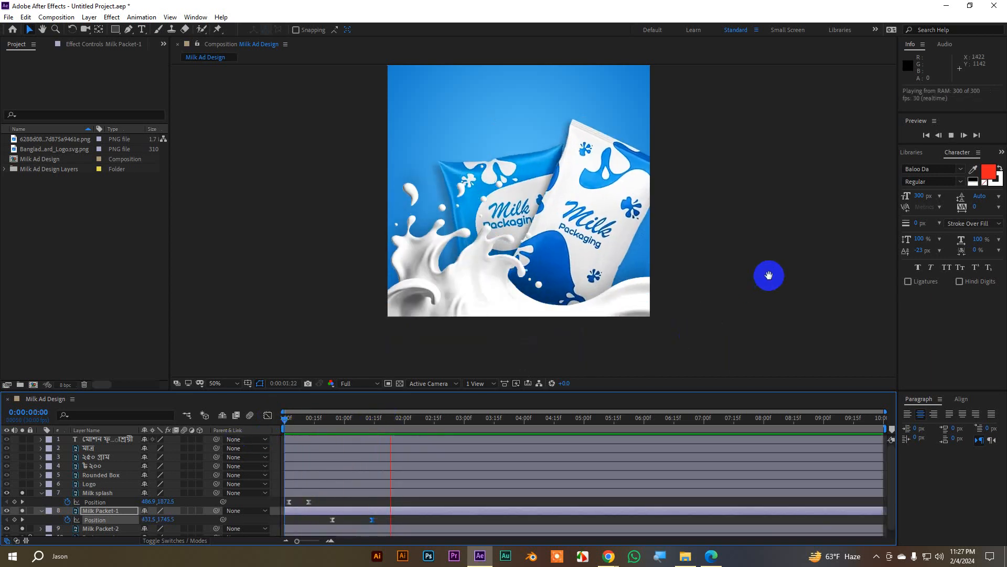
key("space")
Shift both Milk Packet-1 Position keyframes earlier so the first sits at 0:00:00:19, and preview the timing.
scroll(341, 508, "down", 1)
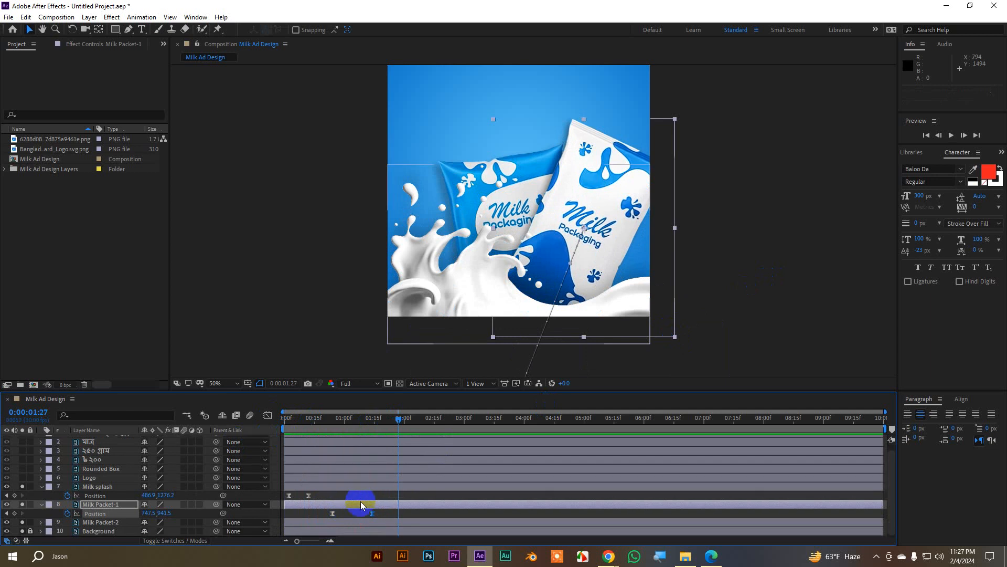
left_click_drag(382, 507, 325, 515)
key("ctrl+z")
left_click_drag(401, 423, 246, 426)
key("space")
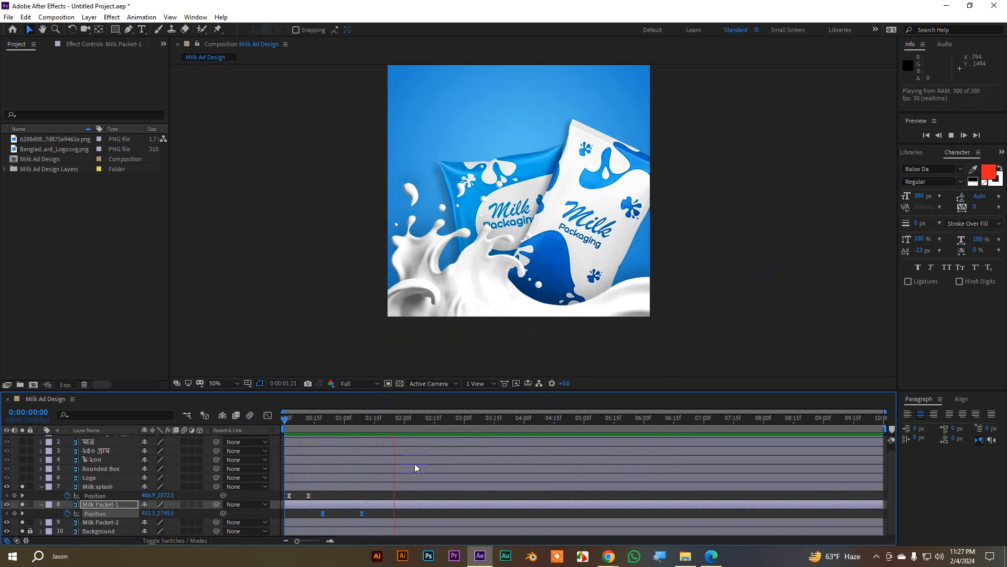
Replay the retimed packet animation from the start and set the current time to Milk Packet-1's first Position keyframe at 0:00:00:19.
left_click_drag(399, 423, 254, 427)
left_click(594, 483)
key("space")
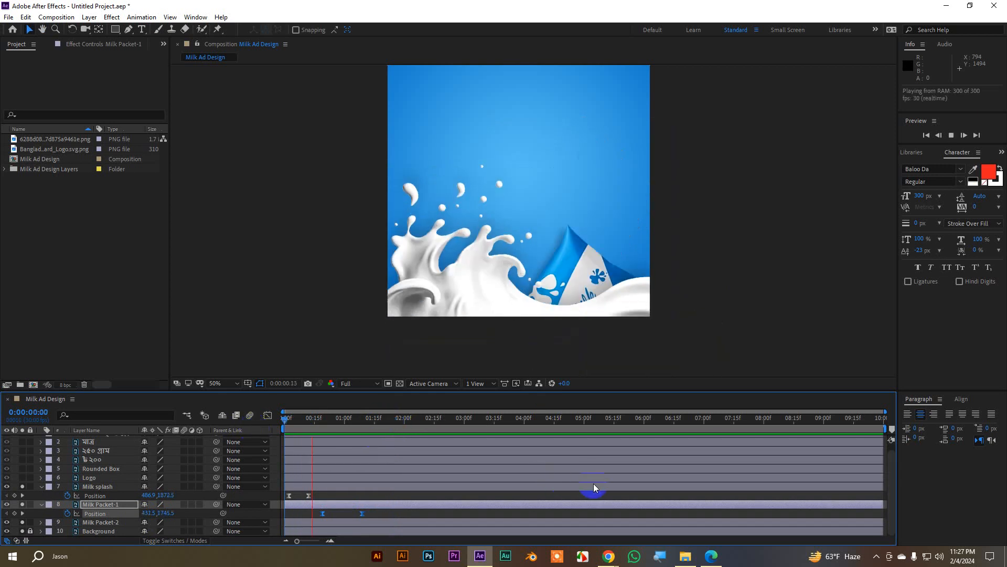
key("space")
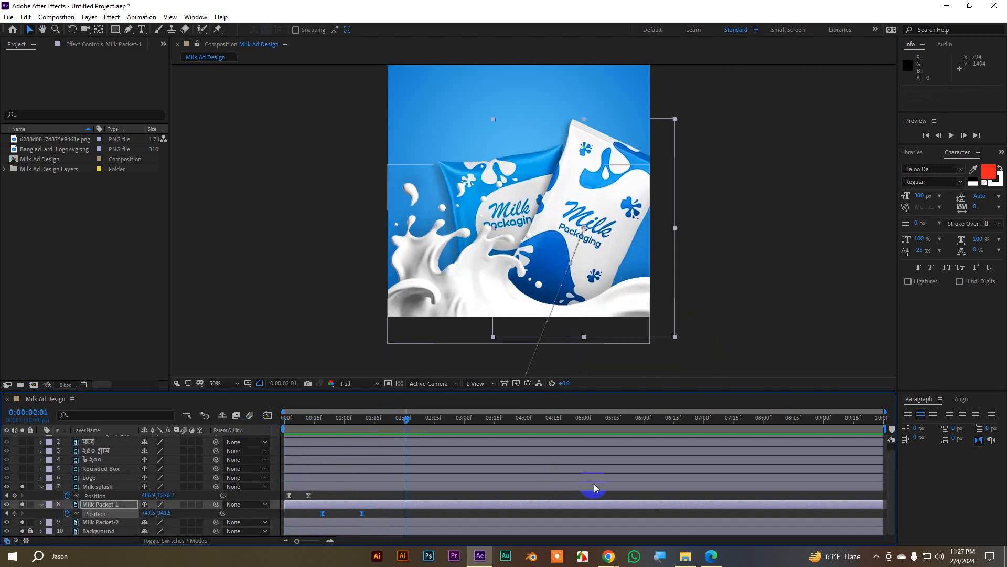
scroll(556, 209, "down", 2)
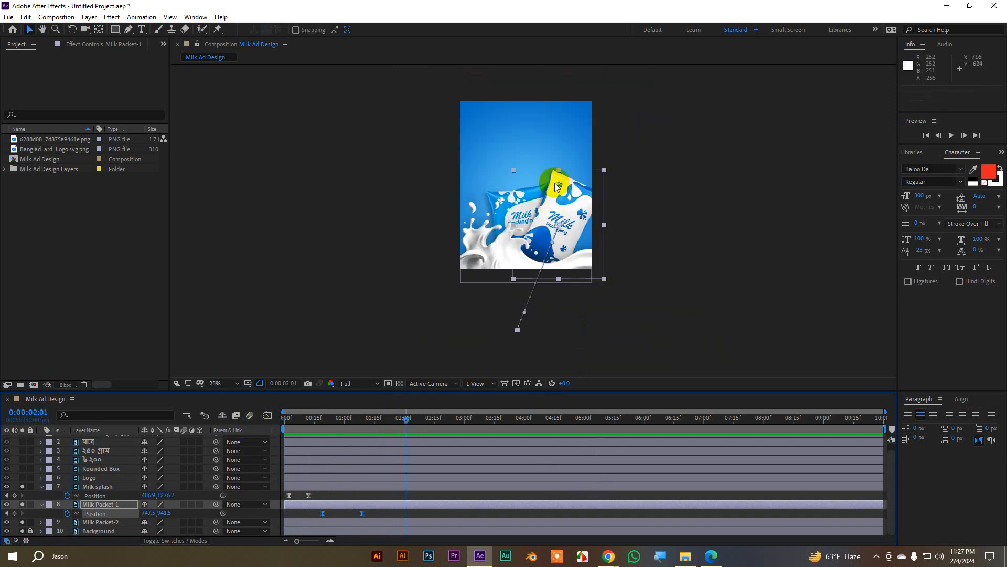
scroll(555, 209, "up", 2)
left_click_drag(417, 418, 323, 436)
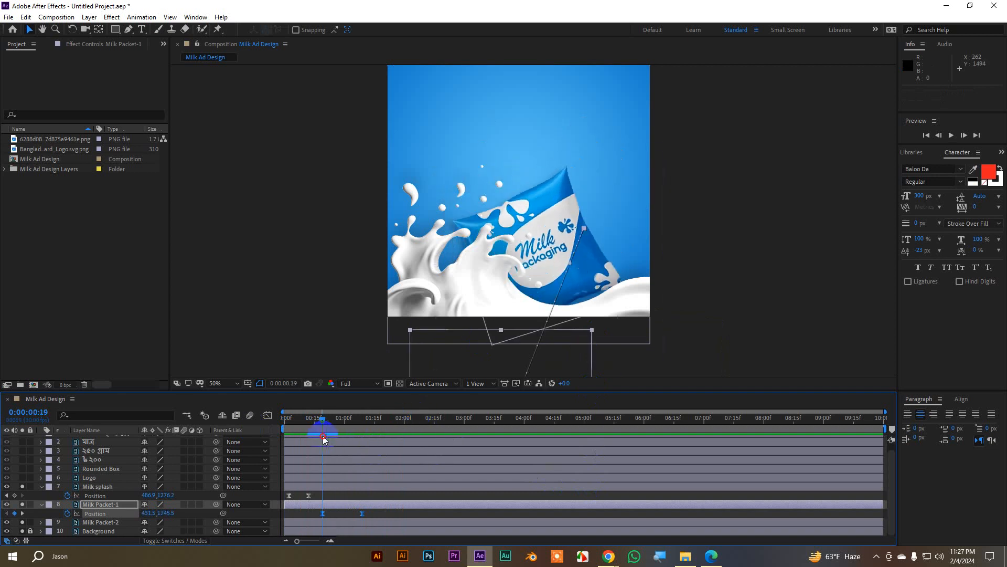
Move the playhead to 0:00:01:03 and solo the white headline text layer at the top of the layer stack.
left_click(326, 505)
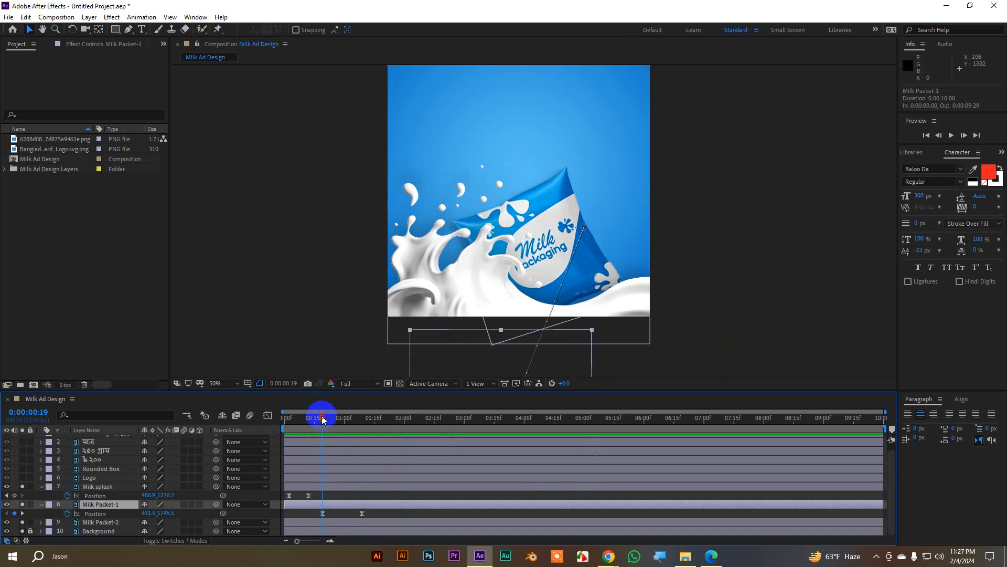
left_click_drag(323, 418, 348, 440)
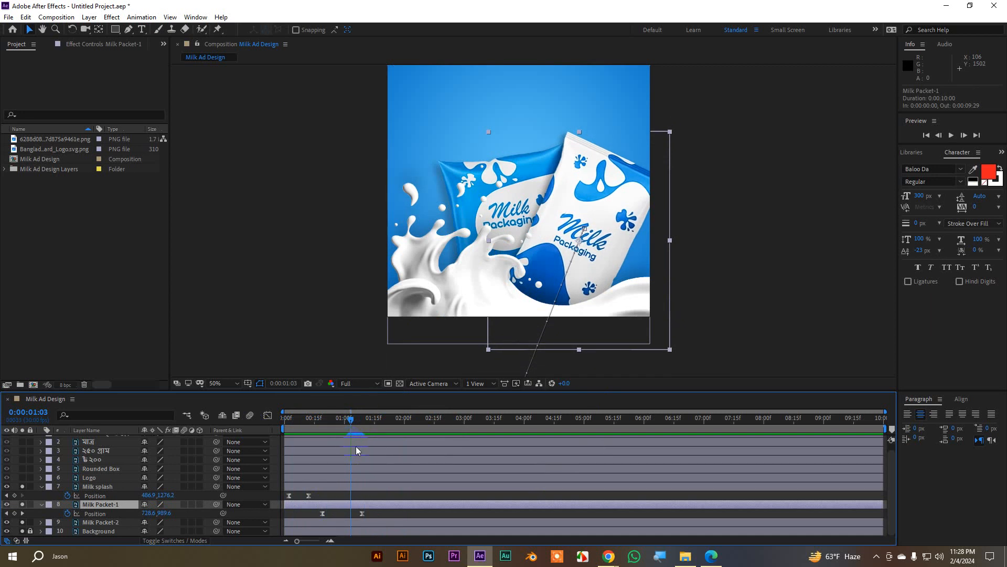
scroll(104, 479, "up", 1)
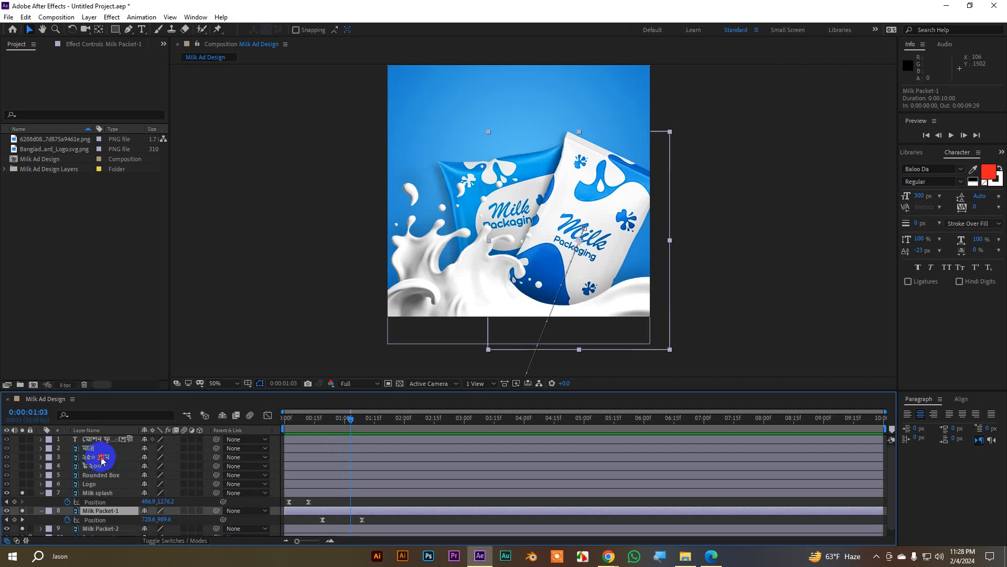
left_click(97, 457)
left_click(88, 448)
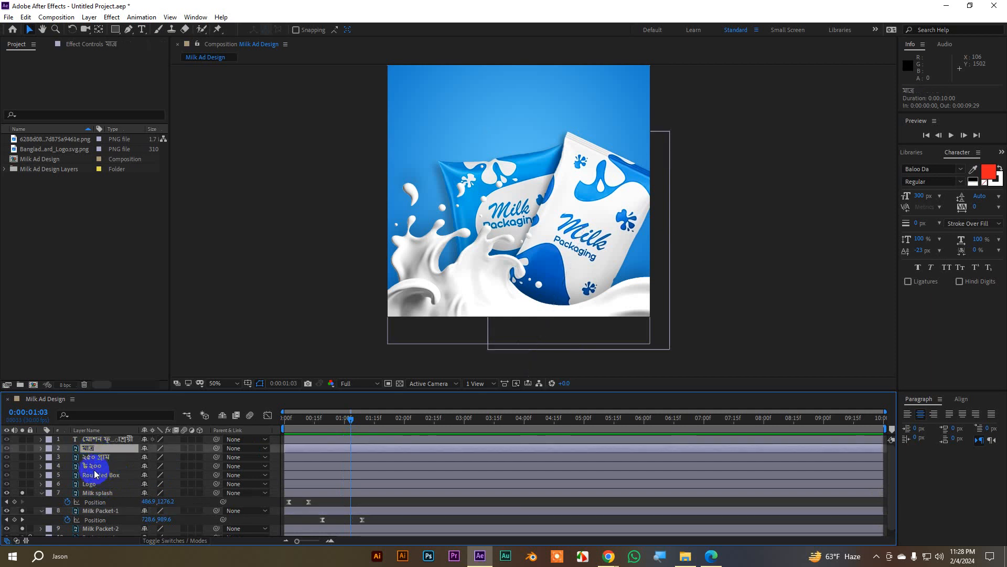
left_click(93, 468)
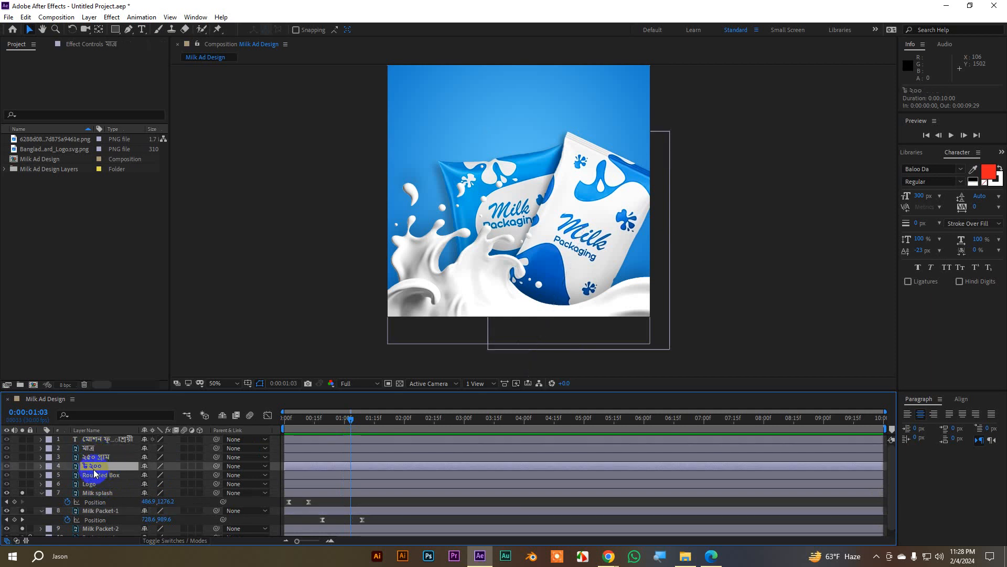
left_click(92, 440)
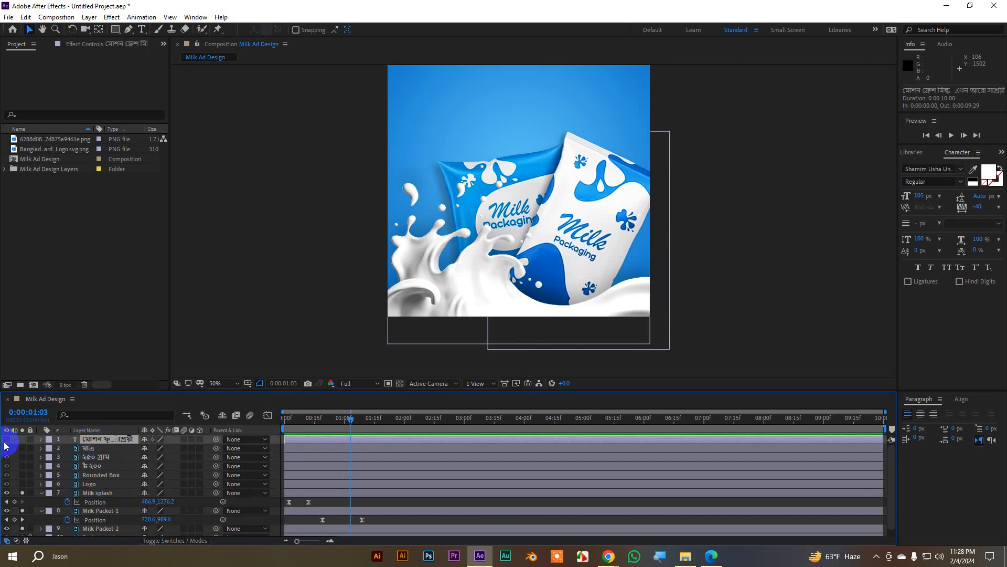
left_click(22, 440)
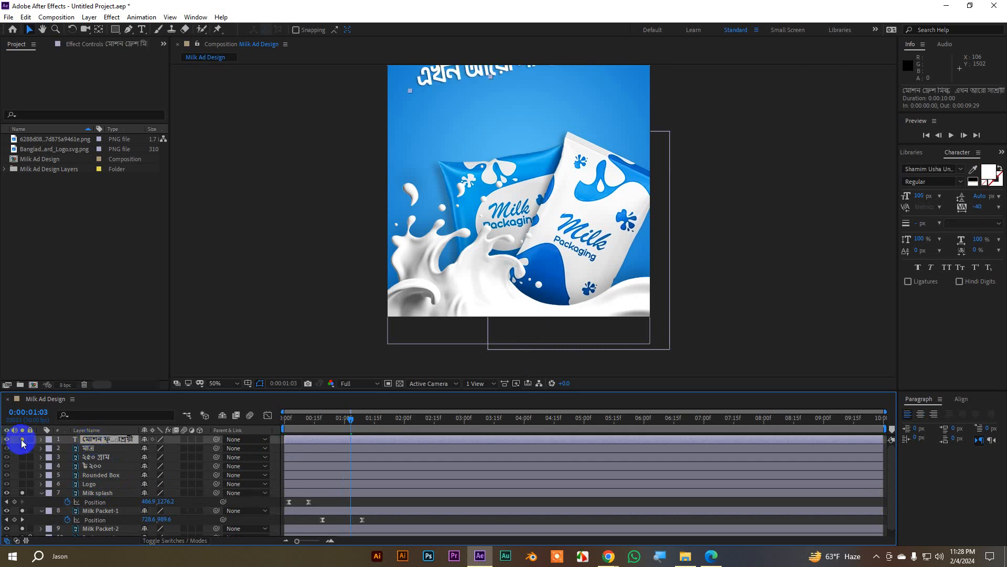
scroll(513, 244, "down", 2)
scroll(525, 122, "up", 2)
left_click_drag(541, 153, 519, 247)
key("v")
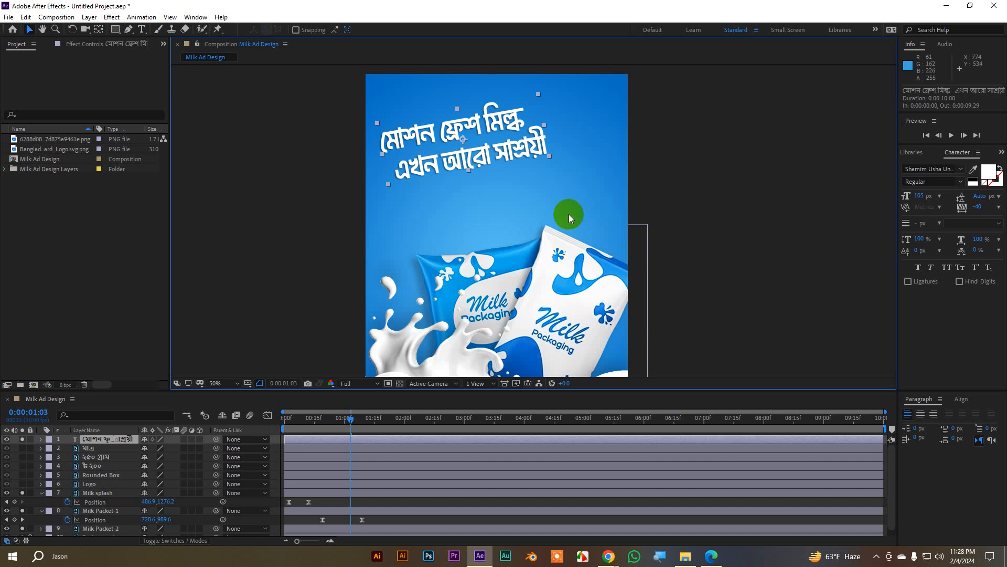
Apply the Bullet Train text blur preset to the headline layer at 0:00:01:03 and reveal its Offset keyframes.
left_click(1002, 153)
left_click(963, 162)
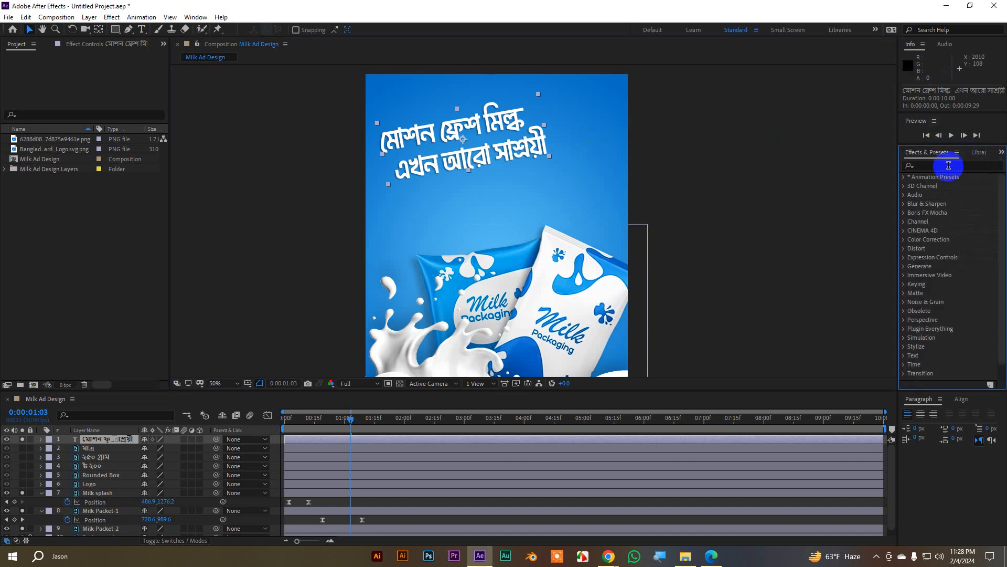
left_click(945, 165)
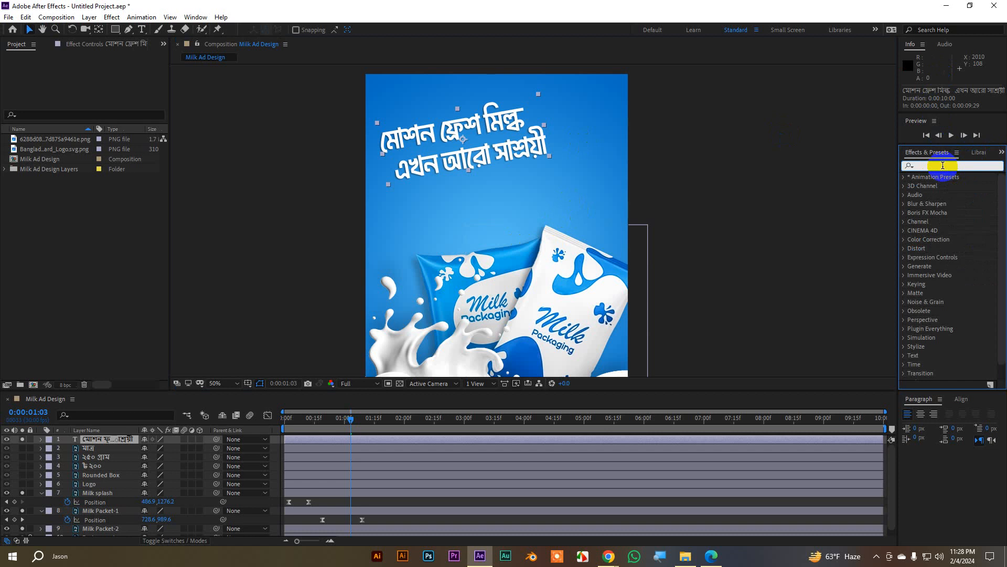
type("bull")
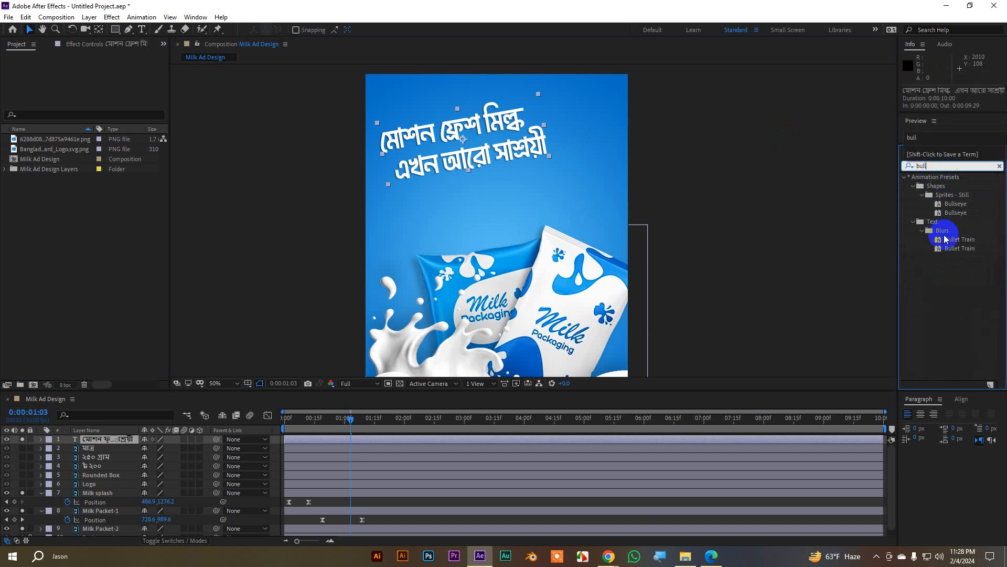
double_click(951, 241)
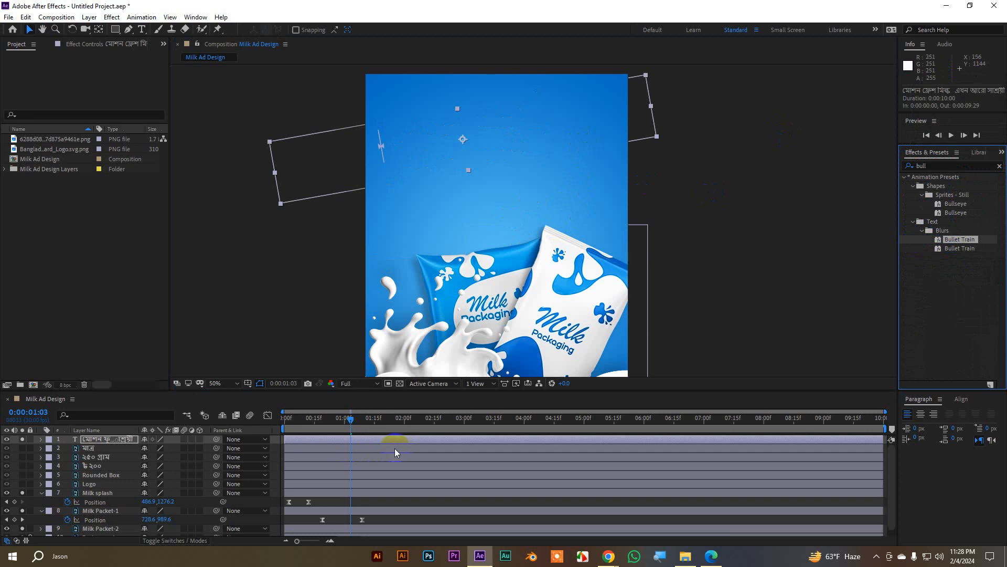
left_click(370, 447)
left_click(367, 441)
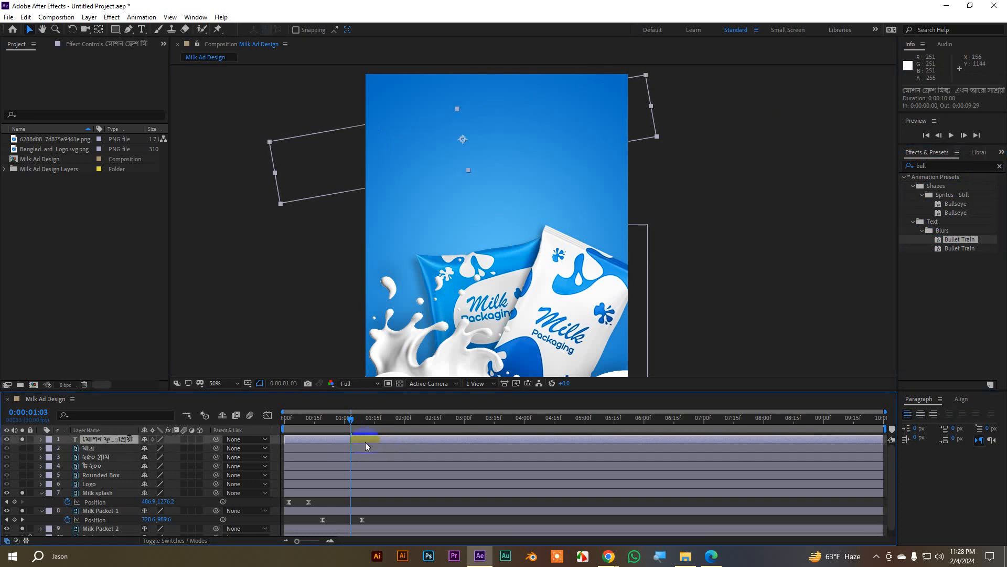
key("u")
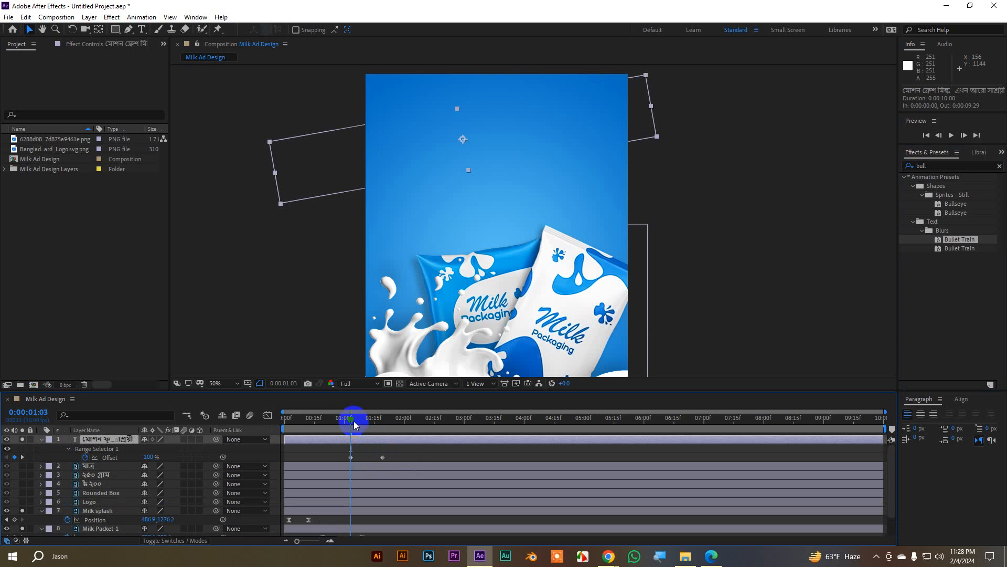
Preview the headline's Bullet Train animation from the composition start and again from 0:00:01:00.
left_click_drag(353, 421, 253, 438)
key("space")
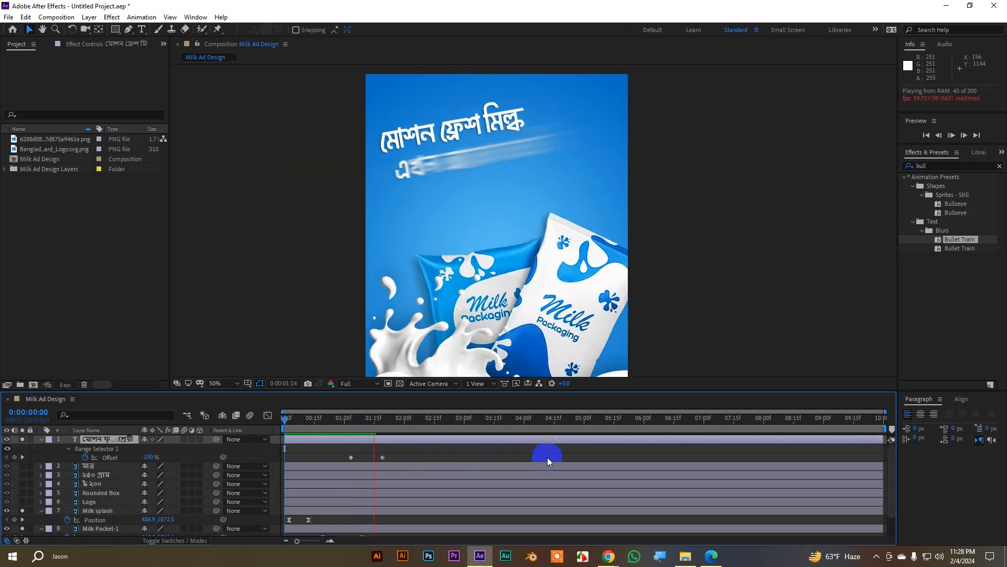
left_click_drag(425, 430, 344, 420)
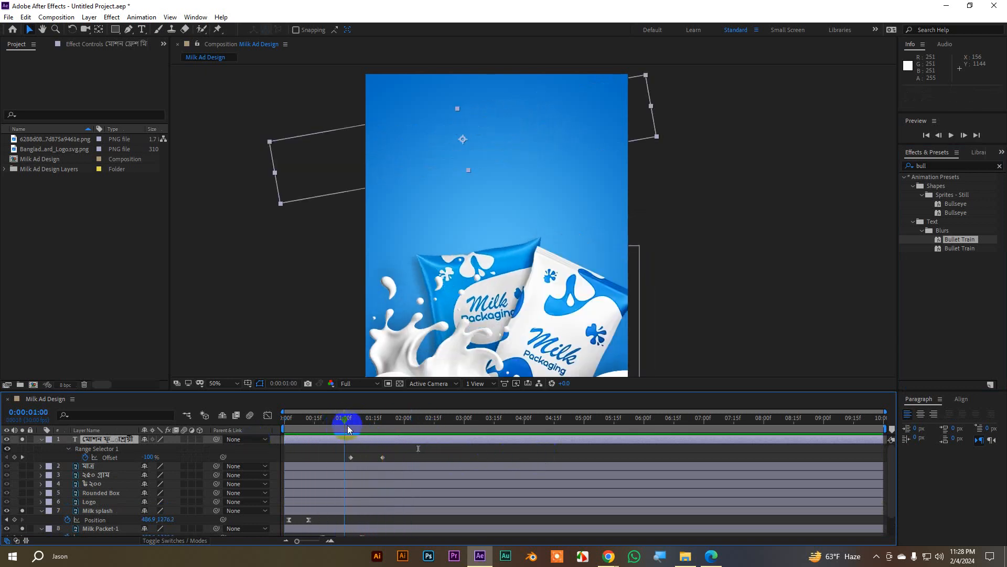
key("space")
key("space")
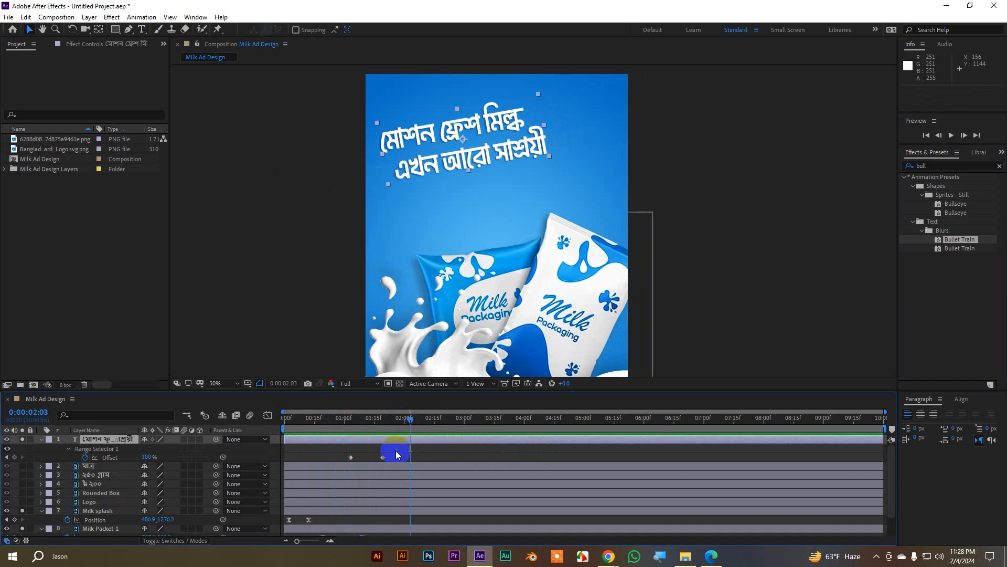
Easy-ease both headline Offset keyframes, shift them so the first sits at 0:00:00:27, and preview from the start.
left_click_drag(388, 455, 324, 475)
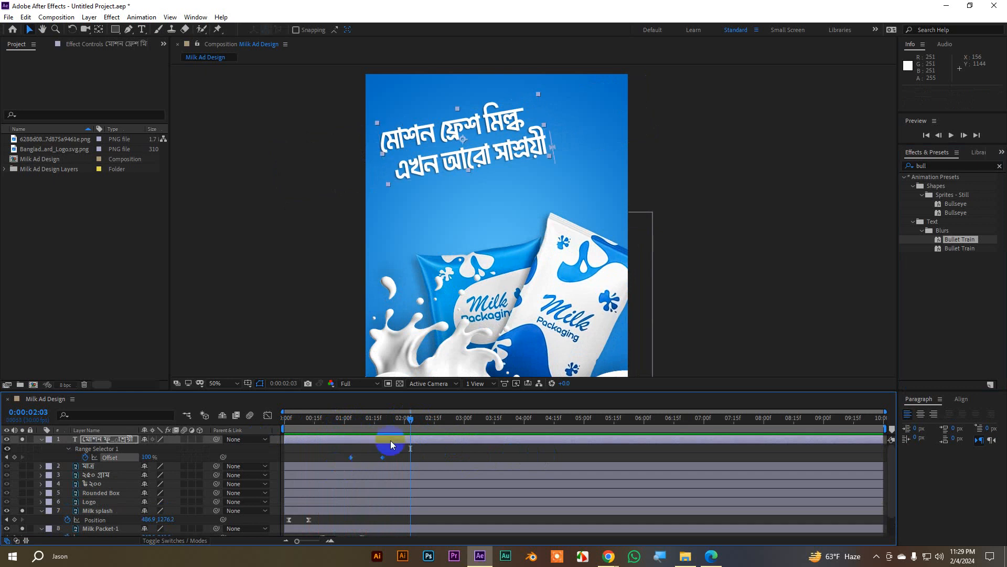
left_click(317, 430)
left_click_drag(317, 430, 339, 457)
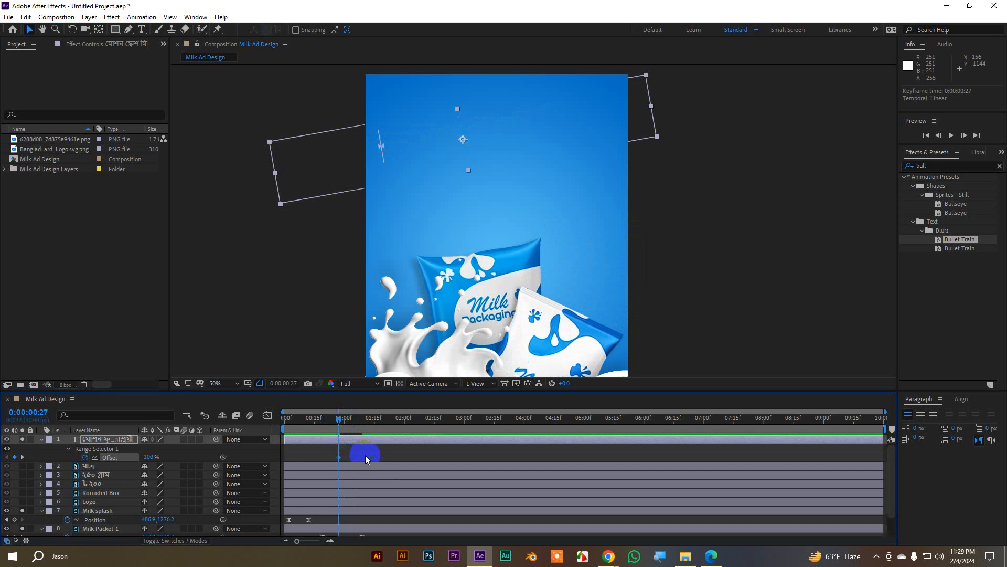
left_click_drag(338, 418, 241, 416)
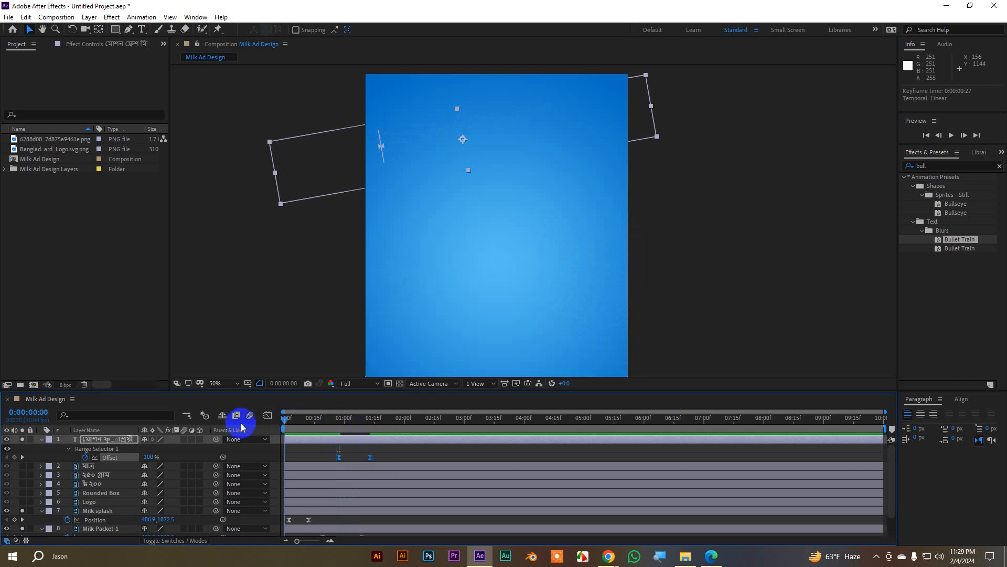
key("space")
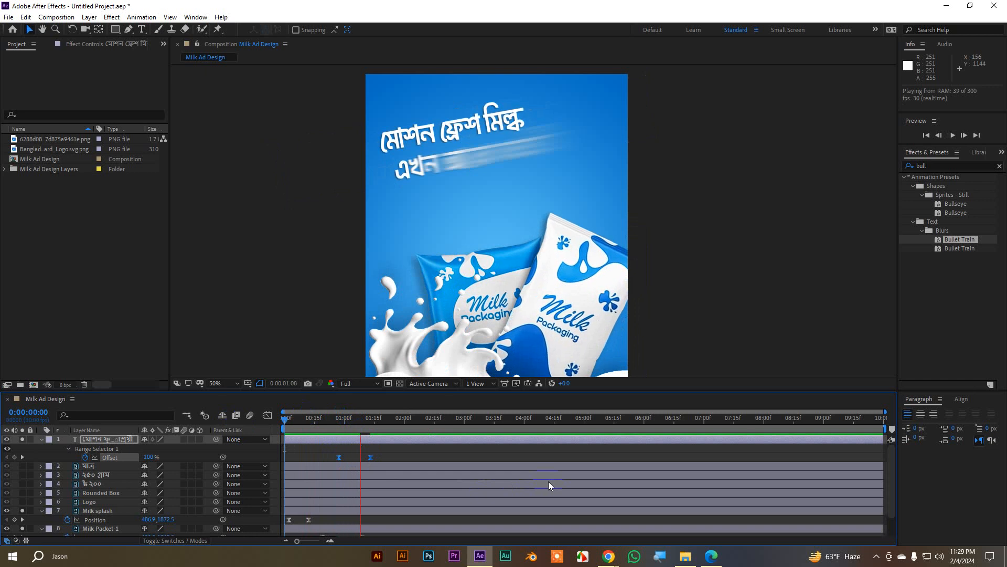
Move the headline's last Offset keyframe to 0:00:01:09 and play the animation from the start.
left_click(433, 435)
left_click_drag(286, 419, 242, 421)
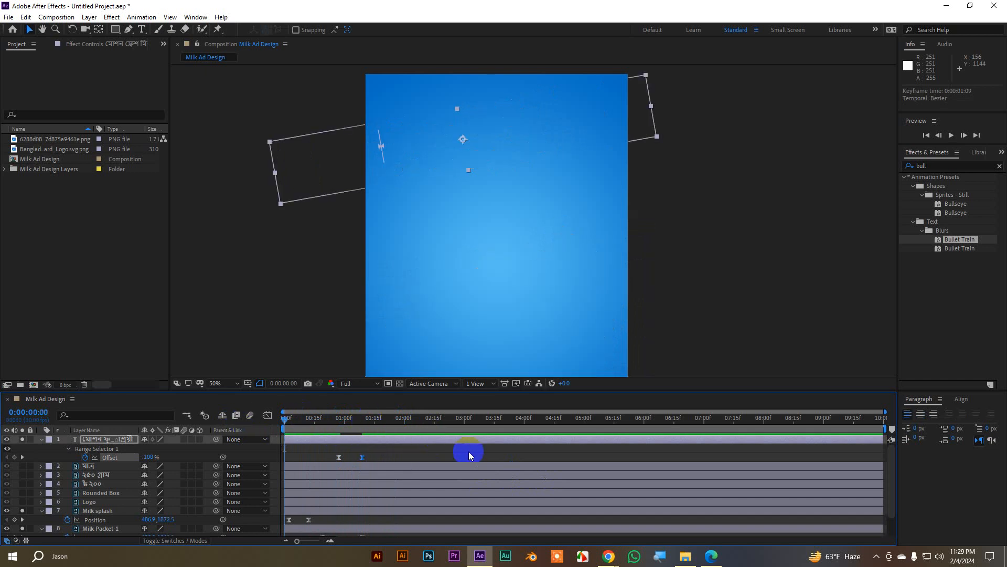
key("space")
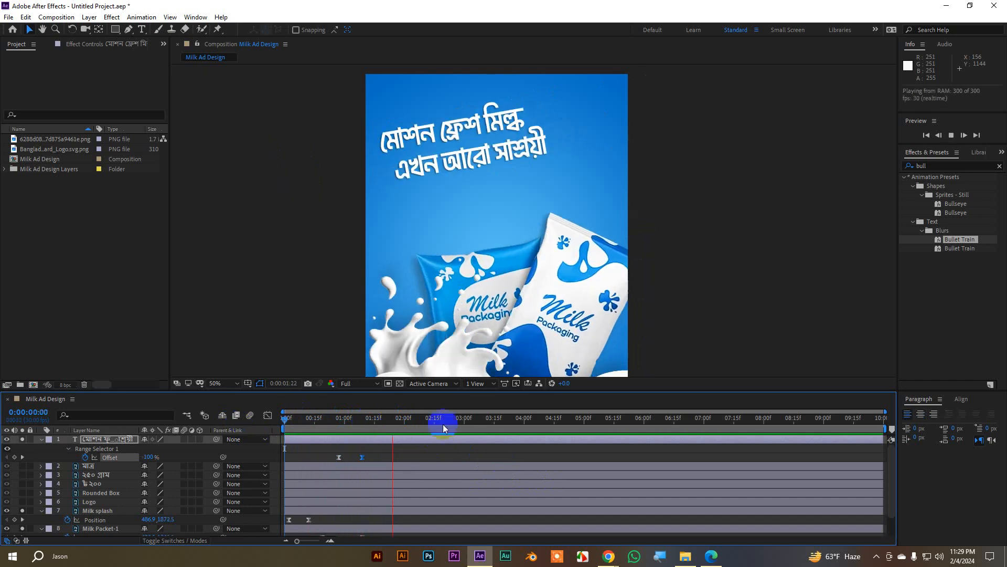
left_click(404, 418)
key("space")
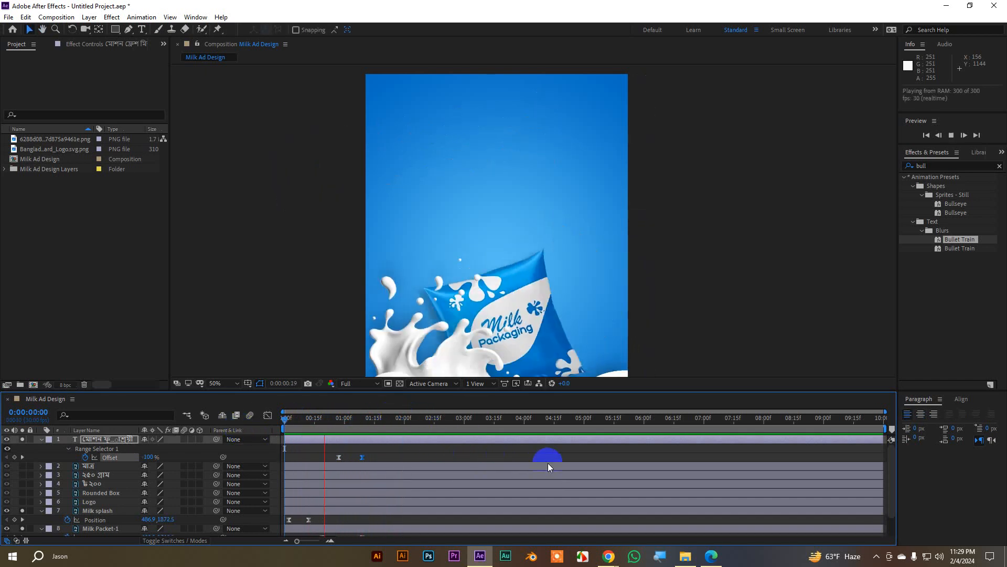
key("space")
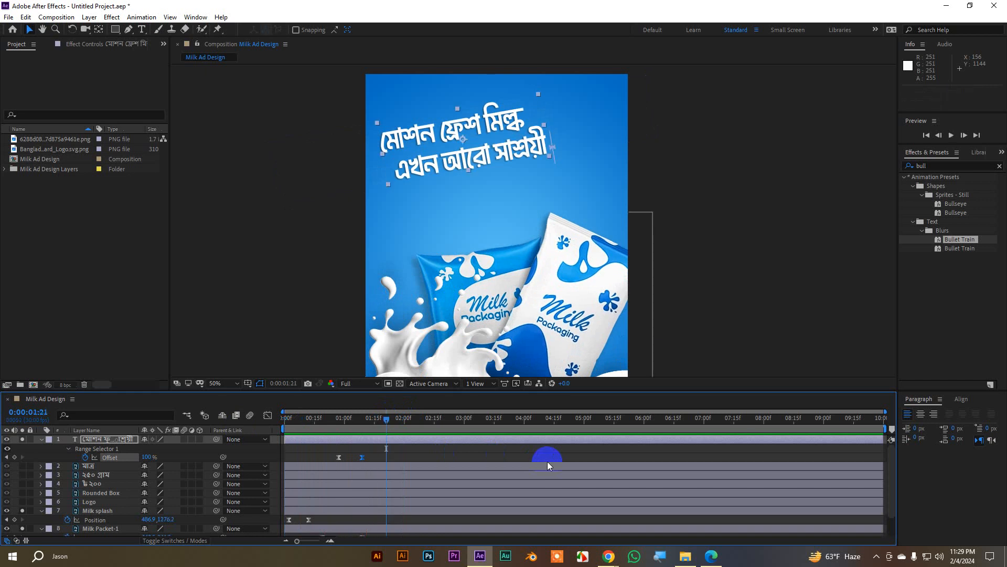
Move the headline's last Offset keyframe to 0:00:01:12 and park the playhead at 0:00:01:10.
left_click_drag(388, 426, 341, 431)
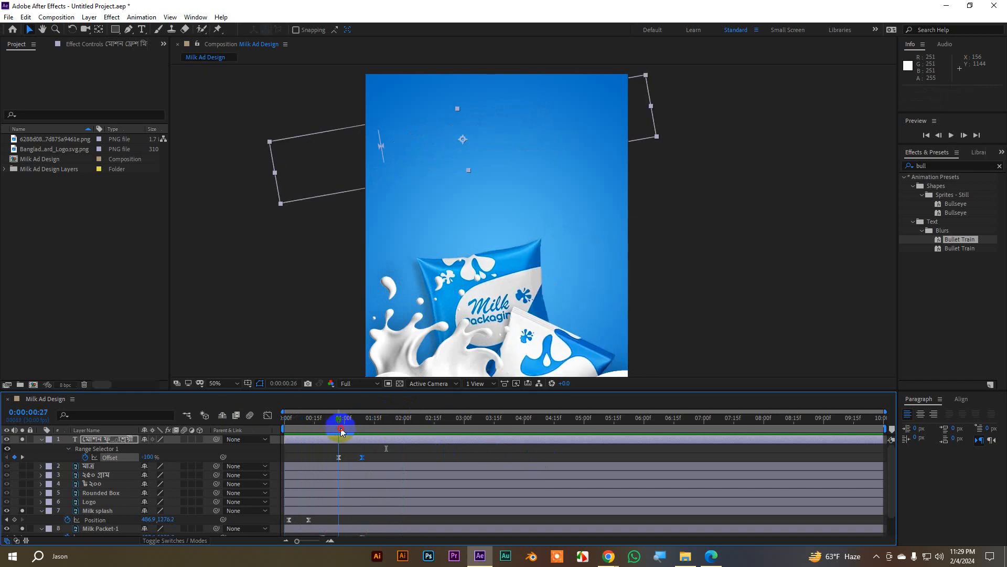
key("shift+Page_Down")
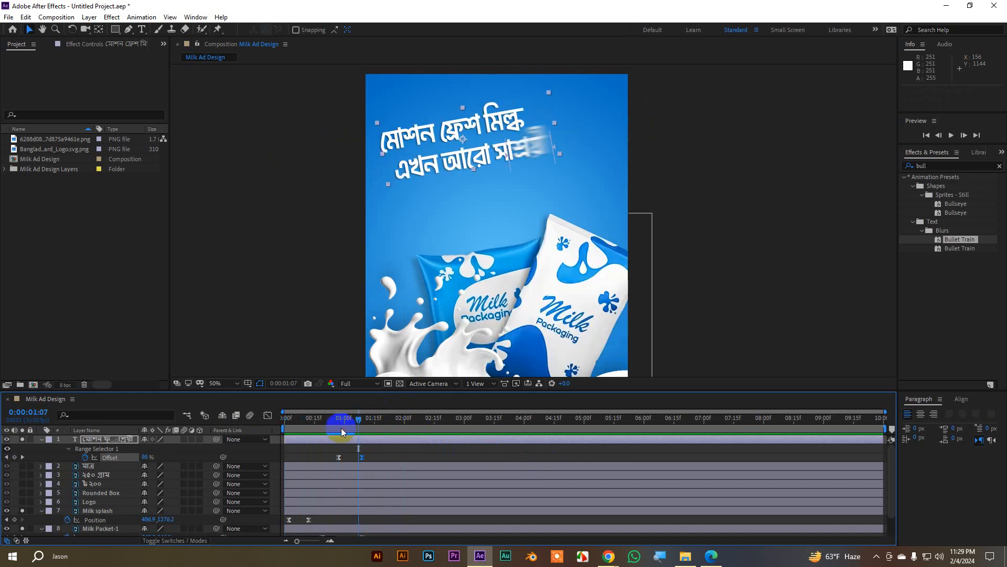
key("Page_Down")
key("Page_Down")
key("Page_Down")
key("Page_Down")
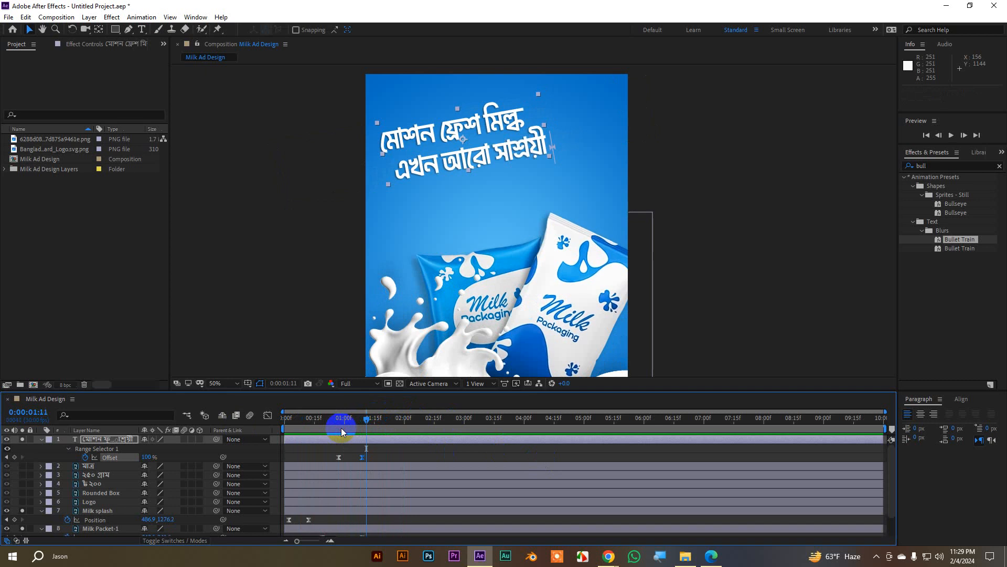
left_click_drag(362, 457, 369, 458)
mouse_move(369, 421)
left_mouse_down()
mouse_move(310, 418)
mouse_move(368, 428)
left_mouse_up()
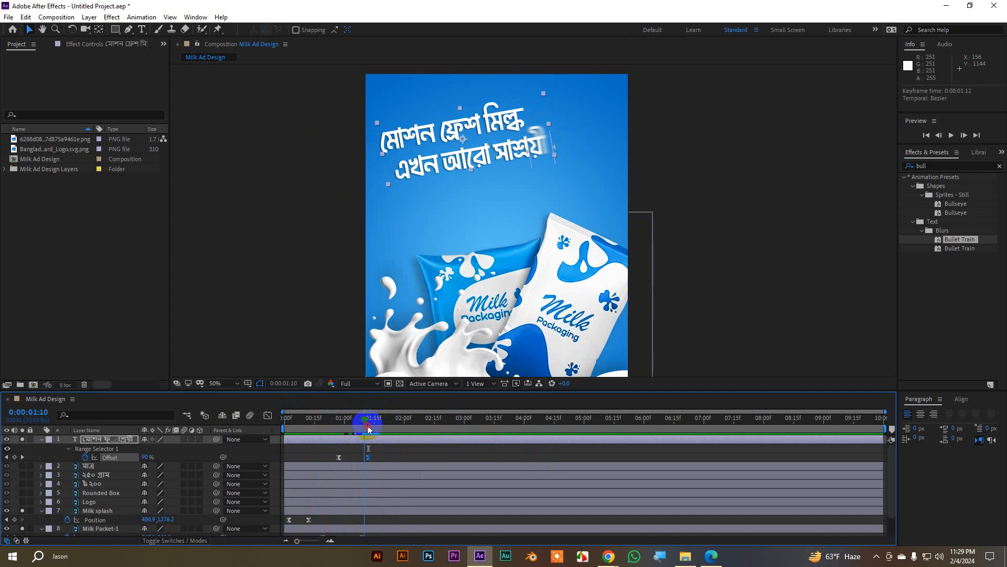
Solo the ২৫০ গ্রাম layer and move its anchor point about 11 px right and 33 px down, near the label's lower edge.
left_click(108, 475)
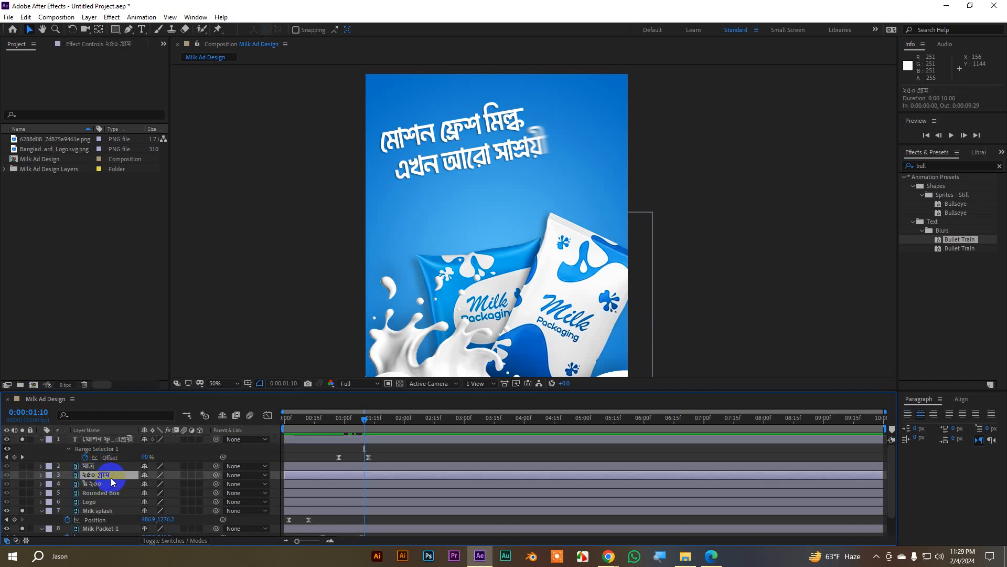
left_click(22, 475)
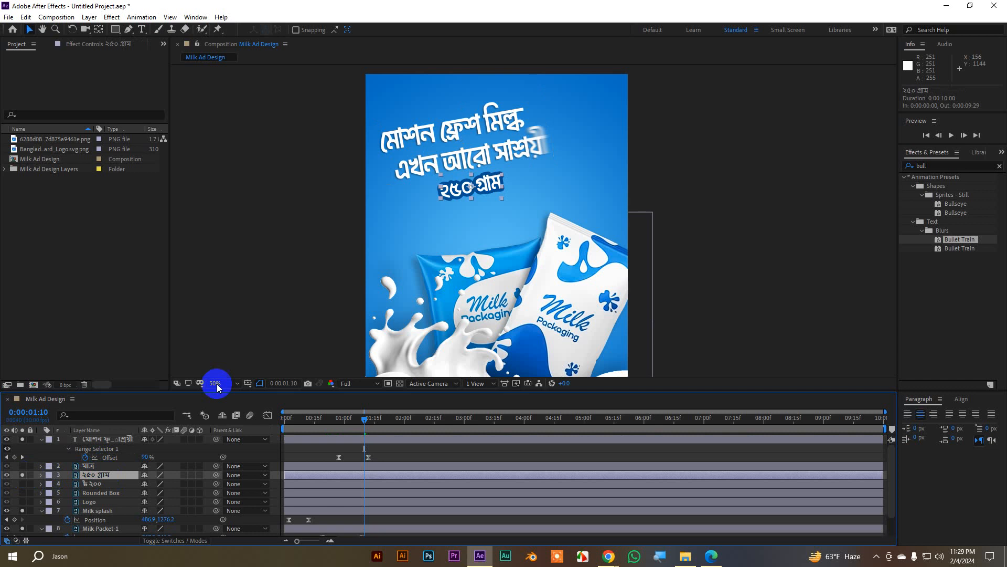
key("period")
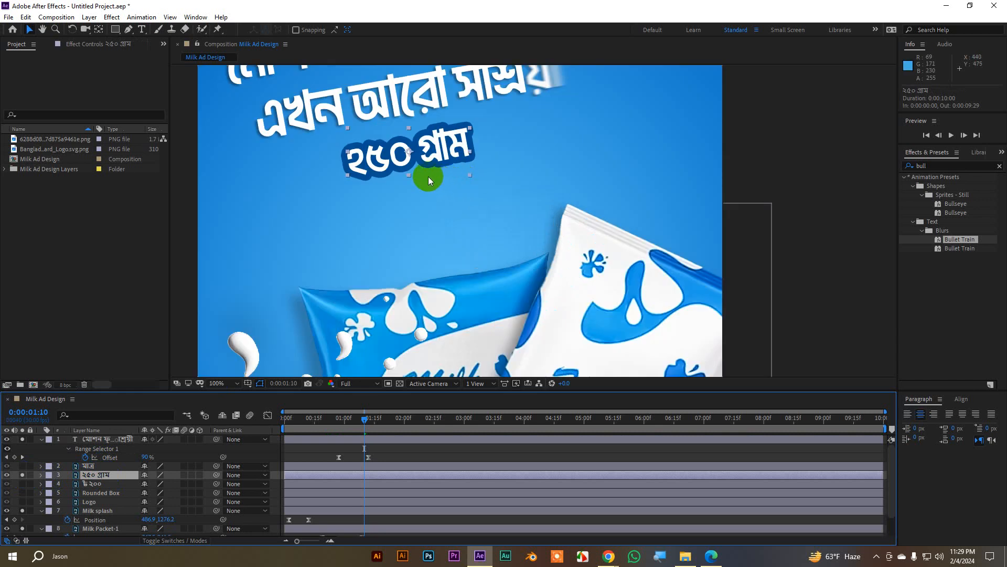
left_click_drag(428, 176, 467, 197)
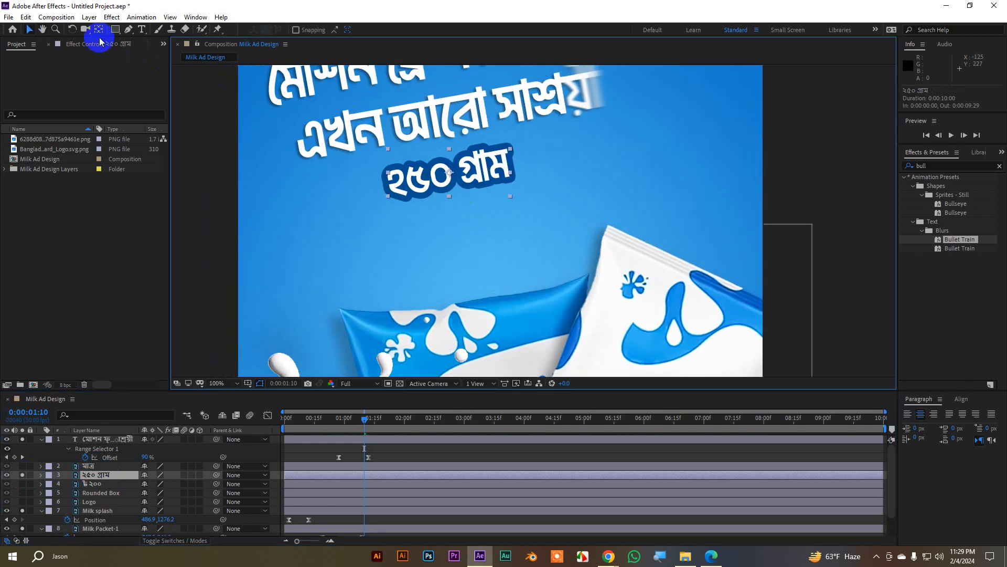
left_click(99, 29)
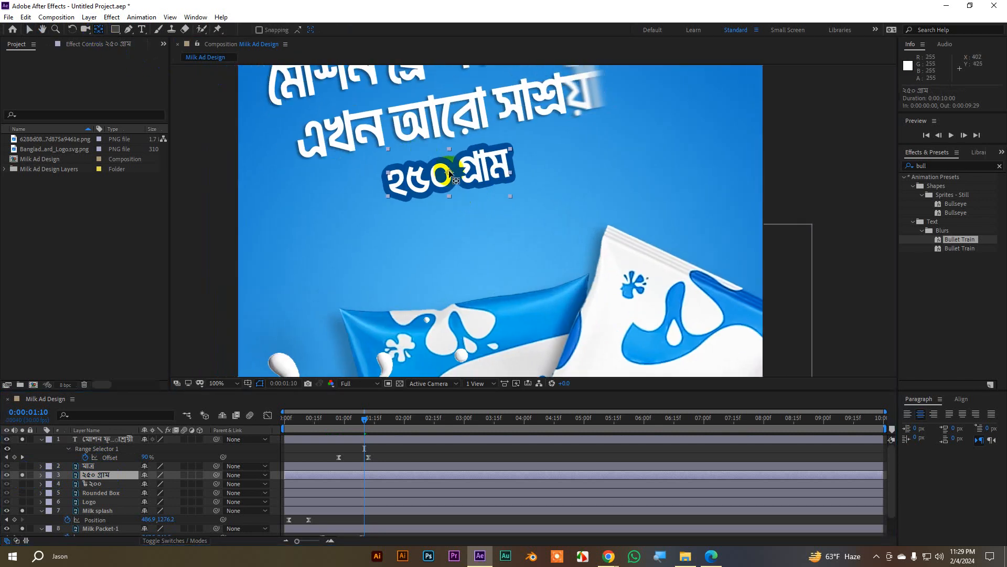
left_click_drag(450, 174, 455, 190)
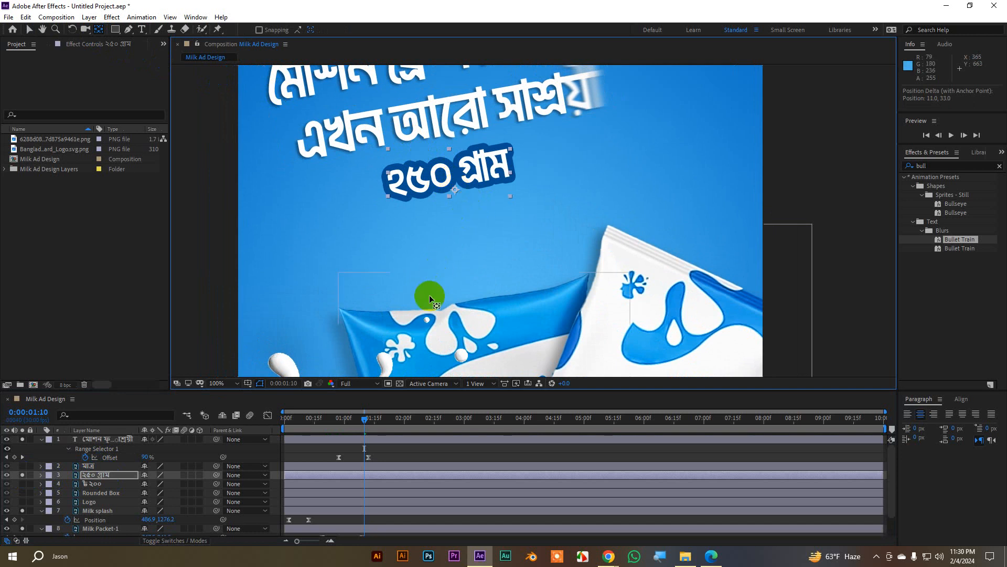
Add Scale keyframes of 100% to the ২৫০ গ্রাম layer at 0:00:01:10 and 0:00:02:00.
key("s")
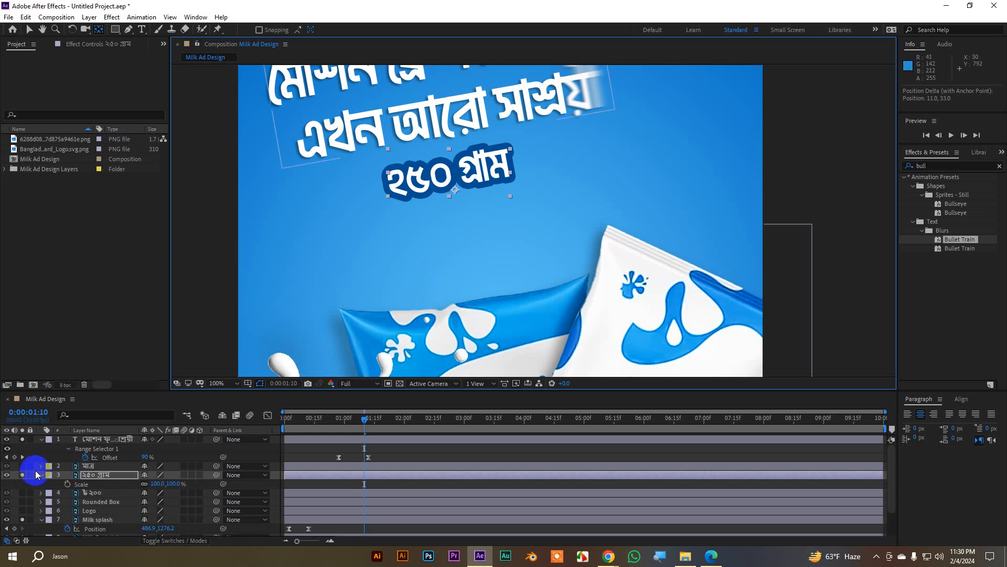
left_click(90, 487)
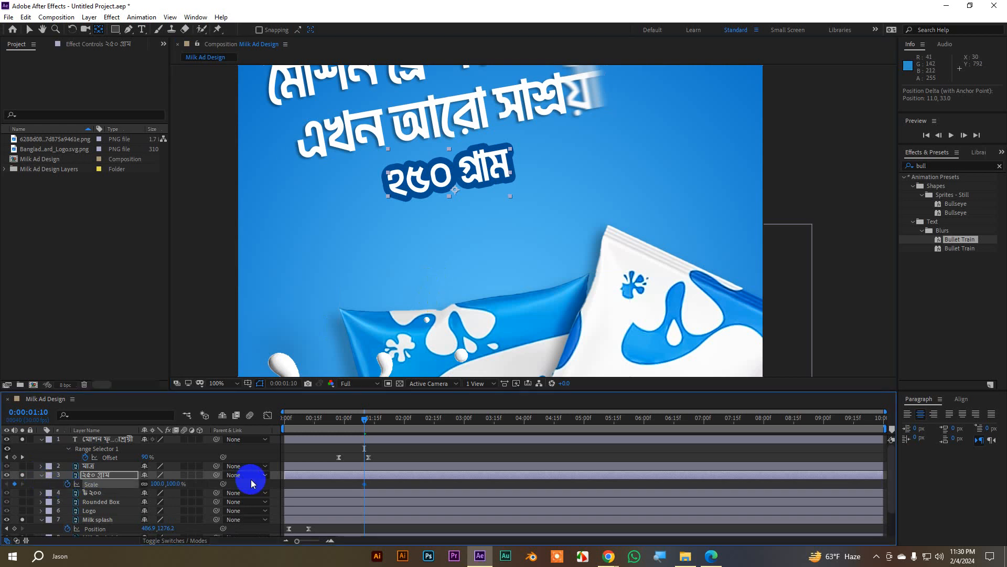
key("space")
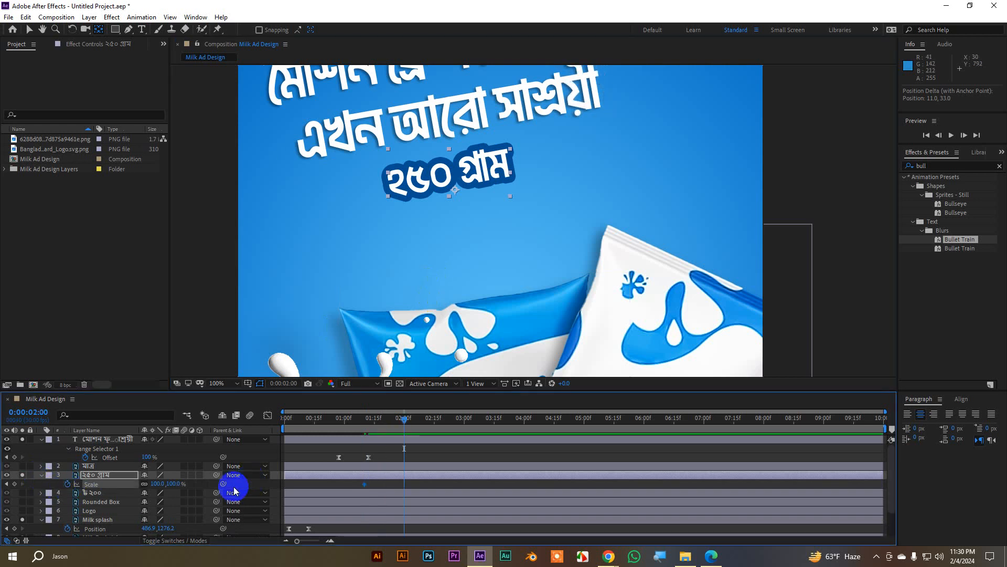
left_click(15, 483)
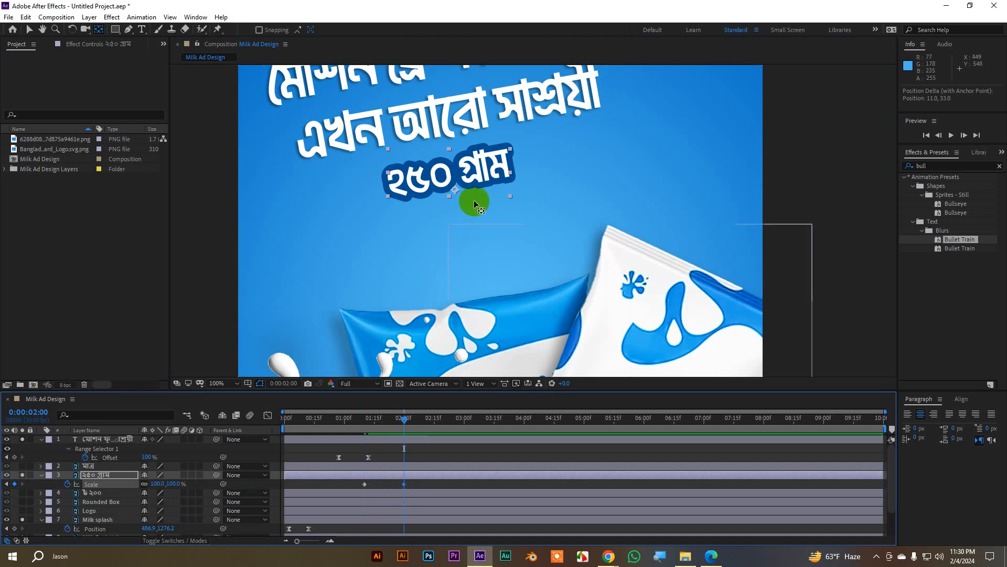
Set the ২৫০ গ্রাম layer's first Scale keyframe to 0% and scrub through its growth with the Selection tool active.
left_click(7, 484)
left_click(155, 484)
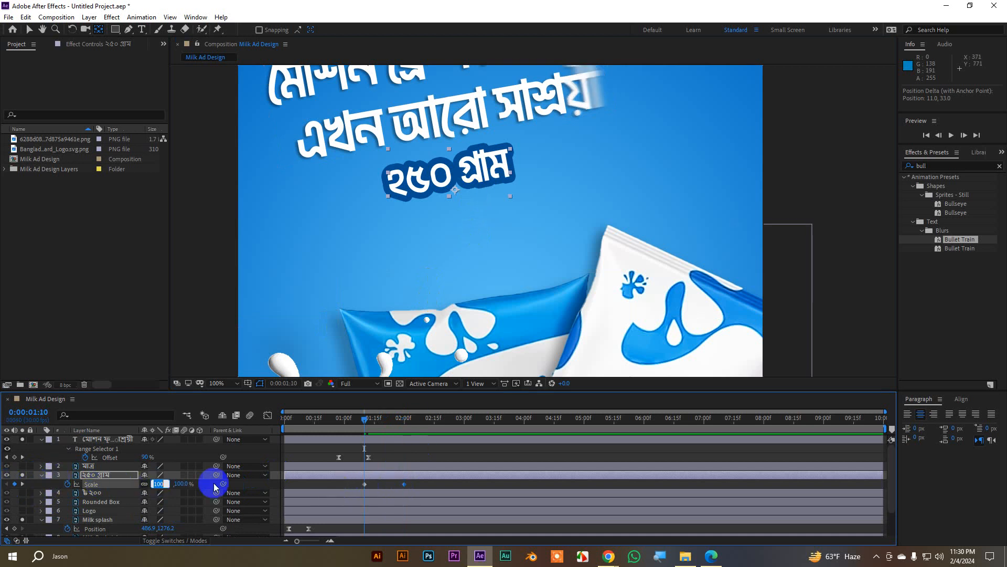
key("Return")
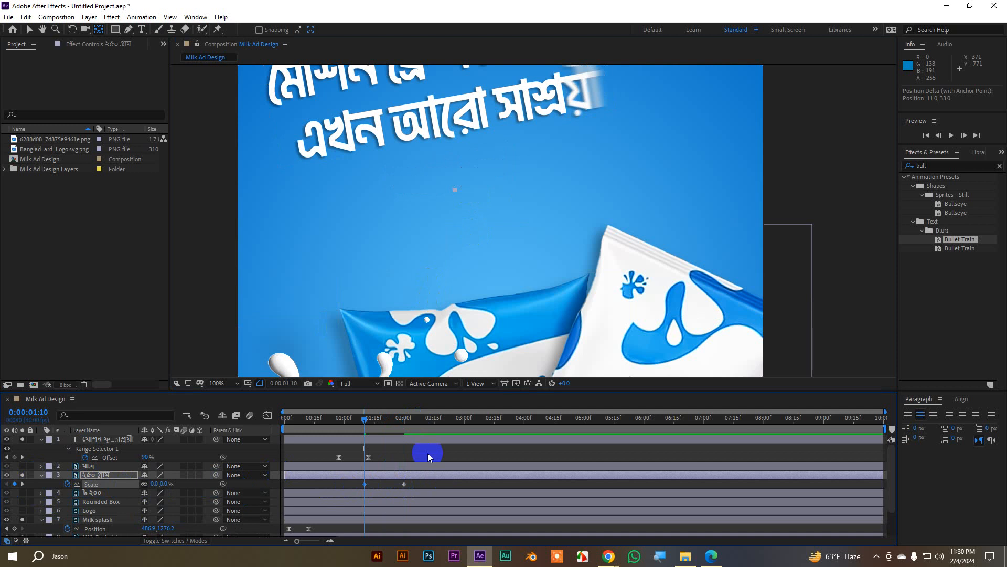
left_click(377, 420)
left_click_drag(381, 424, 359, 438)
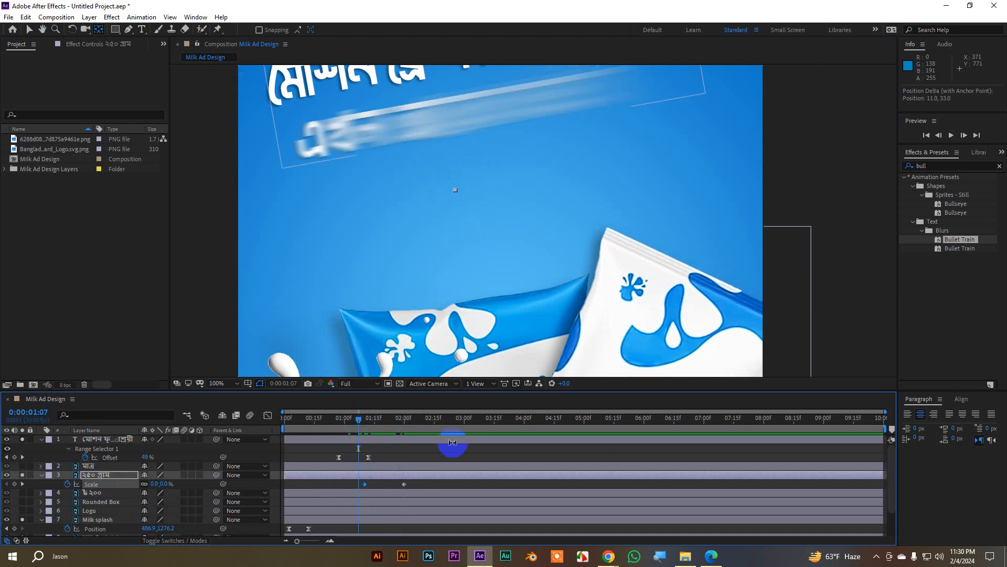
left_click(29, 29)
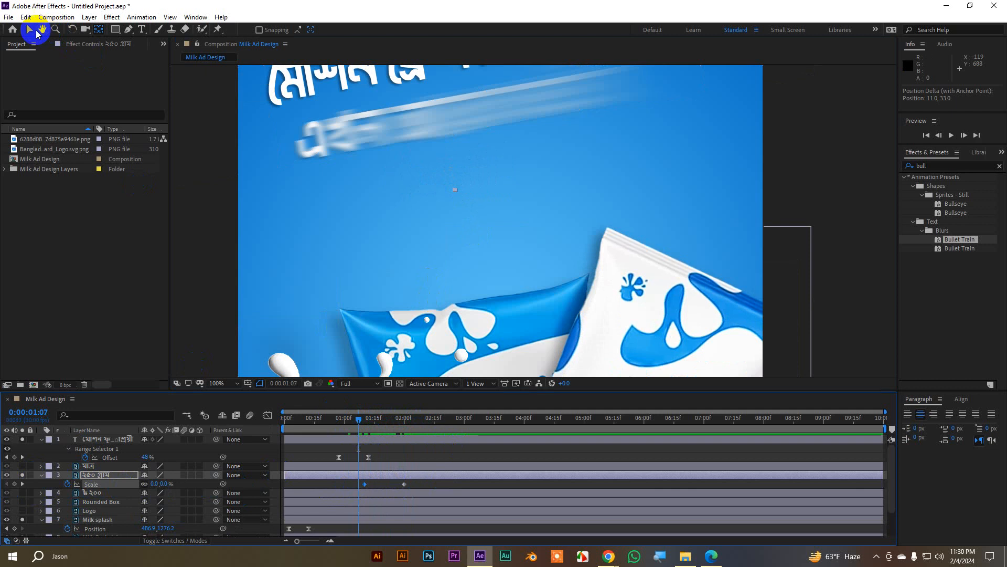
left_click_drag(488, 407, 401, 422)
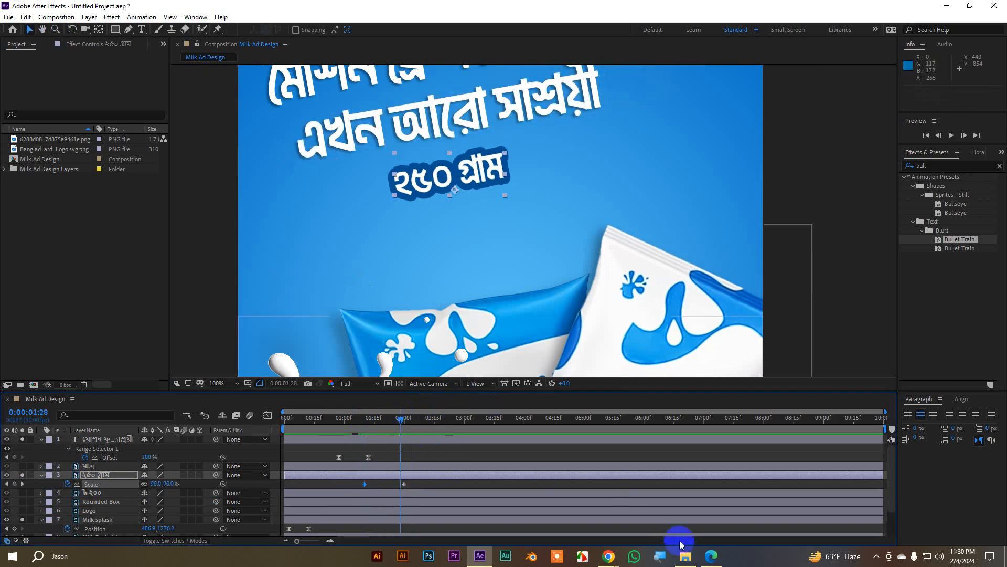
Open Expression.docx from the MGVE Batch-06 folder in Word and copy the complete Inertial Bounce Expression code without its heading.
left_click(686, 556)
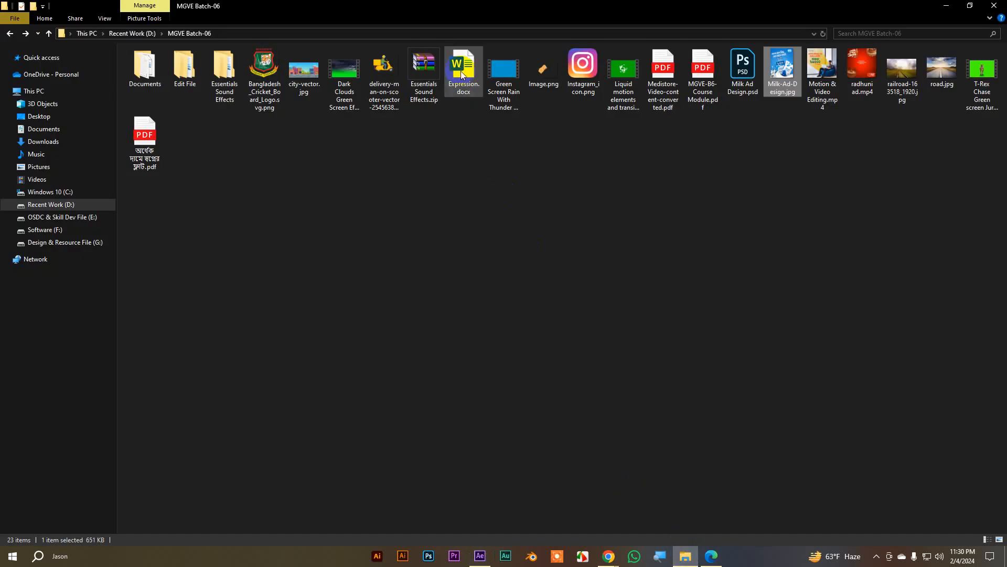
double_click(461, 72)
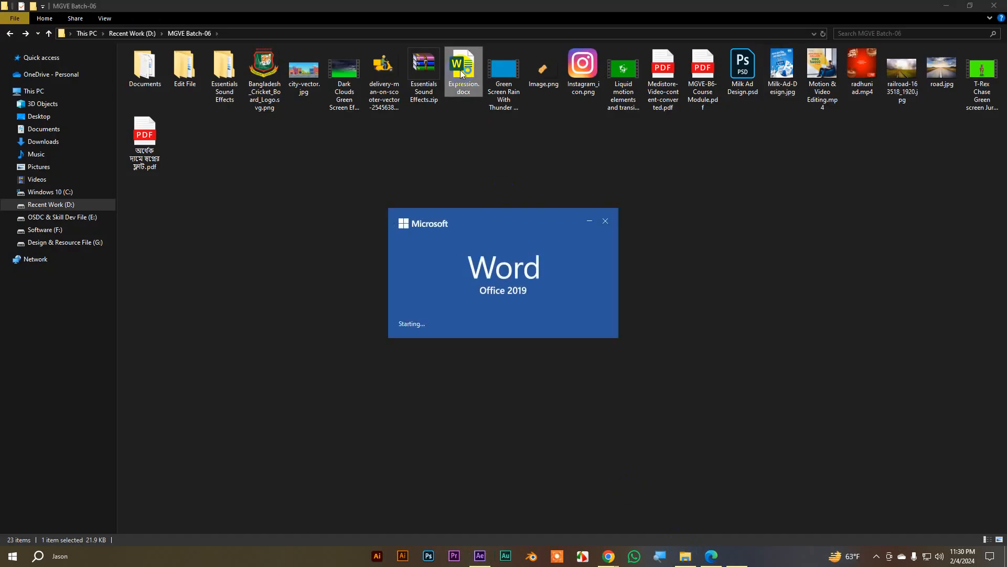
scroll(405, 236, "down", 3)
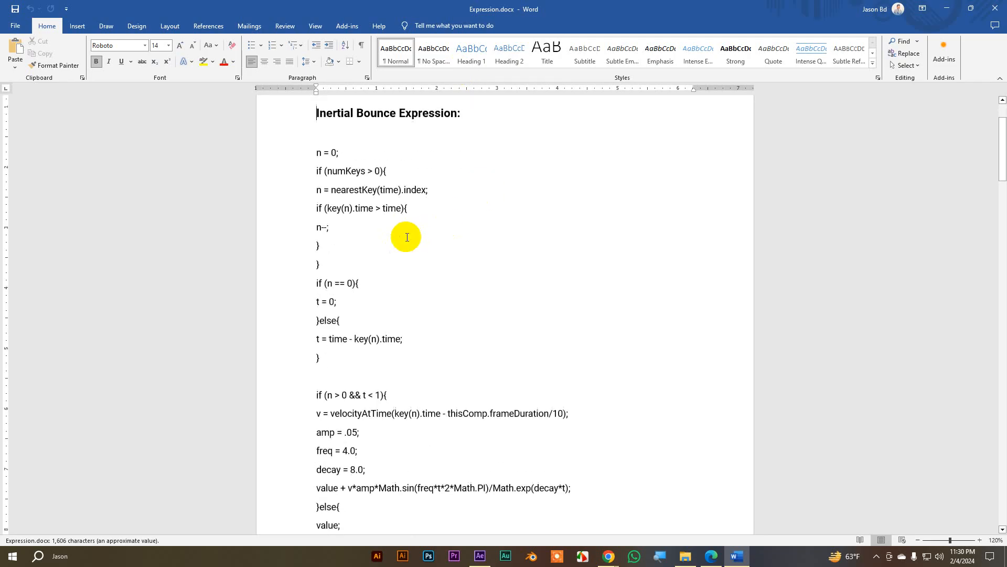
scroll(338, 259, "up", 3)
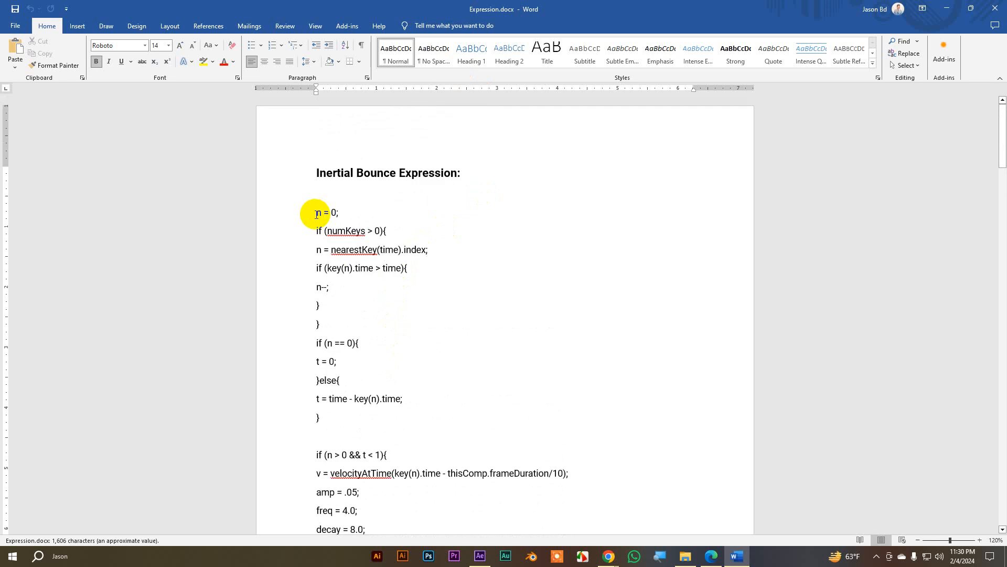
left_click_drag(316, 214, 324, 447)
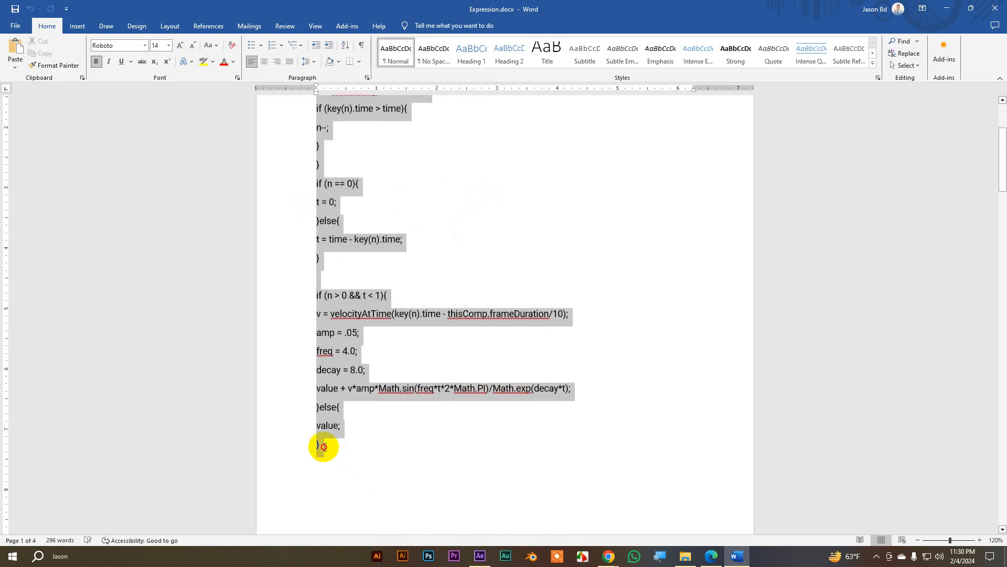
scroll(423, 330, "up", 1)
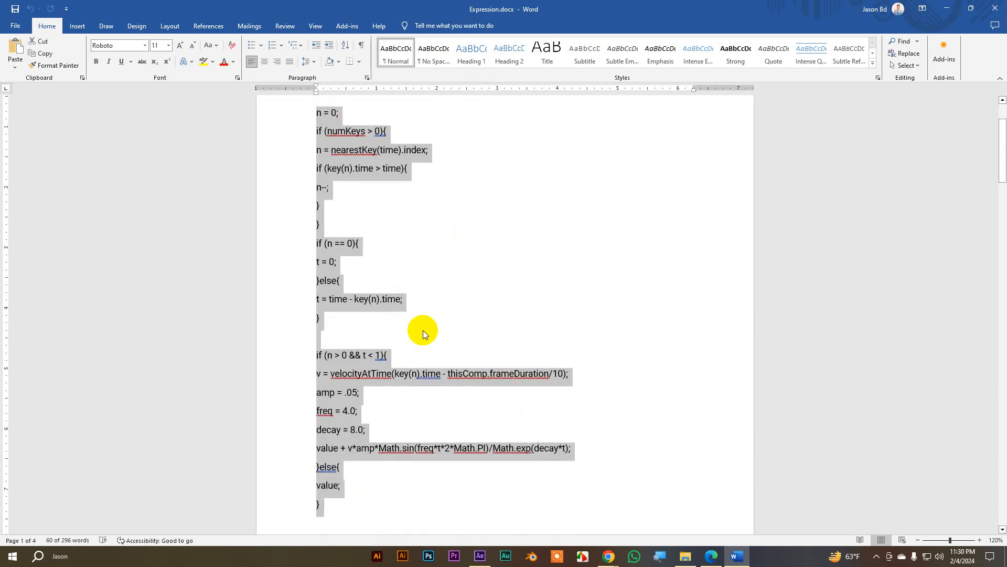
left_click(947, 8)
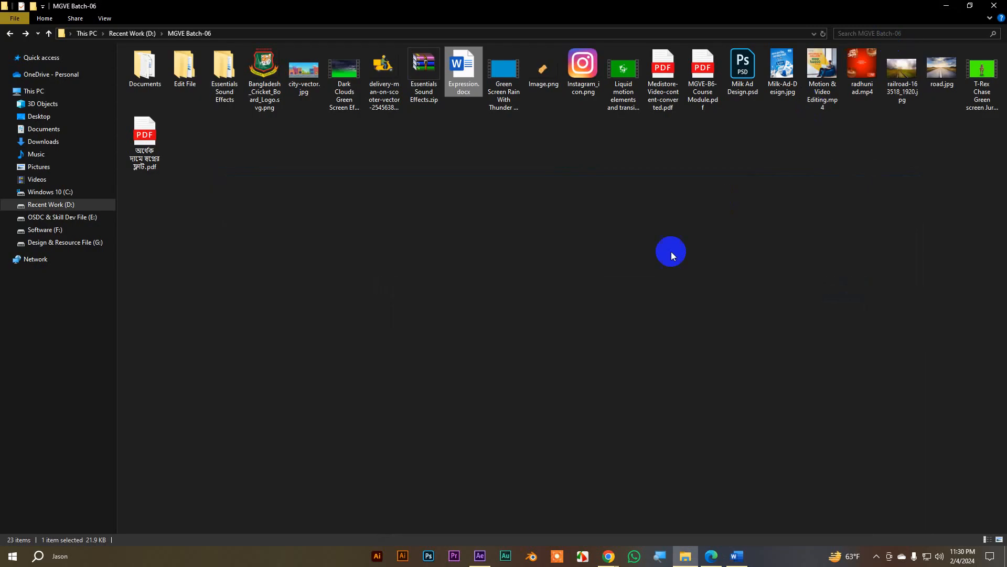
Switch back to After Effects and apply the copied inertial bounce code as an expression on the ২৫০ গ্রাম layer's Scale.
left_click(480, 556)
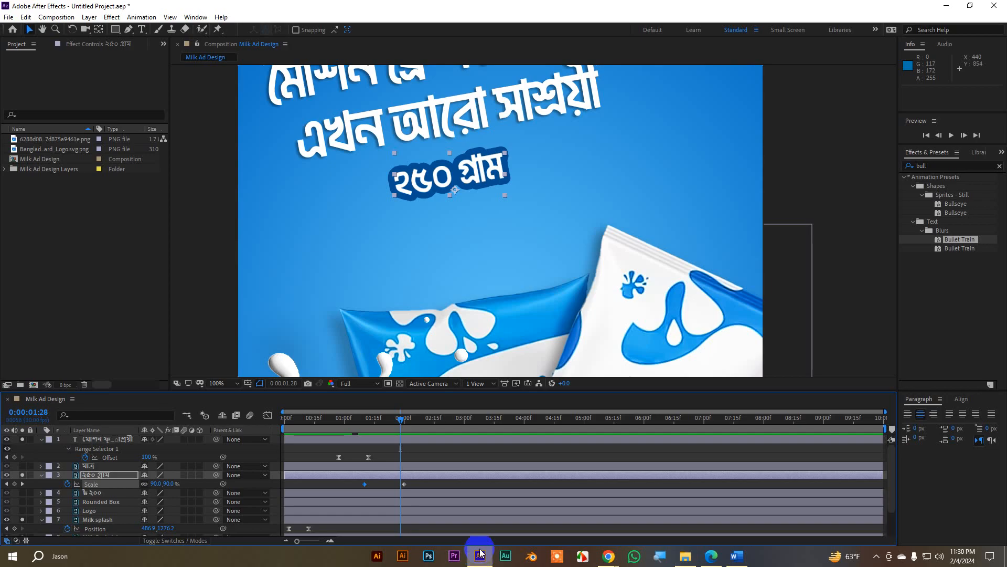
left_click(67, 484, "alt")
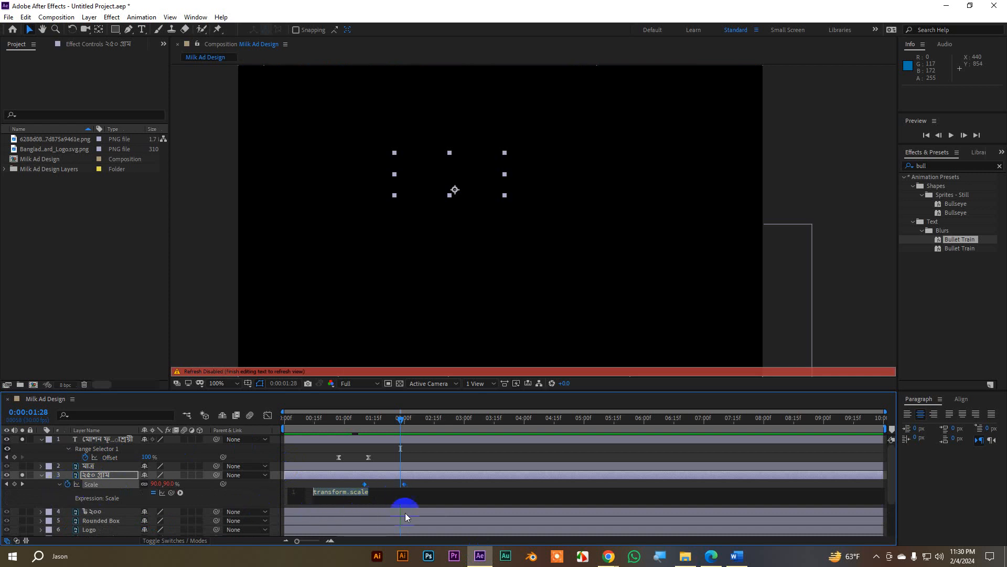
key("ctrl+v")
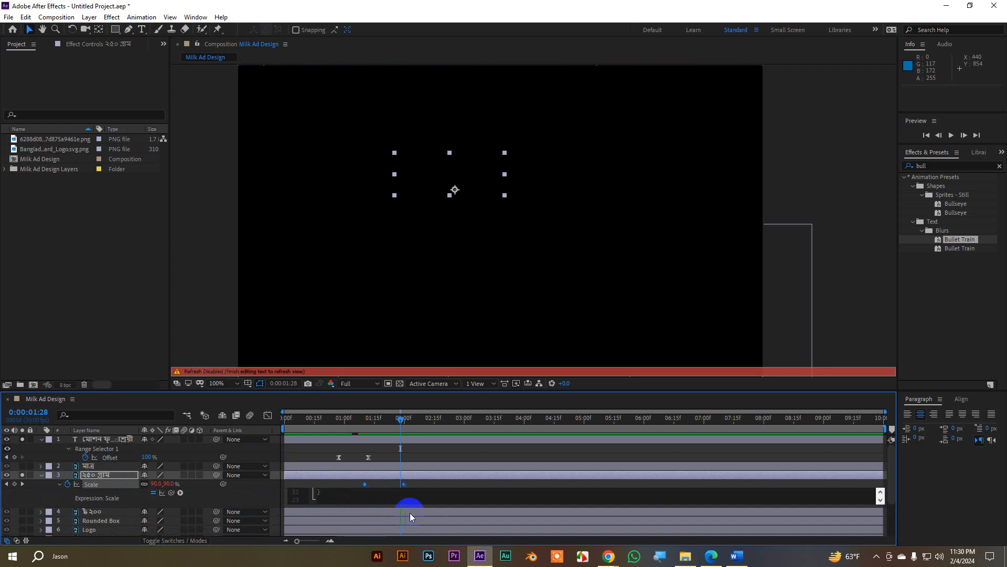
left_click(845, 327)
Preview the weight label's bounce from just before its first Scale keyframe, replaying and scrubbing through the entrance.
left_click_drag(404, 420, 342, 422)
key("space")
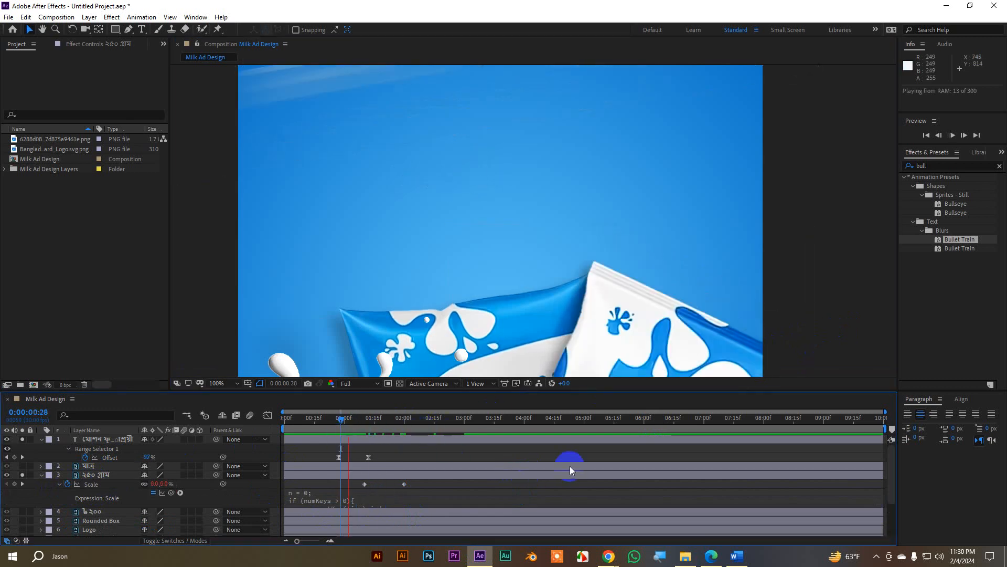
left_click_drag(438, 421, 361, 435)
key("space")
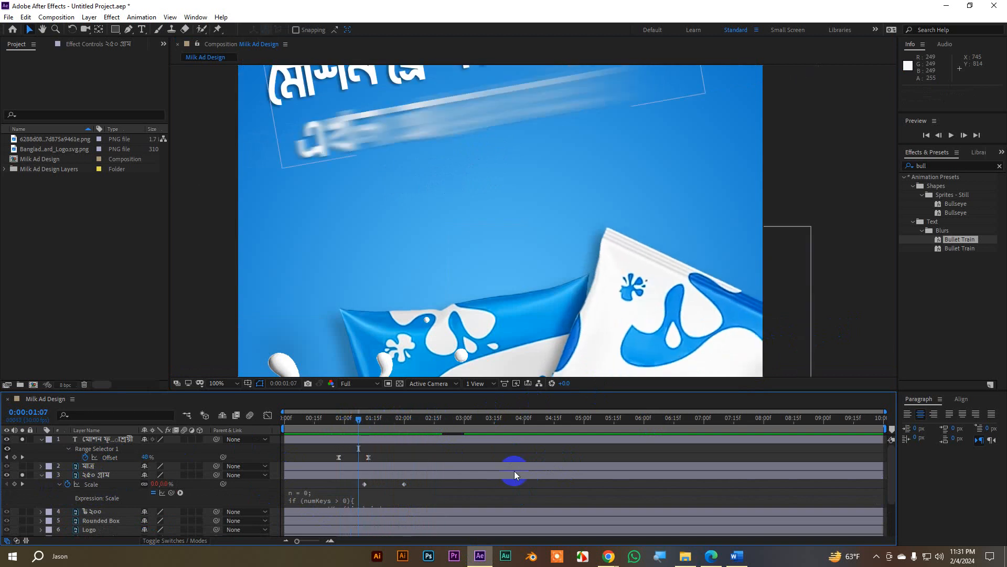
key("space")
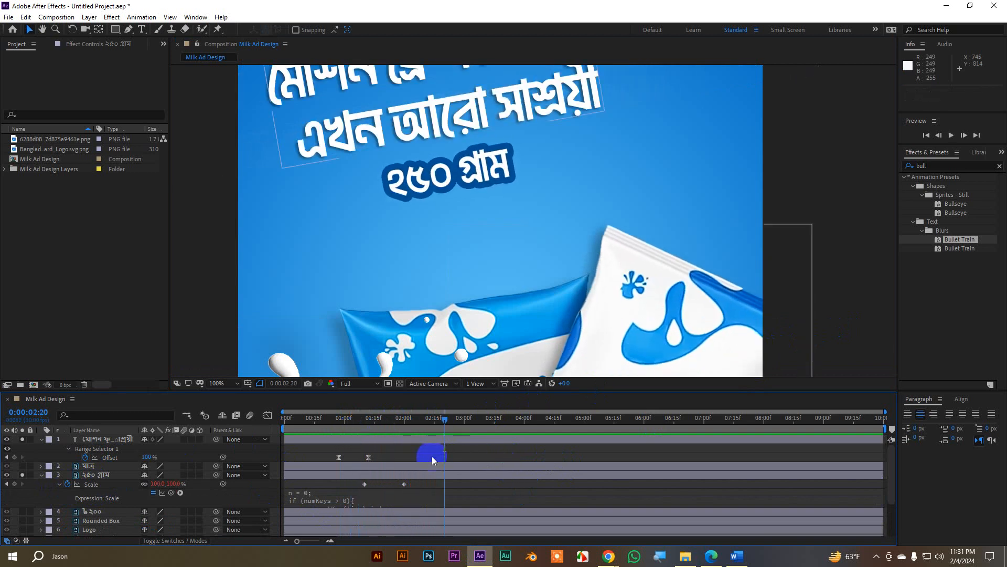
left_click_drag(431, 424, 389, 450)
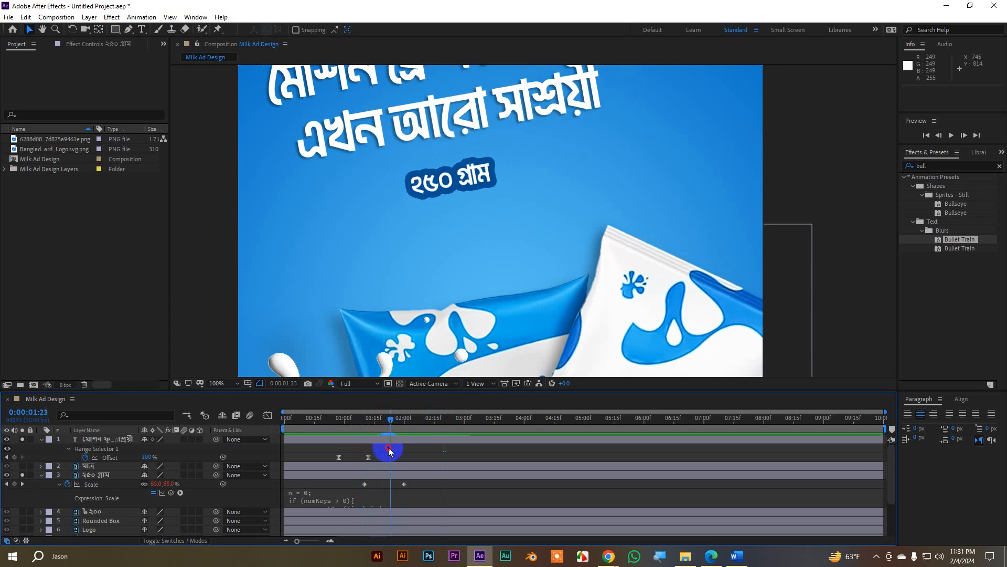
Move the ২৫০ গ্রাম layer's last Scale keyframe to about 0:00:01:16 and preview the faster bounce.
left_click(407, 484)
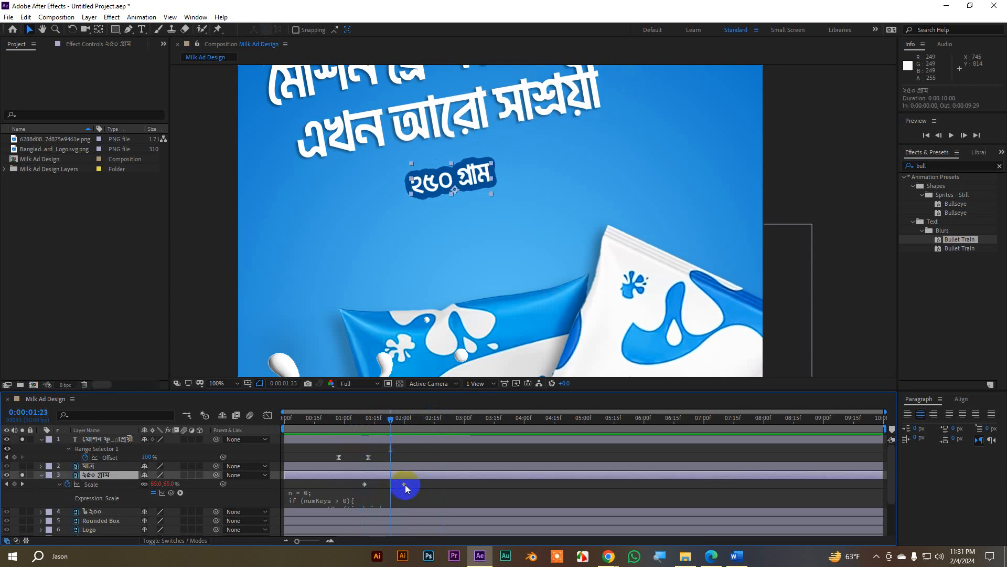
left_click_drag(405, 487, 376, 486)
left_click_drag(364, 421, 335, 422)
key("space")
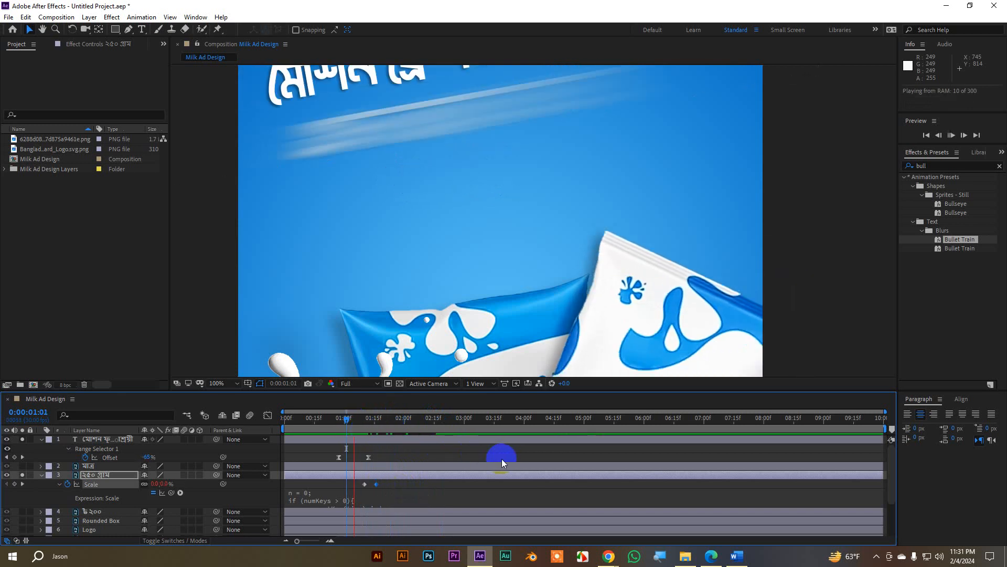
left_click(353, 428)
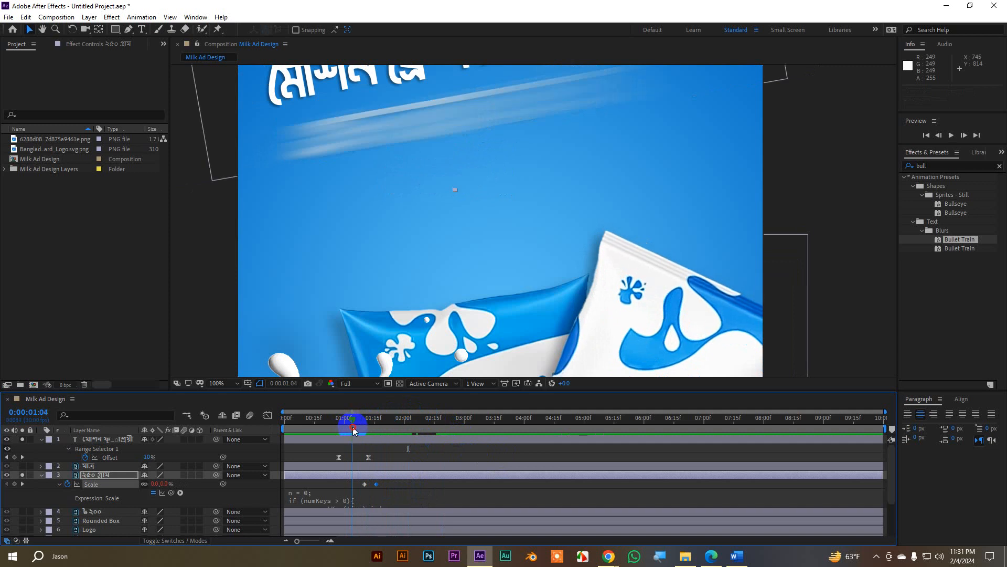
key("space")
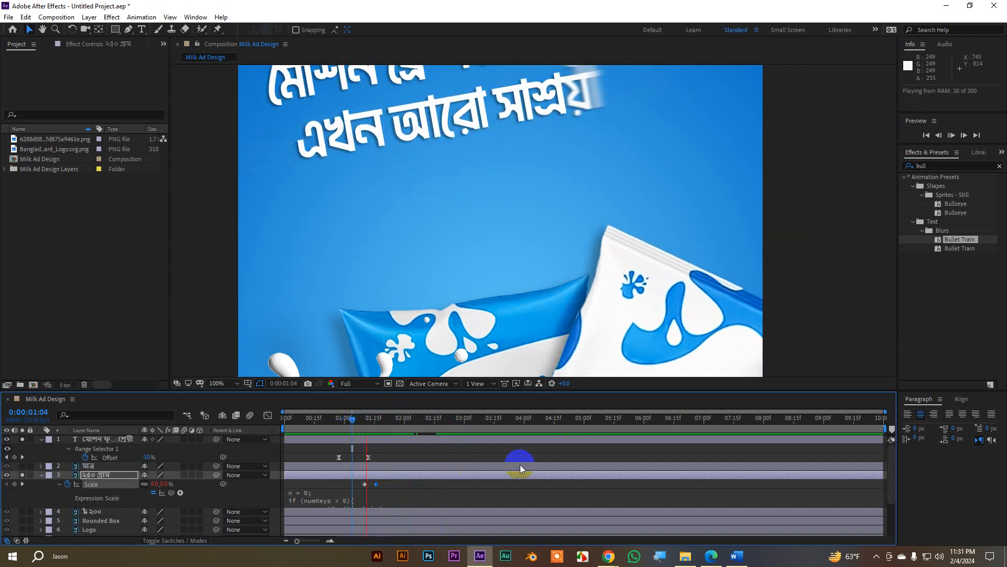
Play the whole animation from the start and park the playhead at 0:00:01:15.
left_click_drag(304, 420, 259, 423)
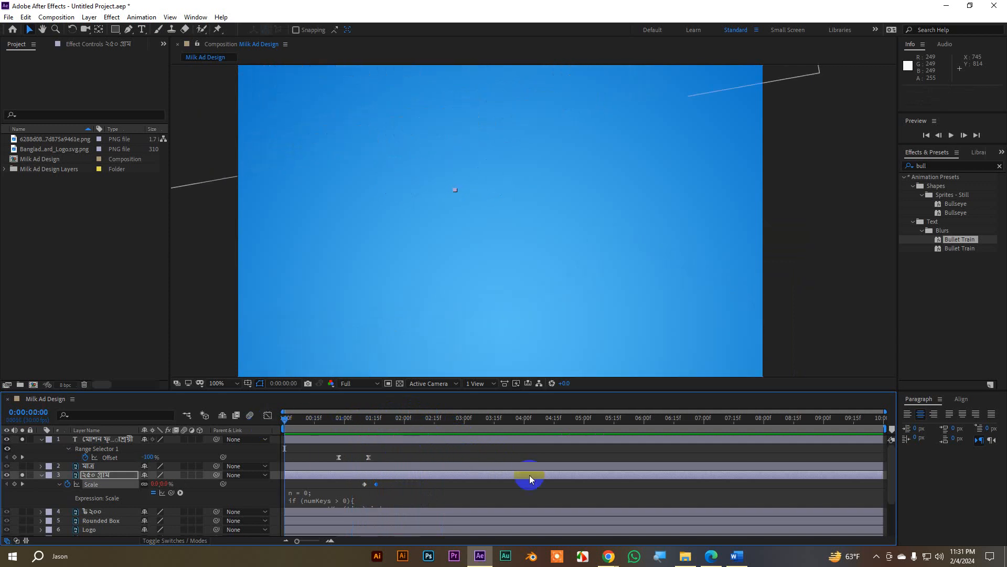
key("space")
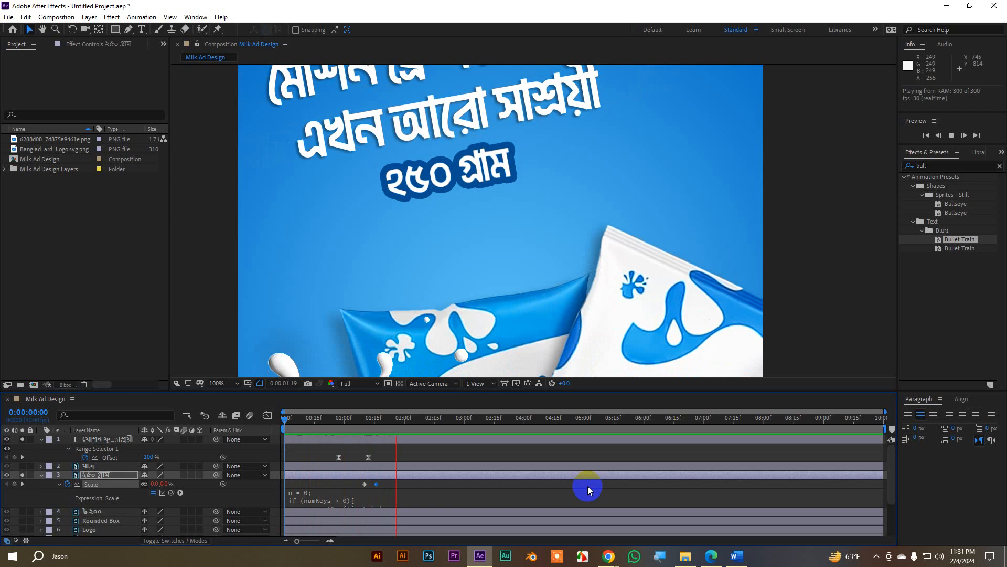
key("space")
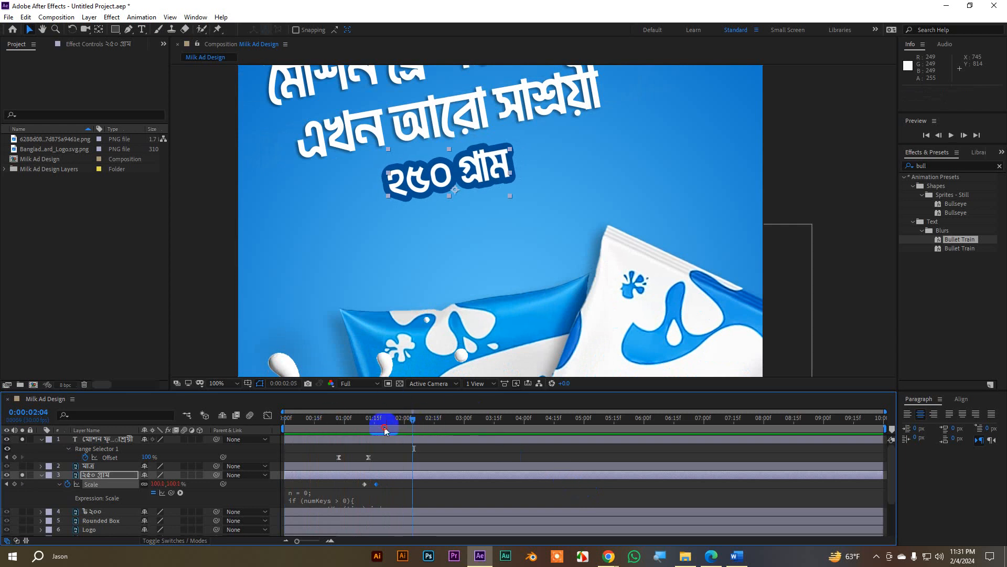
left_click_drag(384, 426, 379, 430)
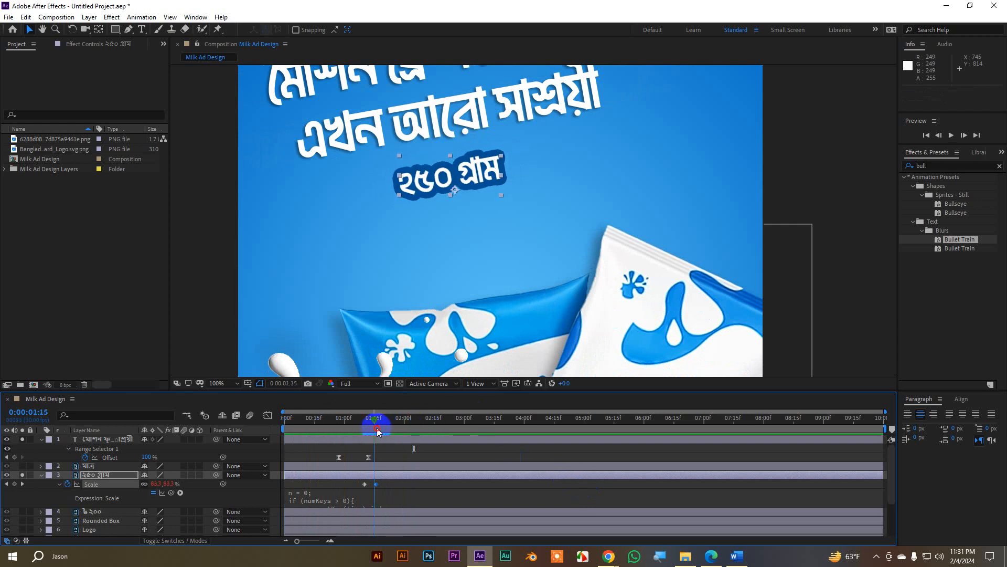
Copy both Scale keyframes of the ২৫০ গ্রাম layer, and select and solo the মাত্র layer.
left_click(103, 467)
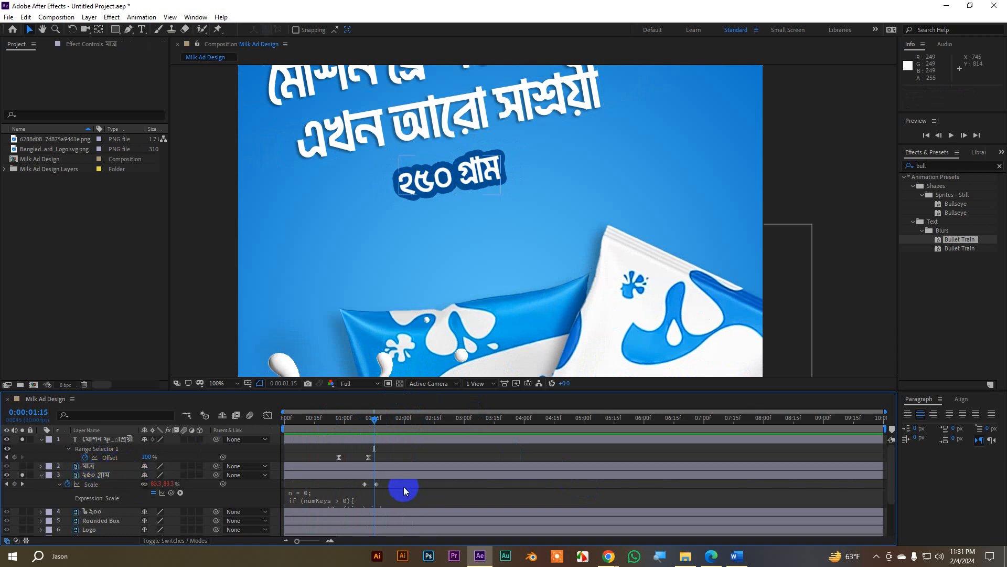
left_click(366, 486)
left_click_drag(366, 488, 358, 486)
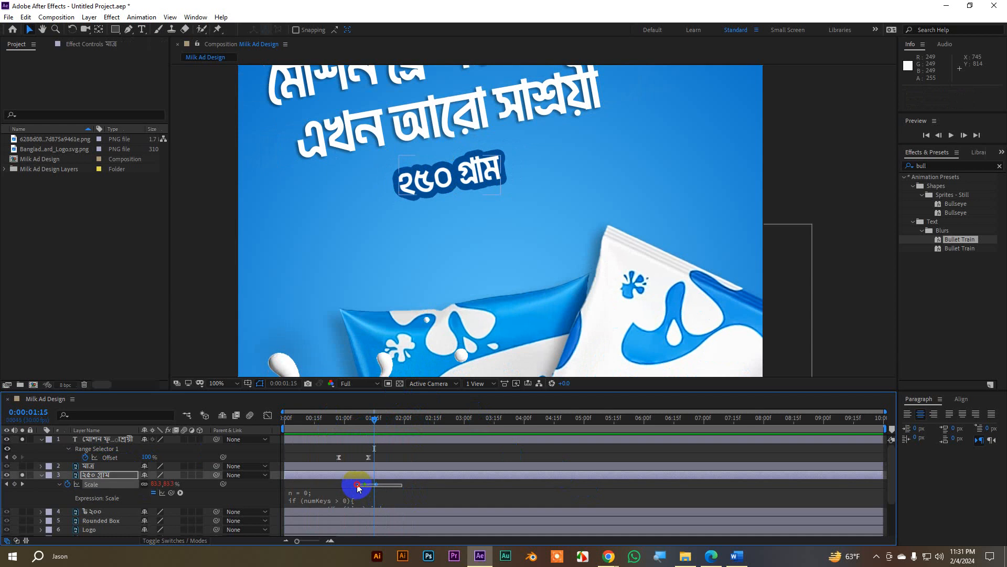
key("ctrl+c")
left_click(101, 466)
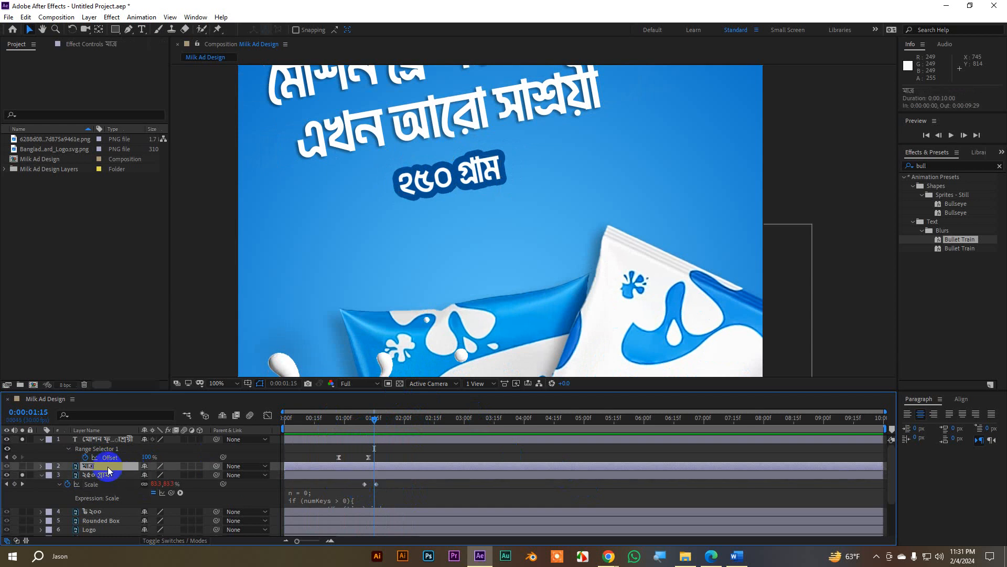
left_click(22, 466)
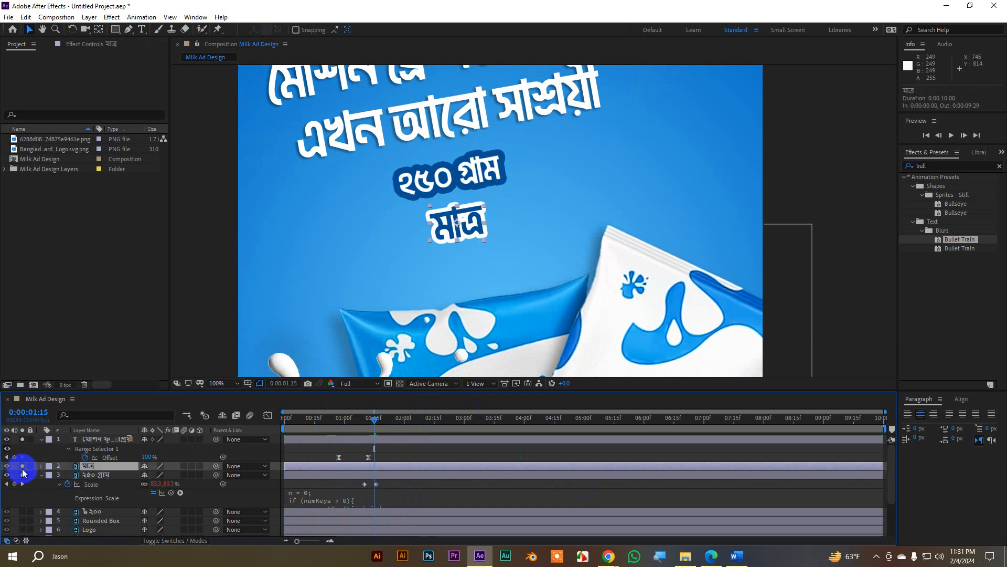
Move the মাত্র layer's anchor point to its bottom centre and paste the copied Scale keyframes at 0:00:01:15.
left_click(98, 29)
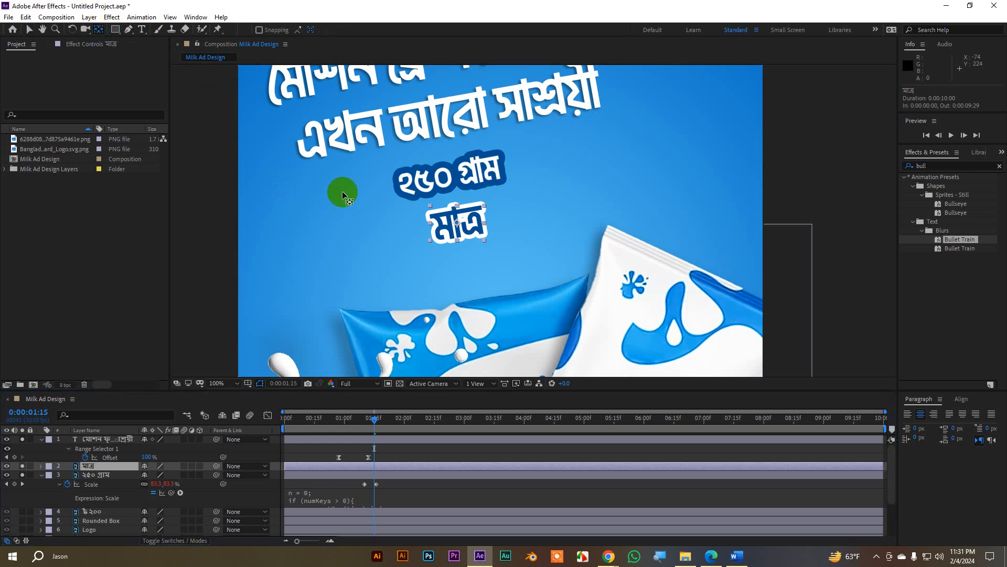
left_click_drag(457, 222, 460, 252)
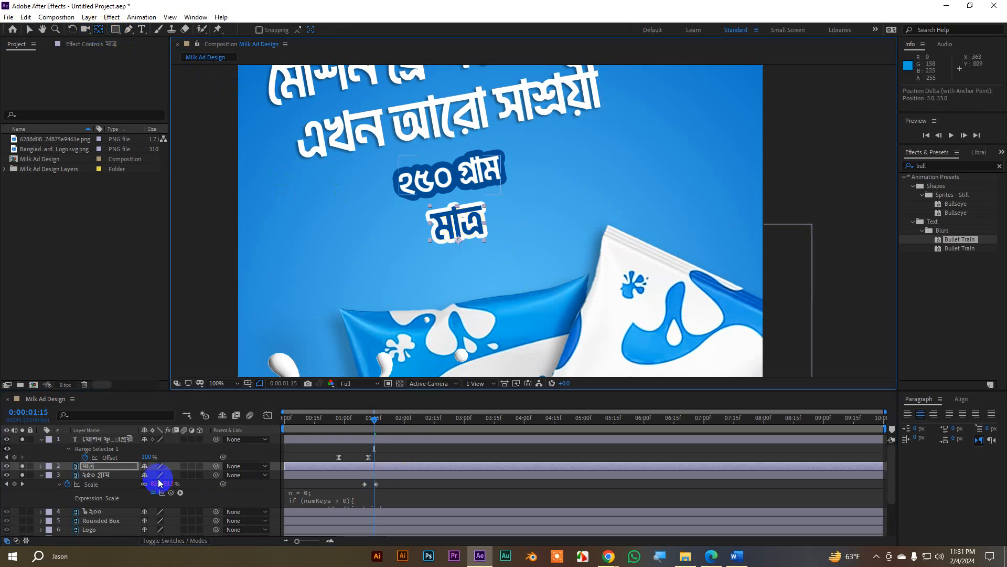
key("s")
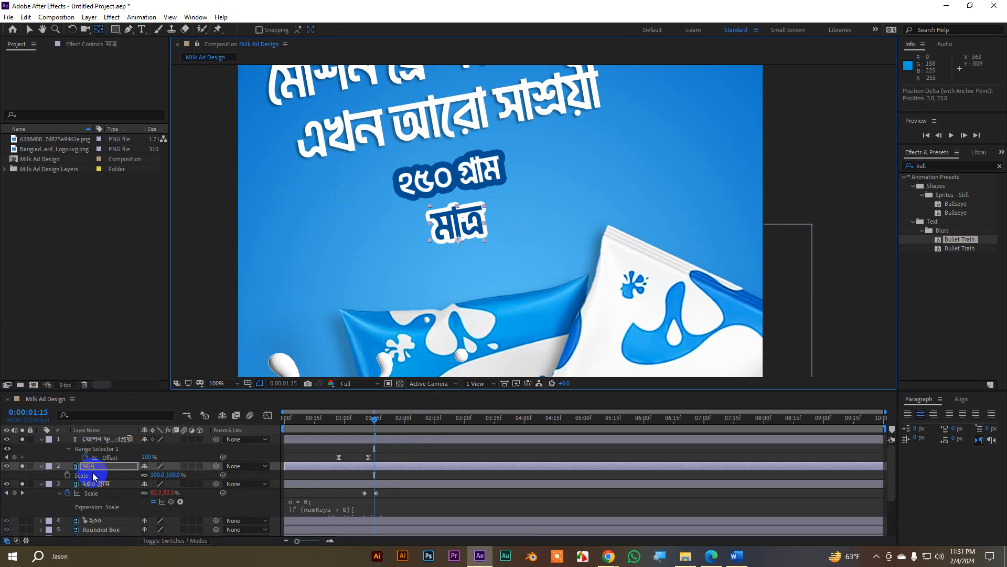
key("ctrl+v")
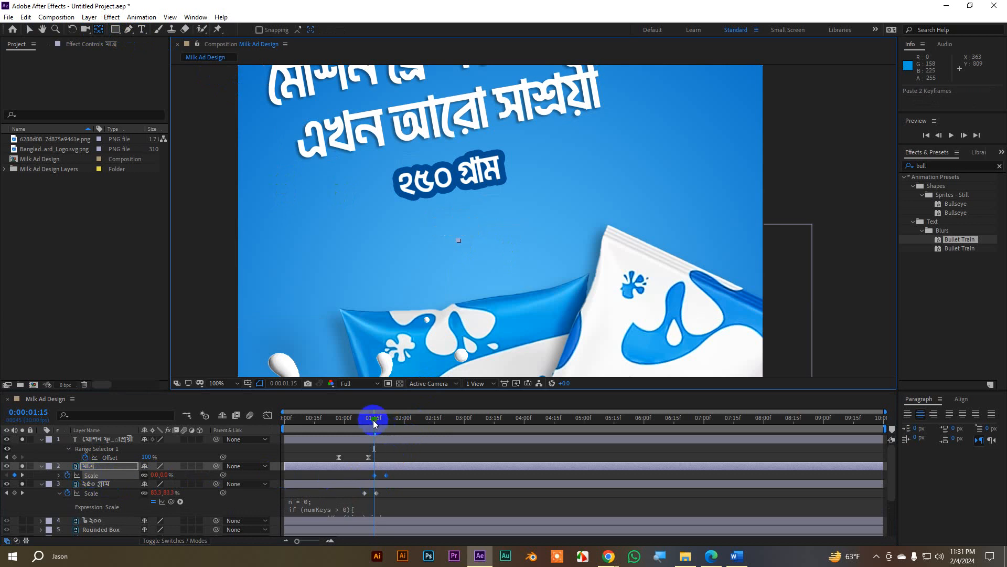
Preview the মাত্র layer's bounce twice from just before its entrance and park the playhead at 0:00:01:20.
mouse_move(375, 421)
left_mouse_down()
mouse_move(414, 423)
mouse_move(366, 438)
left_mouse_up()
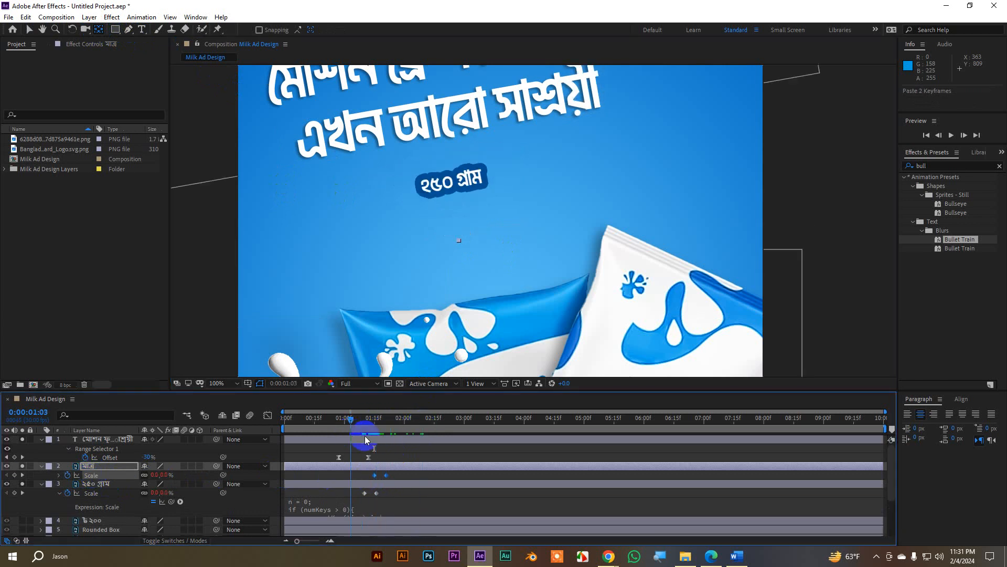
key("space")
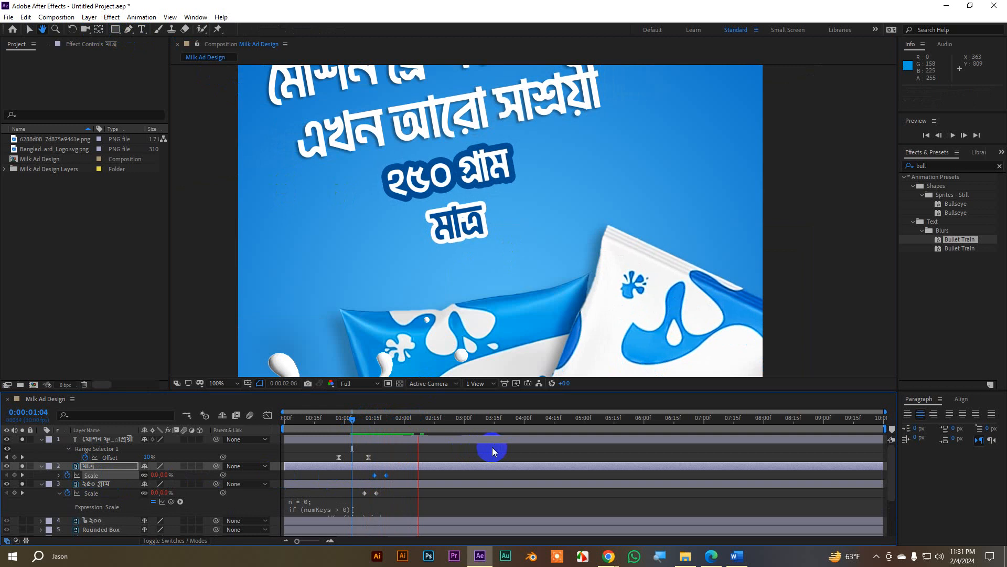
left_click_drag(422, 420, 346, 420)
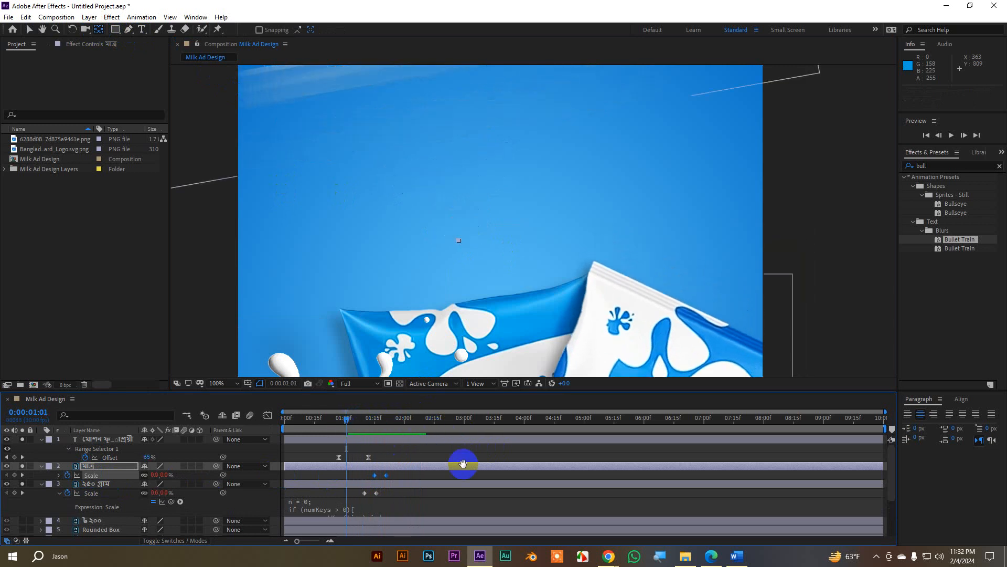
key("space")
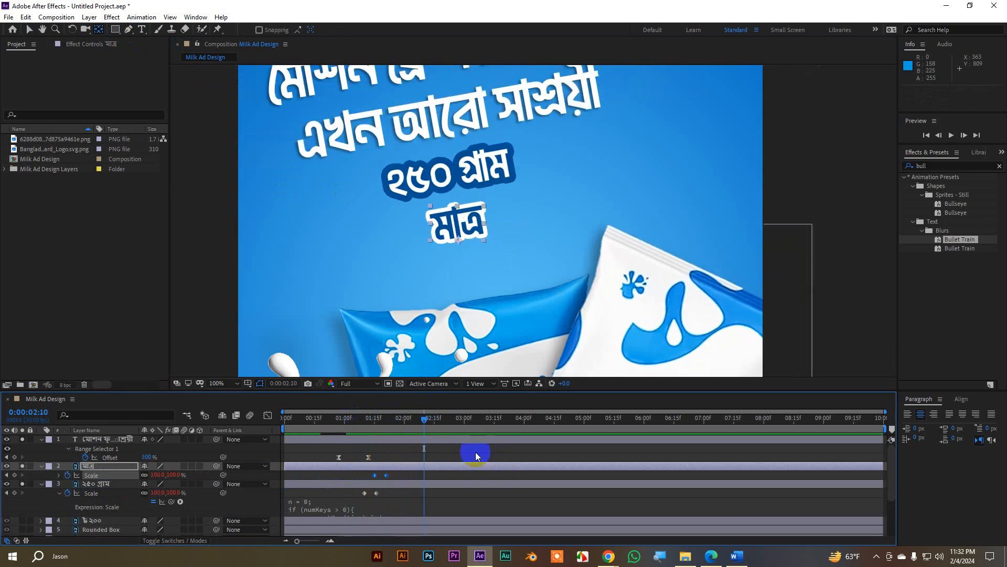
left_click_drag(425, 418, 386, 441)
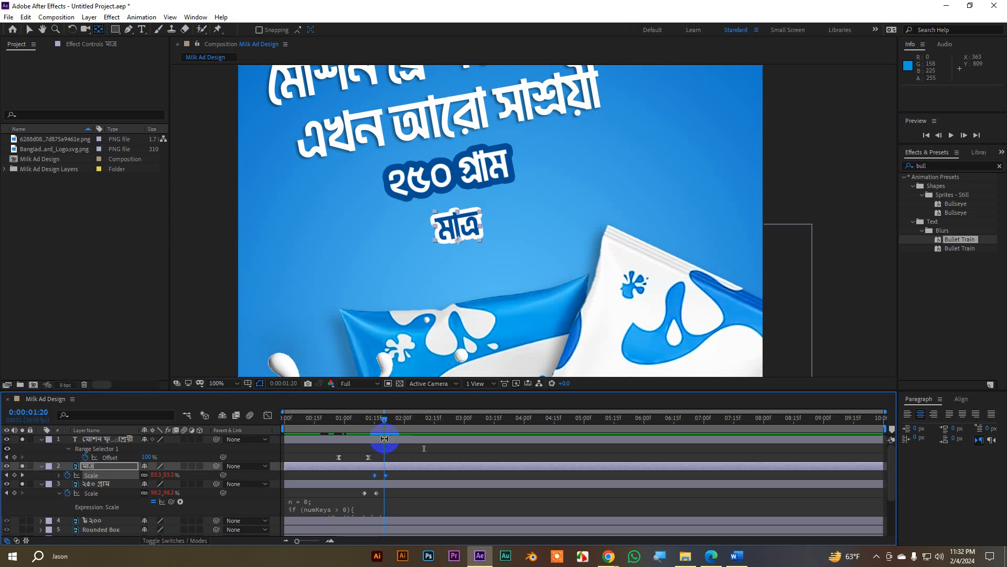
Select the ৳ ২০০ layer and solo it together with the Rounded Box layer.
scroll(101, 493, "down", 2)
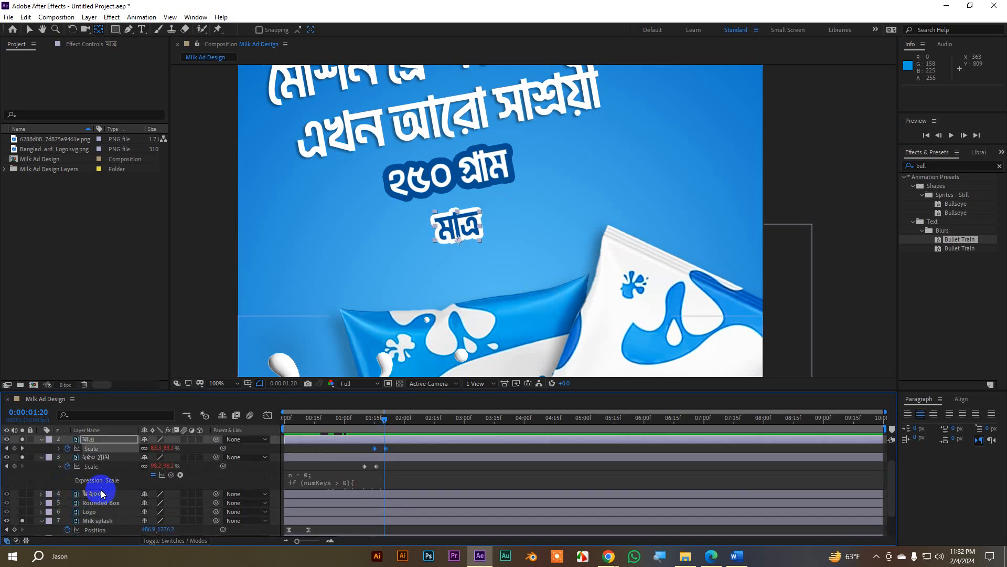
left_click(94, 457)
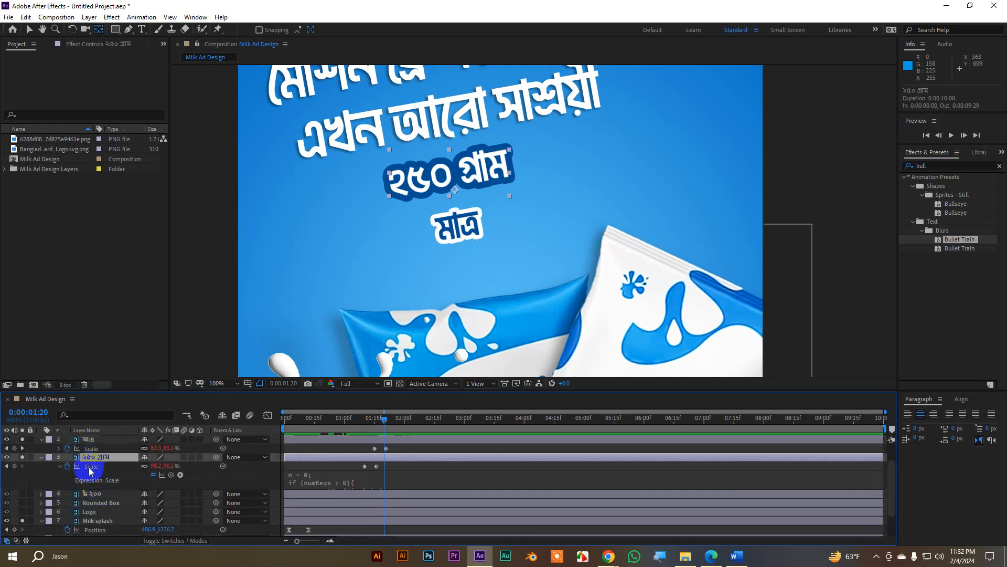
left_click(95, 496)
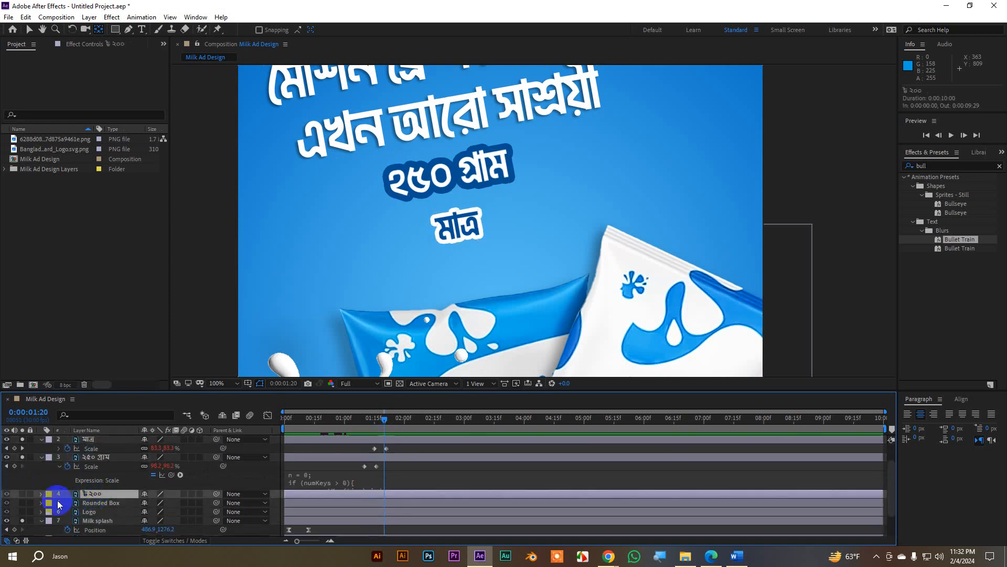
left_click(21, 494)
left_click(23, 503)
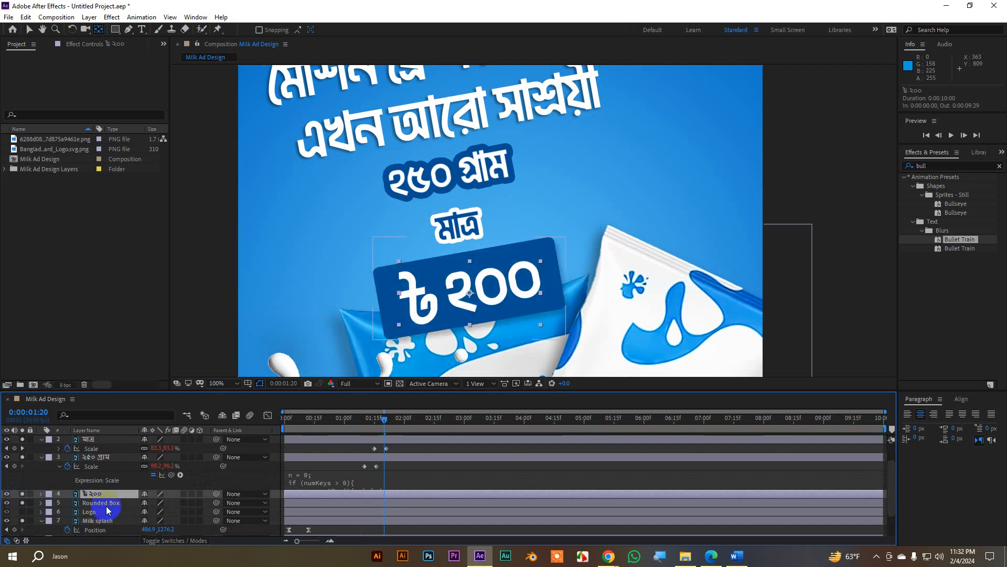
Move the ৳ ২০০ layer's anchor point to its lower-left corner and the Rounded Box's anchor point to the box's lower-right corner.
left_click(30, 30)
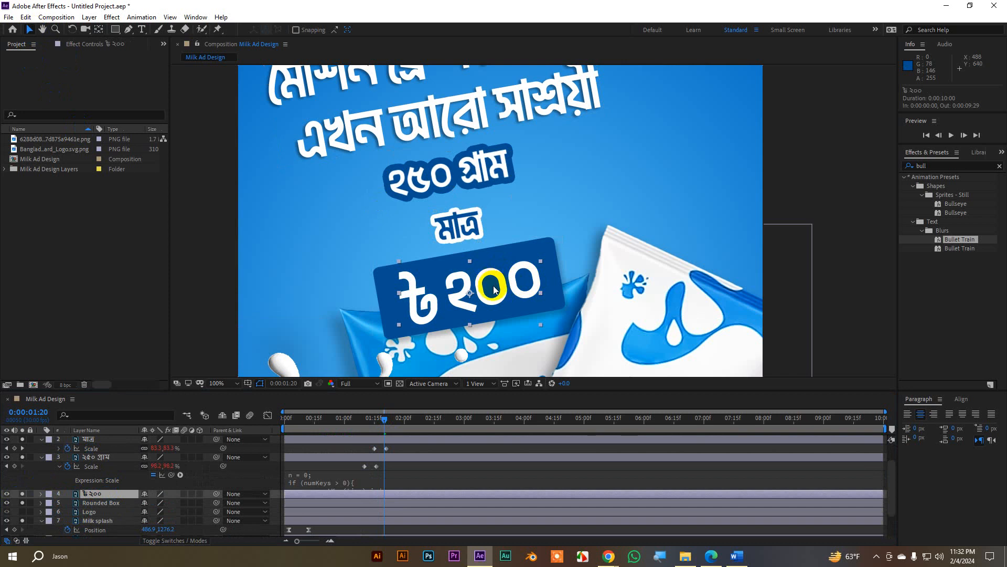
left_click(99, 31)
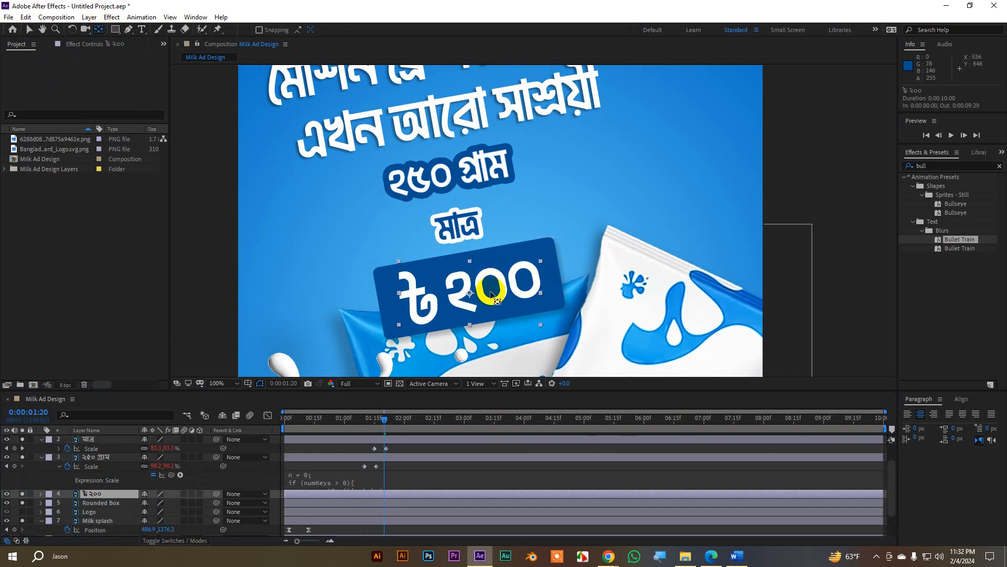
left_click_drag(470, 295, 401, 324)
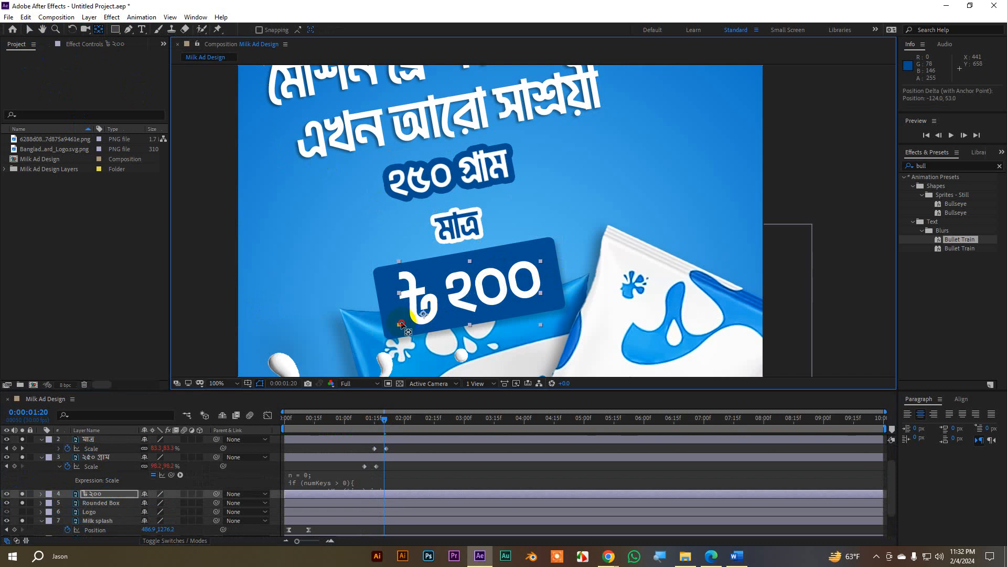
left_click(380, 285)
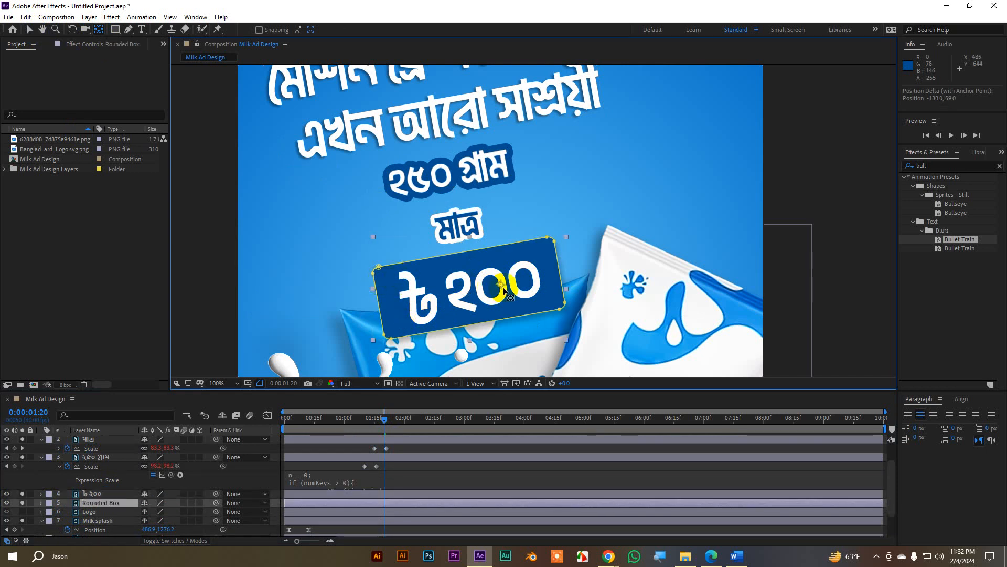
left_click_drag(502, 287, 559, 307)
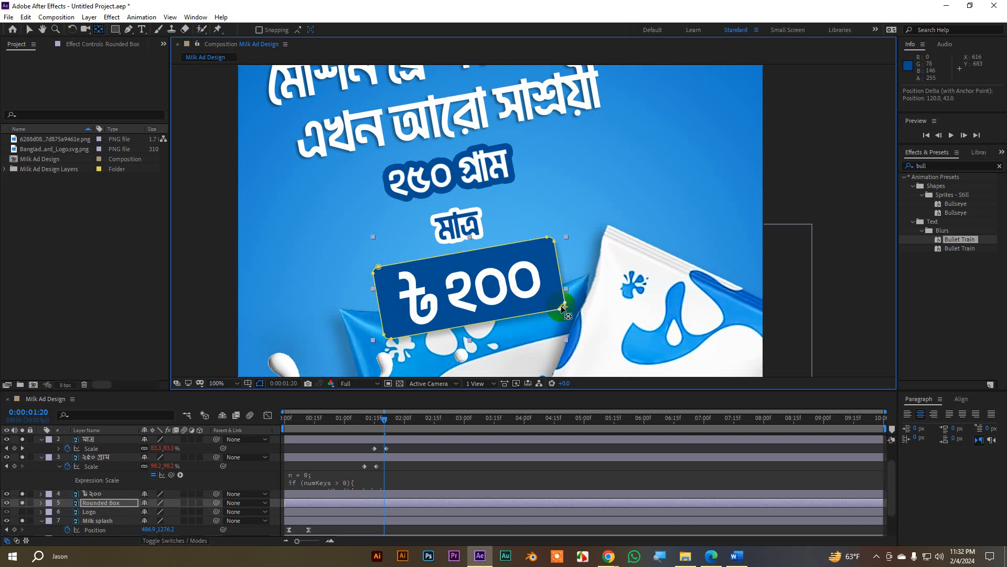
left_click(29, 29)
left_click(151, 434)
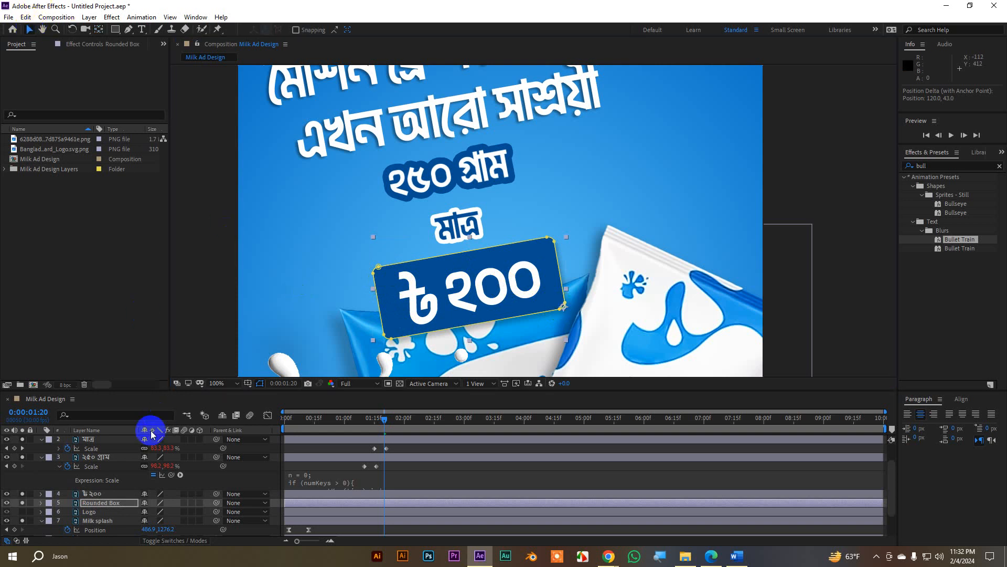
Select both the ৳ ২০০ and Rounded Box layers and add Scale and Rotation keyframes to them at 0:00:01:20.
left_click(96, 495, "shift")
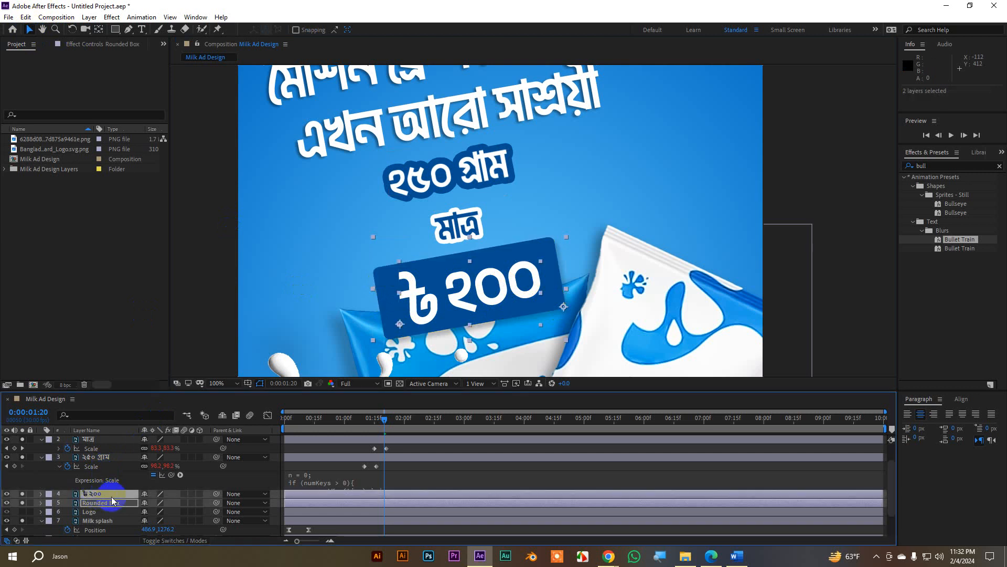
key("s")
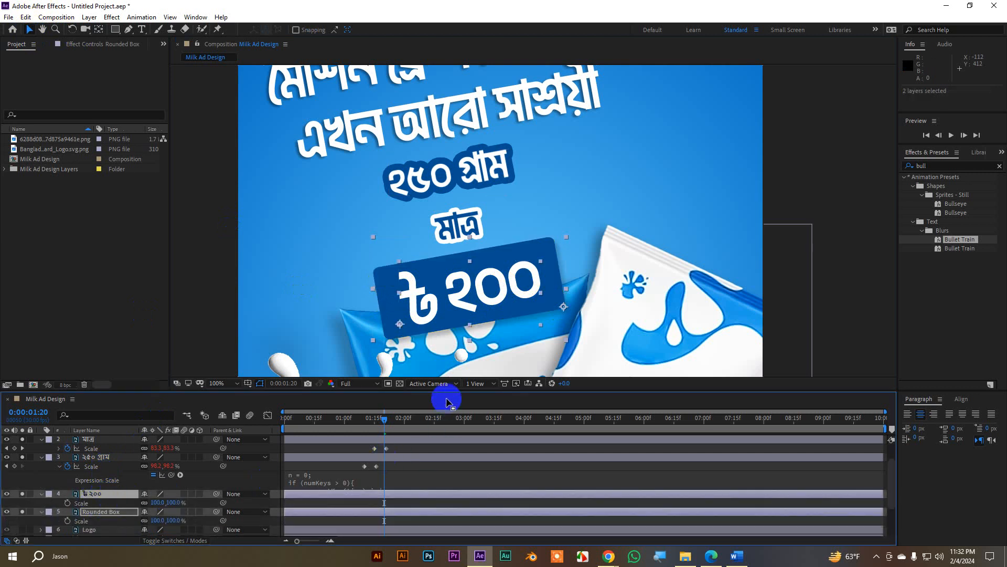
left_click_drag(446, 391, 444, 359)
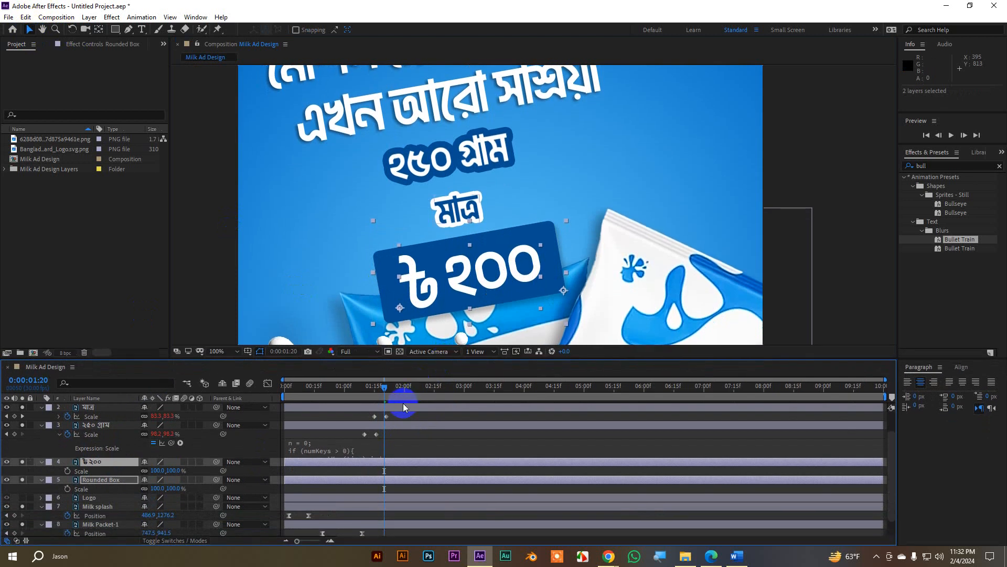
key("shift+r")
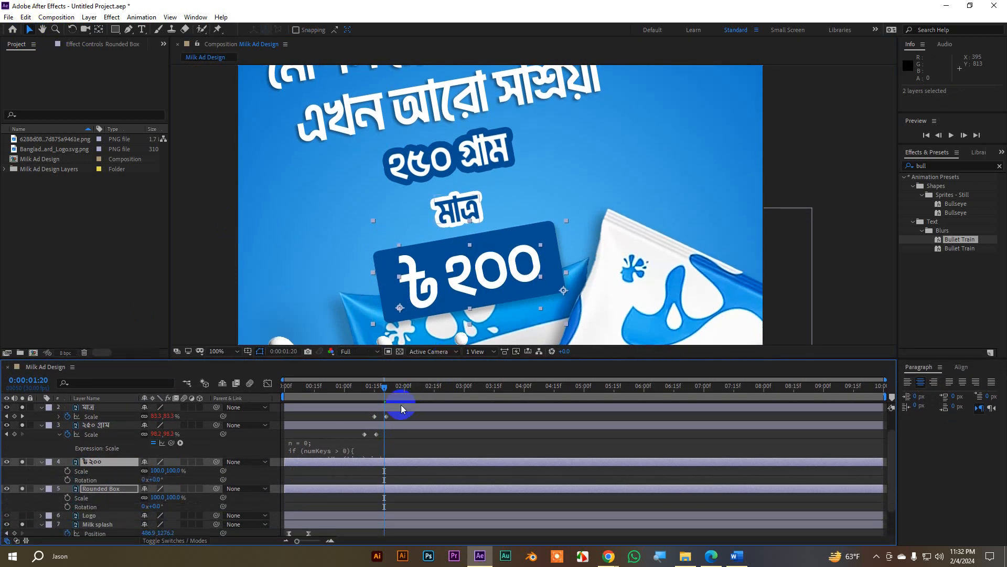
left_click(68, 471)
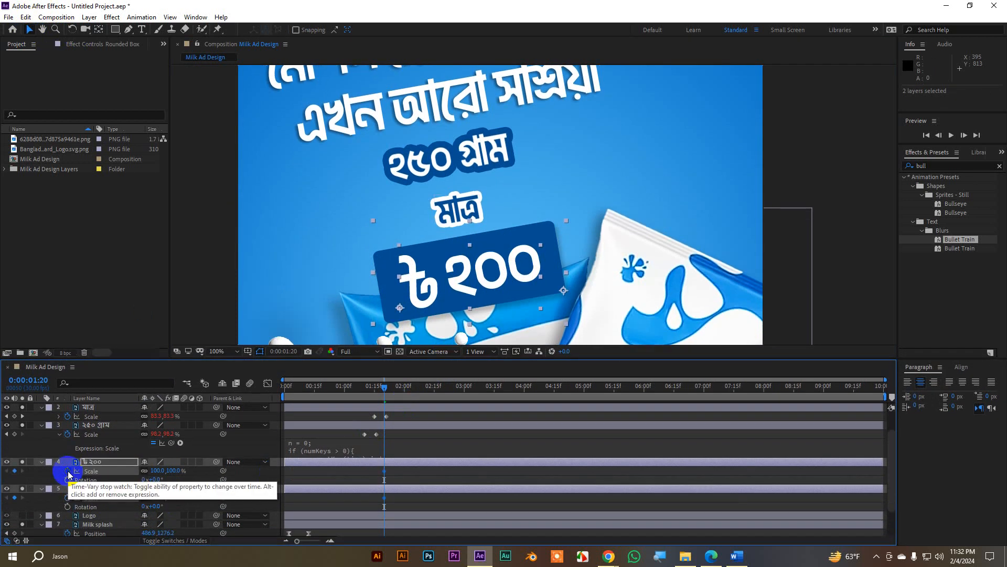
left_click(68, 507)
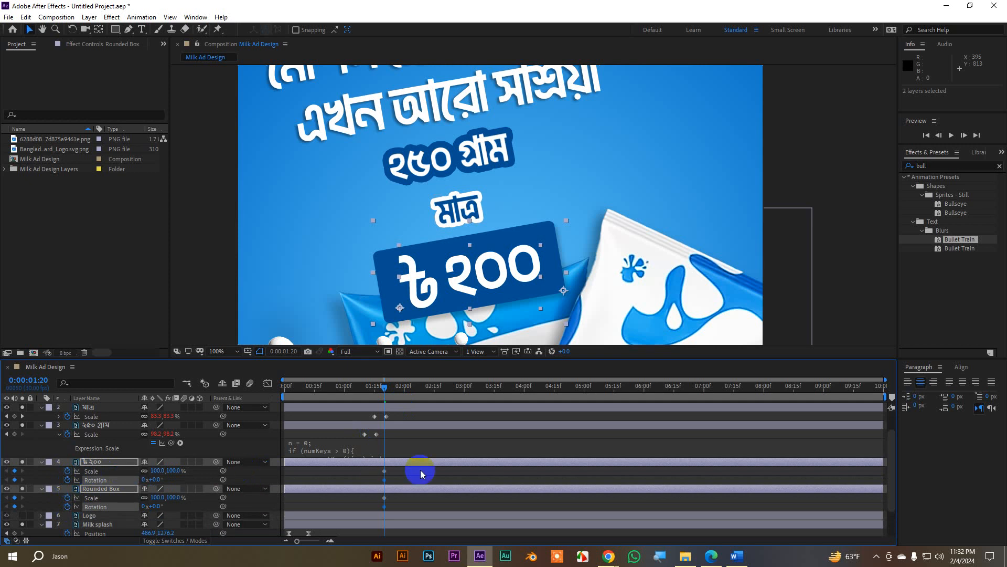
Add a second set of Scale and Rotation keyframes to both price layers at 0:00:02:00.
key("shift+Page_Down")
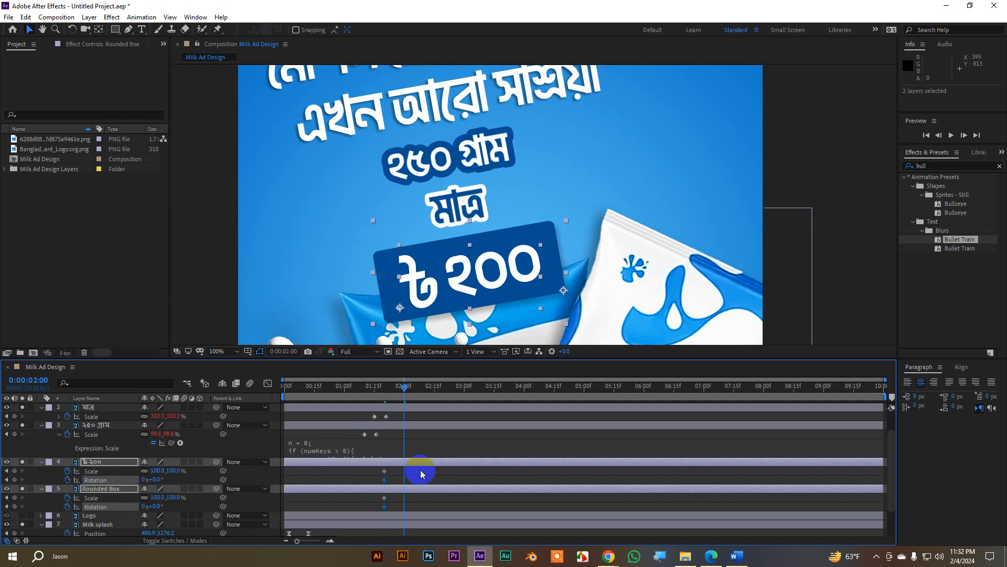
left_click(15, 471)
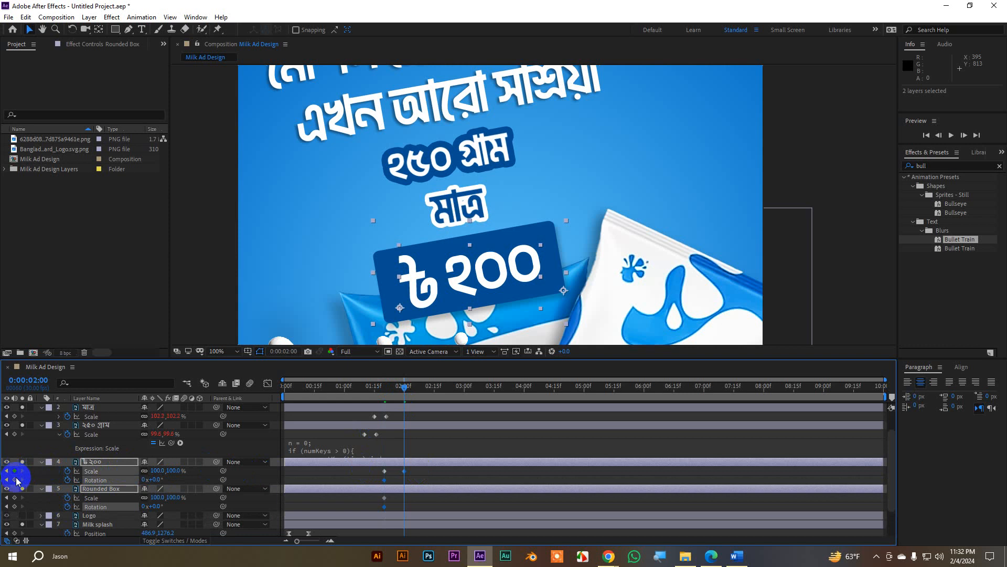
left_click(15, 479)
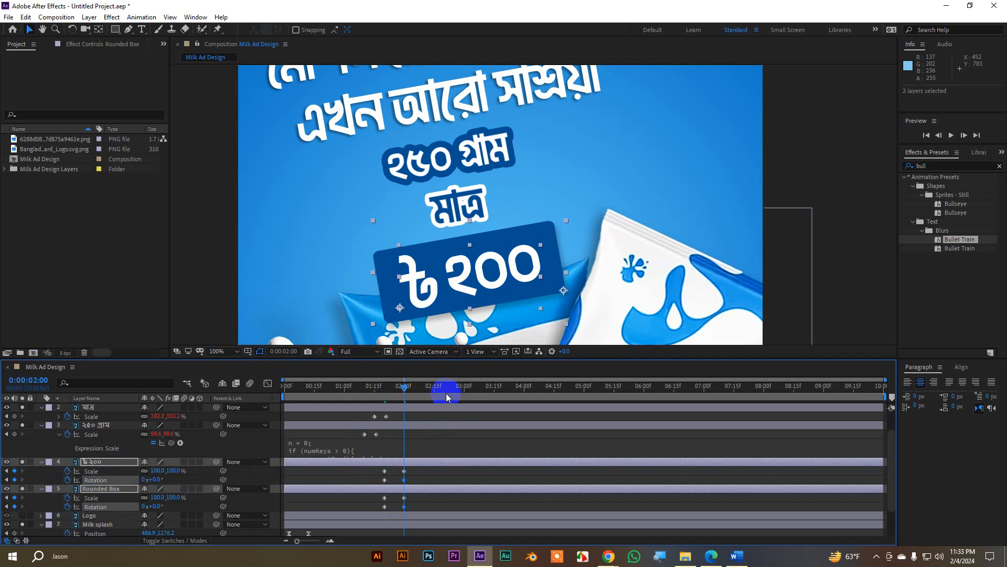
Set the Scale of both the ৳ ২০০ and Rounded Box layers to 0% at 0:00:01:20.
left_click_drag(408, 386, 386, 394)
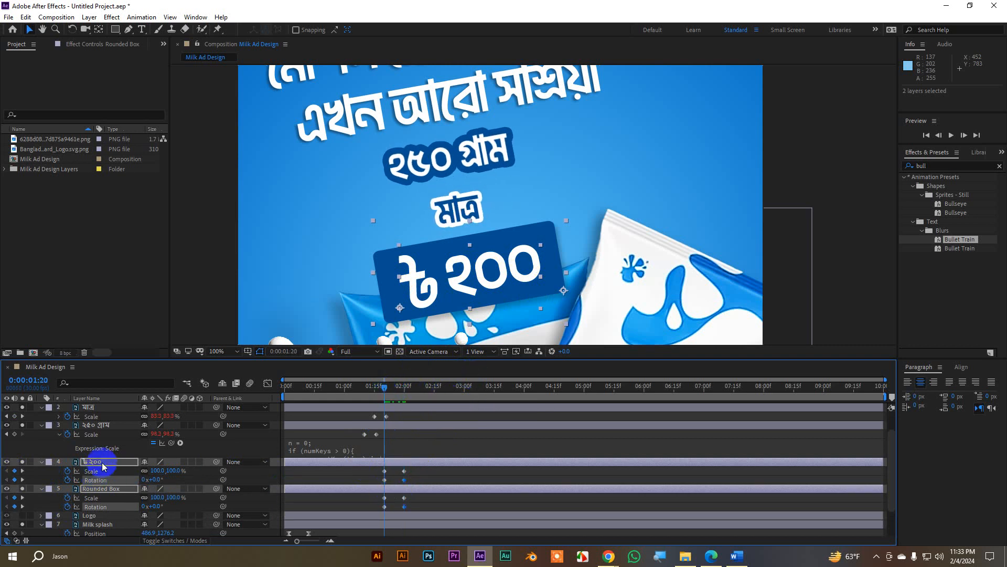
left_click(157, 470)
type("0")
key("Return")
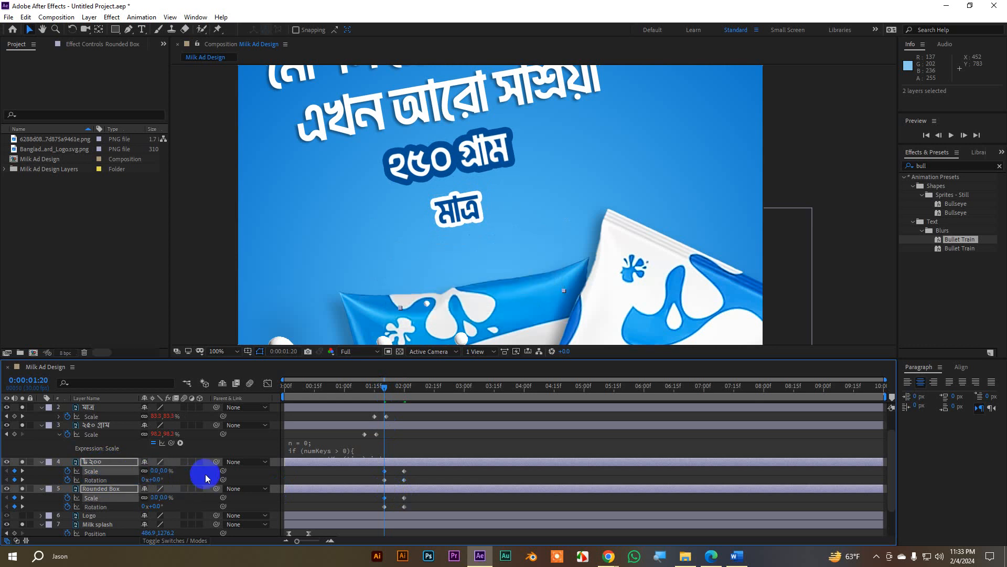
Set the first Rotation keyframe of the ৳ ২০০ layer to -90° and that of the Rounded Box to 90°.
mouse_move(385, 387)
left_mouse_down()
mouse_move(394, 391)
mouse_move(384, 394)
left_mouse_up()
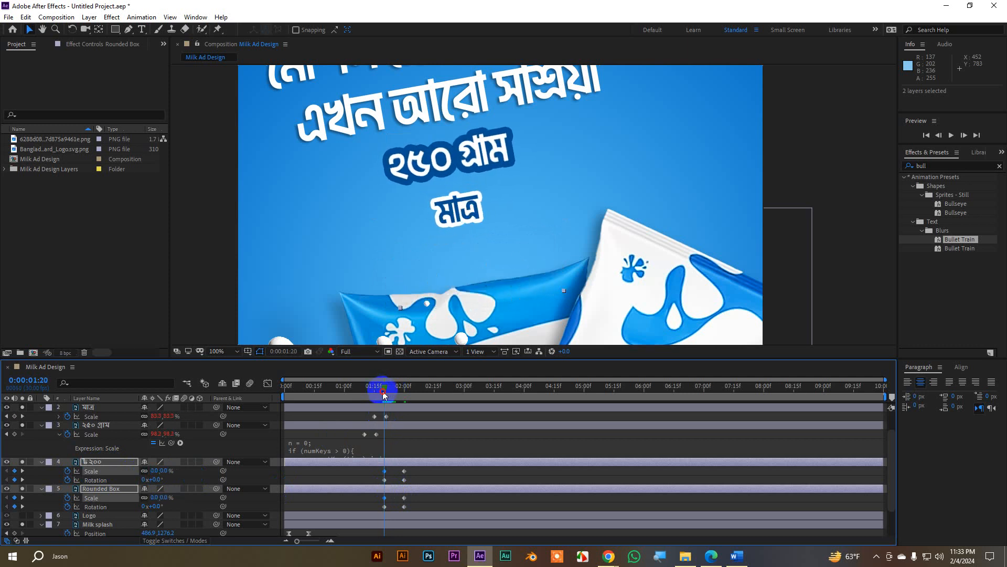
left_click(440, 480)
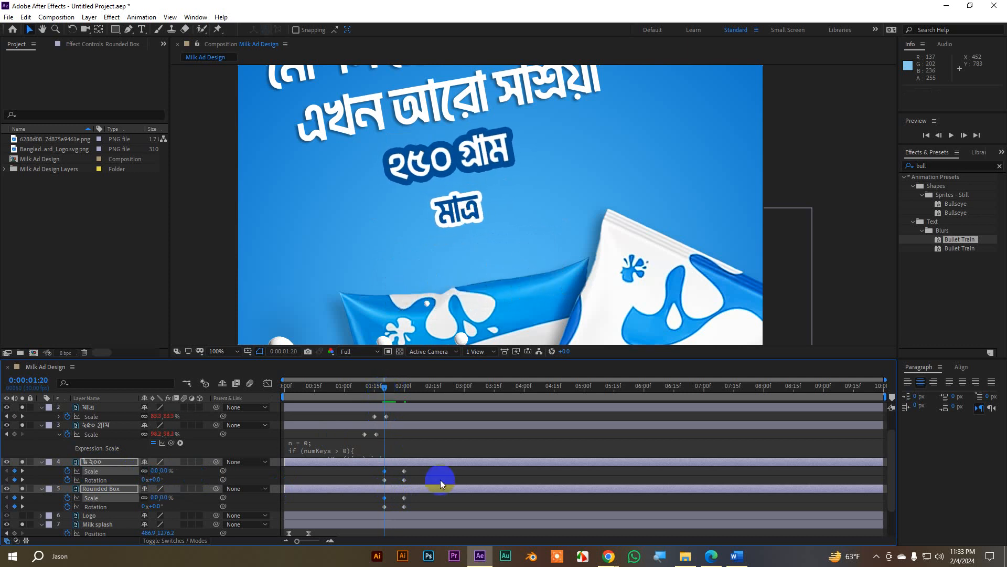
left_click(384, 479)
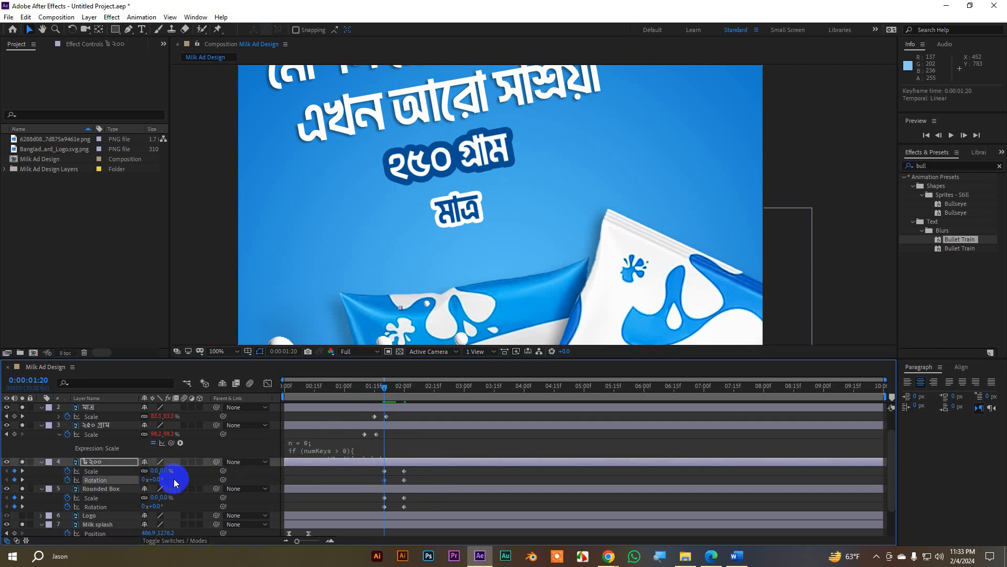
left_click(155, 480)
type("-9")
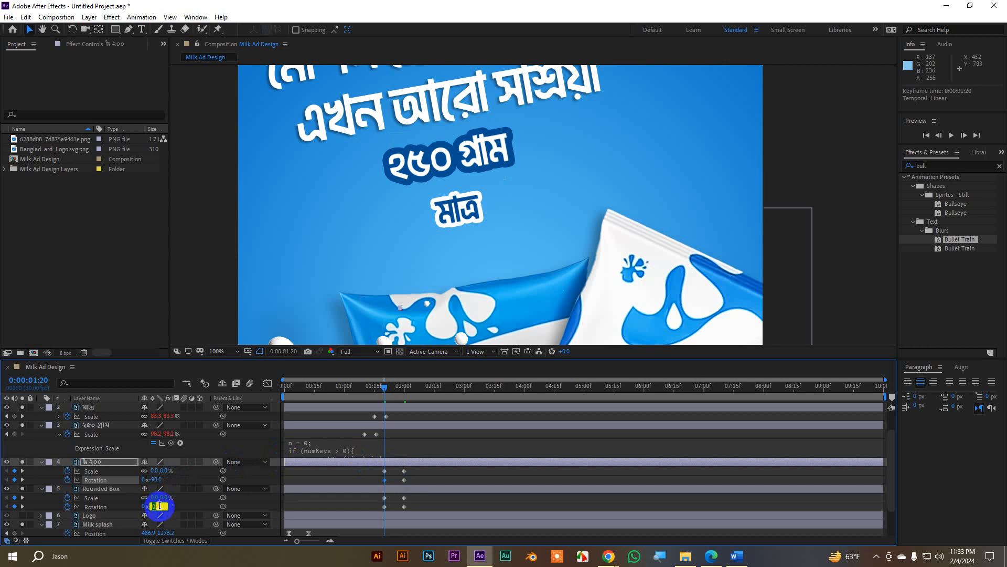
key("Return")
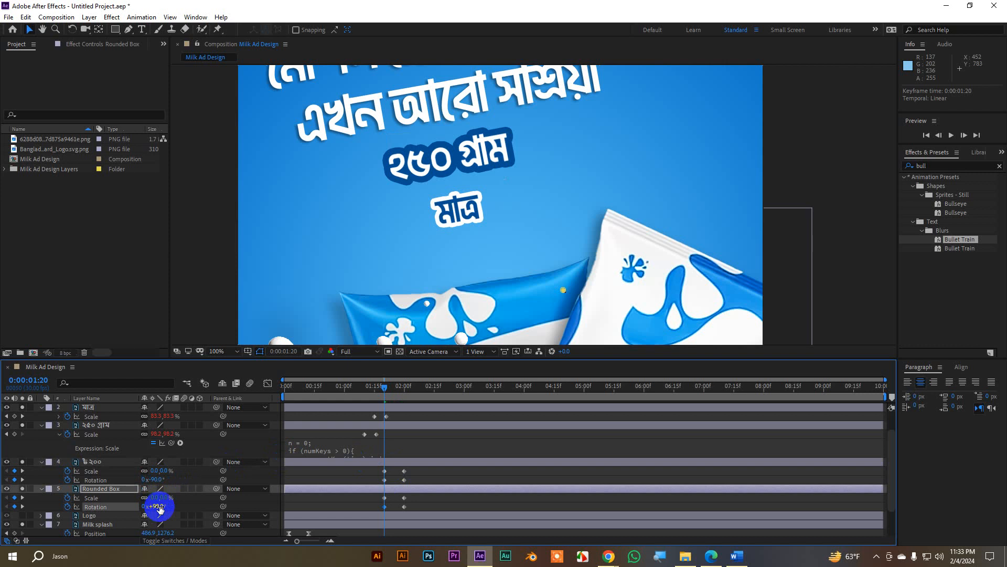
Set the Rotation keyframe at 0:00:01:20 to 90° for the ৳ ২০০ layer and -90° for the Rounded Box.
left_click_drag(395, 389, 383, 386)
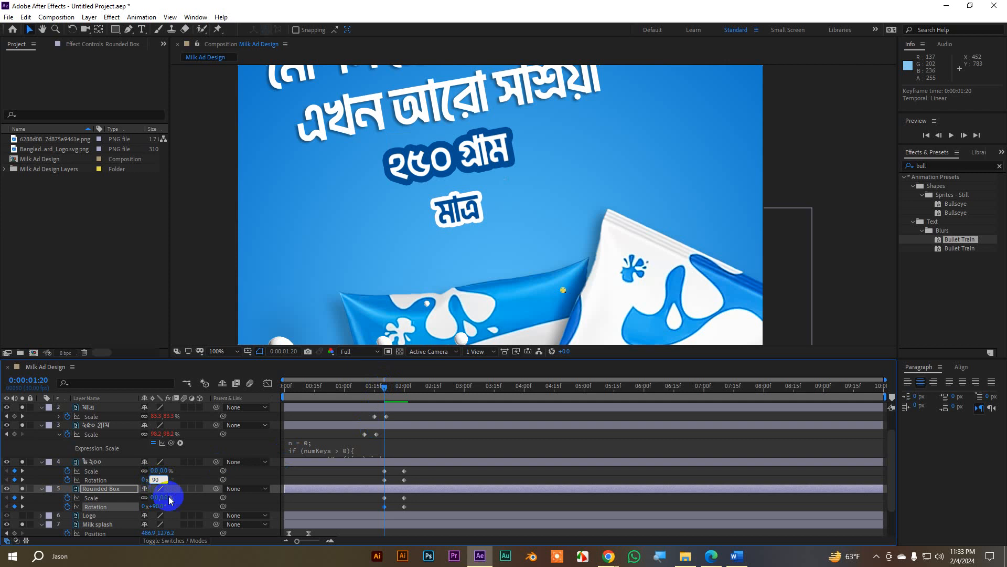
left_click(156, 506)
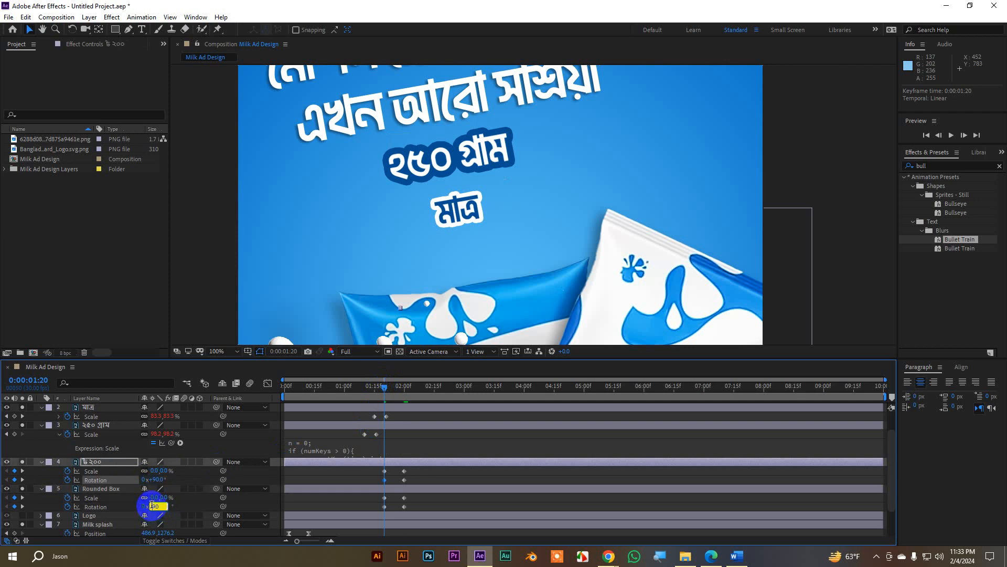
type("-90")
key("Return")
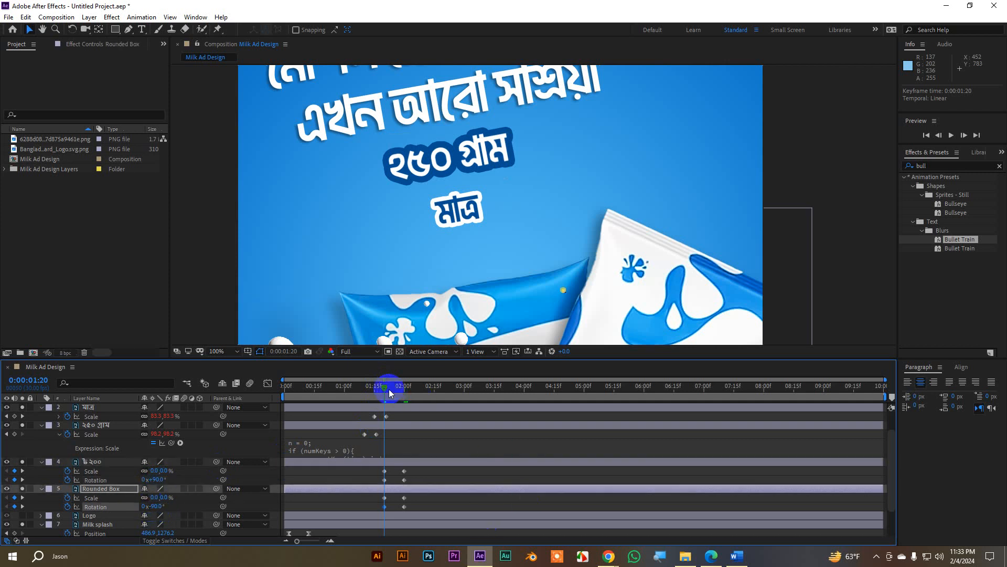
Preview the price box's scale-and-rotate entrance from shortly before its first keyframes.
left_click_drag(389, 391, 371, 405)
key("space")
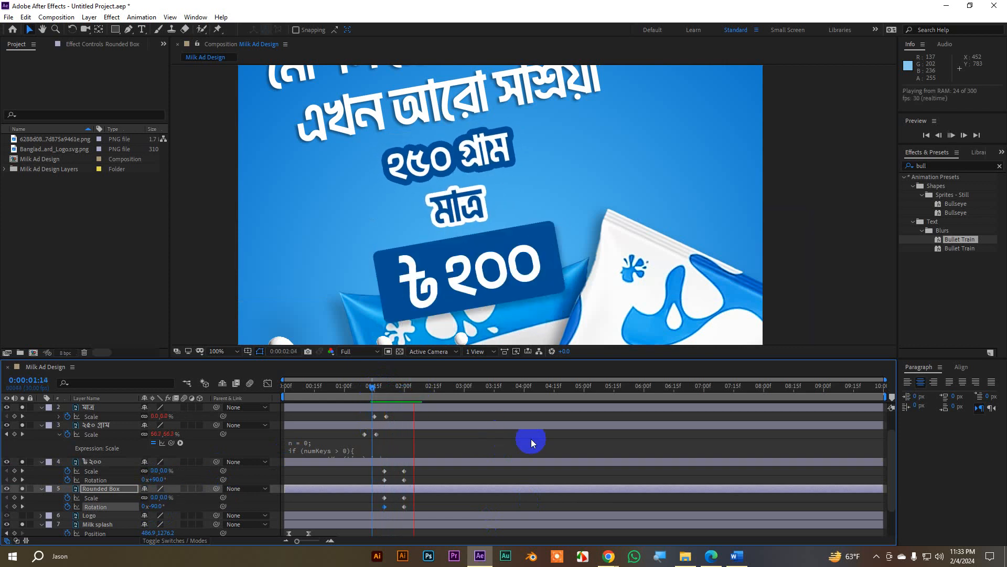
key("space")
Get the bounce expression from Expression.docx in Word and apply it to the ৳ ২০০ layer's Scale in After Effects.
left_click_drag(432, 392, 406, 408)
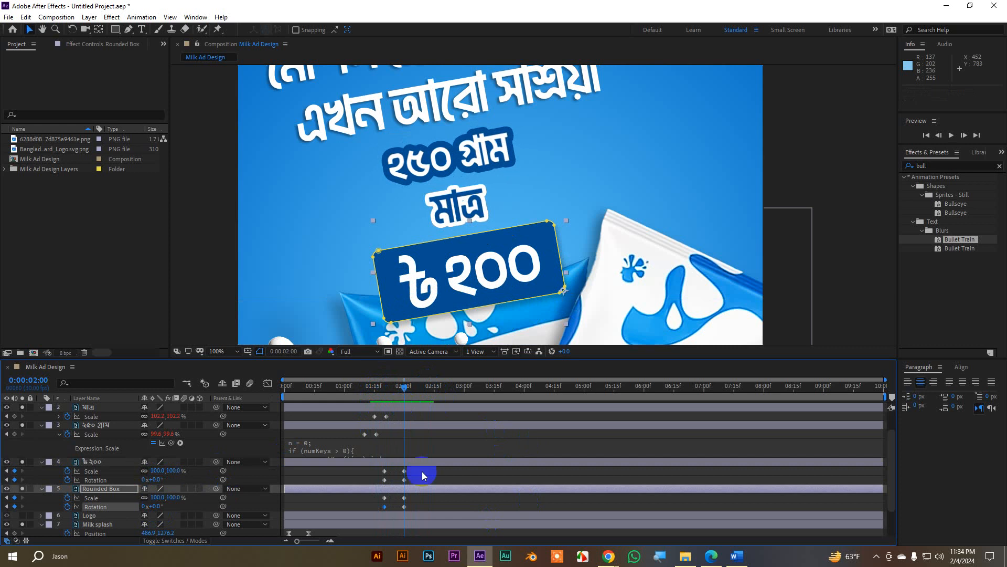
left_click_drag(421, 508, 372, 473)
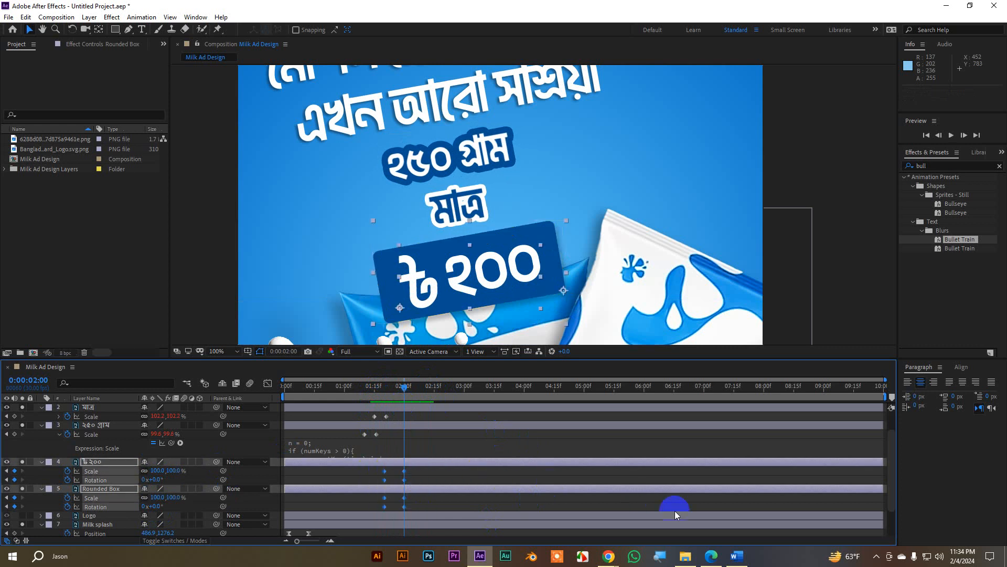
left_click(737, 556)
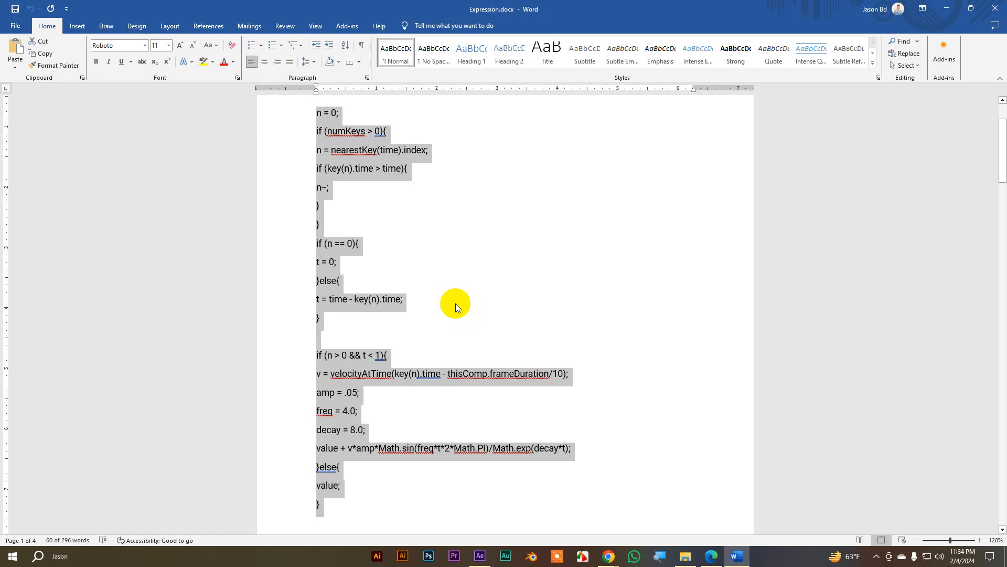
left_click(471, 447)
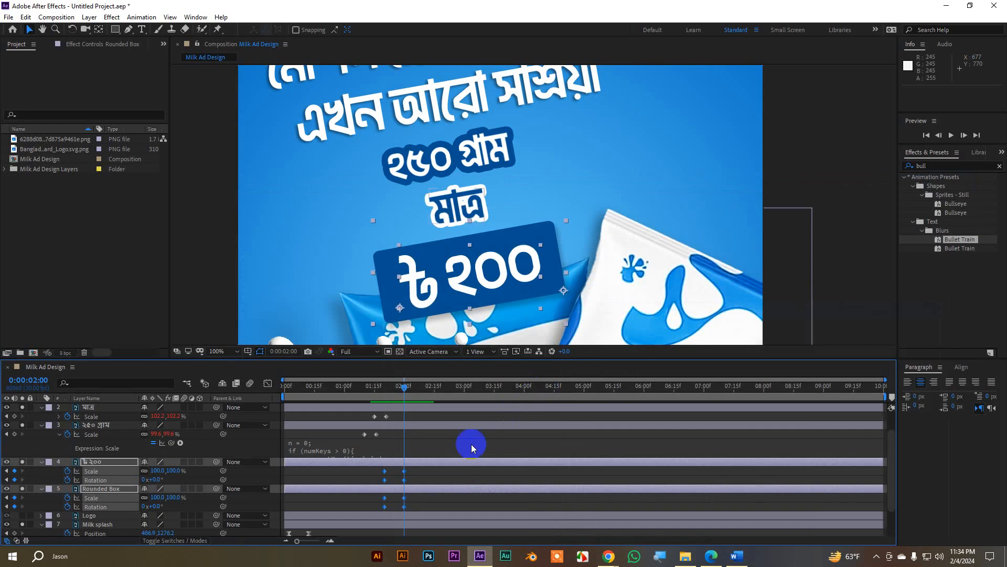
left_click(422, 477)
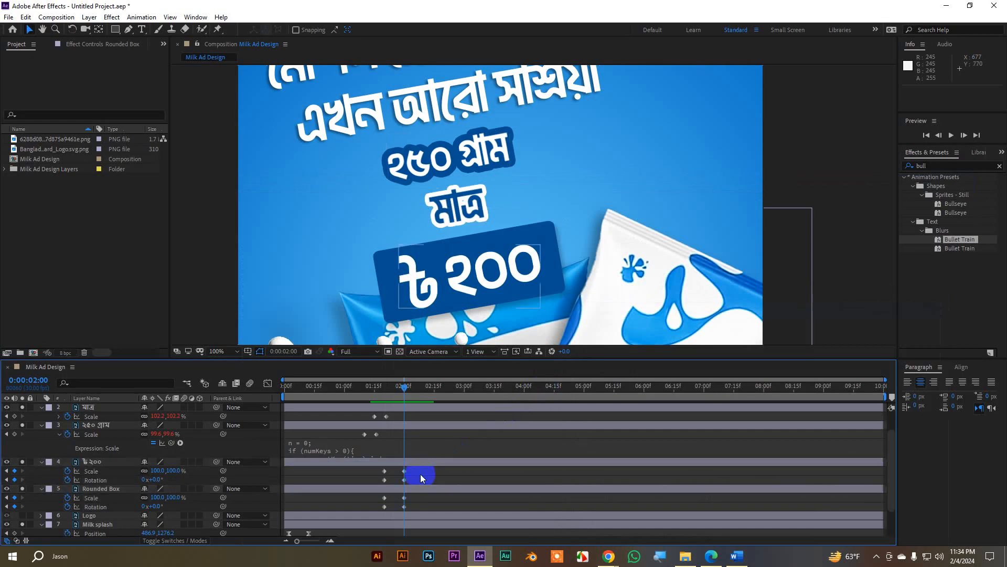
left_click(68, 472, "alt")
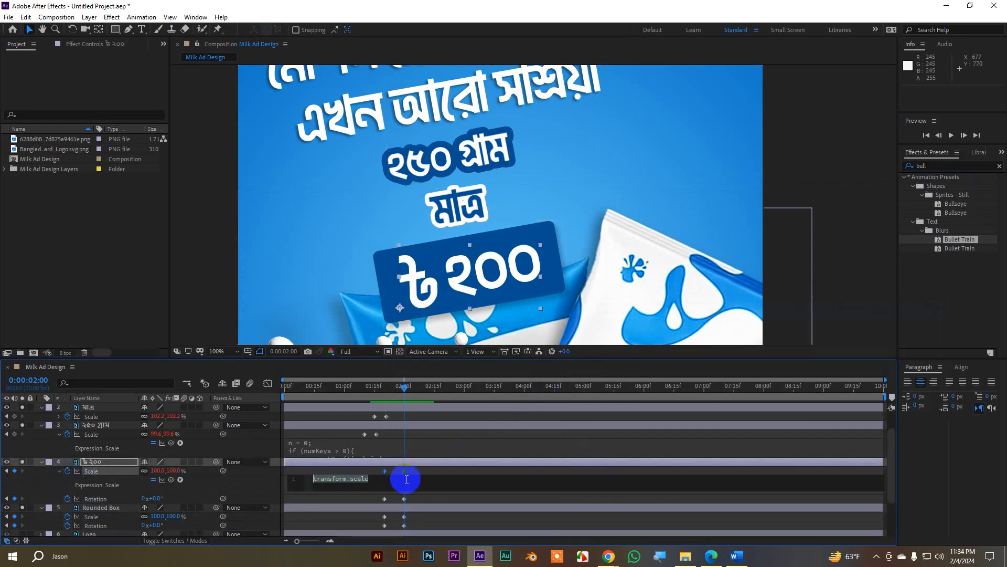
key("ctrl+v")
left_click(291, 508)
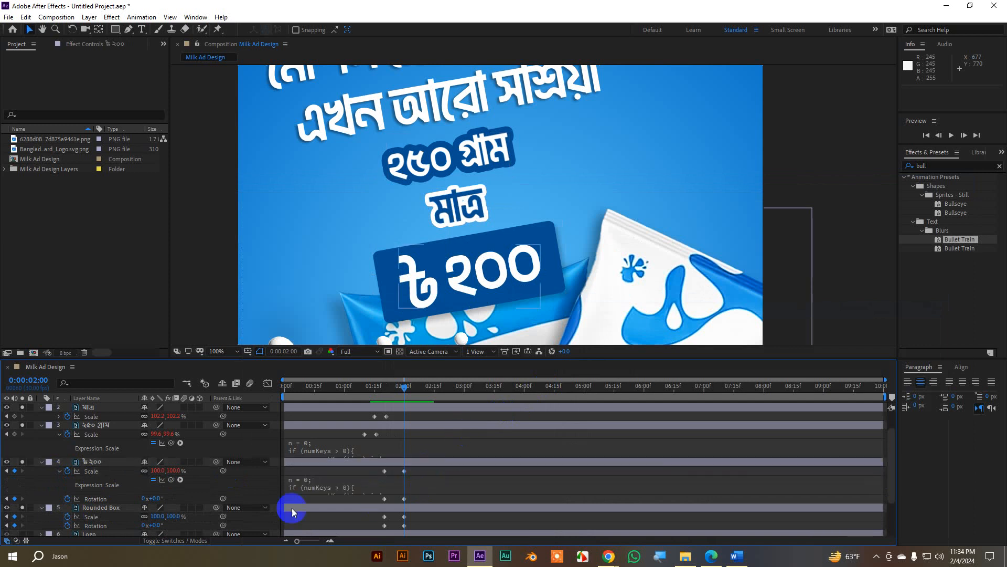
Apply the same bounce expression to the ৳ ২০০ layer's Rotation.
left_click(67, 499, "alt")
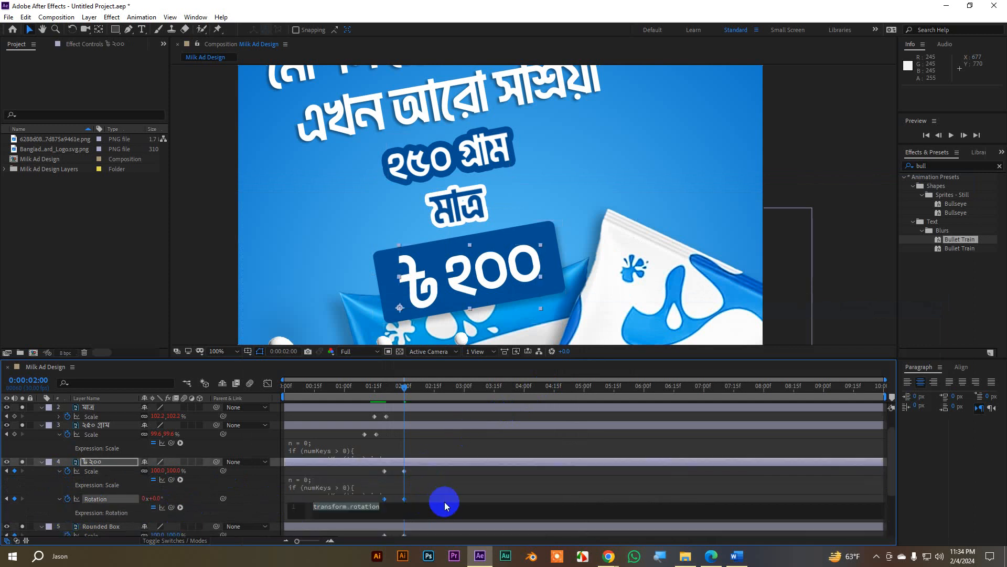
key("ctrl+v")
left_click(465, 484)
left_click(467, 438)
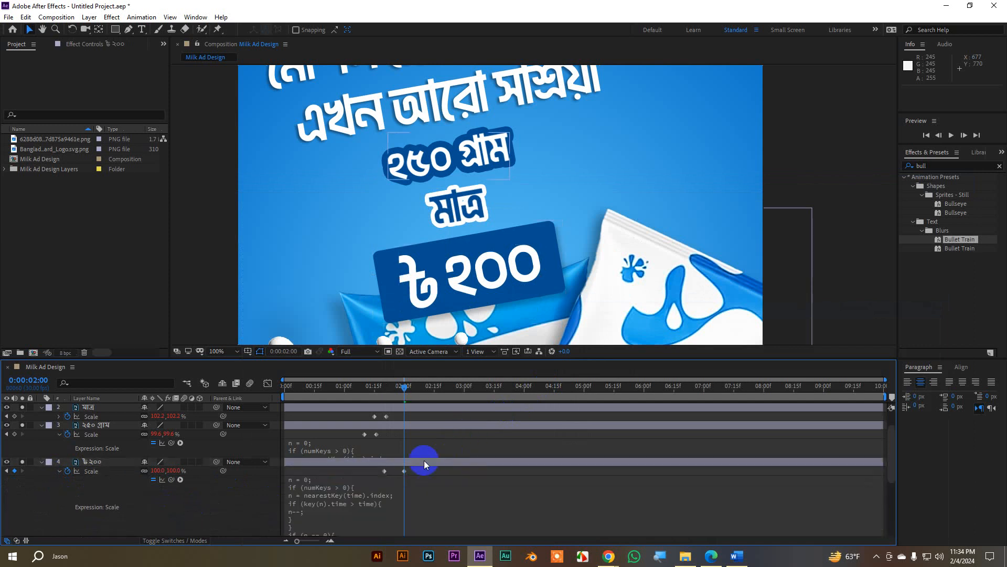
Apply the bounce expression to the Rounded Box layer's Scale.
scroll(380, 505, "down", 5)
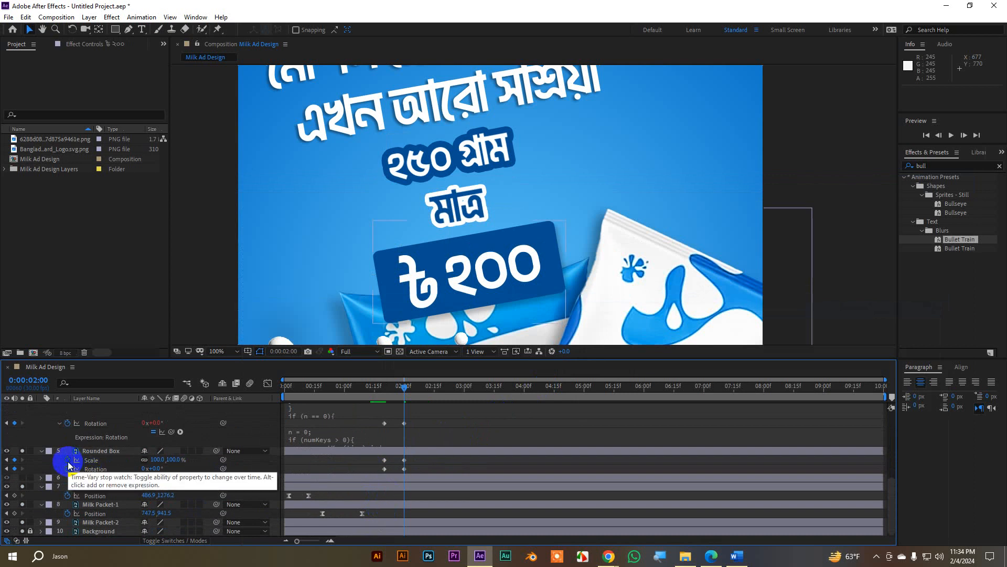
left_click(67, 462, "alt")
key("ctrl+v")
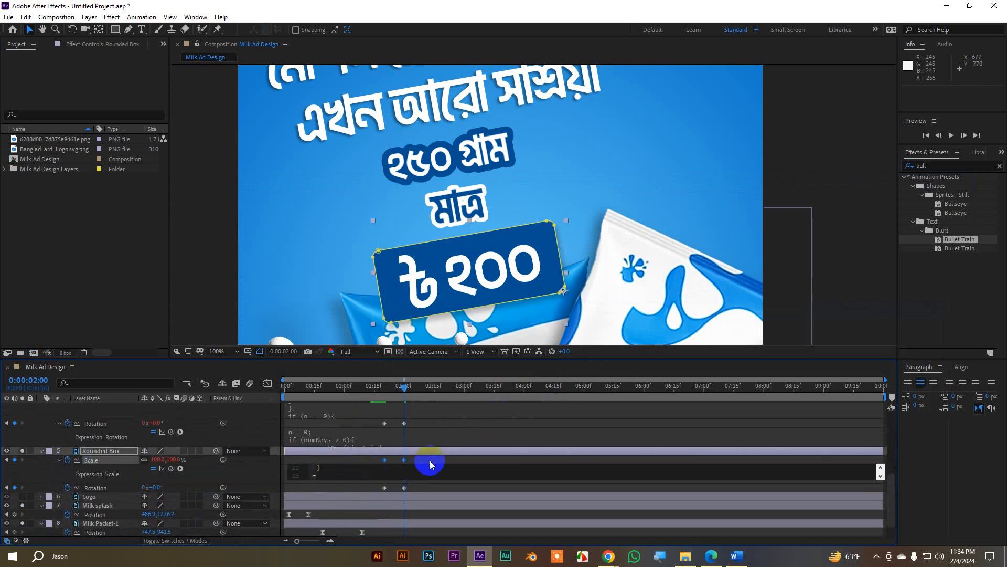
left_click(434, 435)
key("ctrl+a")
scroll(365, 499, "down", 4)
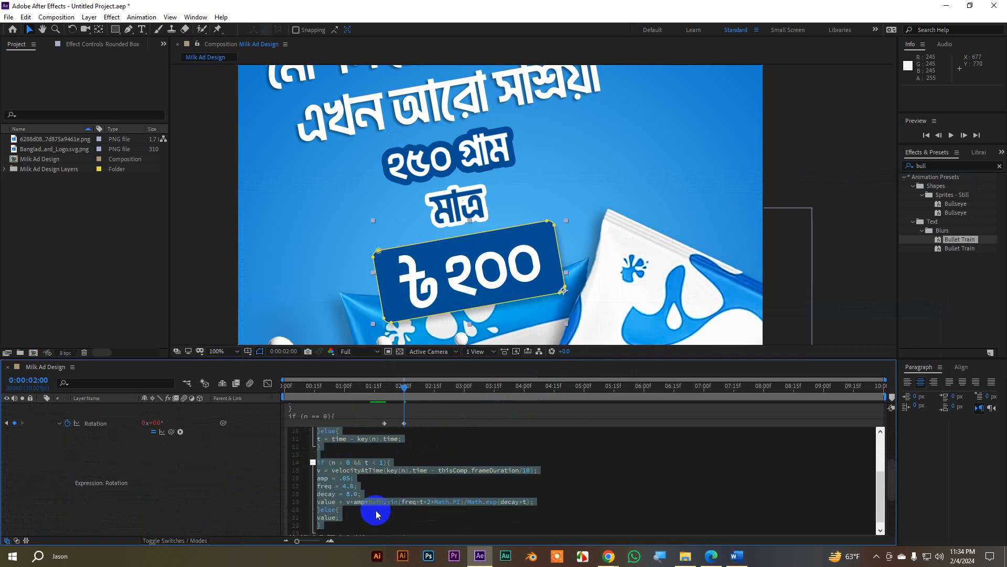
scroll(130, 463, "up", 7)
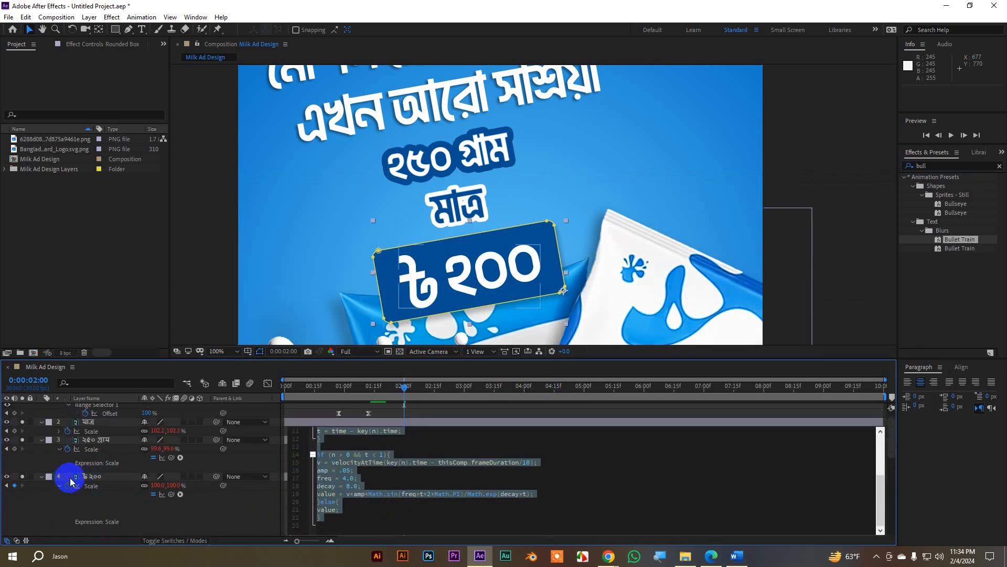
scroll(108, 480, "down", 4)
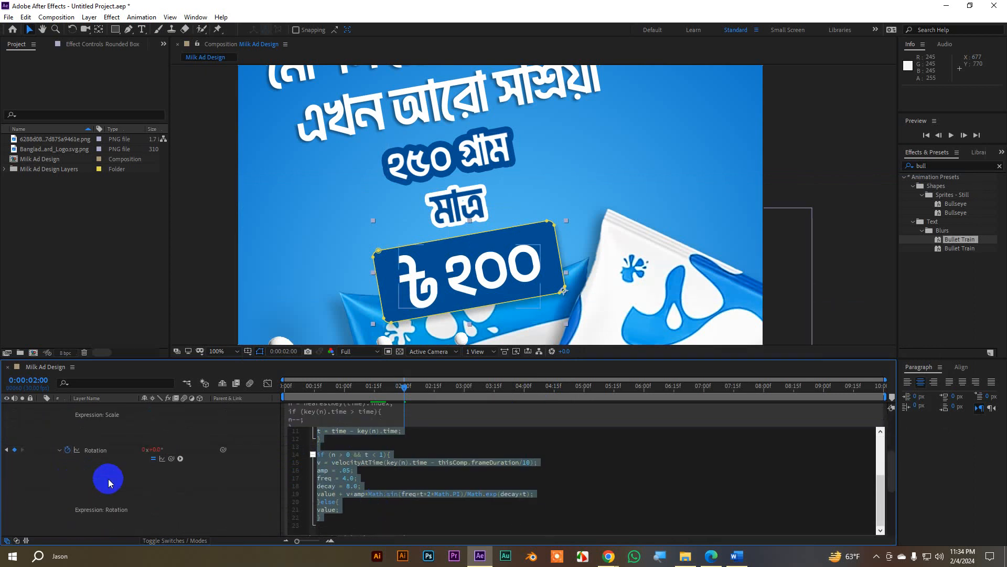
scroll(109, 481, "up", 5)
left_click(455, 418)
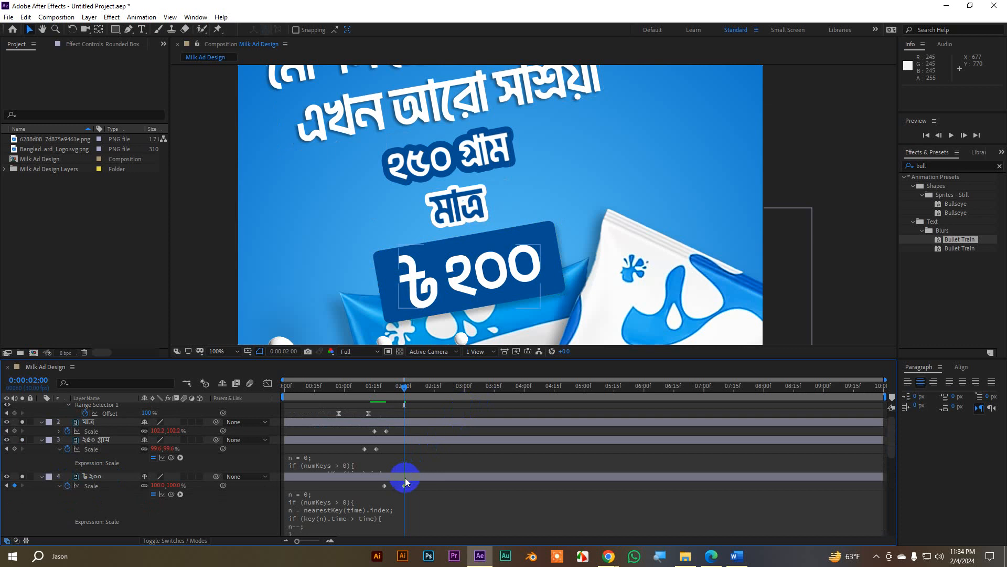
Collapse the ৳ ২০০ layer's Rotation expression and apply the bounce expression to the Rounded Box layer's Rotation.
scroll(325, 490, "down", 6)
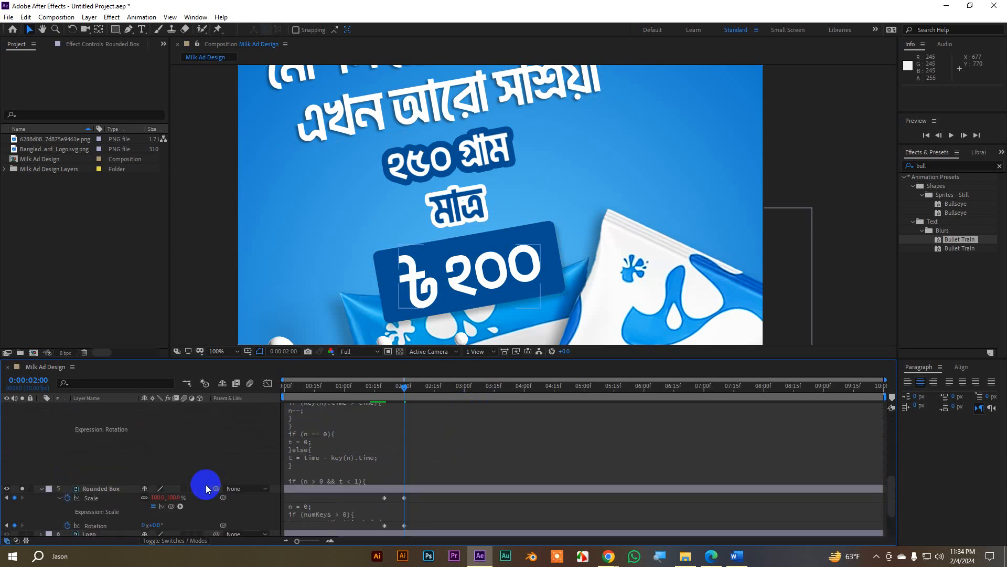
scroll(207, 488, "down", 4)
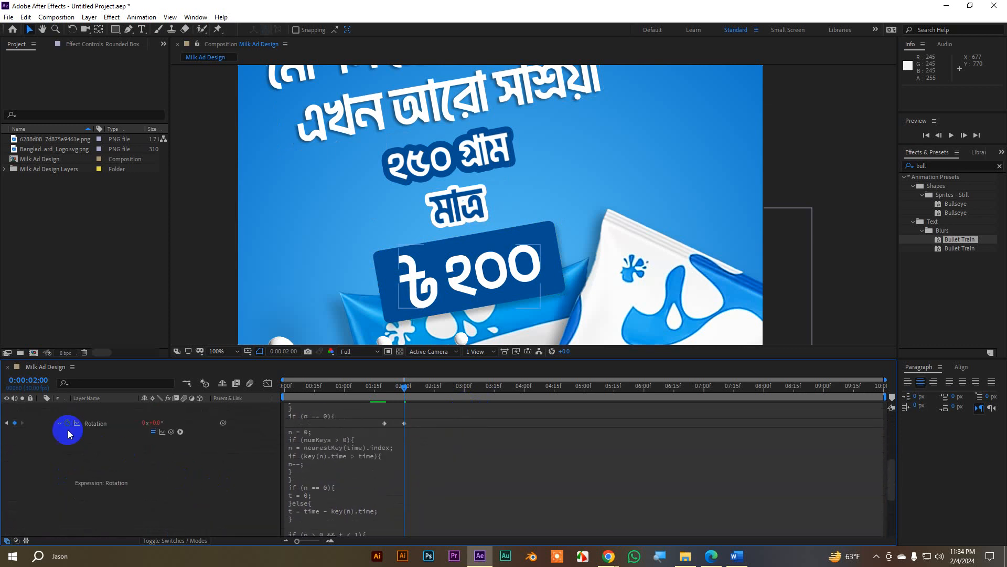
left_click(59, 424)
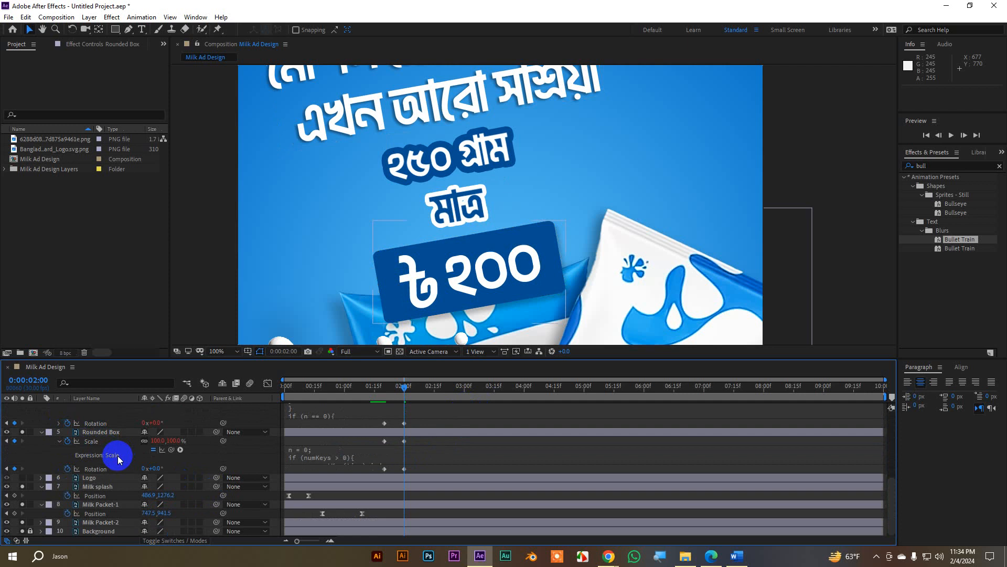
left_click(111, 469)
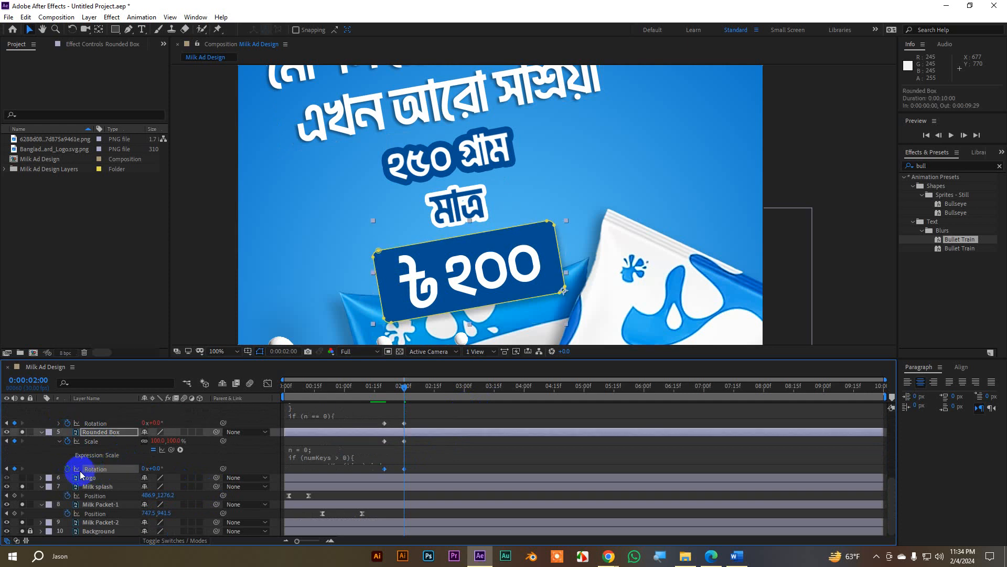
left_click(67, 468, "alt")
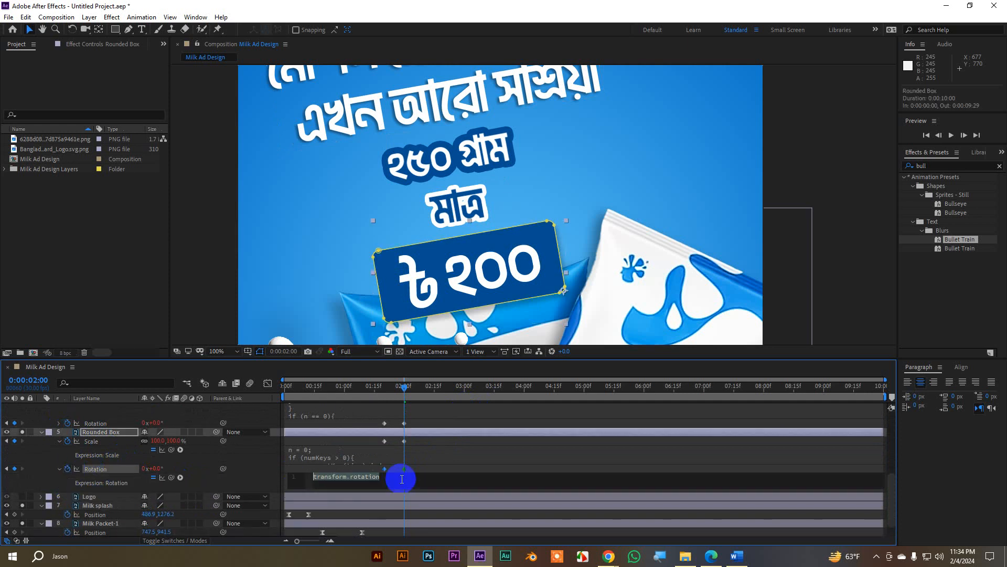
type("n = 0; if (numKeys > 0){ n = nearestKey(time).index; if (key(n).time > time){ n--; } } if (n == 0){ t = 0; }else{ t = time - key(n).time; }  if (n > 0 && t < 1){ v = velocityAtTime(key(n).time - thisComp.frameDuration/10); amp = .05; freq = 4.0; decay = 8.0; value + v*amp*Math.sin(freq*t*2*Math.PI)/Math.exp(decay*t); }else{ value; }")
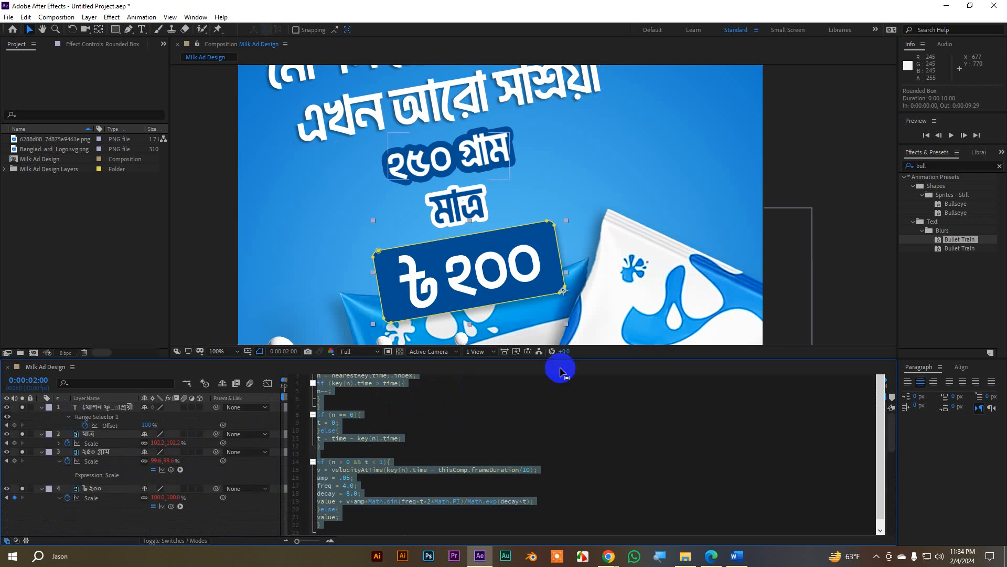
left_click(825, 295)
Preview the bouncing entrance of the text labels and the price box.
left_click_drag(405, 389, 365, 394)
key("space")
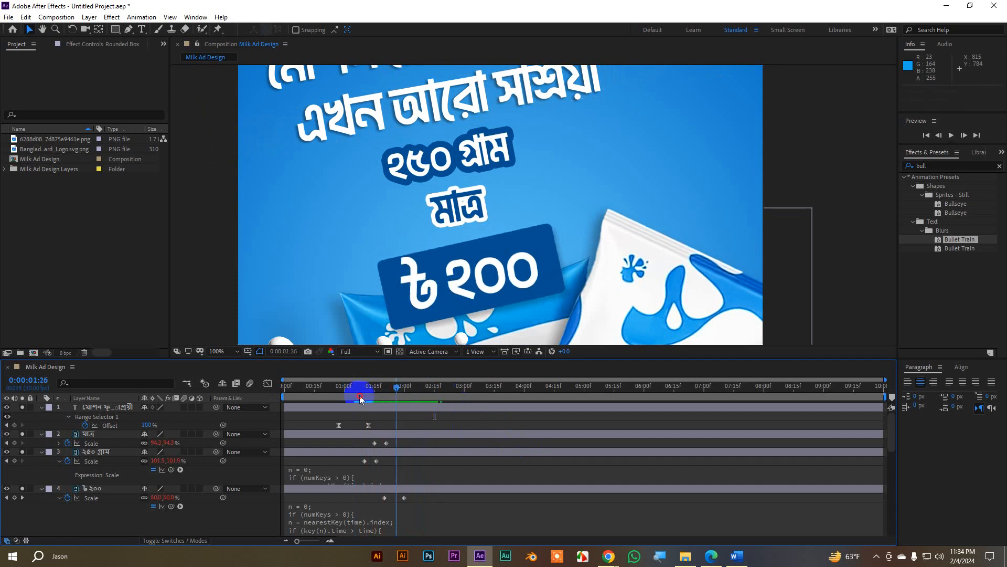
left_click(360, 395)
key("space")
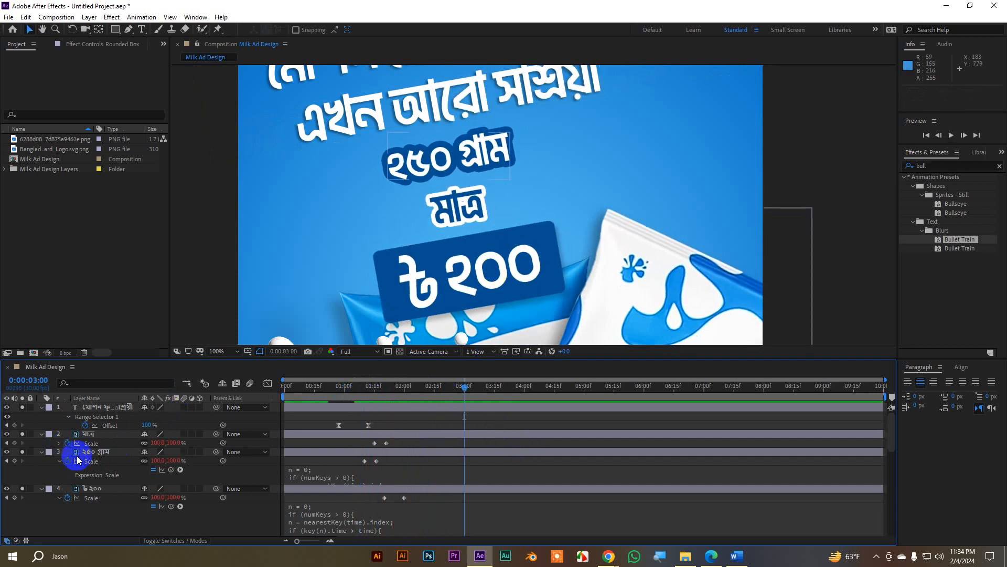
Turn off solo for all layers and collapse their animated properties in the timeline.
left_click_drag(22, 420, 22, 496)
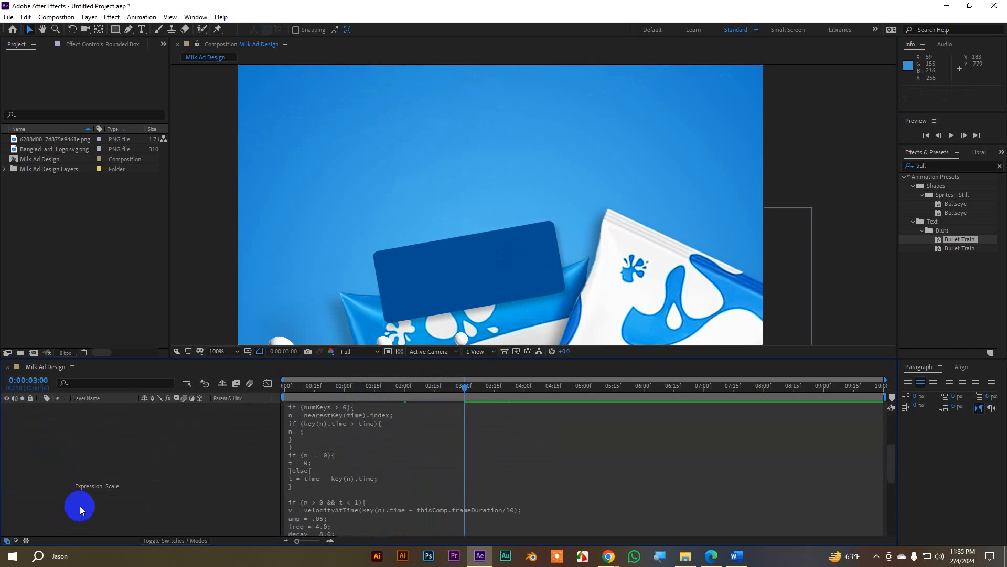
scroll(447, 230, "down", 4)
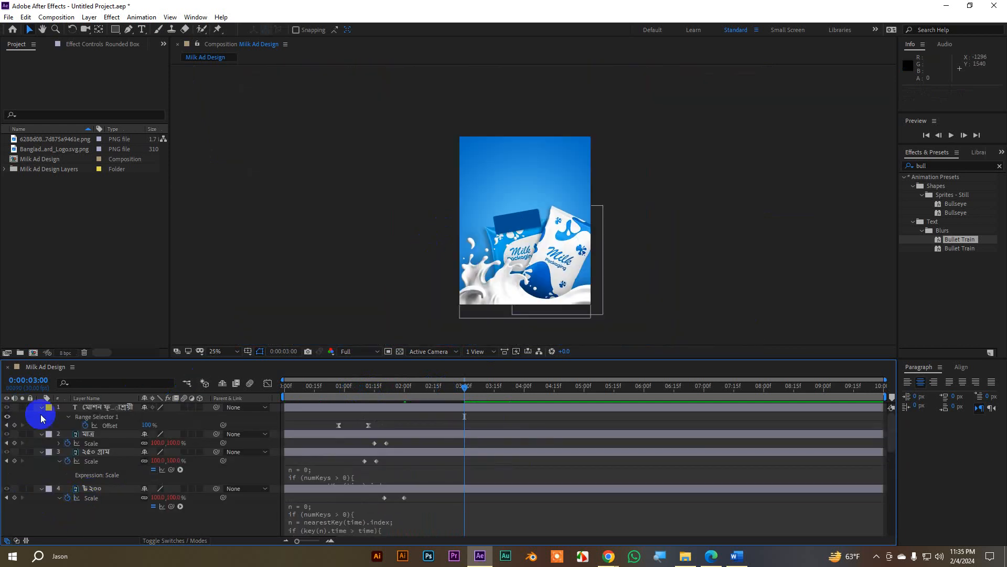
key("ctrl+a")
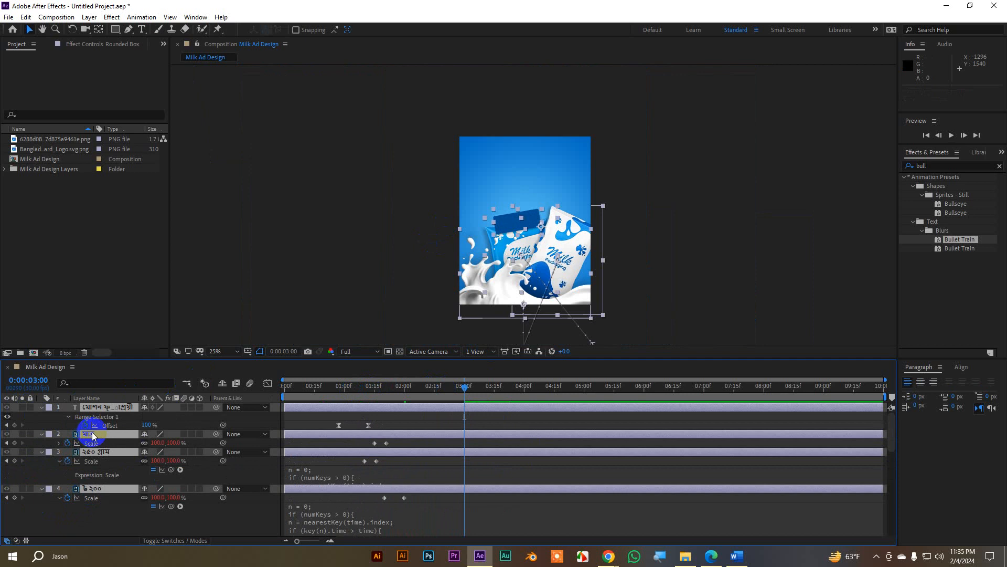
key("u")
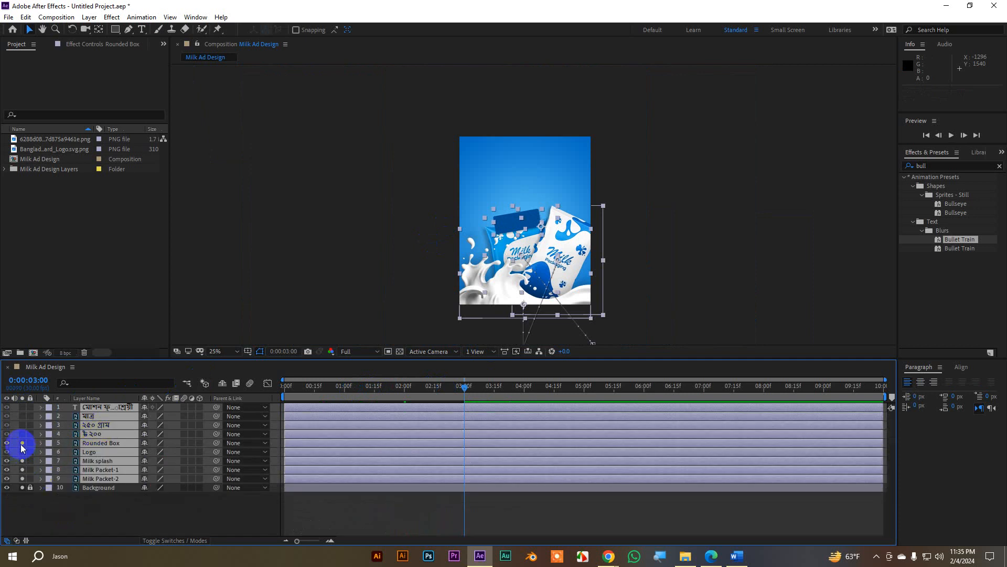
left_click_drag(22, 444, 22, 488)
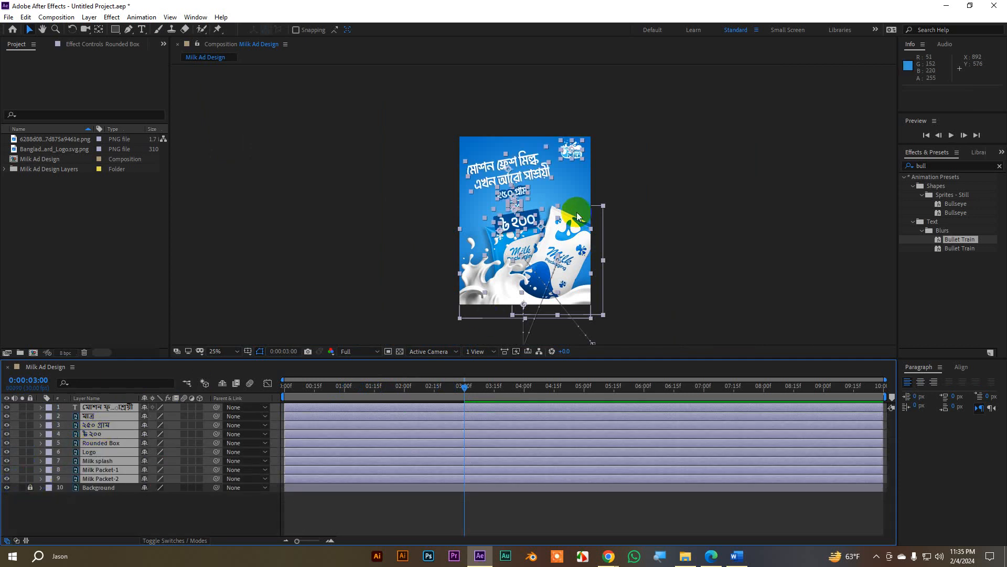
Play the complete advertisement animation from 0:00:00:00 to review all the entrances together.
scroll(577, 213, "up", 2)
left_click_drag(466, 385, 247, 396)
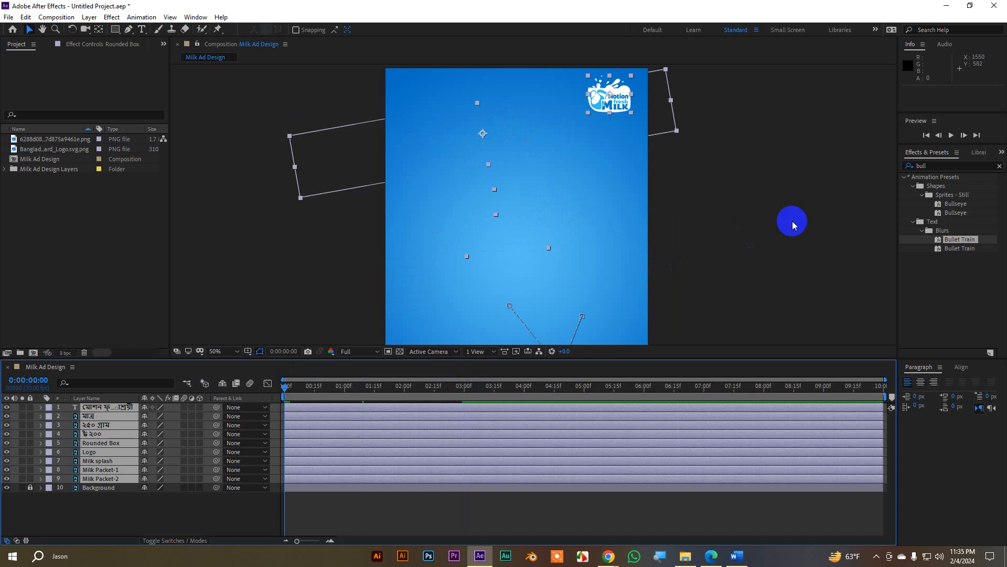
key("space")
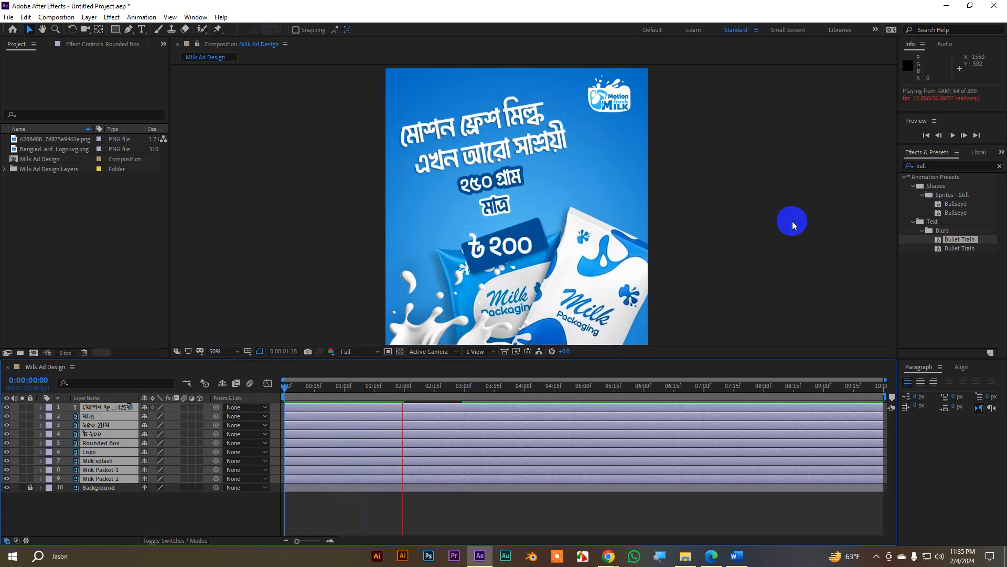
left_click(470, 389)
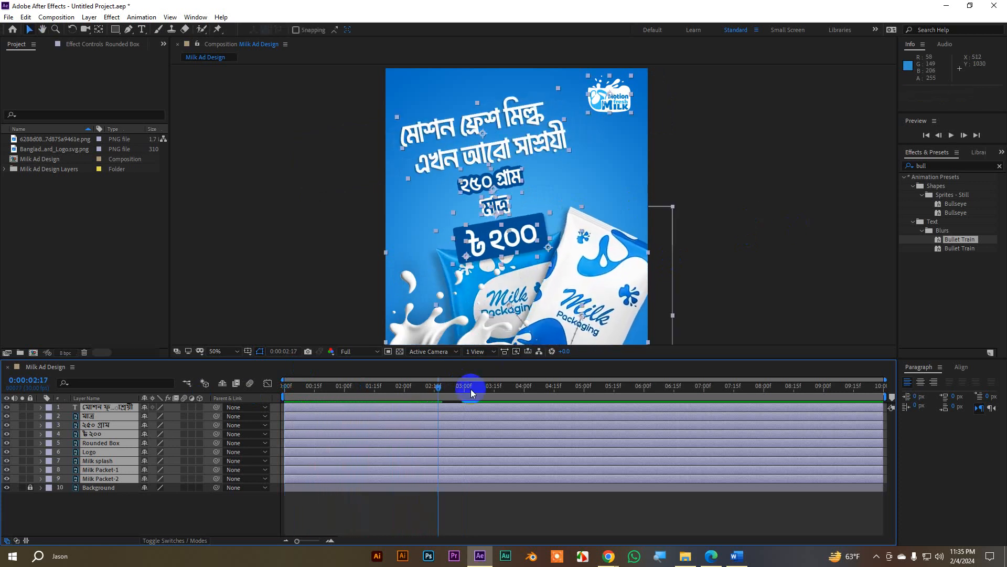
Set the current time to 0:00:01:07 and select only the Logo layer.
left_click_drag(400, 391, 356, 401)
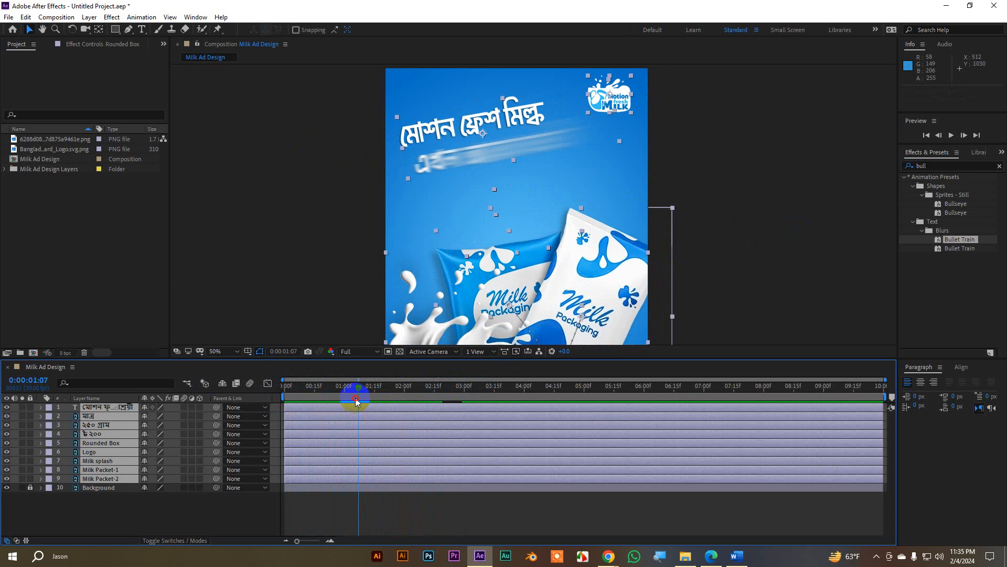
left_click(650, 230)
left_click(611, 97)
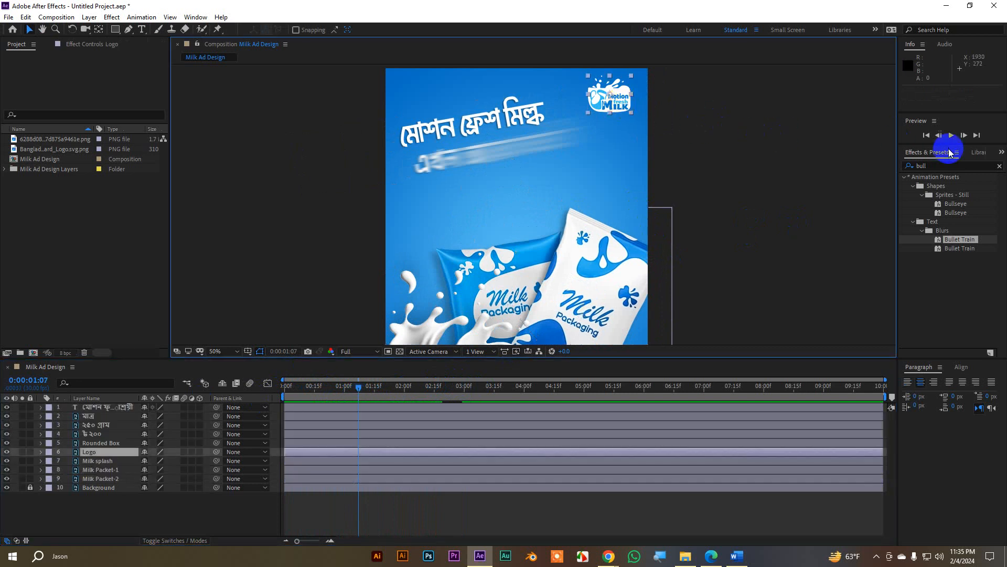
Try the CC Light Sweep effect on the Logo layer and undo it.
left_click(944, 166)
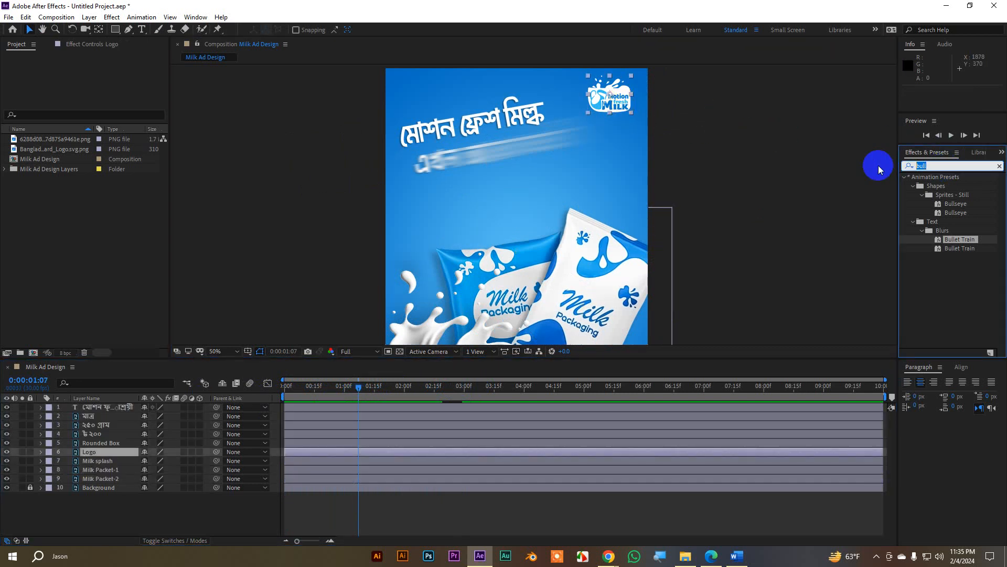
type("cc light")
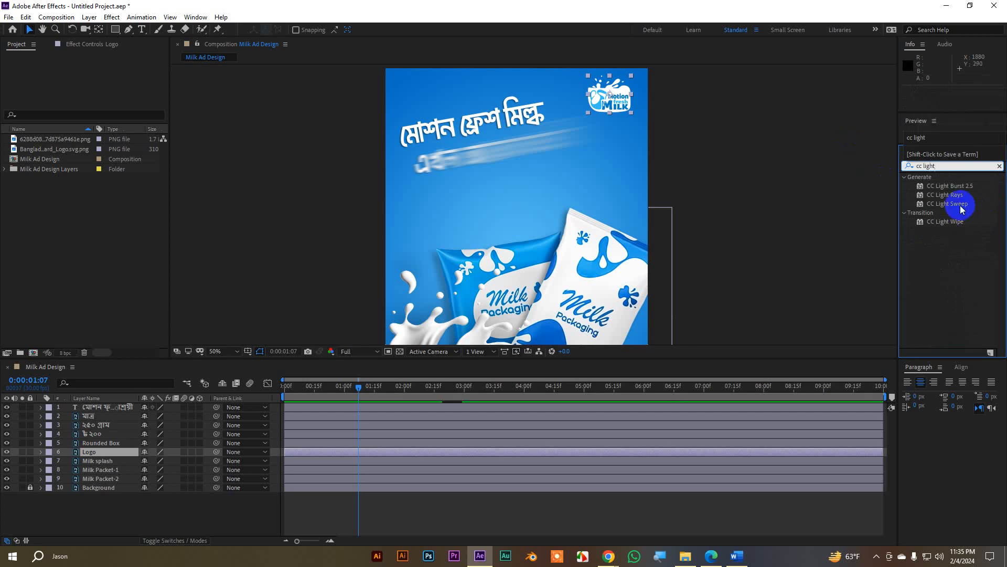
left_click_drag(961, 209, 611, 248)
scroll(632, 97, "up", 1)
left_click_drag(614, 109, 614, 132)
key("ctrl+z")
key("ctrl+z")
key("ctrl+z")
key("ctrl+z")
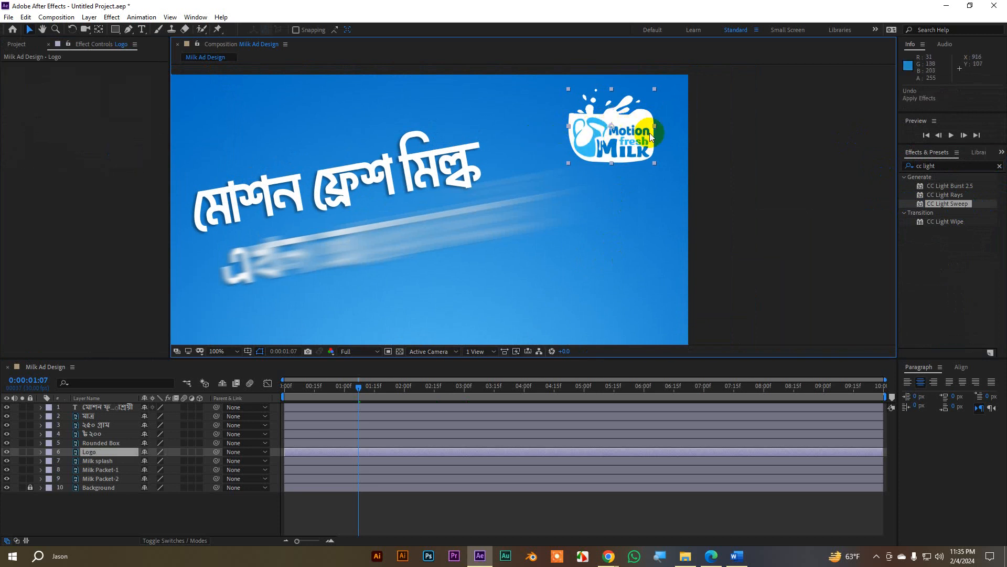
Apply the Card Wipe effect to the Logo layer and keyframe its Transition Completion at 0% at 0:00:01:07.
left_click(929, 166)
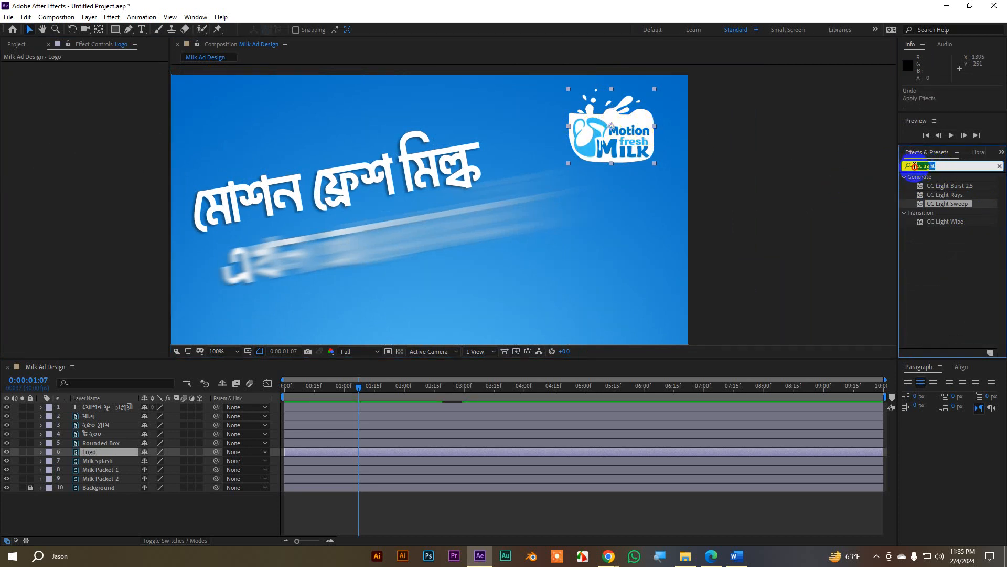
type("card")
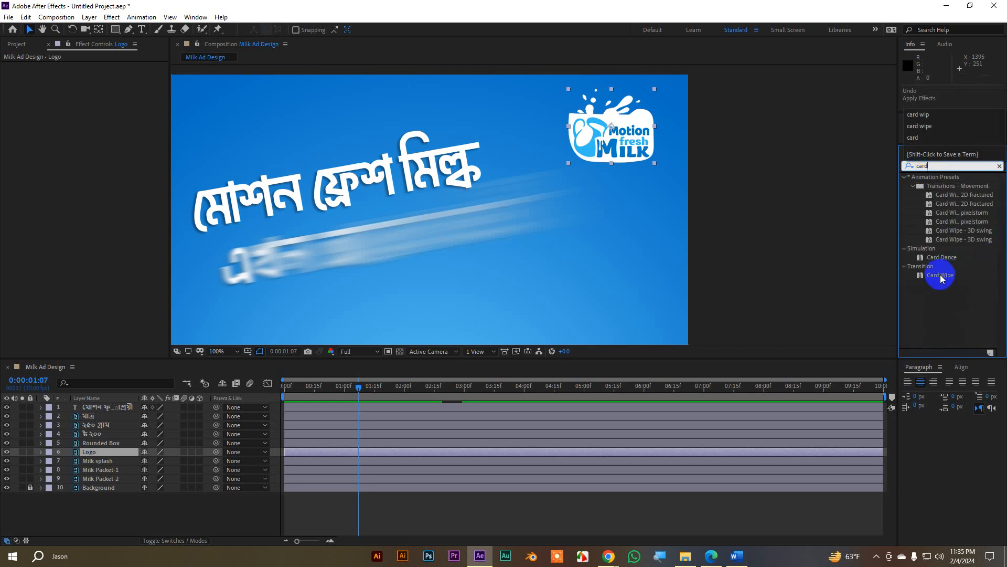
left_click_drag(941, 278, 633, 158)
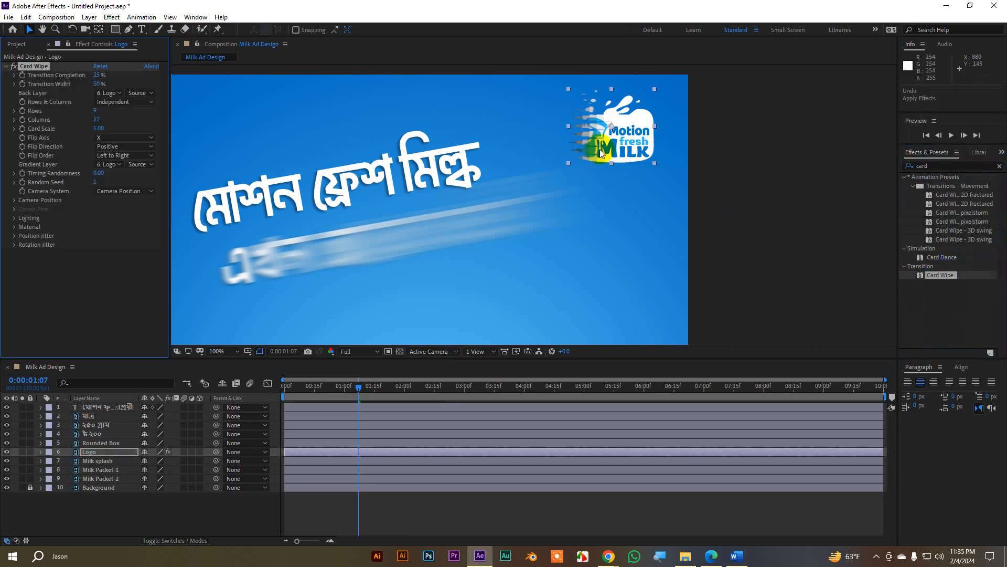
left_click_drag(104, 75, 76, 78)
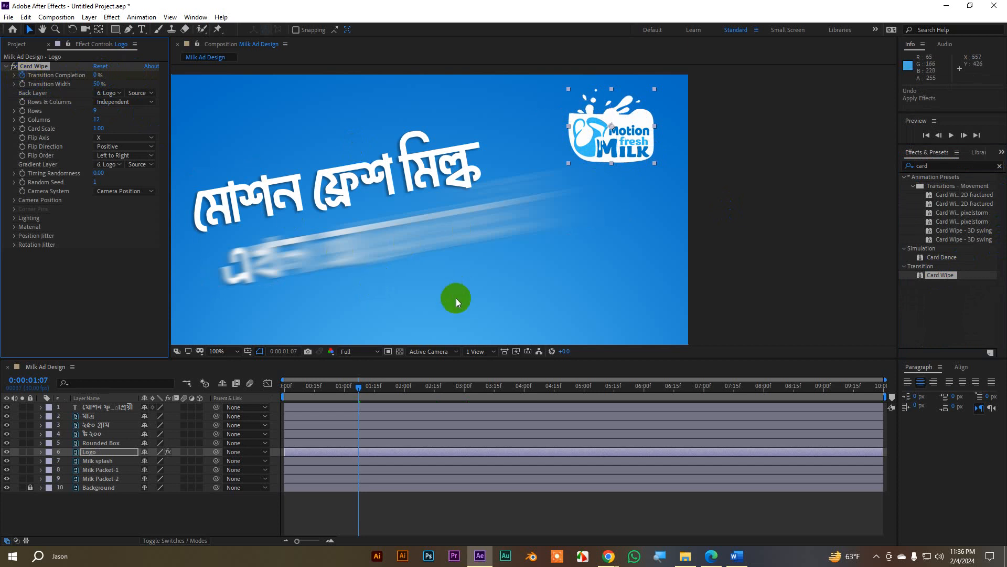
Set the logo's Card Wipe Transition Completion to 100% at 0:00:01:27, 20 frames after the first keyframe.
key("shift+Page_Down")
key("shift+Page_Down")
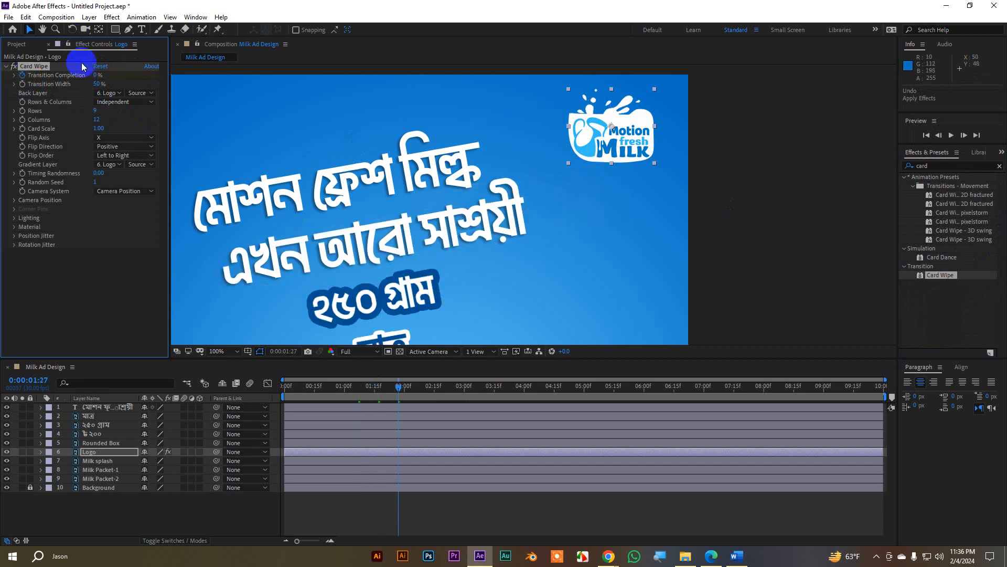
left_click_drag(93, 74, 157, 76)
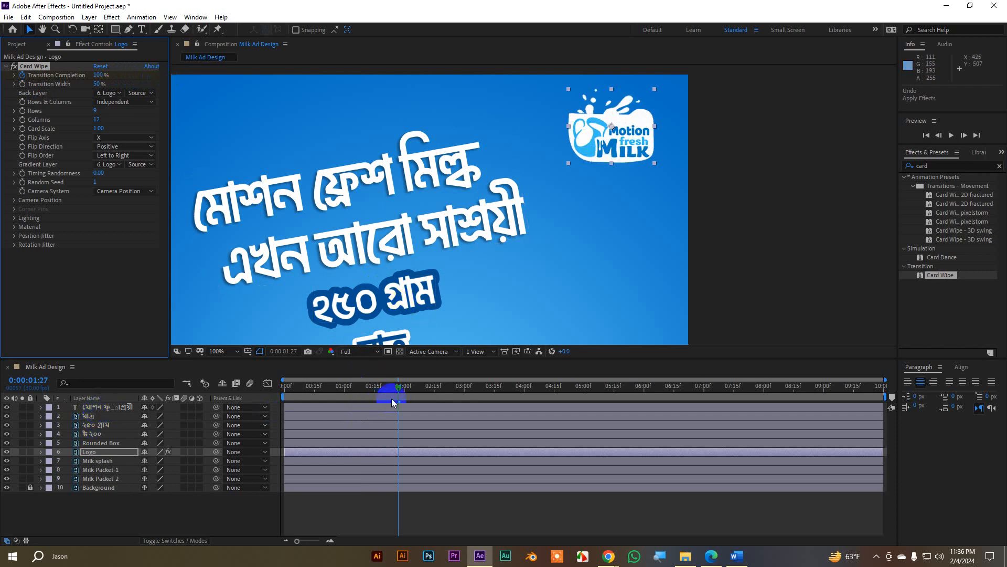
Fit the composition in the viewer and preview the advertisement with the logo's card wipe from the beginning.
left_click_drag(393, 395, 232, 387)
scroll(609, 206, "down", 2)
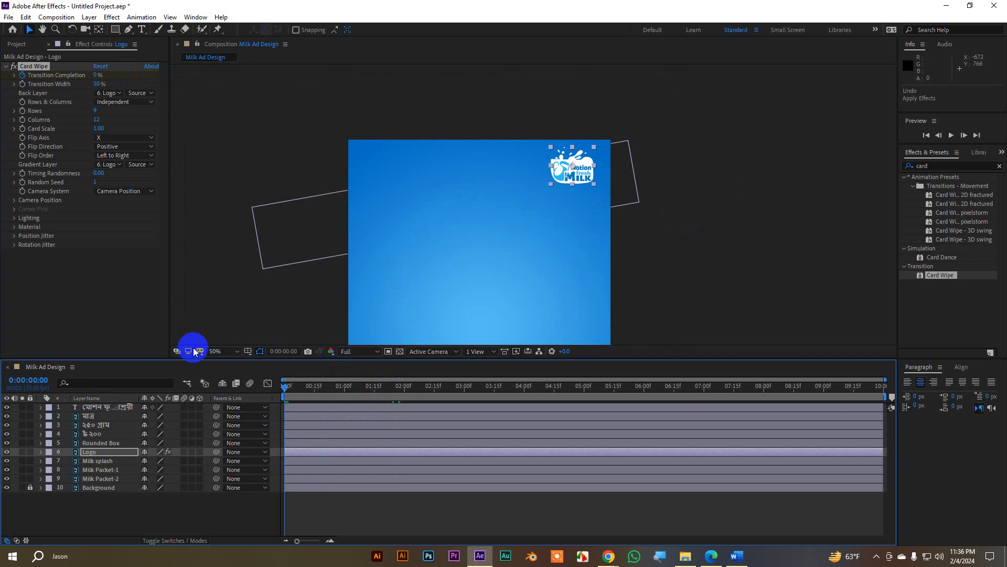
left_click(209, 351)
left_click(227, 363)
left_click(724, 218)
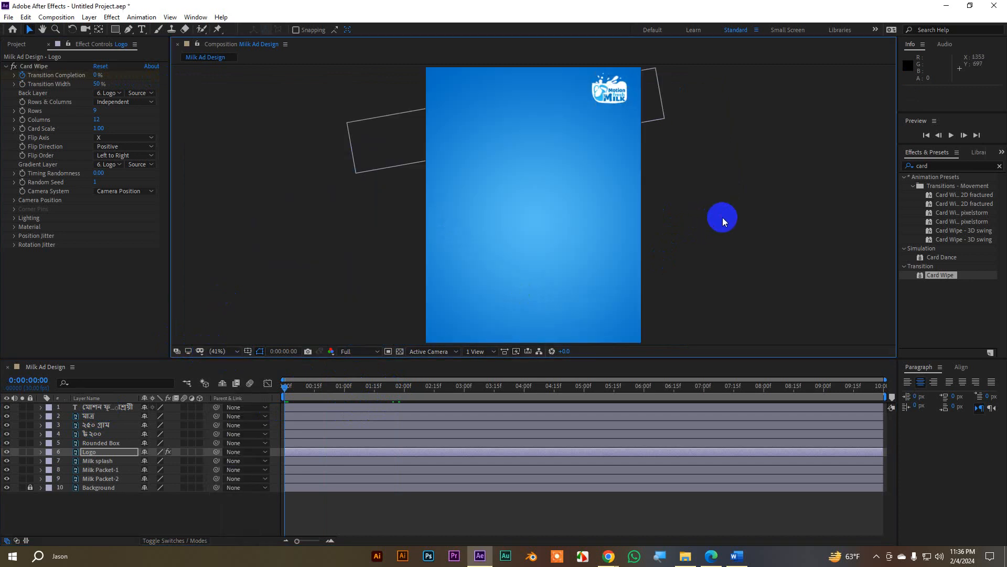
key("space")
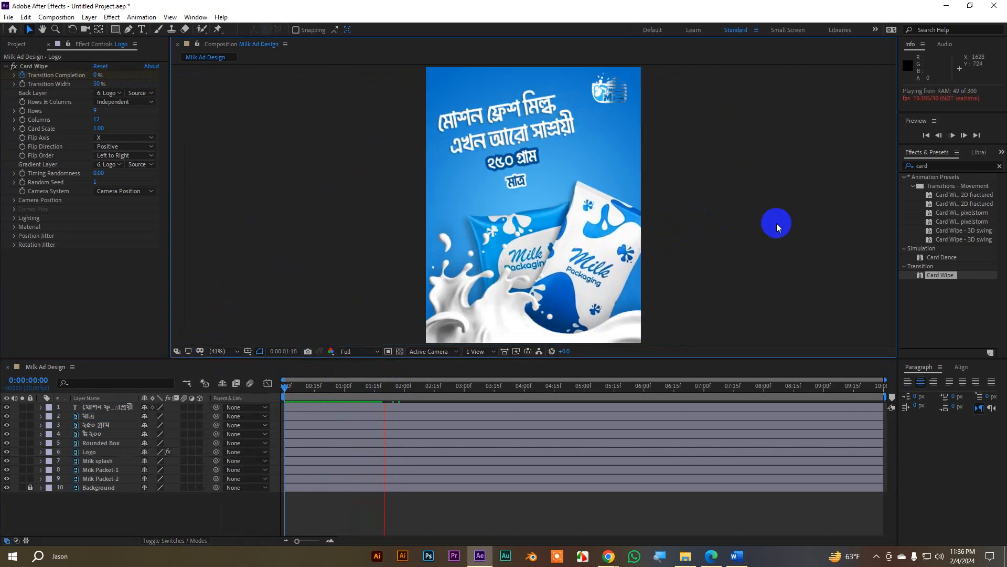
key("space")
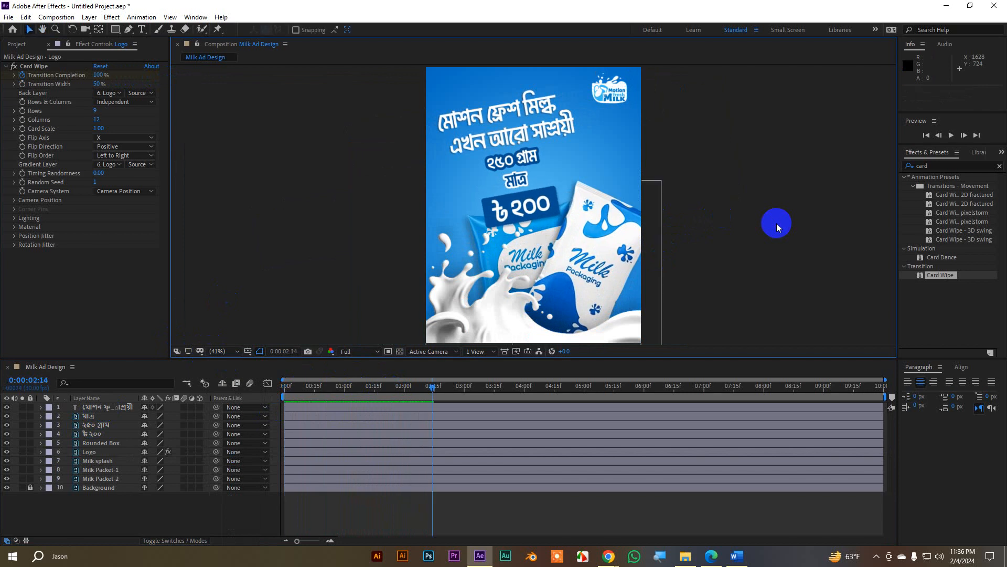
key("space")
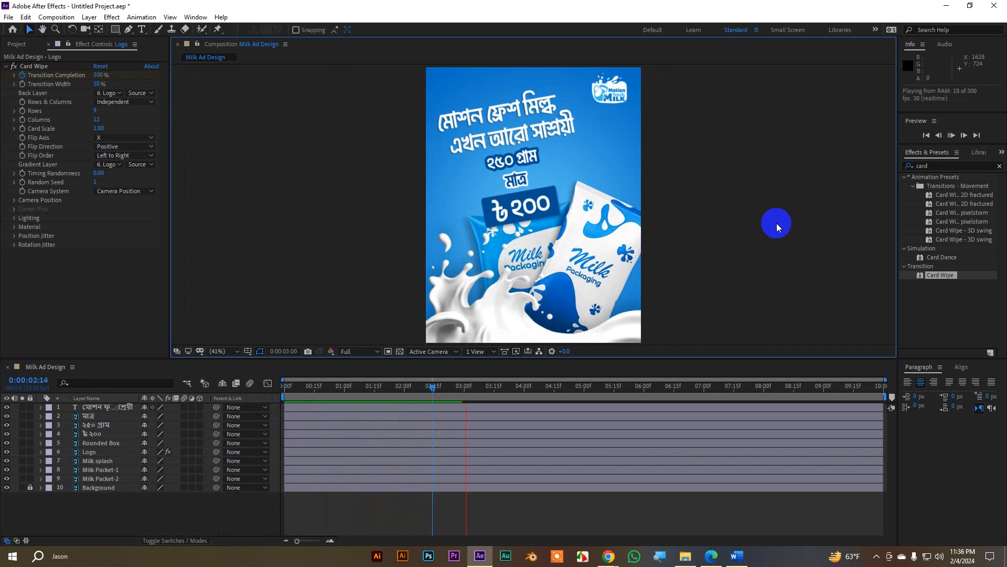
left_click(470, 389)
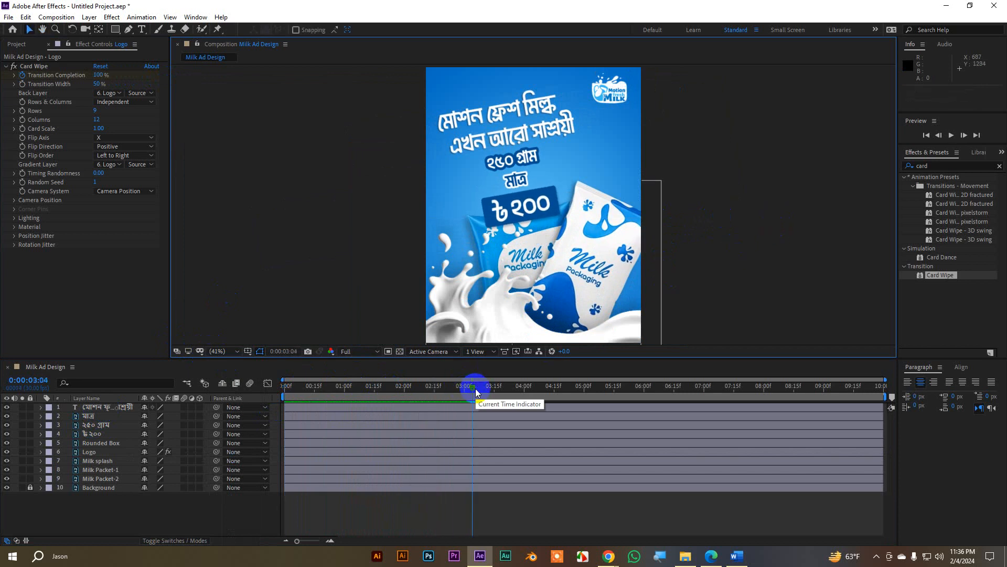
Replay the advertisement from 0:00:00:00 to check the timing of the logo transition with the other entrances.
left_click_drag(476, 392, 242, 383)
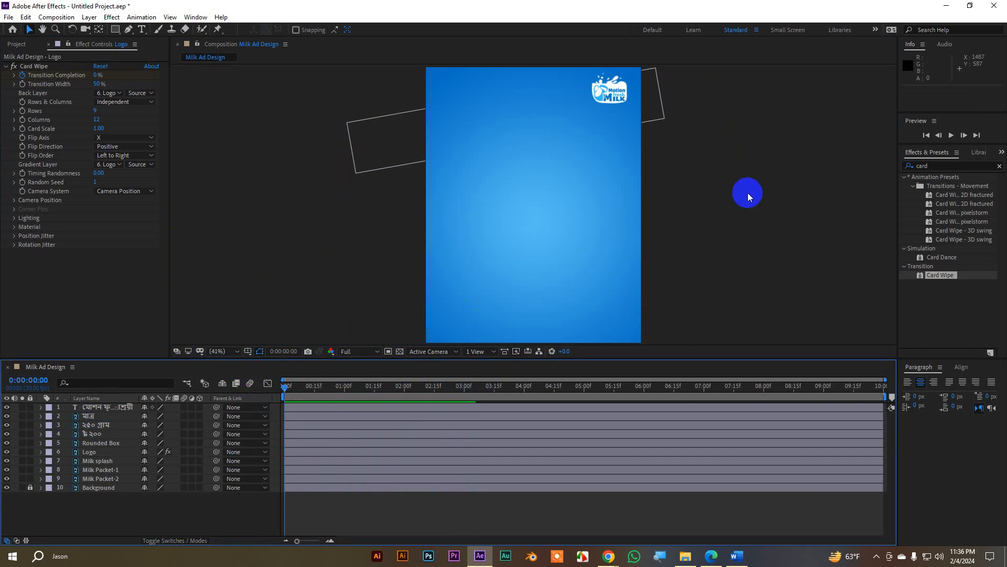
key("space")
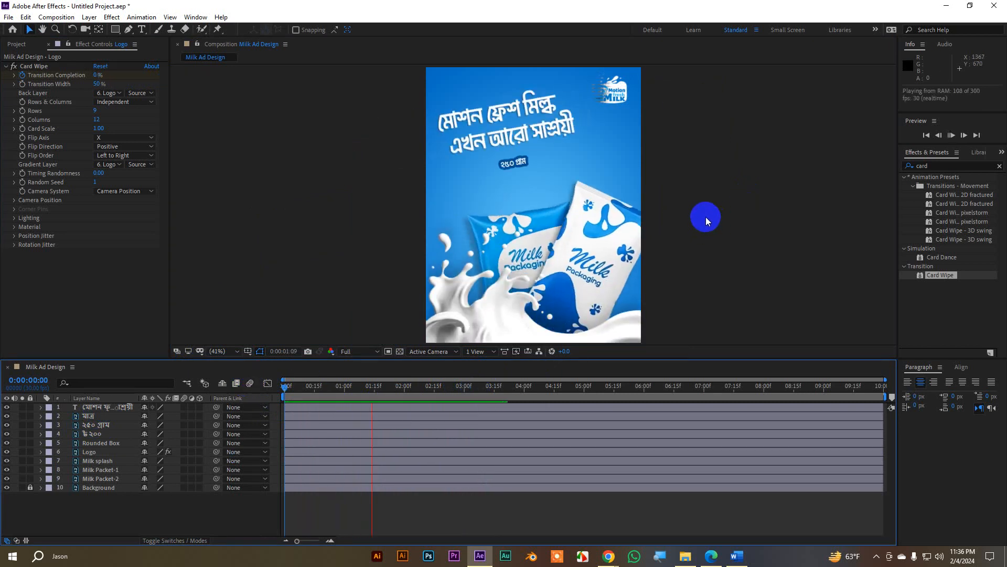
key("space")
left_click_drag(435, 388, 531, 397)
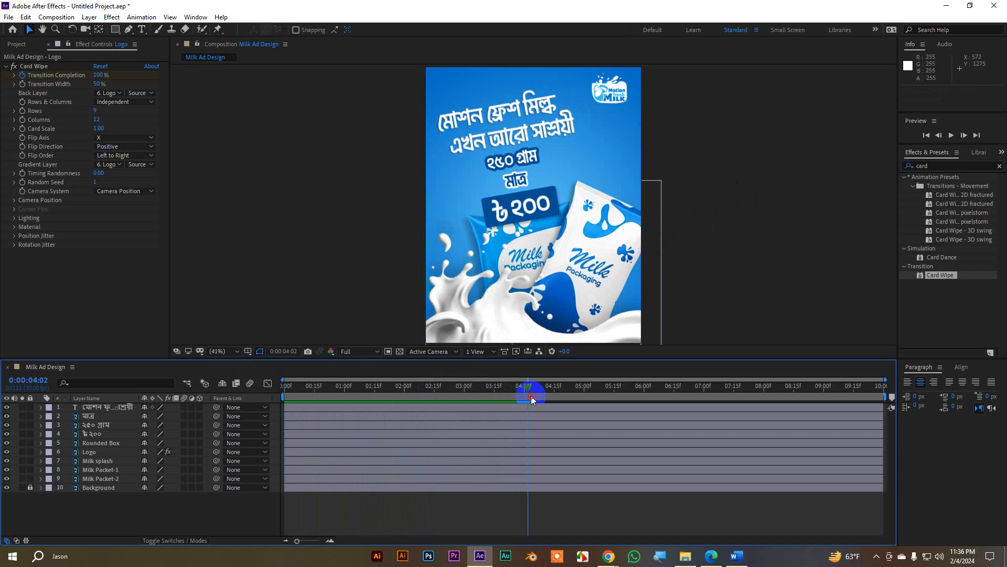
left_click_drag(531, 396, 250, 396)
key("space")
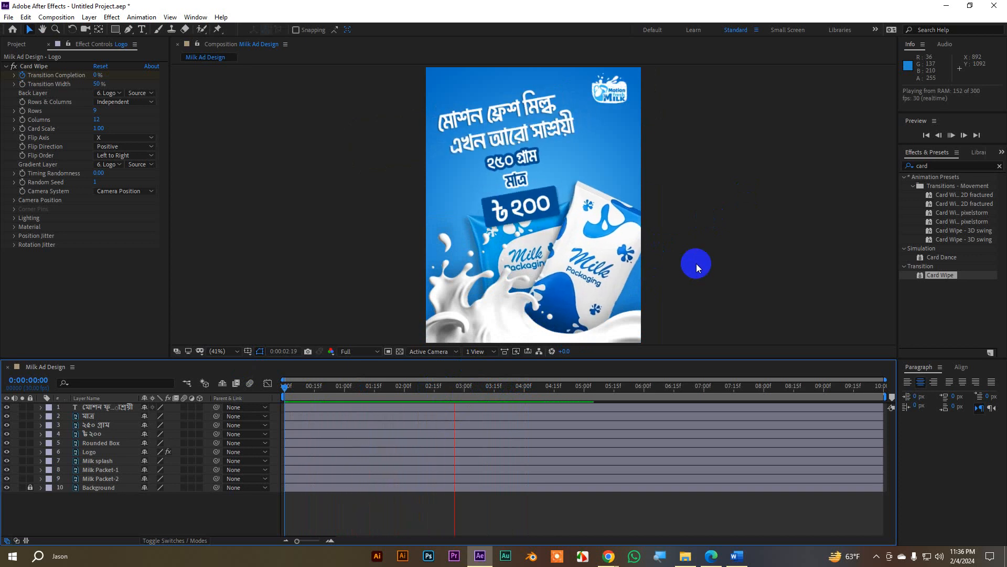
key("space")
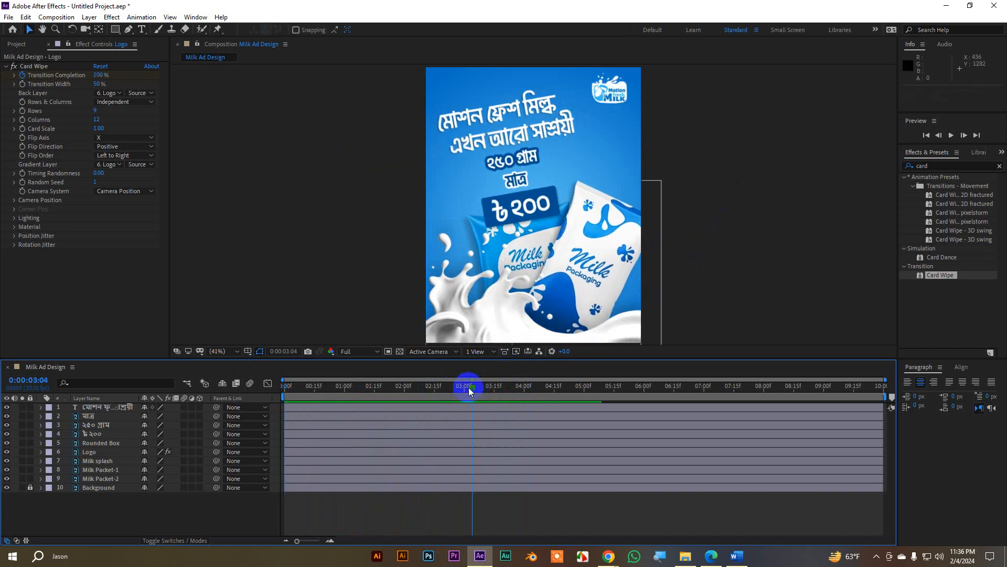
End the composition's work area at 0:00:04:00.
left_click_drag(505, 390, 541, 391)
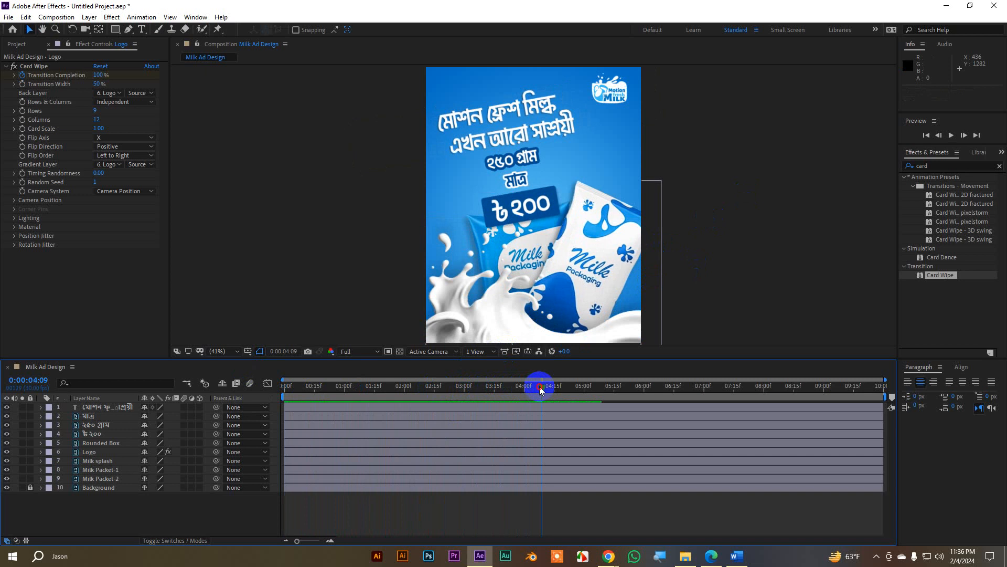
left_click_drag(538, 386, 461, 392)
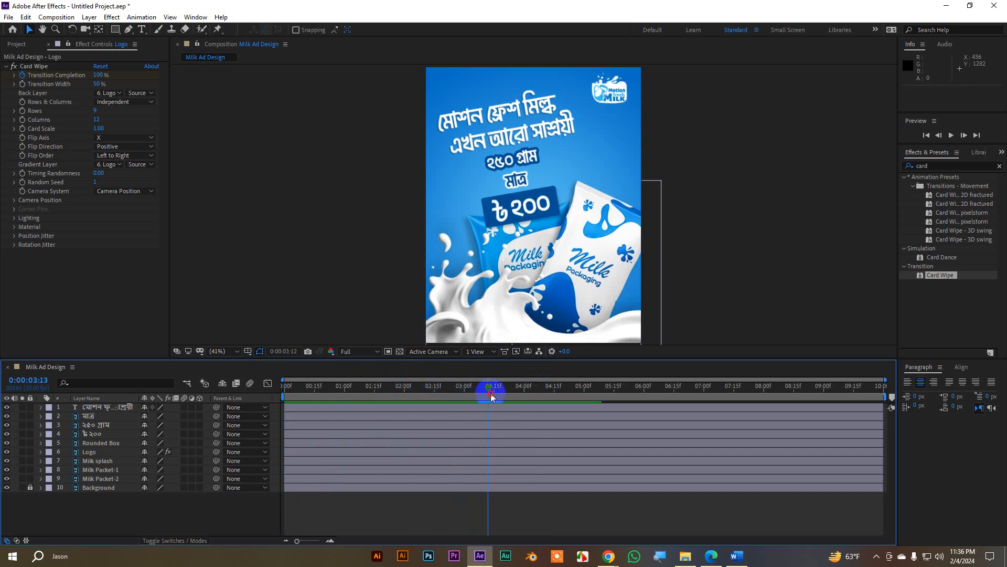
mouse_move(523, 393)
left_mouse_down()
mouse_move(539, 392)
mouse_move(530, 401)
left_mouse_up()
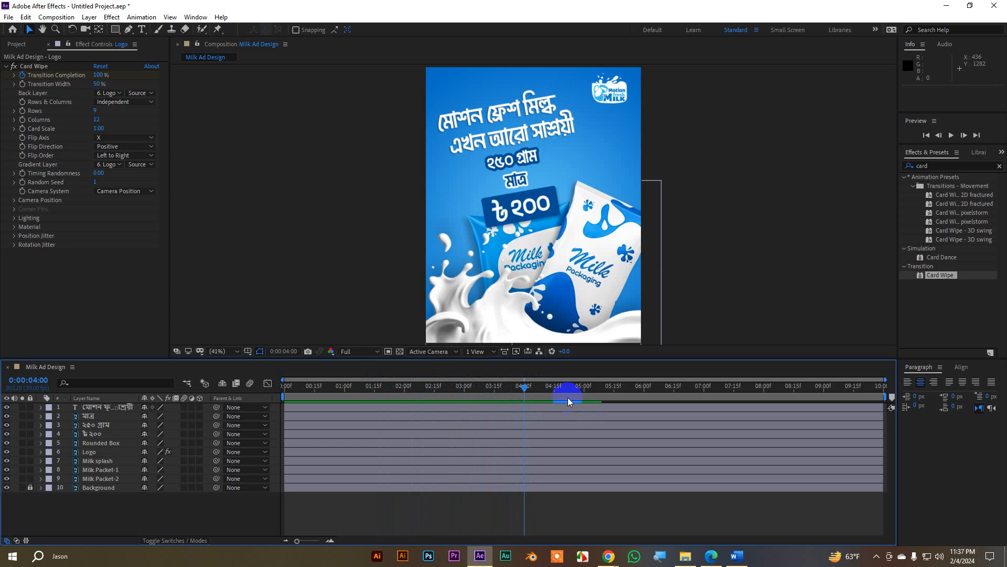
key("n")
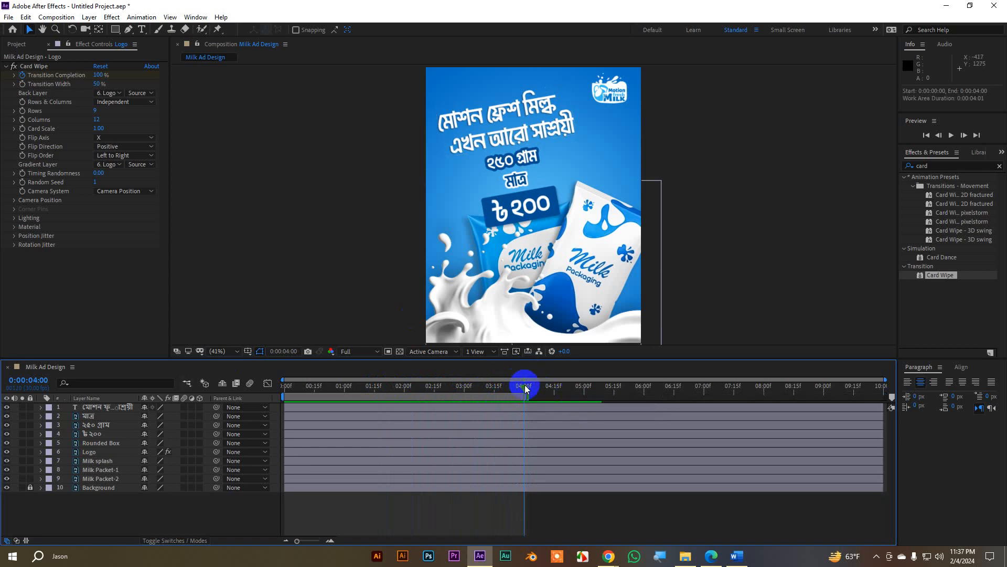
Play the shortened work area from its start to review the complete animation.
key("Home")
key("space")
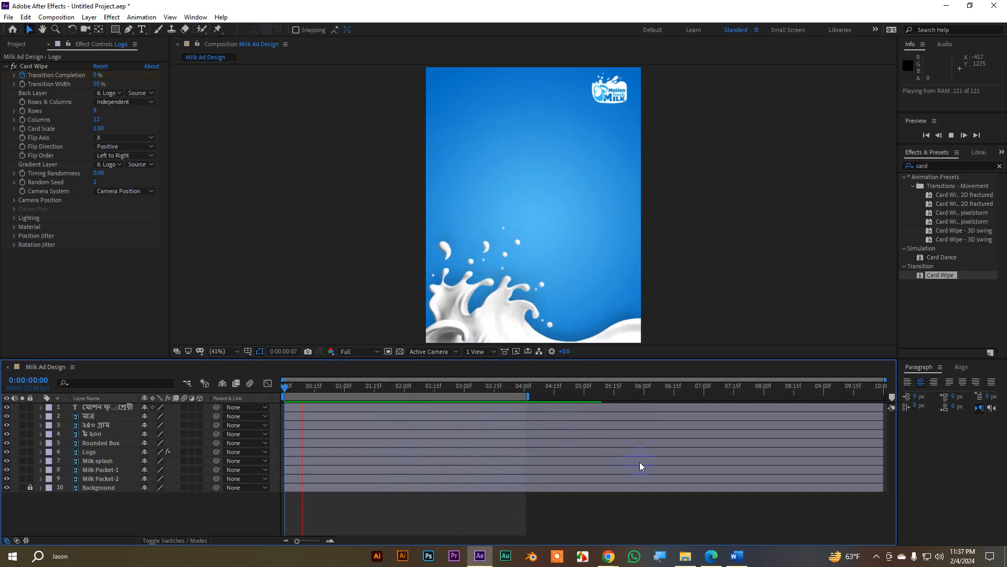
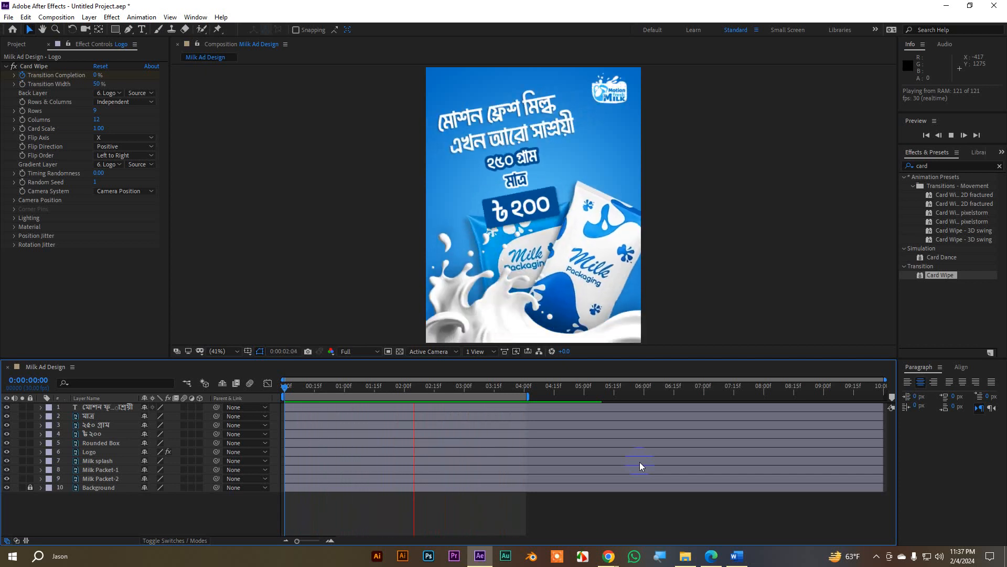
key("space")
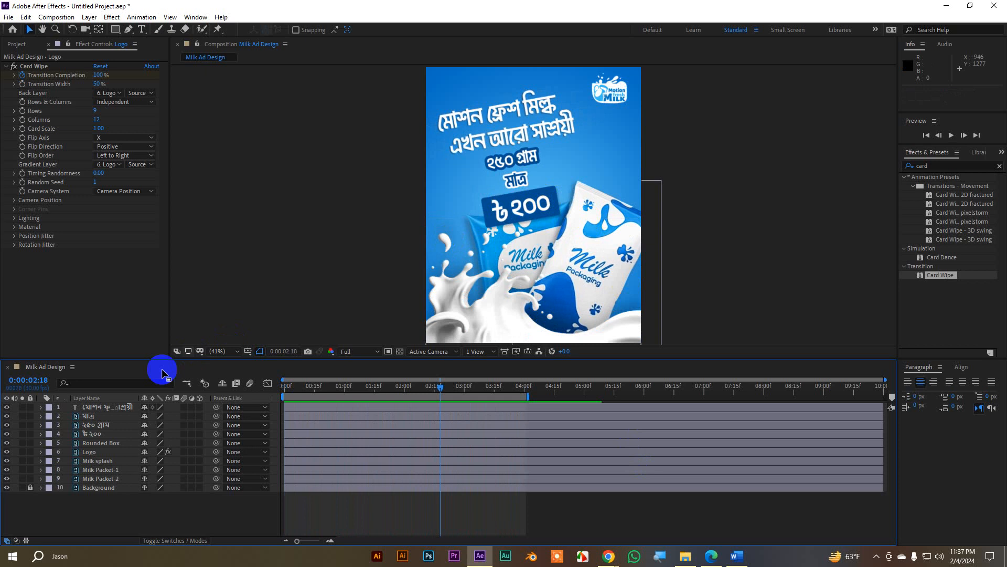
Reveal the keyframed properties of the Rounded Box and Logo layers in the timeline.
left_click(101, 443)
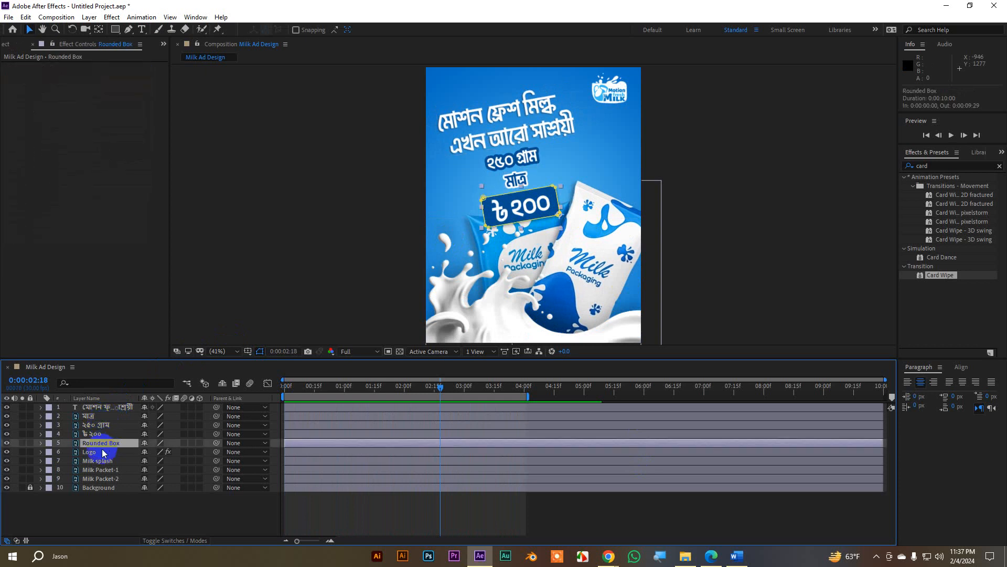
left_click(97, 452, "ctrl")
key("u")
left_click(446, 469)
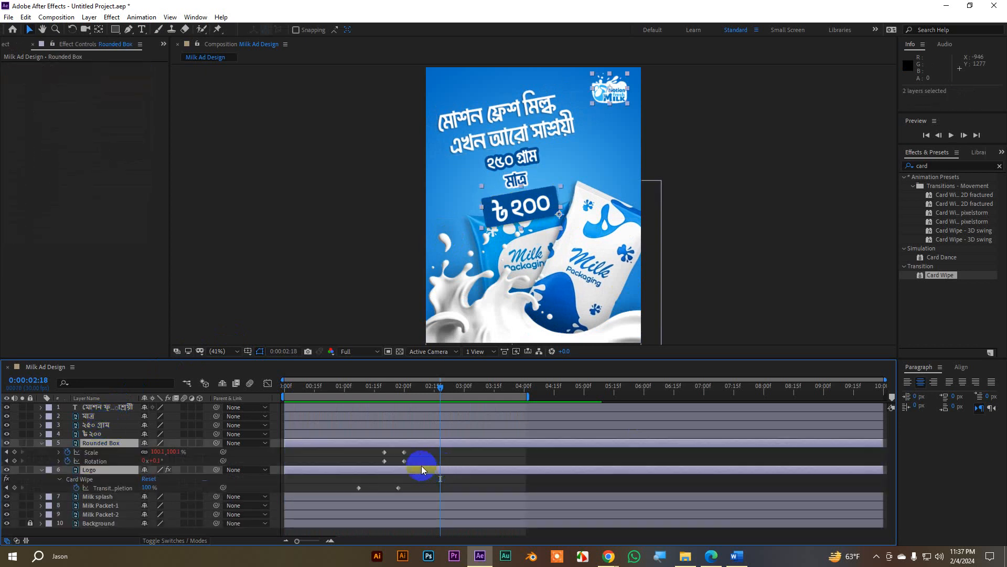
Move the last Scale and Rotation keyframes of the ৳ ২০০ and Rounded Box layers a few frames earlier and preview the price box entrance.
left_click_drag(412, 464, 394, 450)
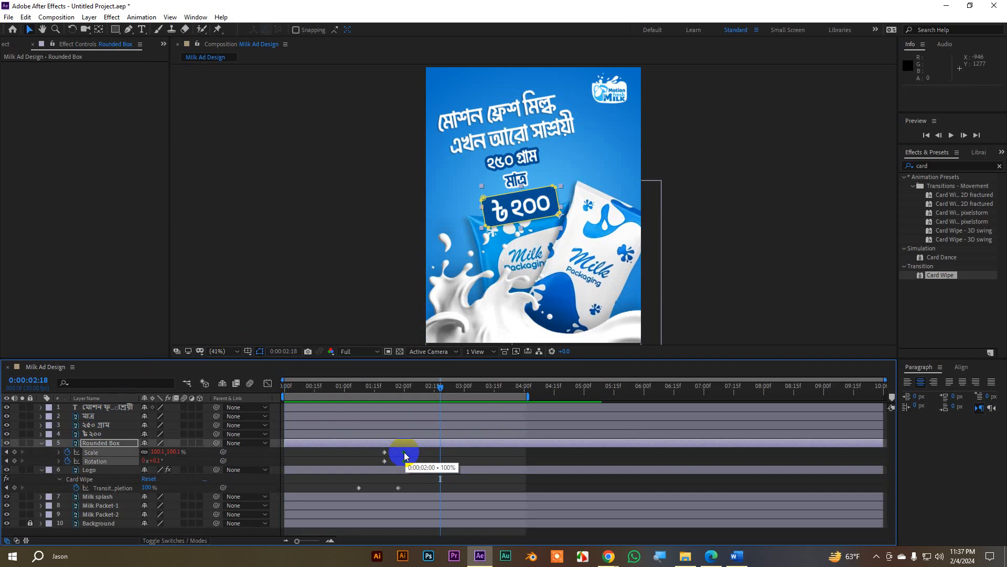
left_click(100, 433, "ctrl")
key("u")
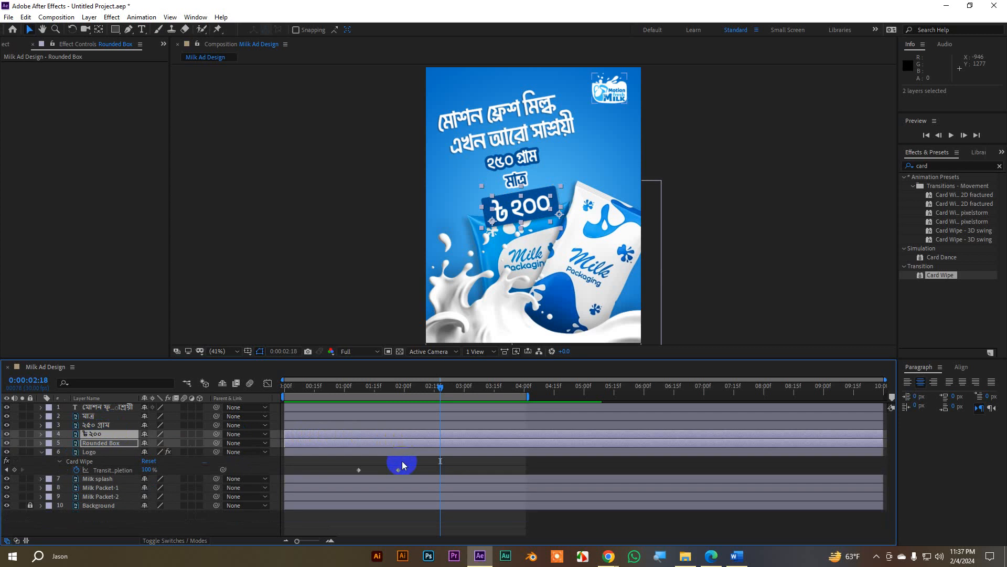
key("u")
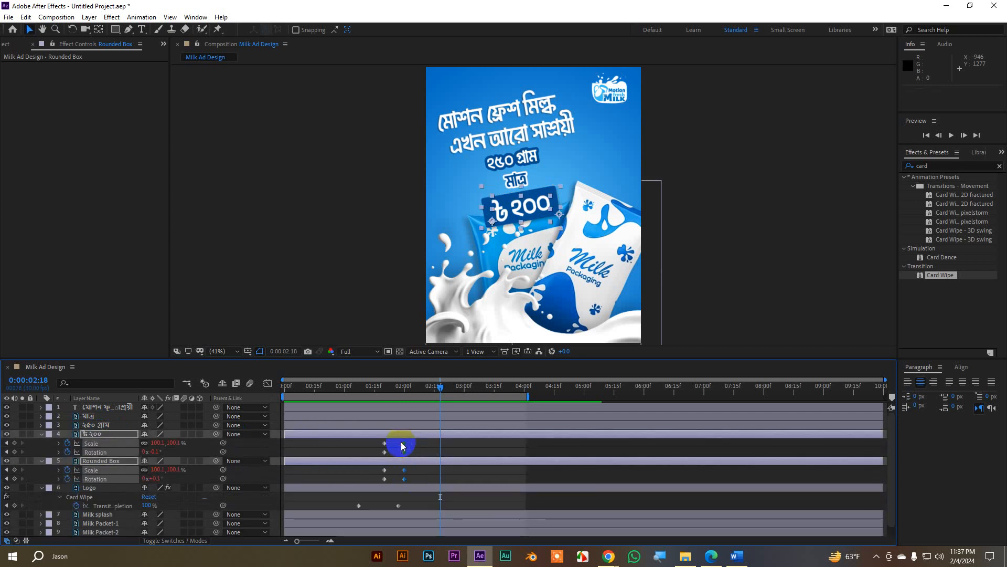
left_click_drag(404, 447, 397, 447)
key("space")
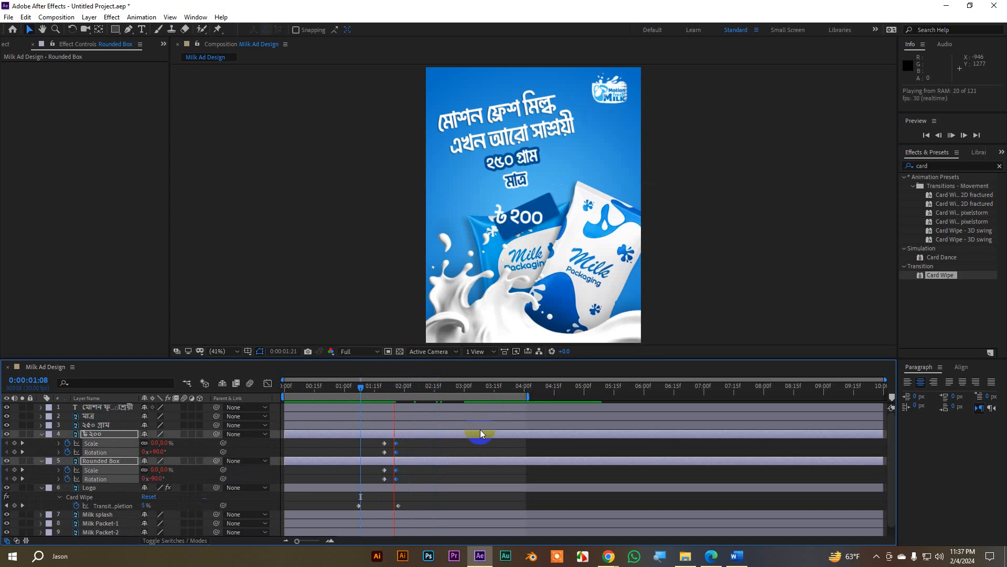
Collapse the keyframed properties of the ৳ ২০০, Rounded Box and Logo layers, and preview the whole animation.
key("space")
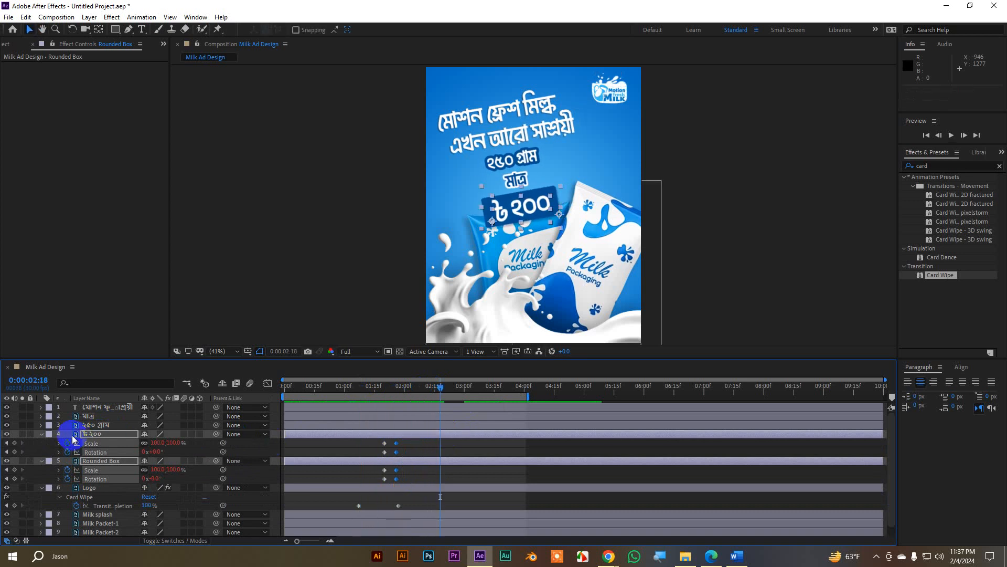
left_click(44, 435)
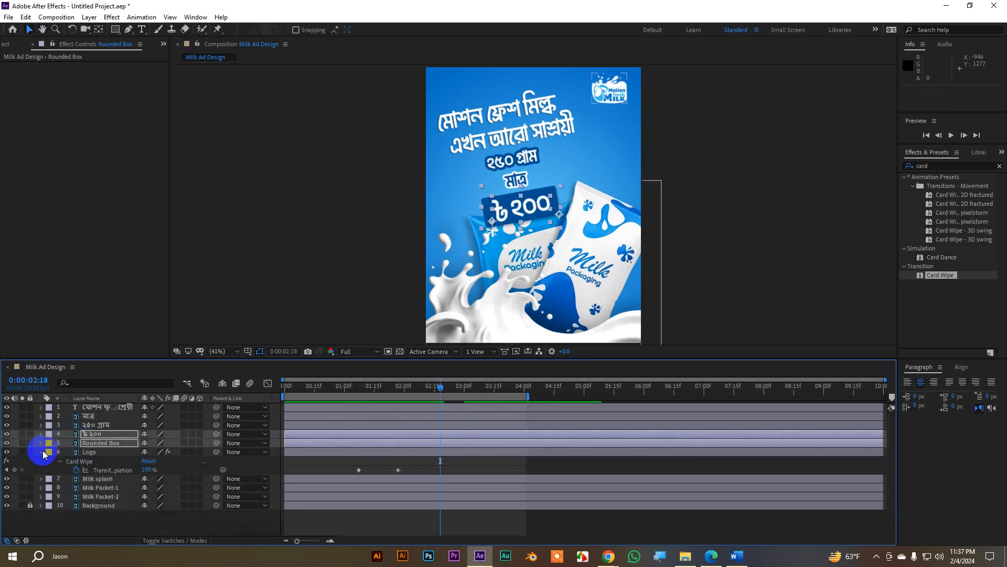
left_click(42, 452)
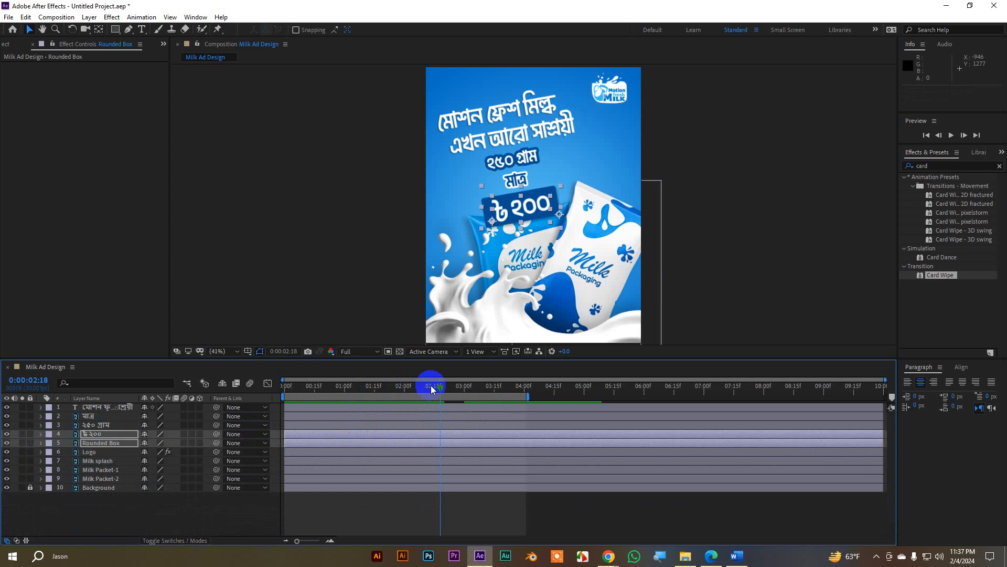
key("space")
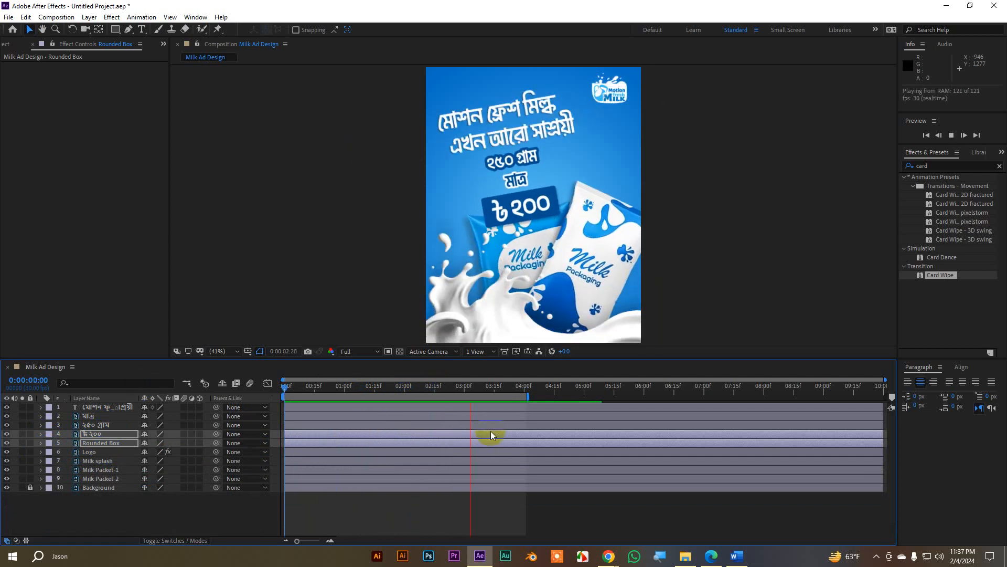
key("space")
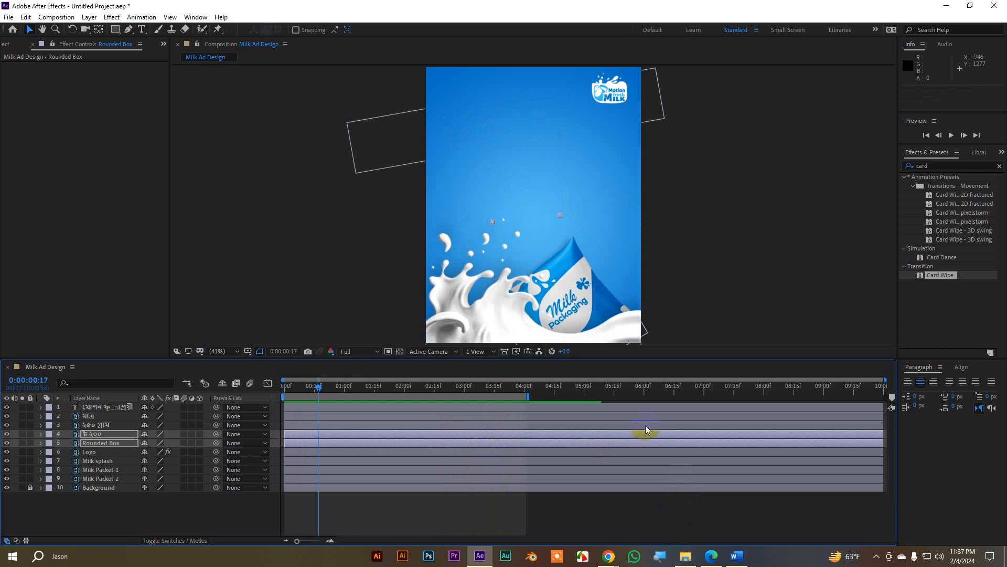
left_click(638, 503)
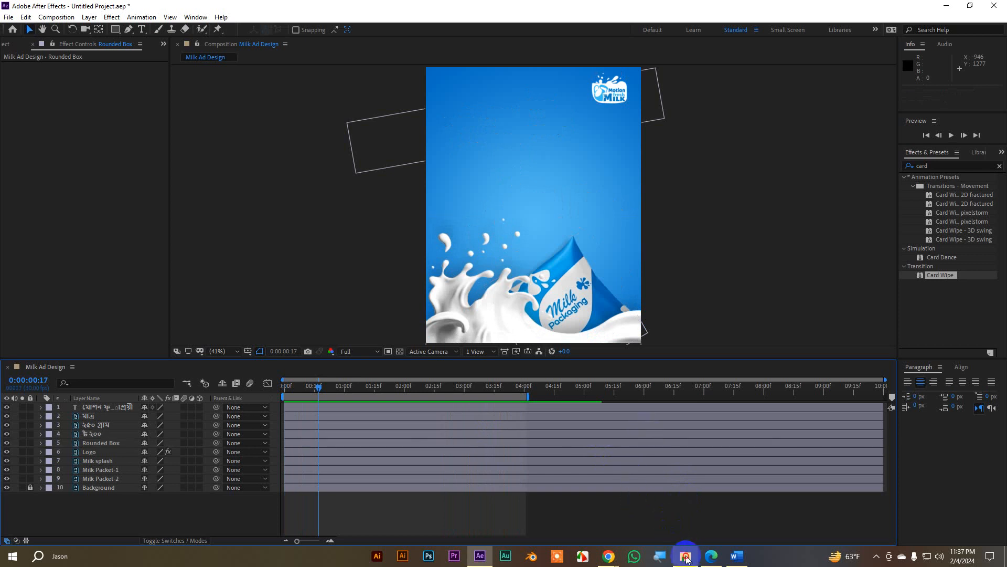
Switch to File Explorer and open the Essentials Sound Effects folder in MGVE Batch-06, showing its subfolders as large icons.
left_click(686, 557)
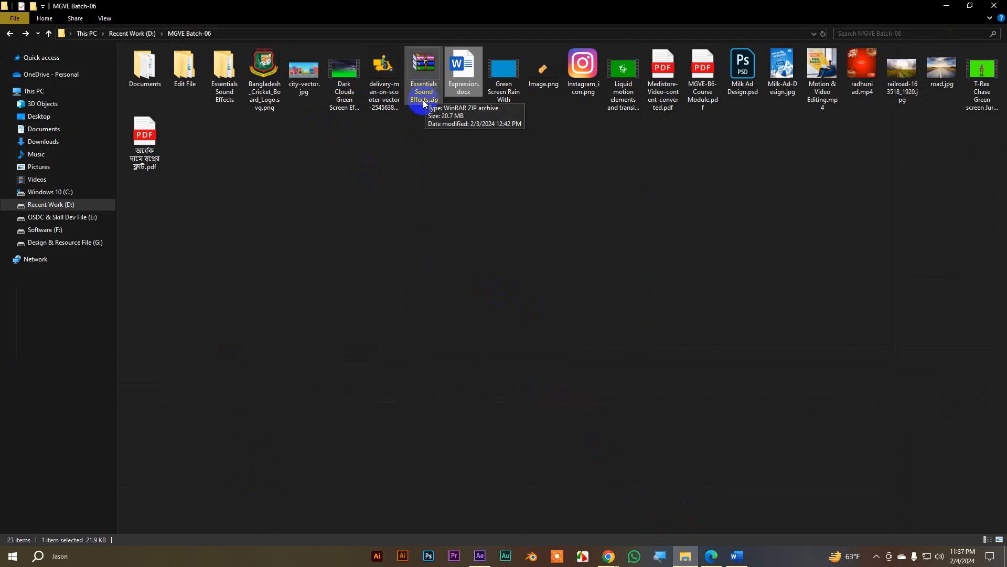
double_click(231, 75)
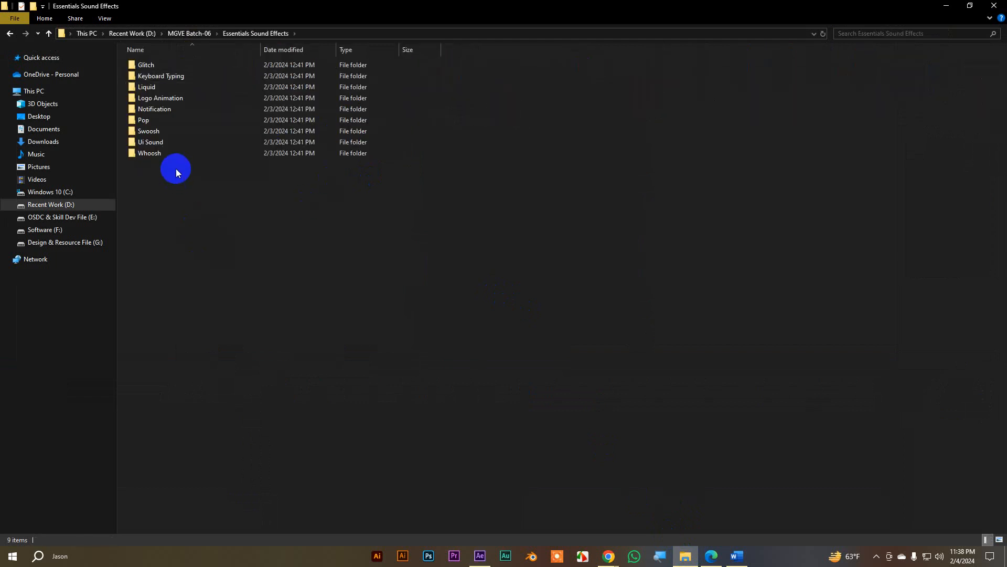
key("super")
key("super")
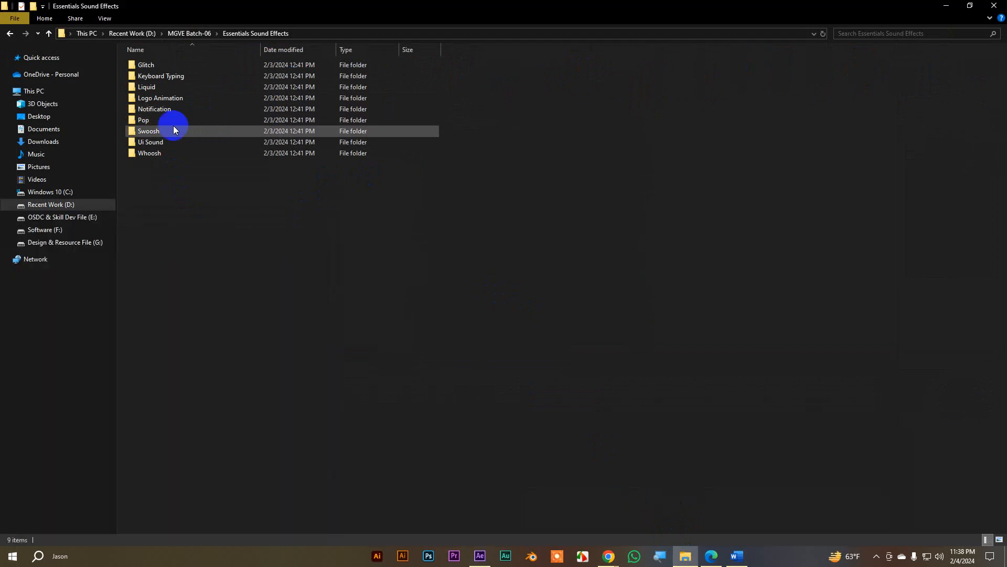
scroll(173, 125, "up", 6, "ctrl")
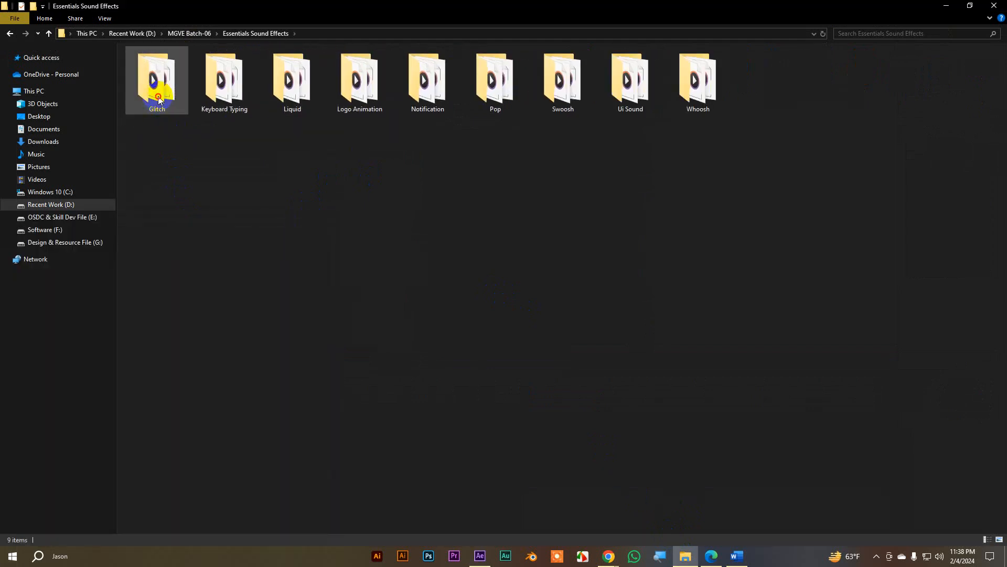
Look through the sound files in the Glitch, Keyboard Typing and Liquid folders.
double_click(159, 99)
left_click_drag(245, 341, 132, 57)
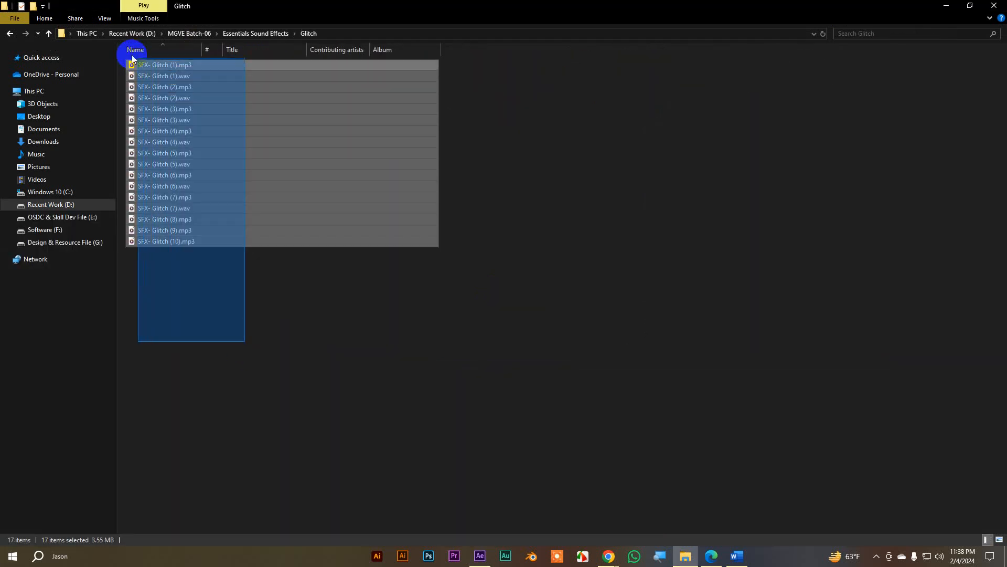
left_click(48, 34)
left_click(228, 85)
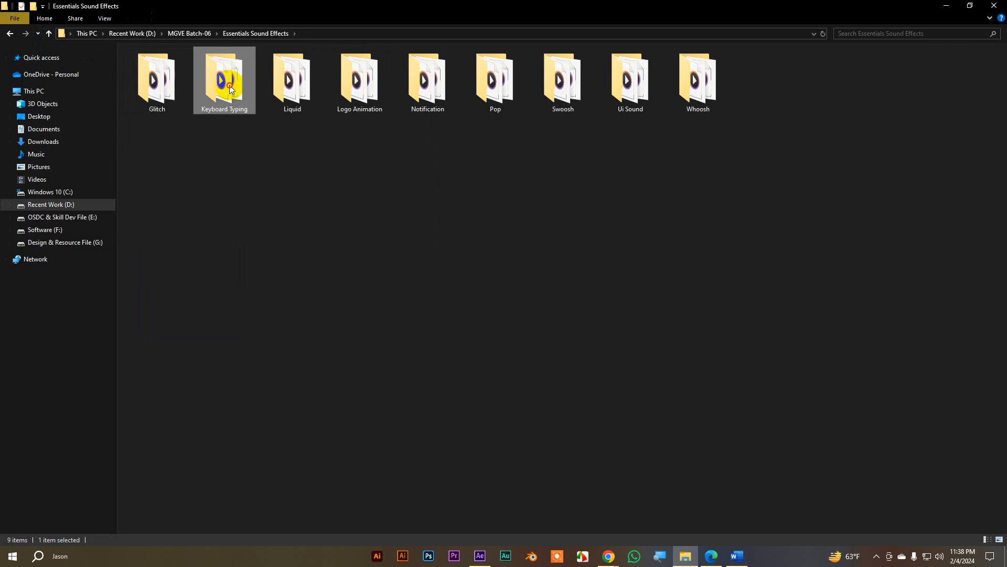
double_click(229, 87)
left_click(48, 34)
left_click(290, 92)
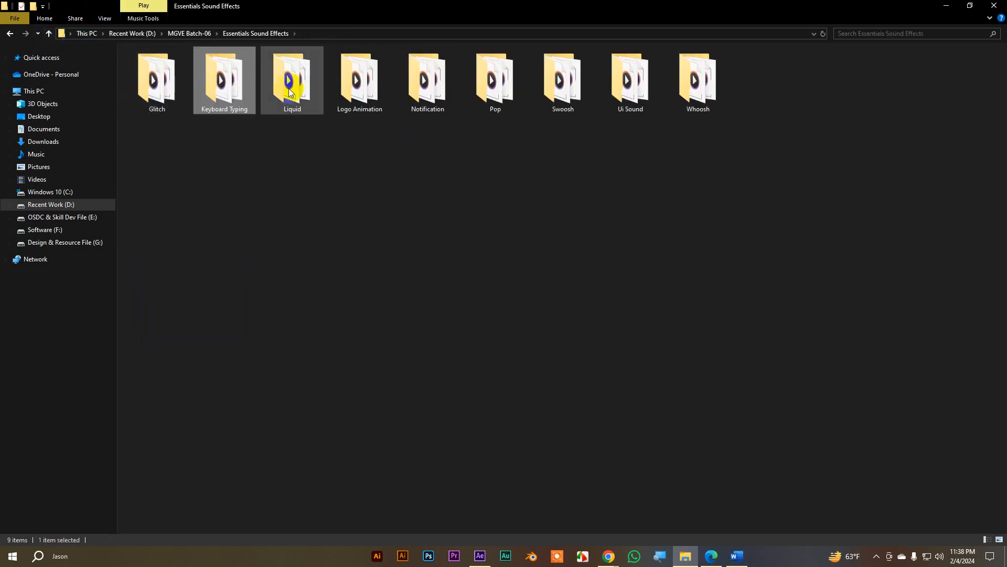
double_click(292, 92)
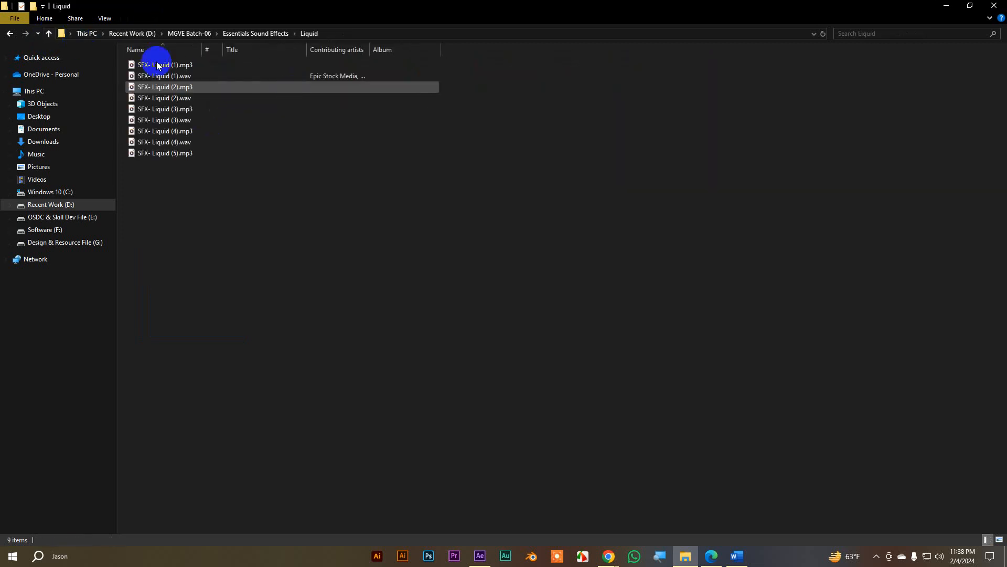
left_click(48, 34)
Look through the sound files in the Logo Animation, Notification, Pop and Swoosh folders.
double_click(363, 96)
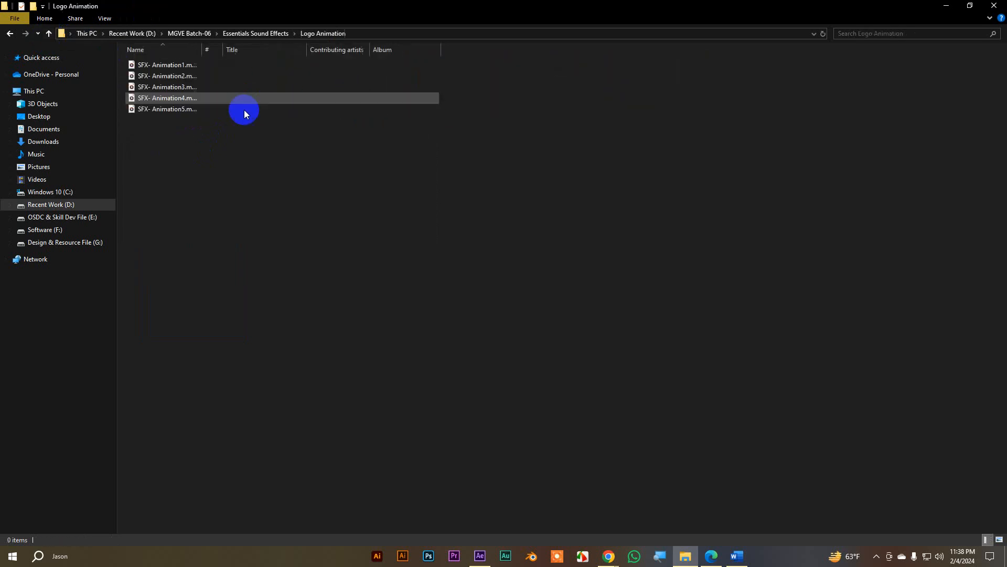
left_click_drag(203, 161, 55, 46)
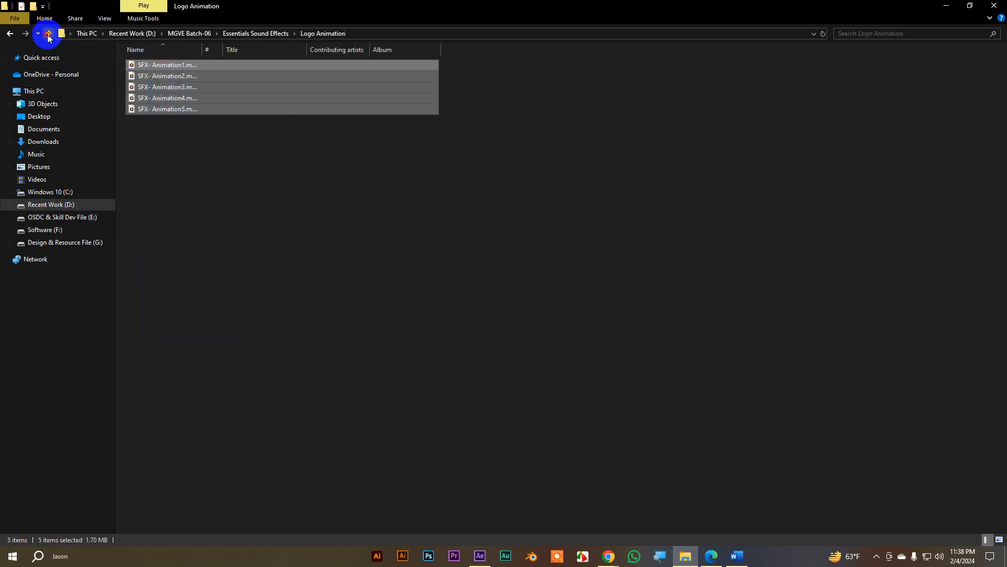
left_click(49, 34)
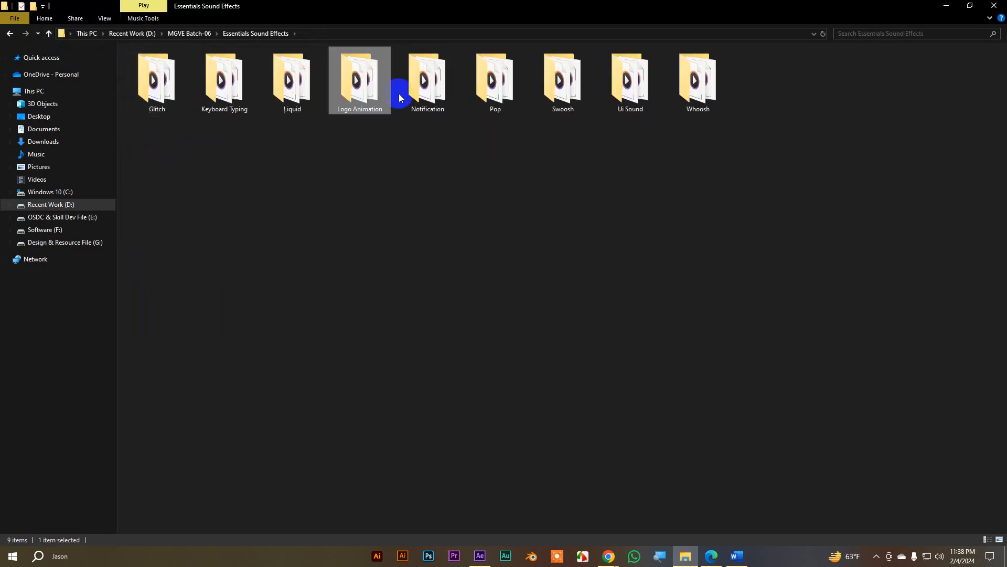
double_click(427, 92)
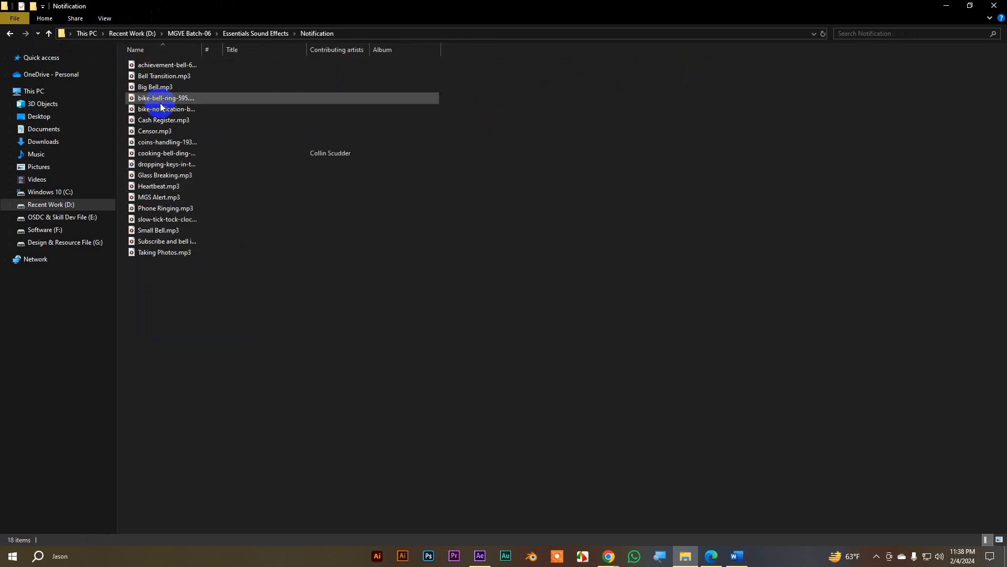
left_click(49, 33)
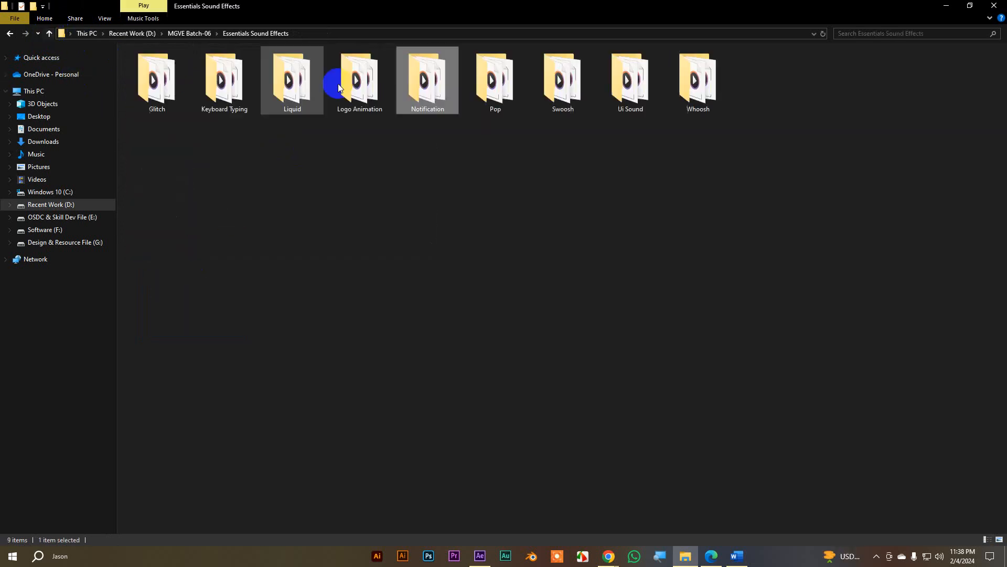
double_click(495, 84)
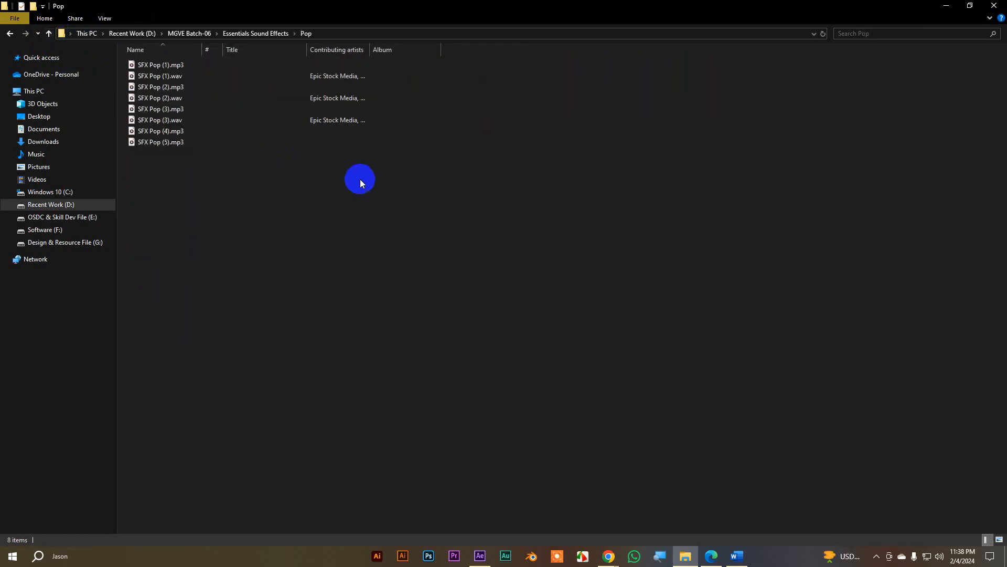
left_click(49, 33)
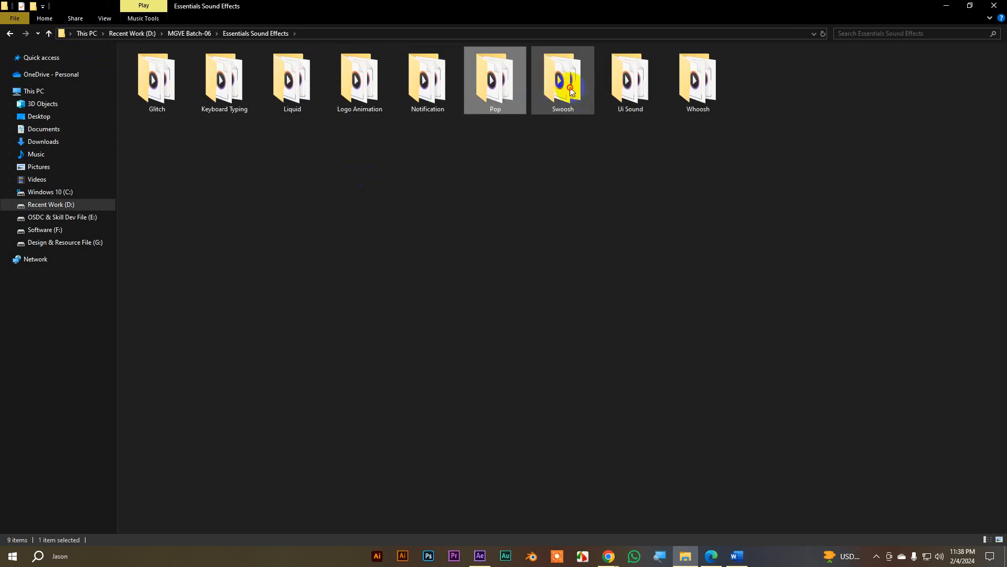
double_click(571, 90)
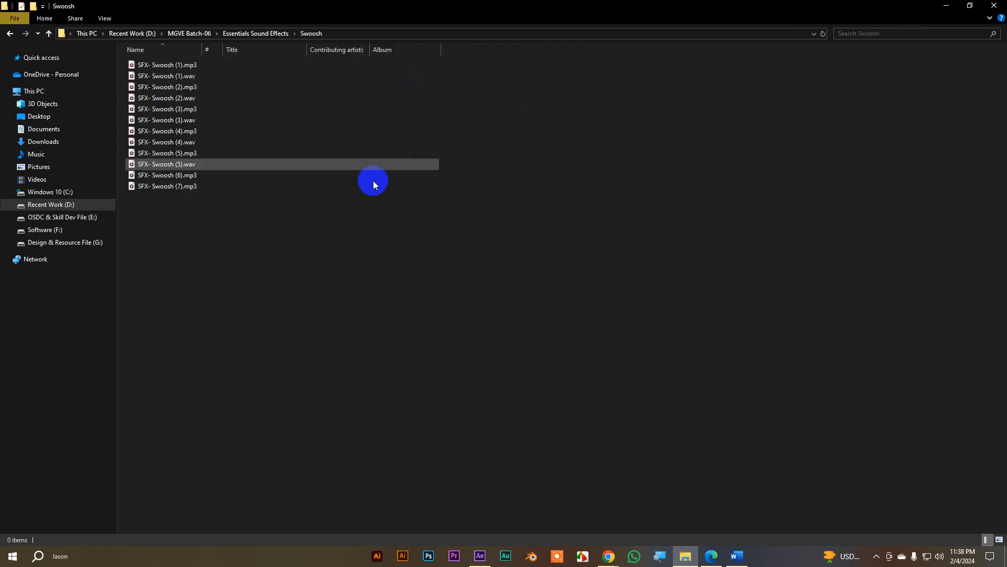
left_click(56, 37)
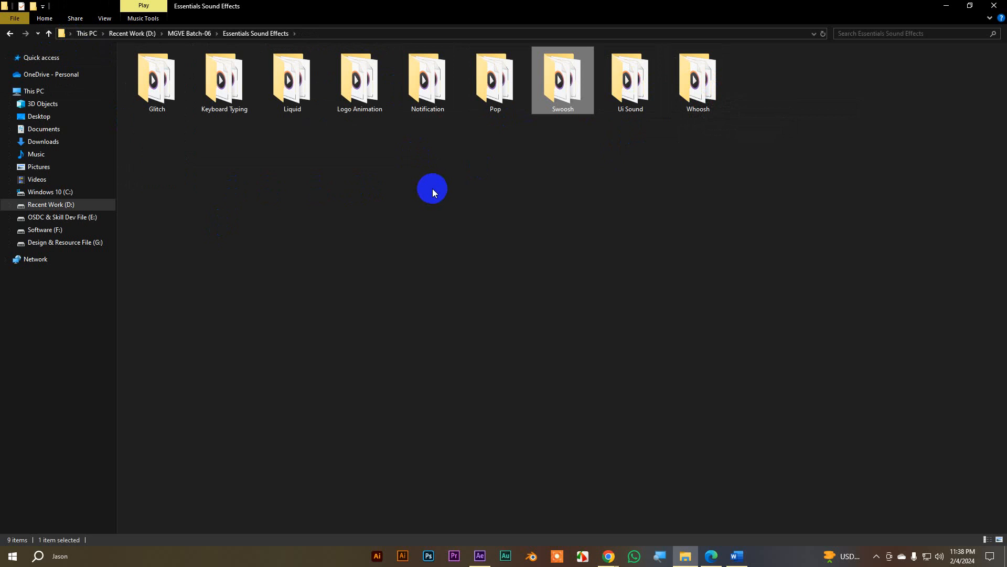
Play all the sounds in the Pop folder in Media Player to compare them.
left_click(497, 91)
double_click(493, 91)
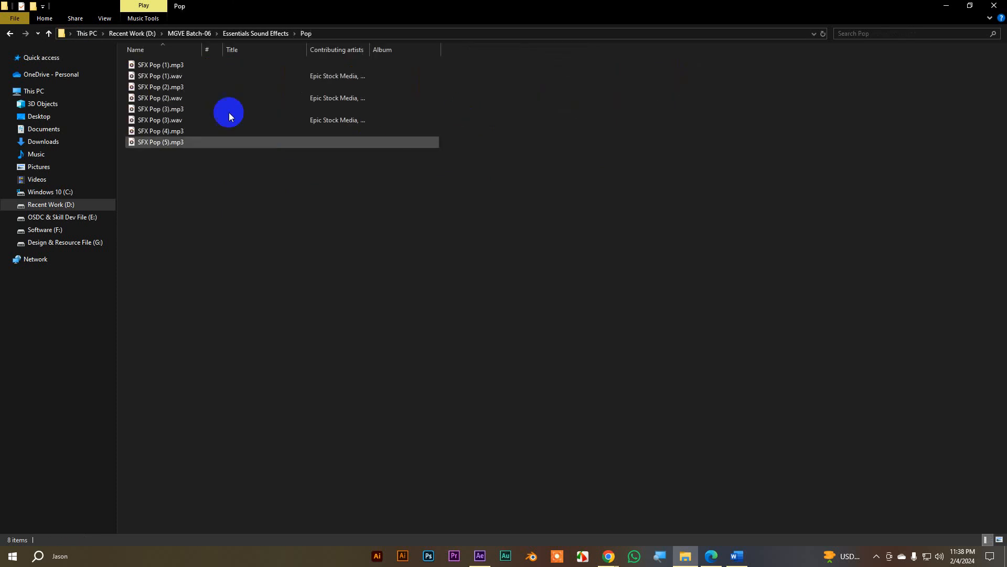
left_click_drag(188, 188, 150, 67)
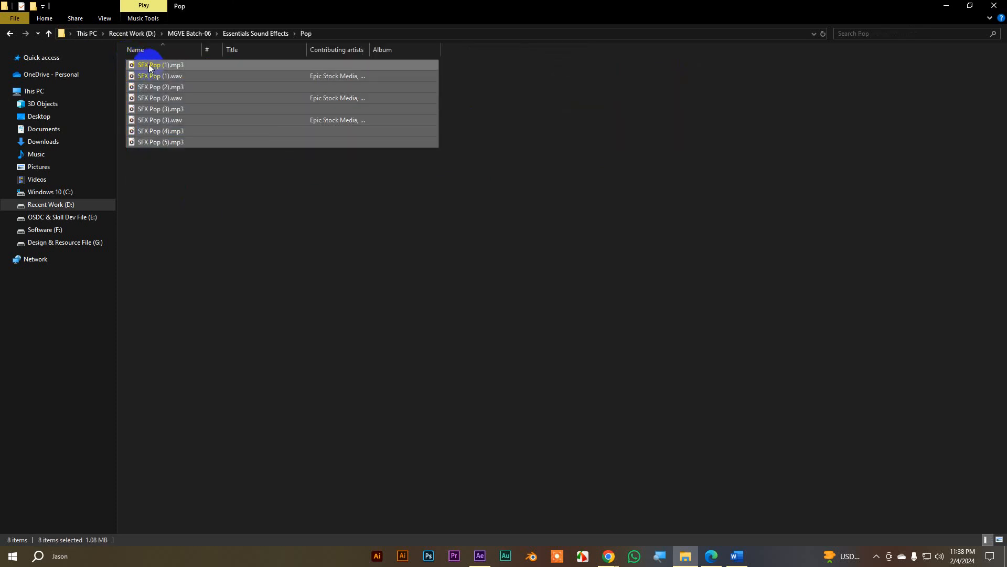
right_click(149, 64)
left_click(170, 71)
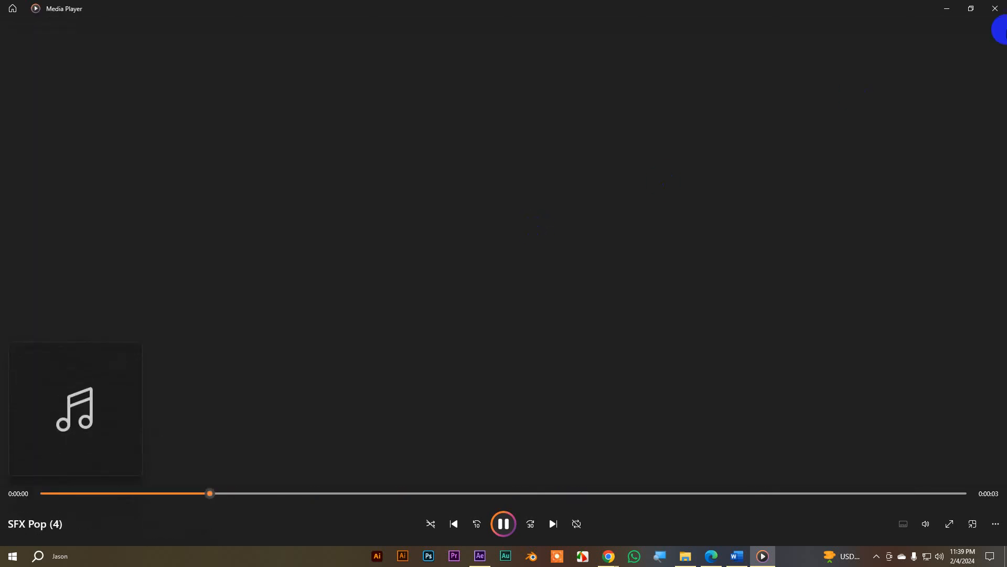
left_click(994, 9)
left_click(245, 252)
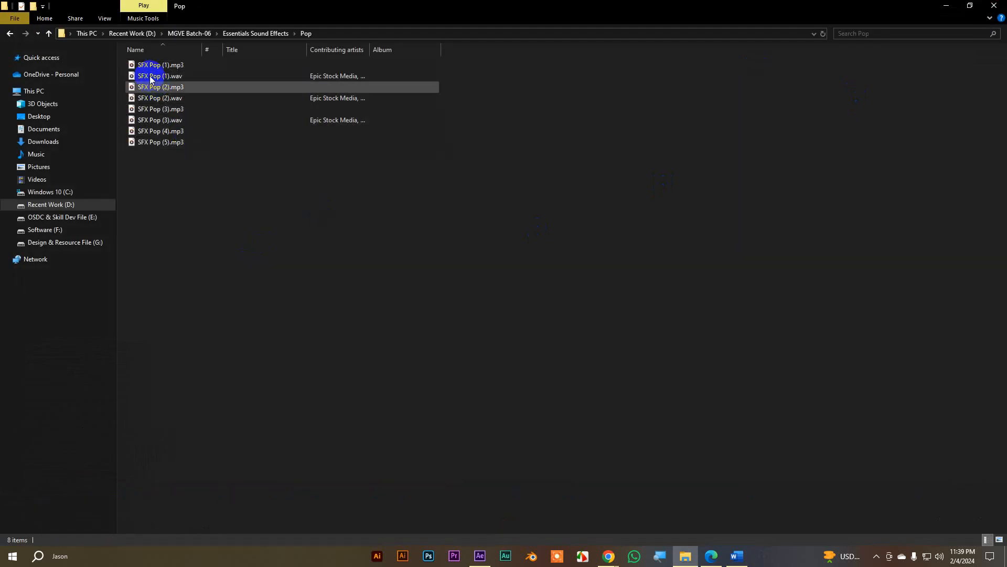
Audition SFX Pop (1).wav and SFX Pop (2).mp3, and add SFX Pop (2).mp3 as the top layer of the Milk Ad Design composition.
double_click(151, 77)
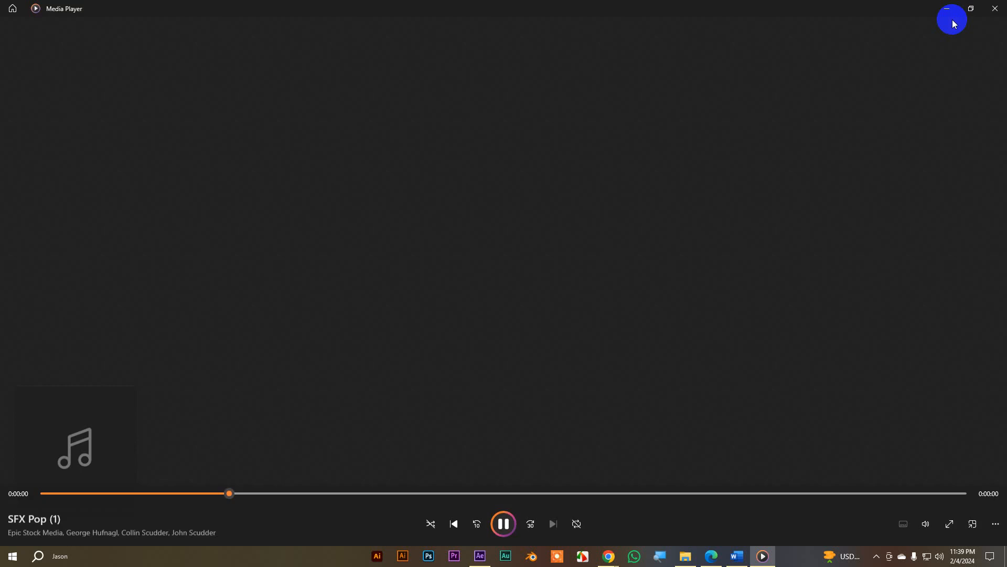
left_click(993, 6)
double_click(147, 89)
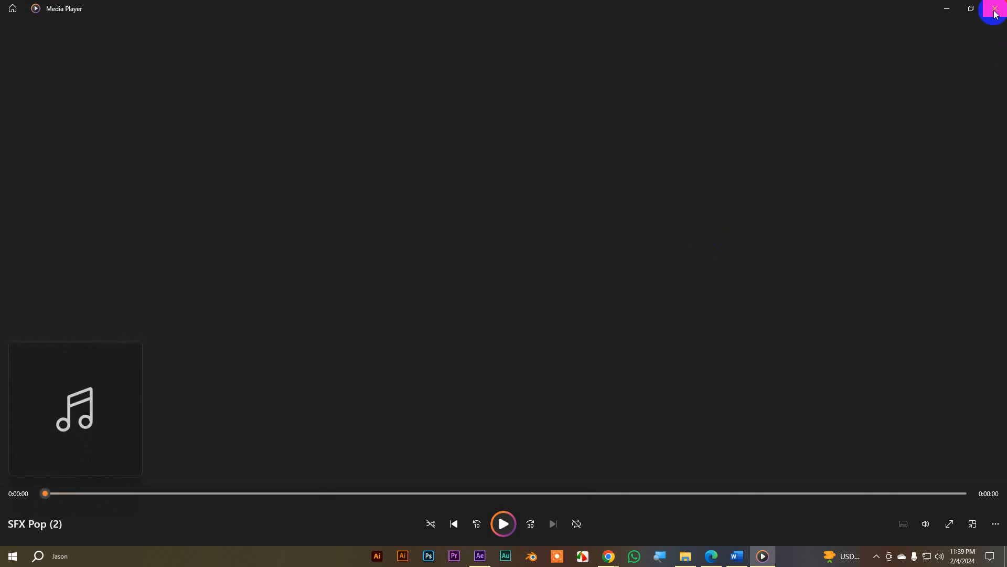
left_click(993, 6)
left_click_drag(161, 89, 110, 516)
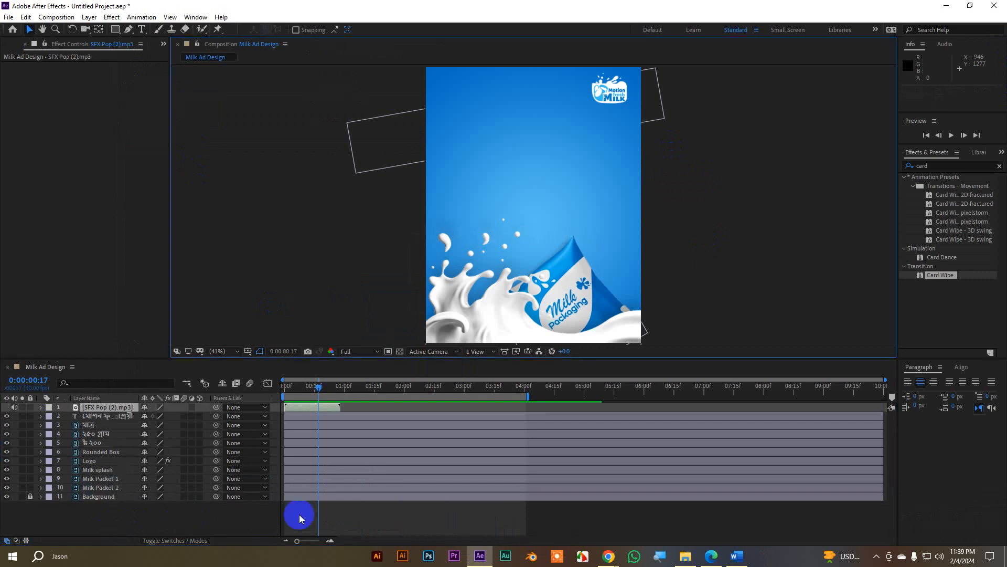
Return to File Explorer and audition Whoosh 1.mp3 and the whoosh sounds listed after it in the Whoosh folder using Media Player.
left_click(482, 558)
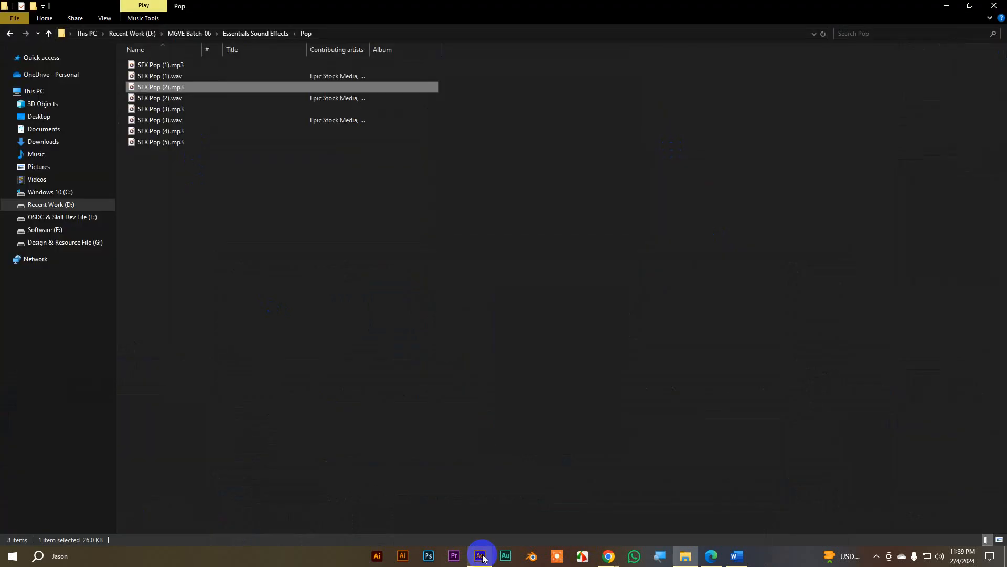
left_click(10, 35)
double_click(699, 83)
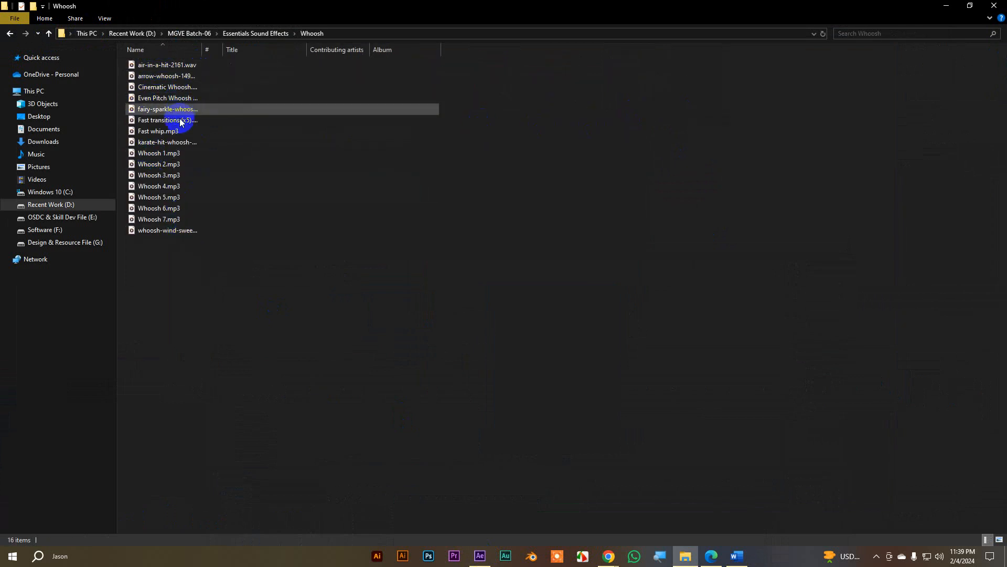
left_click(155, 159)
left_click(164, 230, "shift")
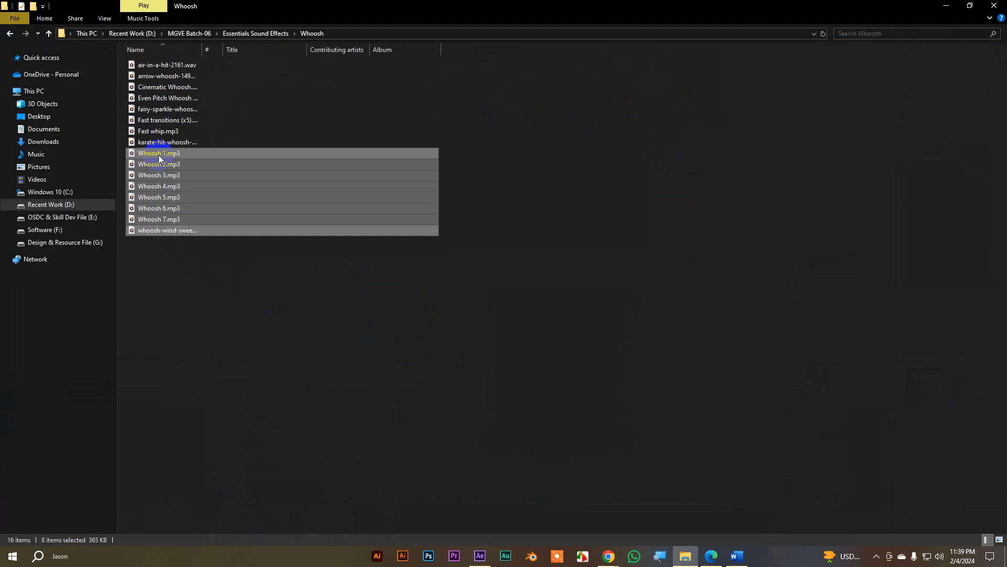
right_click(158, 157)
left_click(180, 162)
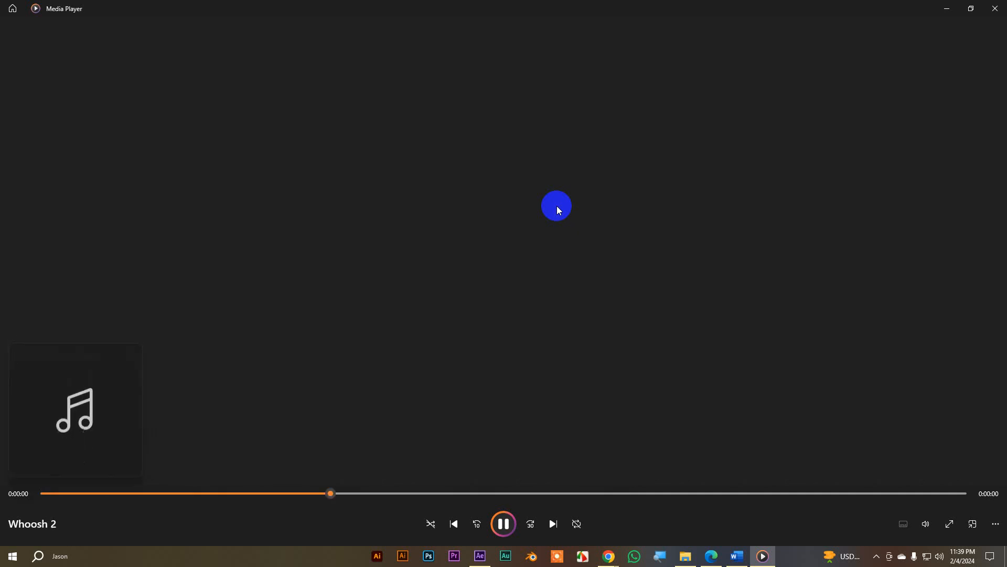
left_click(995, 8)
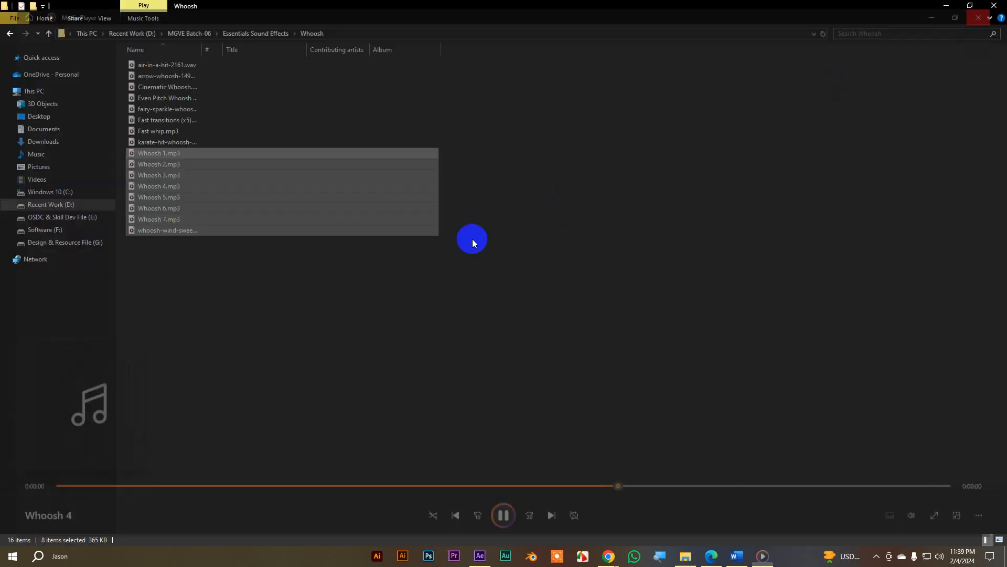
Add Whoosh 2.mp3 as the top layer of the Milk Ad Design composition and play the animation from the start with it.
left_click(159, 164)
left_click_drag(159, 164, 96, 513)
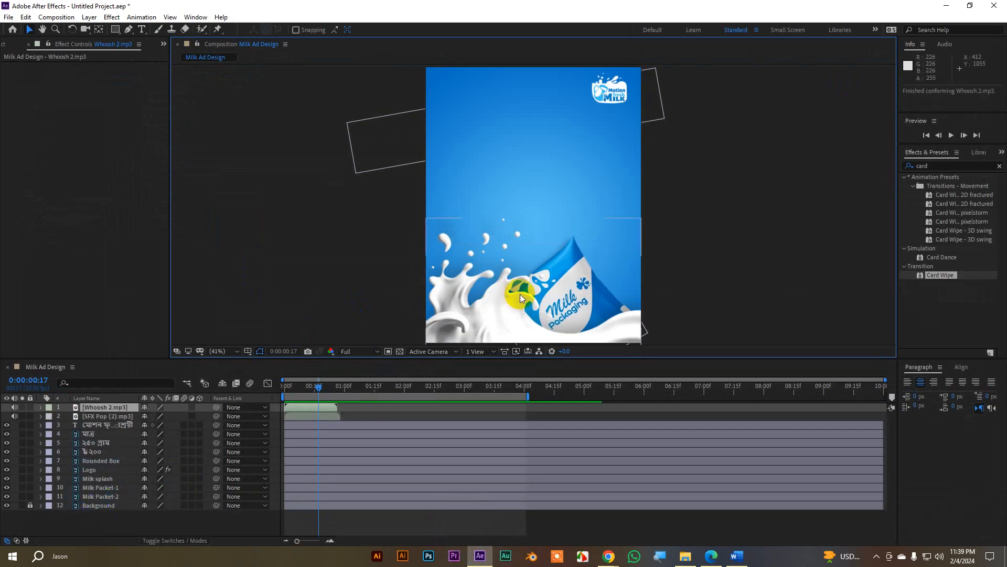
left_click(115, 403)
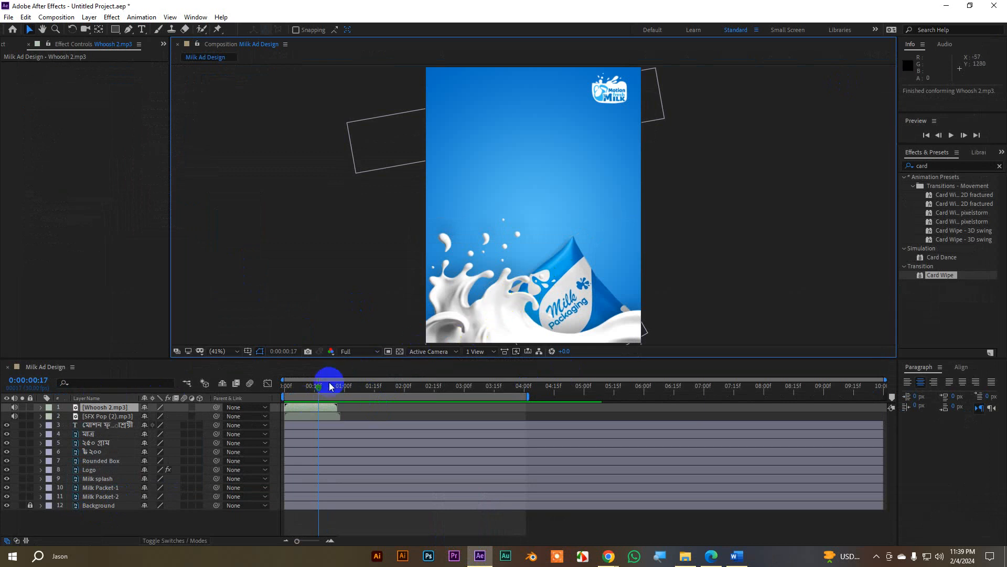
mouse_move(318, 387)
left_mouse_down()
mouse_move(281, 388)
mouse_move(301, 390)
left_mouse_up()
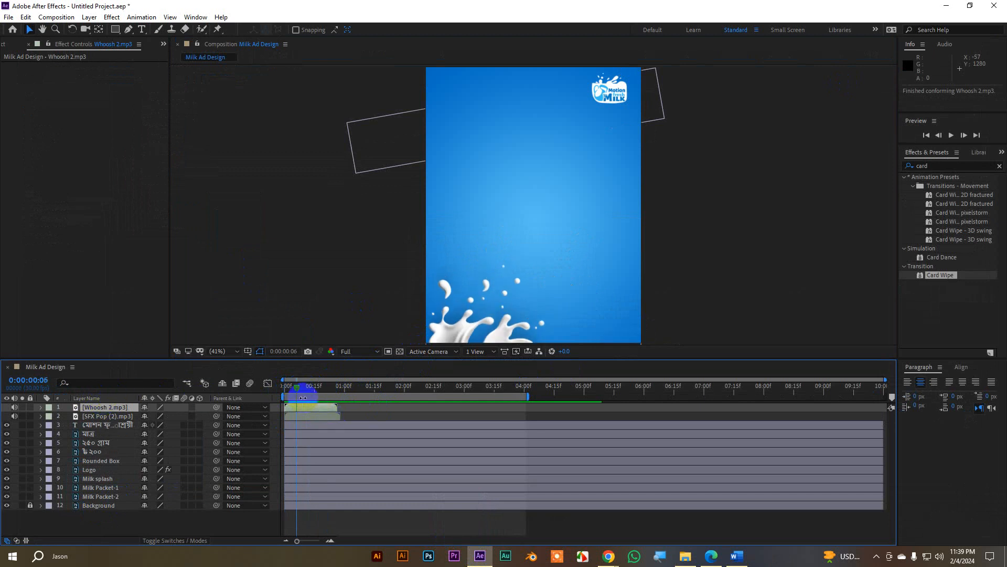
left_click_drag(286, 391, 337, 390)
key("space")
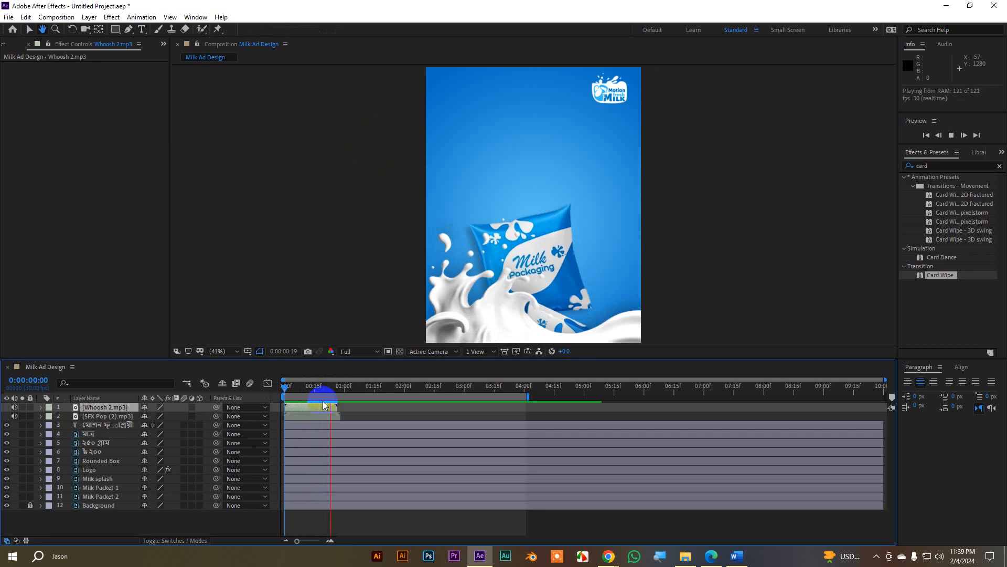
key("space")
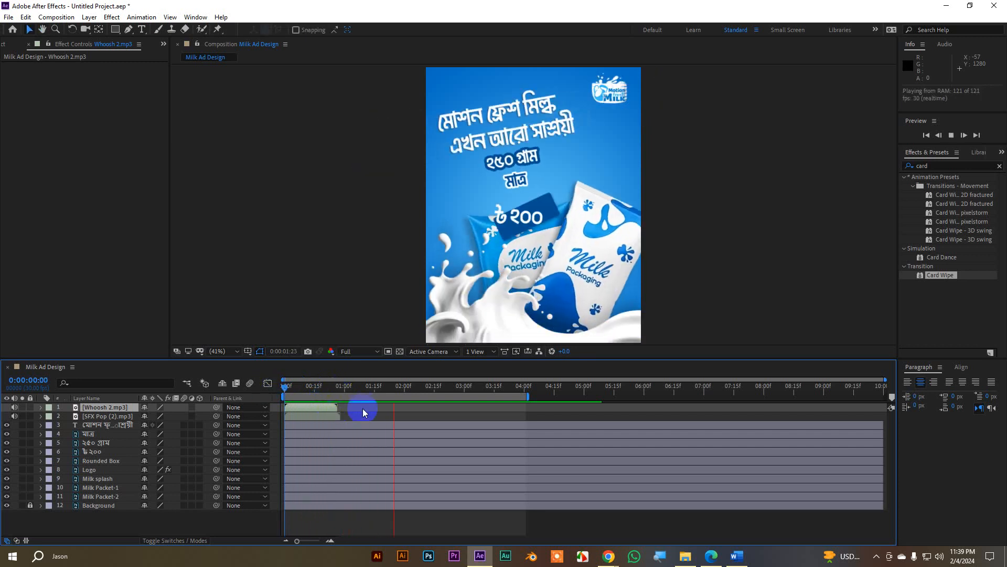
Duplicate the SFX Pop (2).mp3 layer and shift the copy to start at 0:00:00:15, checking its timing by playback.
left_click(326, 417)
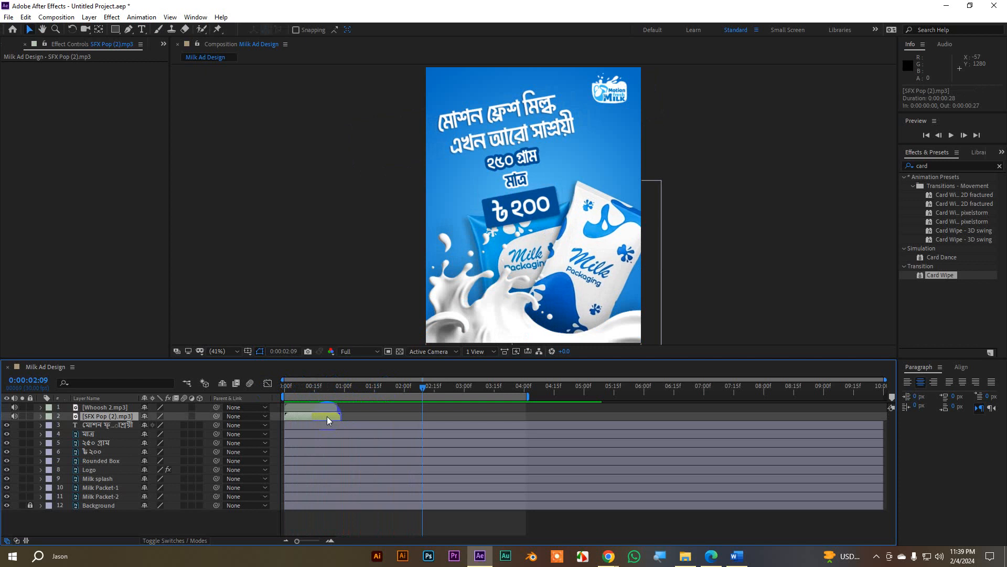
key("ctrl+d")
left_click_drag(316, 417, 377, 417)
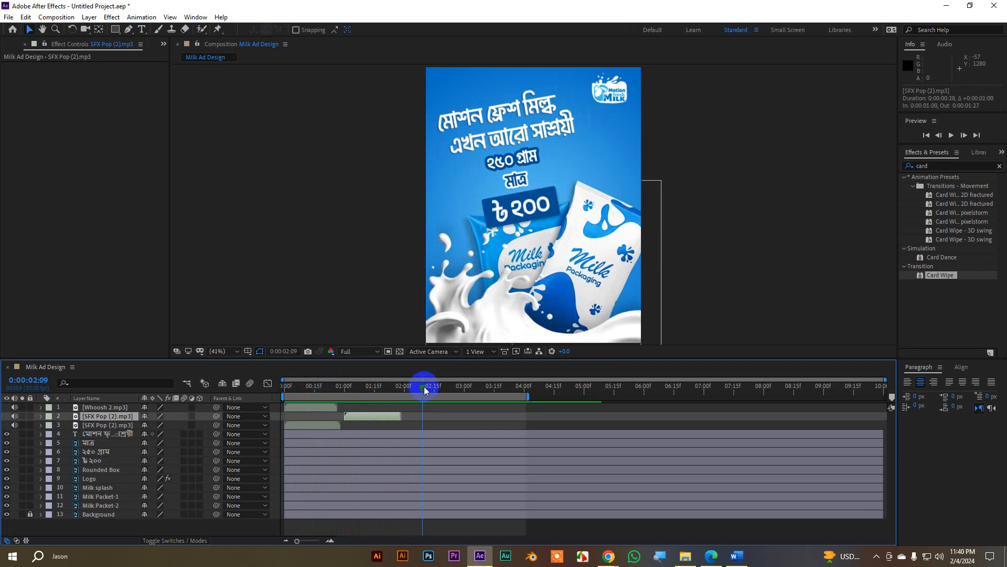
key("space")
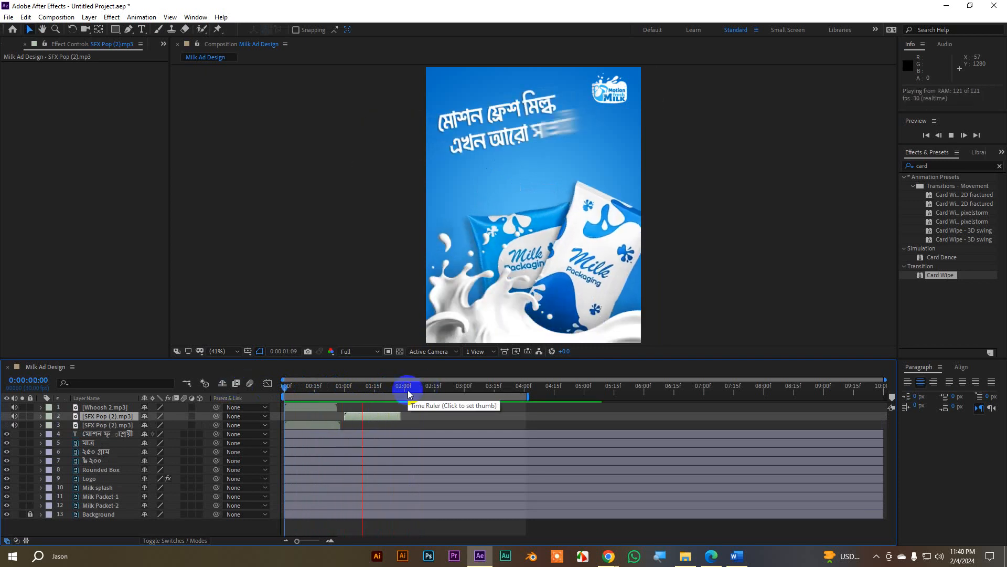
left_click_drag(366, 418, 351, 418)
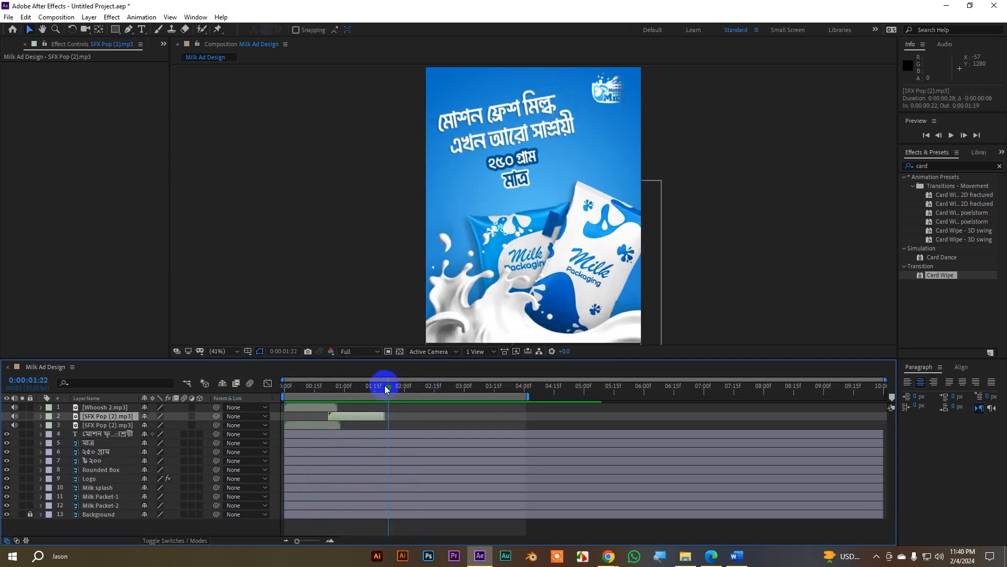
left_click_drag(387, 386, 274, 402)
key("space")
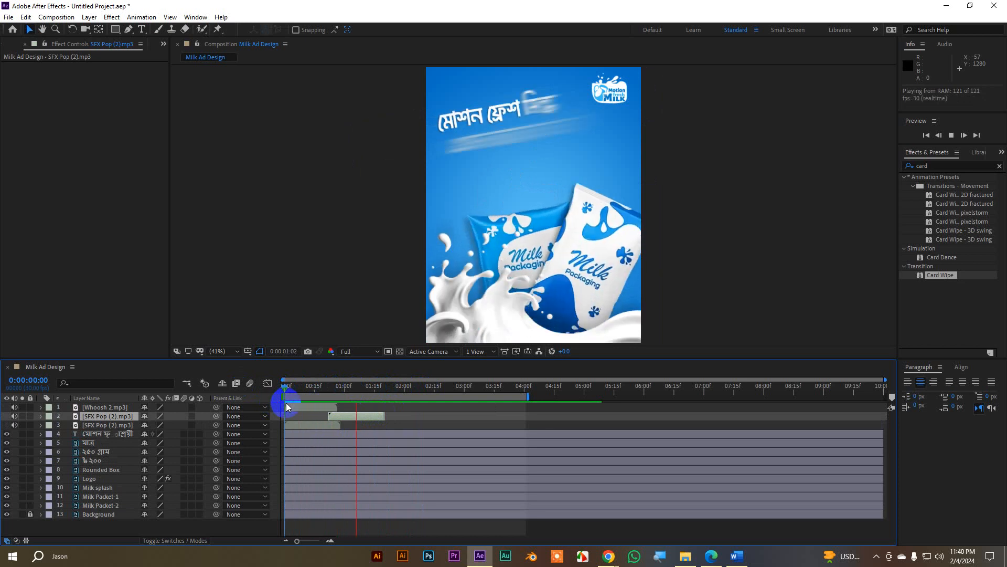
left_click_drag(342, 415, 338, 415)
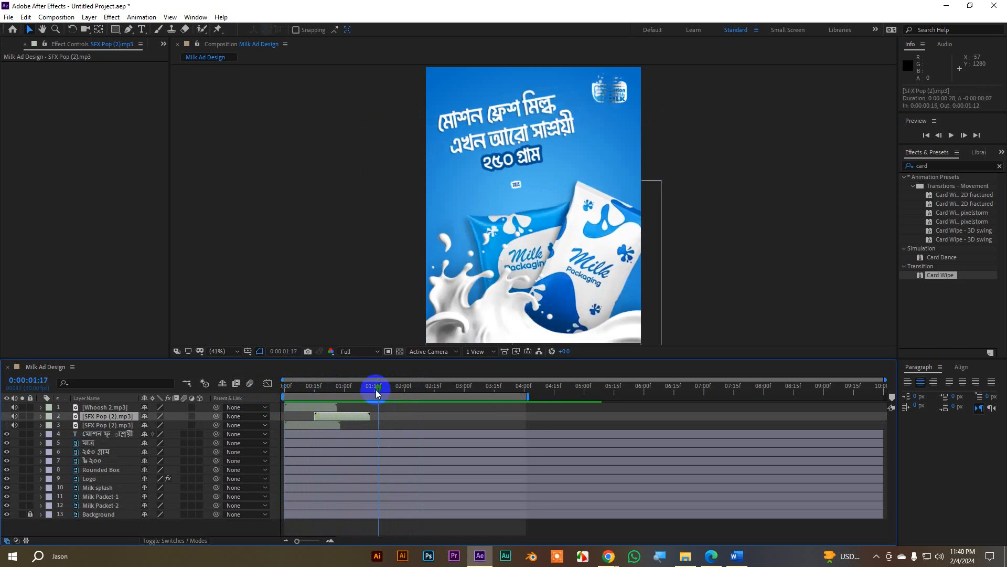
key("space")
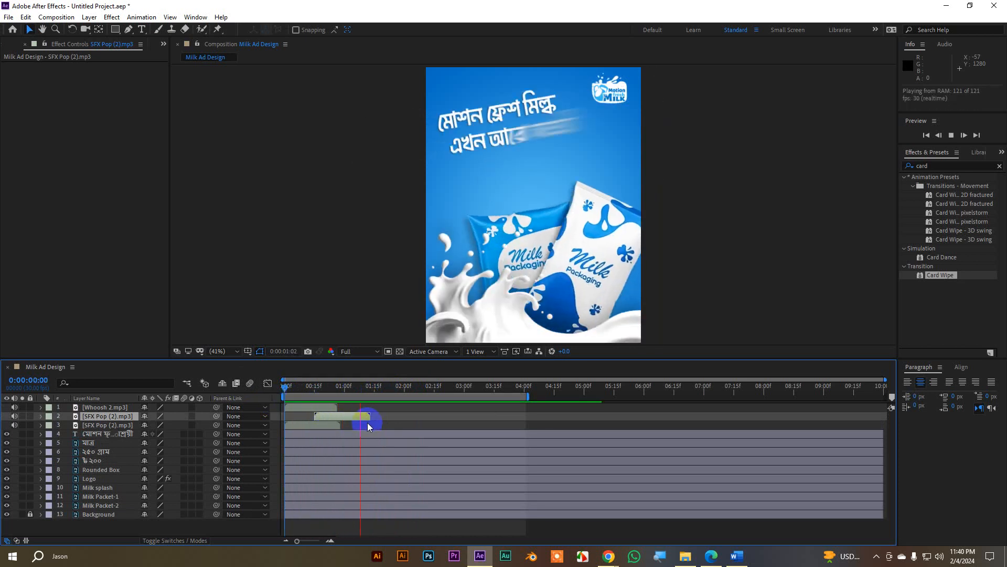
key("space")
Duplicate the Whoosh 2.mp3 layer, shift the copy to start at 0:00:00:24, and play the animation to check the timing.
left_click(312, 406)
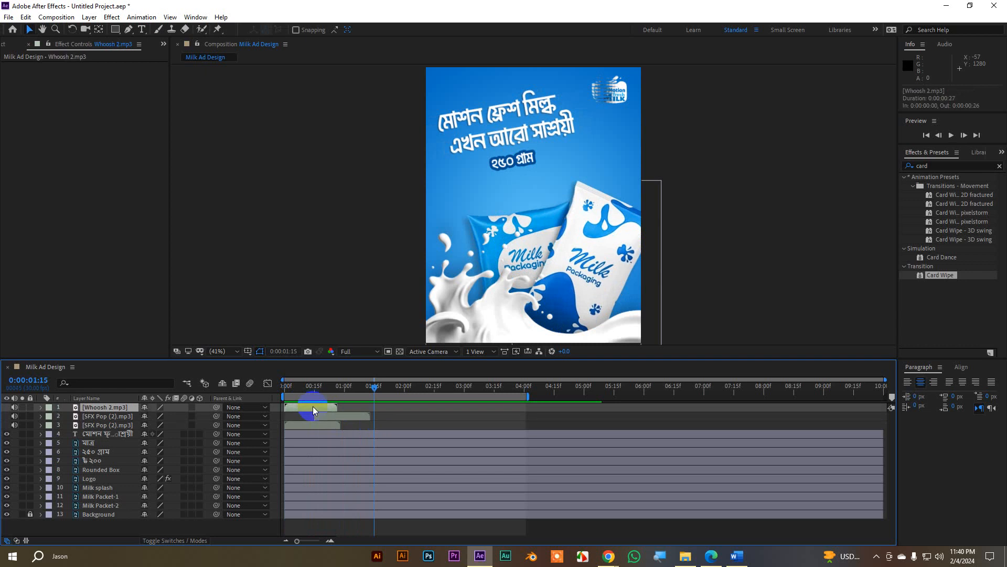
key("ctrl+d")
left_click_drag(374, 388, 358, 410)
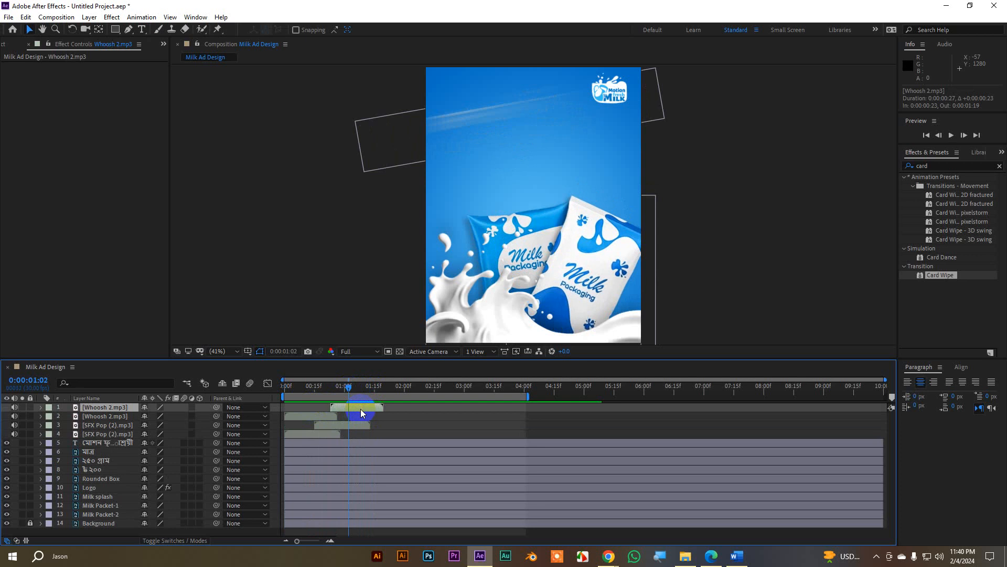
left_click_drag(361, 408, 175, 389)
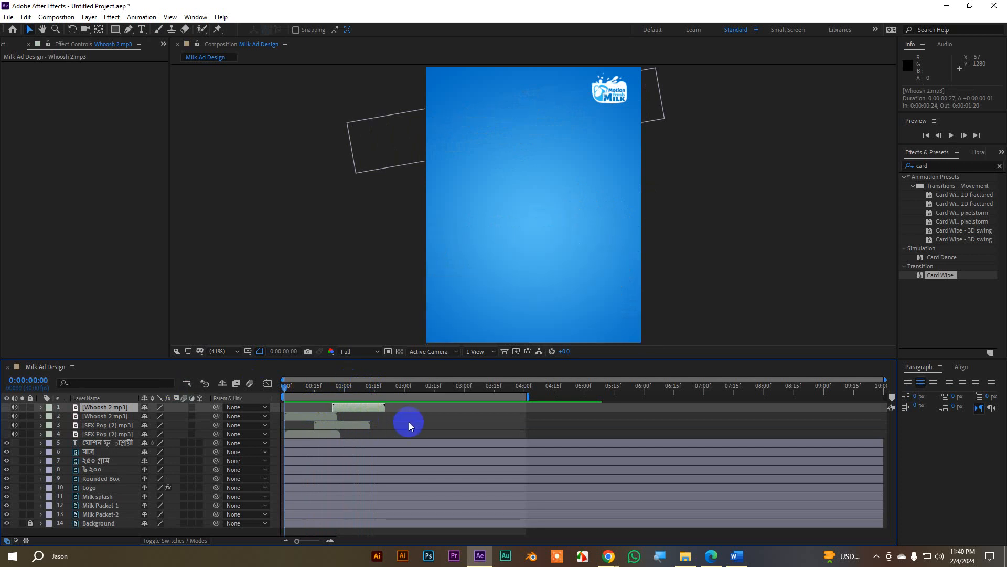
key("space")
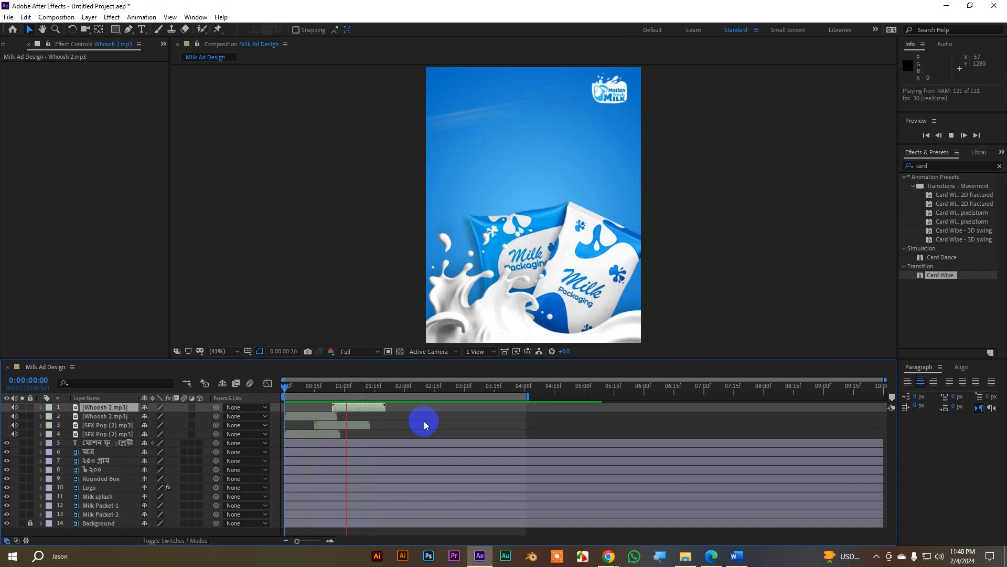
key("space")
left_click_drag(406, 384, 281, 394)
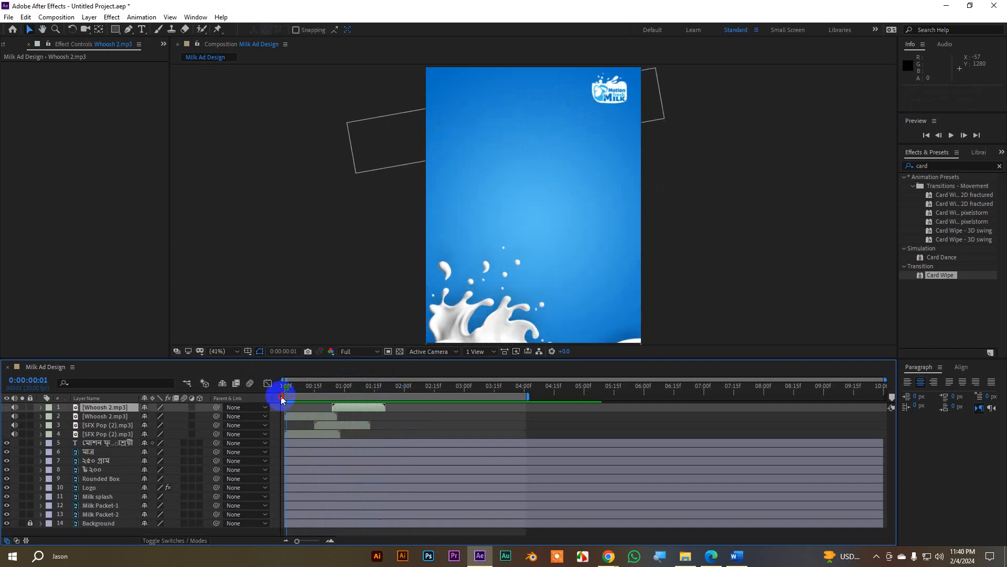
key("space")
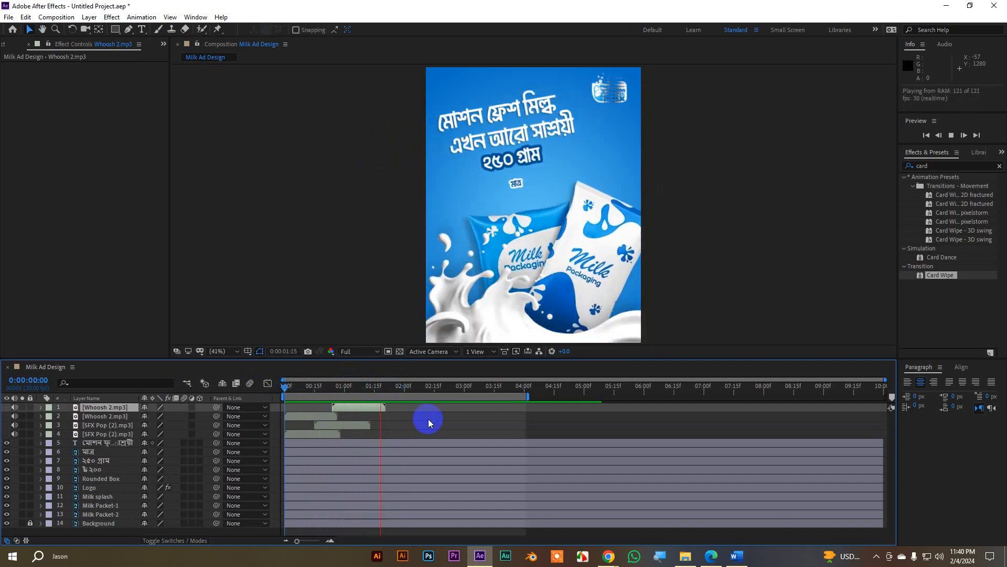
key("space")
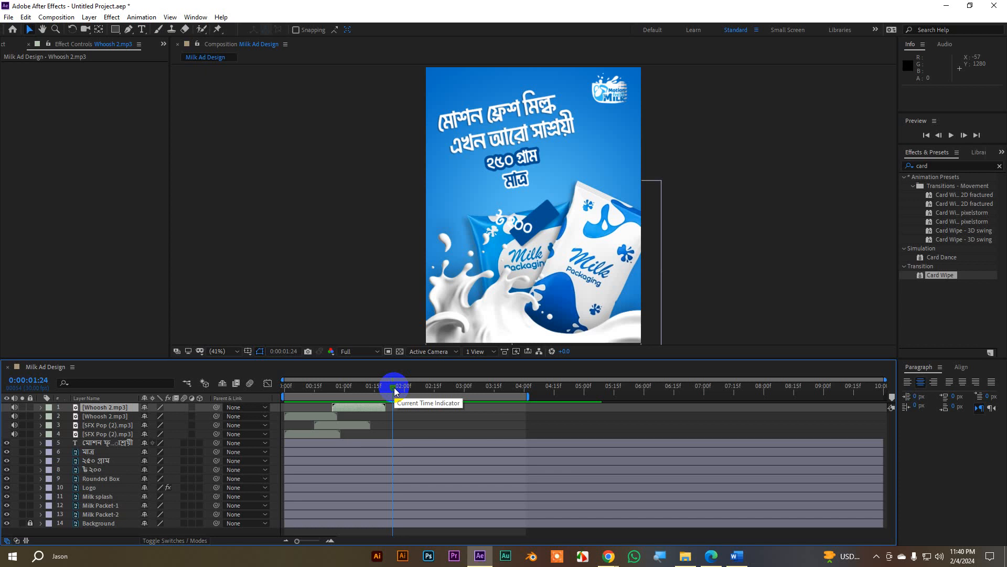
Duplicate the second SFX Pop (2).mp3 layer twice, stagger the copies to start after the one-second mark, and play the result.
left_click(346, 423)
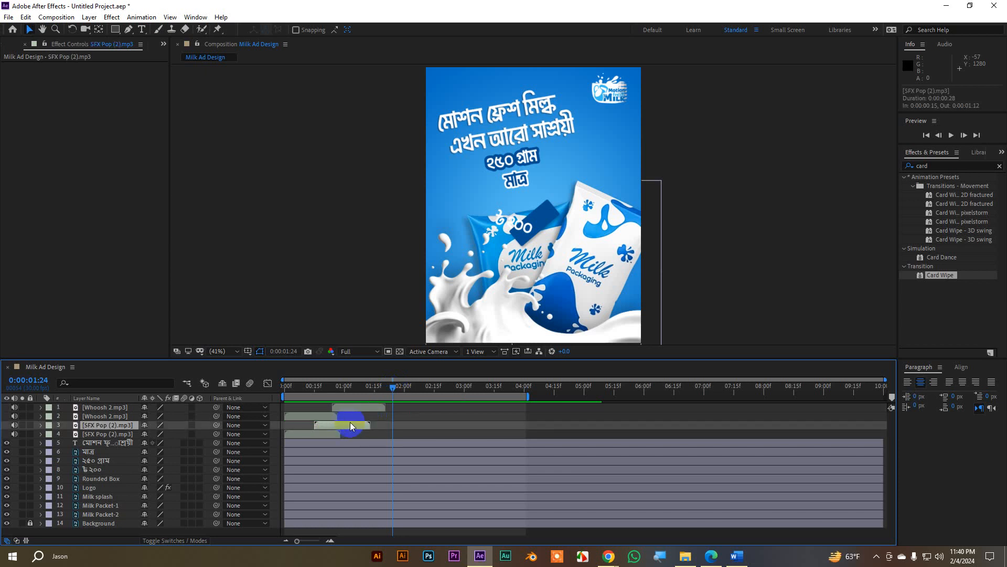
key("ctrl+d")
left_click_drag(398, 389, 366, 387)
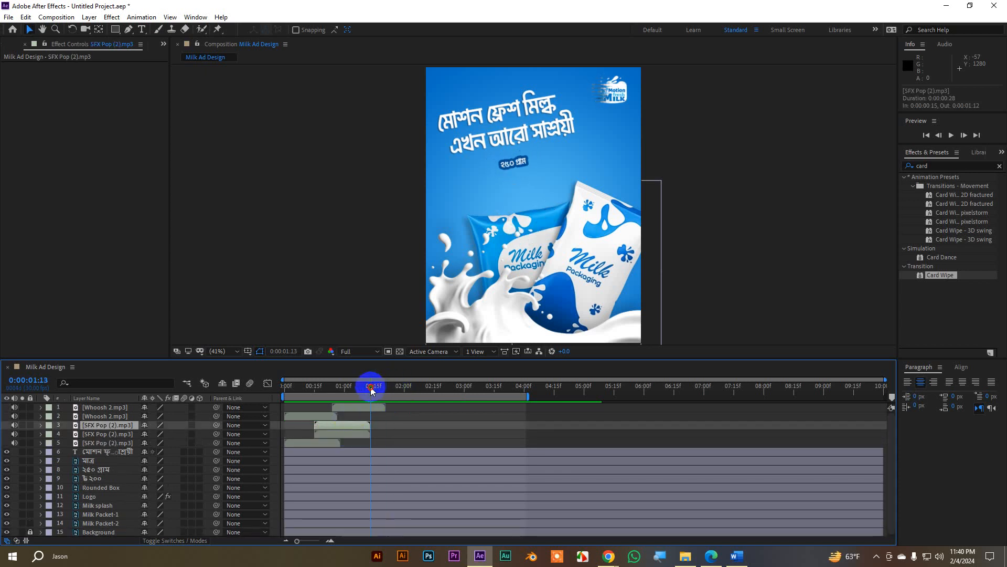
left_click_drag(358, 425, 403, 426)
key("ctrl+d")
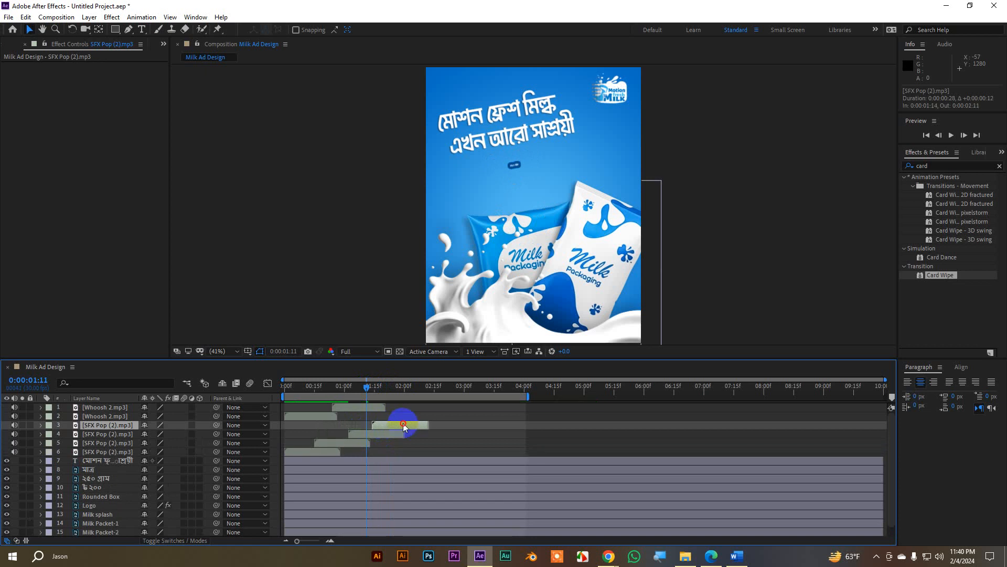
key("space")
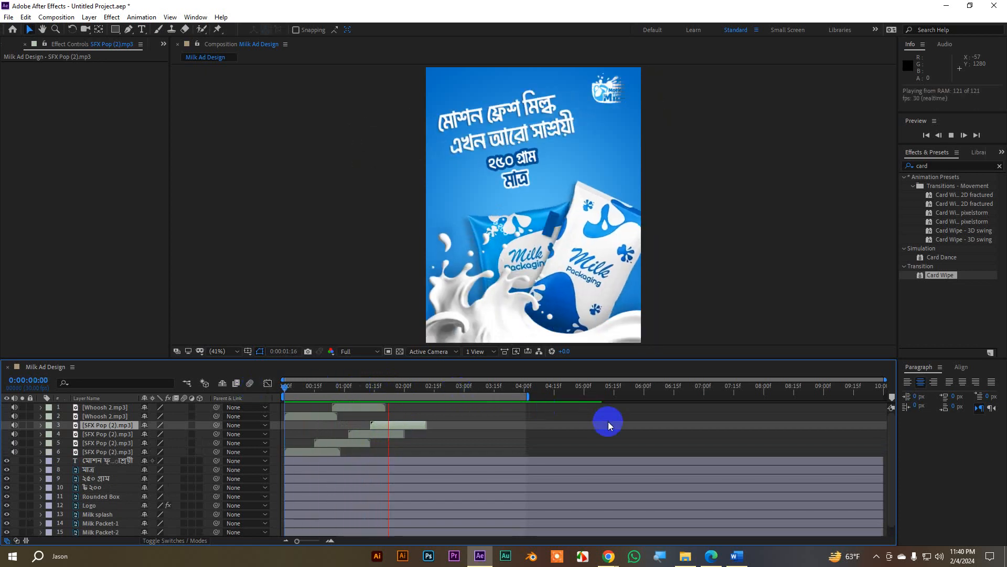
key("space")
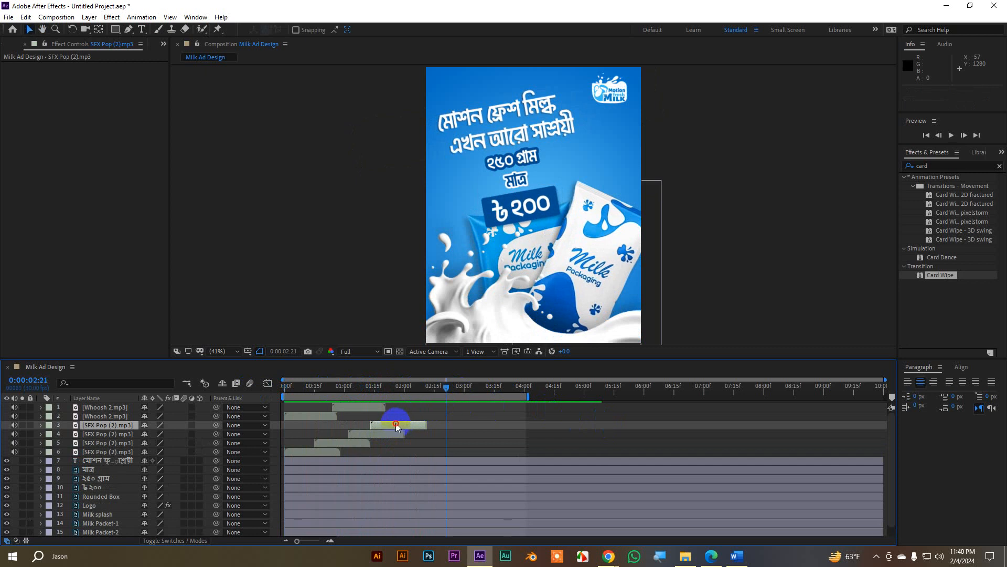
Audition SFX Pop (3).wav and SFX Pop (5).mp3 from the Pop folder in File Explorer, and add SFX Pop (5).mp3 as the composition's top layer.
left_click(685, 555)
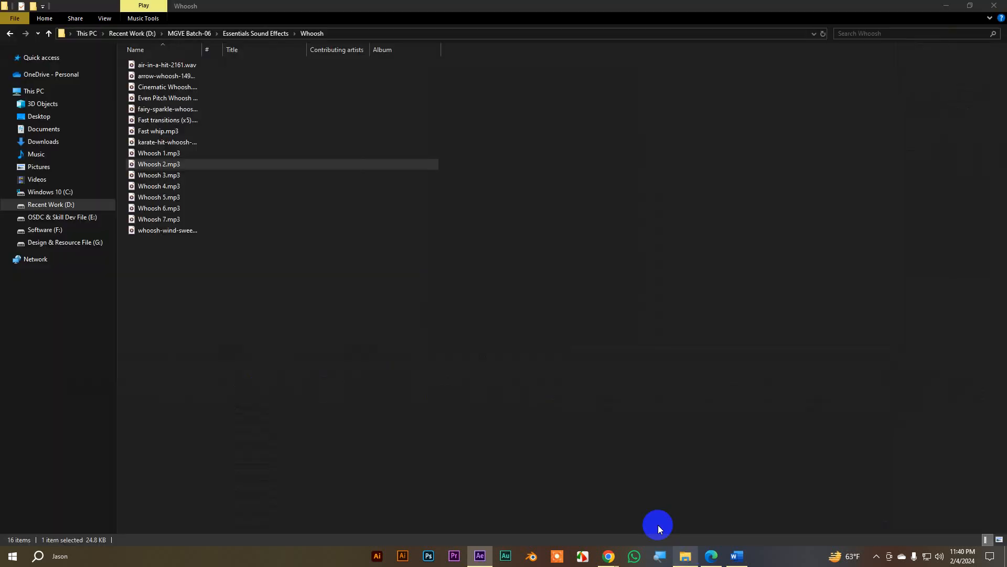
left_click(52, 37)
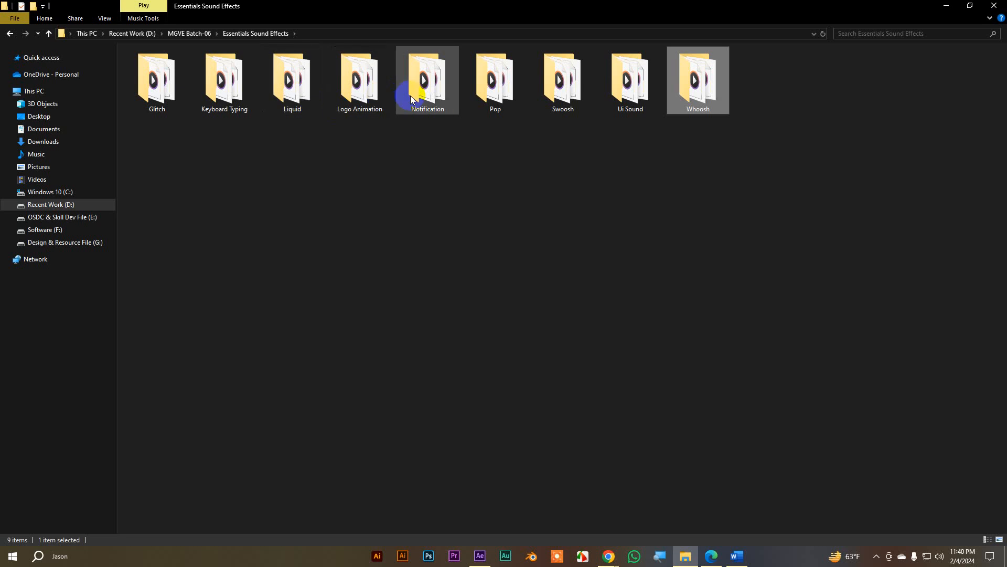
double_click(508, 92)
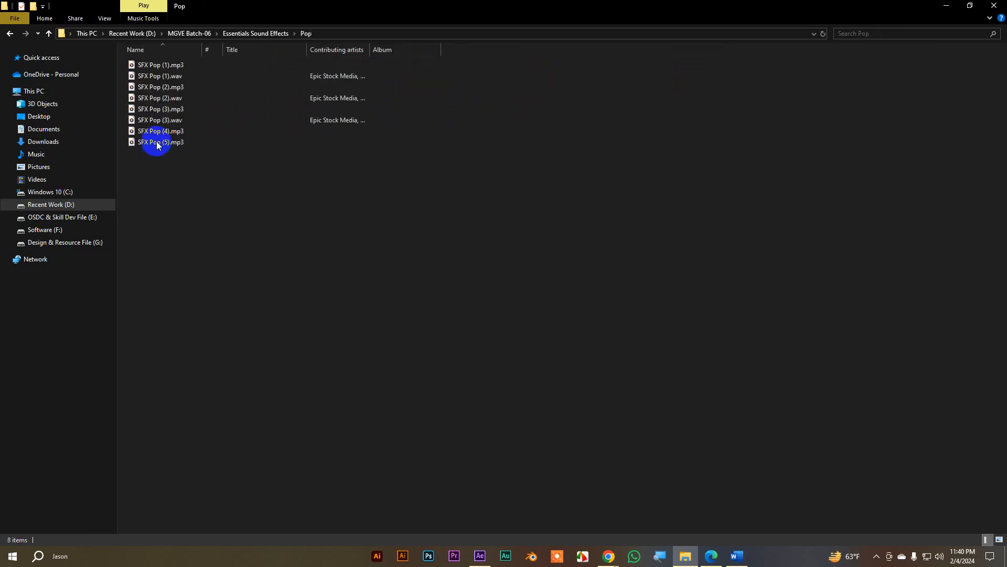
double_click(139, 119)
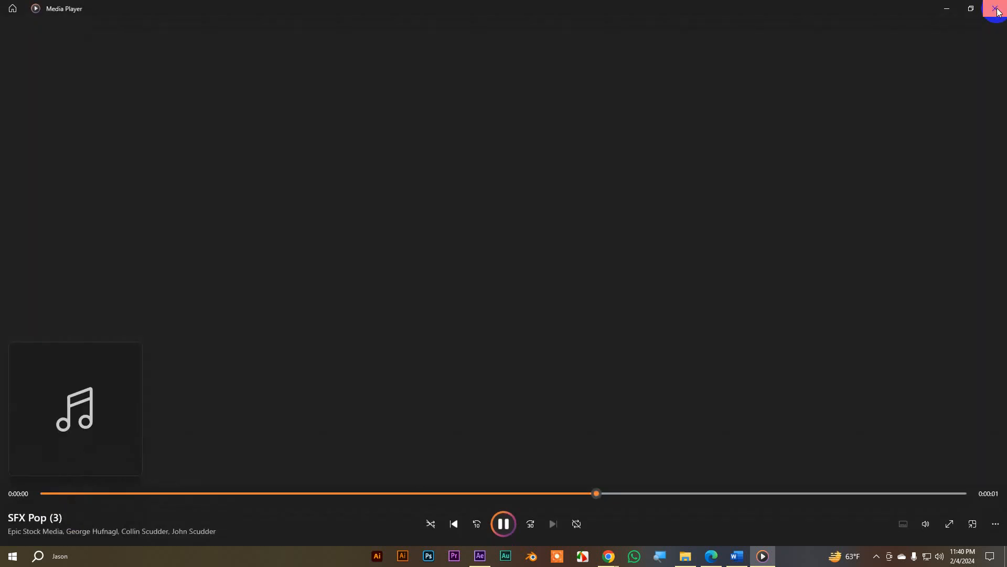
left_click(996, 8)
double_click(165, 140)
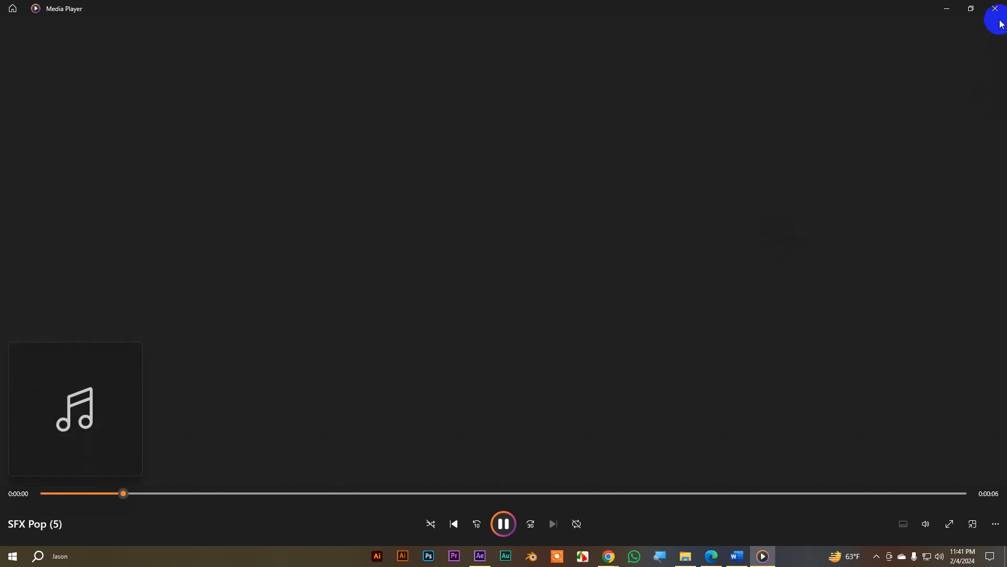
left_click(995, 9)
left_click_drag(173, 145, 116, 407)
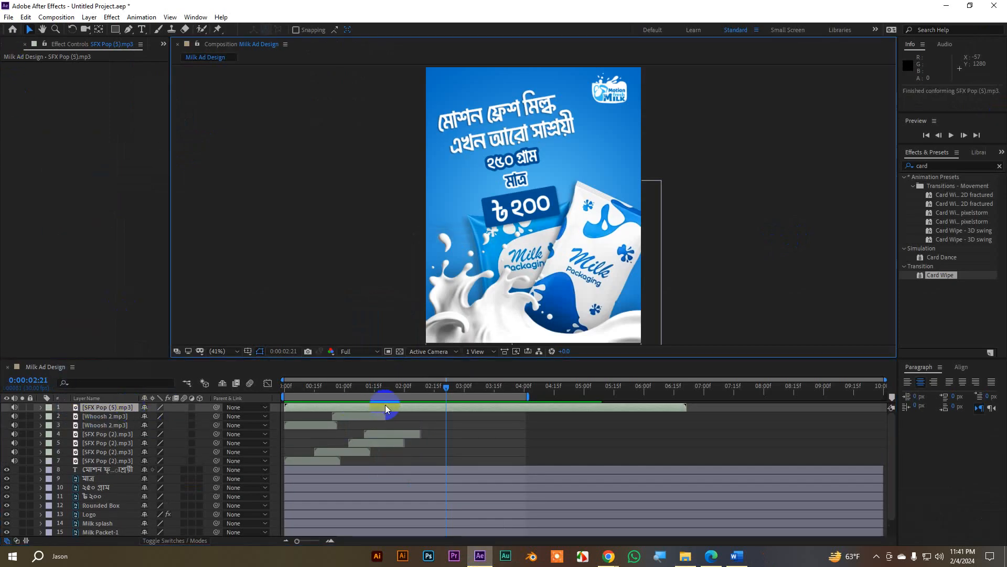
Split SFX Pop (5).mp3 at 0:00:00:16 and delete its remainder, then delete the SFX Pop (2).mp3 copy that starts last.
left_click_drag(446, 387, 224, 398)
key("space")
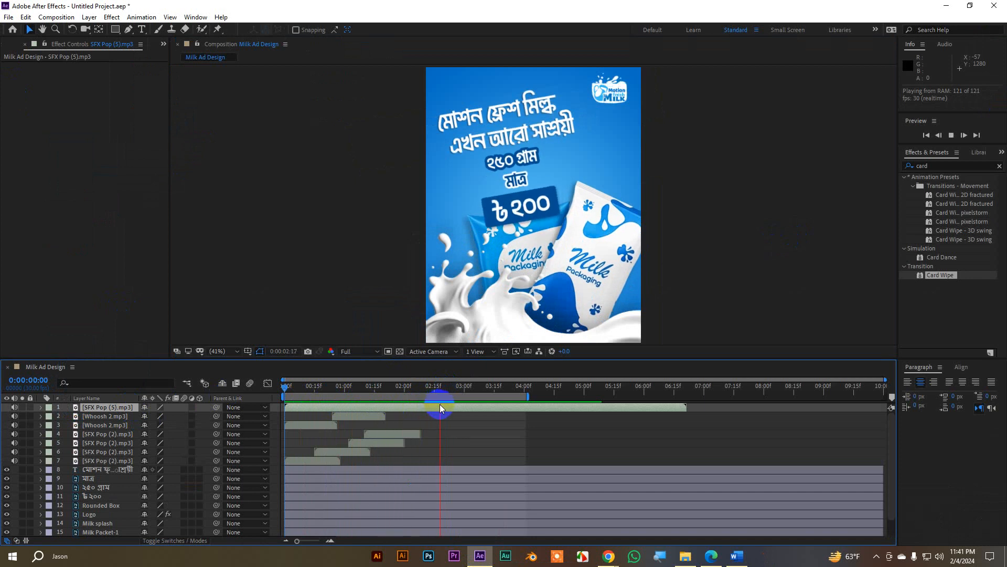
key("space")
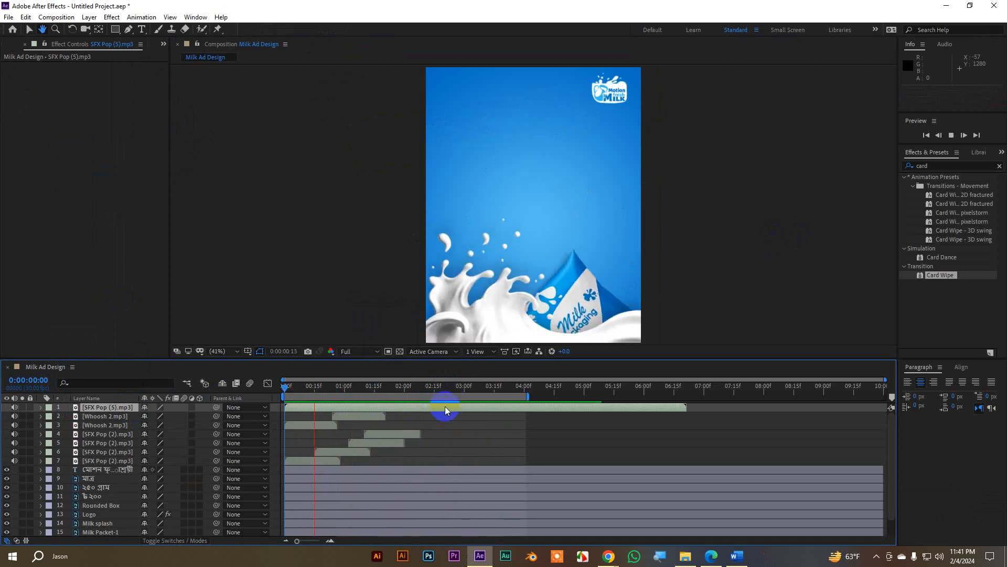
left_click(335, 404)
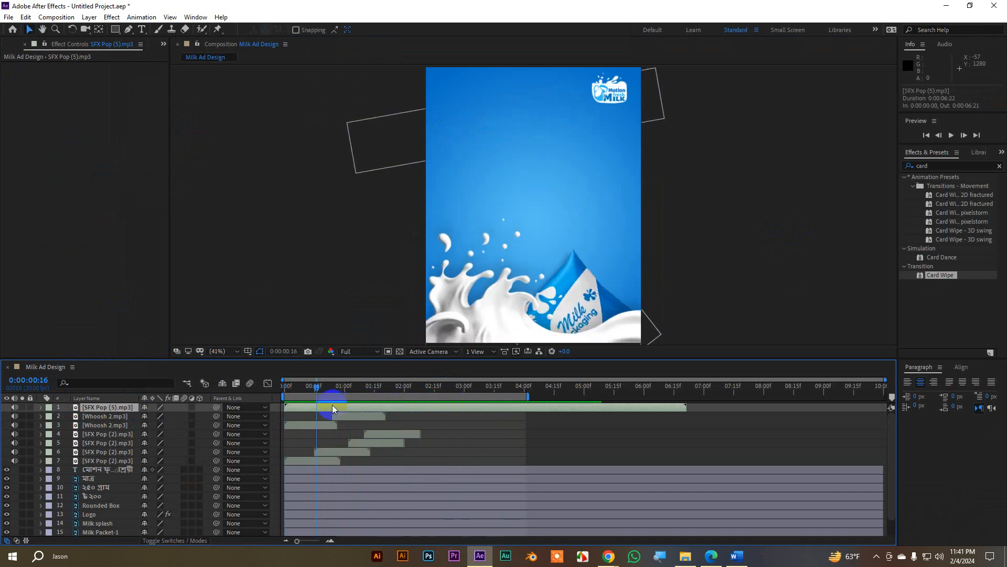
key("ctrl+shift+d")
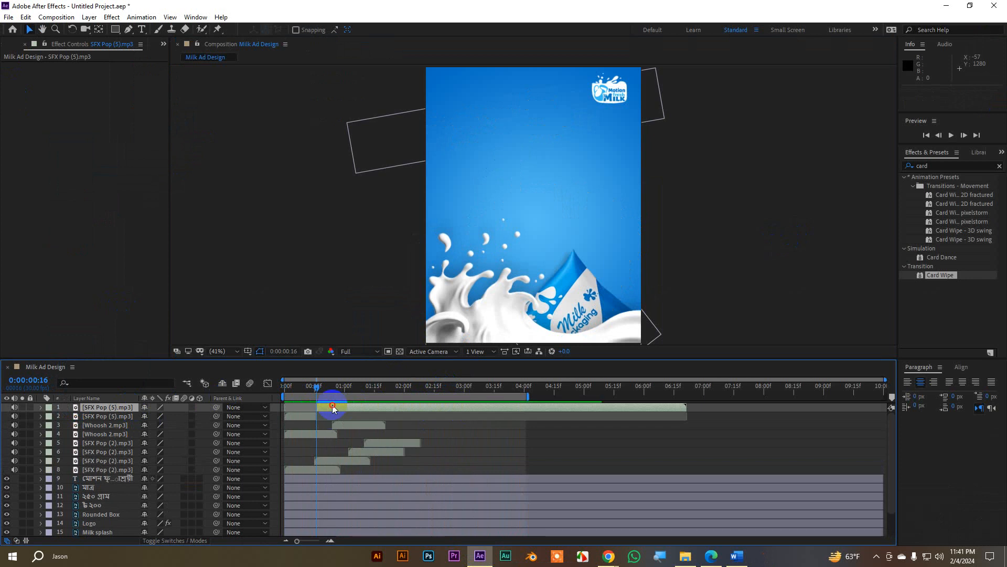
key("Delete")
left_click(392, 437)
key("Delete")
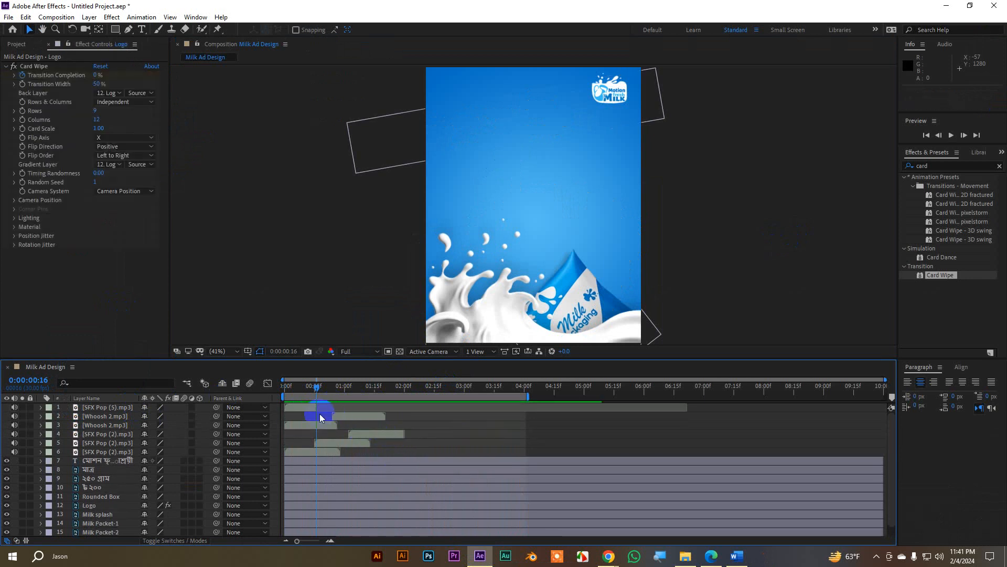
Shift the SFX Pop (5).mp3 layer to start shortly before 0:00:01:15 and play the animation from the beginning to check the timing.
left_click(351, 415)
left_click_drag(351, 416, 387, 421)
key("space")
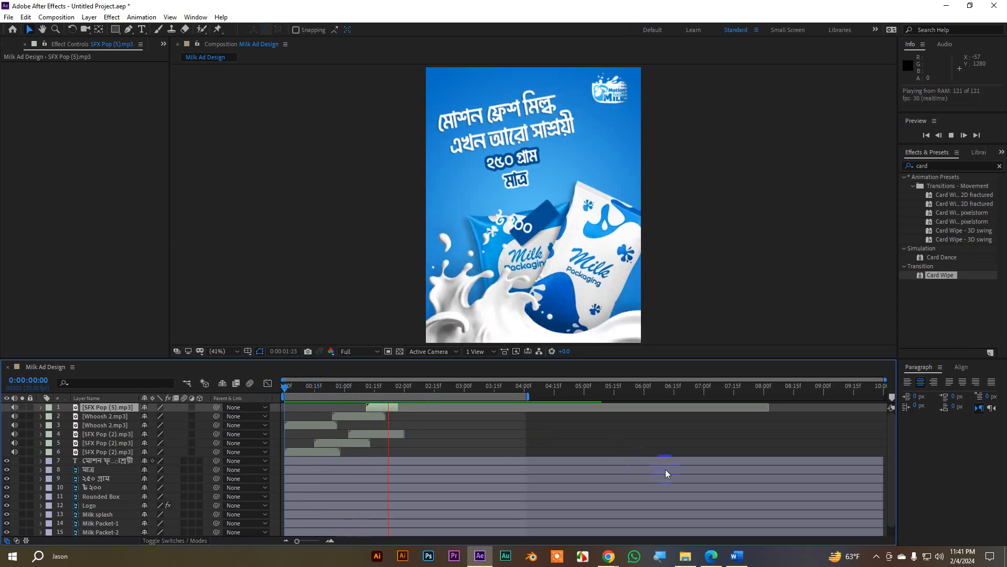
left_click_drag(457, 389, 219, 400)
key("space")
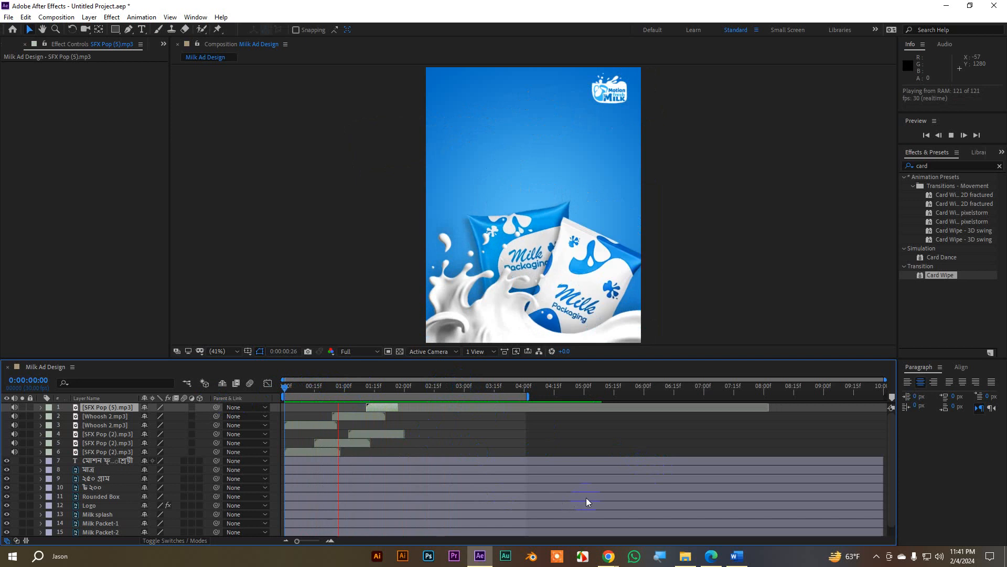
key("space")
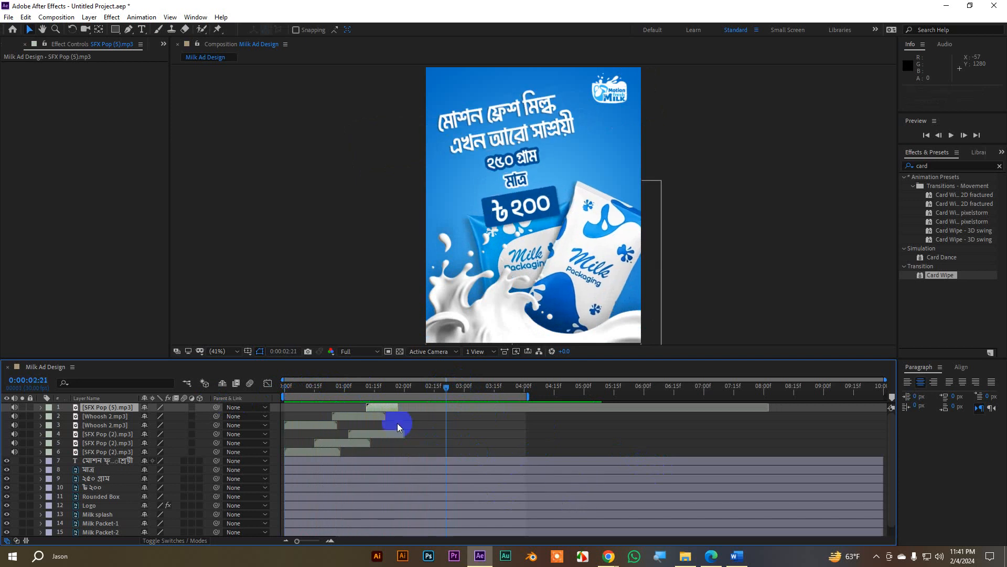
Look into the Logo Animation sound effects folder in File Explorer, return to After Effects, and replay the animation.
left_click(685, 559)
left_click(10, 33)
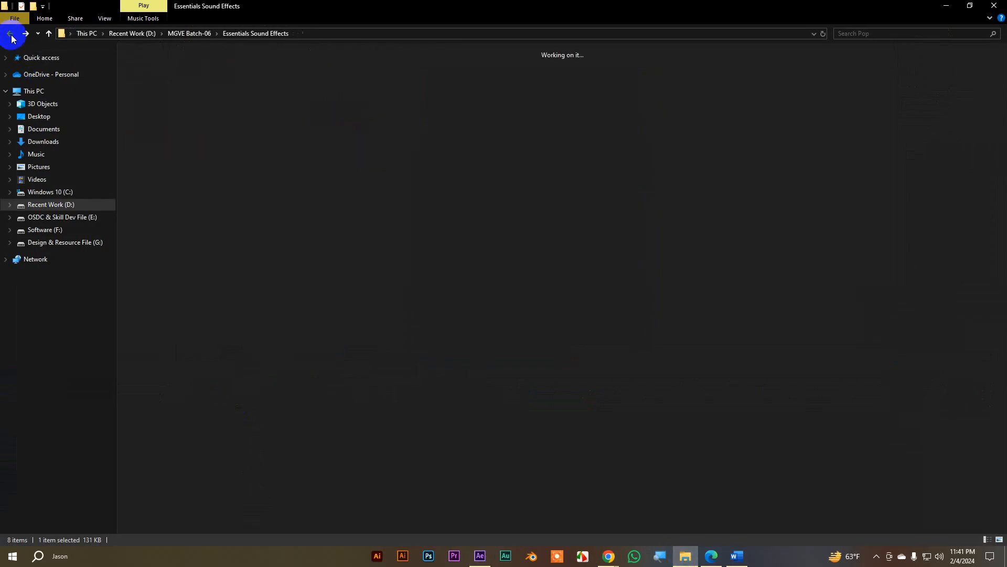
double_click(367, 92)
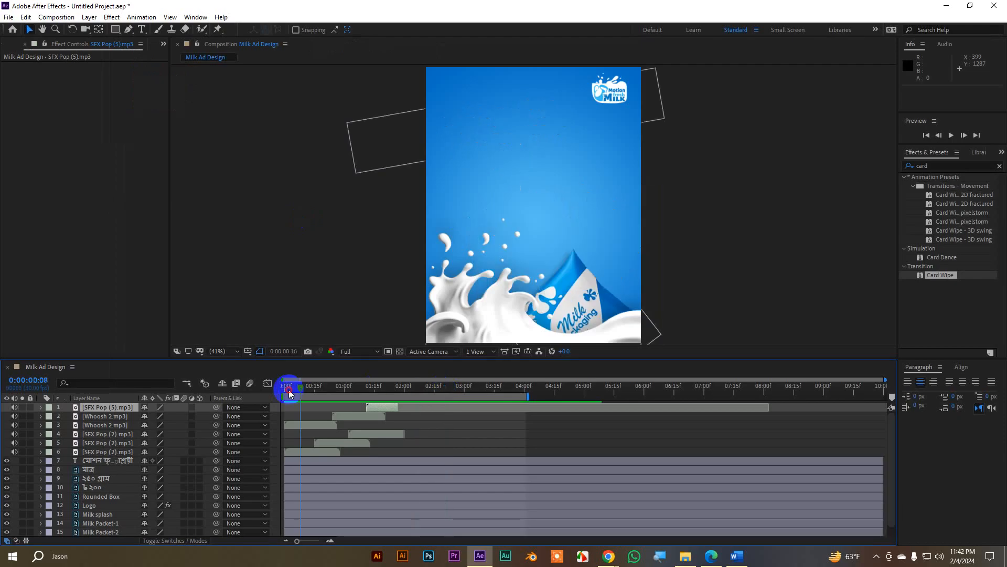
left_click_drag(292, 387, 310, 387)
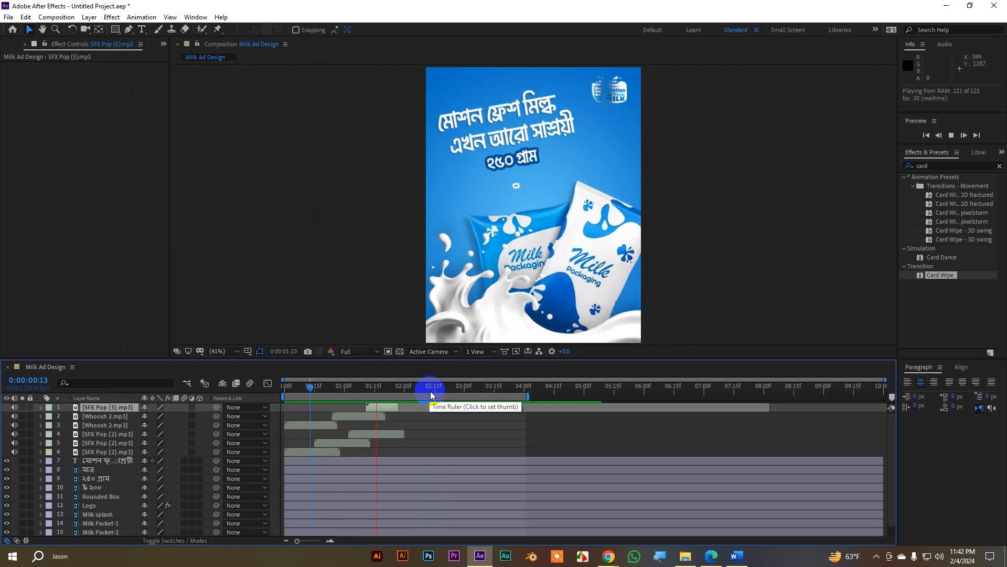
key("space")
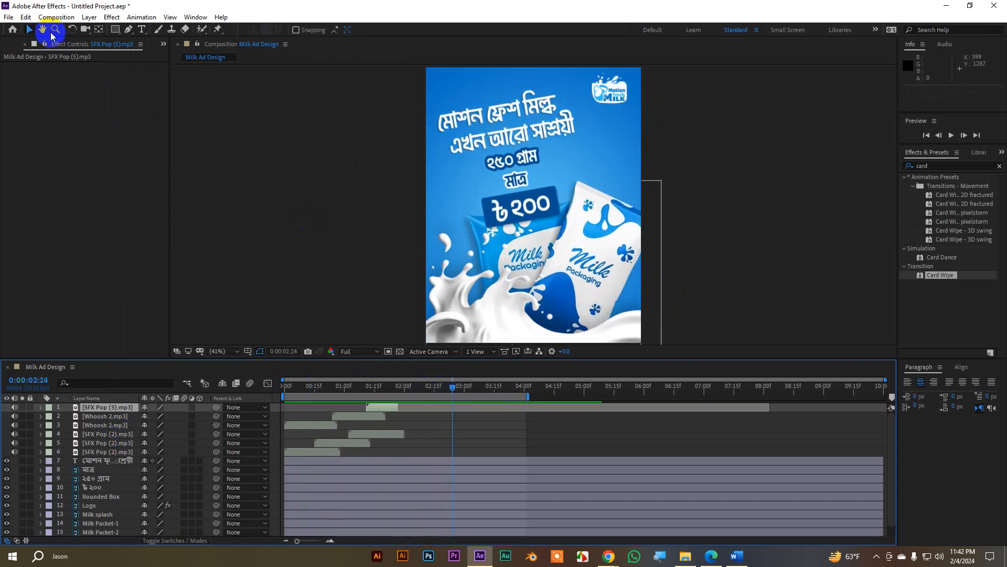
Send the Milk Ad Design composition to the Adobe Media Encoder queue and open its H.264 export settings.
left_click(56, 17)
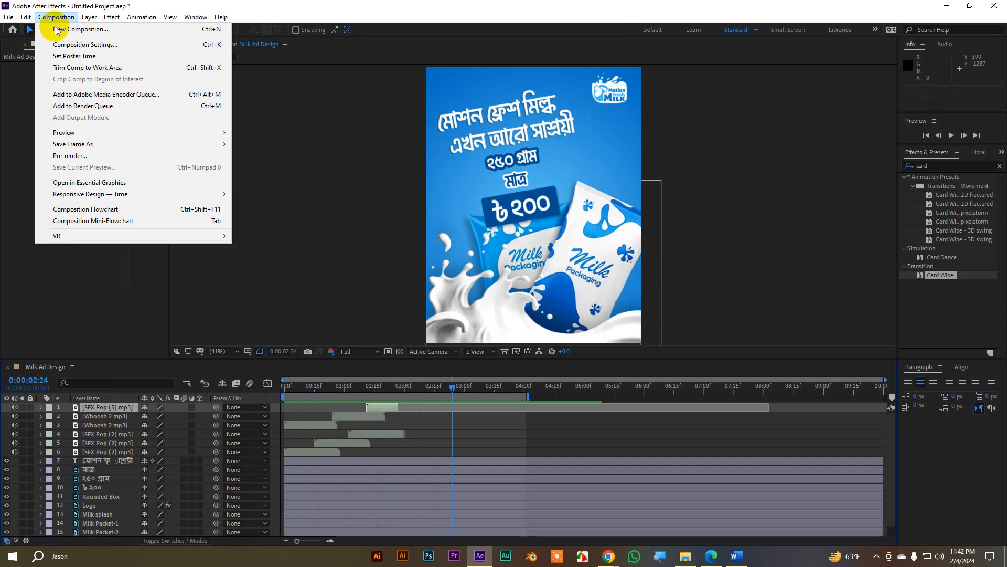
left_click(87, 96)
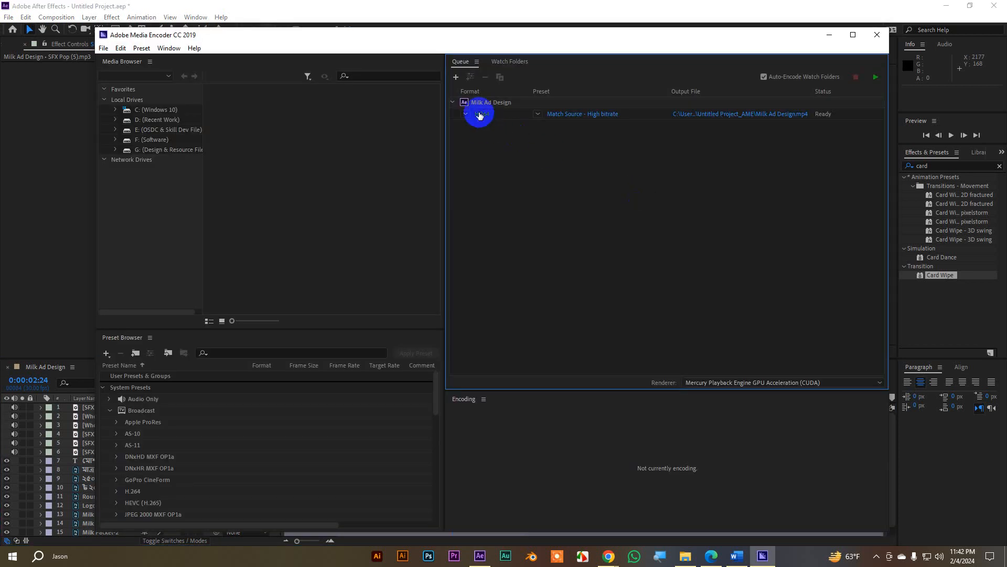
left_click(479, 112)
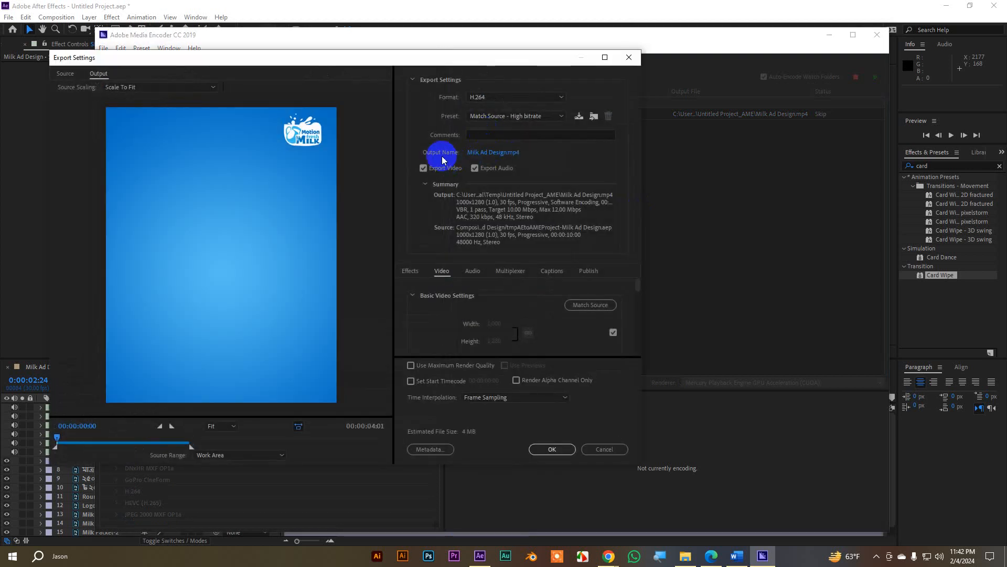
Set the export's output file to Milk Ad Design.mp4 in the MGVE Batch-06 folder on drive D and accept the export settings.
left_click(484, 153)
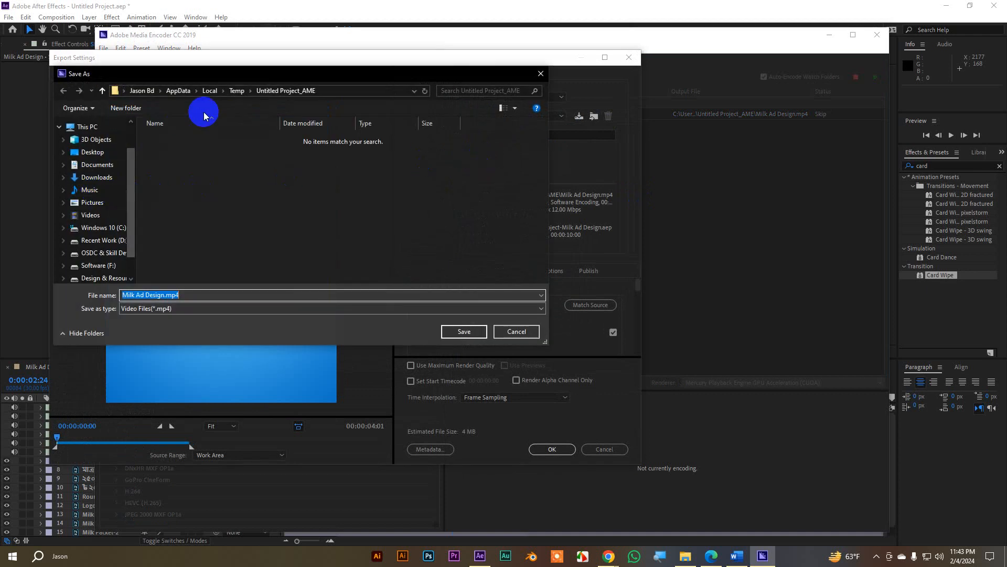
left_click(103, 91)
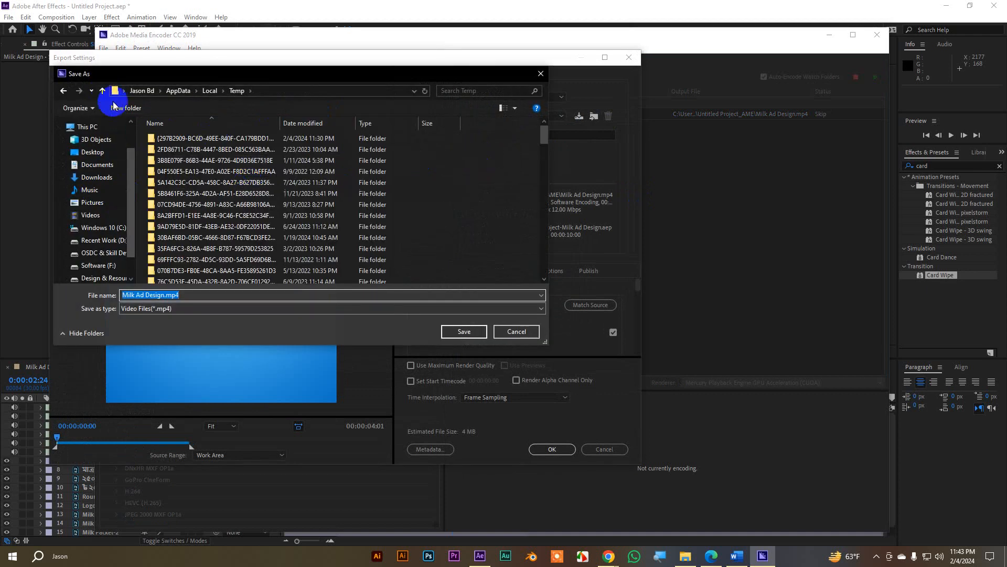
left_click(103, 91)
scroll(214, 203, "down", 2)
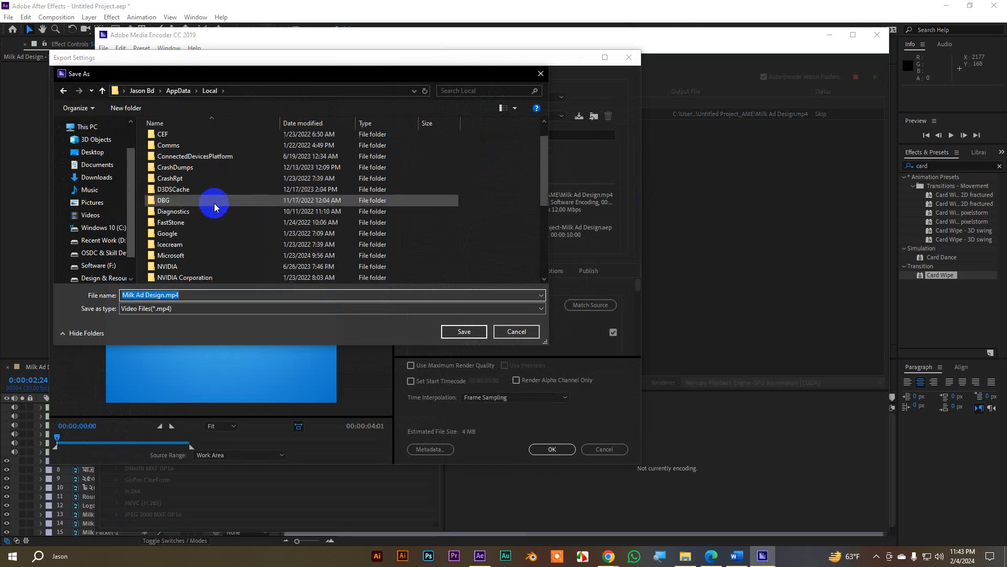
left_click(101, 240)
double_click(172, 225)
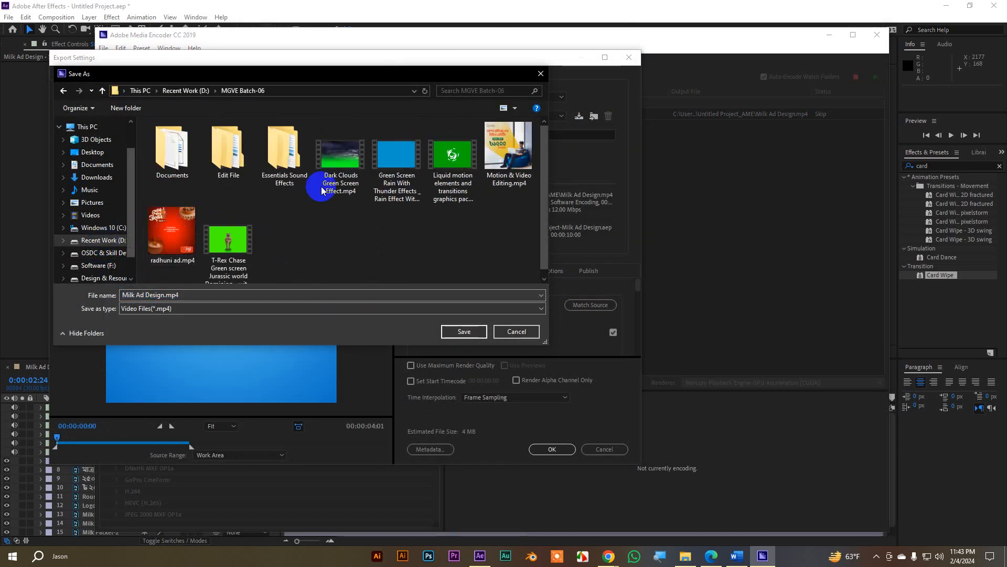
left_click(451, 334)
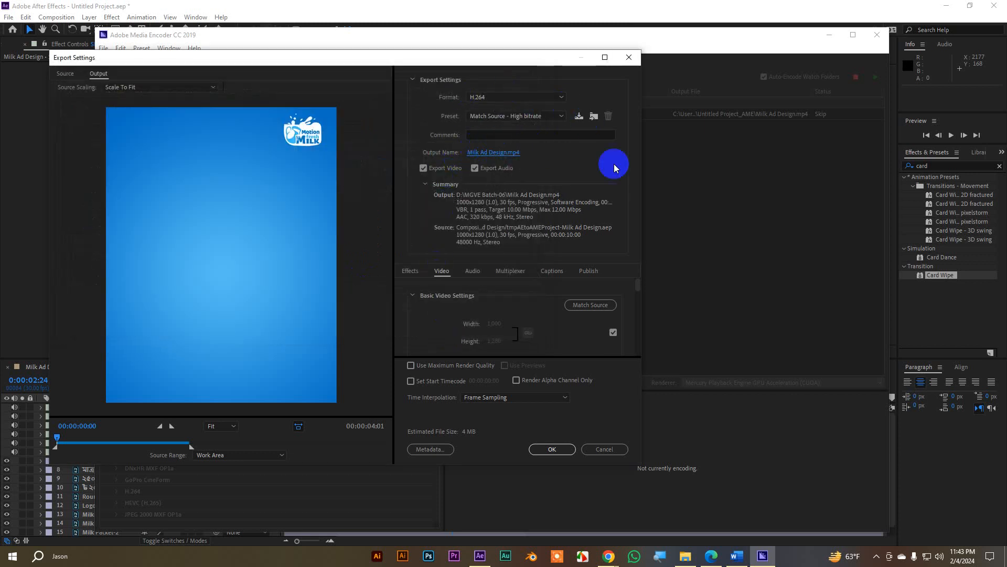
left_click(552, 449)
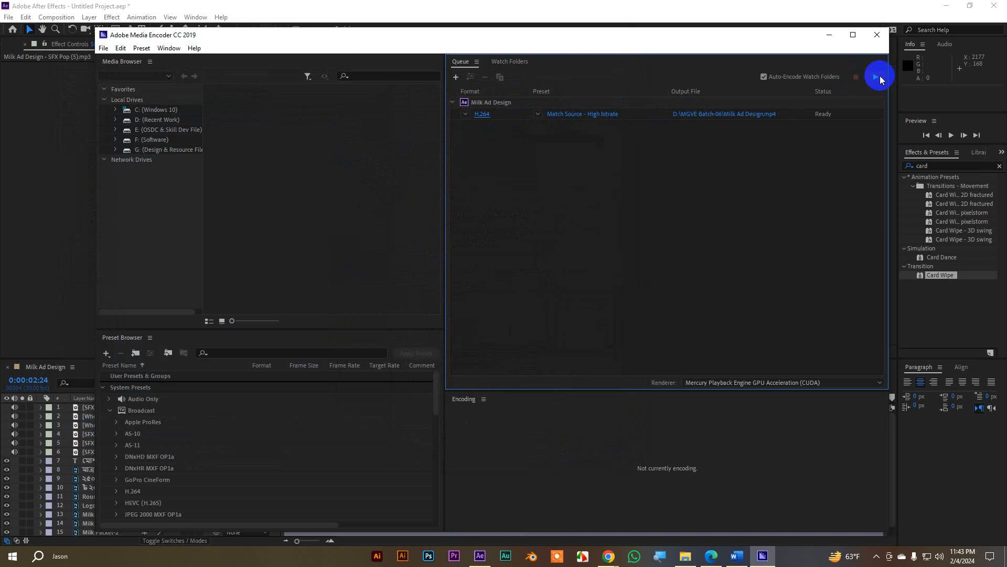
Encode the queued Milk Ad Design composition and minimise Adobe Media Encoder when it finishes.
left_click(879, 78)
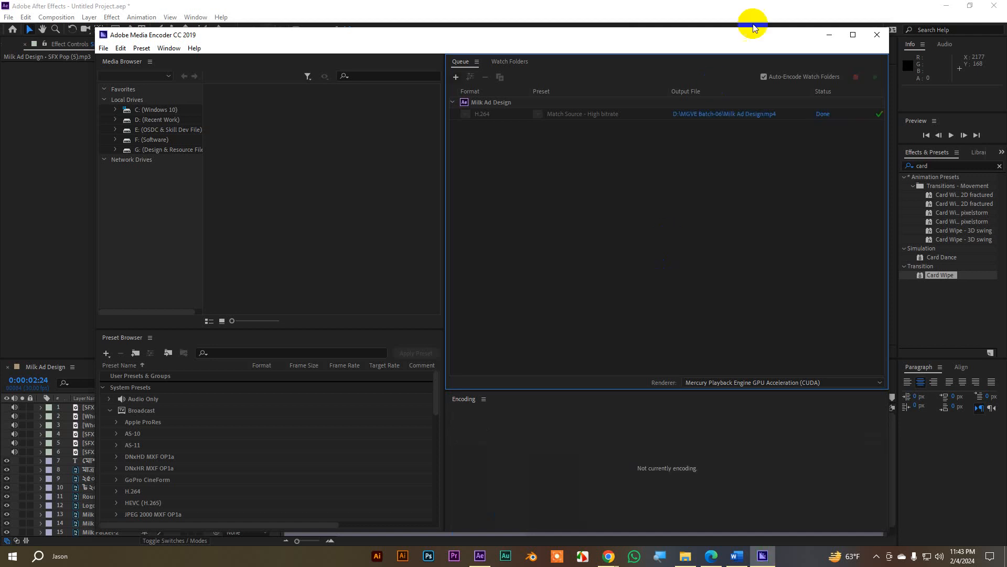
left_click(829, 35)
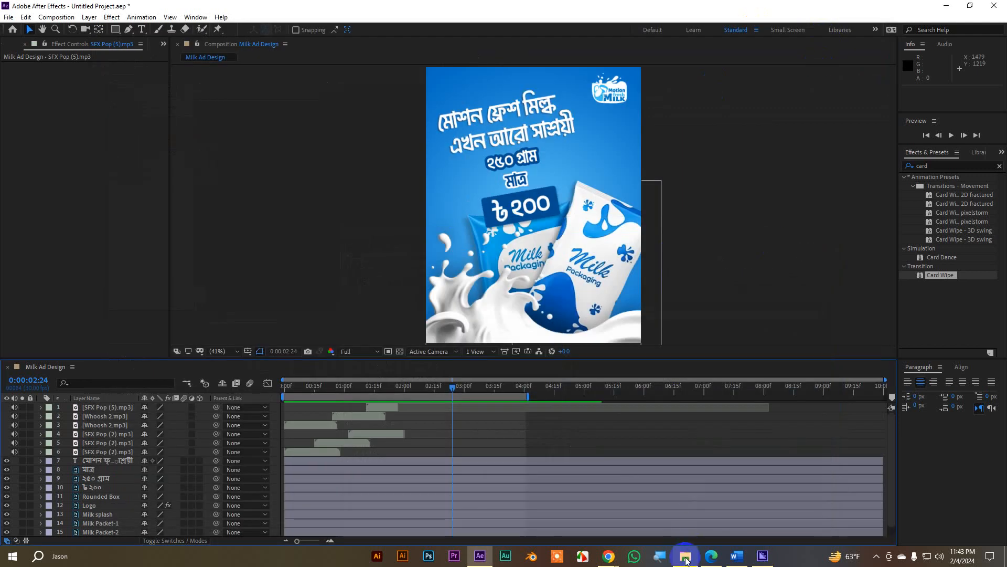
Go back to the MGVE Batch-06 folder in File Explorer and play the exported Milk Ad Design.mp4 in full screen.
left_click(686, 555)
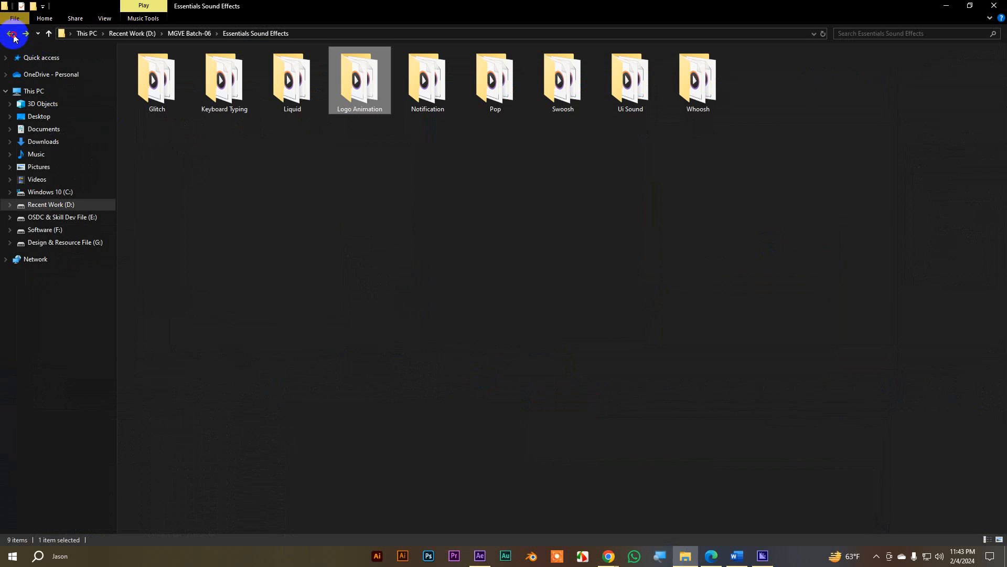
left_click(12, 34)
left_click(12, 34)
left_click(11, 34)
left_click(12, 34)
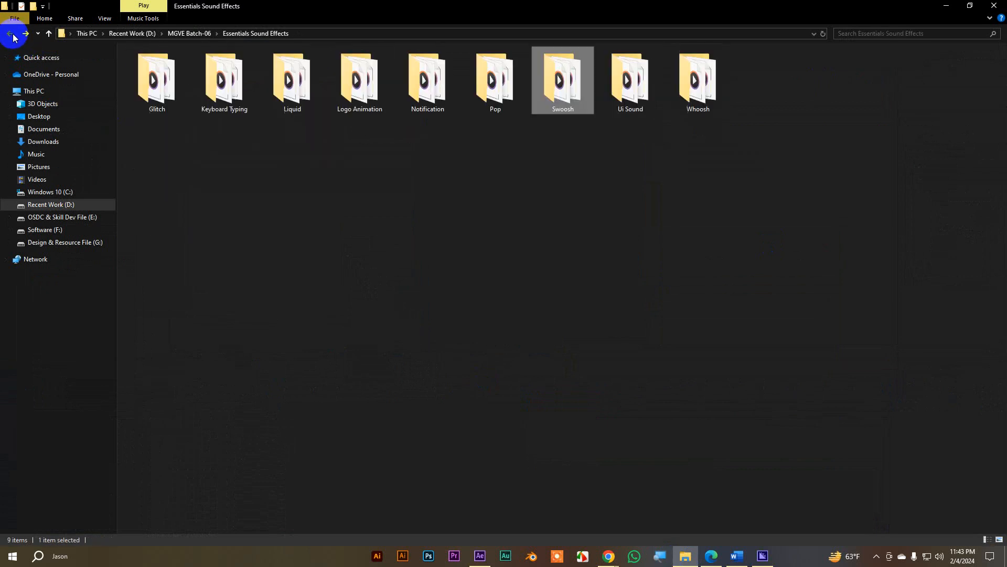
left_click(12, 34)
left_click(12, 34)
left_click(11, 34)
left_click(12, 34)
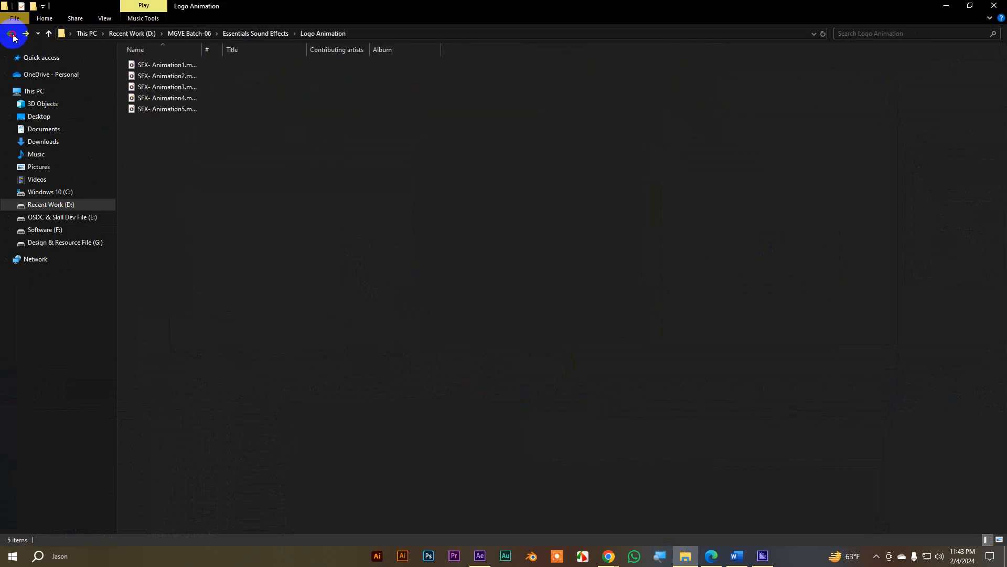
left_click(11, 34)
left_click(11, 34)
left_click(12, 34)
left_click(50, 34)
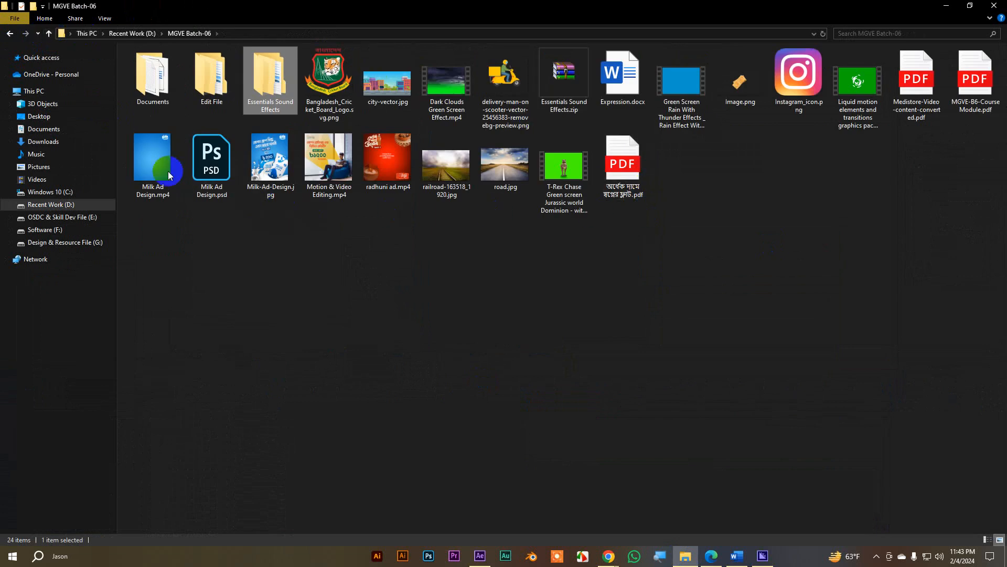
double_click(153, 165)
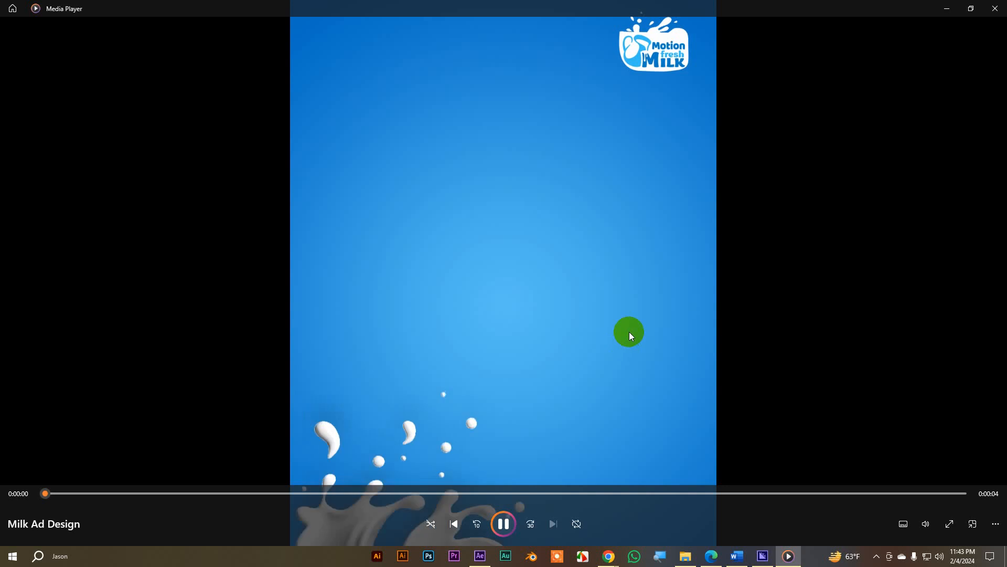
double_click(629, 332)
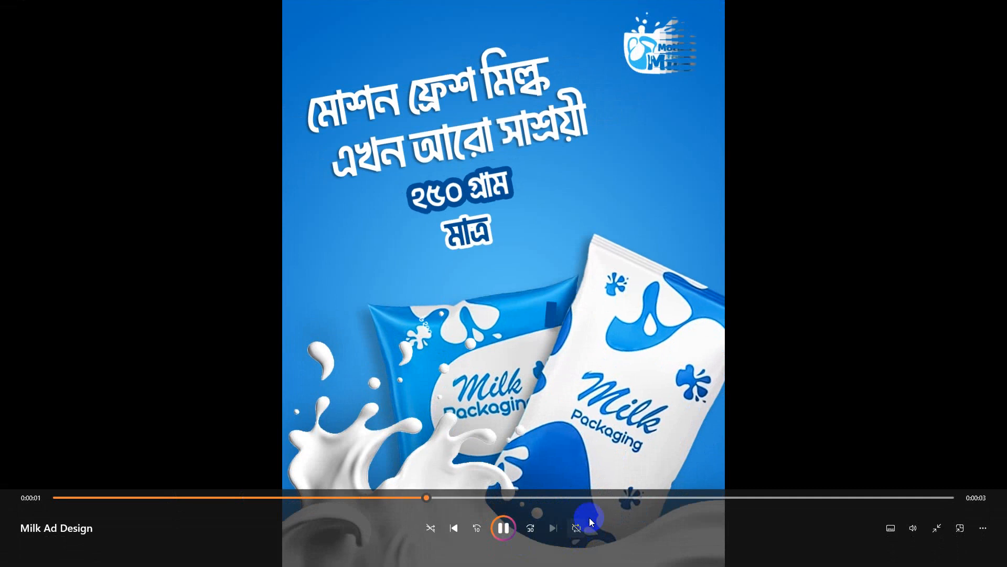